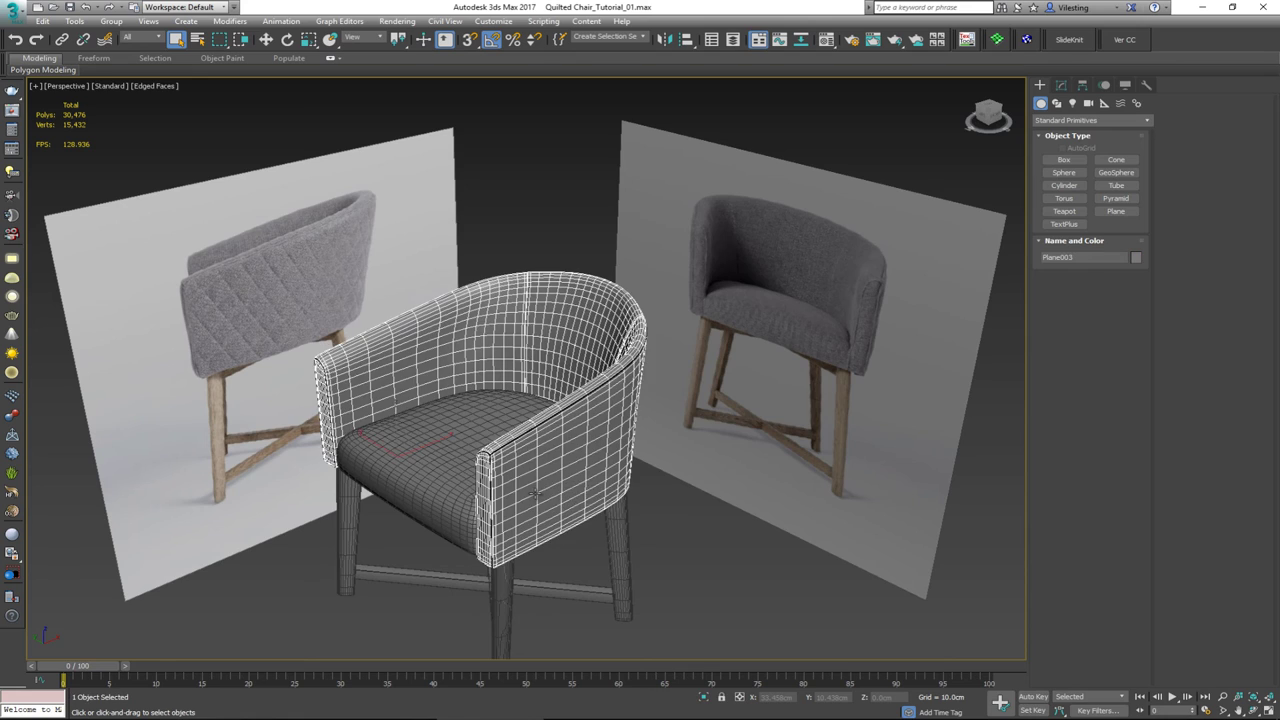
# - Examine the chair model from several angles against the two reference photos of the quilted chair
pyautogui.keyDown('alt'); pyautogui.moveTo(534, 493); pyautogui.dragTo(548, 477, button='middle'); pyautogui.keyUp('alt')
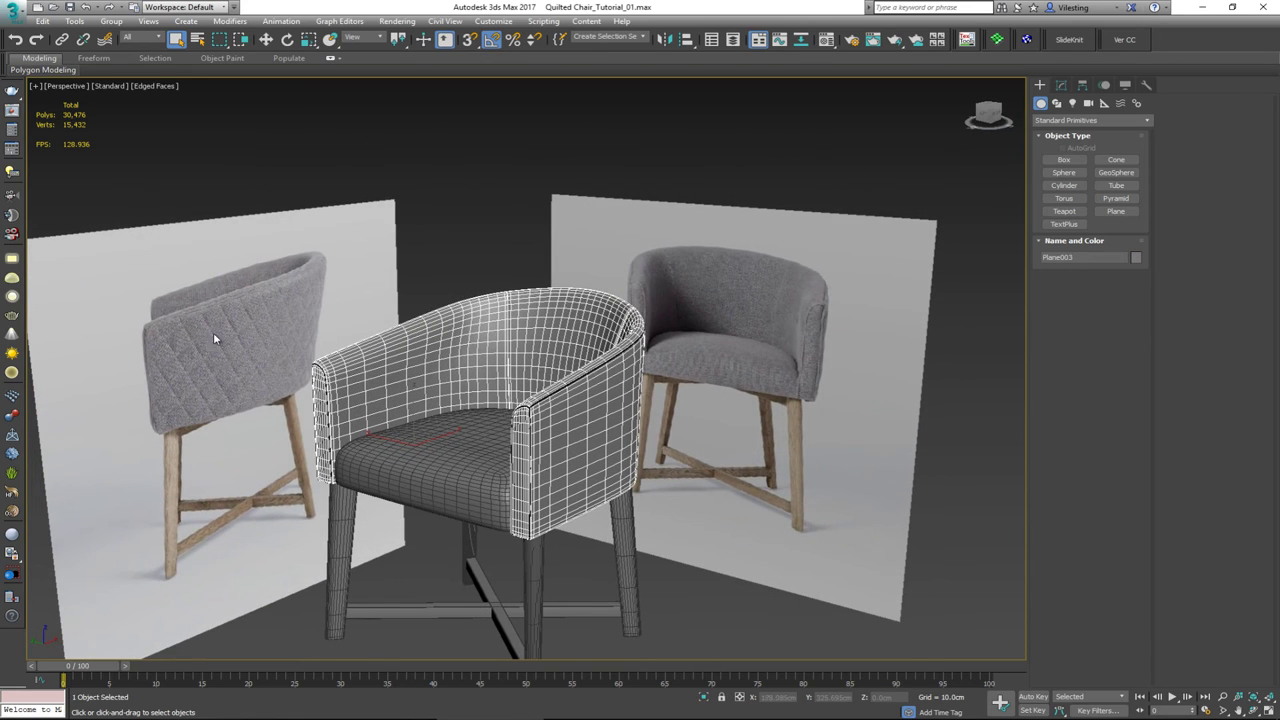
pyautogui.scroll(5, 239, 360)
pyautogui.scroll(-5, 216, 349)
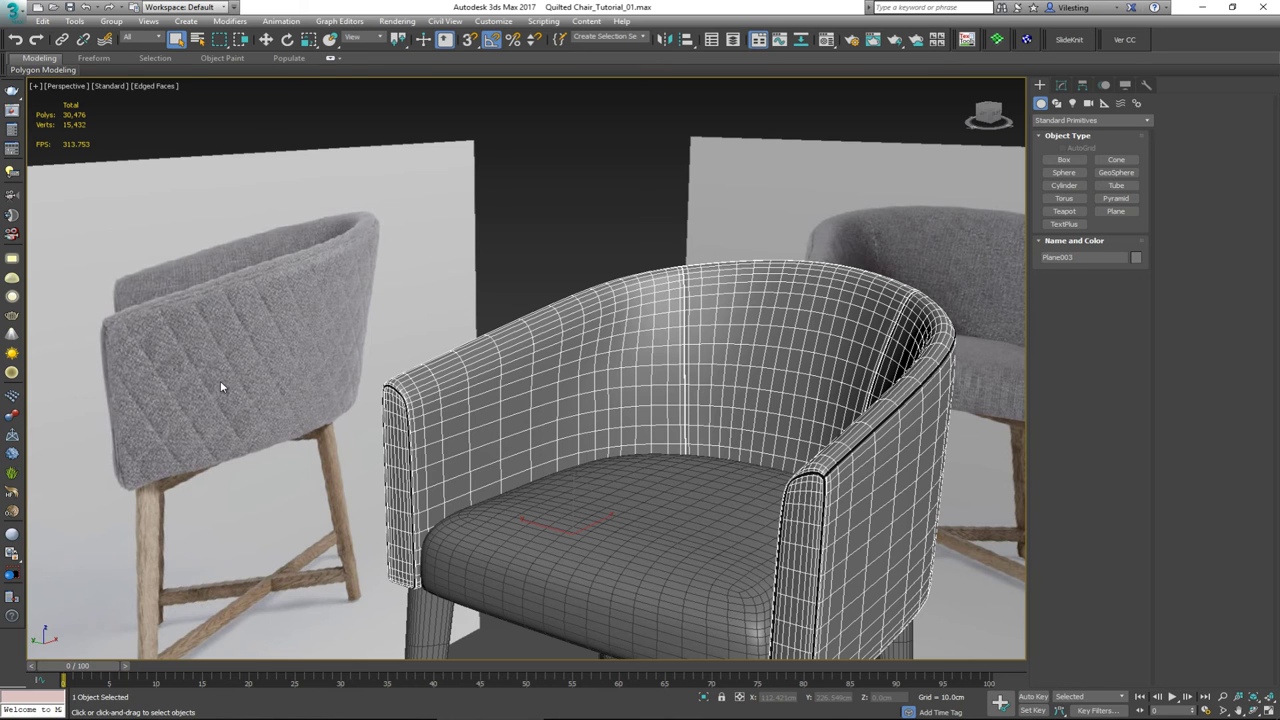
pyautogui.moveTo(271, 379); pyautogui.dragTo(151, 324, button='middle')
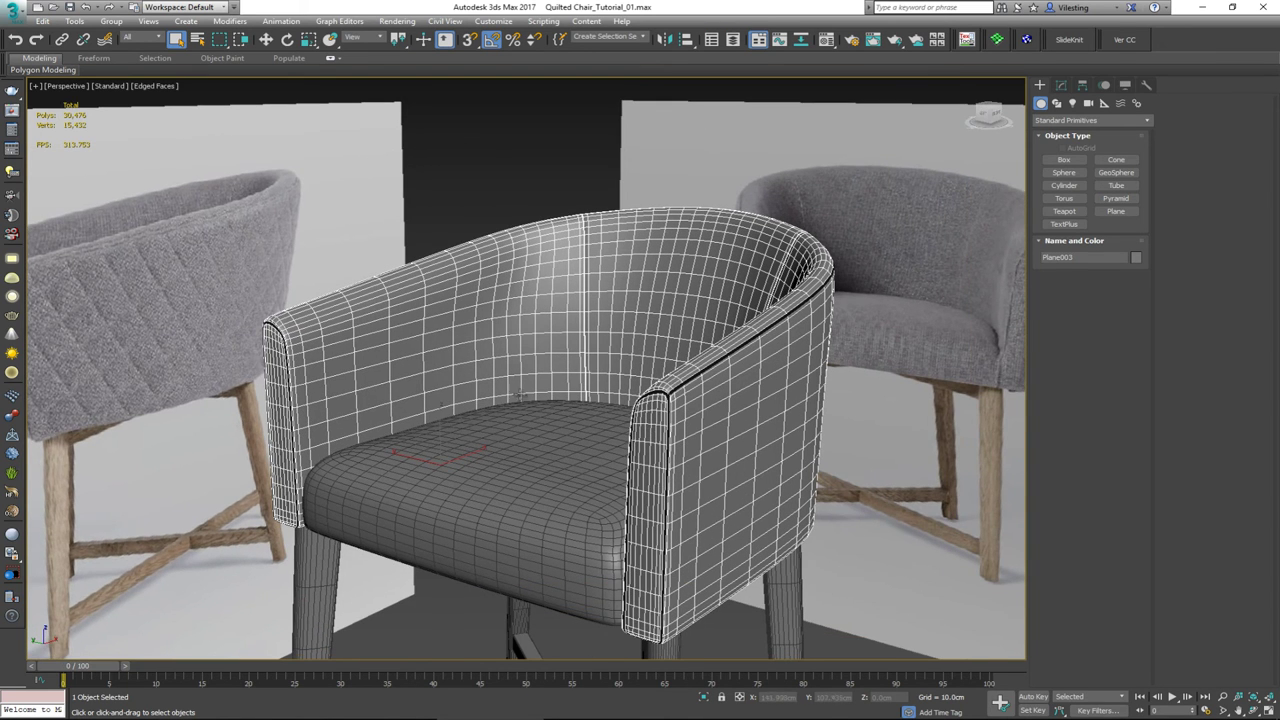
pyautogui.scroll(-4, 464, 382)
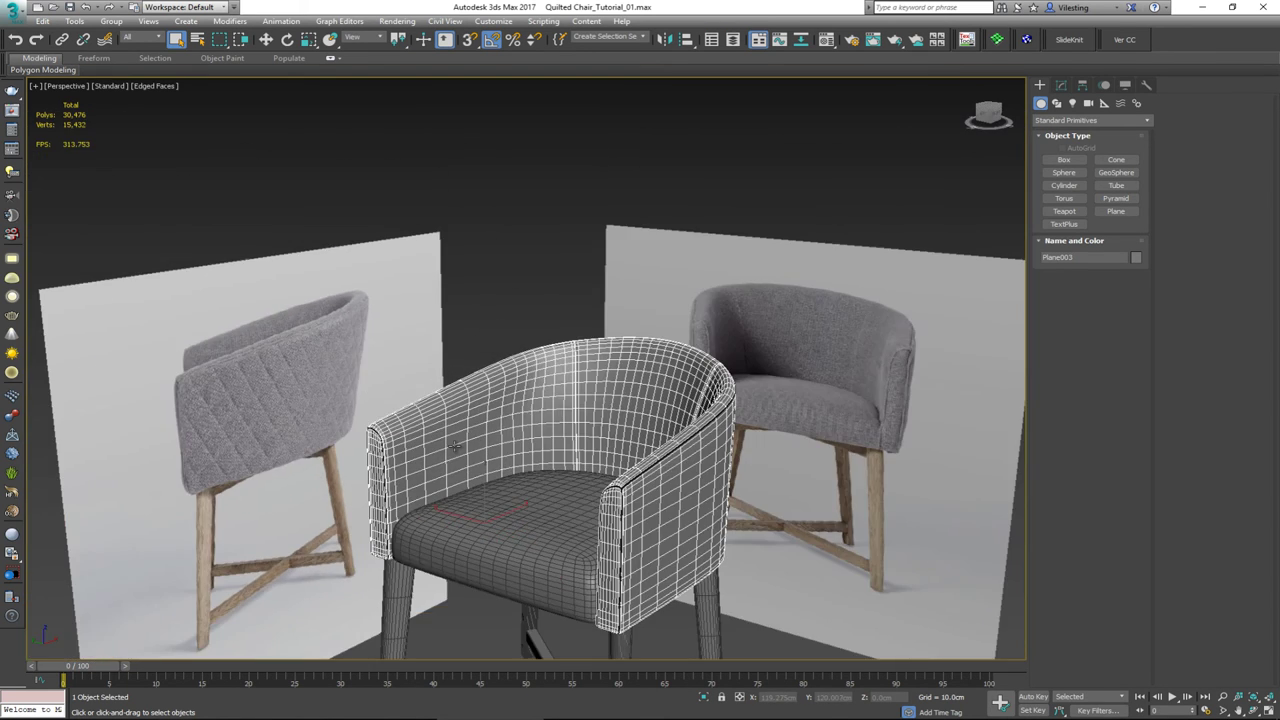
pyautogui.keyDown('alt'); pyautogui.moveTo(487, 458); pyautogui.dragTo(465, 404, button='middle'); pyautogui.keyUp('alt')
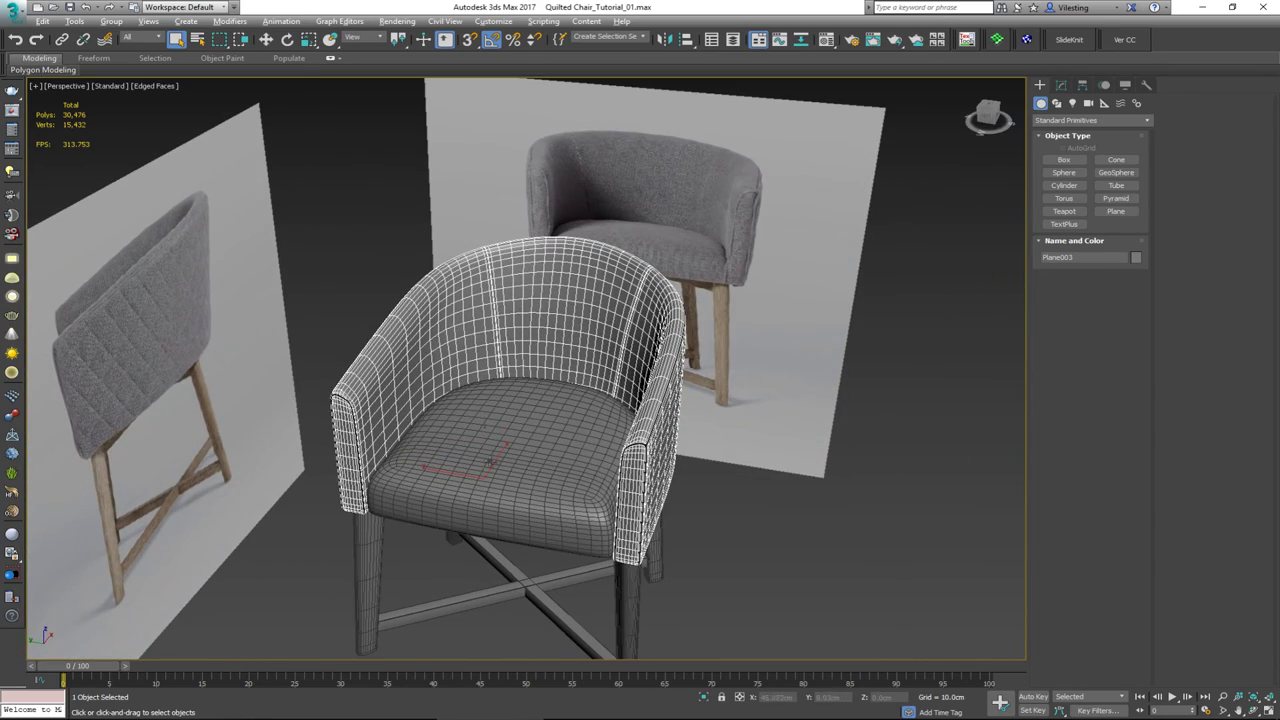
pyautogui.keyDown('alt'); pyautogui.moveTo(437, 452); pyautogui.dragTo(474, 442, button='middle'); pyautogui.keyUp('alt')
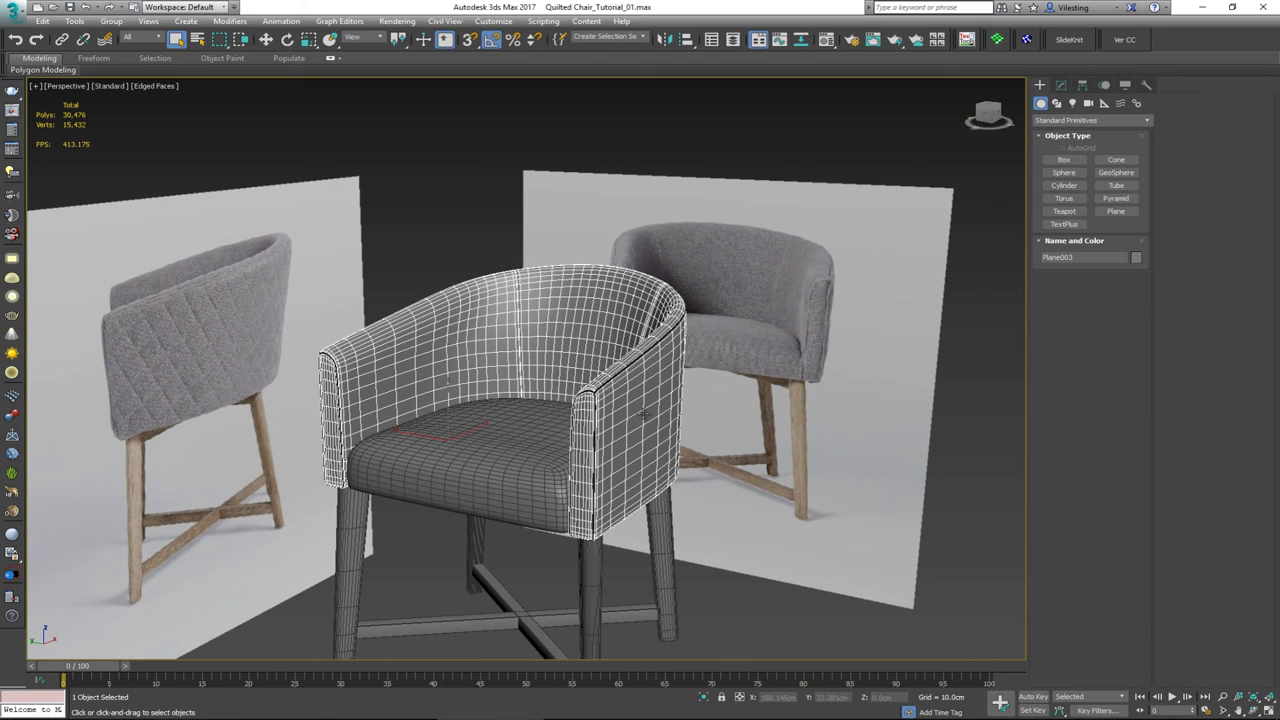
# - Isolate the chair's curved backrest and add an Edit Poly modifier above its TurboSmooth
pyautogui.hotkey('alt', 'q')
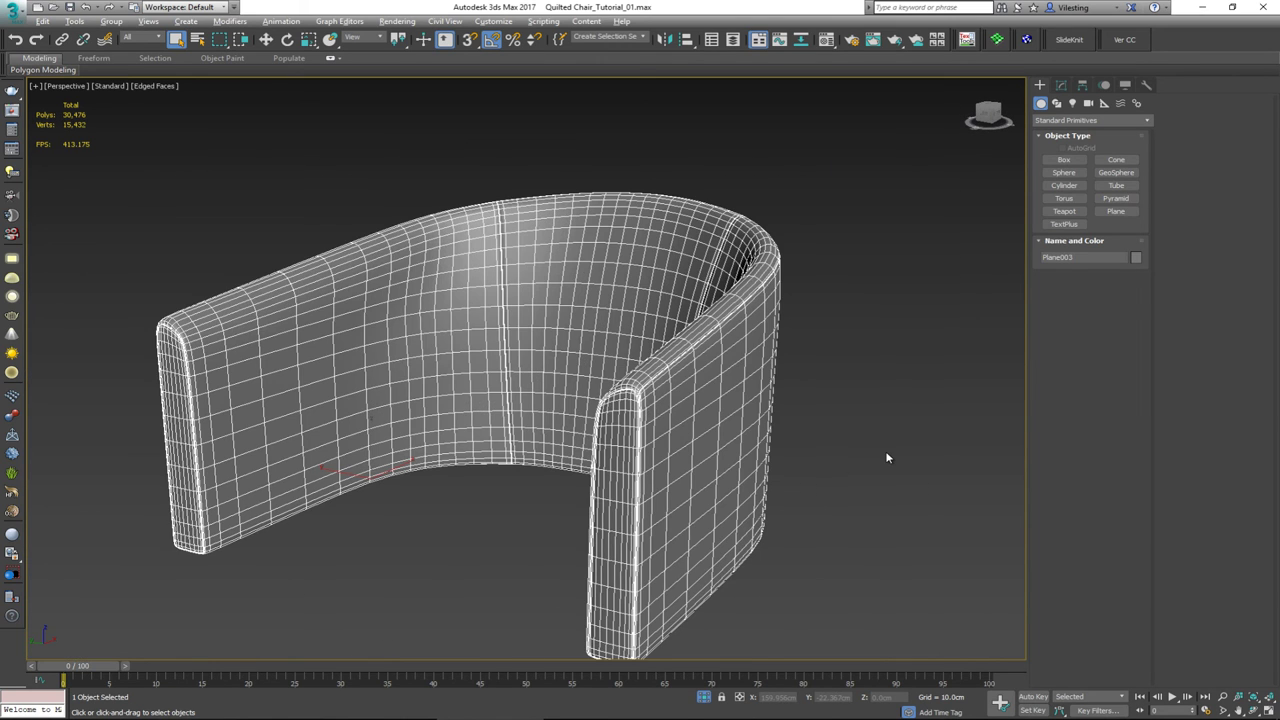
pyautogui.press('F3')
pyautogui.press('F3')
pyautogui.click(1062, 86)
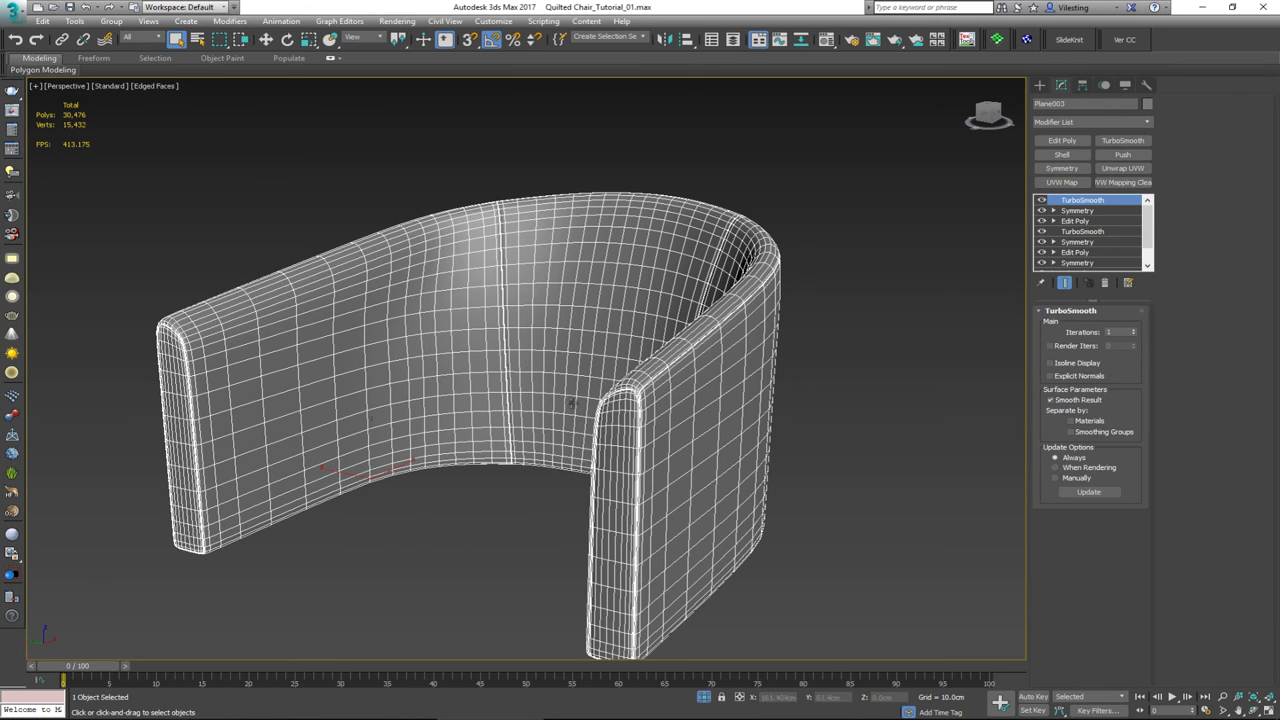
pyautogui.moveTo(572, 402); pyautogui.dragTo(554, 314, button='middle')
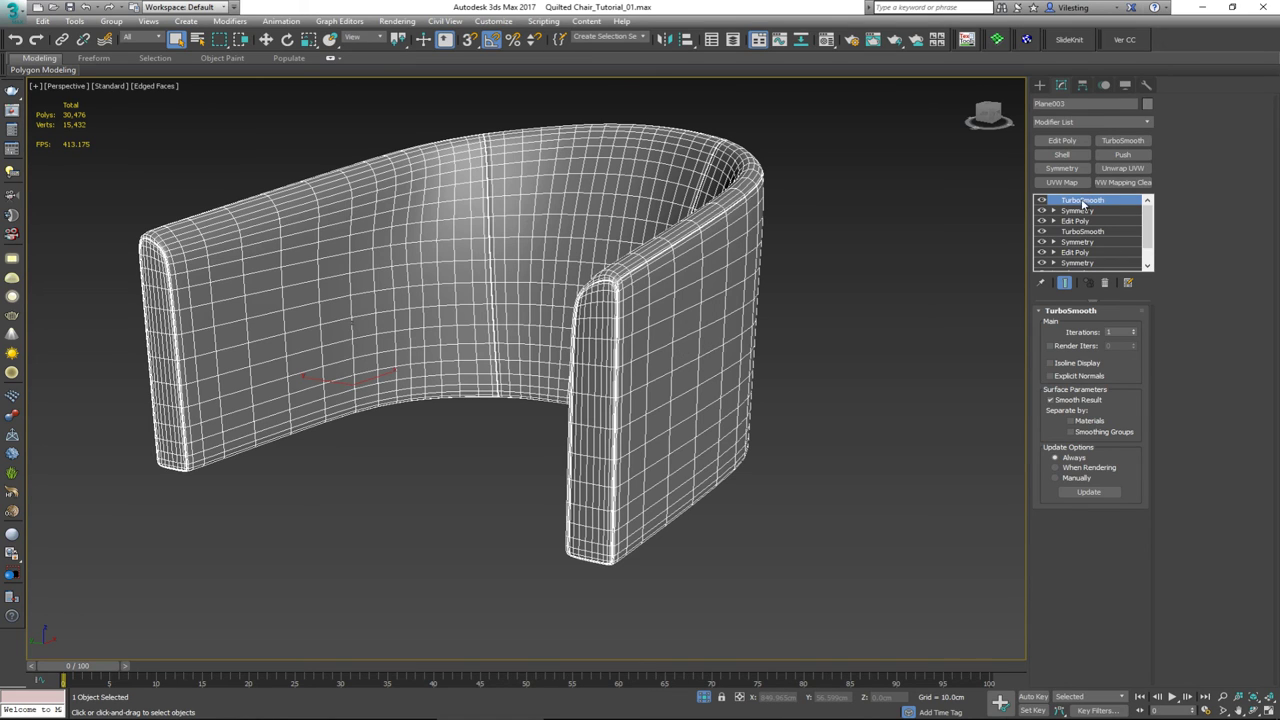
pyautogui.click(1075, 144)
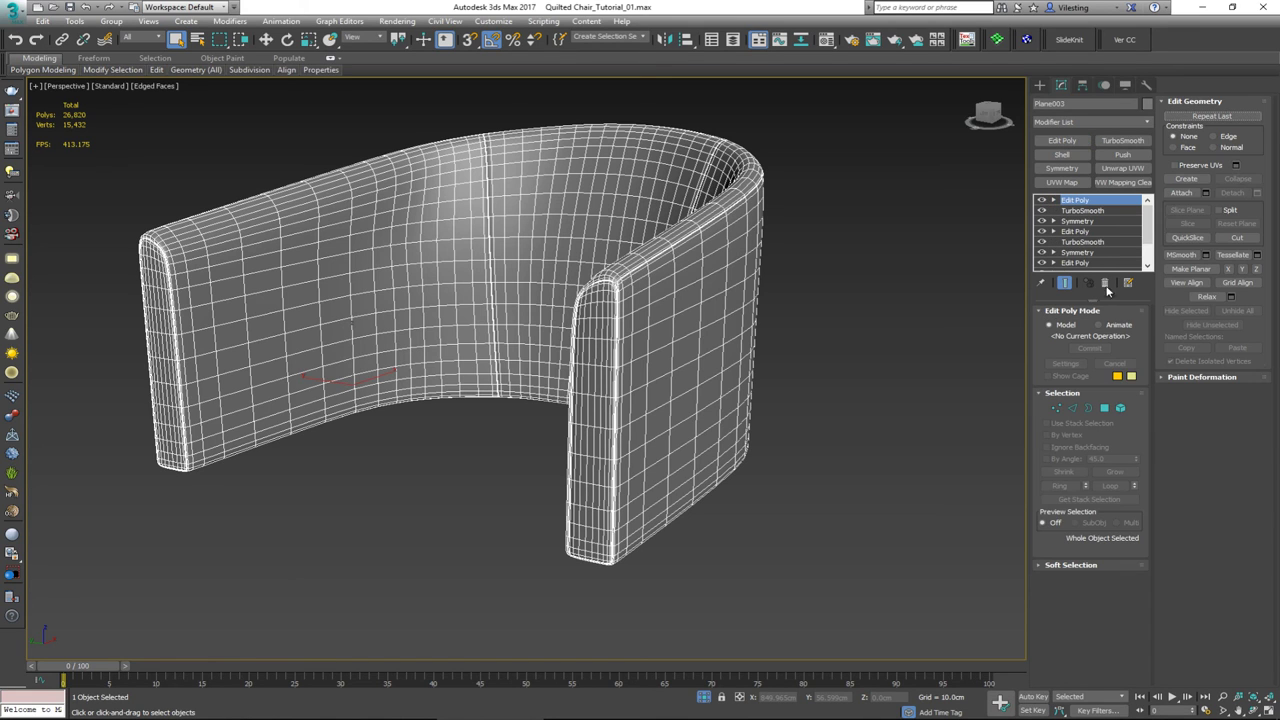
# - Select the backrest's outer side polygons by angle with a threshold of 20
pyautogui.click(1106, 408)
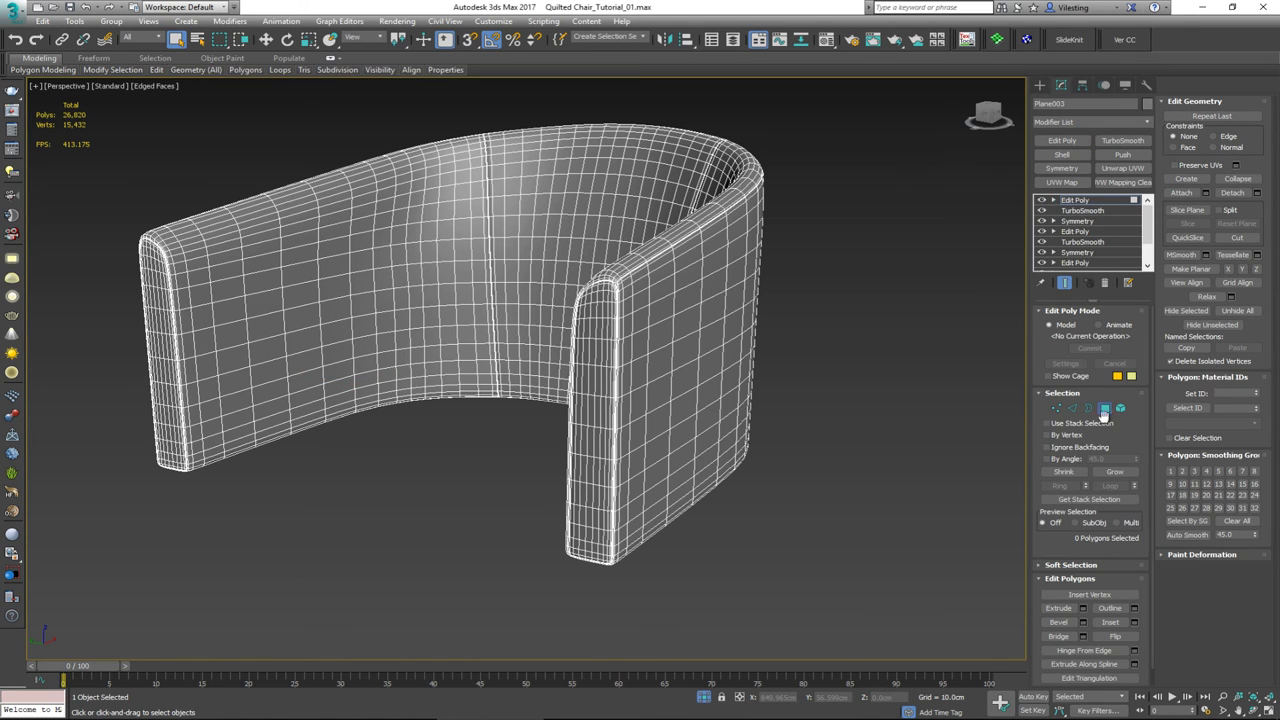
pyautogui.moveTo(1121, 459); pyautogui.dragTo(1071, 459)
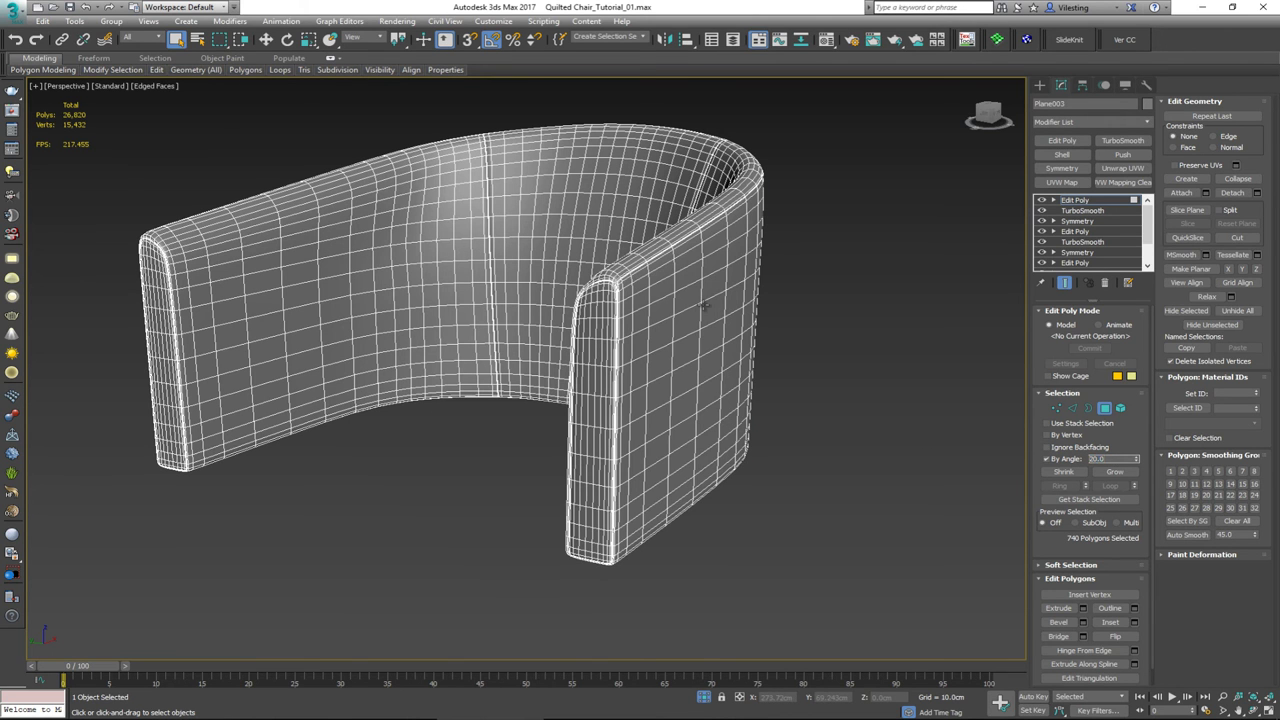
pyautogui.click(704, 305)
# - Extend the outer polygon selection with the narrow strips along the armrest's front edge, leaving out the band around the front face
pyautogui.keyDown('alt'); pyautogui.moveTo(783, 308); pyautogui.dragTo(443, 302, button='middle'); pyautogui.keyUp('alt')
pyautogui.scroll(5, 661, 292)
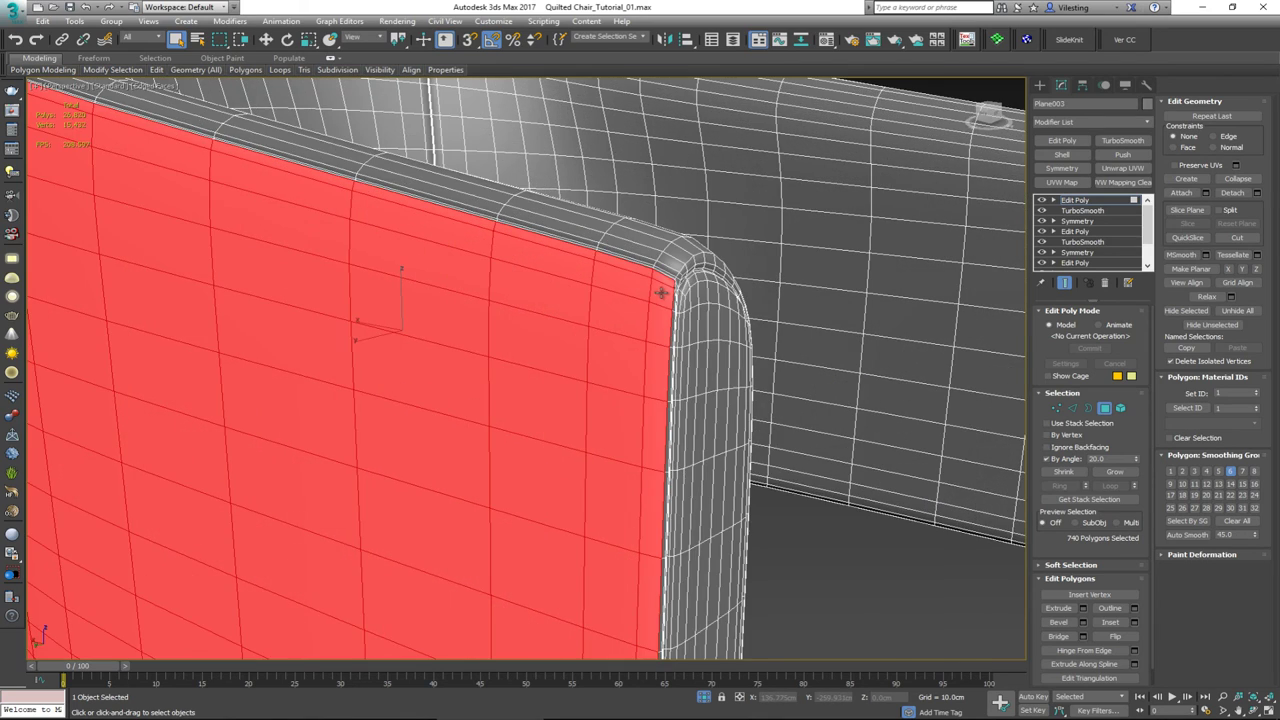
pyautogui.scroll(2, 657, 291)
pyautogui.scroll(2, 672, 270)
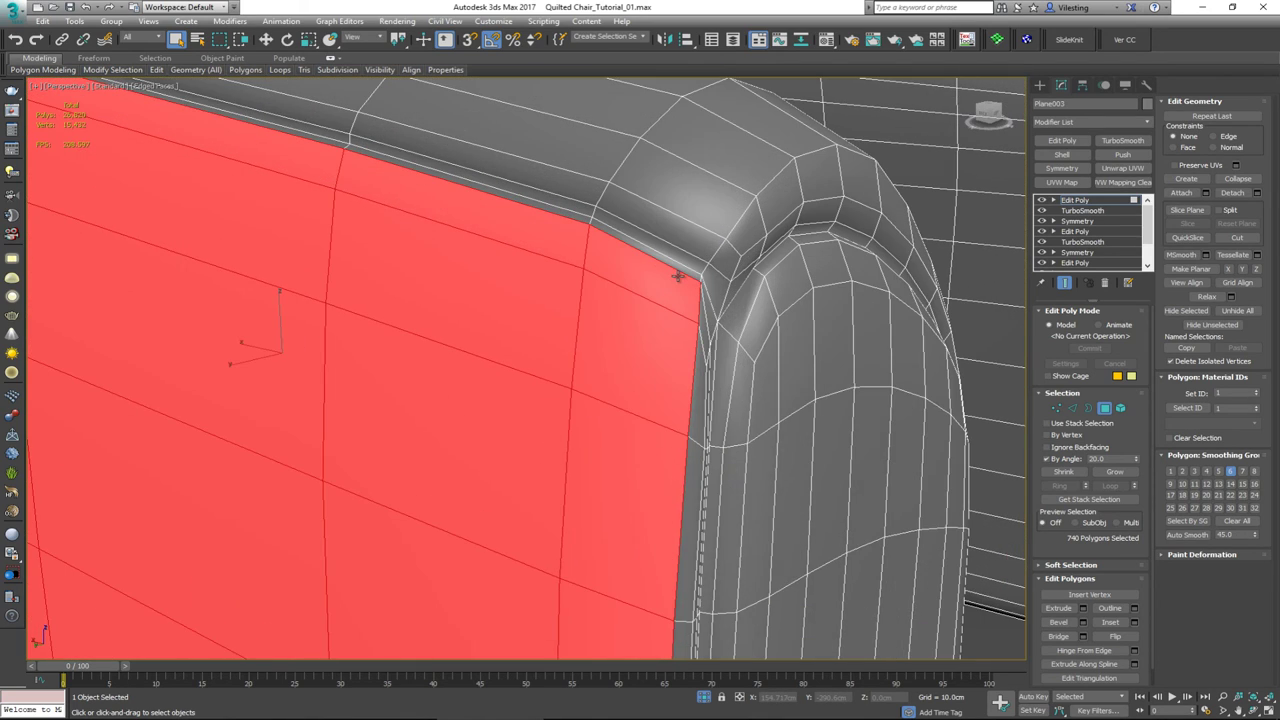
pyautogui.moveTo(677, 277); pyautogui.dragTo(595, 205, button='middle')
pyautogui.keyDown('ctrl'); pyautogui.click(624, 220); pyautogui.keyUp('ctrl')
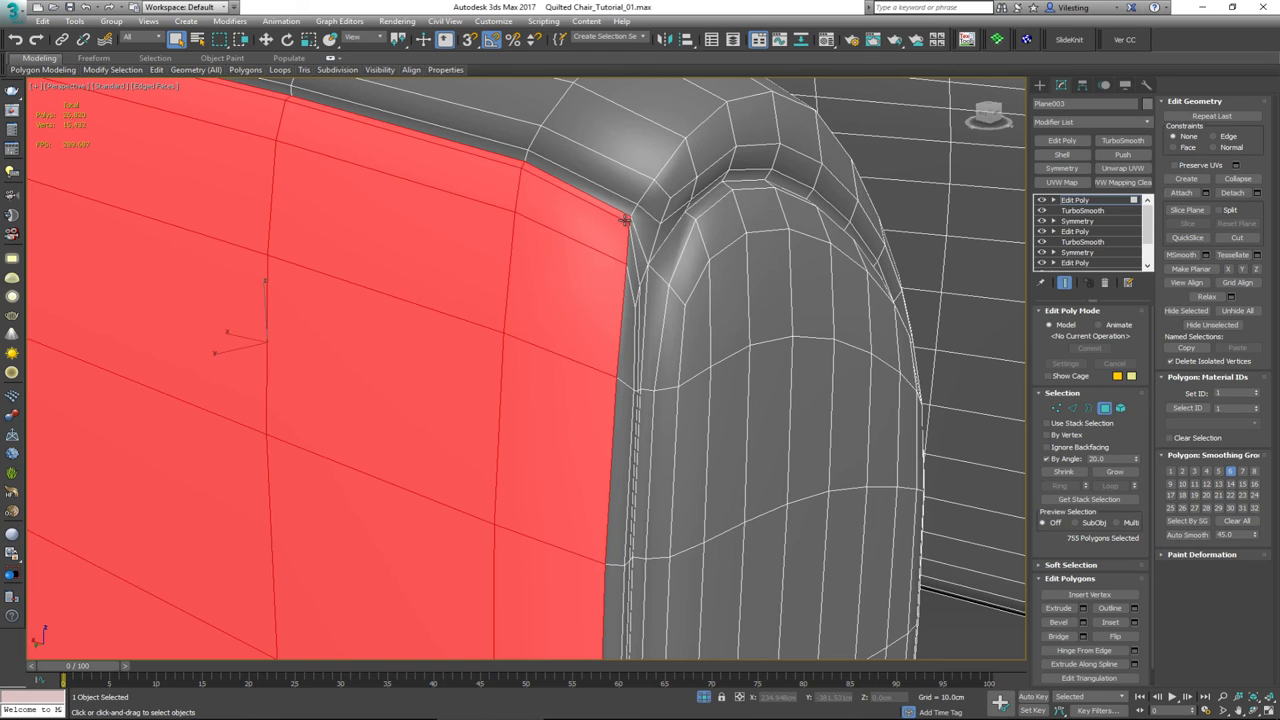
pyautogui.keyDown('shift'); pyautogui.click(633, 240); pyautogui.keyUp('shift')
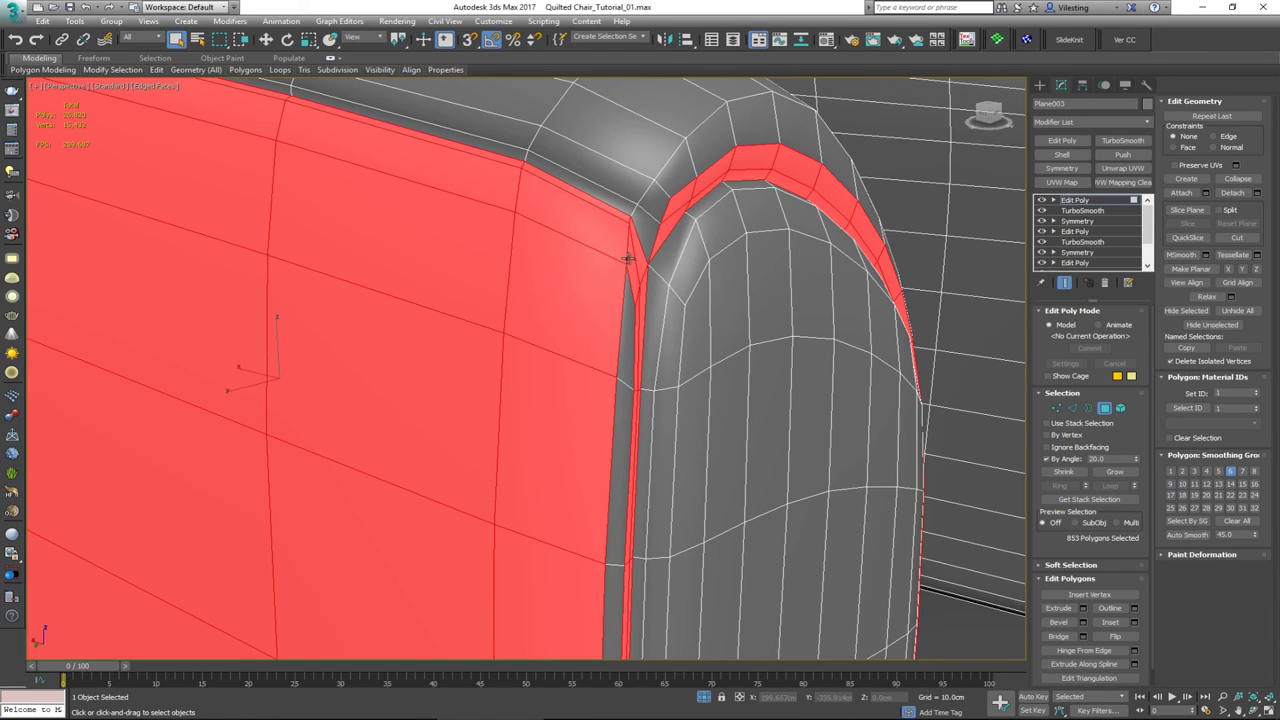
pyautogui.hotkey('ctrl', 'z')
pyautogui.keyDown('ctrl'); pyautogui.click(629, 279); pyautogui.keyUp('ctrl')
pyautogui.hotkey('ctrl', 'z')
pyautogui.keyDown('ctrl'); pyautogui.click(630, 296); pyautogui.keyUp('ctrl')
pyautogui.moveTo(628, 293); pyautogui.dragTo(612, 186, button='middle')
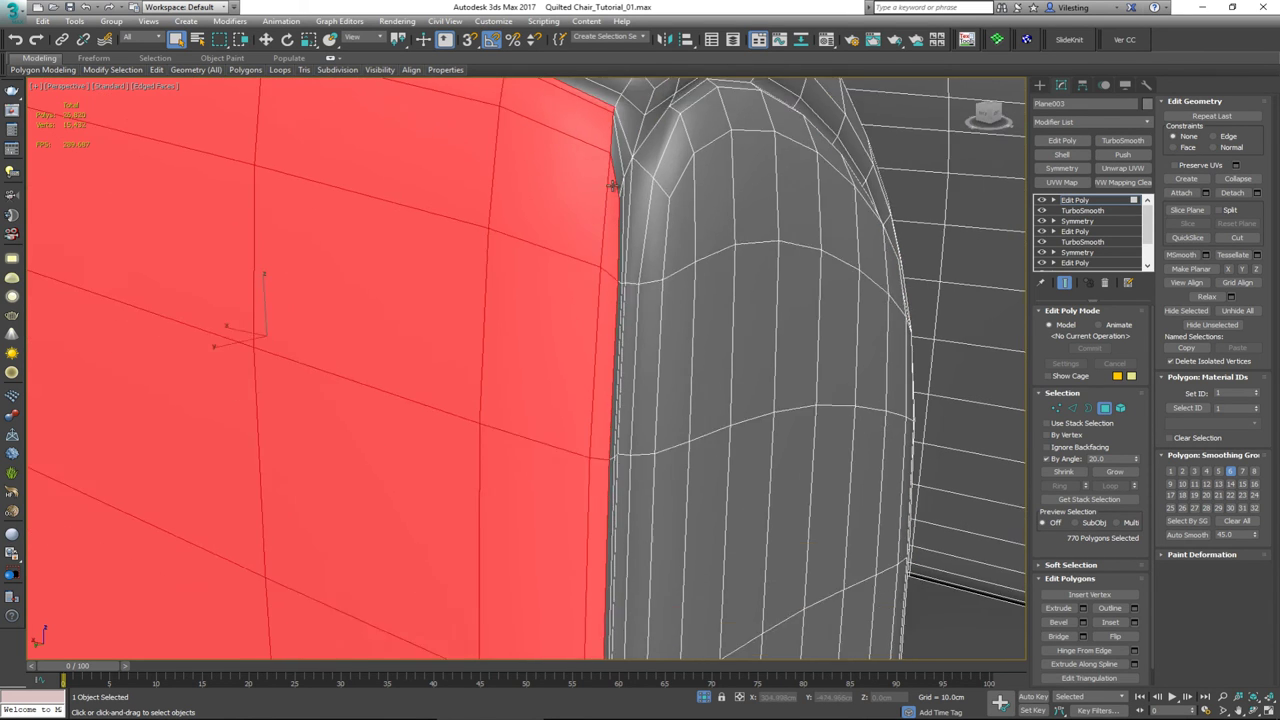
# - Add the backrest's underside polygons and the small corner faces beside the armrest's front to the selection
pyautogui.scroll(-2, 613, 186)
pyautogui.moveTo(629, 281)
pyautogui.keyDown('alt'); pyautogui.mouseDown(button='middle')
pyautogui.moveTo(626, 240)
pyautogui.moveTo(628, 256)
pyautogui.mouseUp(button='middle'); pyautogui.keyUp('alt')
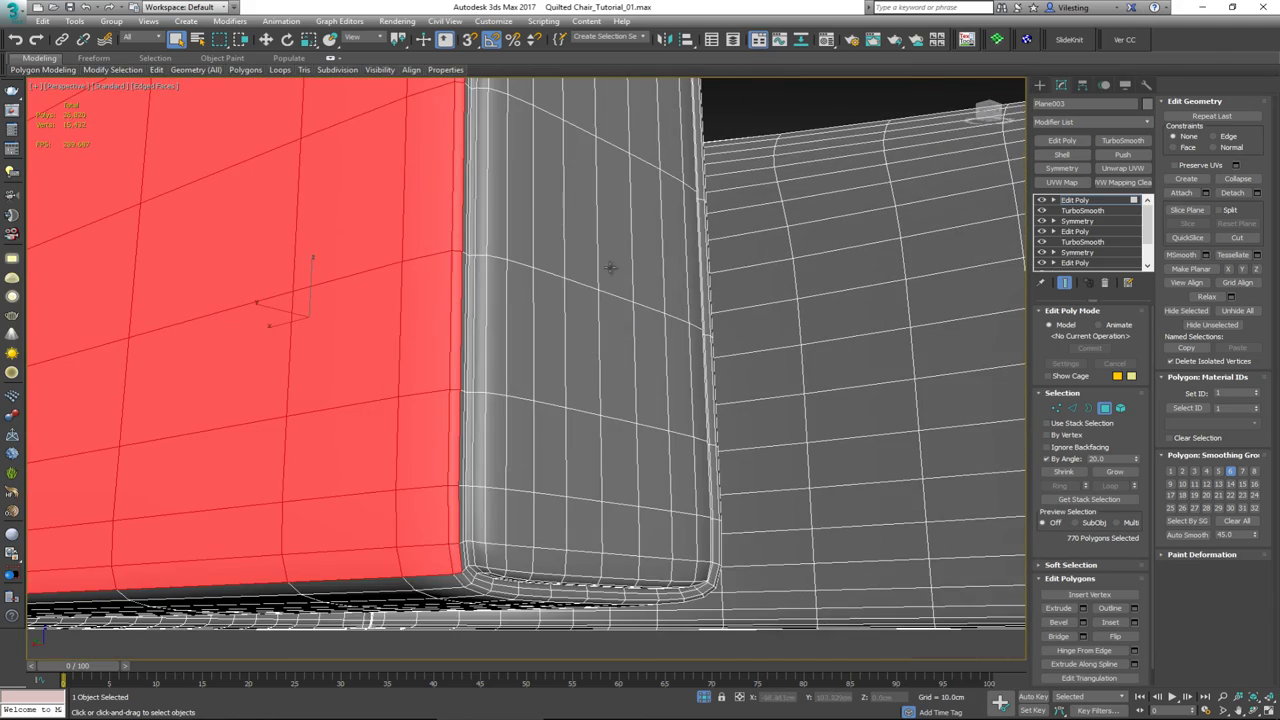
pyautogui.keyDown('alt'); pyautogui.moveTo(584, 321); pyautogui.dragTo(582, 312, button='middle'); pyautogui.keyUp('alt')
pyautogui.keyDown('alt'); pyautogui.moveTo(513, 229); pyautogui.dragTo(539, 217, button='middle'); pyautogui.keyUp('alt')
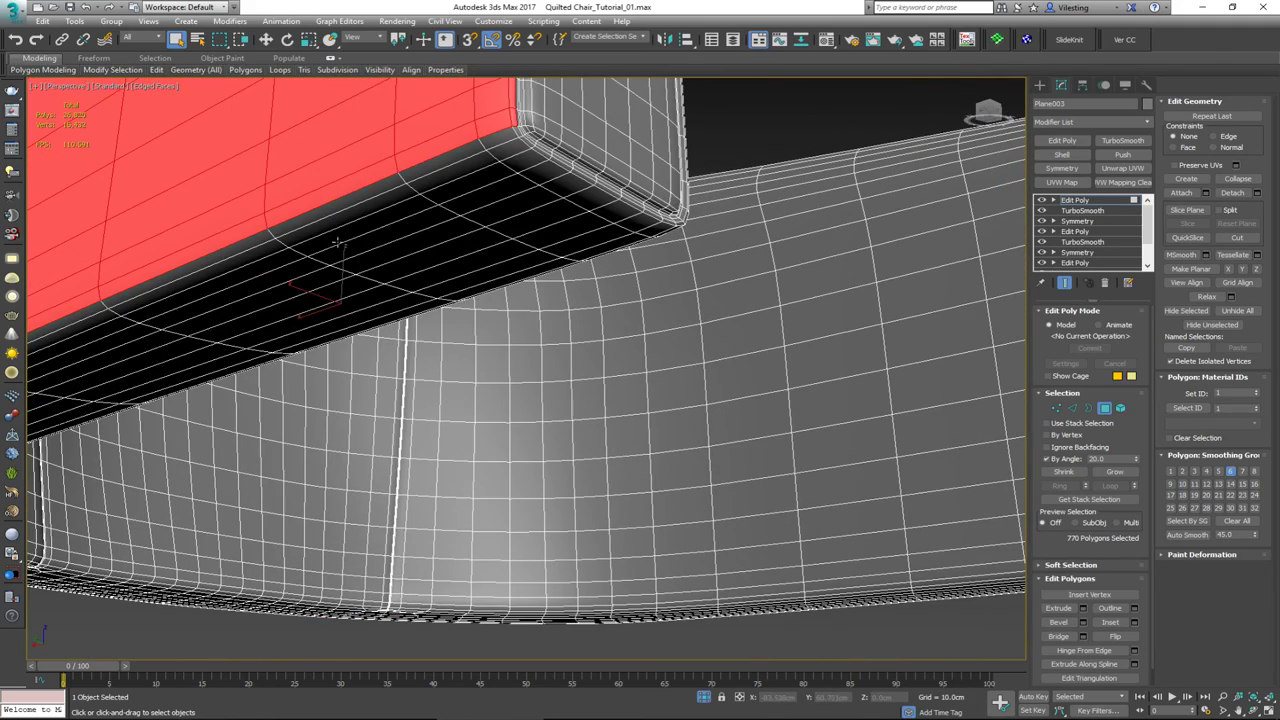
pyautogui.keyDown('ctrl'); pyautogui.click(338, 242); pyautogui.keyUp('ctrl')
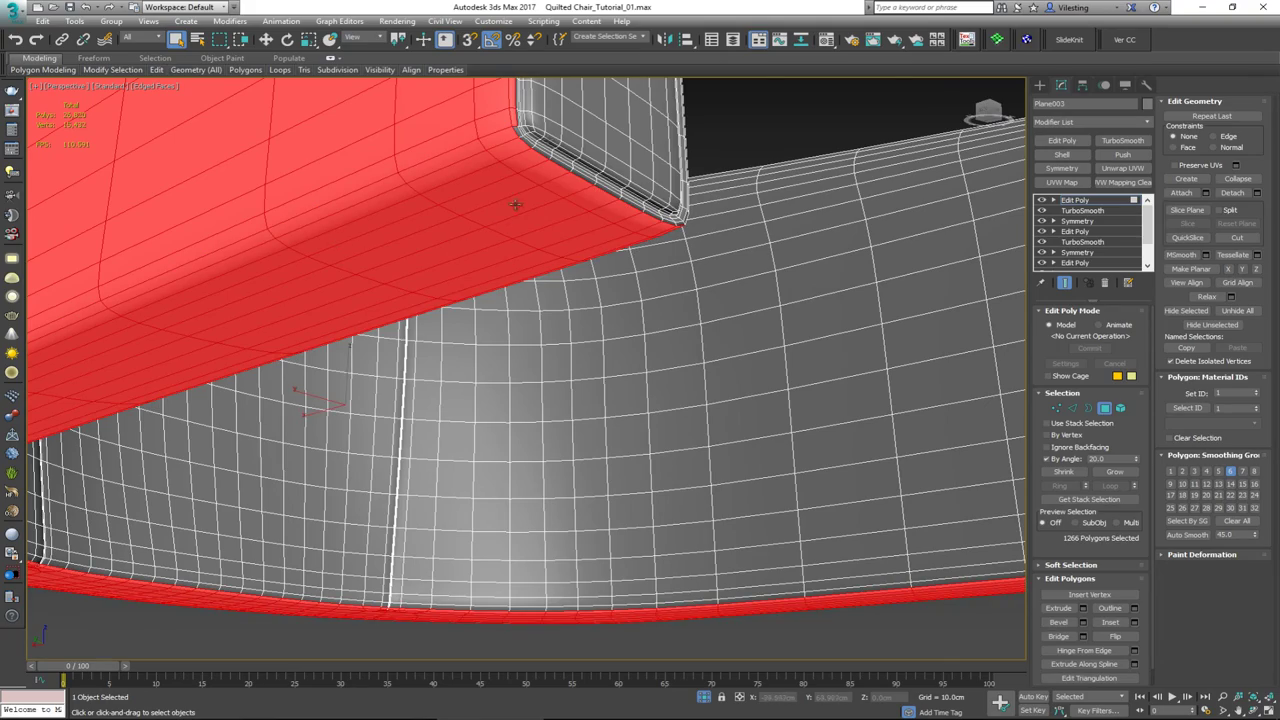
pyautogui.scroll(1, 540, 122)
pyautogui.keyDown('ctrl'); pyautogui.click(518, 149); pyautogui.keyUp('ctrl')
pyautogui.scroll(-1, 518, 149)
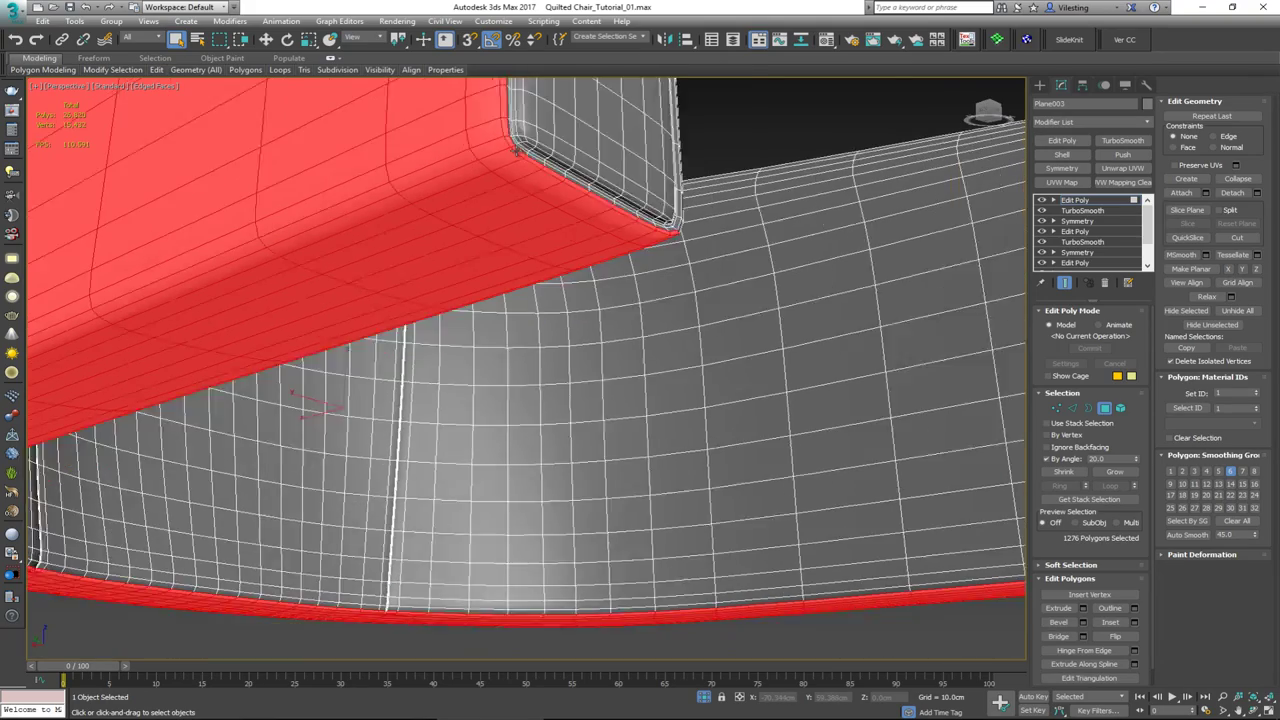
# - Add the lower edge polygons at the other armrest's front and deselect the band framing its front face
pyautogui.keyDown('alt'); pyautogui.moveTo(518, 149); pyautogui.dragTo(432, 162, button='middle'); pyautogui.keyUp('alt')
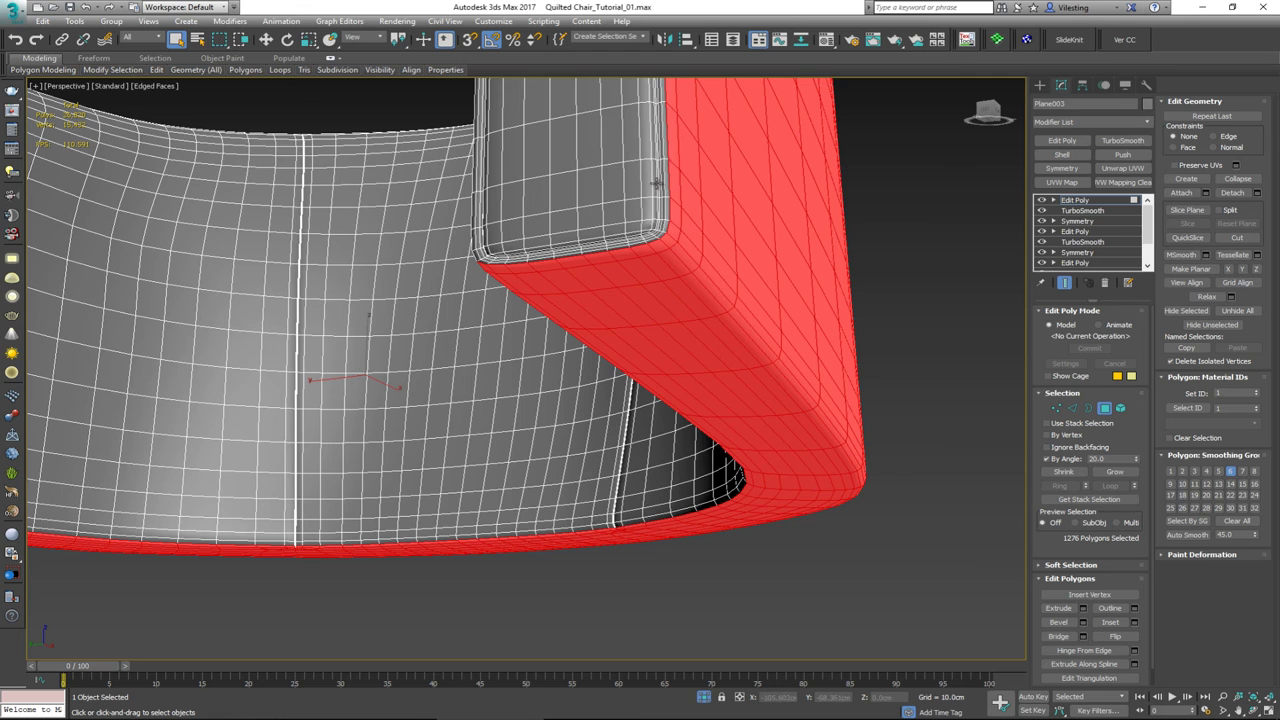
pyautogui.keyDown('ctrl'); pyautogui.click(569, 255); pyautogui.keyUp('ctrl')
pyautogui.keyDown('ctrl'); pyautogui.click(664, 229); pyautogui.keyUp('ctrl')
pyautogui.keyDown('alt'); pyautogui.moveTo(655, 152); pyautogui.dragTo(656, 197, button='middle'); pyautogui.keyUp('alt')
pyautogui.scroll(5, 608, 335)
pyautogui.keyDown('ctrl'); pyautogui.click(578, 362); pyautogui.keyUp('ctrl')
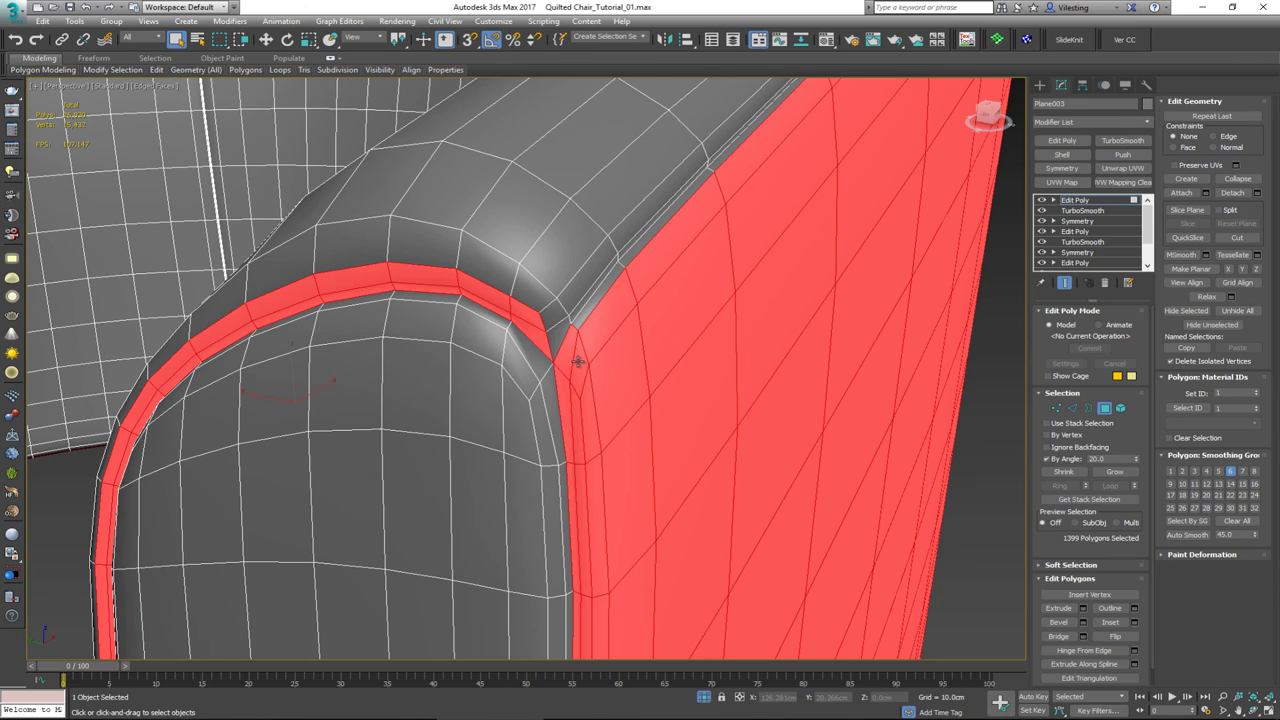
pyautogui.keyDown('alt'); pyautogui.click(578, 362); pyautogui.keyUp('alt')
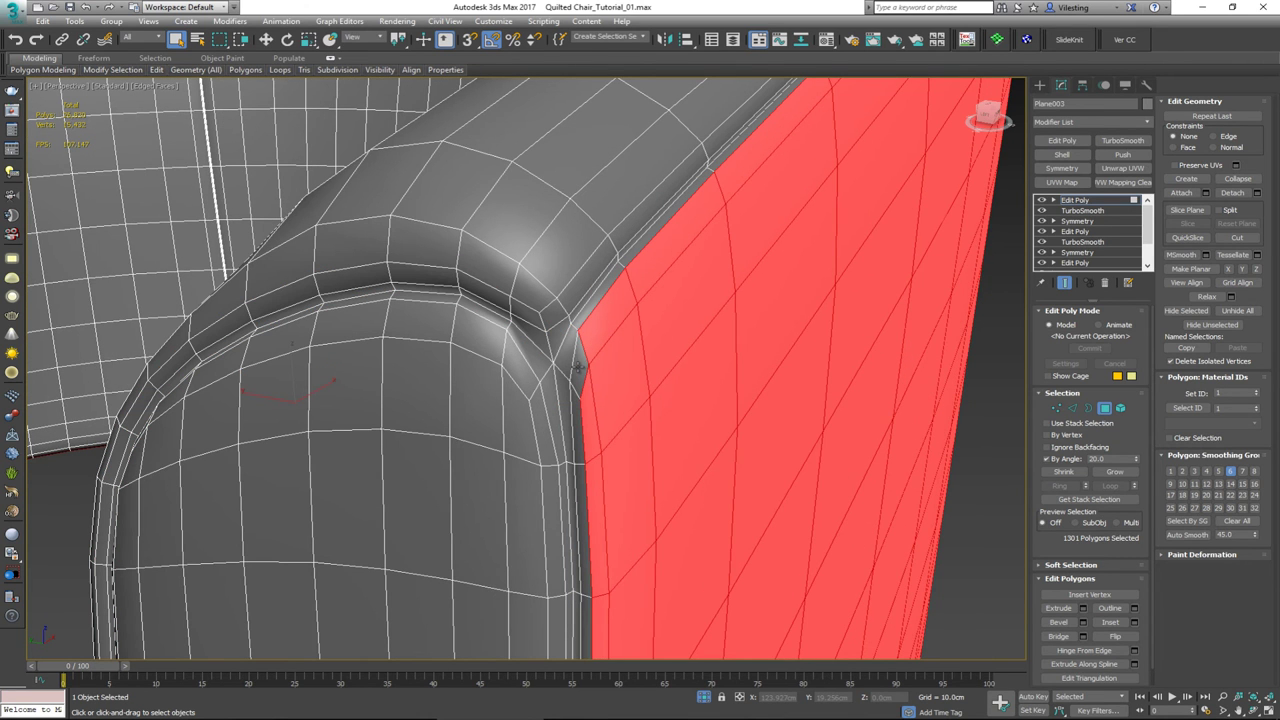
# - Try to add the band framing the armrest's front face to the polygon selection
pyautogui.keyDown('alt'); pyautogui.moveTo(600, 351); pyautogui.dragTo(535, 424, button='middle'); pyautogui.keyUp('alt')
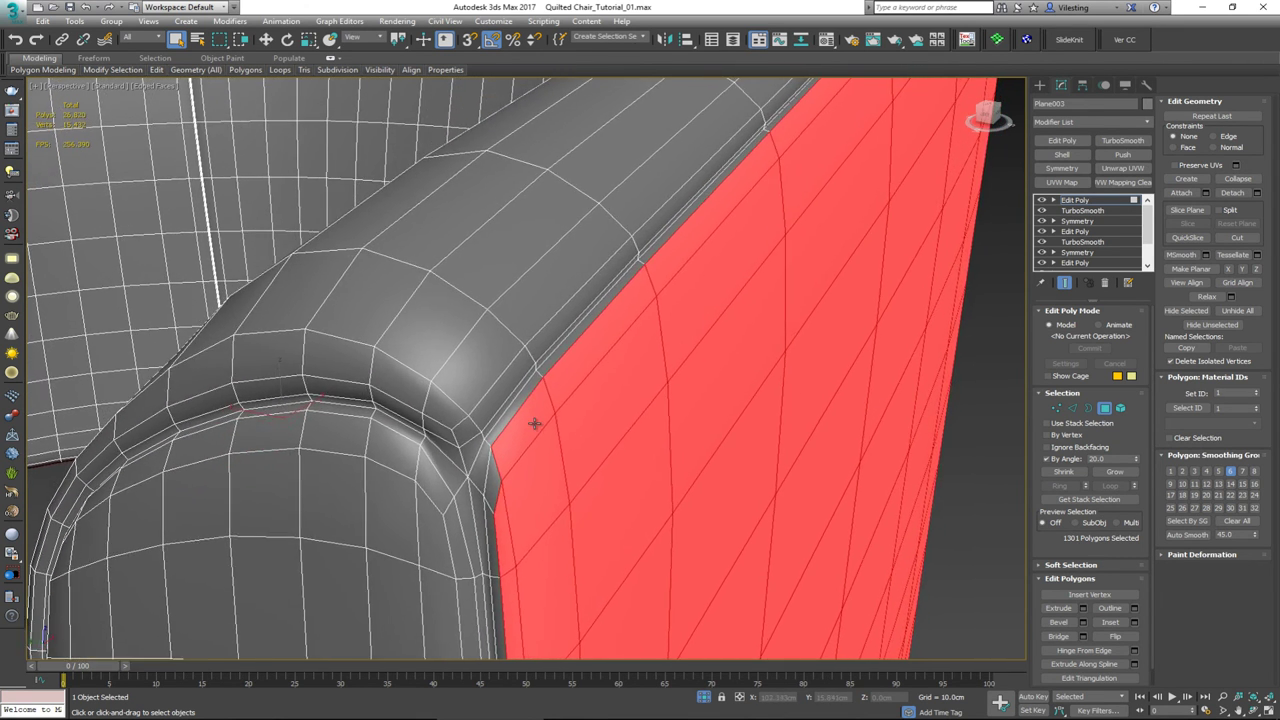
pyautogui.scroll(2, 523, 420)
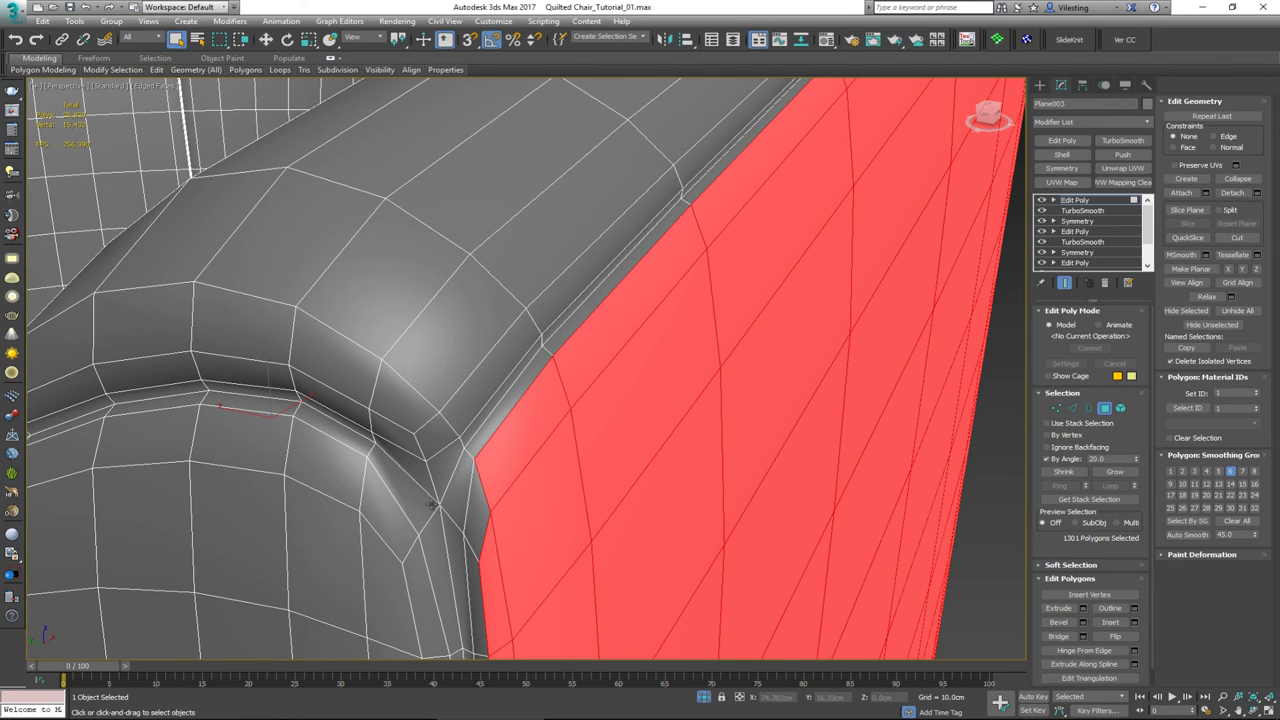
pyautogui.moveTo(436, 506); pyautogui.dragTo(528, 331, button='middle')
pyautogui.keyDown('shift'); pyautogui.click(539, 407); pyautogui.keyUp('shift')
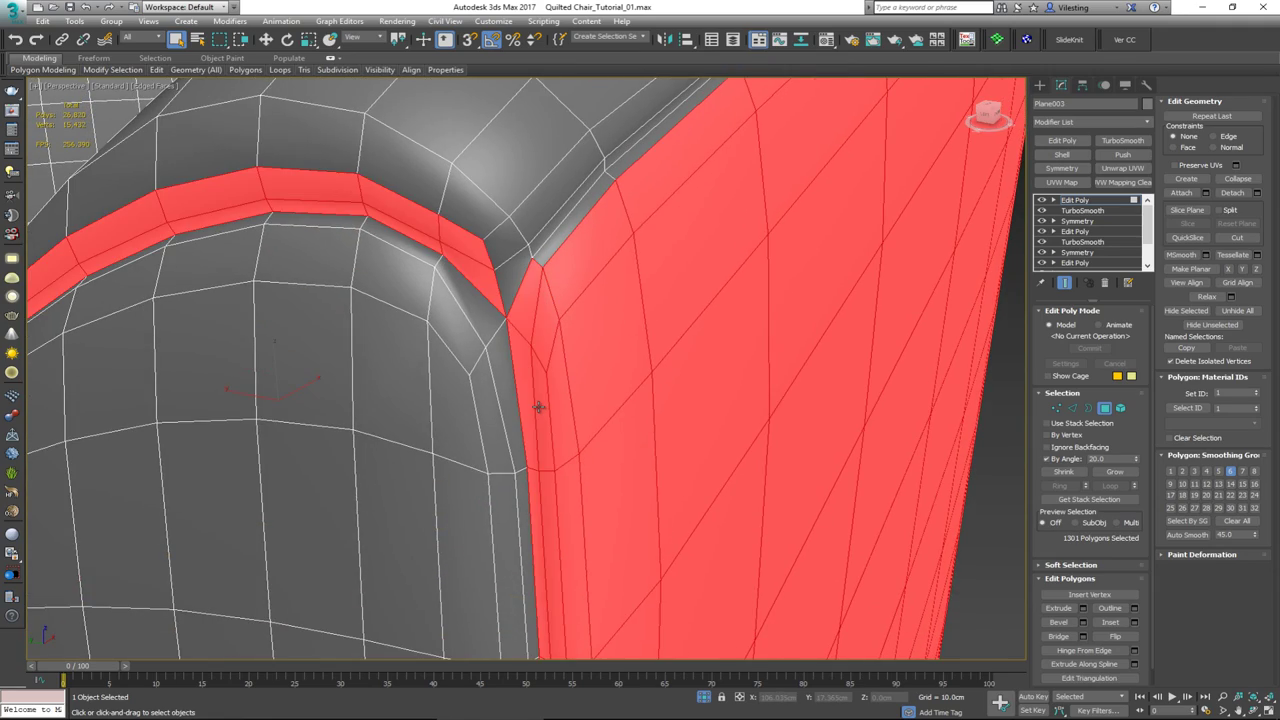
pyautogui.scroll(-10, 539, 407)
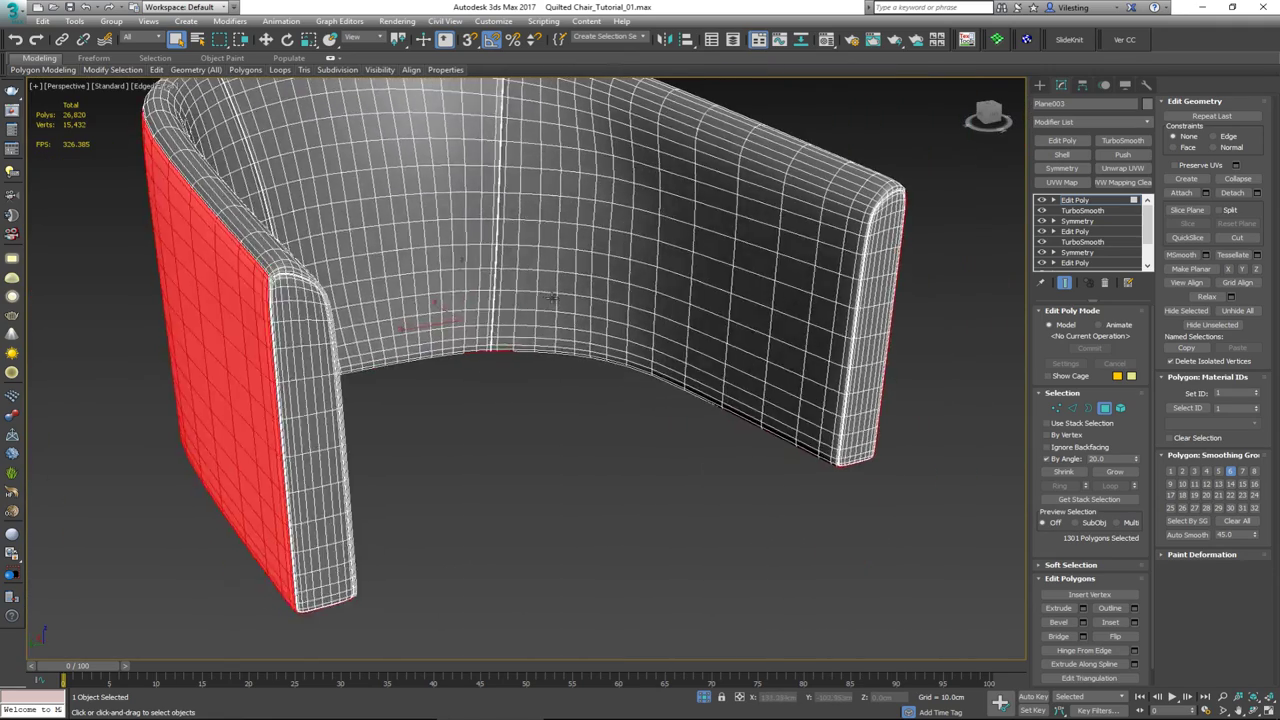
# - Try growing the outer polygon selection by one ring, and undo it
pyautogui.scroll(10, 553, 297)
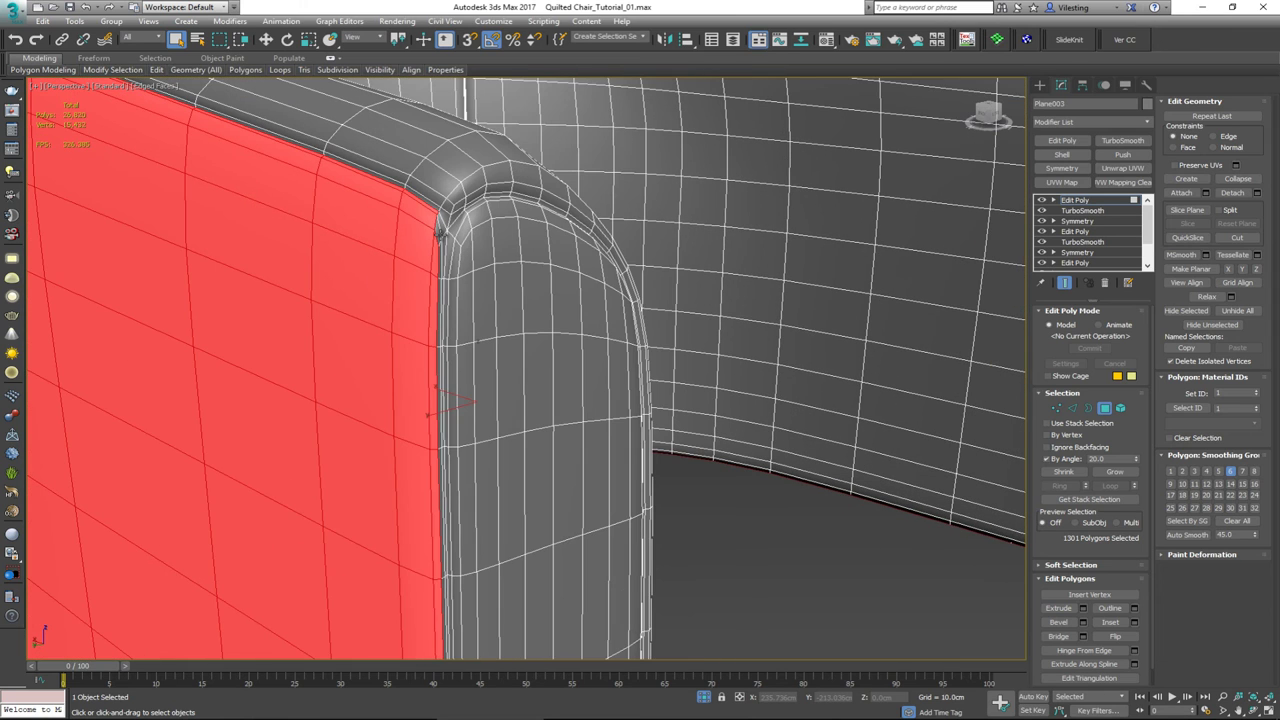
pyautogui.scroll(1, 440, 330)
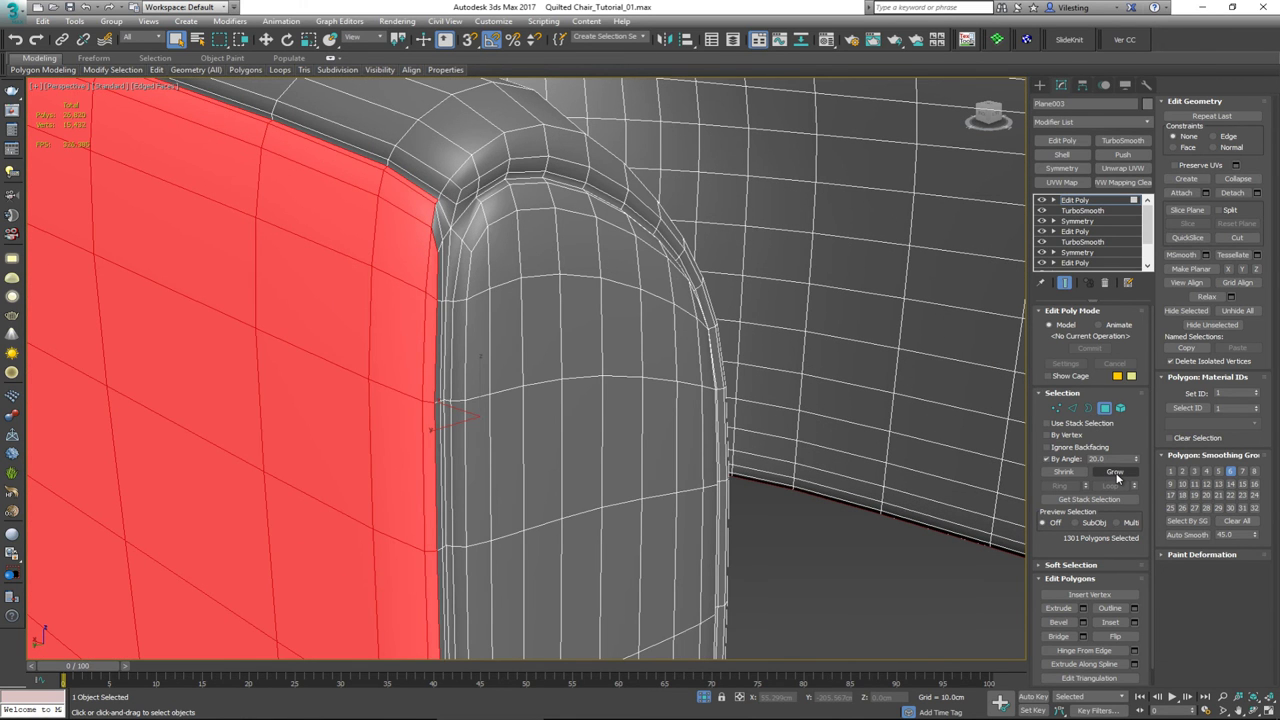
pyautogui.click(1115, 472)
pyautogui.scroll(1, 445, 213)
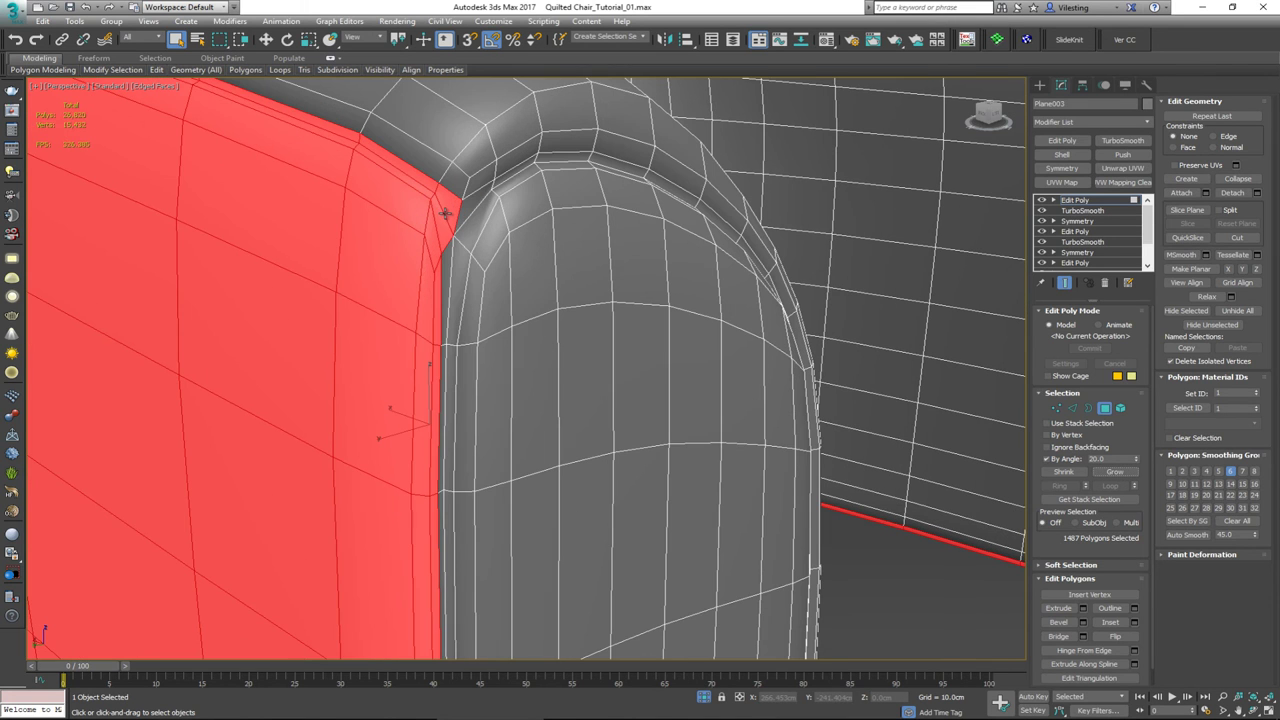
pyautogui.scroll(-2, 433, 185)
pyautogui.hotkey('ctrl', 'z')
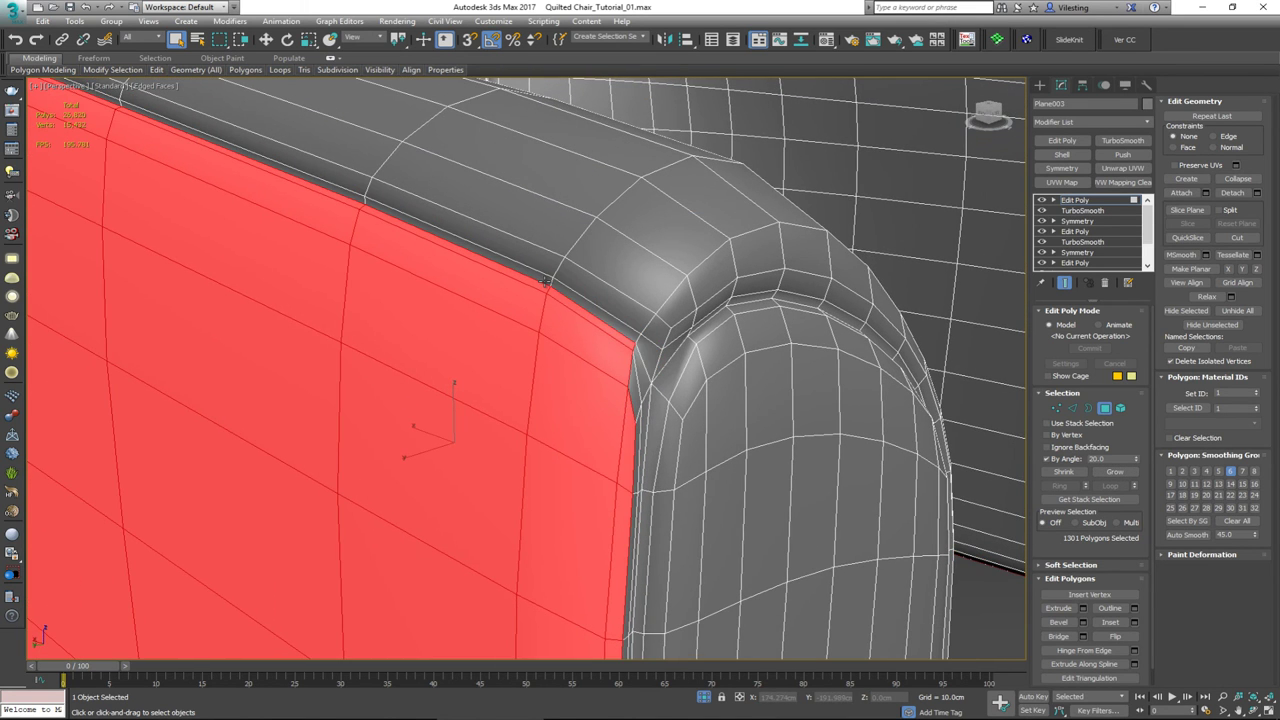
pyautogui.moveTo(549, 289); pyautogui.dragTo(287, 235, button='middle')
pyautogui.scroll(-1, 636, 360)
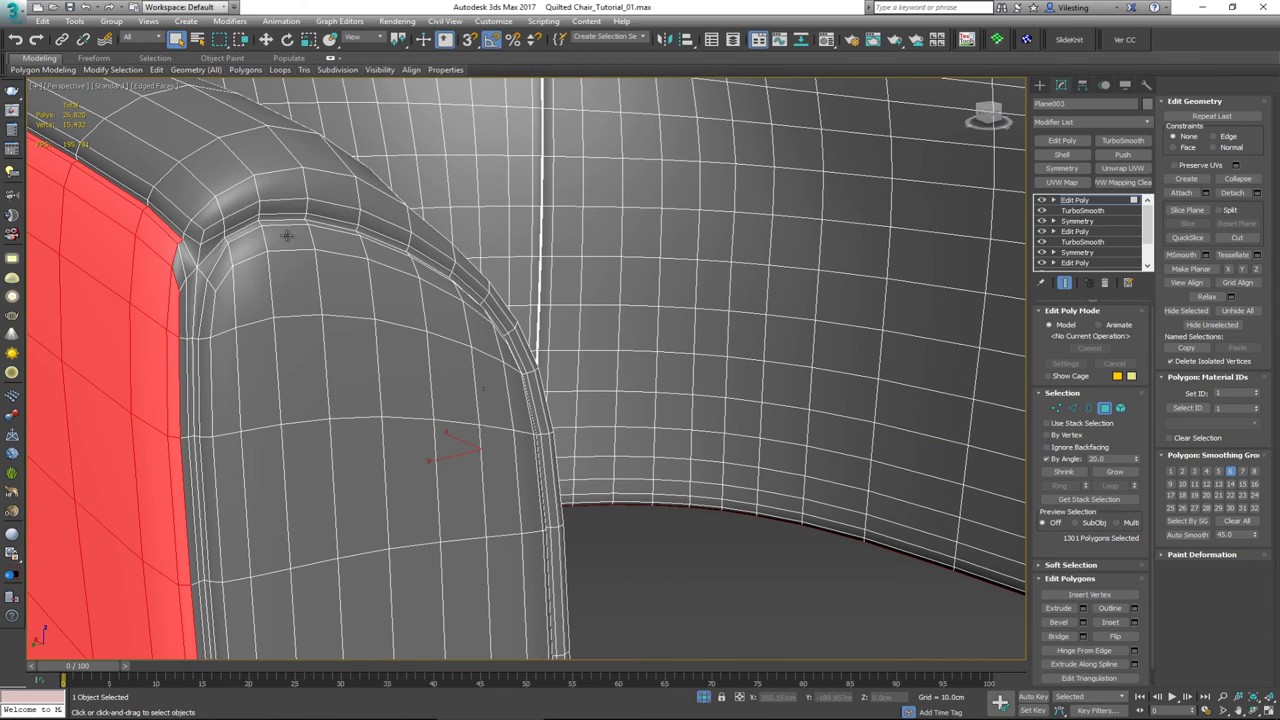
pyautogui.keyDown('alt'); pyautogui.moveTo(165, 233); pyautogui.dragTo(198, 243, button='middle'); pyautogui.keyUp('alt')
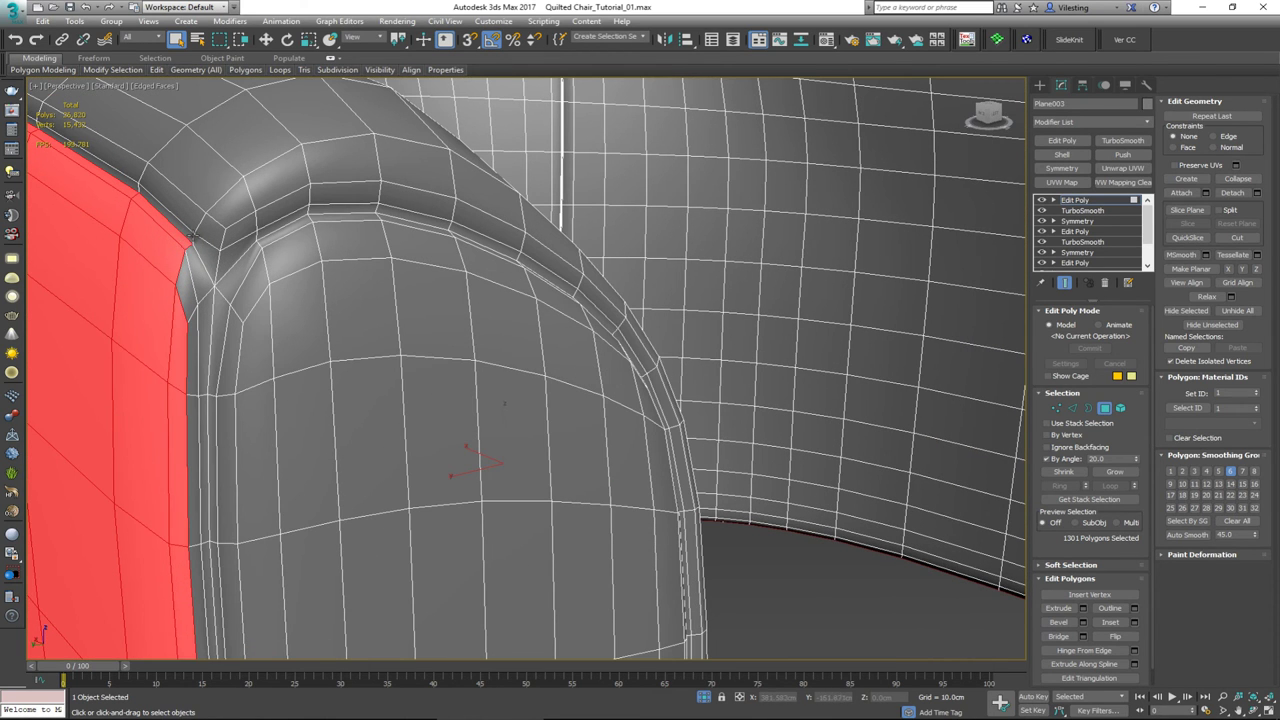
pyautogui.scroll(-6, 180, 245)
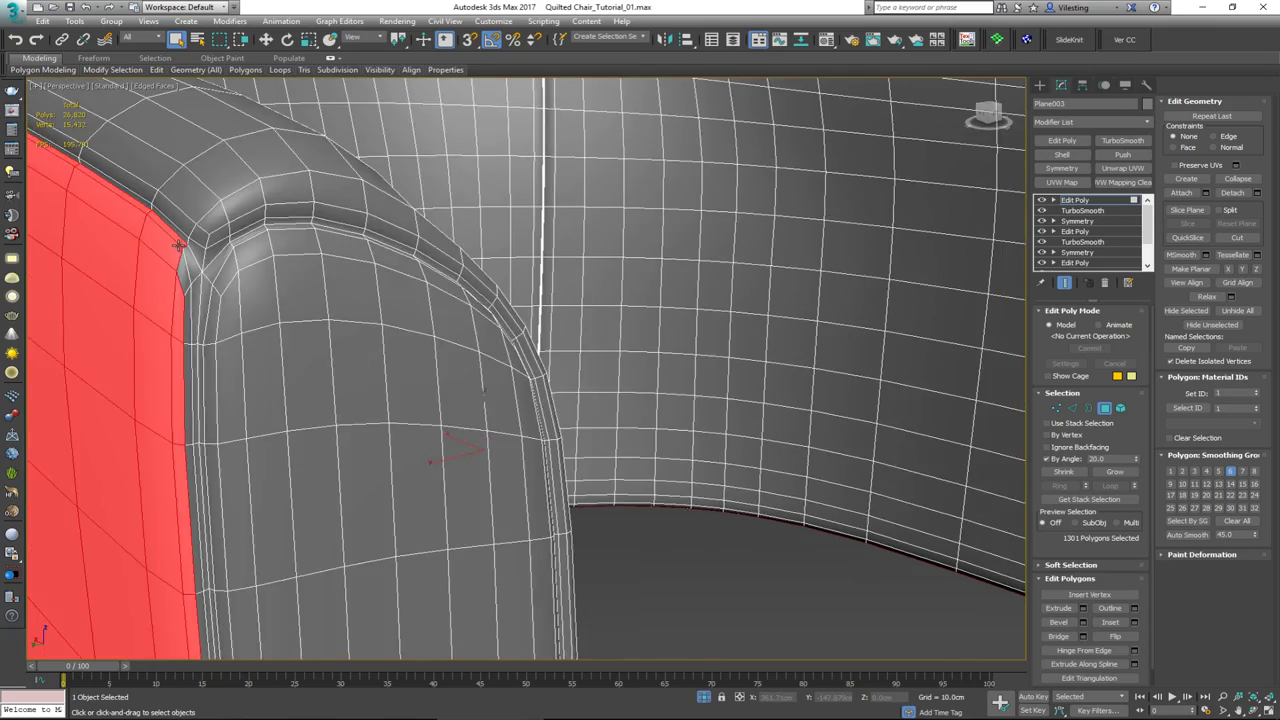
# - Turn off angle-based selection and add the small polygons at the upper outer corner of one armrest's front edge
pyautogui.keyDown('alt'); pyautogui.moveTo(559, 225); pyautogui.dragTo(465, 227, button='middle'); pyautogui.keyUp('alt')
pyautogui.scroll(6, 180, 241)
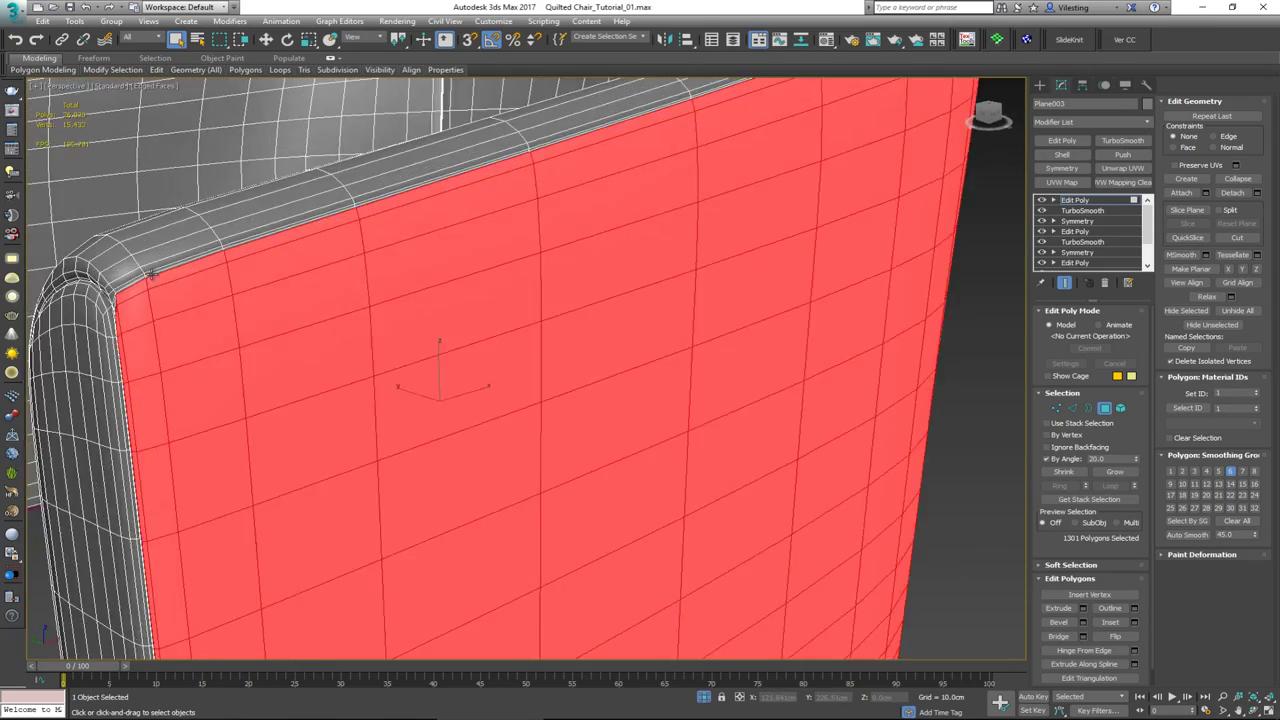
pyautogui.moveTo(129, 291); pyautogui.dragTo(503, 243, button='middle')
pyautogui.scroll(2, 367, 268)
pyautogui.click(1046, 459)
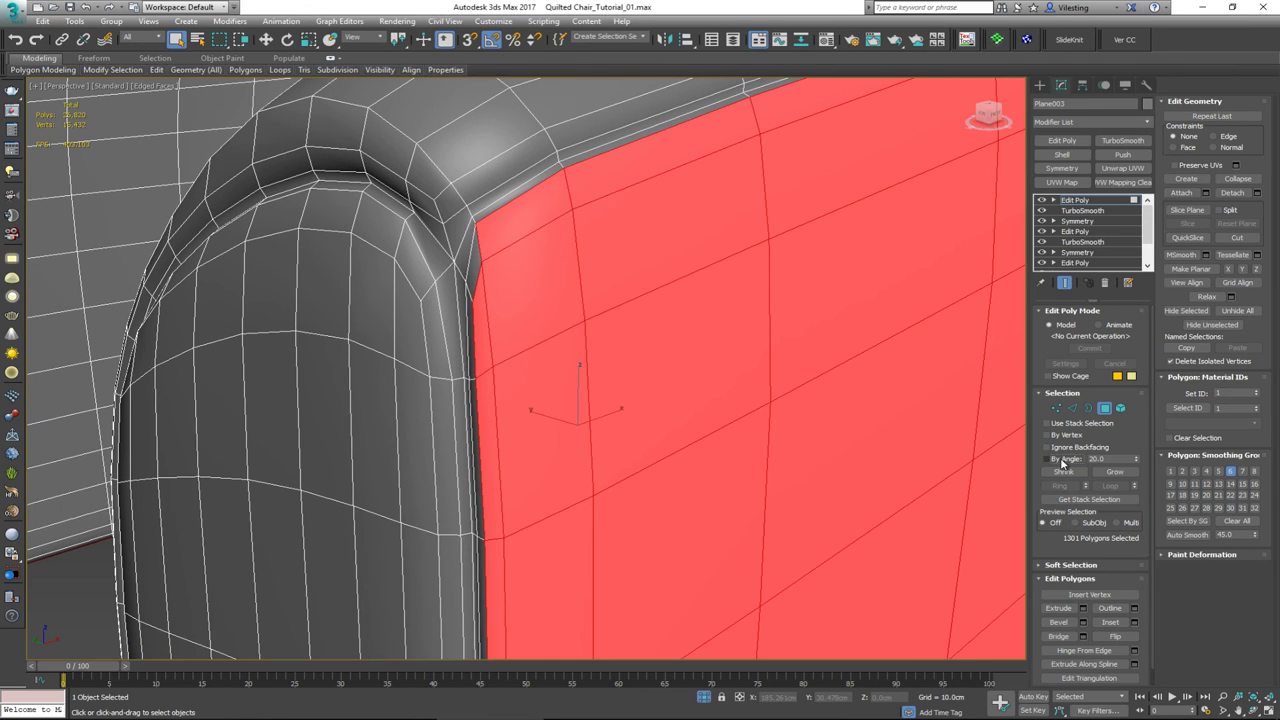
pyautogui.keyDown('ctrl'); pyautogui.click(470, 272); pyautogui.keyUp('ctrl')
pyautogui.keyDown('ctrl'); pyautogui.click(470, 299); pyautogui.keyUp('ctrl')
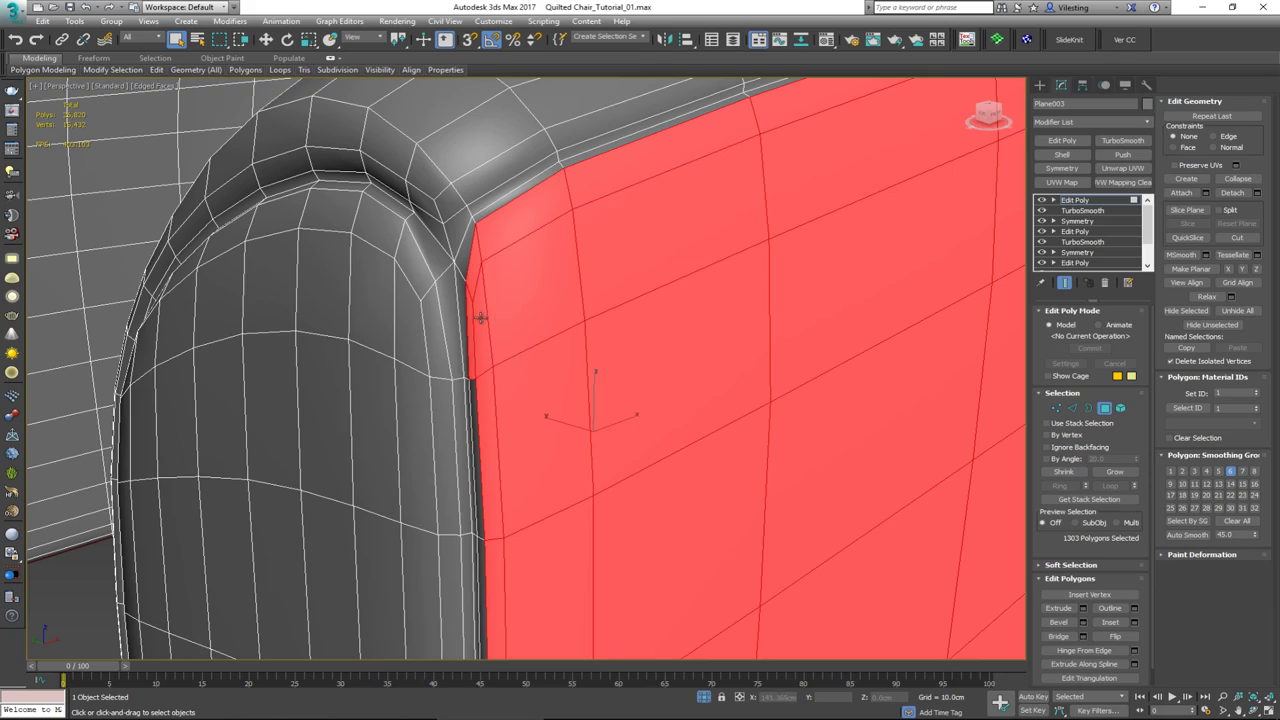
pyautogui.moveTo(483, 313); pyautogui.dragTo(479, 181, button='middle')
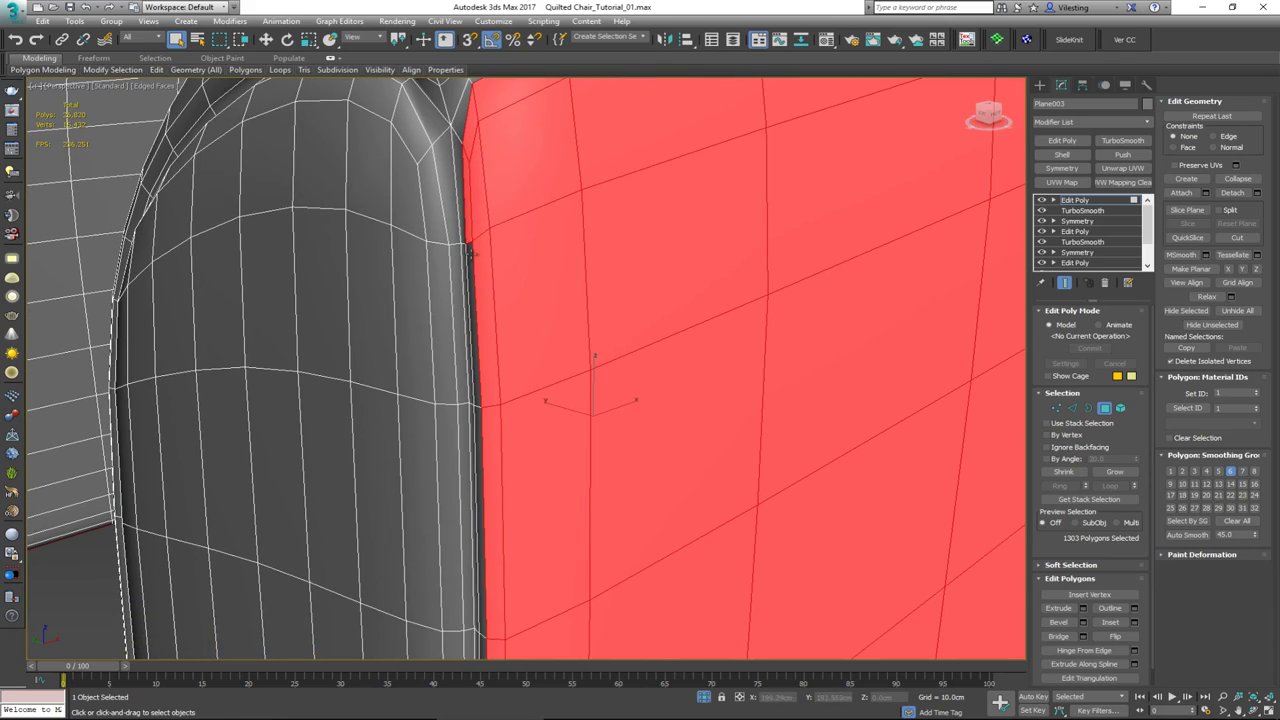
pyautogui.keyDown('ctrl'); pyautogui.click(471, 263); pyautogui.keyUp('ctrl')
# - Add the matching small polygons at the upper outer corner of the other armrest's front to the selection
pyautogui.scroll(-5, 471, 263)
pyautogui.keyDown('alt'); pyautogui.moveTo(413, 229); pyautogui.dragTo(491, 234, button='middle'); pyautogui.keyUp('alt')
pyautogui.scroll(4, 288, 307)
pyautogui.moveTo(286, 308); pyautogui.dragTo(368, 238, button='middle')
pyautogui.keyDown('ctrl'); pyautogui.click(354, 243); pyautogui.keyUp('ctrl')
pyautogui.keyDown('ctrl'); pyautogui.click(355, 269); pyautogui.keyUp('ctrl')
pyautogui.keyDown('ctrl'); pyautogui.click(341, 262); pyautogui.keyUp('ctrl')
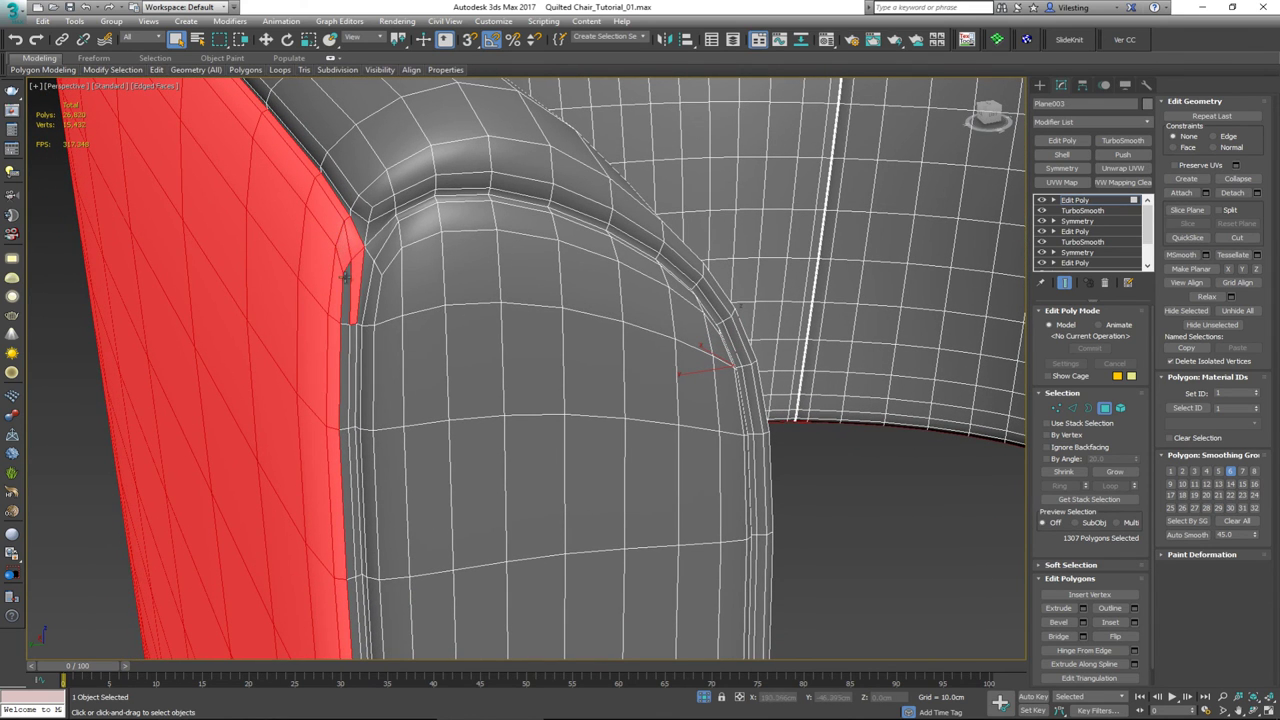
pyautogui.keyDown('ctrl'); pyautogui.click(345, 277); pyautogui.keyUp('ctrl')
# - Extend the selection down this armrest's outer front edge with two columns of narrow polygons
pyautogui.keyDown('ctrl'); pyautogui.click(355, 359); pyautogui.keyUp('ctrl')
pyautogui.keyDown('ctrl'); pyautogui.click(347, 366); pyautogui.keyUp('ctrl')
pyautogui.moveTo(347, 366); pyautogui.dragTo(351, 88, button='middle')
pyautogui.keyDown('ctrl'); pyautogui.click(356, 265); pyautogui.keyUp('ctrl')
pyautogui.keyDown('ctrl'); pyautogui.click(349, 277); pyautogui.keyUp('ctrl')
pyautogui.keyDown('ctrl'); pyautogui.click(362, 340); pyautogui.keyUp('ctrl')
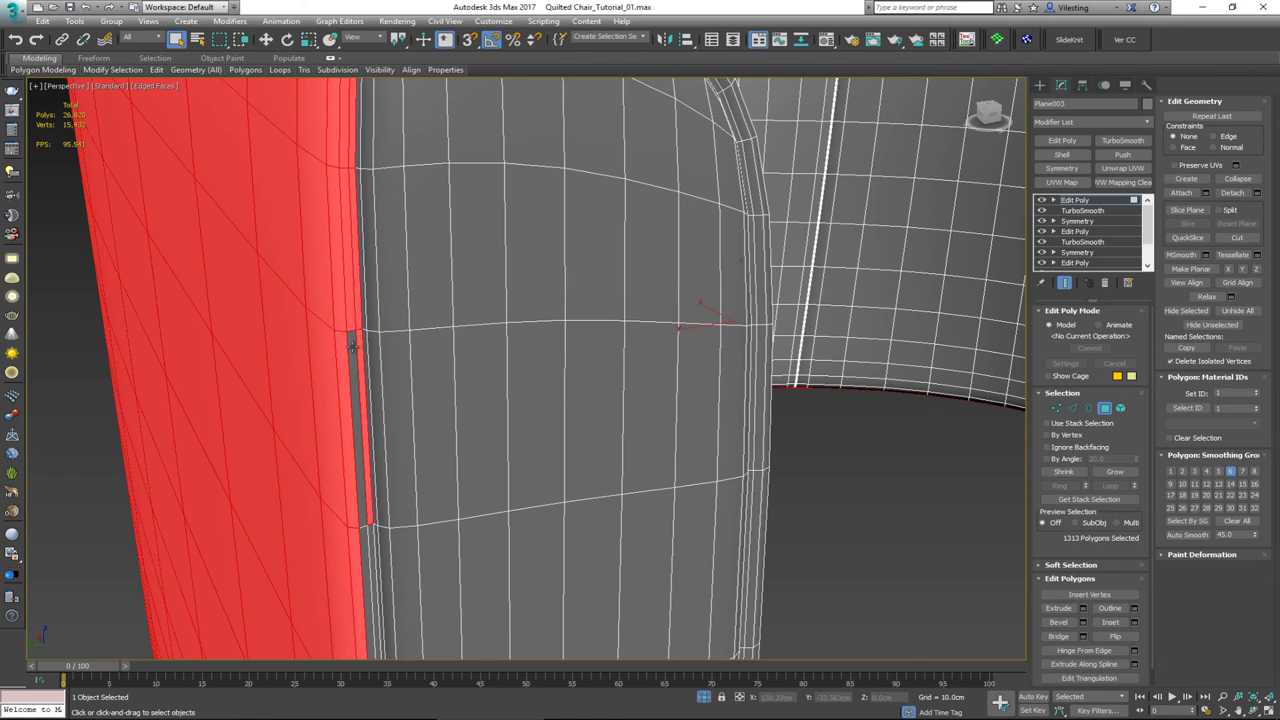
pyautogui.keyDown('ctrl'); pyautogui.click(352, 347); pyautogui.keyUp('ctrl')
# - Add two rows of border polygons along the armrest front's lower edge, starting at the inner corner
pyautogui.moveTo(362, 339)
pyautogui.keyDown('alt'); pyautogui.mouseDown(button='middle')
pyautogui.moveTo(353, 230)
pyautogui.moveTo(351, 360)
pyautogui.moveTo(352, 331)
pyautogui.mouseUp(button='middle'); pyautogui.keyUp('alt')
pyautogui.scroll(2, 552, 251)
pyautogui.scroll(2, 605, 272)
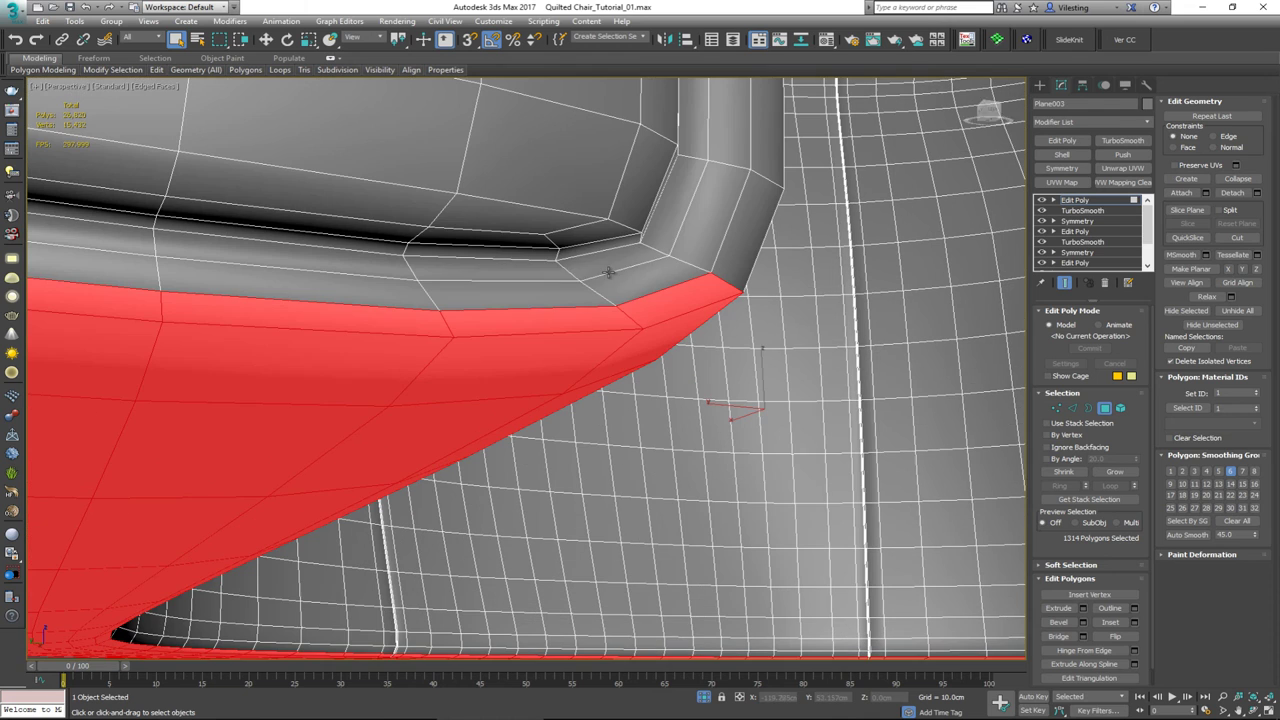
pyautogui.keyDown('ctrl'); pyautogui.click(608, 272); pyautogui.keyUp('ctrl')
pyautogui.keyDown('ctrl'); pyautogui.click(645, 290); pyautogui.keyUp('ctrl')
pyautogui.keyDown('ctrl'); pyautogui.click(566, 294); pyautogui.keyUp('ctrl')
pyautogui.keyDown('ctrl'); pyautogui.click(480, 268); pyautogui.keyUp('ctrl')
pyautogui.keyDown('ctrl'); pyautogui.click(300, 255); pyautogui.keyUp('ctrl')
pyautogui.keyDown('ctrl'); pyautogui.click(340, 297); pyautogui.keyUp('ctrl')
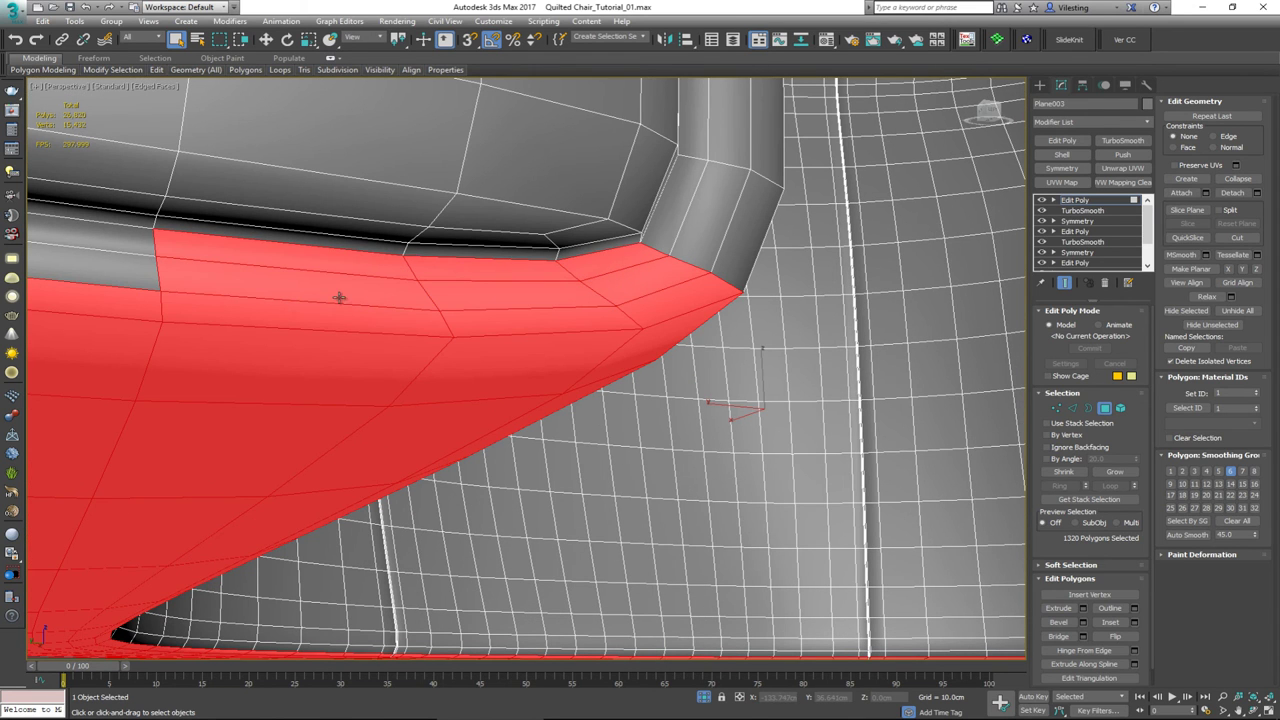
pyautogui.keyDown('ctrl'); pyautogui.click(143, 264); pyautogui.keyUp('ctrl')
pyautogui.keyDown('ctrl'); pyautogui.click(126, 238); pyautogui.keyUp('ctrl')
pyautogui.moveTo(110, 235); pyautogui.dragTo(697, 320, button='middle')
pyautogui.scroll(-2, 650, 318)
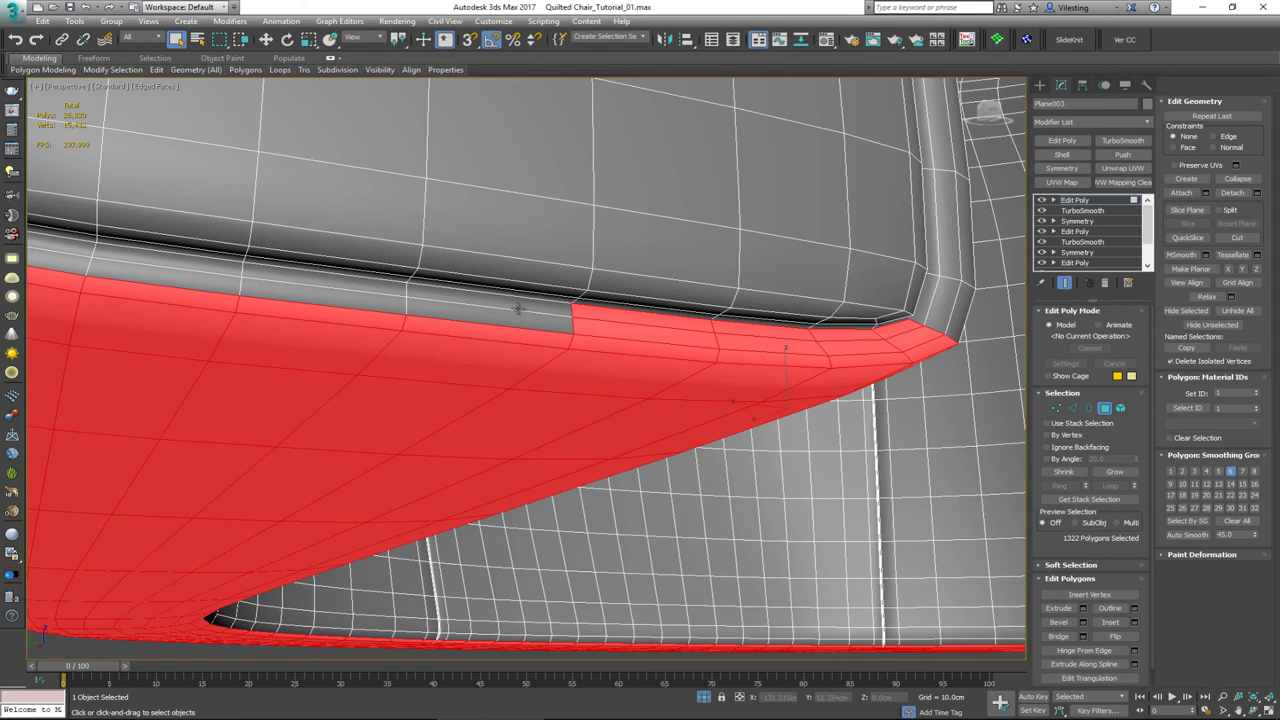
# - Continue both border rows along the armrest front's lower edge up to the rounded outer corner
pyautogui.keyDown('ctrl'); pyautogui.click(518, 305); pyautogui.keyUp('ctrl')
pyautogui.keyDown('ctrl'); pyautogui.click(380, 291); pyautogui.keyUp('ctrl')
pyautogui.keyDown('ctrl'); pyautogui.click(226, 268); pyautogui.keyUp('ctrl')
pyautogui.keyDown('ctrl'); pyautogui.click(226, 287); pyautogui.keyUp('ctrl')
pyautogui.keyDown('ctrl'); pyautogui.click(272, 297); pyautogui.keyUp('ctrl')
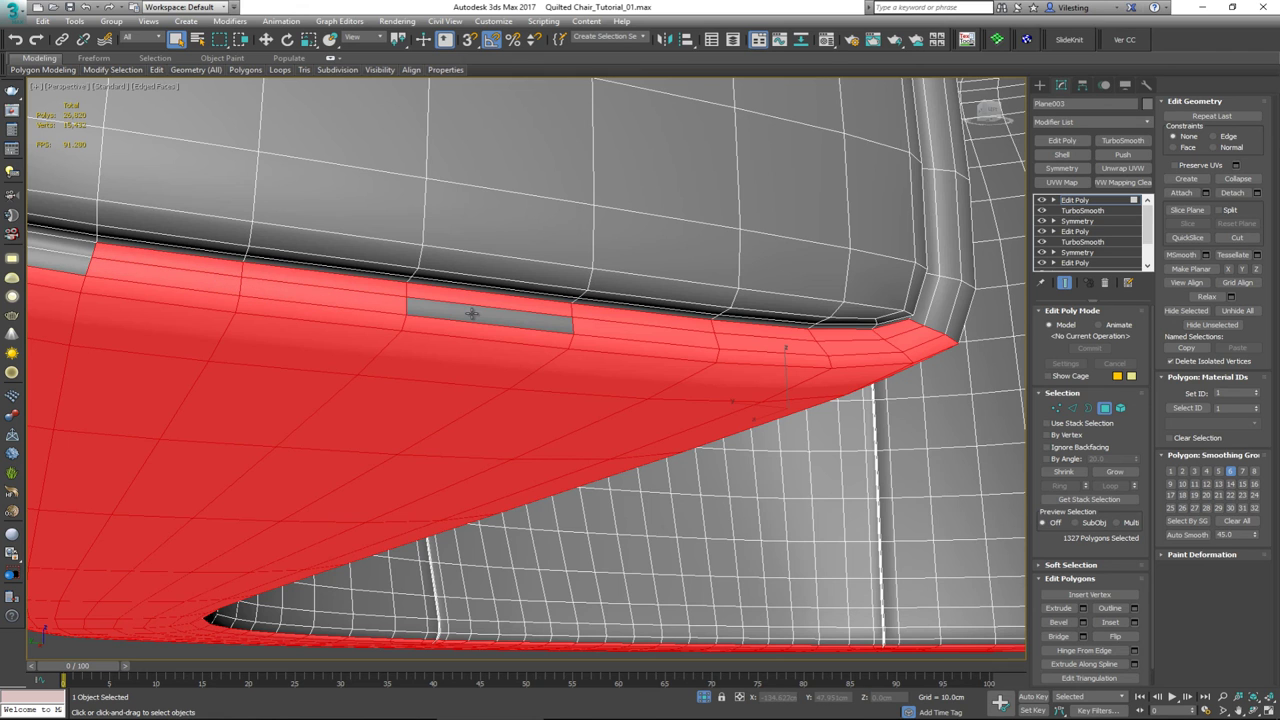
pyautogui.keyDown('ctrl'); pyautogui.click(472, 313); pyautogui.keyUp('ctrl')
pyautogui.moveTo(340, 276); pyautogui.dragTo(563, 346, button='middle')
pyautogui.keyDown('ctrl'); pyautogui.click(549, 334); pyautogui.keyUp('ctrl')
pyautogui.keyDown('ctrl'); pyautogui.click(499, 349); pyautogui.keyUp('ctrl')
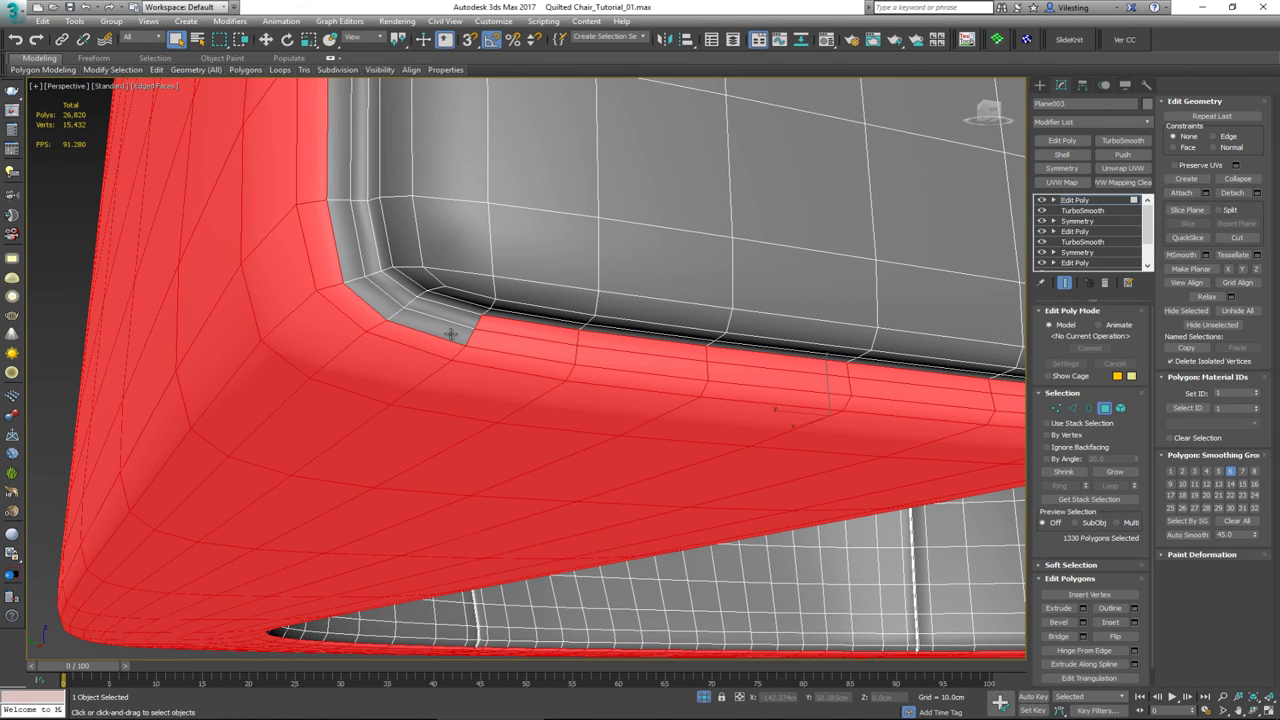
# - Add the two rows of border polygons around the rounded lower outer corner of the armrest's front
pyautogui.keyDown('ctrl'); pyautogui.click(451, 333); pyautogui.keyUp('ctrl')
pyautogui.keyDown('ctrl'); pyautogui.click(408, 306); pyautogui.keyUp('ctrl')
pyautogui.keyDown('ctrl'); pyautogui.click(386, 294); pyautogui.keyUp('ctrl')
pyautogui.keyDown('ctrl'); pyautogui.click(364, 280); pyautogui.keyUp('ctrl')
pyautogui.keyDown('ctrl'); pyautogui.click(368, 255); pyautogui.keyUp('ctrl')
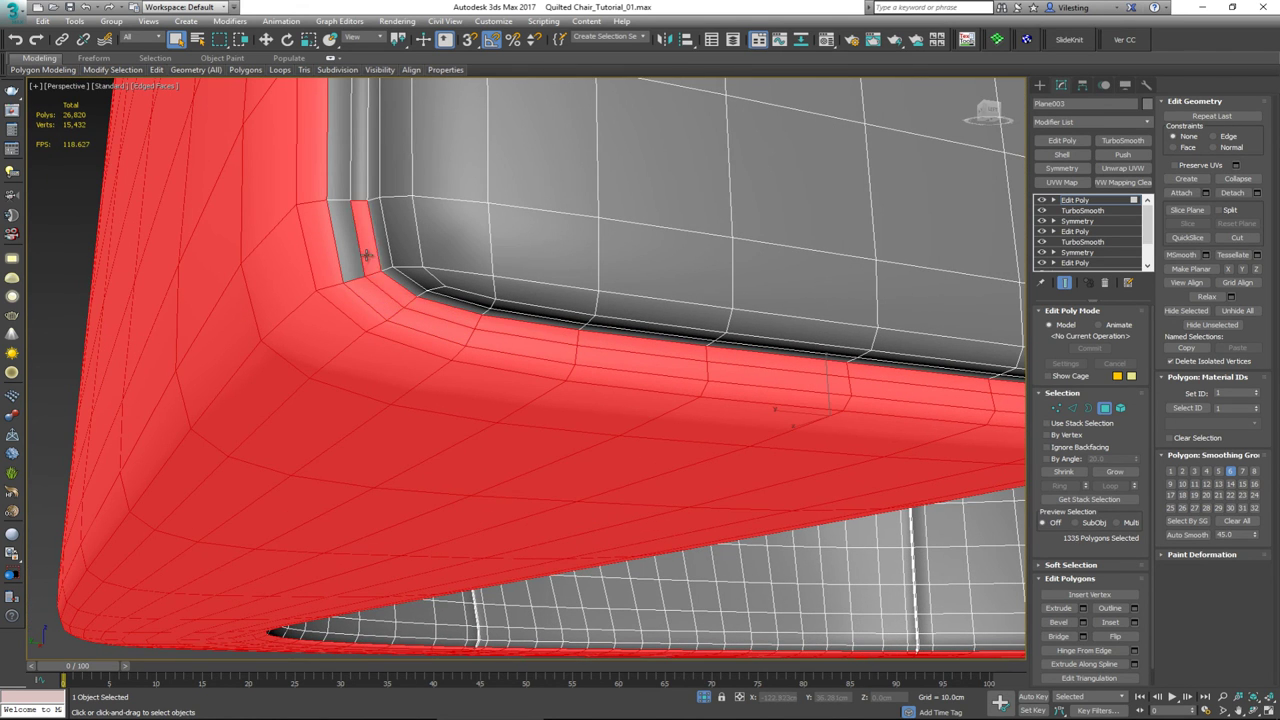
pyautogui.keyDown('ctrl'); pyautogui.click(340, 241); pyautogui.keyUp('ctrl')
# - Continue the two-column border selection up the armrest front's outer vertical edge, undoing the wrongly picked polygon
pyautogui.keyDown('ctrl'); pyautogui.click(370, 160); pyautogui.keyUp('ctrl')
pyautogui.hotkey('ctrl', 'z')
pyautogui.keyDown('ctrl'); pyautogui.click(354, 160); pyautogui.keyUp('ctrl')
pyautogui.keyDown('ctrl'); pyautogui.click(338, 158); pyautogui.keyUp('ctrl')
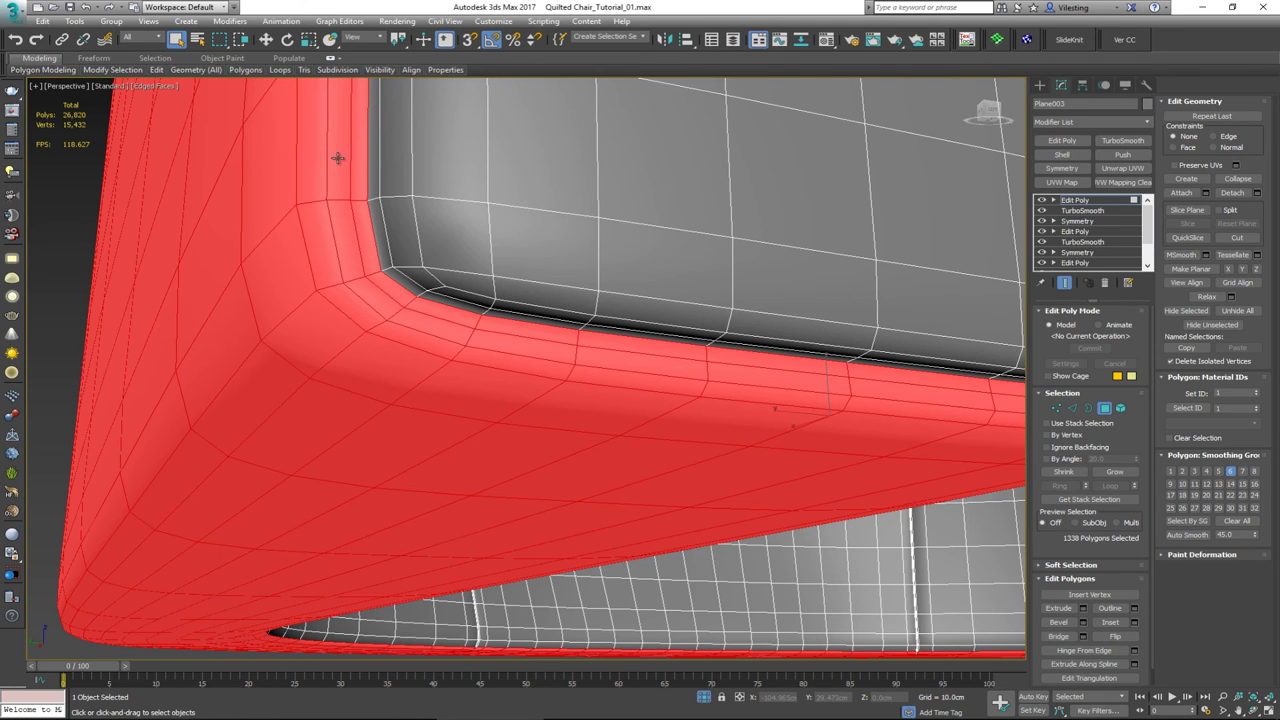
pyautogui.moveTo(338, 158)
pyautogui.keyDown('alt'); pyautogui.mouseDown(button='middle')
pyautogui.moveTo(360, 191)
pyautogui.moveTo(363, 151)
pyautogui.moveTo(338, 181)
pyautogui.mouseUp(button='middle'); pyautogui.keyUp('alt')
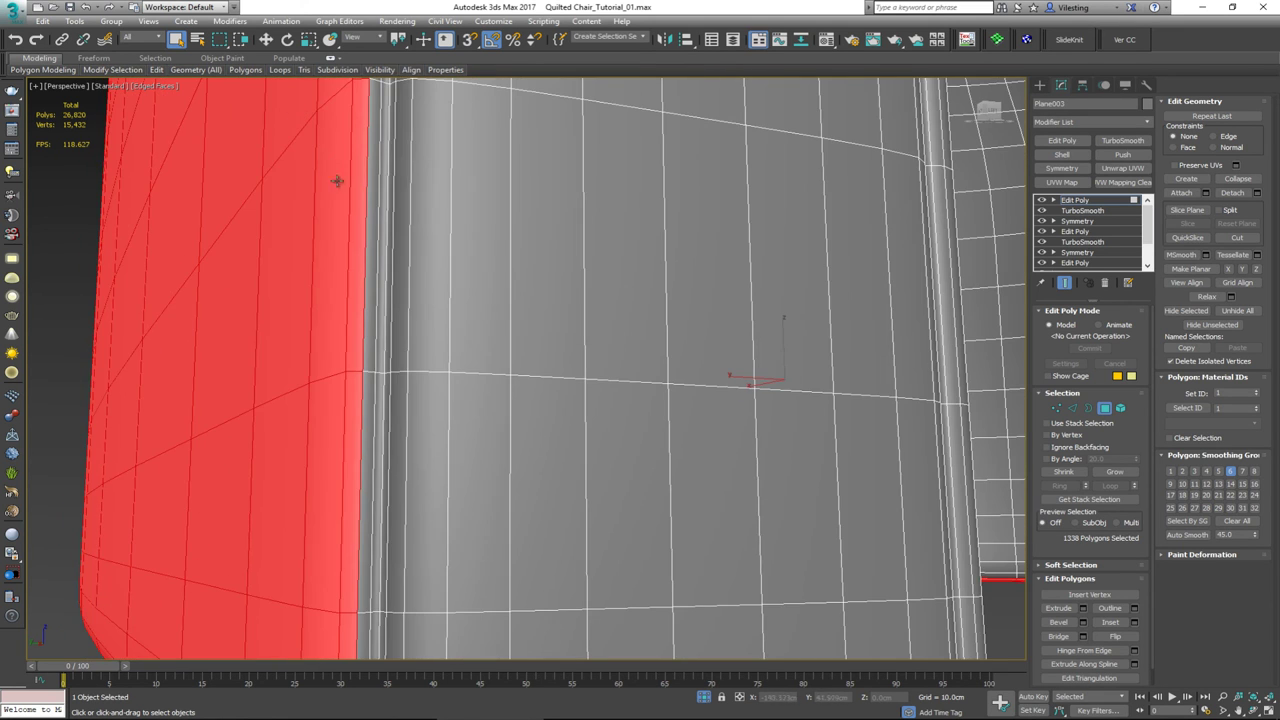
pyautogui.keyDown('alt'); pyautogui.moveTo(374, 451); pyautogui.dragTo(380, 238, button='middle'); pyautogui.keyUp('alt')
pyautogui.keyDown('ctrl'); pyautogui.click(379, 528); pyautogui.keyUp('ctrl')
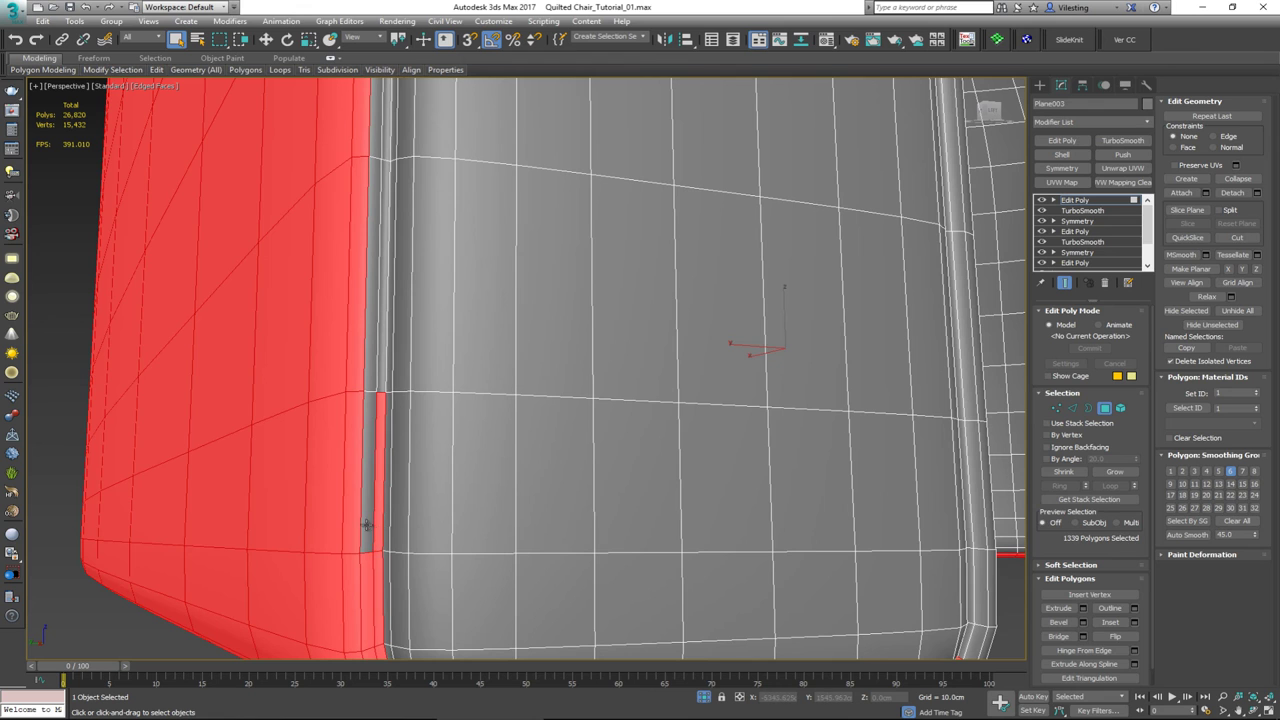
pyautogui.keyDown('ctrl'); pyautogui.click(366, 521); pyautogui.keyUp('ctrl')
pyautogui.keyDown('ctrl'); pyautogui.click(381, 352); pyautogui.keyUp('ctrl')
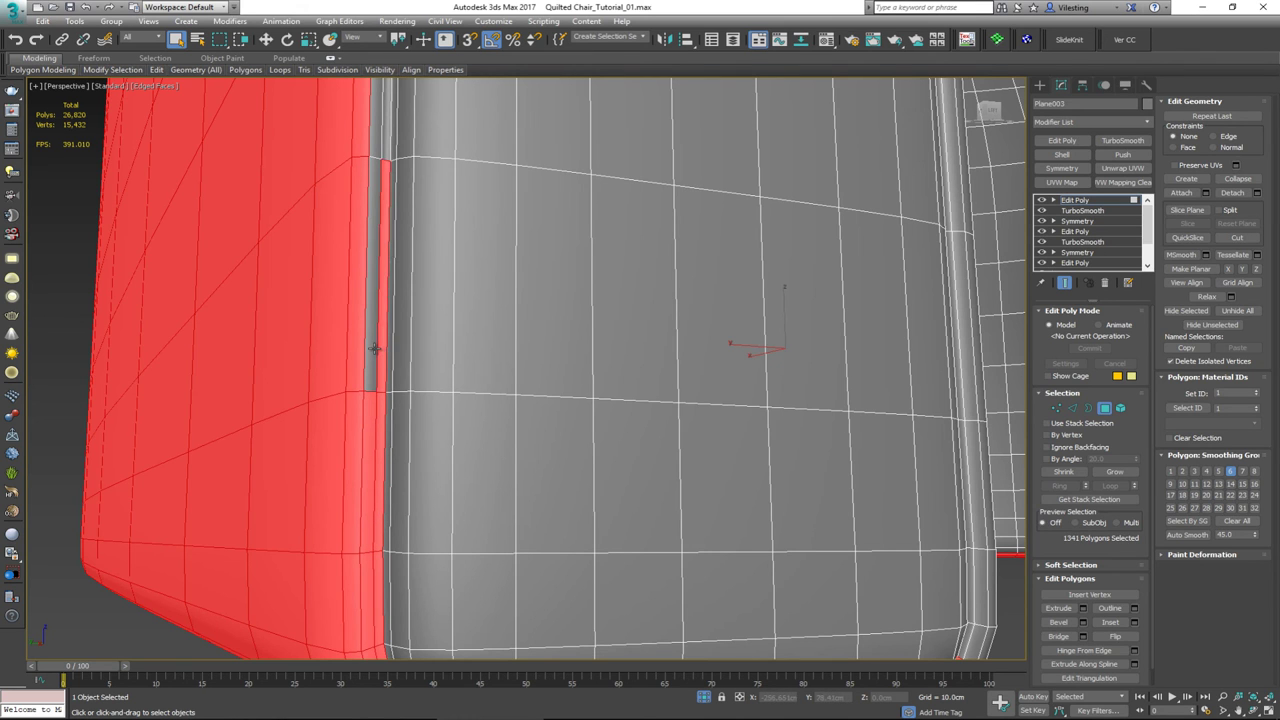
# - Deselect the inner column of border polygons along the vertical edge and into the lower outer corner
pyautogui.moveTo(415, 381); pyautogui.dragTo(392, 174, button='middle')
pyautogui.keyDown('alt'); pyautogui.moveTo(456, 347); pyautogui.dragTo(296, 146, button='middle'); pyautogui.keyUp('alt')
pyautogui.keyDown('alt'); pyautogui.click(268, 143); pyautogui.keyUp('alt')
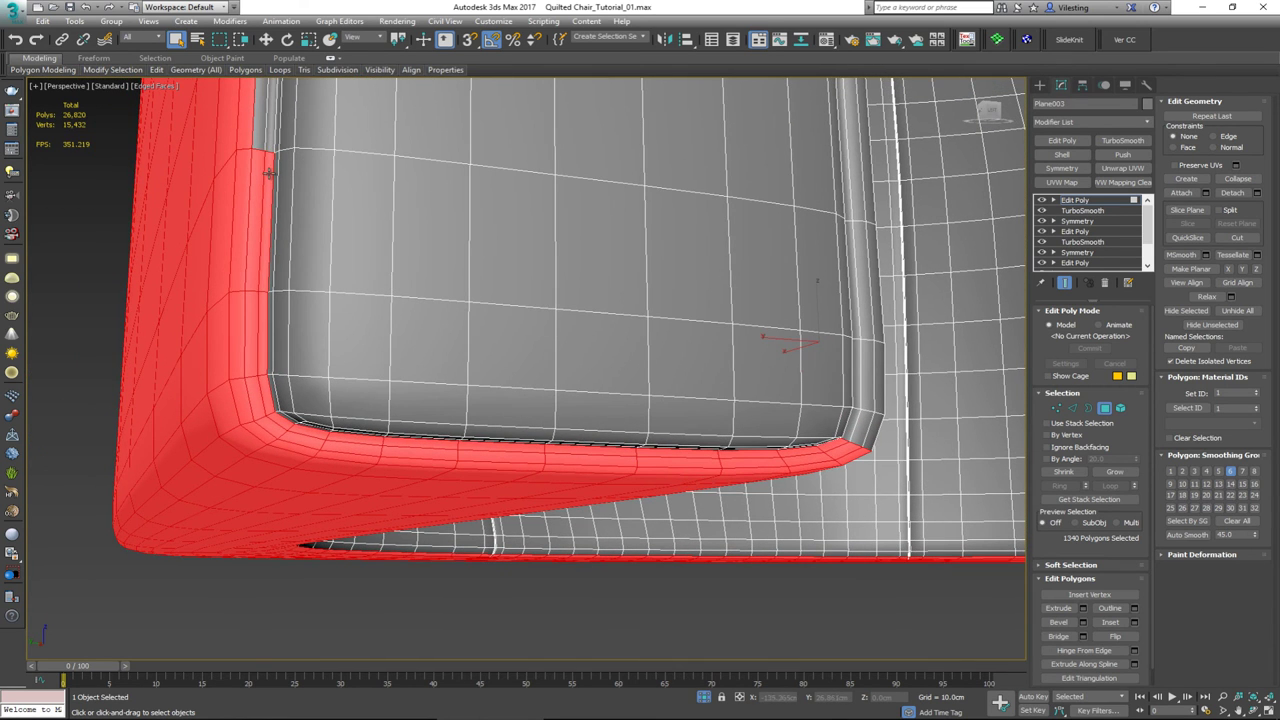
pyautogui.keyDown('alt'); pyautogui.click(269, 173); pyautogui.keyUp('alt')
pyautogui.keyDown('alt'); pyautogui.click(267, 312); pyautogui.keyUp('alt')
pyautogui.keyDown('alt'); pyautogui.click(266, 383); pyautogui.keyUp('alt')
pyautogui.keyDown('alt'); pyautogui.click(279, 419); pyautogui.keyUp('alt')
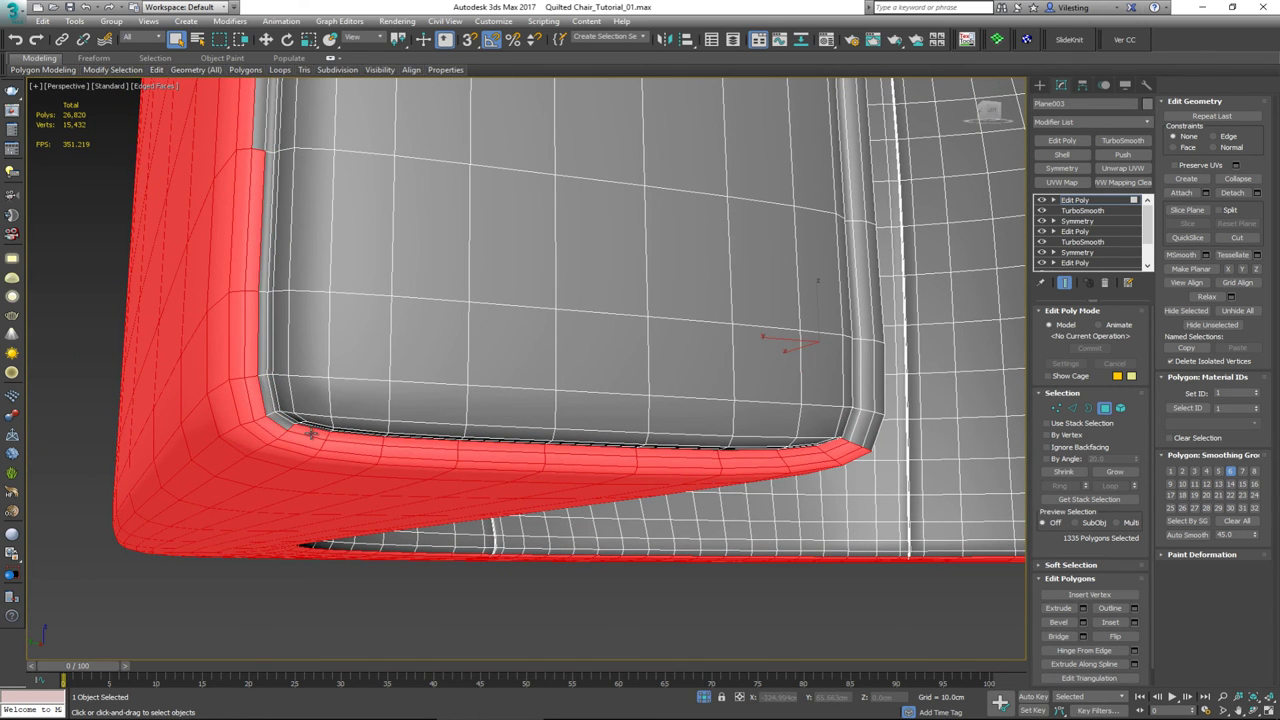
# - Deselect the inner row of border polygons along the armrest front's lower edge through to the inner corner
pyautogui.keyDown('alt'); pyautogui.click(308, 431); pyautogui.keyUp('alt')
pyautogui.keyDown('alt'); pyautogui.click(344, 437); pyautogui.keyUp('alt')
pyautogui.keyDown('alt'); pyautogui.click(397, 443); pyautogui.keyUp('alt')
pyautogui.keyDown('alt'); pyautogui.click(490, 449); pyautogui.keyUp('alt')
pyautogui.keyDown('alt'); pyautogui.click(580, 449); pyautogui.keyUp('alt')
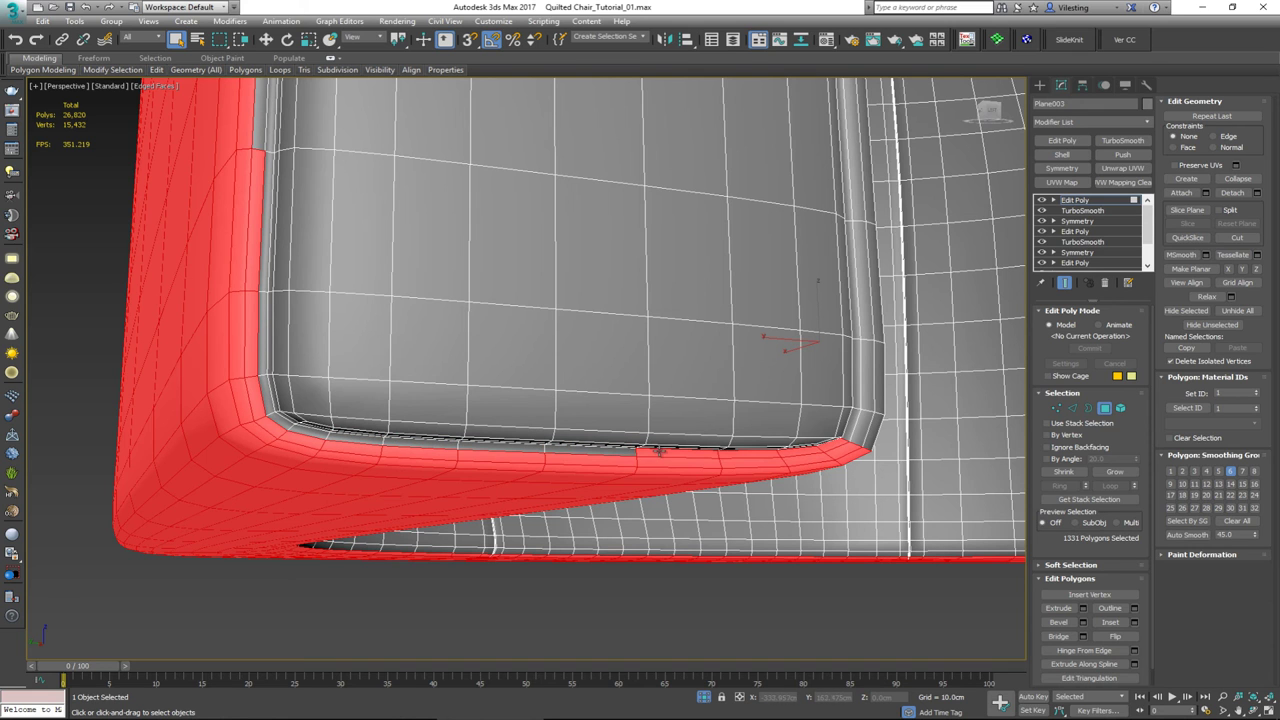
pyautogui.keyDown('alt'); pyautogui.click(680, 452); pyautogui.keyUp('alt')
pyautogui.keyDown('alt'); pyautogui.click(750, 455); pyautogui.keyUp('alt')
pyautogui.keyDown('alt'); pyautogui.click(810, 450); pyautogui.keyUp('alt')
pyautogui.keyDown('alt'); pyautogui.click(828, 447); pyautogui.keyUp('alt')
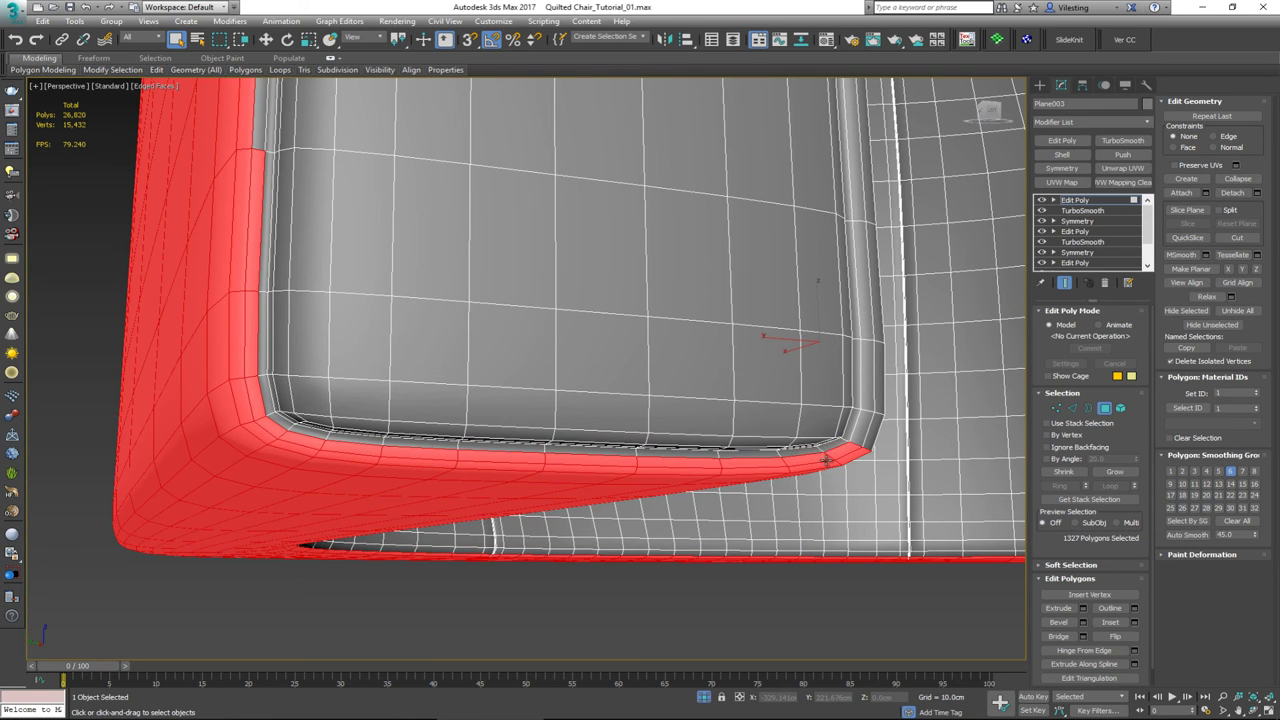
# - Add the outer column's missing polygons above the lower outer corner, undoing the wrongly picked one
pyautogui.keyDown('alt'); pyautogui.moveTo(634, 454); pyautogui.dragTo(373, 499, button='middle'); pyautogui.keyUp('alt')
pyautogui.keyDown('alt'); pyautogui.moveTo(260, 281); pyautogui.dragTo(279, 337, button='middle'); pyautogui.keyUp('alt')
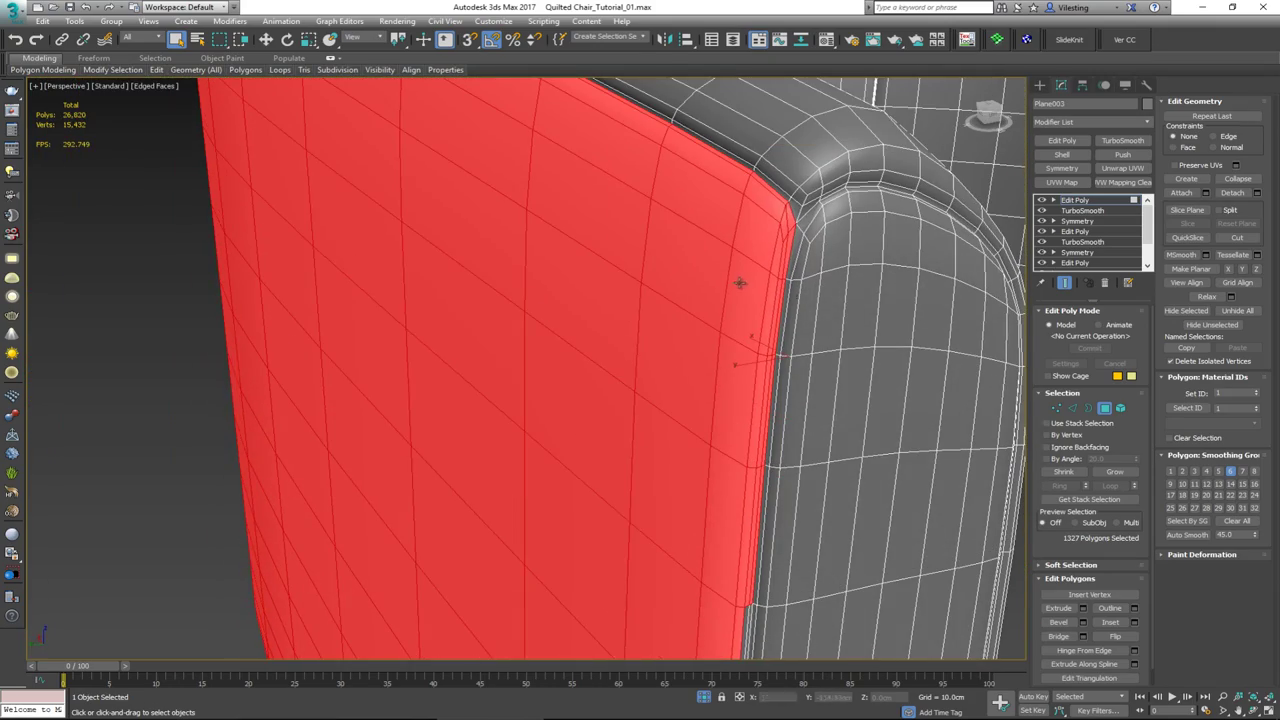
pyautogui.moveTo(740, 283); pyautogui.dragTo(683, 640, button='middle')
pyautogui.moveTo(677, 551); pyautogui.dragTo(573, 309, button='middle')
pyautogui.scroll(-2, 573, 309)
pyautogui.keyDown('alt'); pyautogui.moveTo(588, 492); pyautogui.dragTo(513, 462, button='middle'); pyautogui.keyUp('alt')
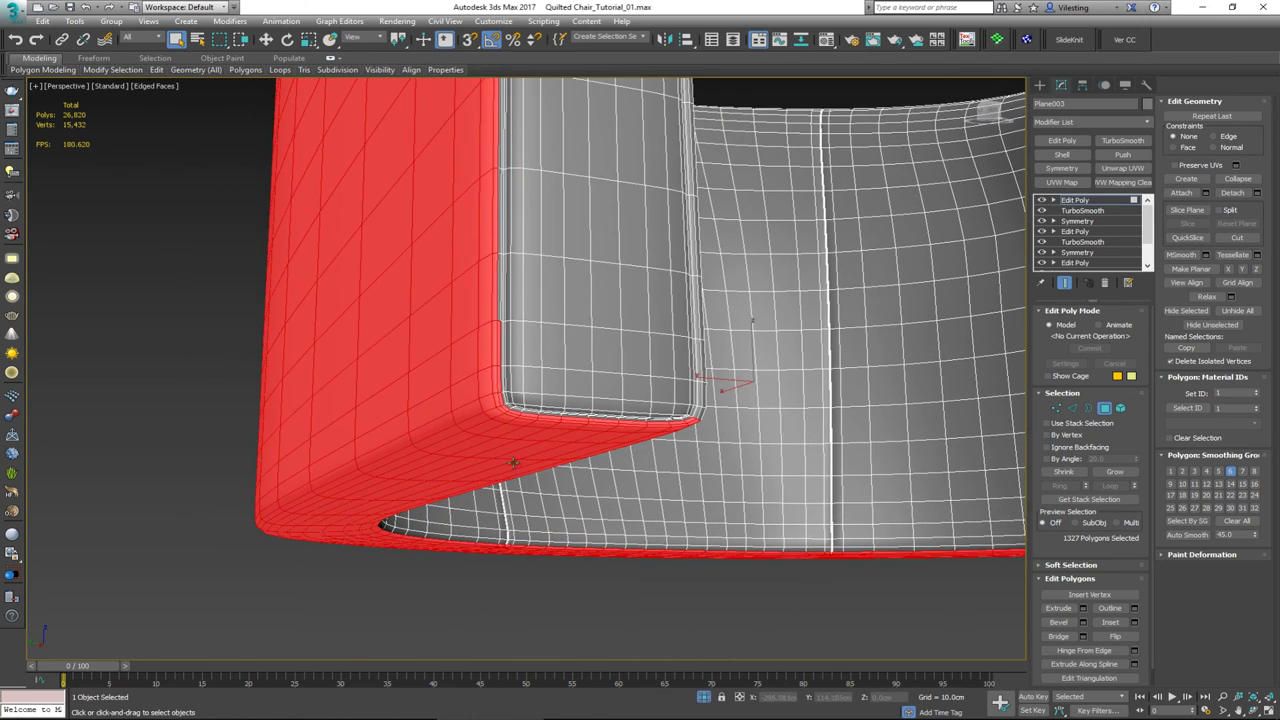
pyautogui.scroll(2, 508, 409)
pyautogui.keyDown('ctrl'); pyautogui.click(497, 240); pyautogui.keyUp('ctrl')
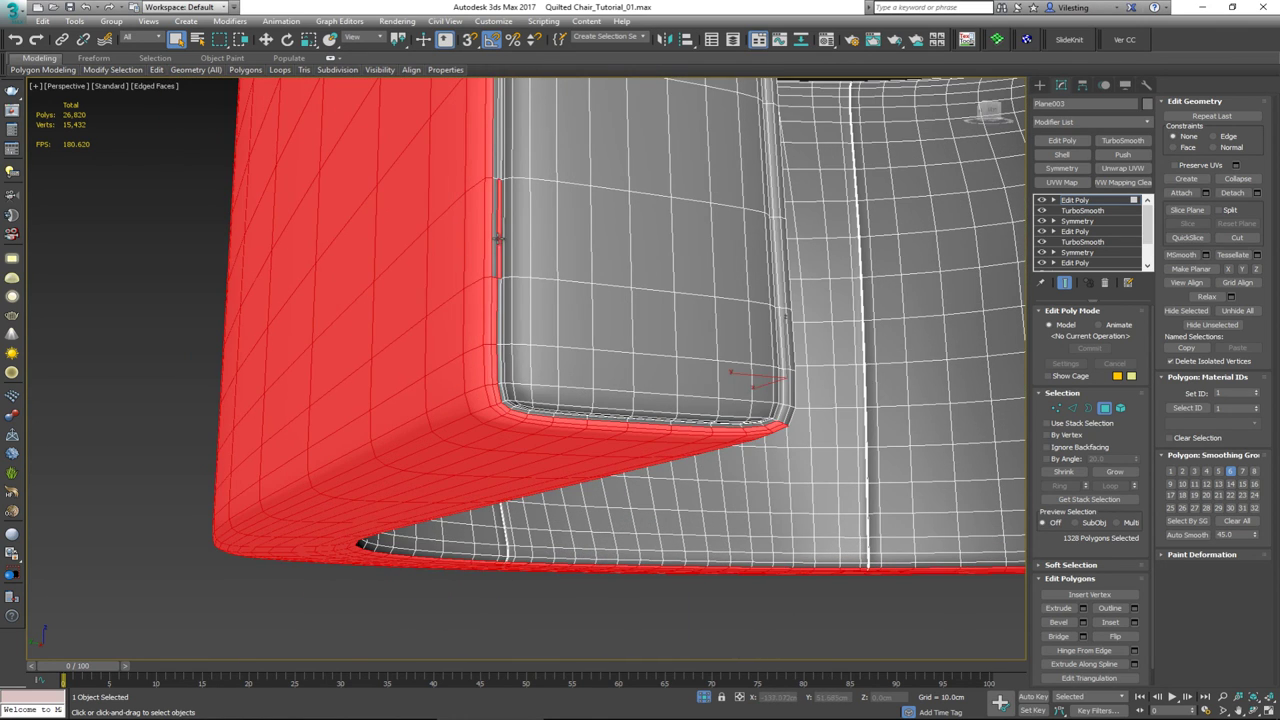
pyautogui.hotkey('ctrl', 'z')
pyautogui.keyDown('ctrl'); pyautogui.click(496, 238); pyautogui.keyUp('ctrl')
pyautogui.keyDown('ctrl'); pyautogui.click(499, 160); pyautogui.keyUp('ctrl')
# - Complete the outer column of border polygons up the armrest's front edge to the already selected upper section
pyautogui.keyDown('alt'); pyautogui.moveTo(499, 160); pyautogui.dragTo(500, 460, button='middle'); pyautogui.keyUp('alt')
pyautogui.keyDown('ctrl'); pyautogui.click(510, 338); pyautogui.keyUp('ctrl')
pyautogui.keyDown('ctrl'); pyautogui.click(510, 307); pyautogui.keyUp('ctrl')
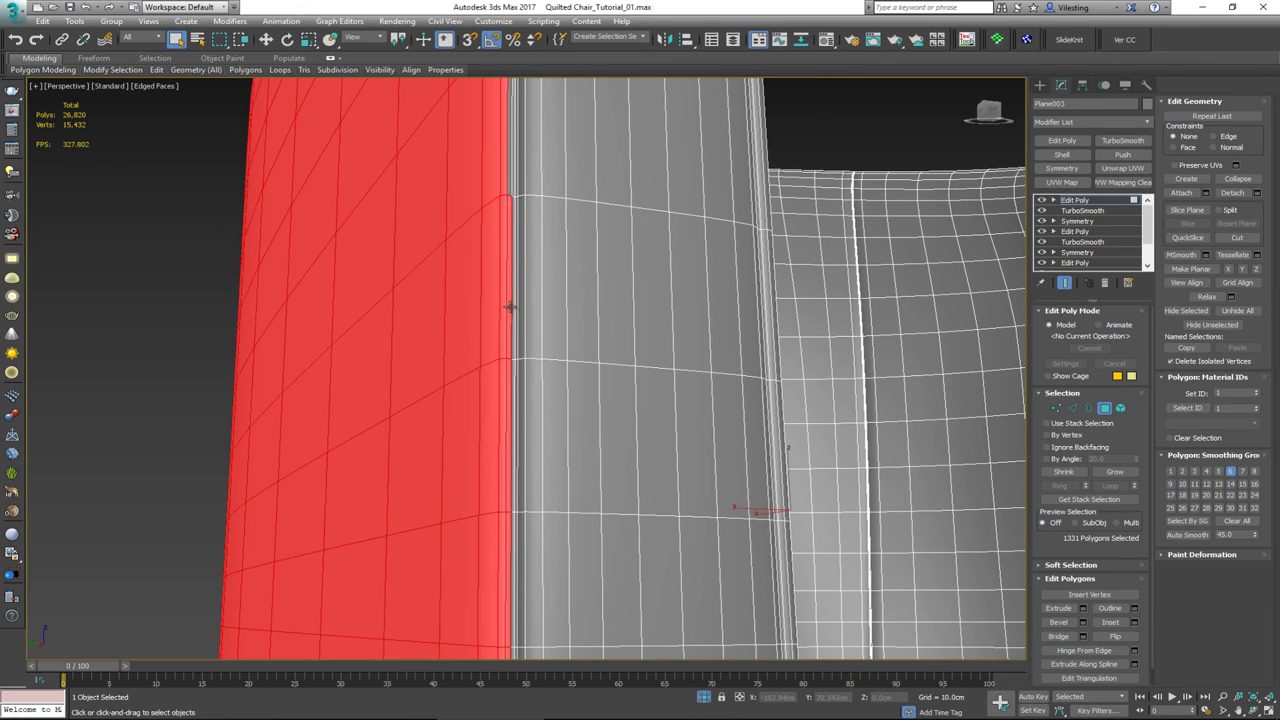
pyautogui.keyDown('ctrl'); pyautogui.click(510, 178); pyautogui.keyUp('ctrl')
pyautogui.keyDown('alt'); pyautogui.moveTo(509, 209); pyautogui.dragTo(518, 364, button='middle'); pyautogui.keyUp('alt')
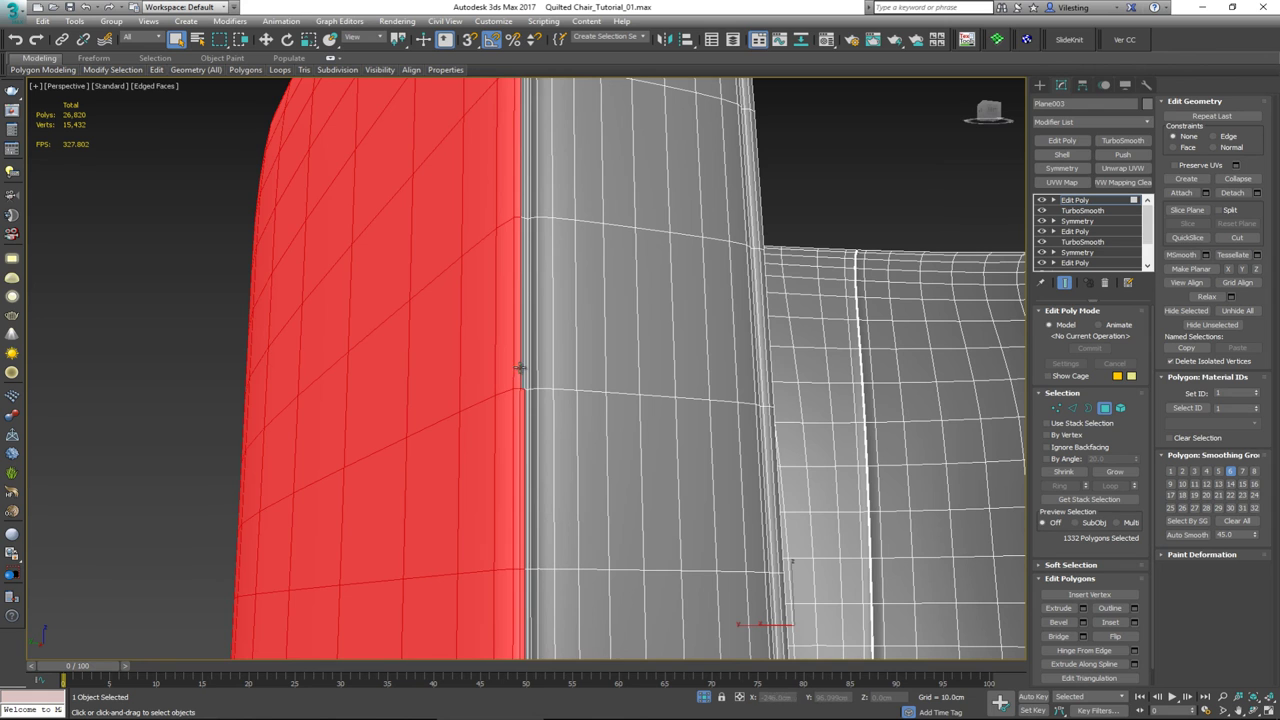
pyautogui.keyDown('ctrl'); pyautogui.click(523, 293); pyautogui.keyUp('ctrl')
pyautogui.keyDown('ctrl'); pyautogui.click(523, 196); pyautogui.keyUp('ctrl')
pyautogui.keyDown('alt'); pyautogui.moveTo(523, 196); pyautogui.dragTo(523, 300, button='middle'); pyautogui.keyUp('alt')
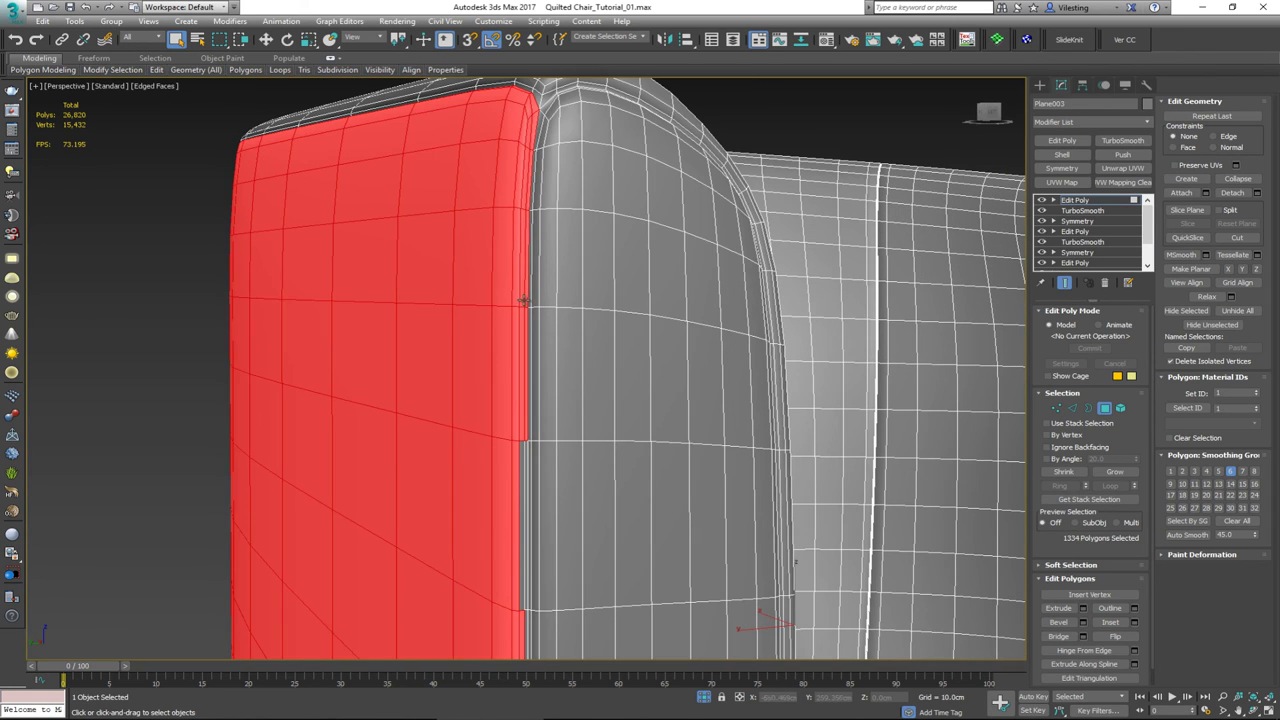
pyautogui.keyDown('ctrl'); pyautogui.click(521, 457); pyautogui.keyUp('ctrl')
# - Deselect the inner column of border polygons along the upper part of the armrest's outer front edge
pyautogui.keyDown('alt'); pyautogui.moveTo(521, 520); pyautogui.dragTo(525, 441, button='middle'); pyautogui.keyUp('alt')
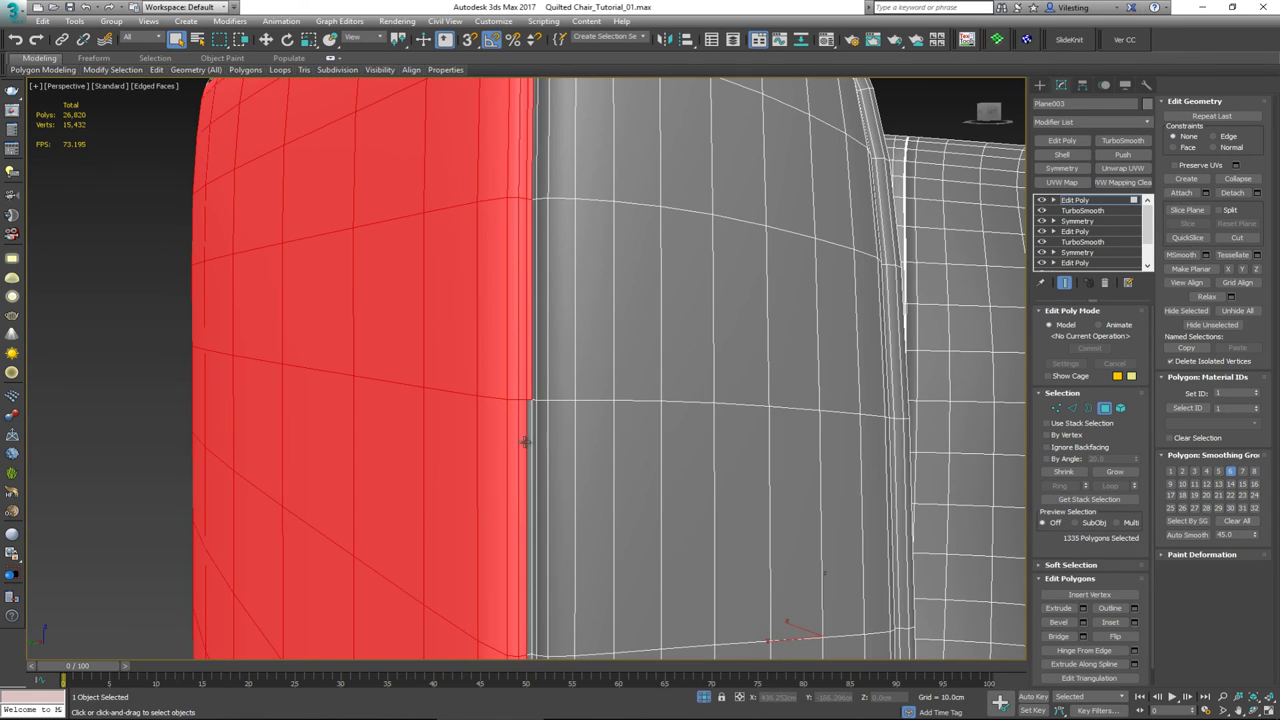
pyautogui.keyDown('alt'); pyautogui.click(528, 375); pyautogui.keyUp('alt')
pyautogui.keyDown('alt'); pyautogui.click(530, 180); pyautogui.keyUp('alt')
pyautogui.keyDown('alt'); pyautogui.moveTo(530, 180); pyautogui.dragTo(544, 396, button='middle'); pyautogui.keyUp('alt')
pyautogui.keyDown('alt'); pyautogui.click(536, 352); pyautogui.keyUp('alt')
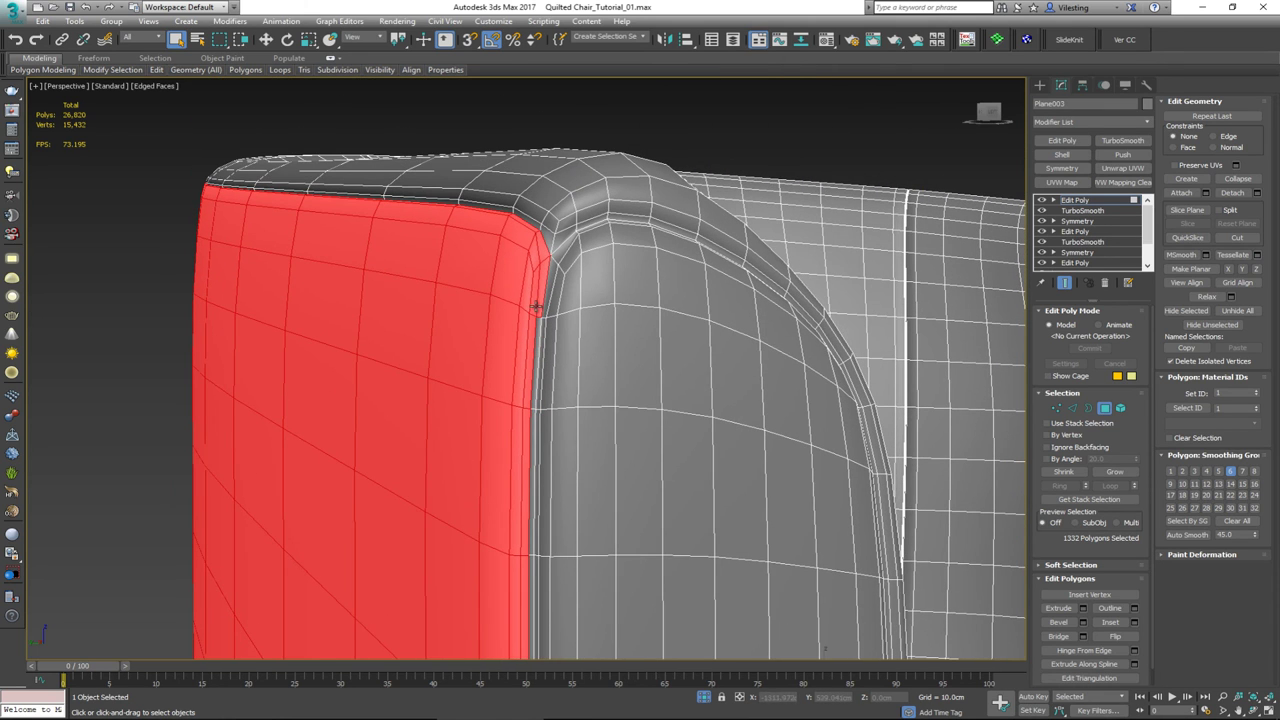
pyautogui.keyDown('alt'); pyautogui.click(544, 290); pyautogui.keyUp('alt')
pyautogui.keyDown('alt'); pyautogui.click(545, 288); pyautogui.keyUp('alt')
# - Examine the selection's border at the other armrest's front corner and along the backrest's upper edge
pyautogui.keyDown('alt'); pyautogui.moveTo(545, 288); pyautogui.dragTo(546, 254, button='middle'); pyautogui.keyUp('alt')
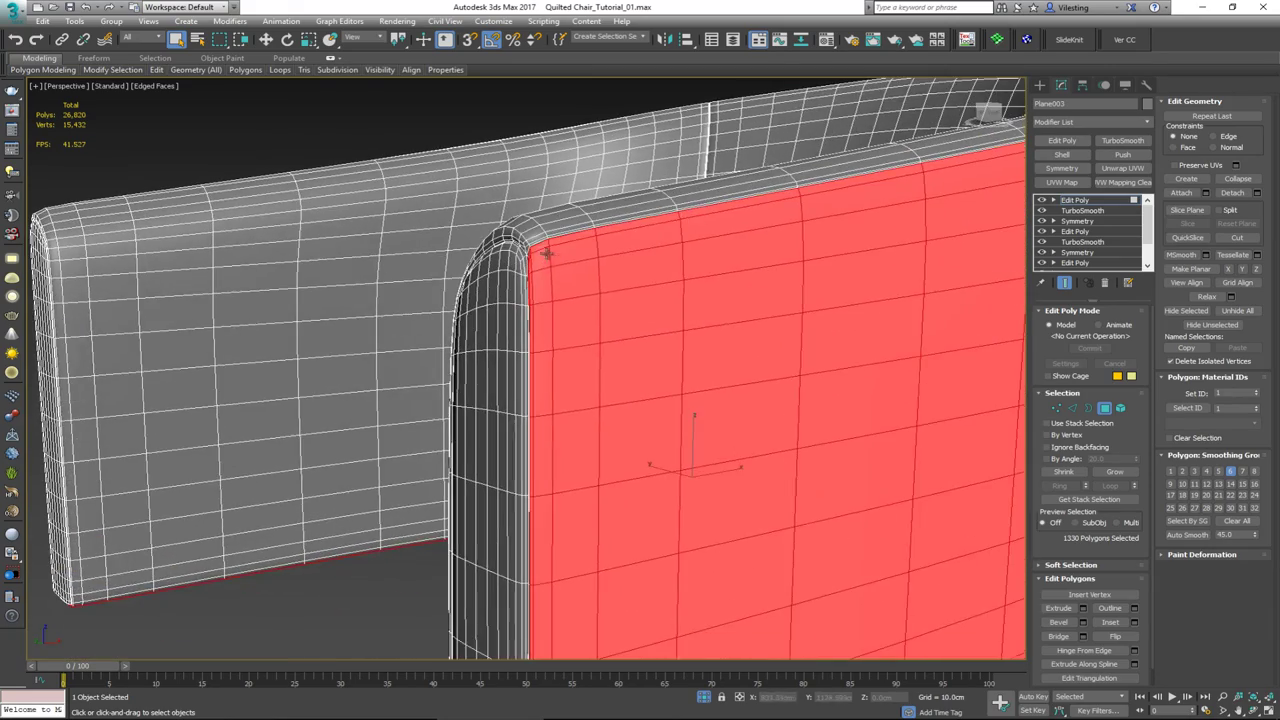
pyautogui.scroll(6, 531, 256)
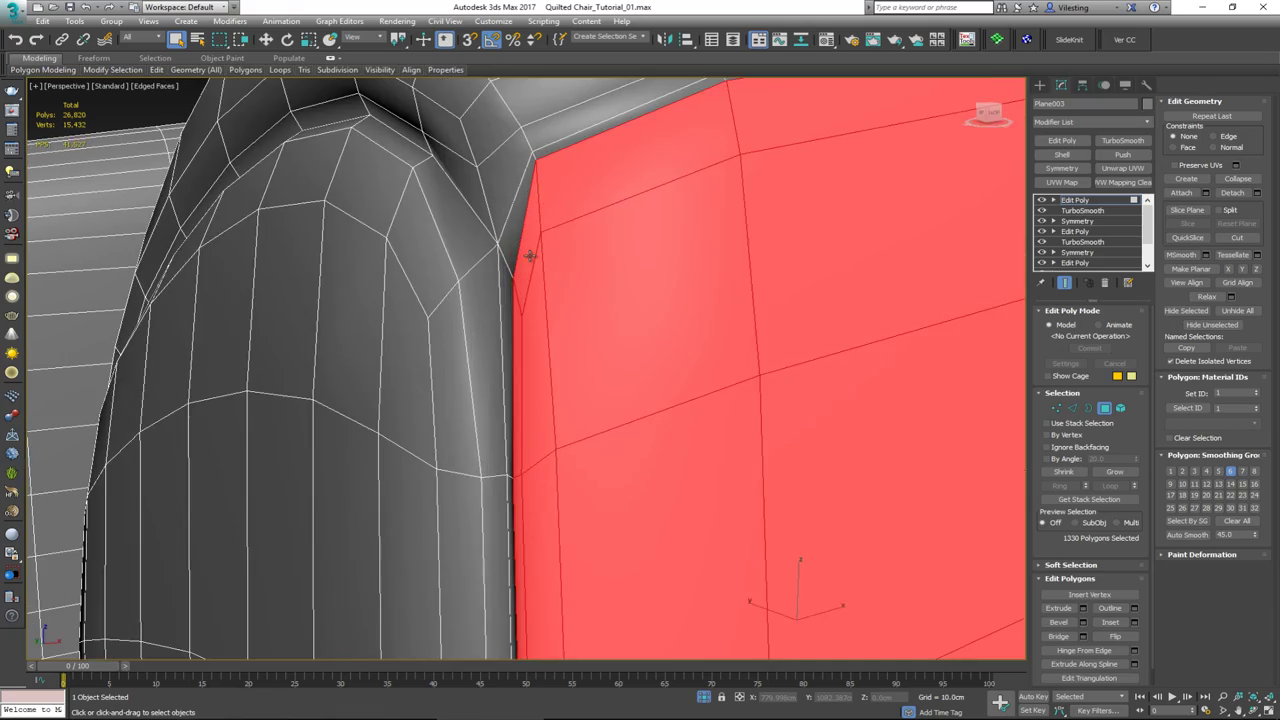
pyautogui.scroll(-3, 530, 256)
pyautogui.scroll(-3, 530, 257)
pyautogui.keyDown('alt'); pyautogui.moveTo(514, 361); pyautogui.dragTo(545, 362, button='middle'); pyautogui.keyUp('alt')
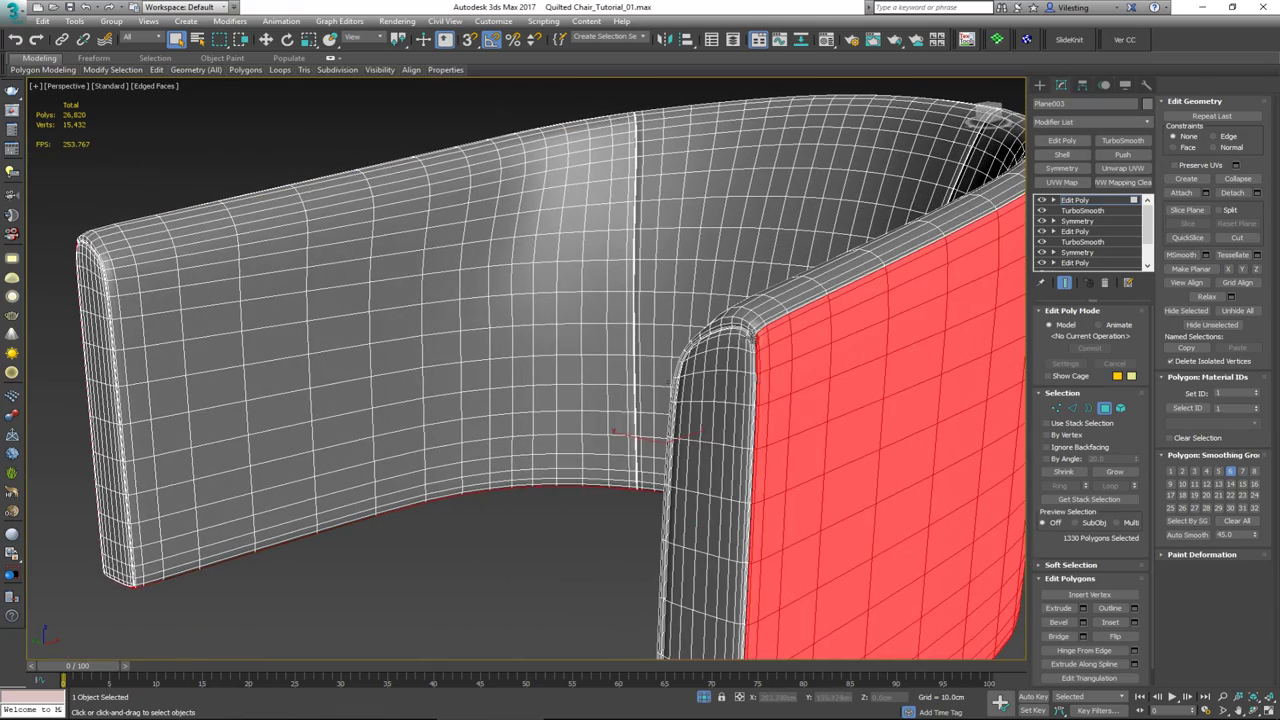
pyautogui.keyDown('alt'); pyautogui.moveTo(754, 422); pyautogui.dragTo(732, 355, button='middle'); pyautogui.keyUp('alt')
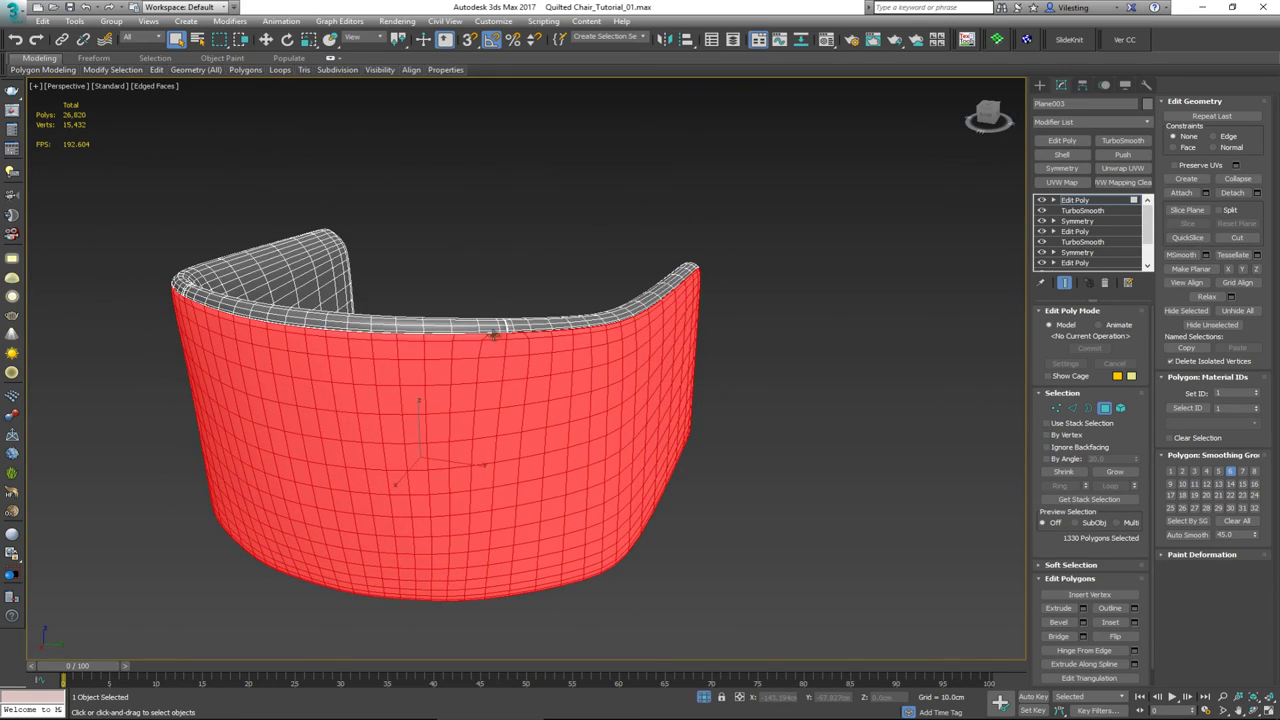
pyautogui.scroll(5, 493, 336)
pyautogui.scroll(-3, 499, 354)
pyautogui.keyDown('alt'); pyautogui.moveTo(500, 357); pyautogui.dragTo(470, 358, button='middle'); pyautogui.keyUp('alt')
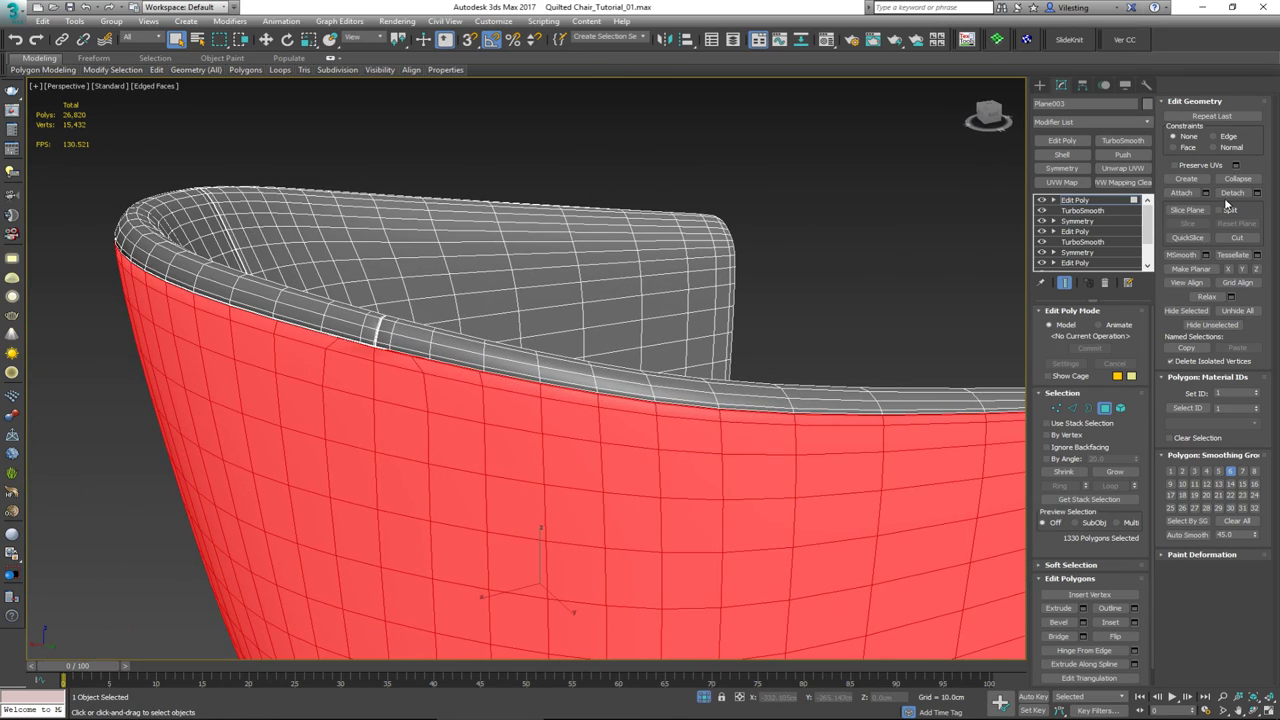
# - Detach the selected outer and underside polygons as a separate object, neither as an element nor as a clone
pyautogui.click(1257, 193)
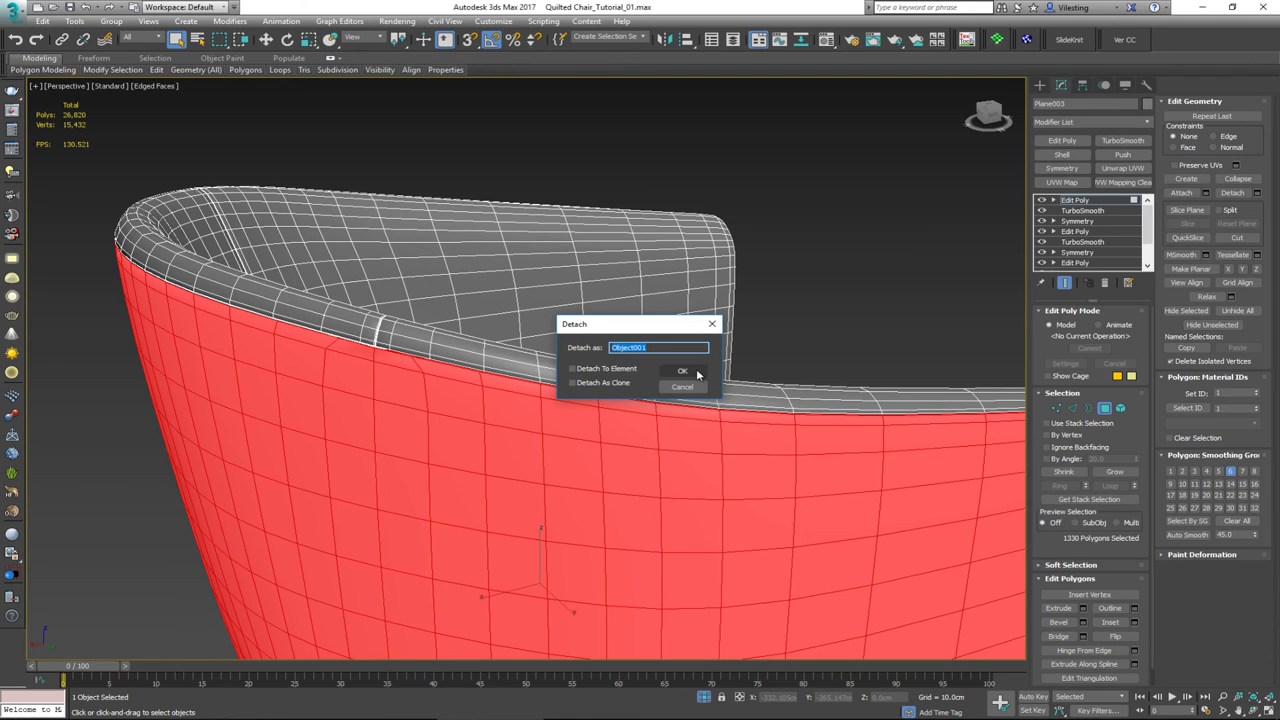
pyautogui.click(682, 371)
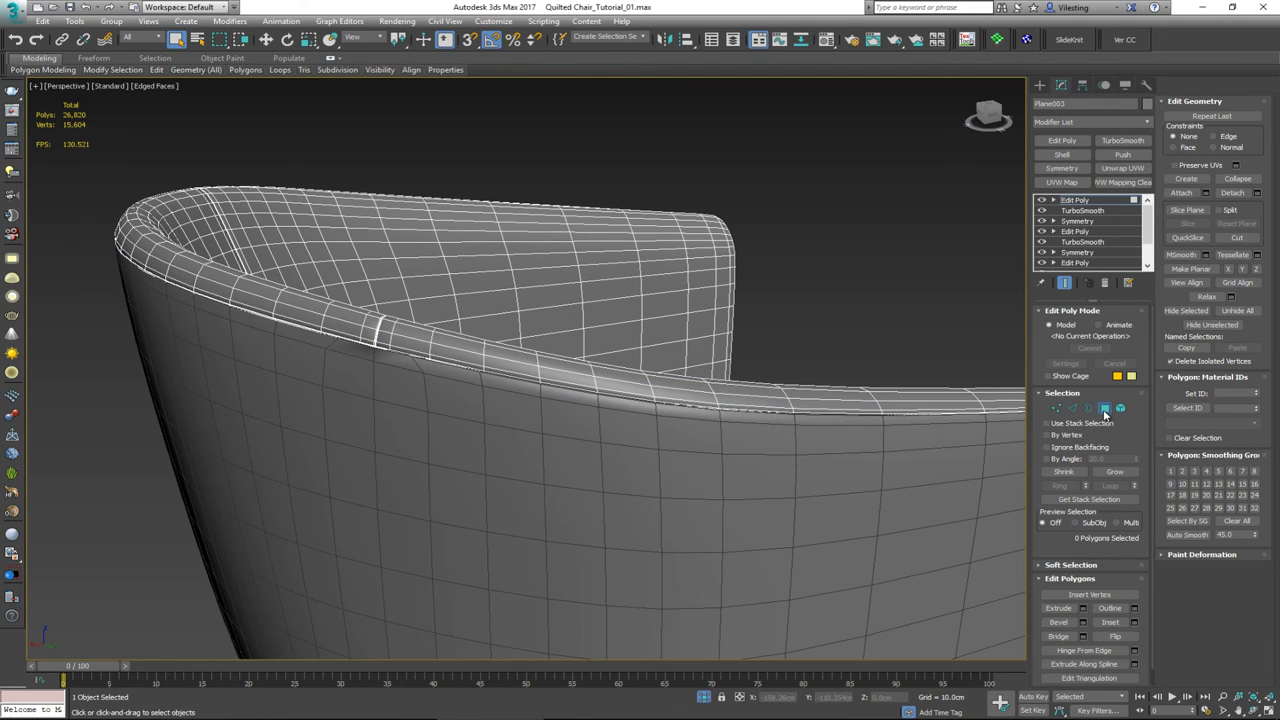
# - Leave polygon editing on the inner backrest, select the detached outer shell and isolate it
pyautogui.click(1104, 409)
pyautogui.click(548, 471)
pyautogui.hotkey('alt', 'q')
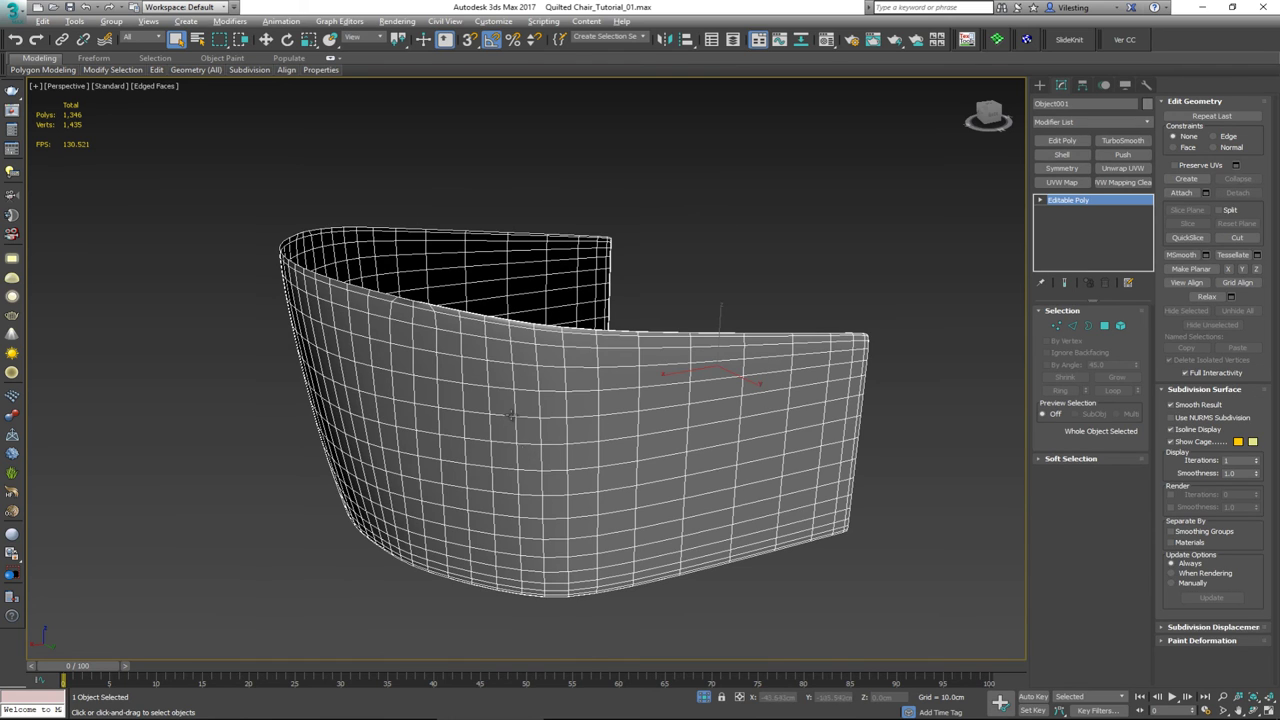
# - Delete the three stray vertices behind the middle of the outer shell's upper edge
pyautogui.keyDown('alt'); pyautogui.moveTo(450, 343); pyautogui.dragTo(504, 361, button='middle'); pyautogui.keyUp('alt')
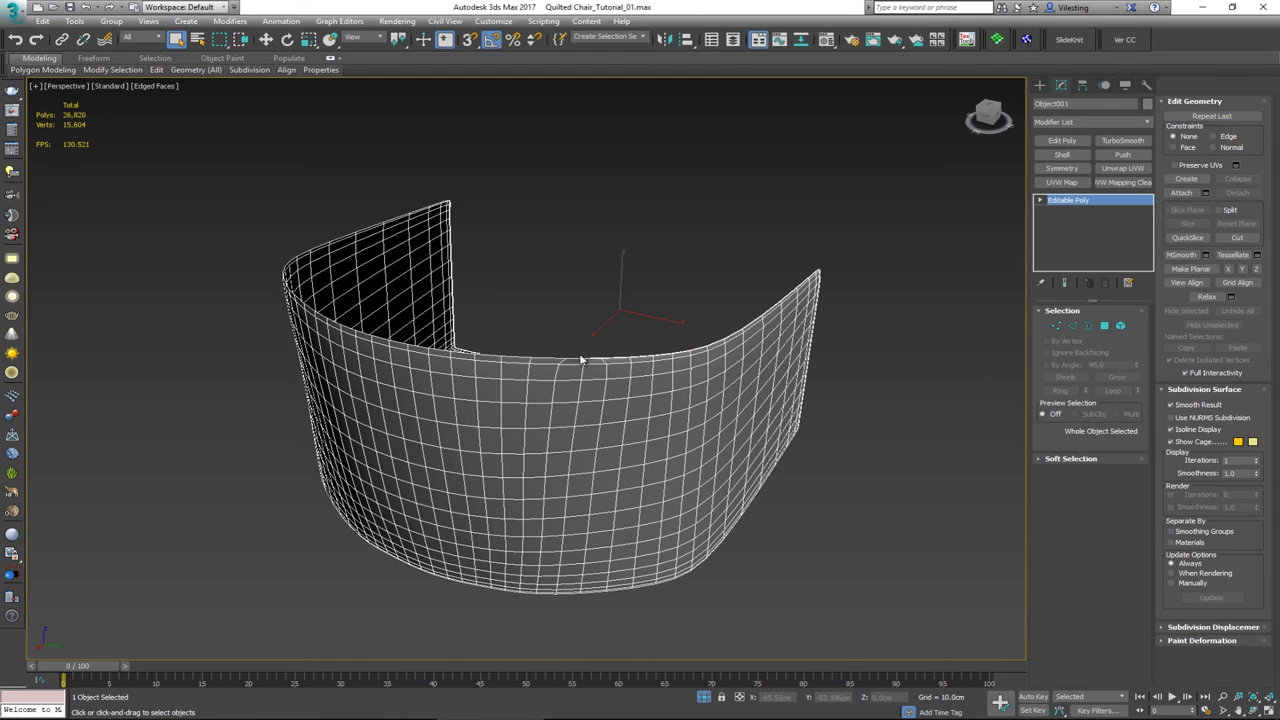
pyautogui.scroll(6, 580, 360)
pyautogui.scroll(-2, 626, 384)
pyautogui.press('1')
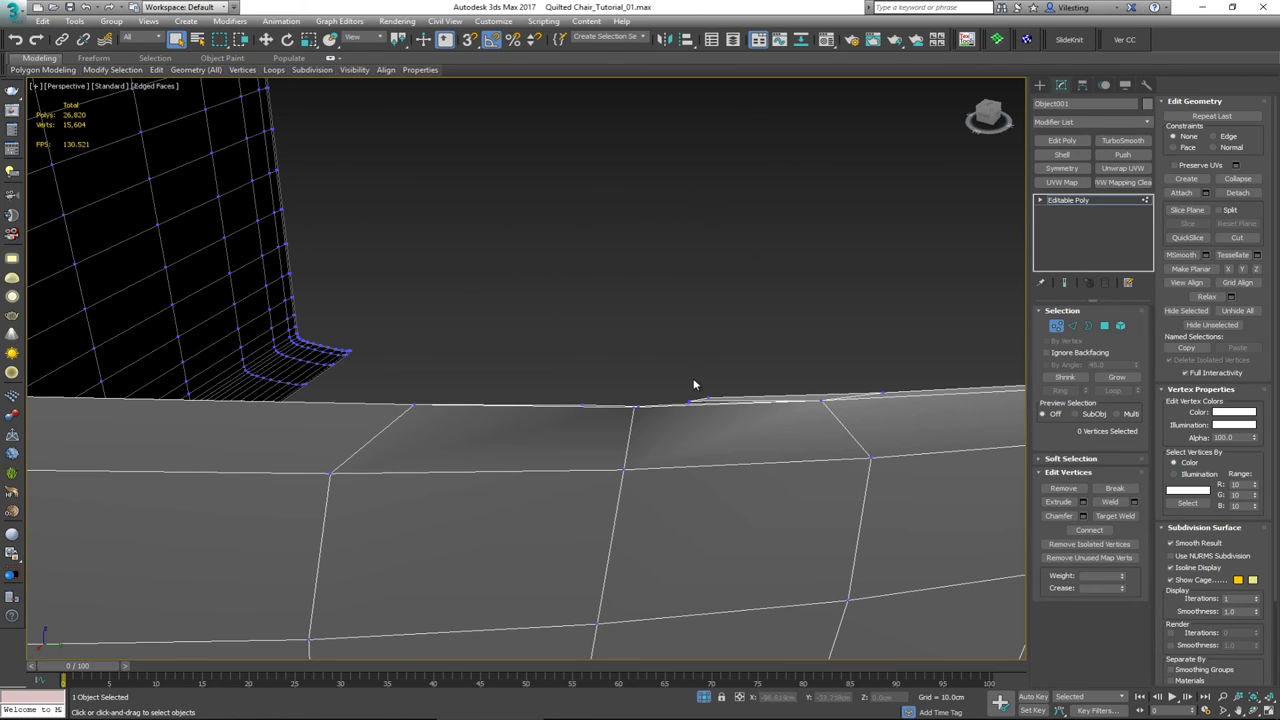
pyautogui.moveTo(727, 414); pyautogui.dragTo(727, 414)
pyautogui.keyDown('alt'); pyautogui.moveTo(727, 414); pyautogui.dragTo(640, 380, button='middle'); pyautogui.keyUp('alt')
pyautogui.scroll(3, 668, 380)
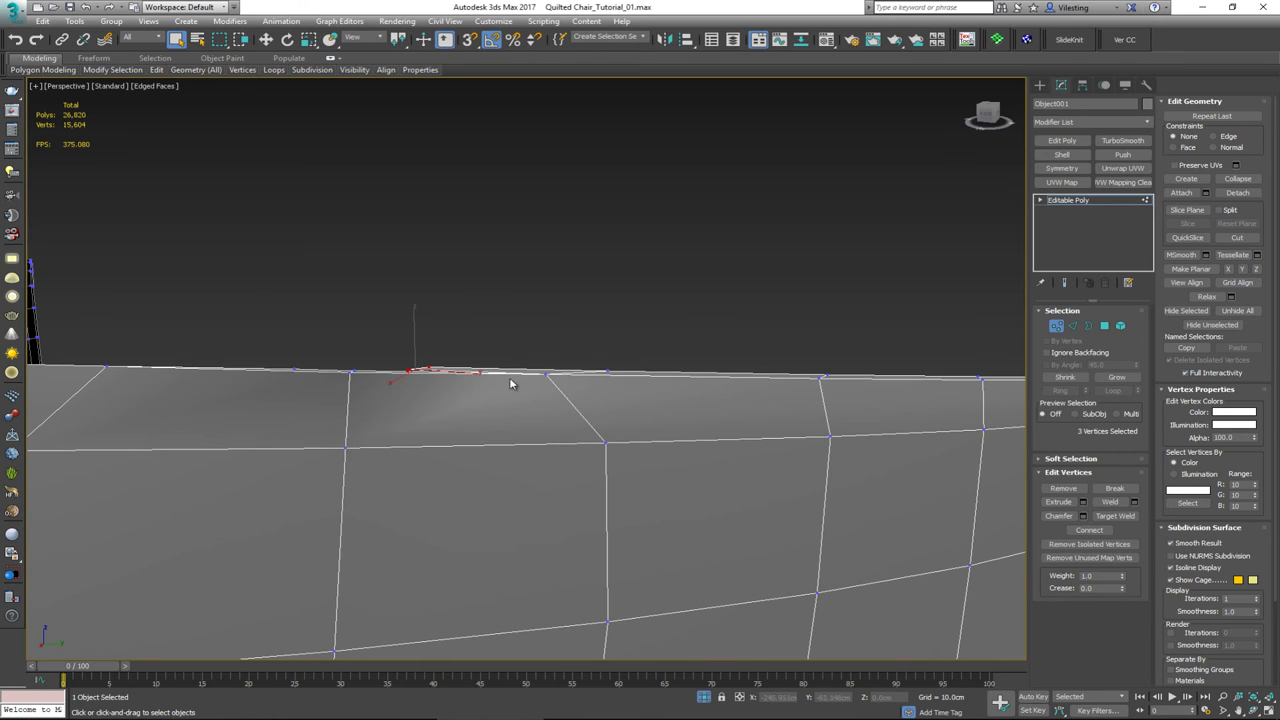
pyautogui.keyDown('alt'); pyautogui.moveTo(510, 383); pyautogui.dragTo(366, 373, button='middle'); pyautogui.keyUp('alt')
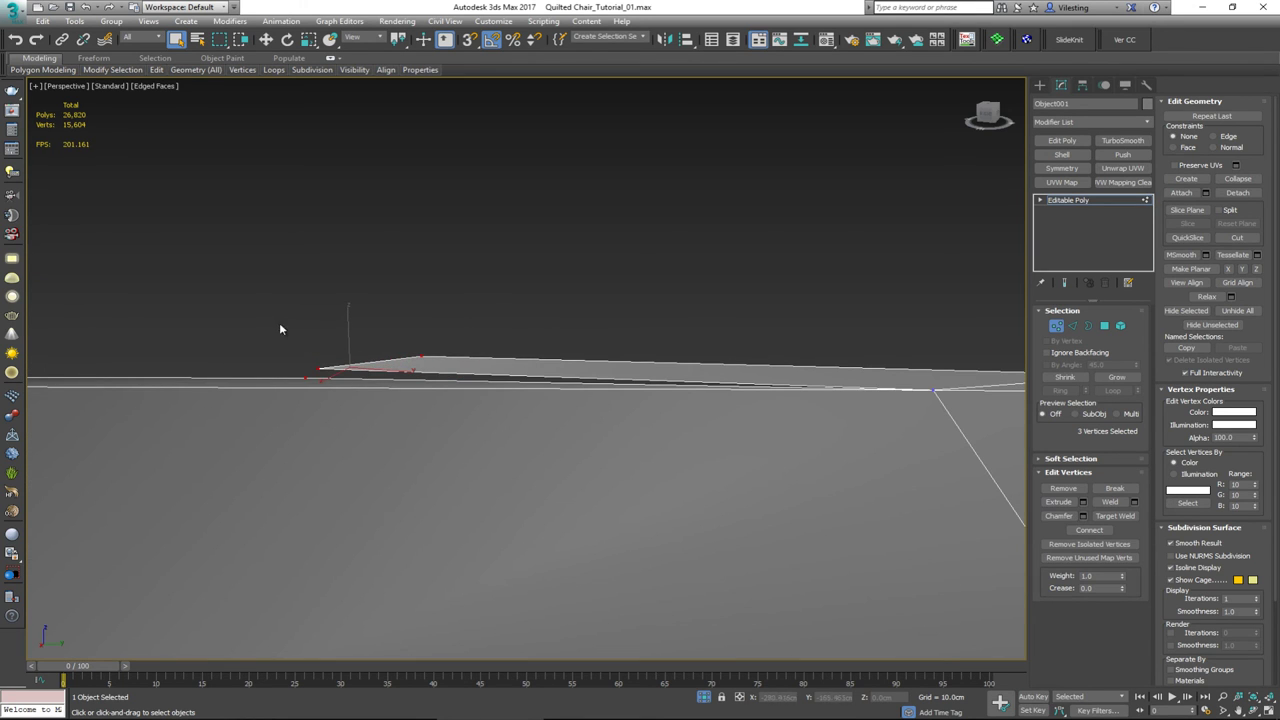
pyautogui.press('Delete')
# - Remove the extra vertex beside the slanted edge on the outer shell's upper rim
pyautogui.keyDown('alt'); pyautogui.moveTo(450, 390); pyautogui.dragTo(473, 372, button='middle'); pyautogui.keyUp('alt')
pyautogui.keyDown('alt'); pyautogui.moveTo(388, 352); pyautogui.dragTo(802, 371, button='middle'); pyautogui.keyUp('alt')
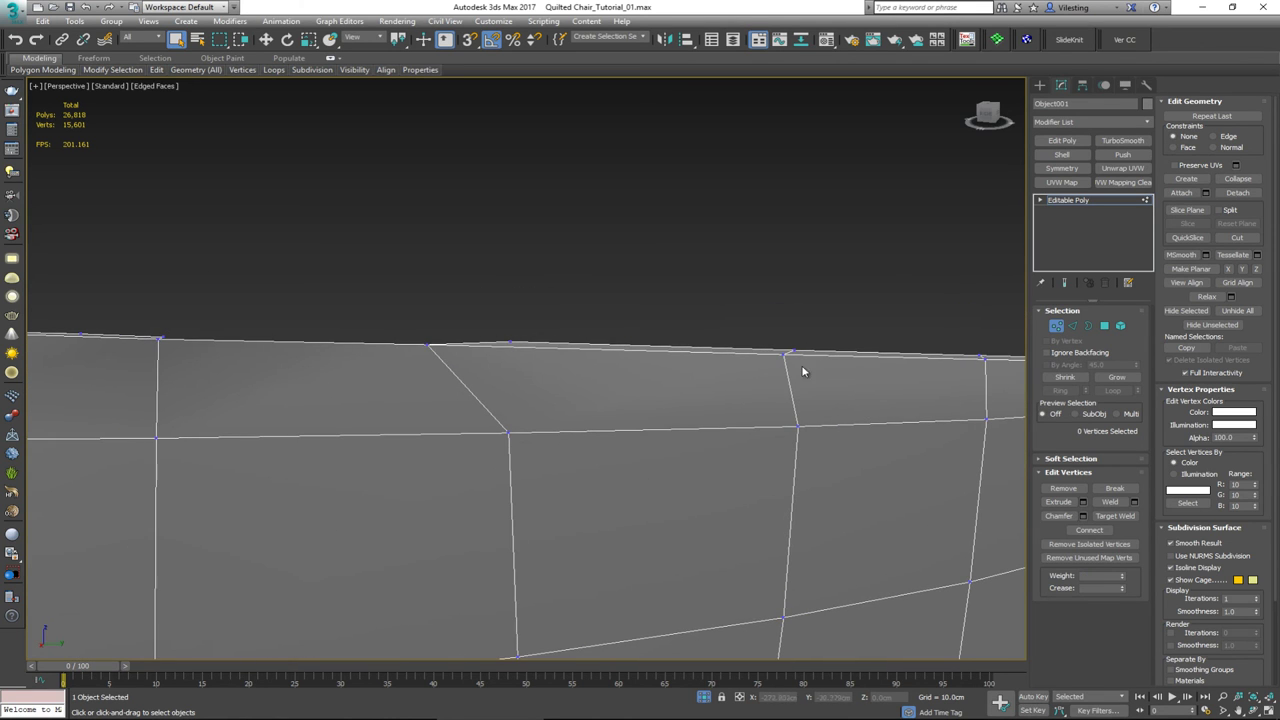
pyautogui.click(508, 342)
pyautogui.press('BackSpace')
# - Remove the leftover edge along the upper rim together with its vertices
pyautogui.keyDown('alt'); pyautogui.moveTo(195, 313); pyautogui.dragTo(231, 321, button='middle'); pyautogui.keyUp('alt')
pyautogui.press('2')
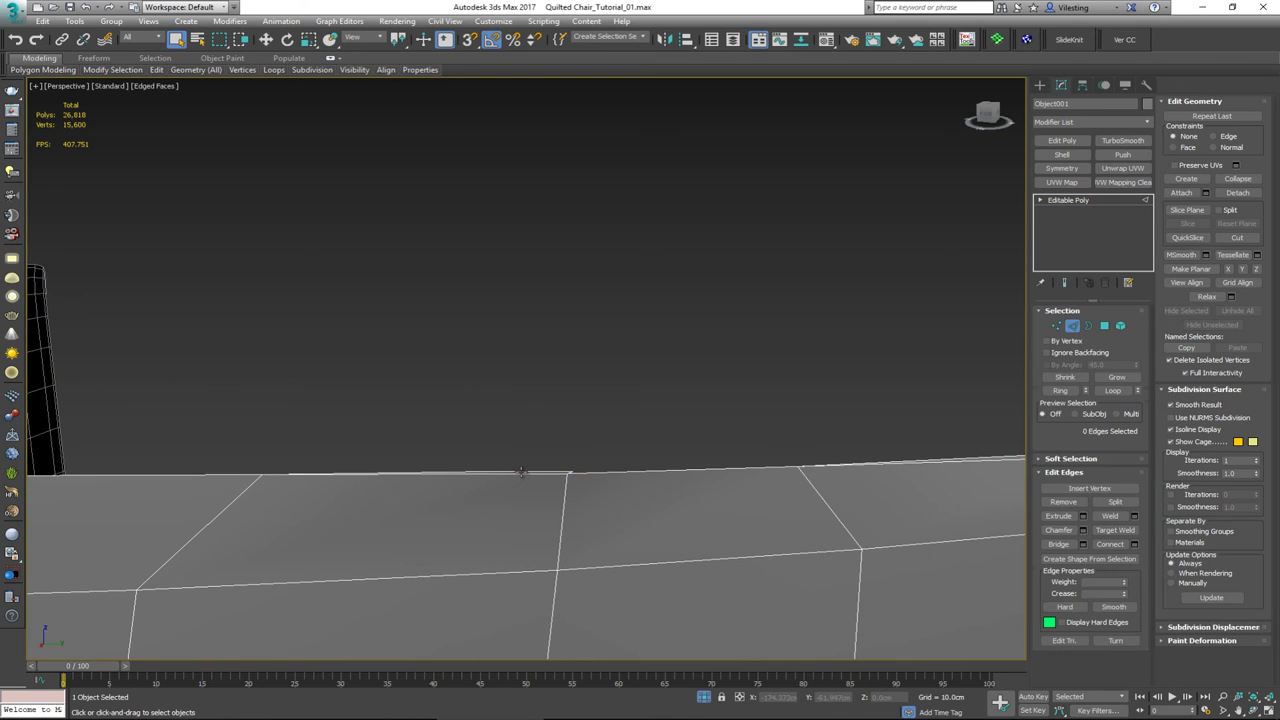
pyautogui.click(521, 473)
pyautogui.hotkey('ctrl', 'BackSpace')
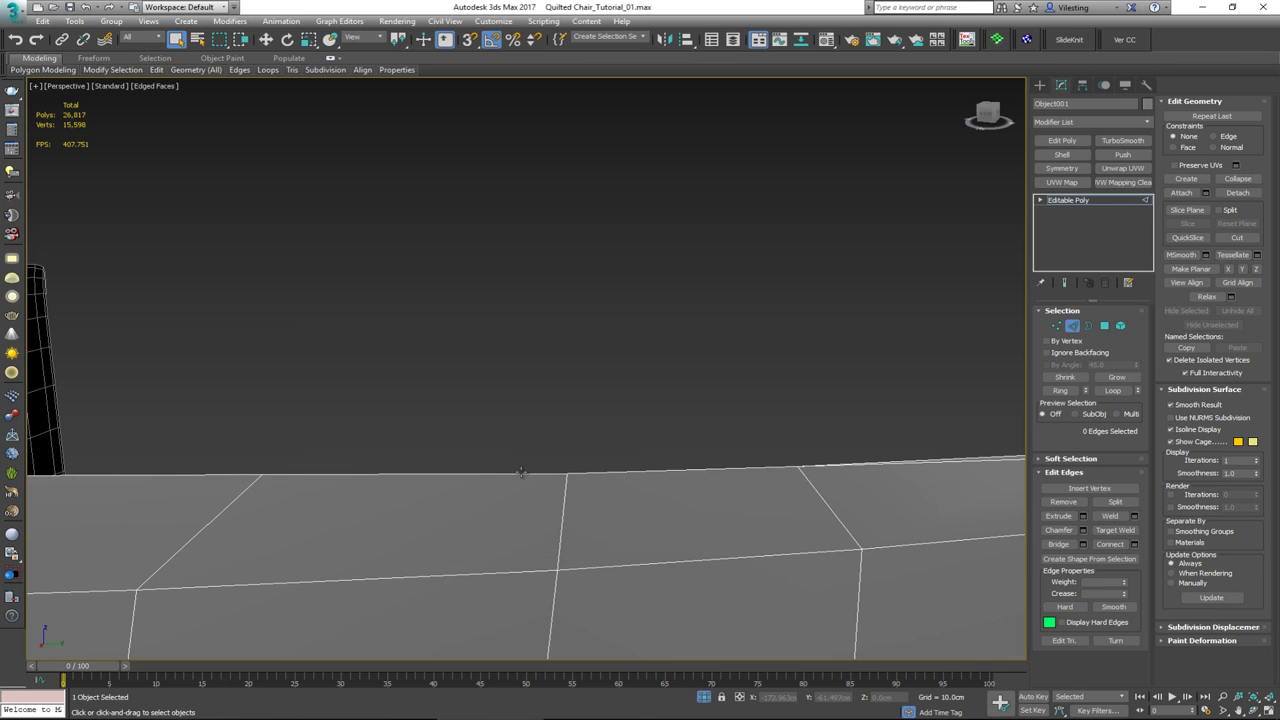
# - Remove the two leftover edges on either side of the vertical edge at the upper rim, including their vertices
pyautogui.scroll(-5, 521, 472)
pyautogui.keyDown('alt'); pyautogui.moveTo(527, 475); pyautogui.dragTo(590, 474, button='middle'); pyautogui.keyUp('alt')
pyautogui.scroll(-1, 585, 474)
pyautogui.scroll(4, 385, 478)
pyautogui.press('1')
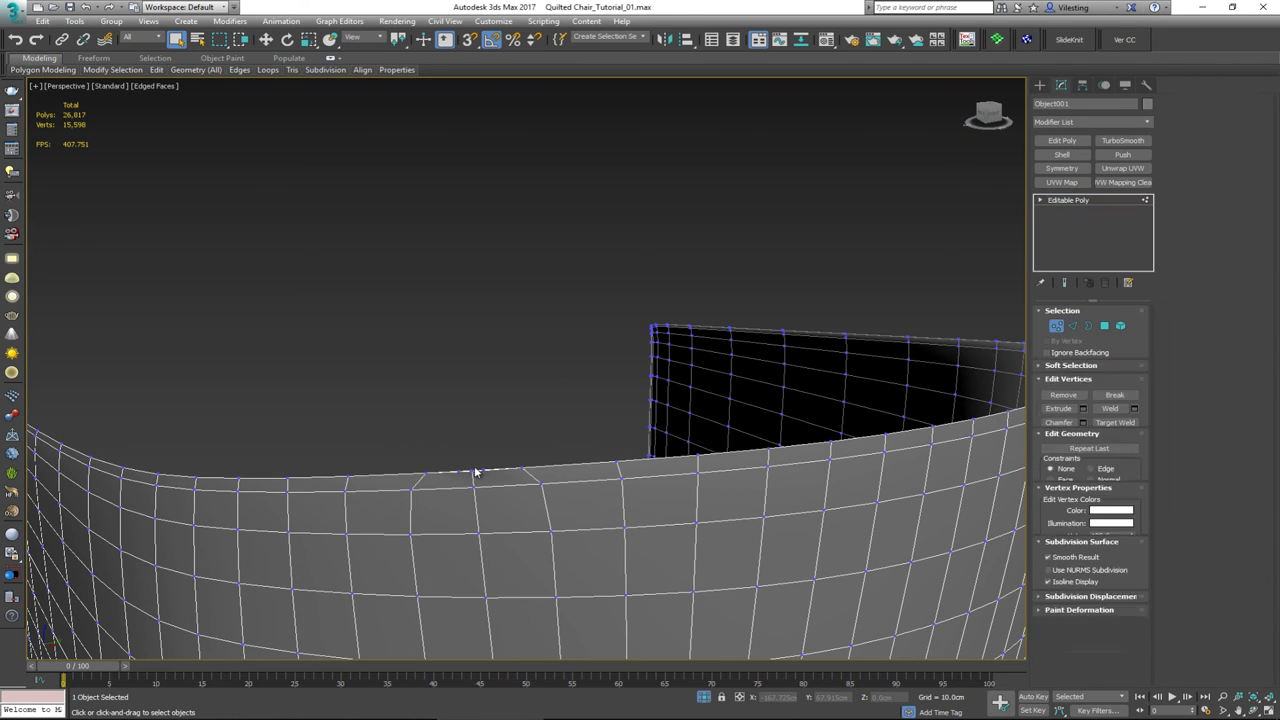
pyautogui.scroll(5, 513, 482)
pyautogui.keyDown('alt'); pyautogui.moveTo(527, 408); pyautogui.dragTo(586, 382, button='middle'); pyautogui.keyUp('alt')
pyautogui.press('2')
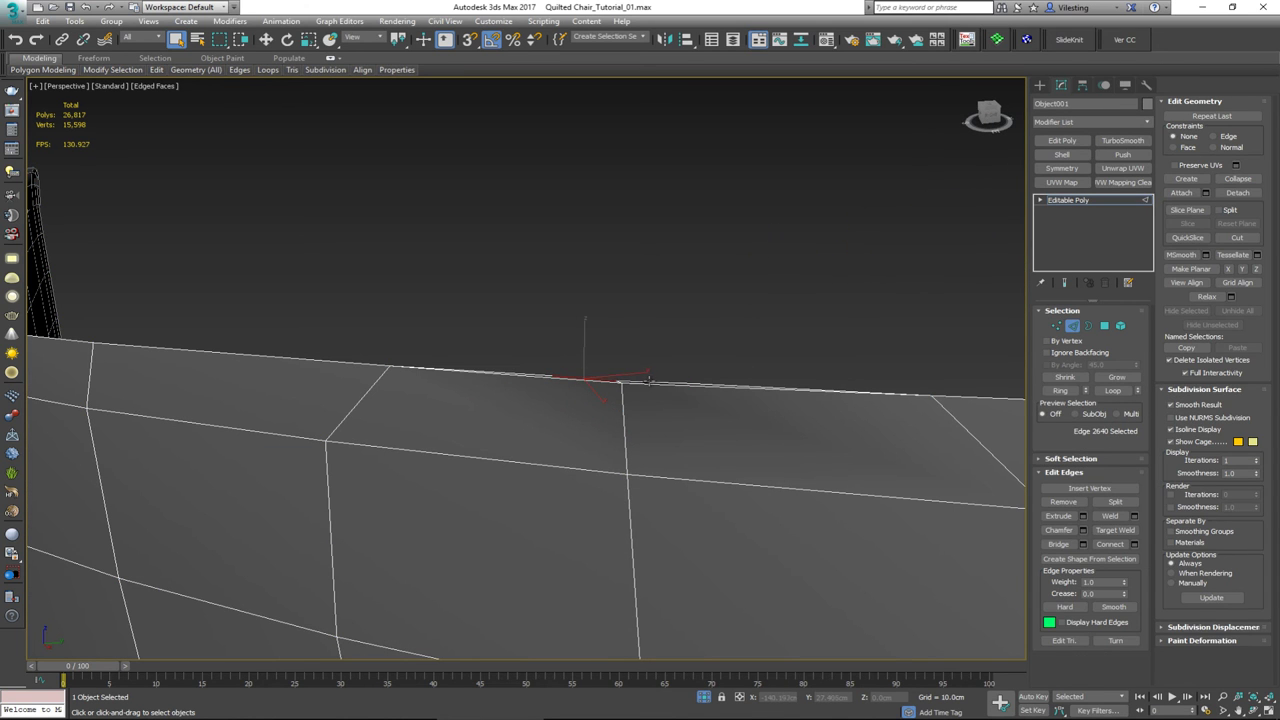
pyautogui.keyDown('ctrl'); pyautogui.click(649, 381); pyautogui.keyUp('ctrl')
pyautogui.keyDown('alt'); pyautogui.moveTo(623, 400); pyautogui.dragTo(632, 410, button='middle'); pyautogui.keyUp('alt')
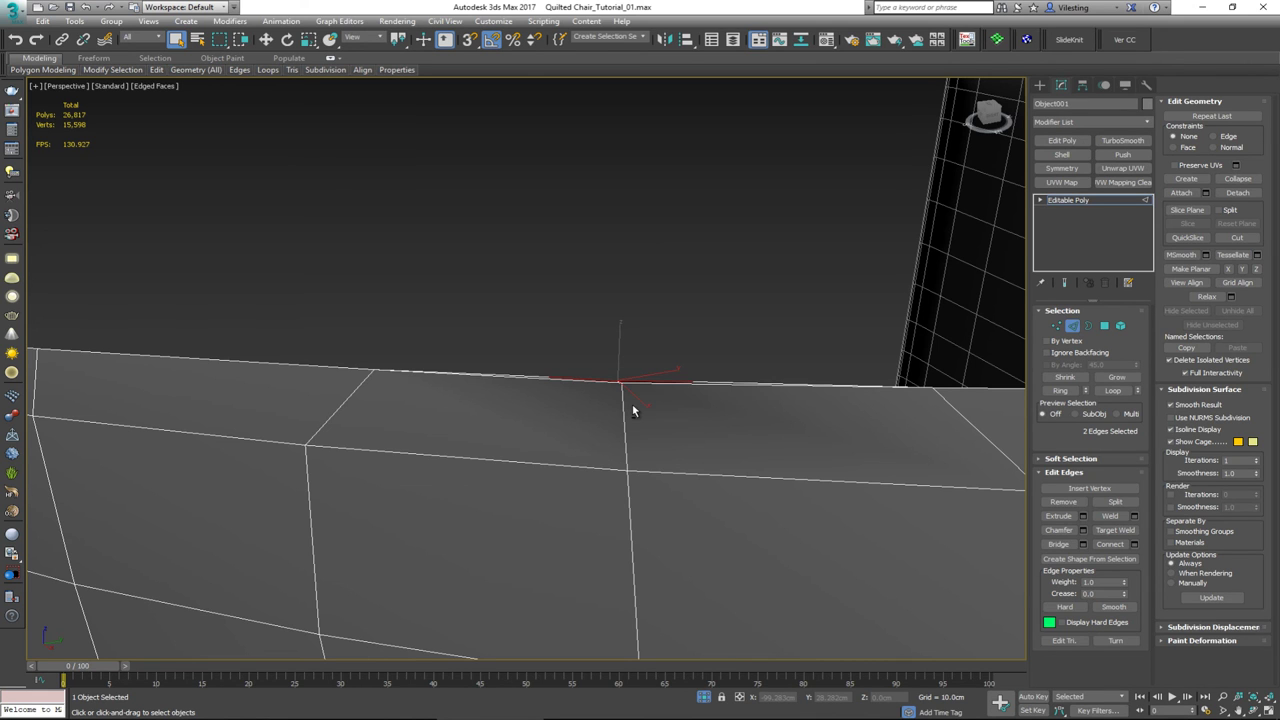
pyautogui.hotkey('ctrl', 'BackSpace')
# - Check the vertices along the cleaned rim, leave vertex editing and end the isolation to show the whole chair
pyautogui.press('1')
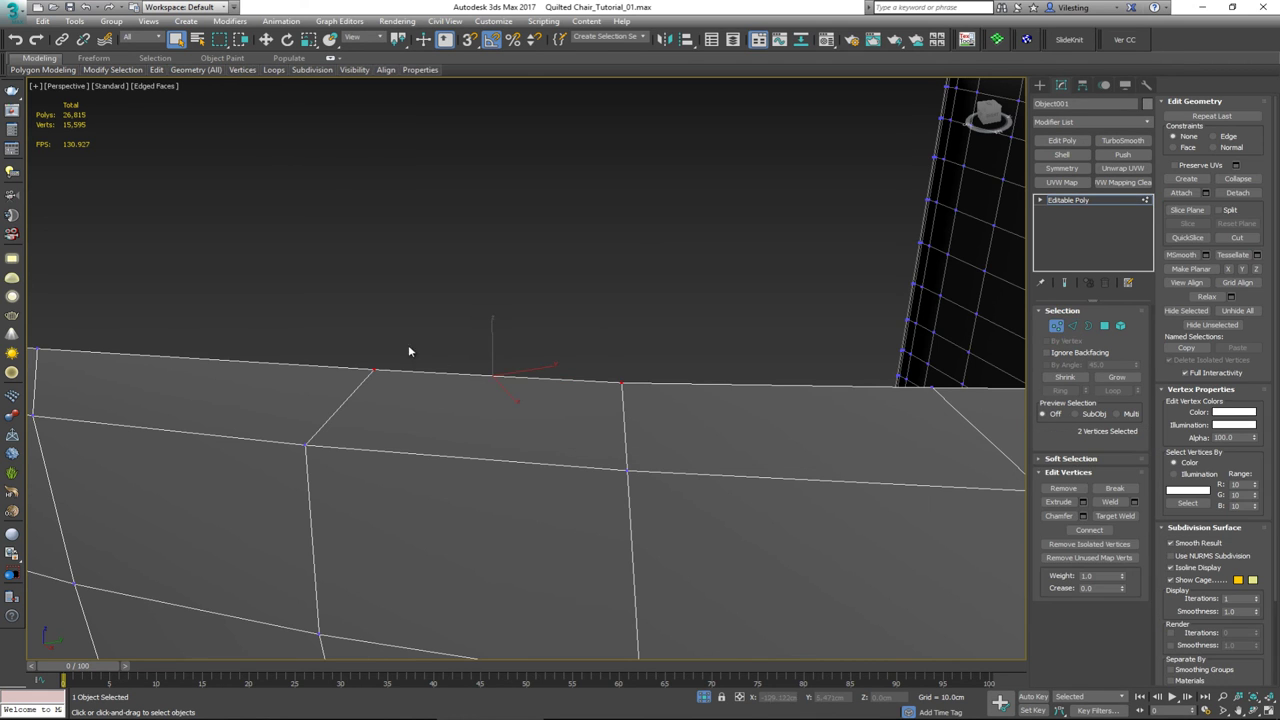
pyautogui.click(372, 371)
pyautogui.scroll(-2, 400, 430)
pyautogui.scroll(-3, 401, 430)
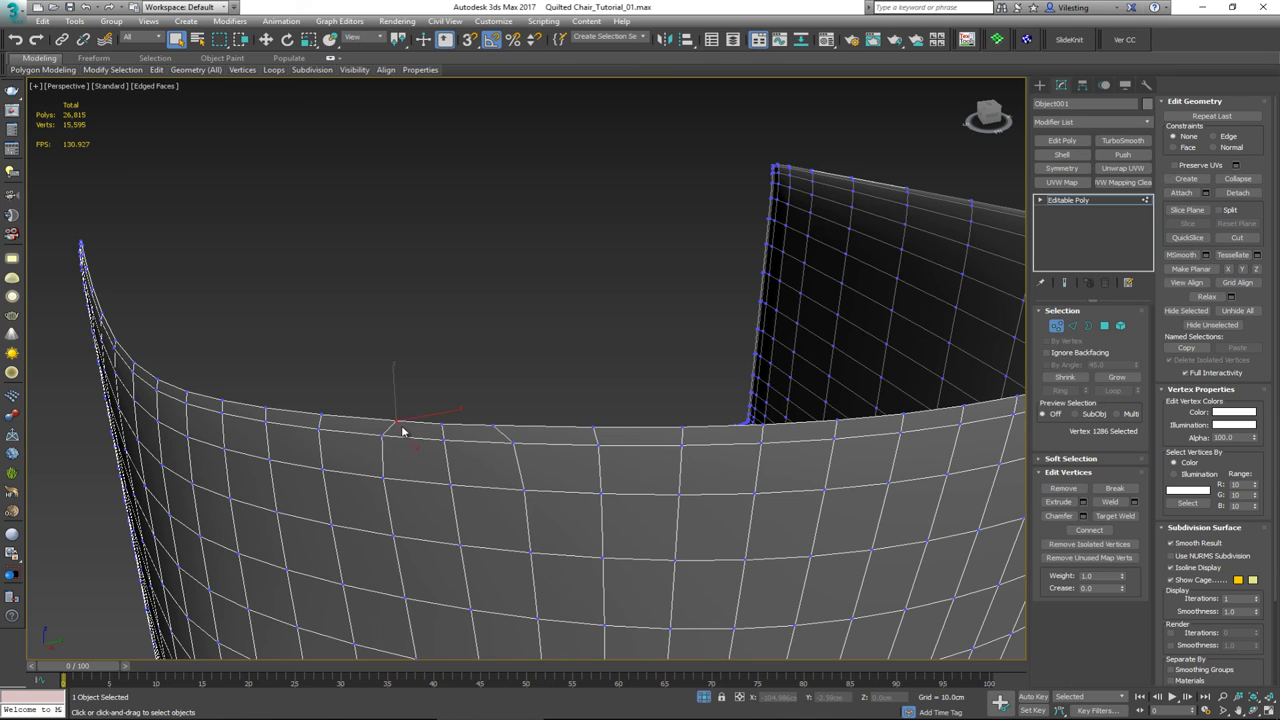
pyautogui.click(510, 322)
pyautogui.scroll(-8, 489, 343)
pyautogui.click(1058, 327)
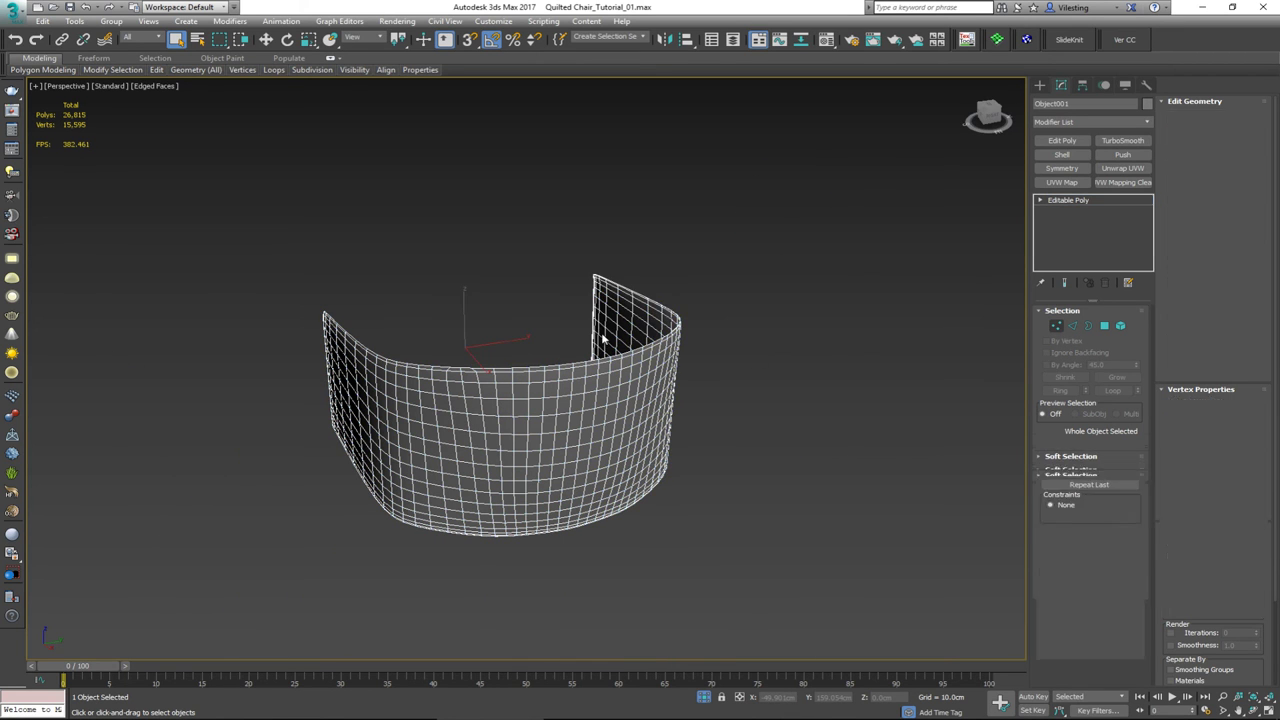
pyautogui.rightClick(594, 321)
pyautogui.click(640, 236)
# - Compare the inner backrest with the outer shell, then reselect the outer shell
pyautogui.keyDown('alt'); pyautogui.moveTo(601, 318); pyautogui.dragTo(648, 347, button='middle'); pyautogui.keyUp('alt')
pyautogui.click(574, 300)
pyautogui.scroll(10, 566, 265)
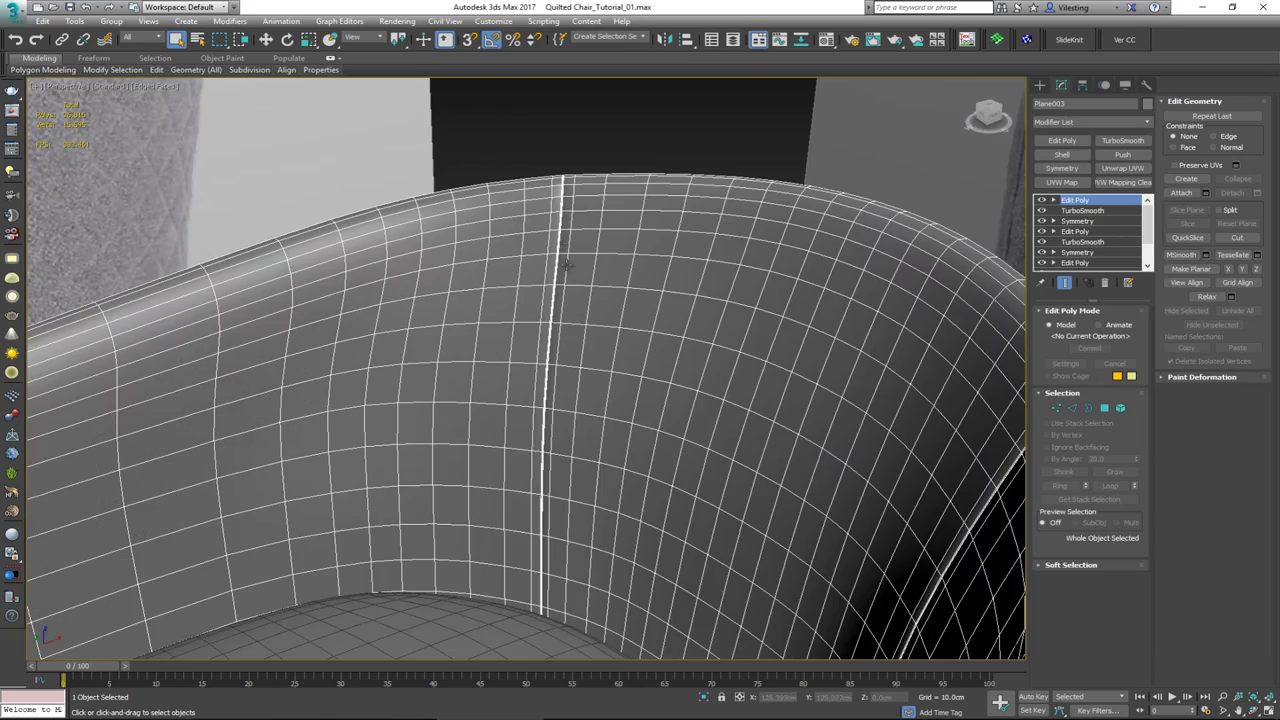
pyautogui.scroll(-10, 559, 216)
pyautogui.click(668, 532)
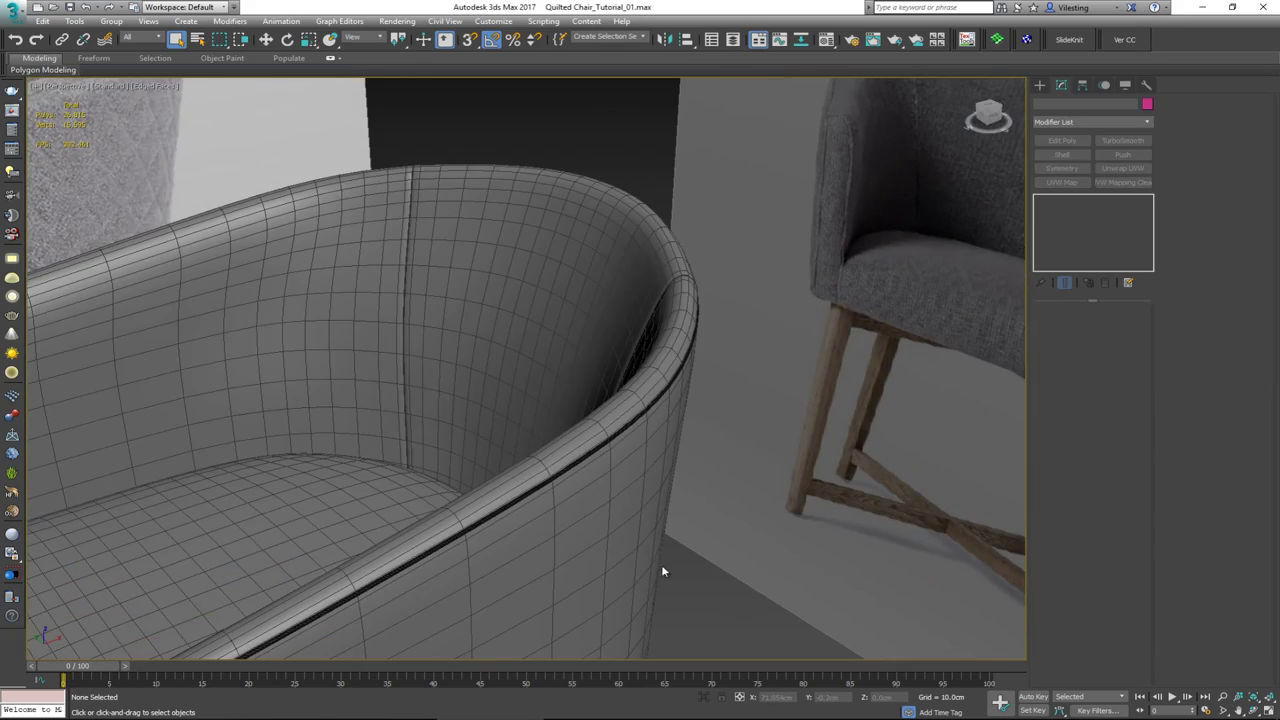
pyautogui.click(610, 548)
# - Examine the outer shell's underside, side and seam along the armrest against the reference images
pyautogui.moveTo(610, 548); pyautogui.dragTo(590, 420, button='middle')
pyautogui.scroll(-5, 588, 413)
pyautogui.keyDown('alt'); pyautogui.moveTo(586, 465); pyautogui.dragTo(451, 340, button='middle'); pyautogui.keyUp('alt')
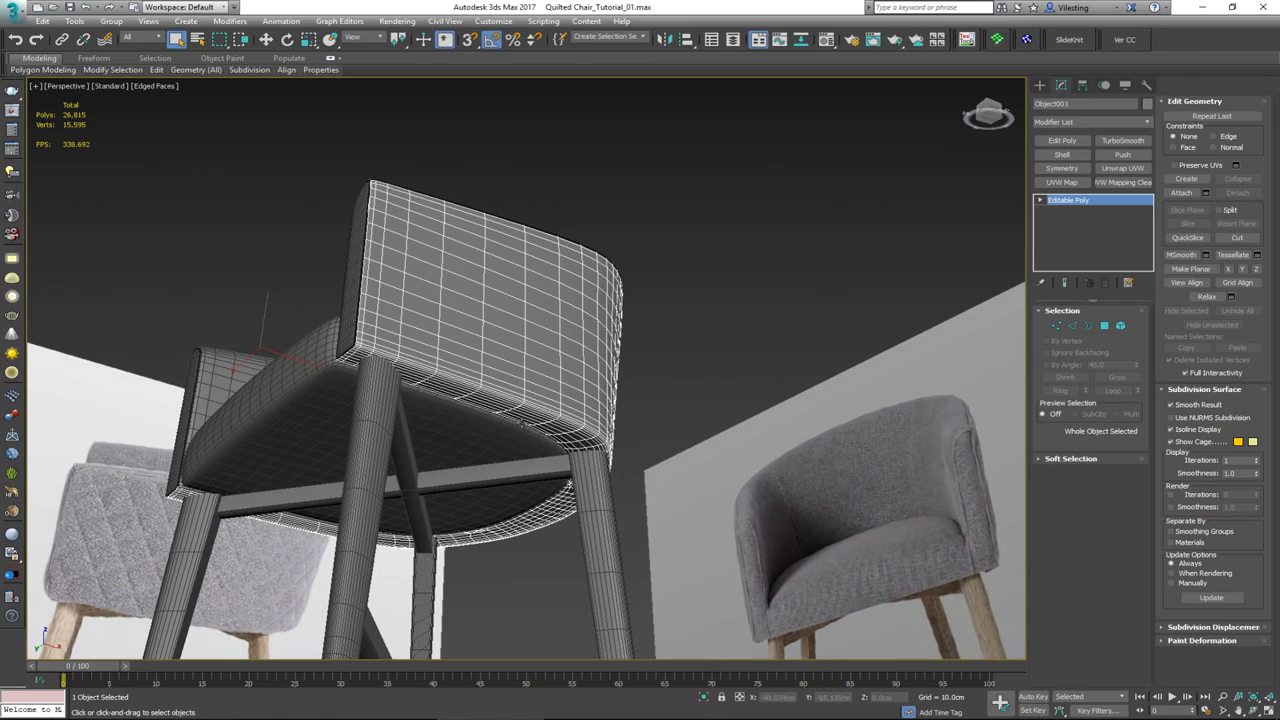
pyautogui.keyDown('alt'); pyautogui.moveTo(566, 305); pyautogui.dragTo(570, 418, button='middle'); pyautogui.keyUp('alt')
pyautogui.scroll(-3, 570, 418)
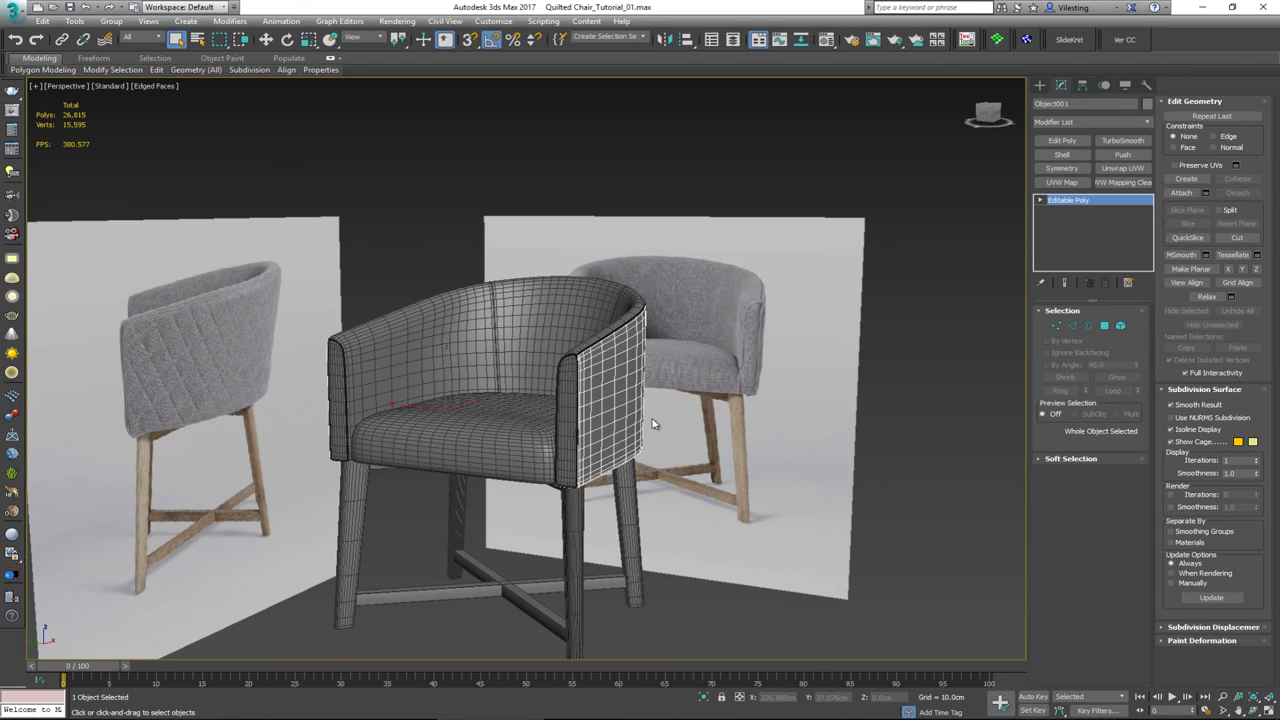
pyautogui.keyDown('alt'); pyautogui.moveTo(610, 455); pyautogui.dragTo(591, 454, button='middle'); pyautogui.keyUp('alt')
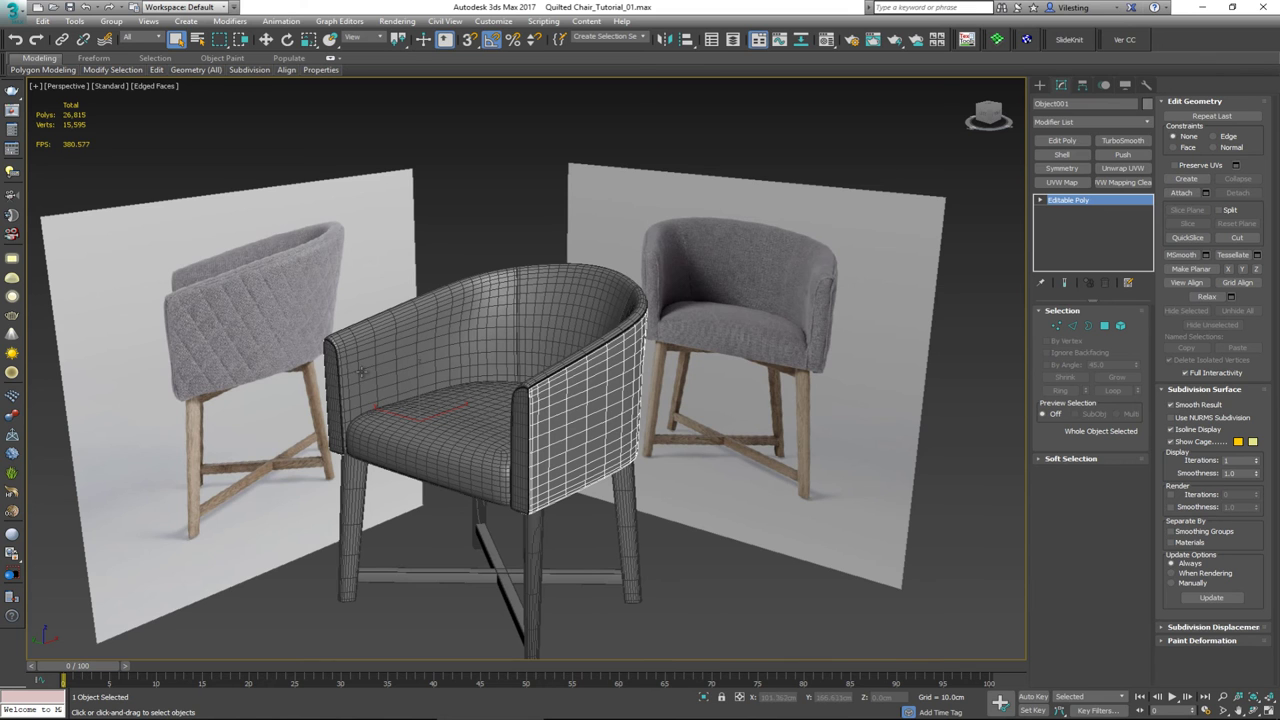
pyautogui.moveTo(601, 405)
pyautogui.keyDown('alt'); pyautogui.mouseDown(button='middle')
pyautogui.moveTo(620, 400)
pyautogui.moveTo(590, 402)
pyautogui.moveTo(598, 410)
pyautogui.mouseUp(button='middle'); pyautogui.keyUp('alt')
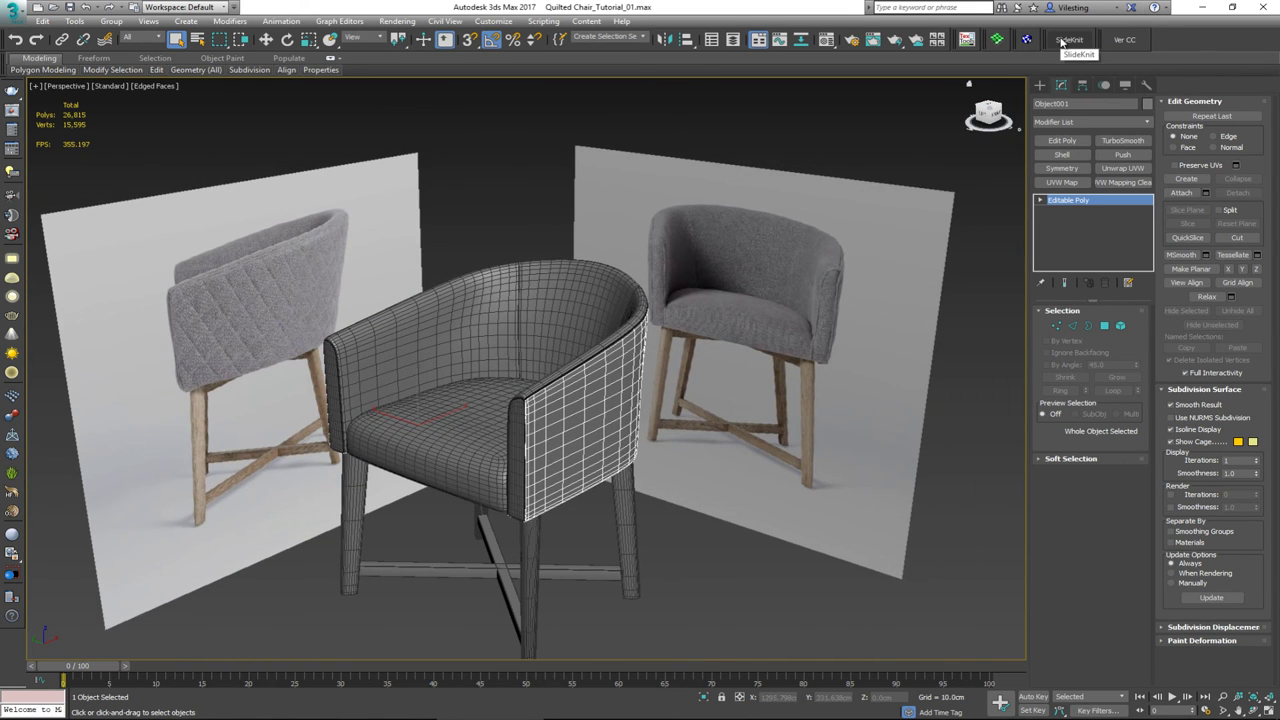
pyautogui.scroll(8, 545, 497)
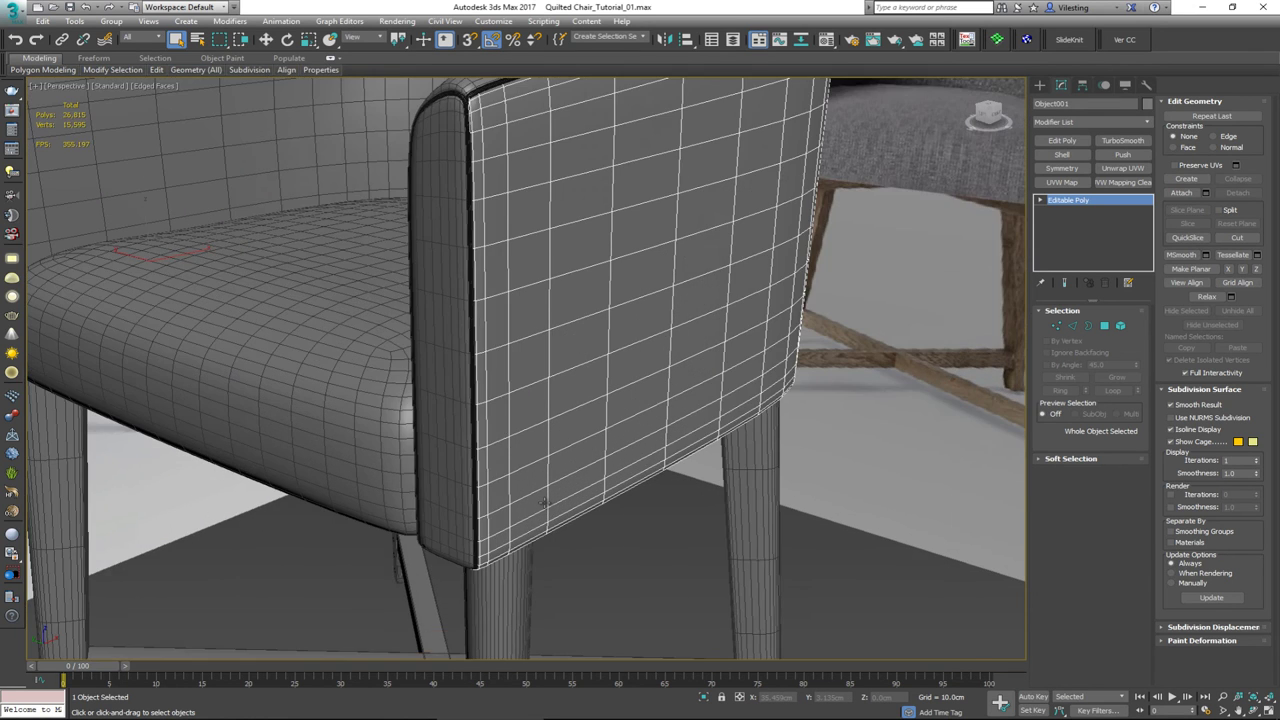
pyautogui.scroll(-3, 545, 497)
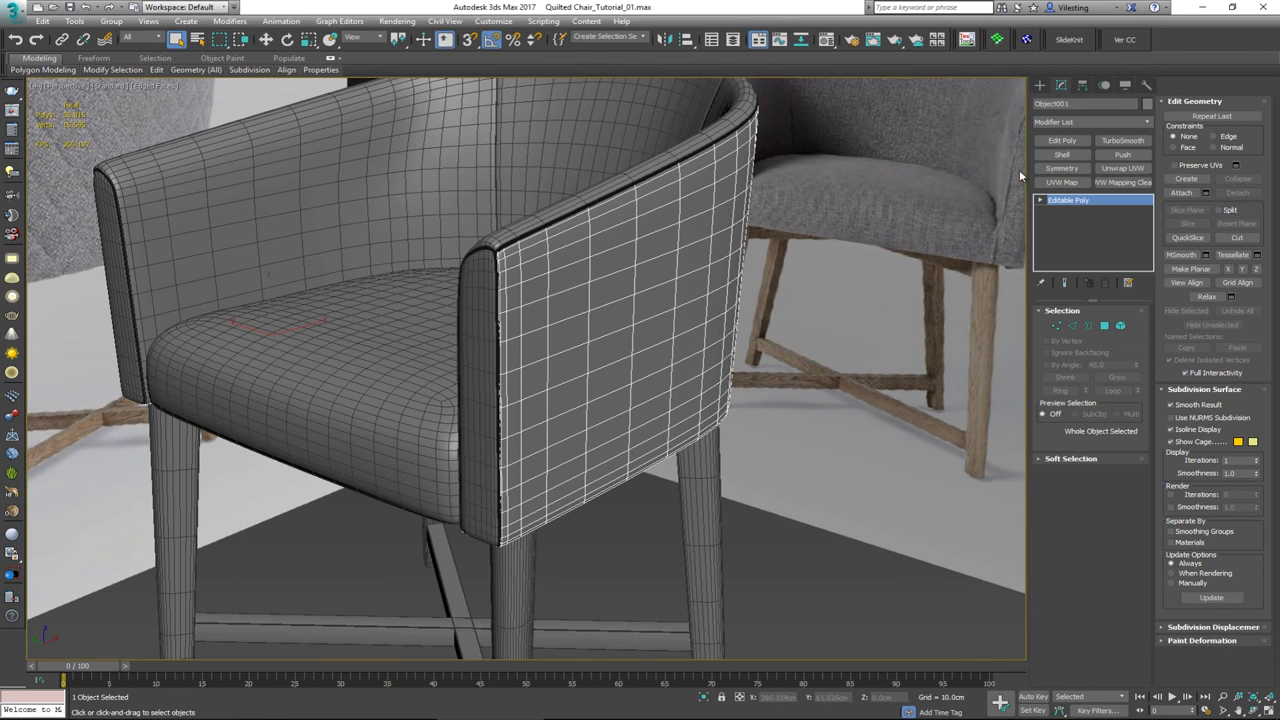
# - Add the UVW Mapping Clear and Unwrap UVW modifiers to the outer shell and isolate it
pyautogui.click(1122, 184)
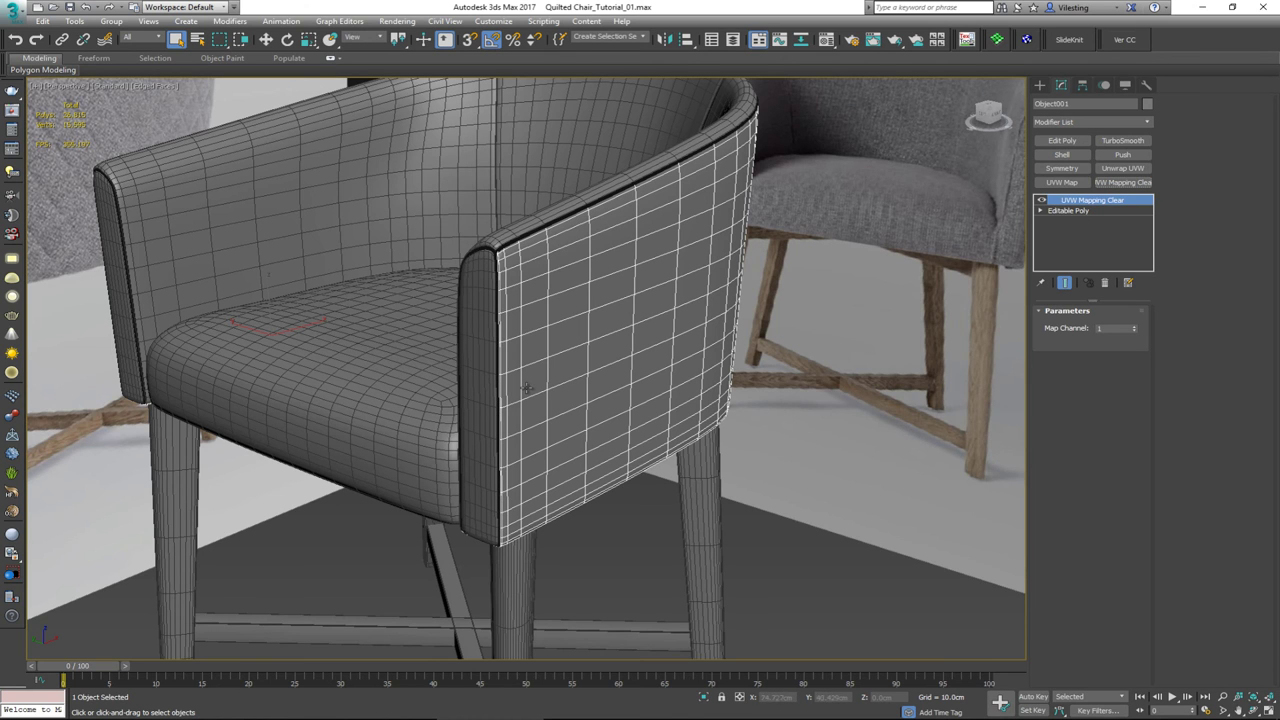
pyautogui.moveTo(536, 360); pyautogui.dragTo(550, 410, button='middle')
pyautogui.moveTo(546, 279); pyautogui.dragTo(553, 312, button='middle')
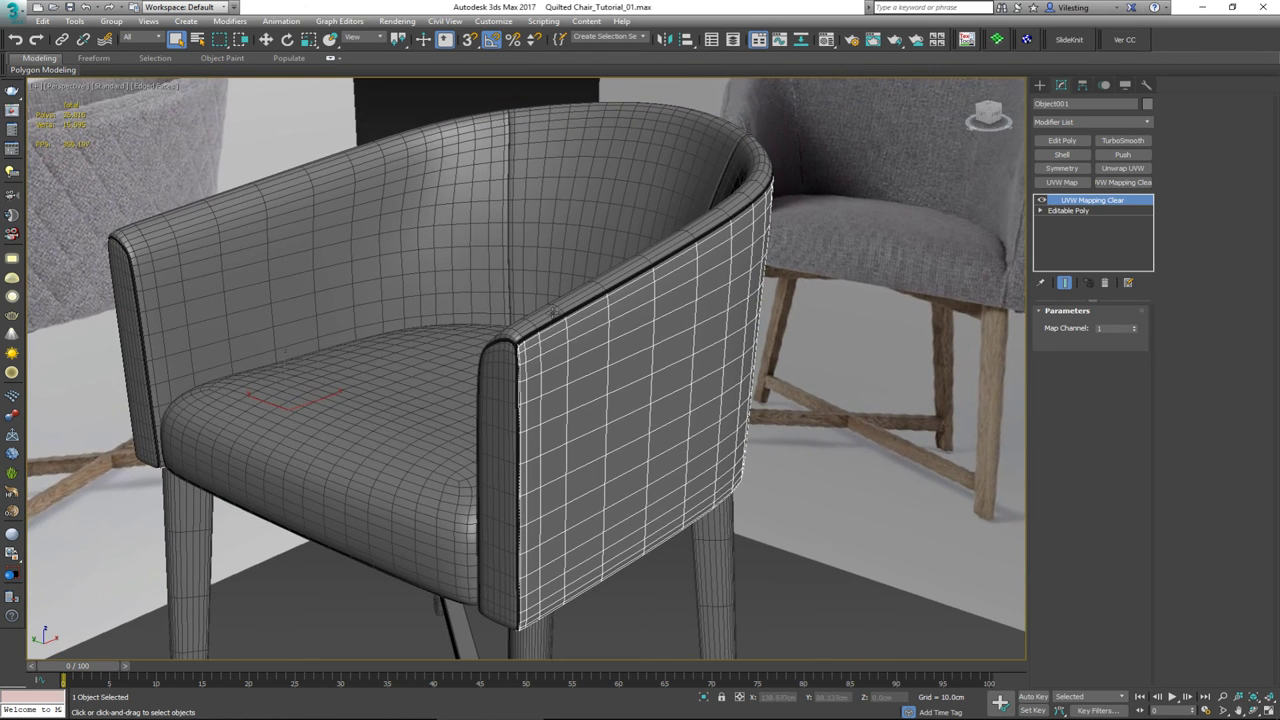
pyautogui.click(1123, 168)
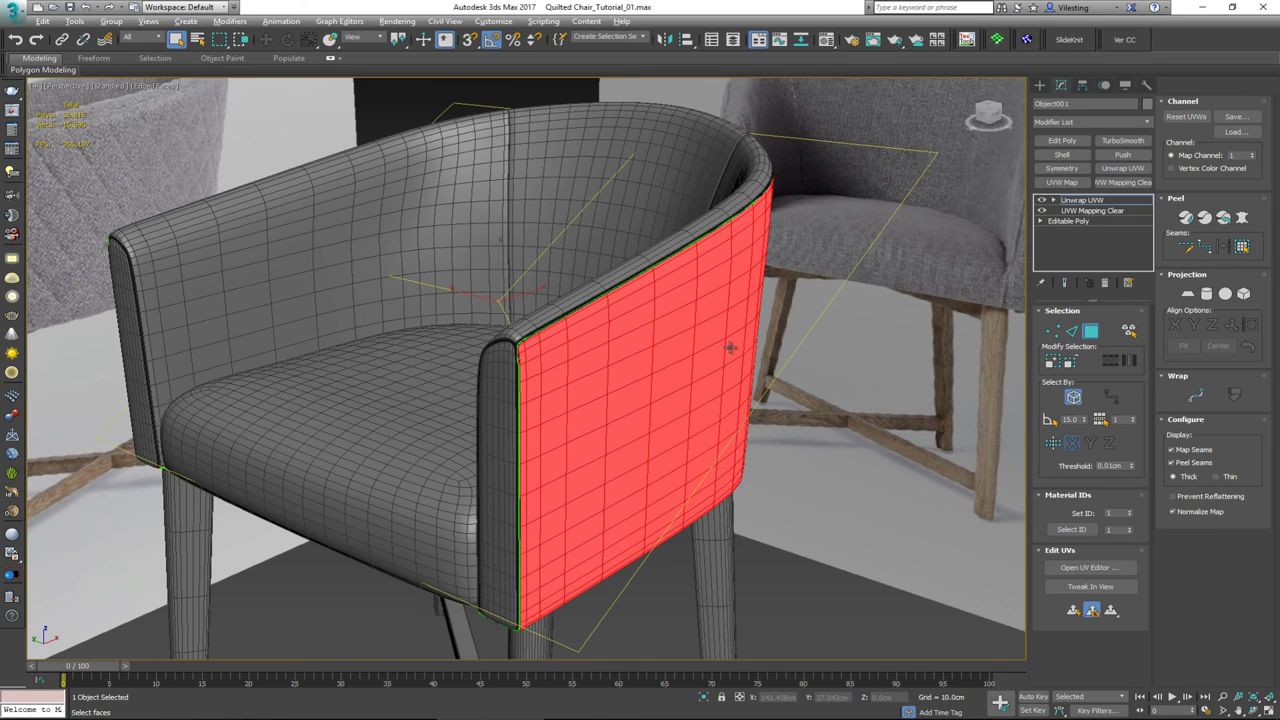
pyautogui.hotkey('alt', 'q')
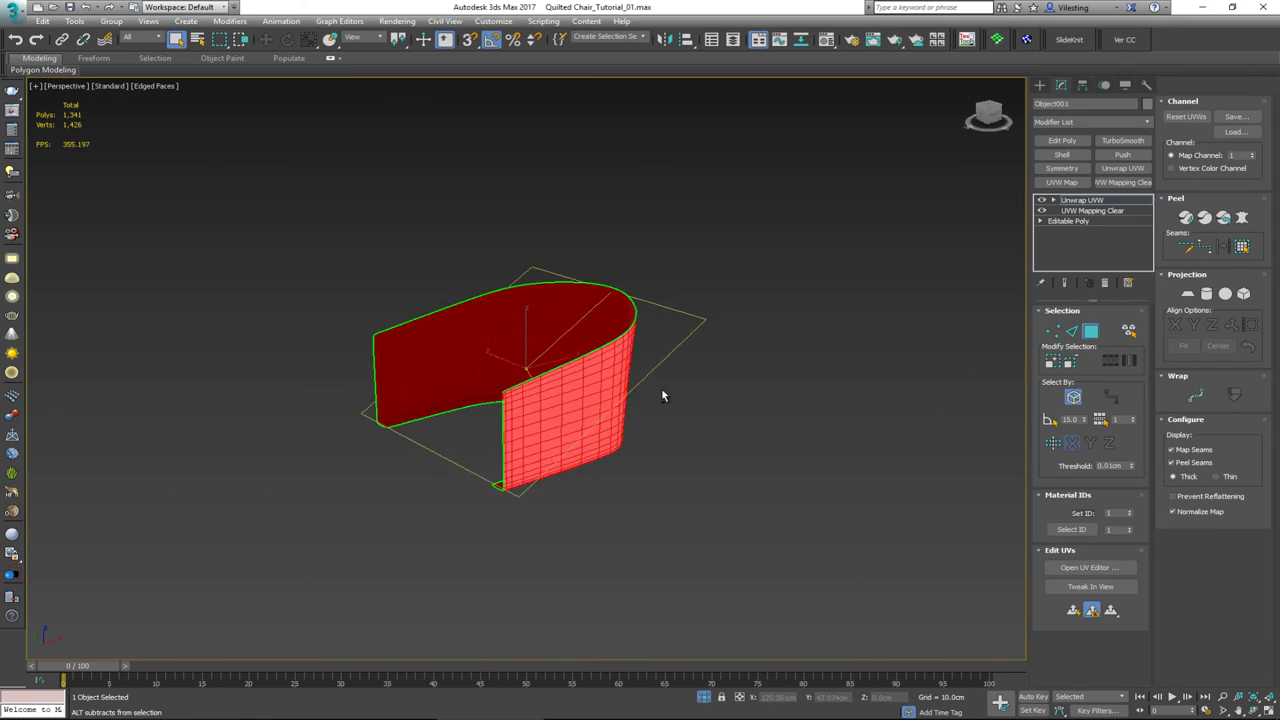
pyautogui.keyDown('alt'); pyautogui.moveTo(661, 396); pyautogui.dragTo(515, 338, button='middle'); pyautogui.keyUp('alt')
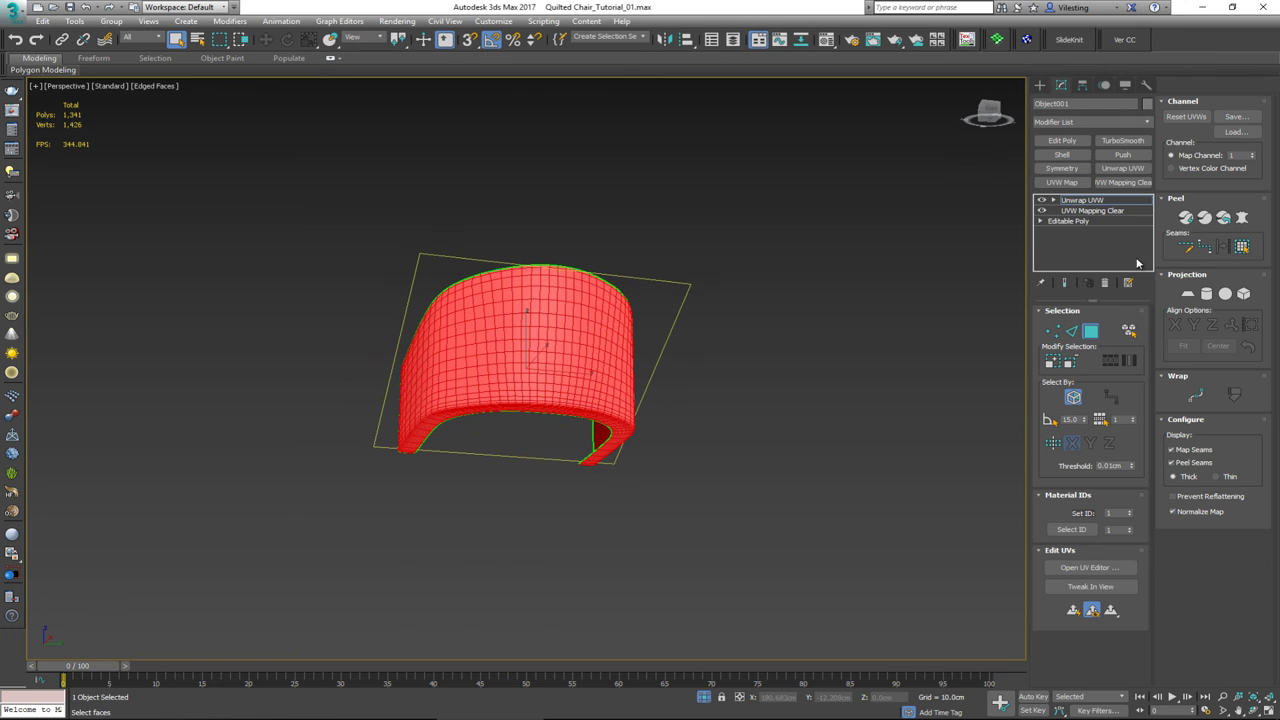
# - Try to flatten the shell's UVs with Pelt Map, running the pelt and relax simulations and committing
pyautogui.click(1242, 218)
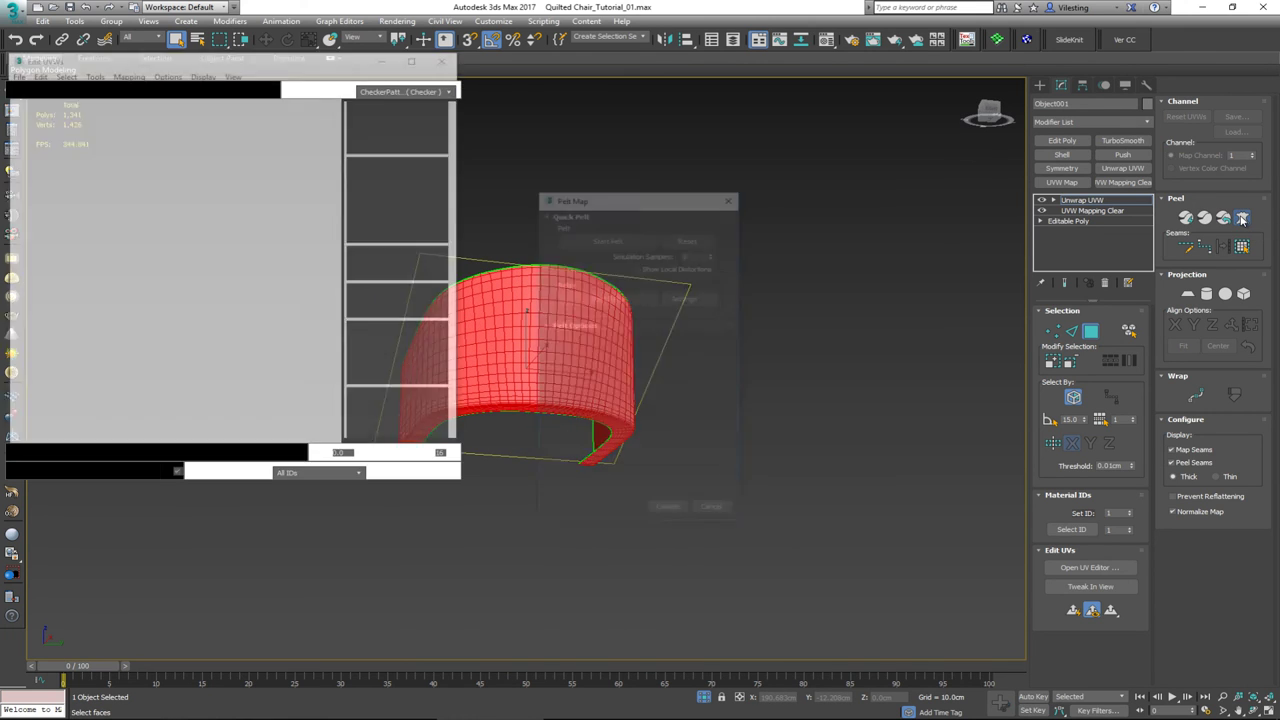
pyautogui.click(581, 236)
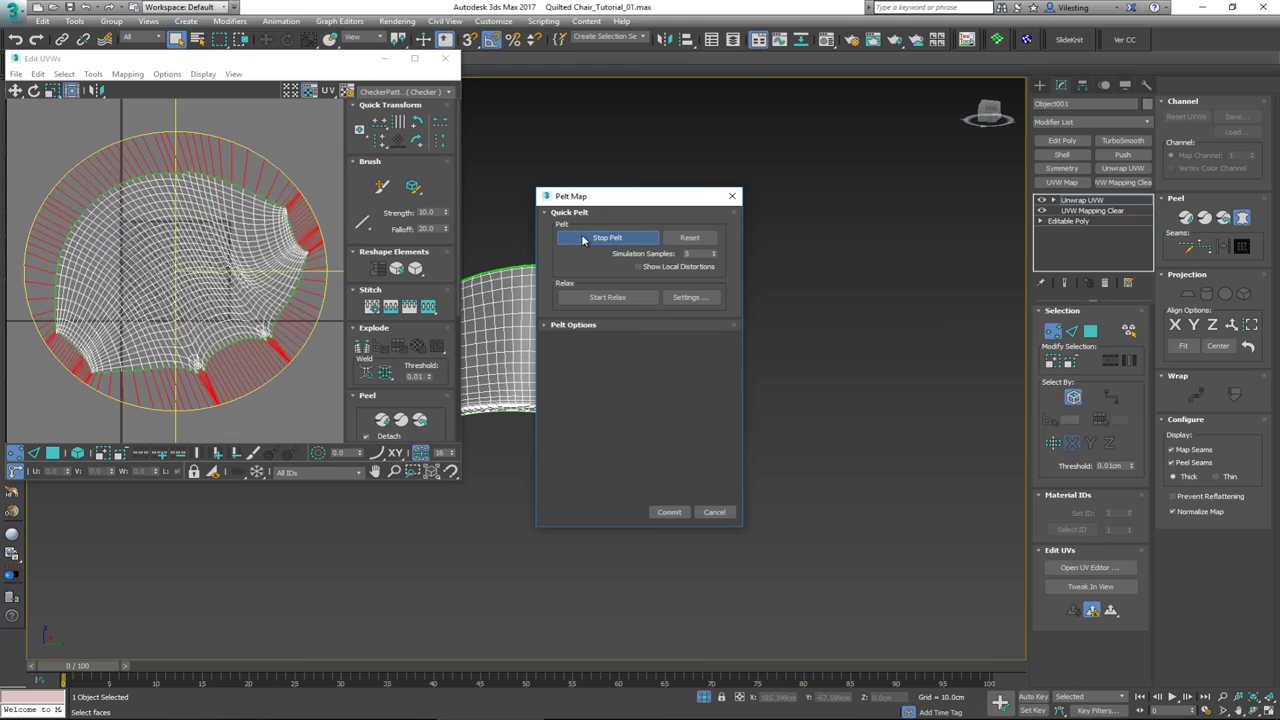
pyautogui.click(602, 298)
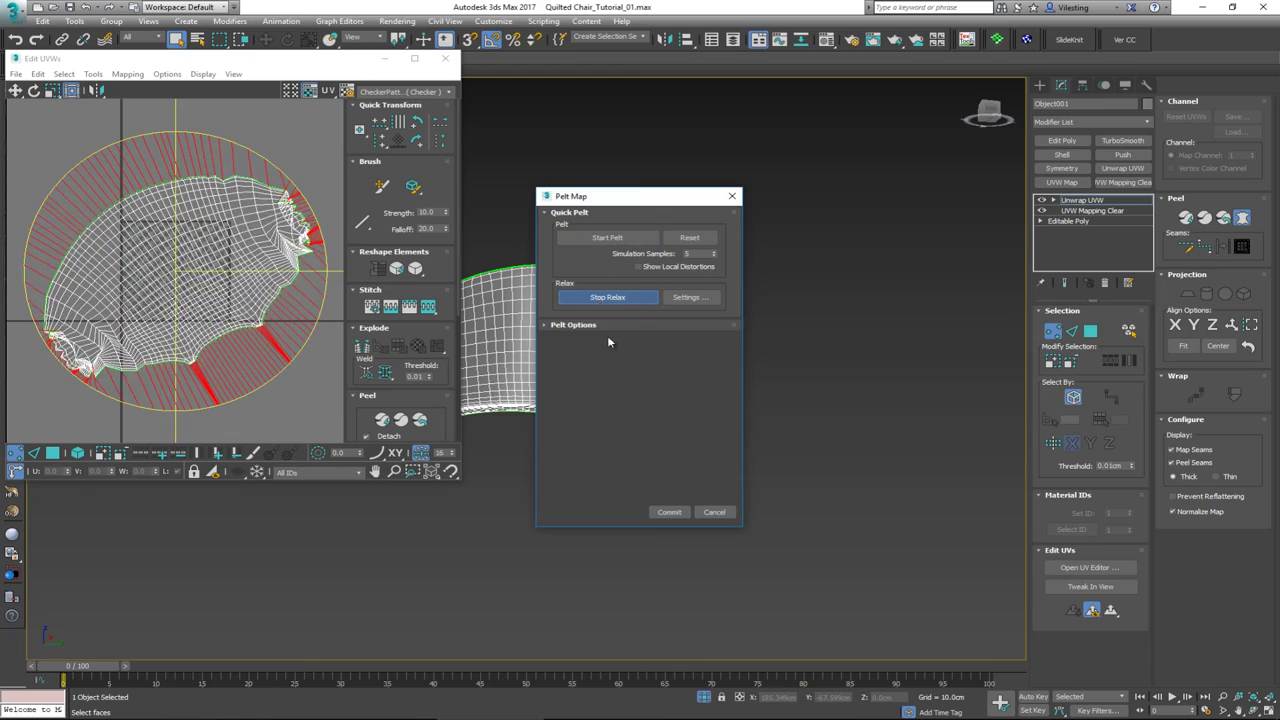
pyautogui.click(669, 512)
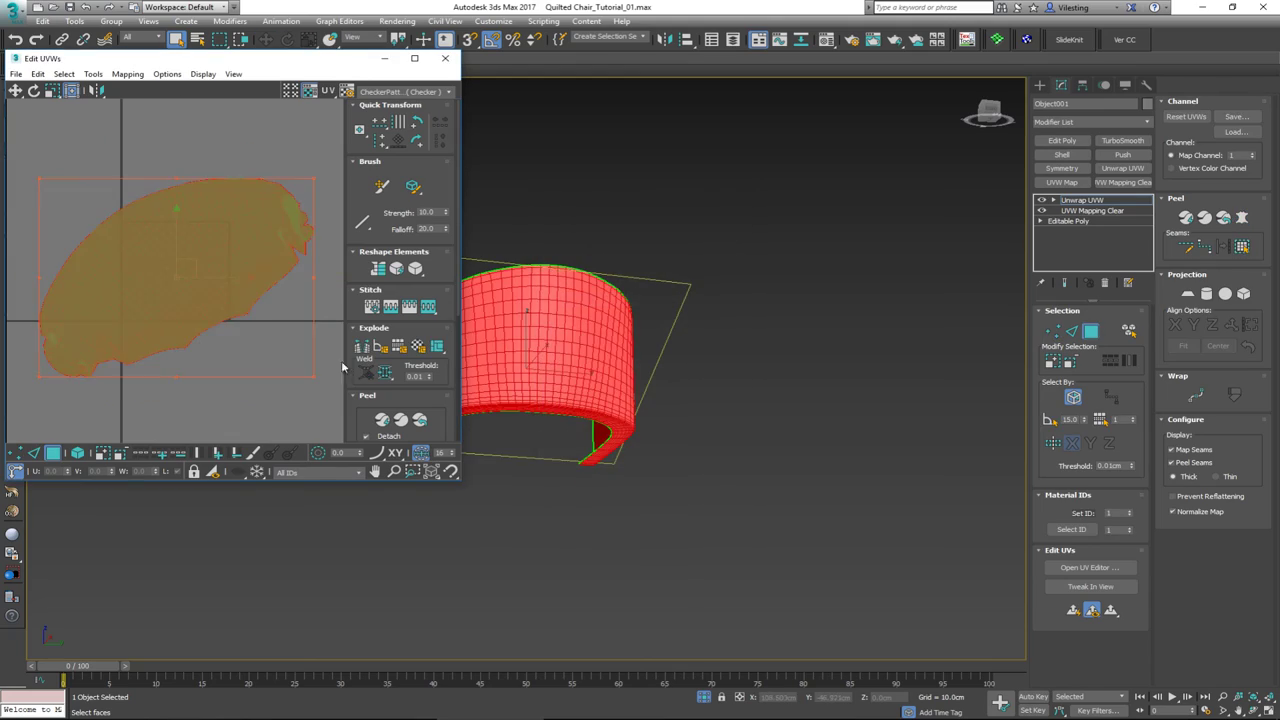
# - Select the whole pelted UV element and rotate it to lie horizontally
pyautogui.click(284, 349)
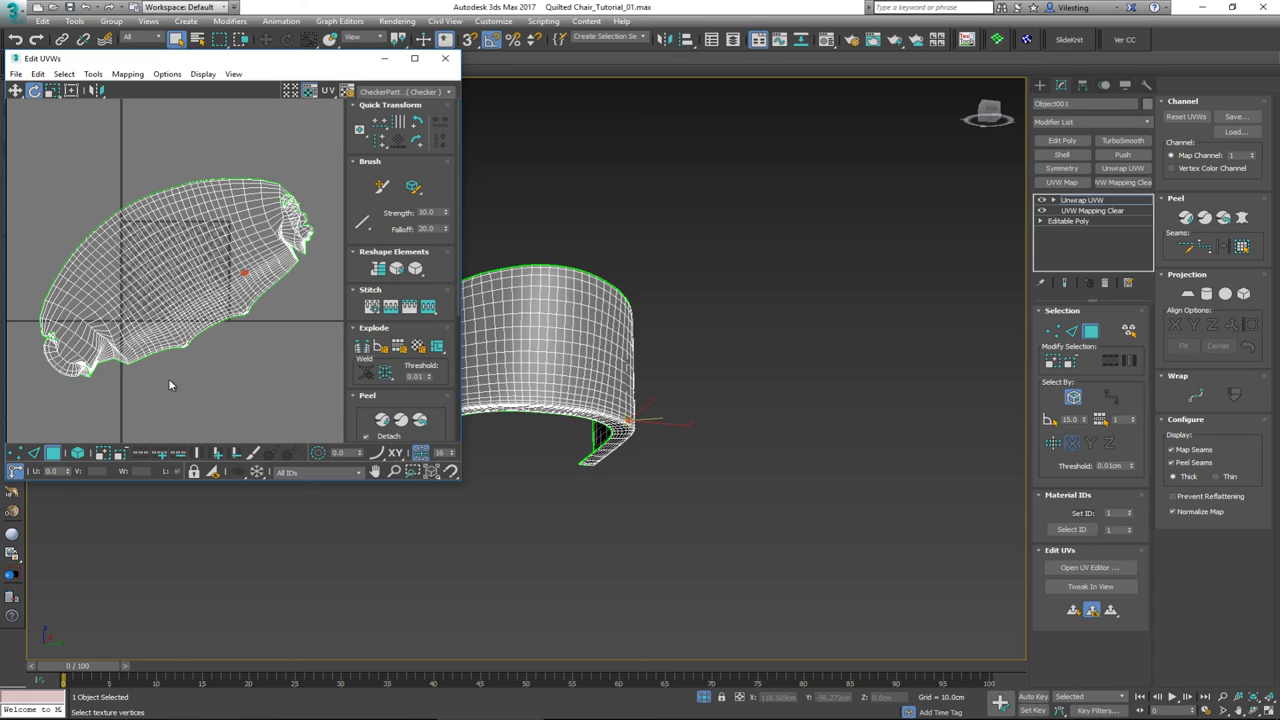
pyautogui.click(297, 283)
pyautogui.moveTo(297, 283); pyautogui.dragTo(259, 305)
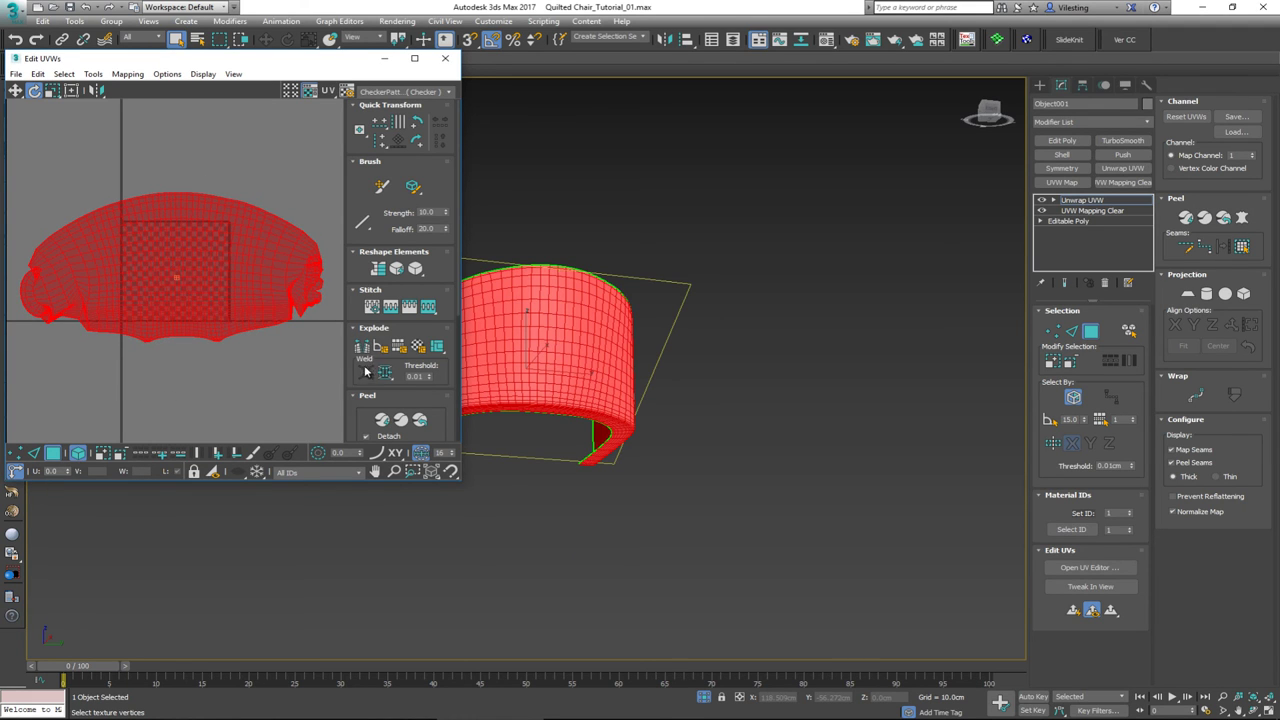
# - Quick Peel the shell's UVs and rotate the resulting curved strip to lie horizontally
pyautogui.click(381, 420)
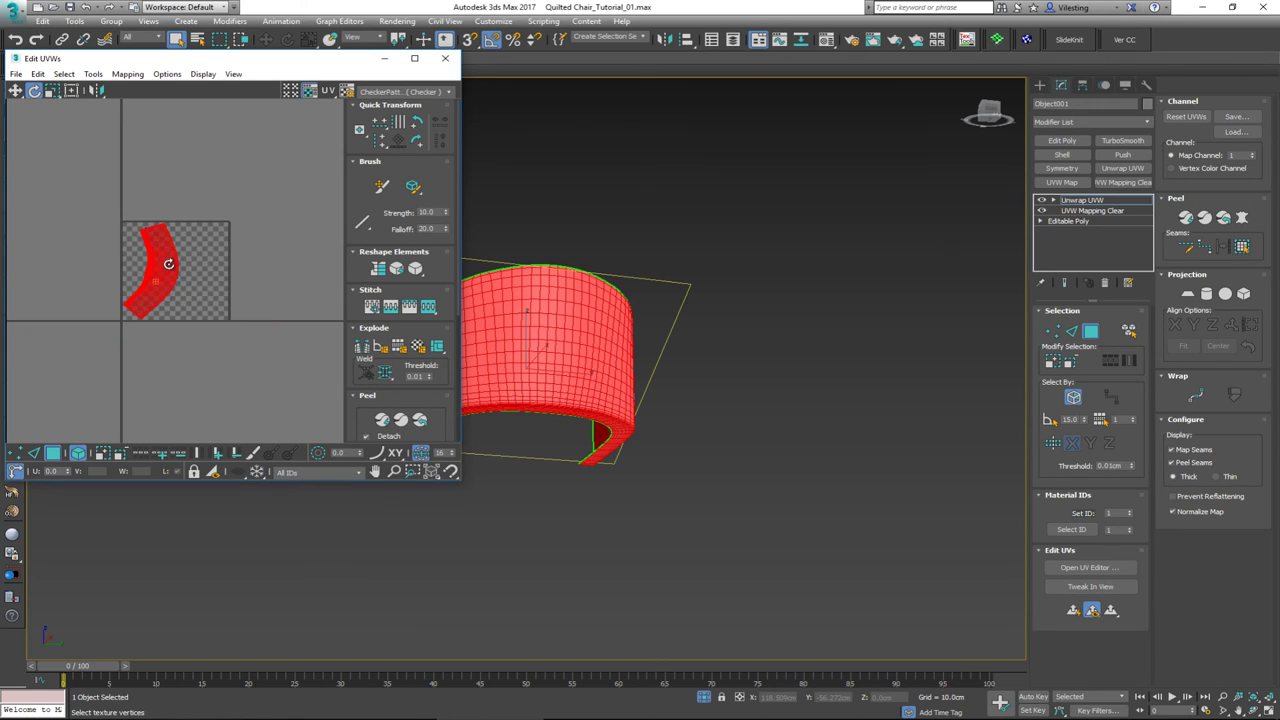
pyautogui.moveTo(170, 280); pyautogui.dragTo(198, 368)
pyautogui.scroll(4, 168, 276)
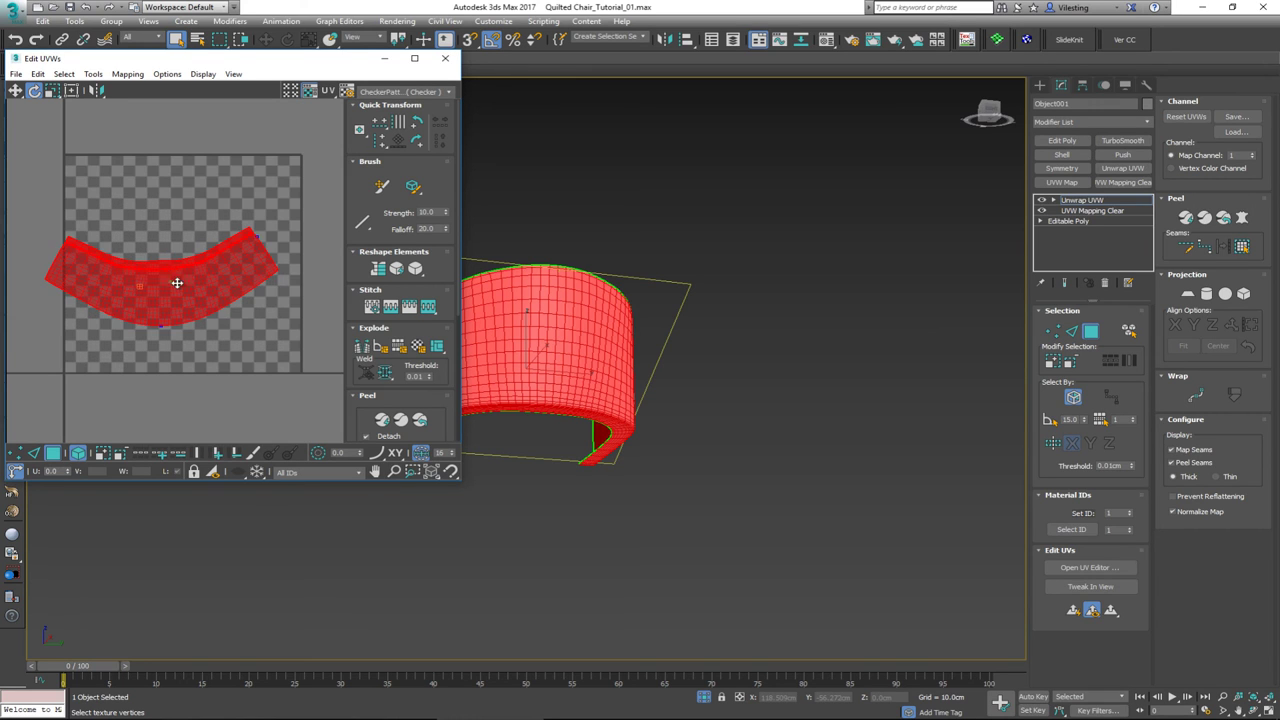
# - Move the UV strip inside the UV square and start relaxing it by polygon angles with an amount of 1.0
pyautogui.press('w')
pyautogui.moveTo(176, 283); pyautogui.dragTo(217, 286)
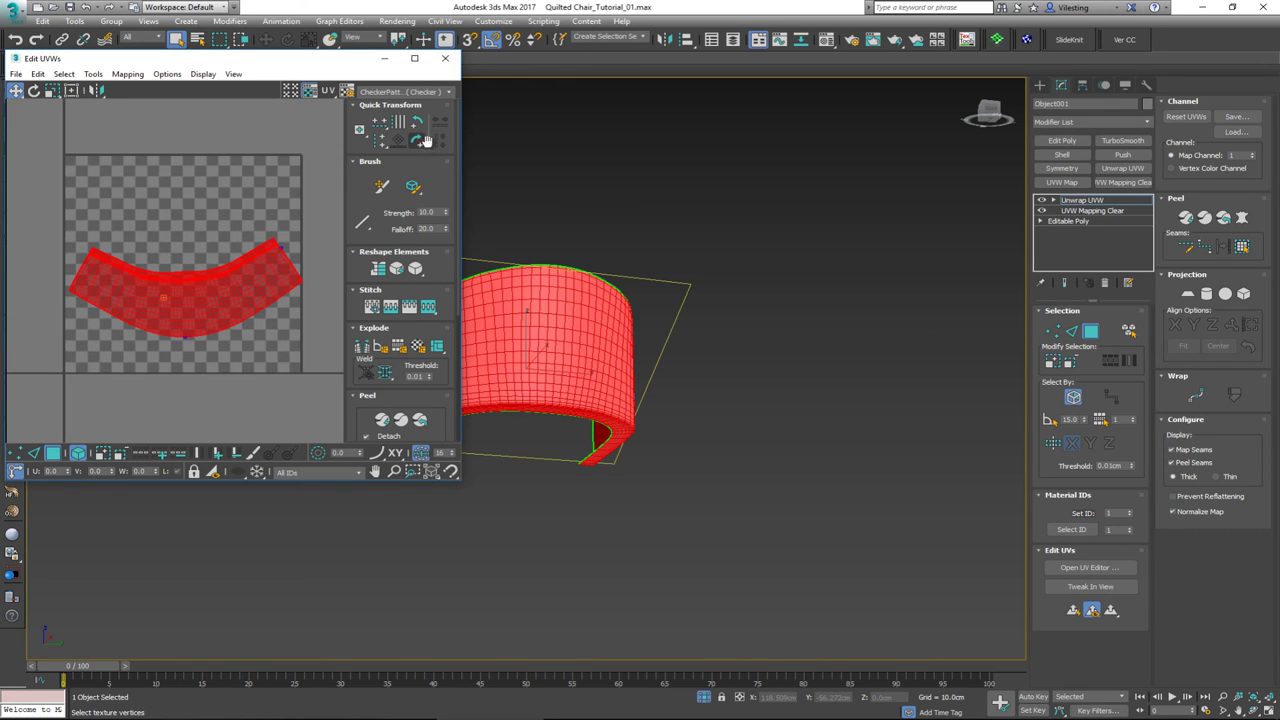
pyautogui.moveTo(418, 269); pyautogui.dragTo(422, 287)
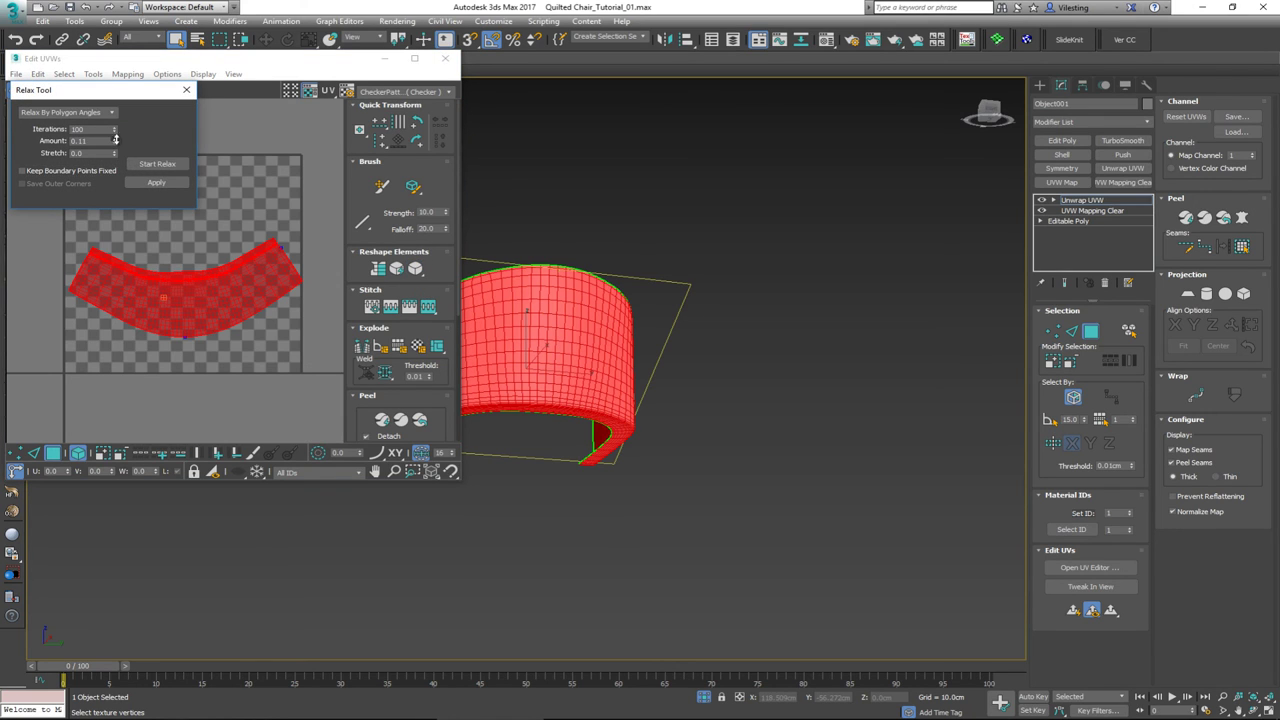
pyautogui.moveTo(116, 140); pyautogui.dragTo(116, 120)
pyautogui.click(160, 165)
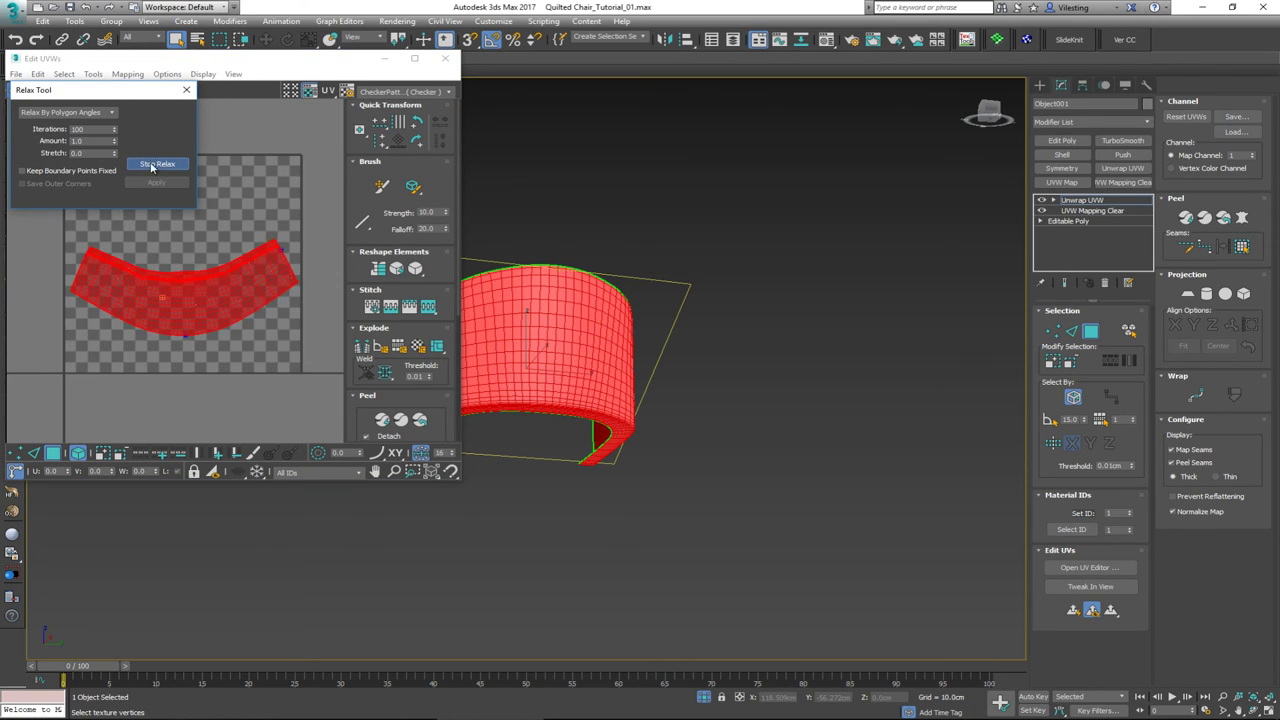
# - Switch the running relax to edge angles and back to polygon angles, and stop it
pyautogui.click(113, 113)
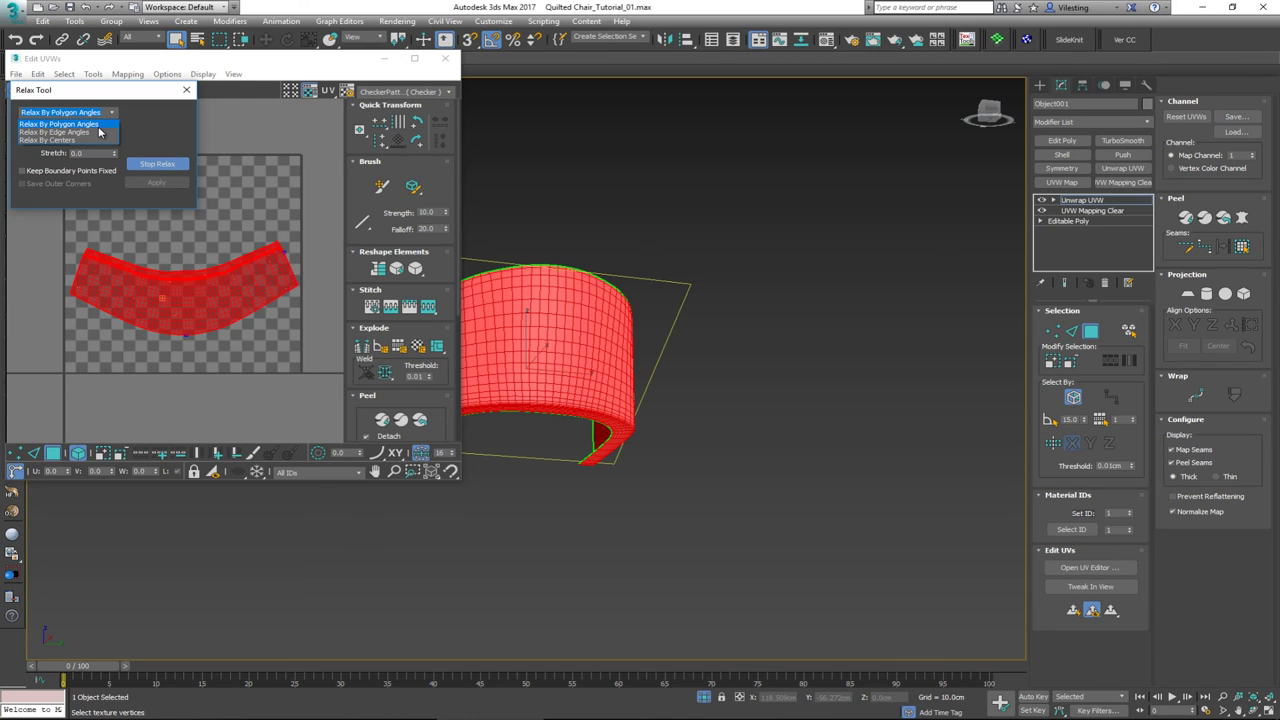
pyautogui.click(98, 132)
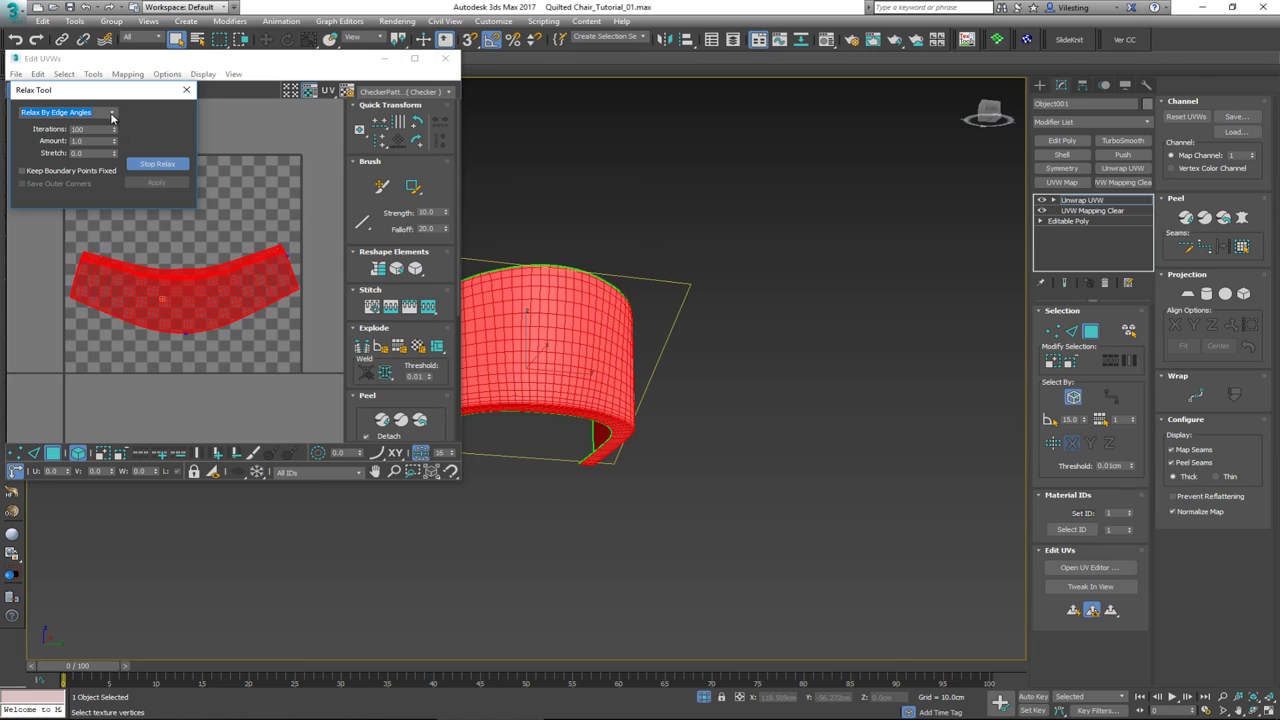
pyautogui.click(111, 114)
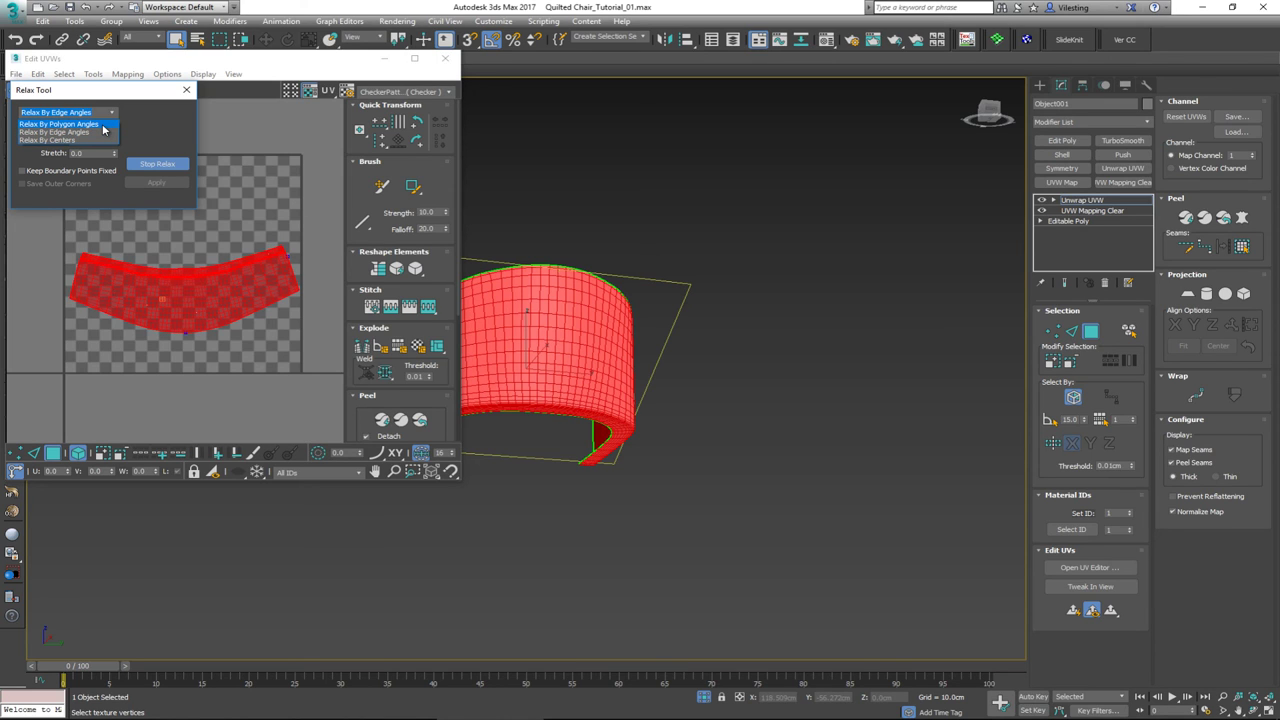
pyautogui.click(102, 124)
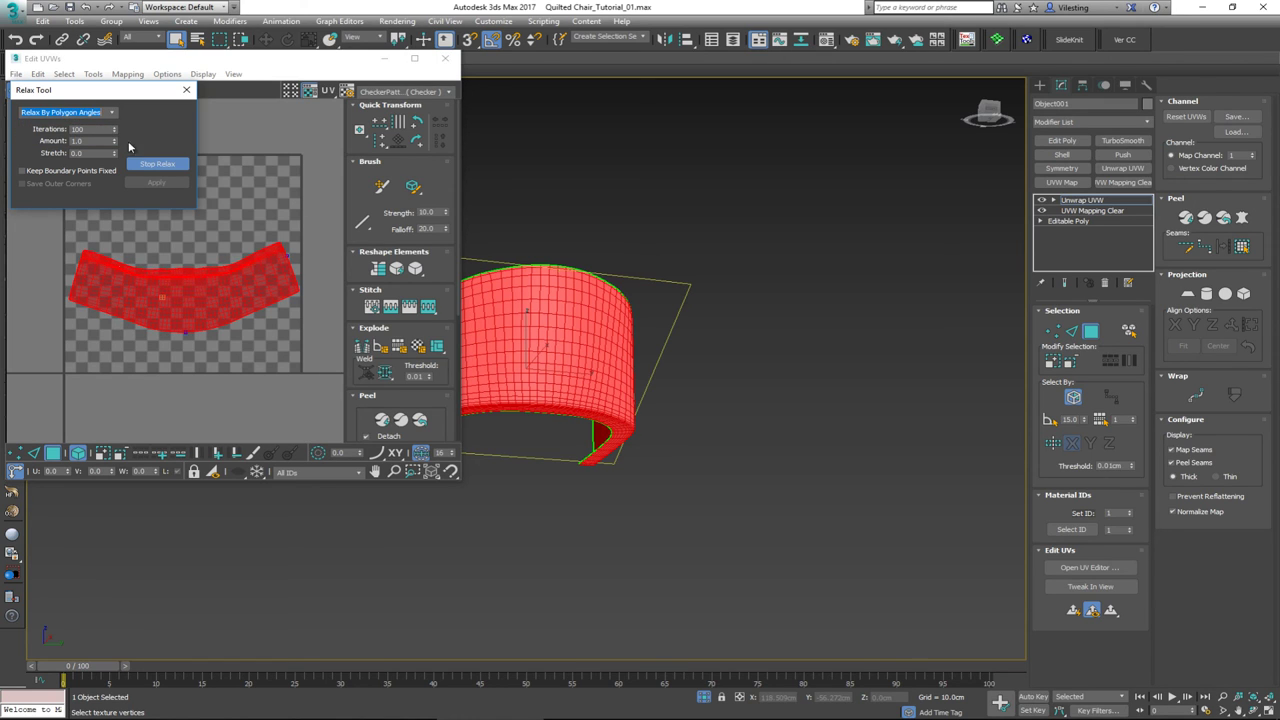
pyautogui.click(157, 164)
# - Relax the UV strip again by polygon angles, raising the stretch to 0.011, apply it and close the Relax Tool
pyautogui.scroll(5, 189, 280)
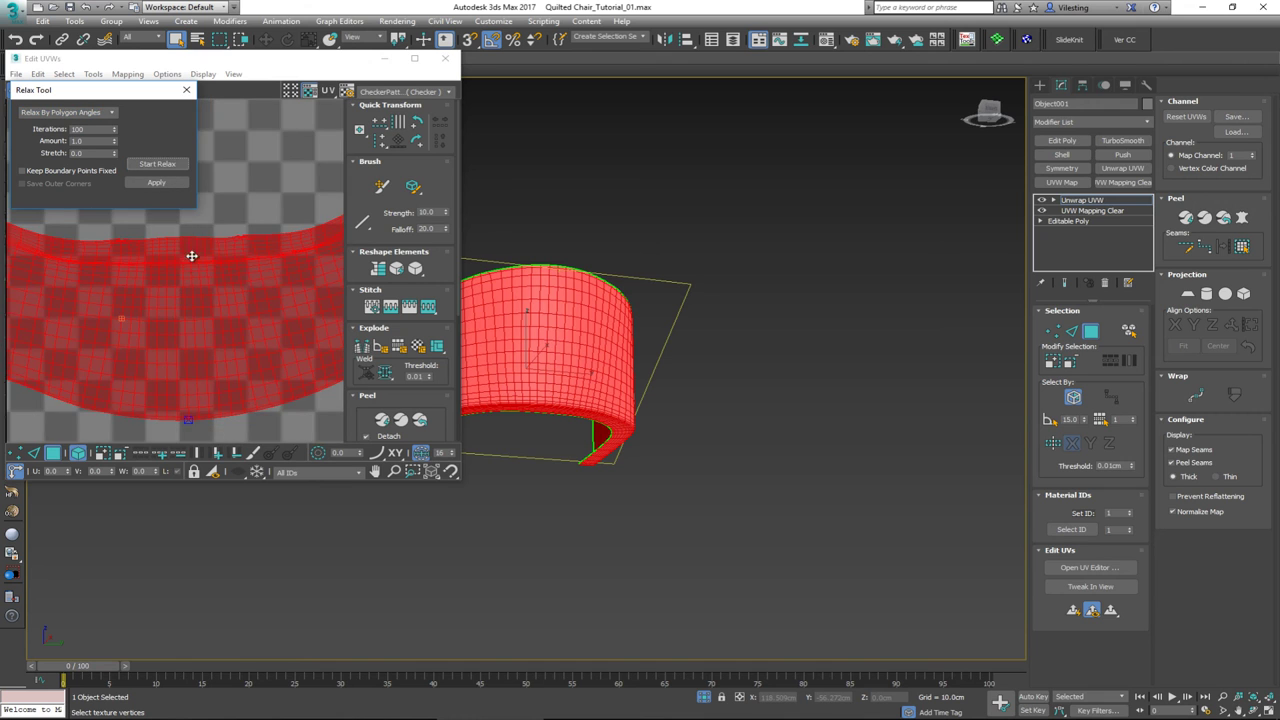
pyautogui.scroll(6, 243, 277)
pyautogui.moveTo(128, 287); pyautogui.dragTo(234, 288, button='middle')
pyautogui.scroll(-3, 192, 252)
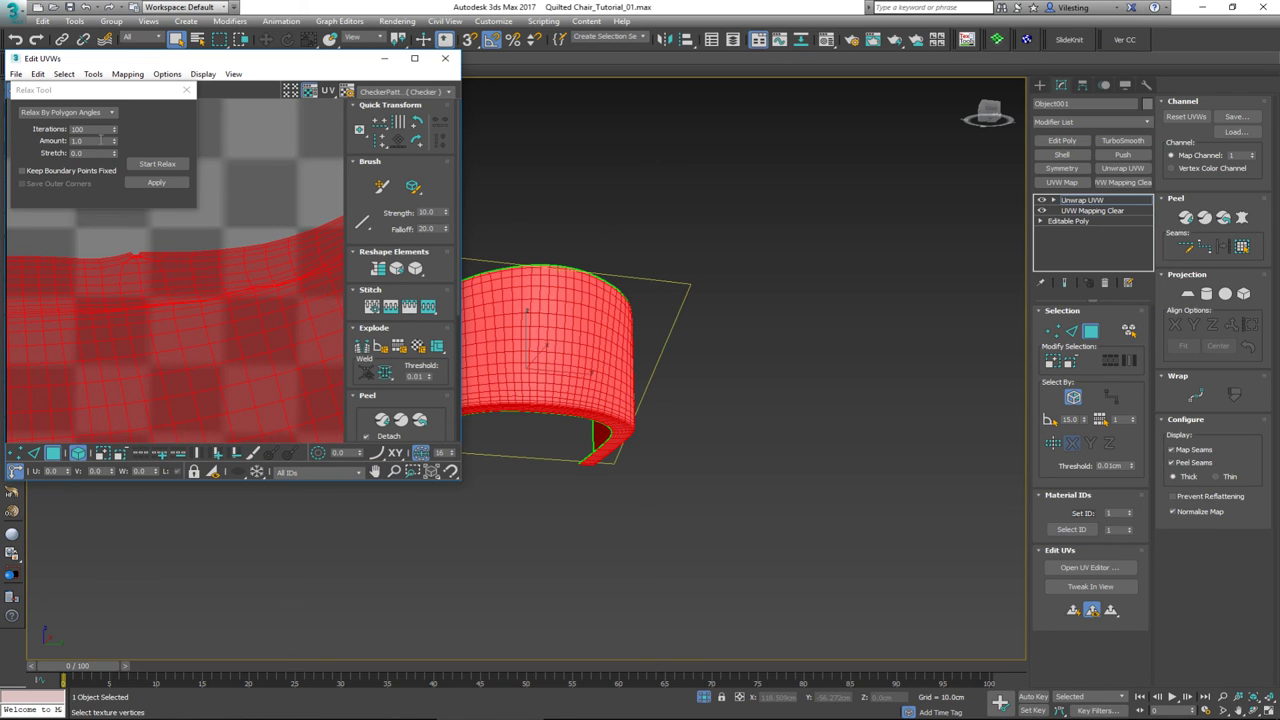
pyautogui.click(101, 118)
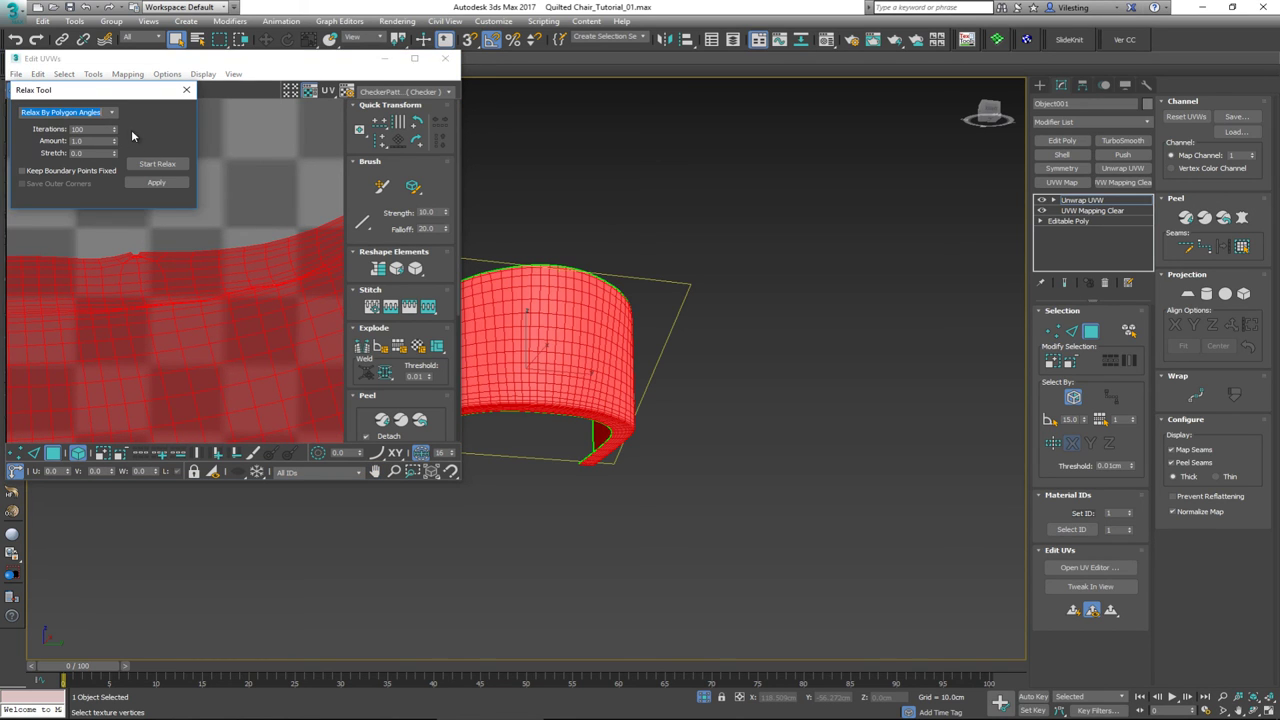
pyautogui.click(157, 163)
pyautogui.click(110, 112)
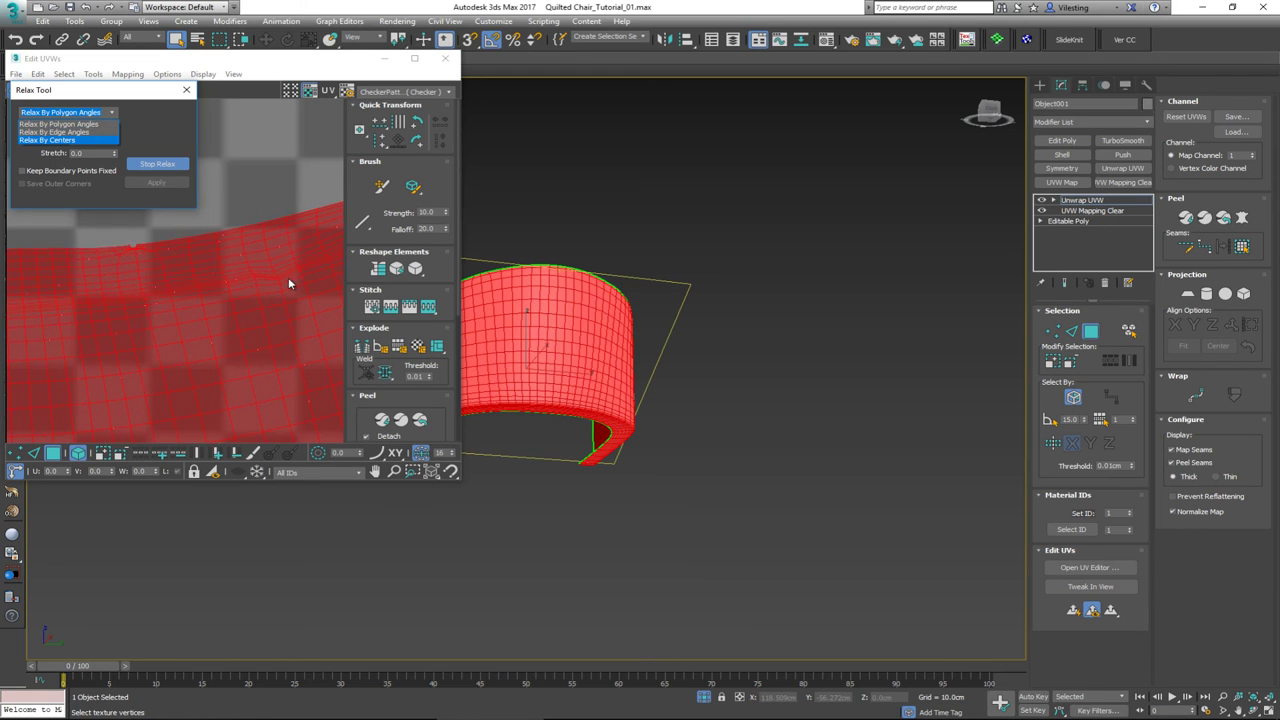
pyautogui.click(165, 142)
pyautogui.click(114, 151)
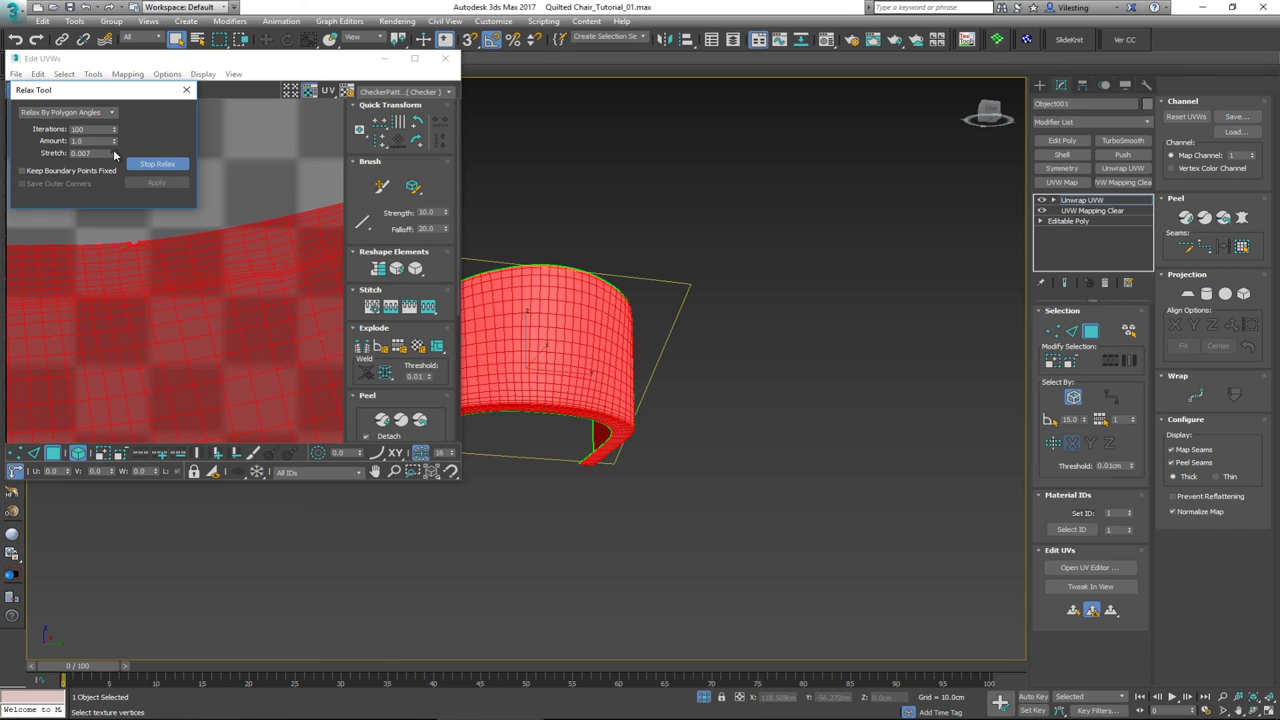
pyautogui.scroll(-4, 133, 257)
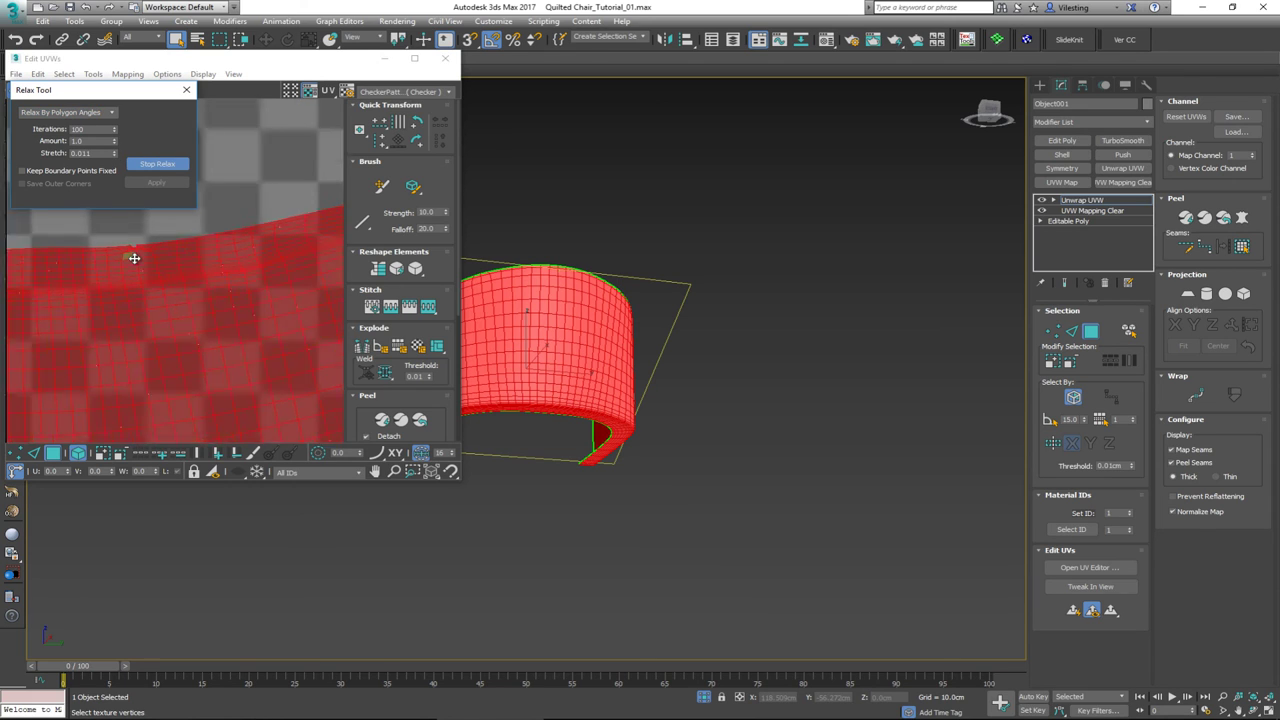
pyautogui.moveTo(114, 259); pyautogui.dragTo(208, 288, button='middle')
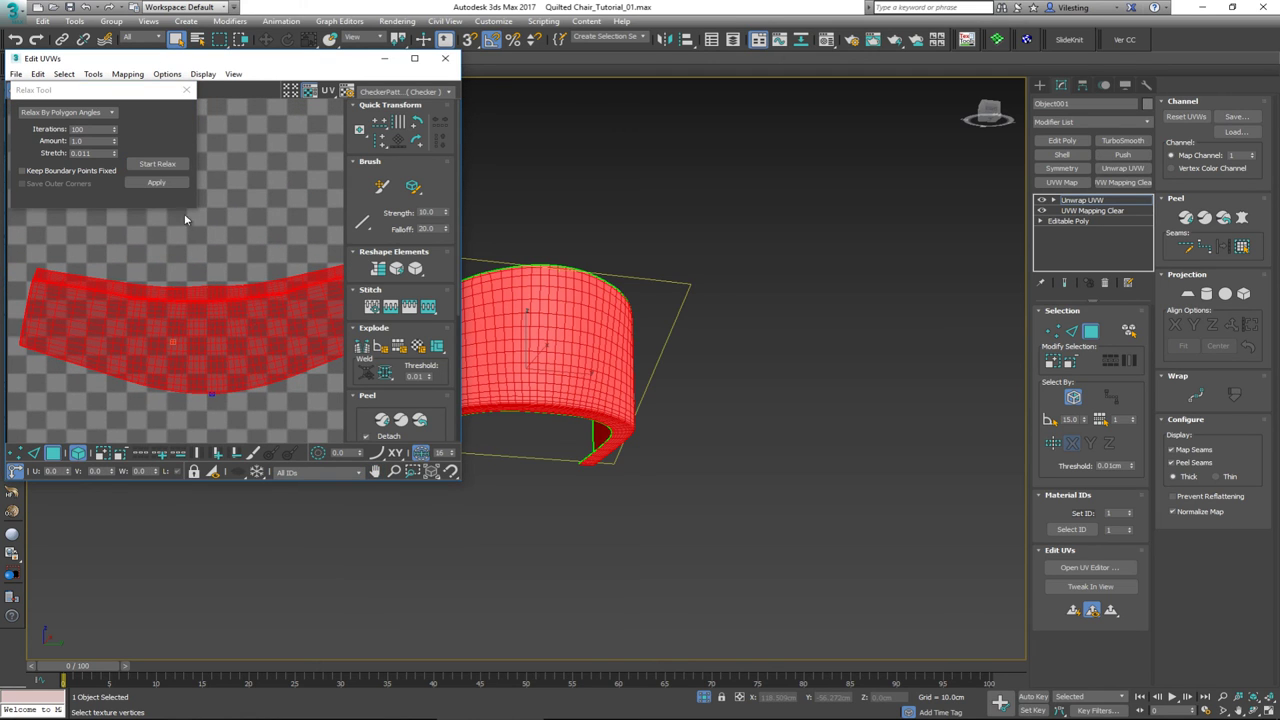
pyautogui.click(168, 184)
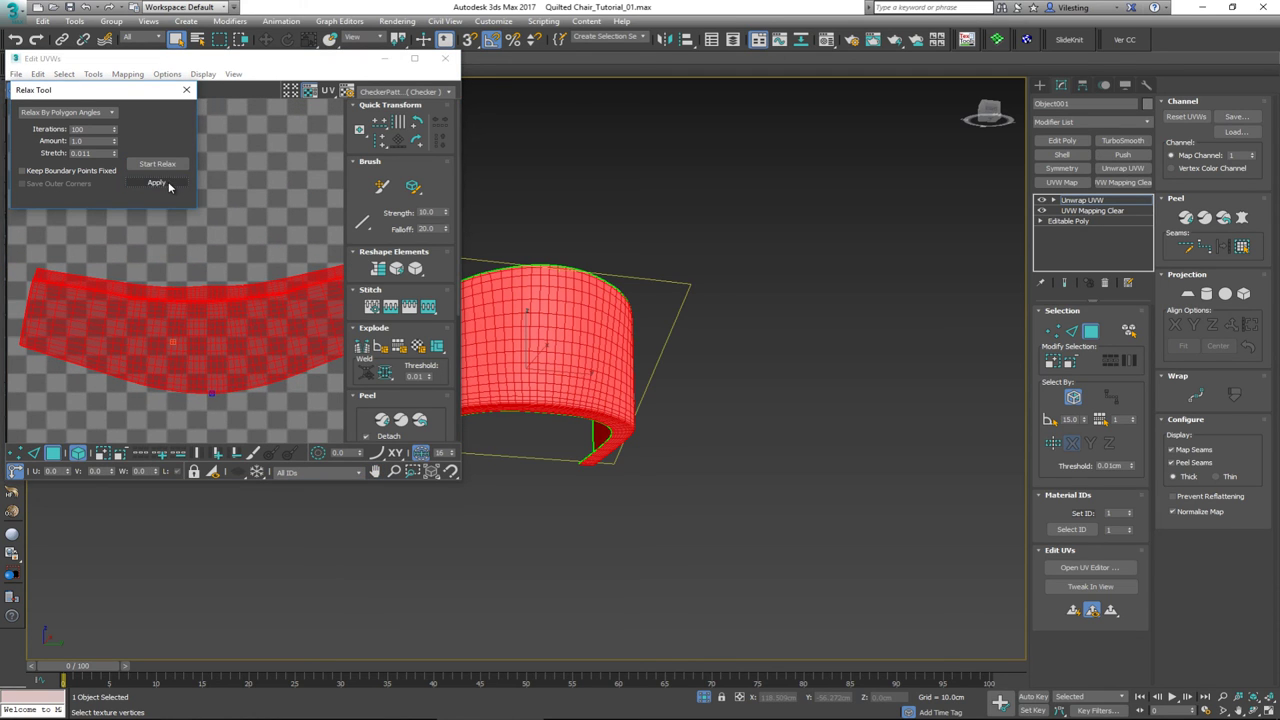
pyautogui.click(186, 90)
# - Rotate the UV strip about half a turn so it arches upward, and pack it into the UV square with rescaling
pyautogui.scroll(-3, 210, 262)
pyautogui.press('e')
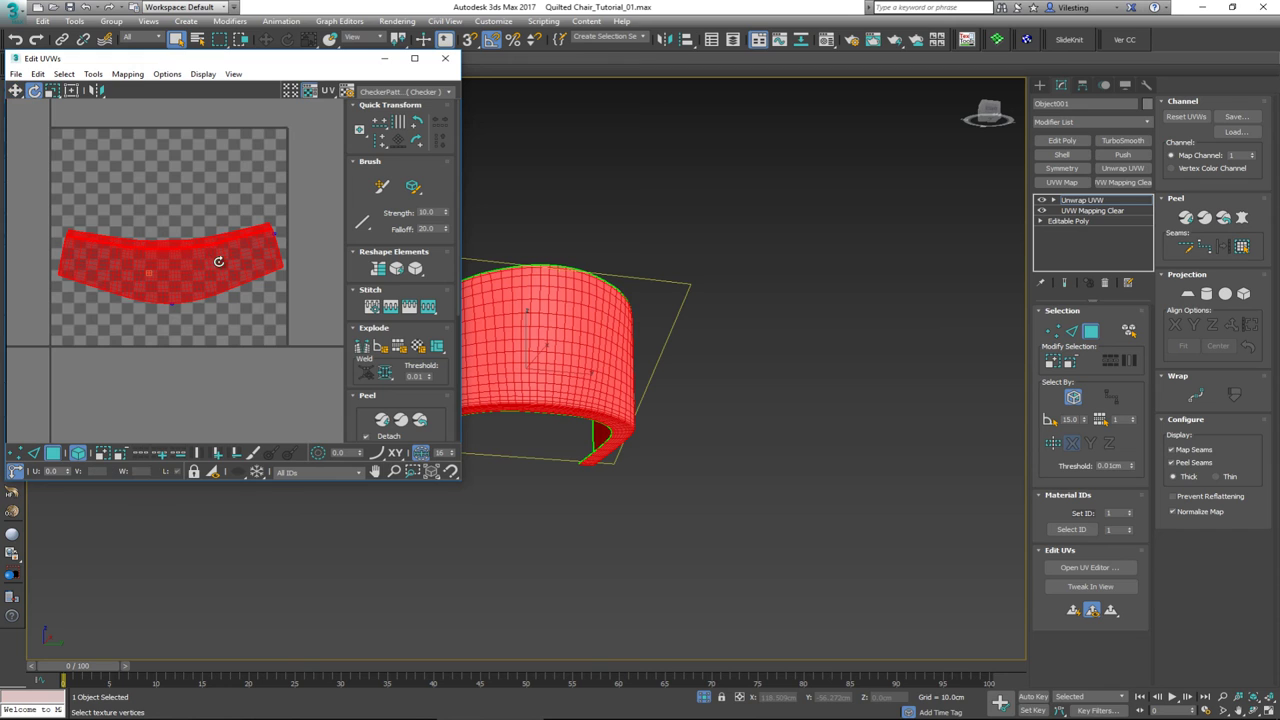
pyautogui.moveTo(219, 262); pyautogui.dragTo(165, 272)
pyautogui.scroll(-5, 372, 410)
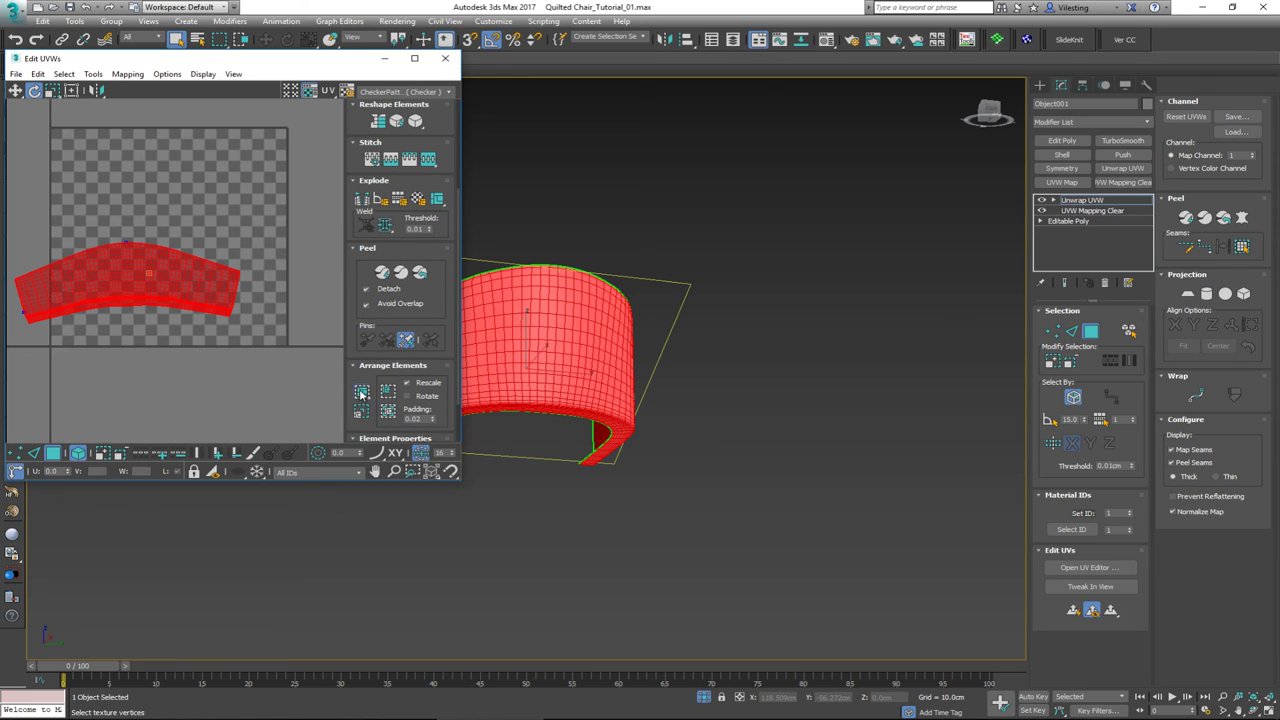
pyautogui.click(361, 391)
pyautogui.moveTo(258, 306); pyautogui.dragTo(273, 327)
pyautogui.click(361, 393)
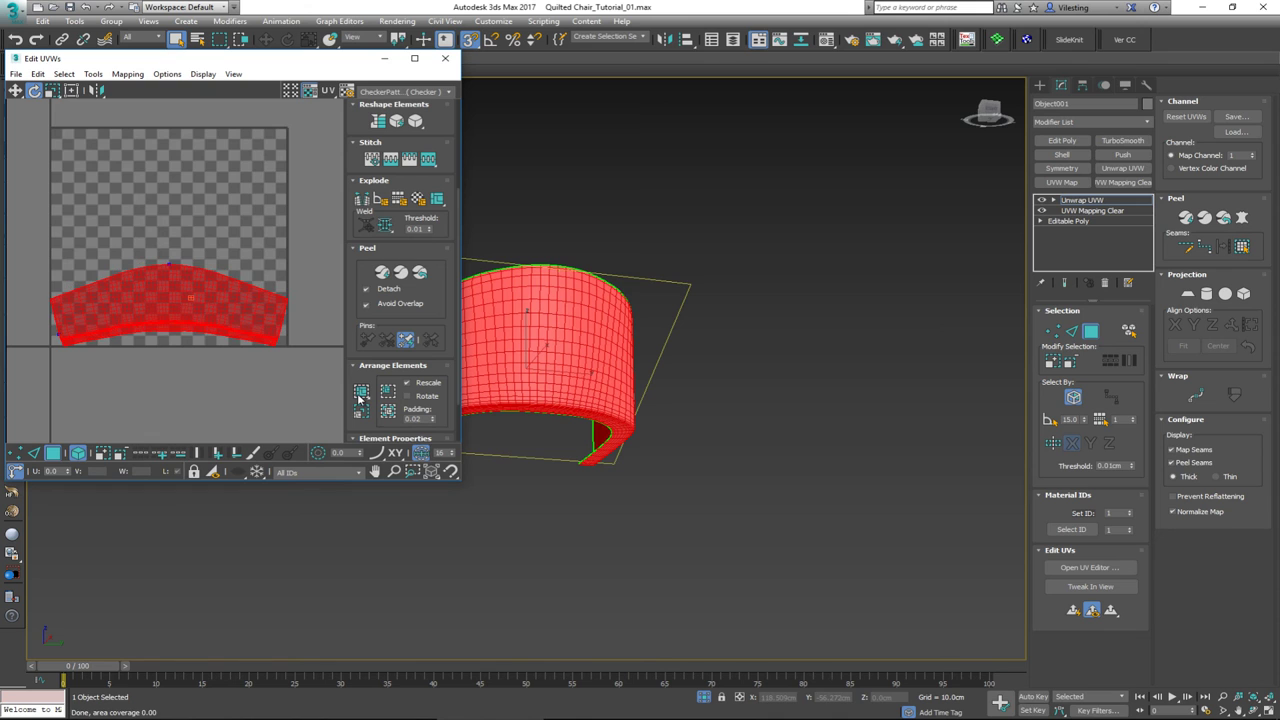
# - Close the UV editor and leave the shell's UV polygon selection mode
pyautogui.click(445, 57)
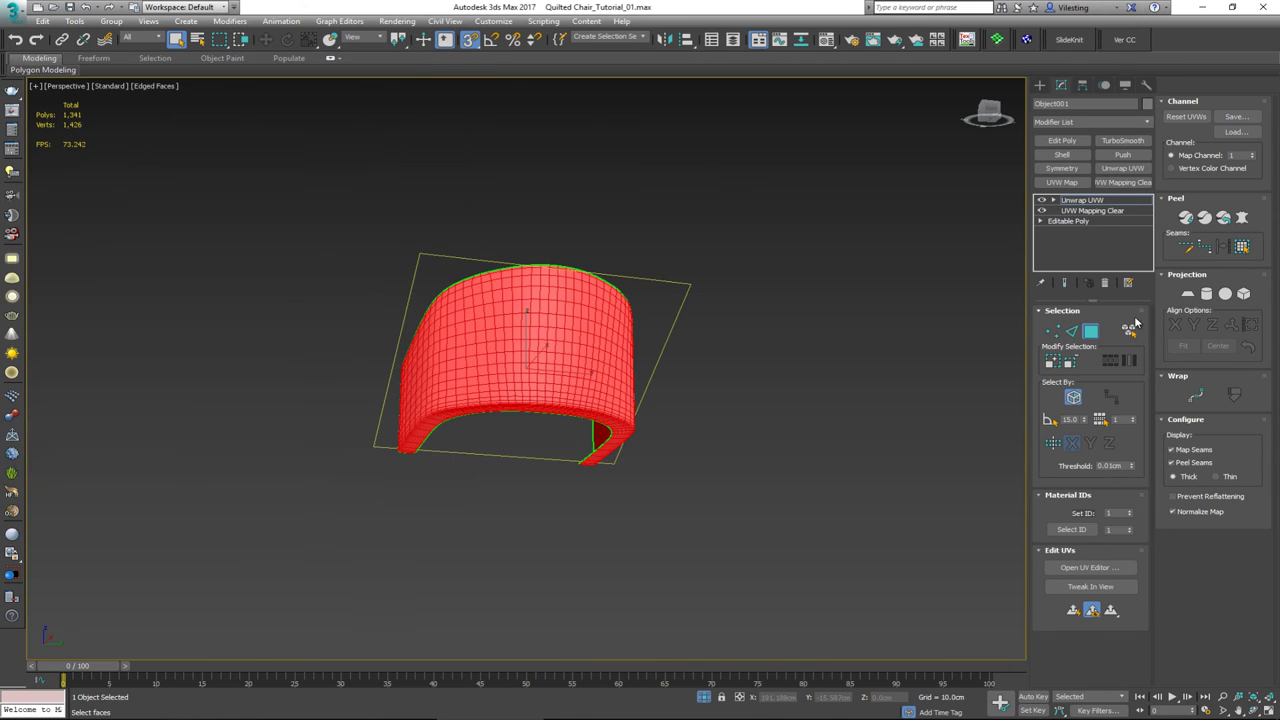
pyautogui.click(1091, 330)
pyautogui.click(740, 326)
pyautogui.keyDown('alt'); pyautogui.moveTo(463, 291); pyautogui.dragTo(617, 252, button='middle'); pyautogui.keyUp('alt')
pyautogui.click(599, 344)
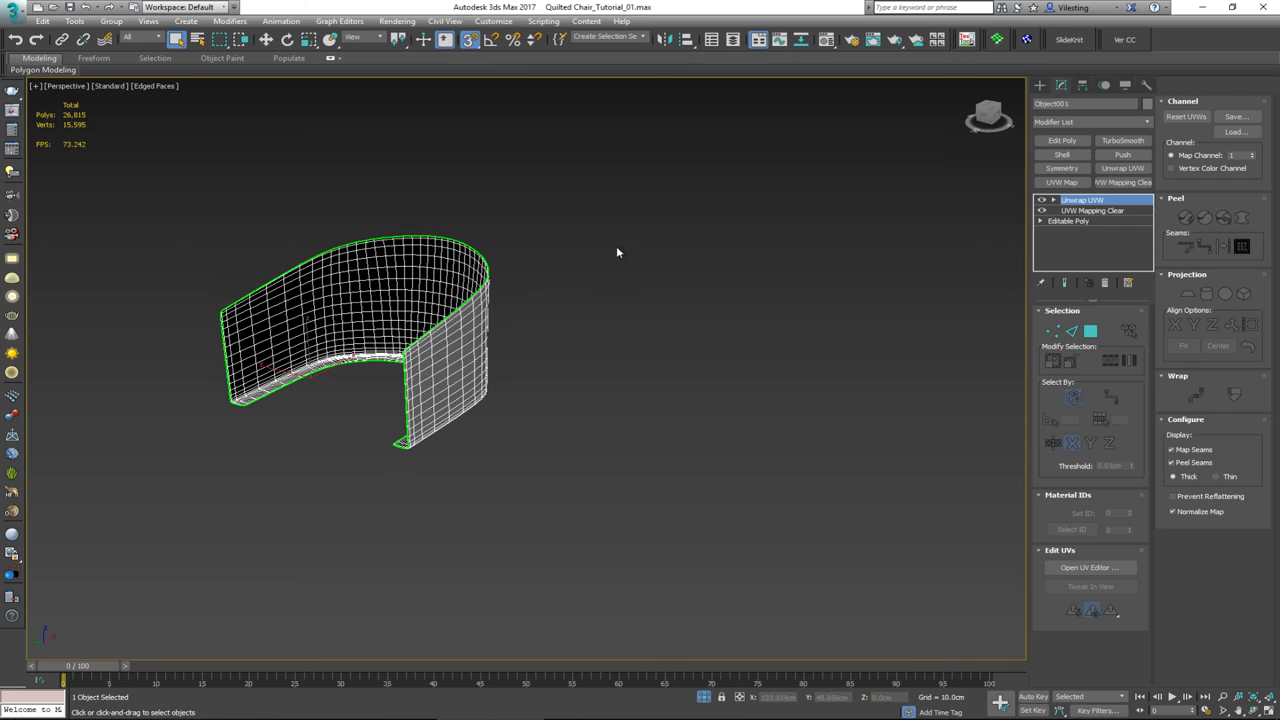
# - Run SlideKnit on the selected shell with UV channel 1 and UV scale 100 cm to generate its flat mesh
pyautogui.click(1068, 40)
pyautogui.moveTo(620, 314); pyautogui.dragTo(622, 184)
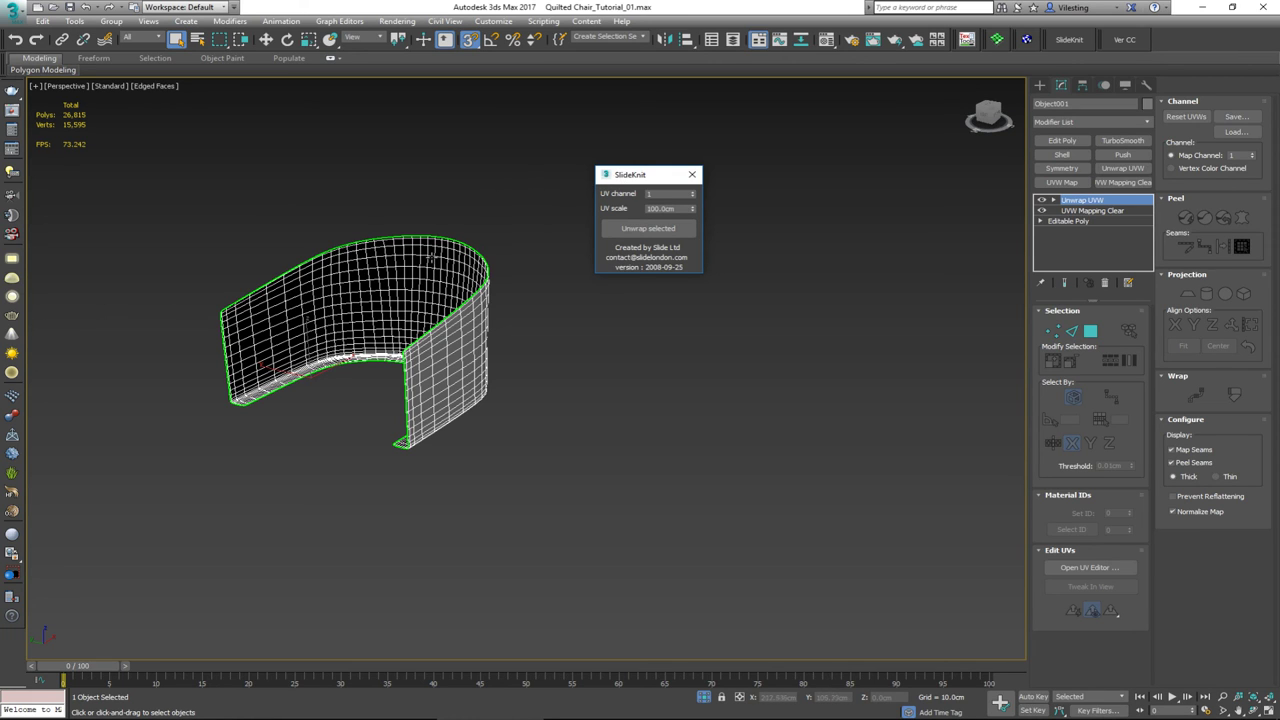
pyautogui.moveTo(507, 292); pyautogui.dragTo(503, 323, button='middle')
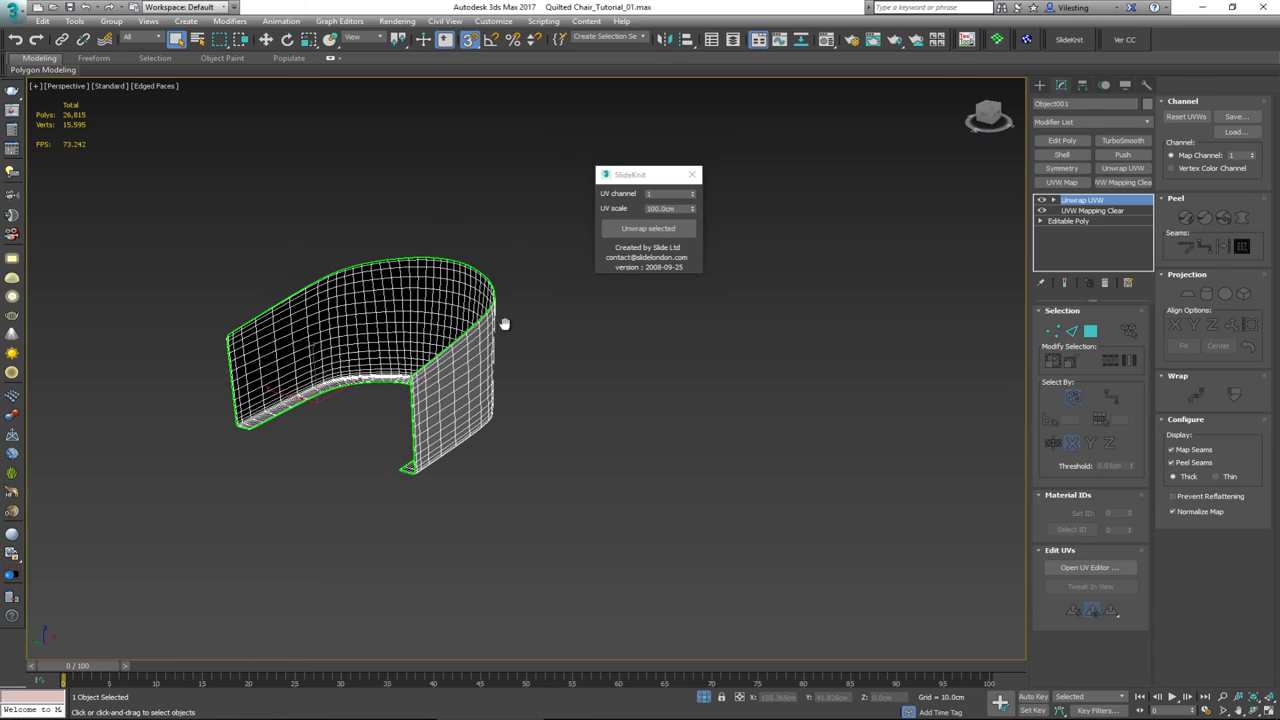
pyautogui.scroll(3, 506, 357)
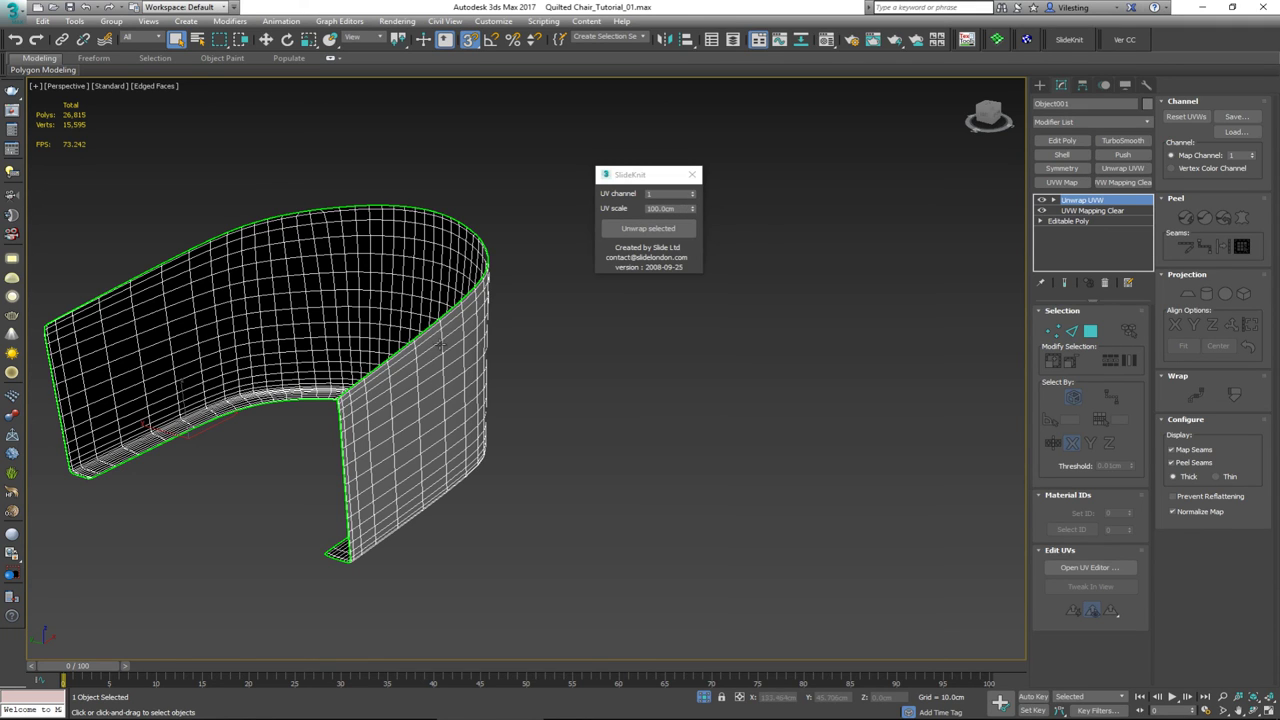
pyautogui.click(666, 233)
pyautogui.click(646, 230)
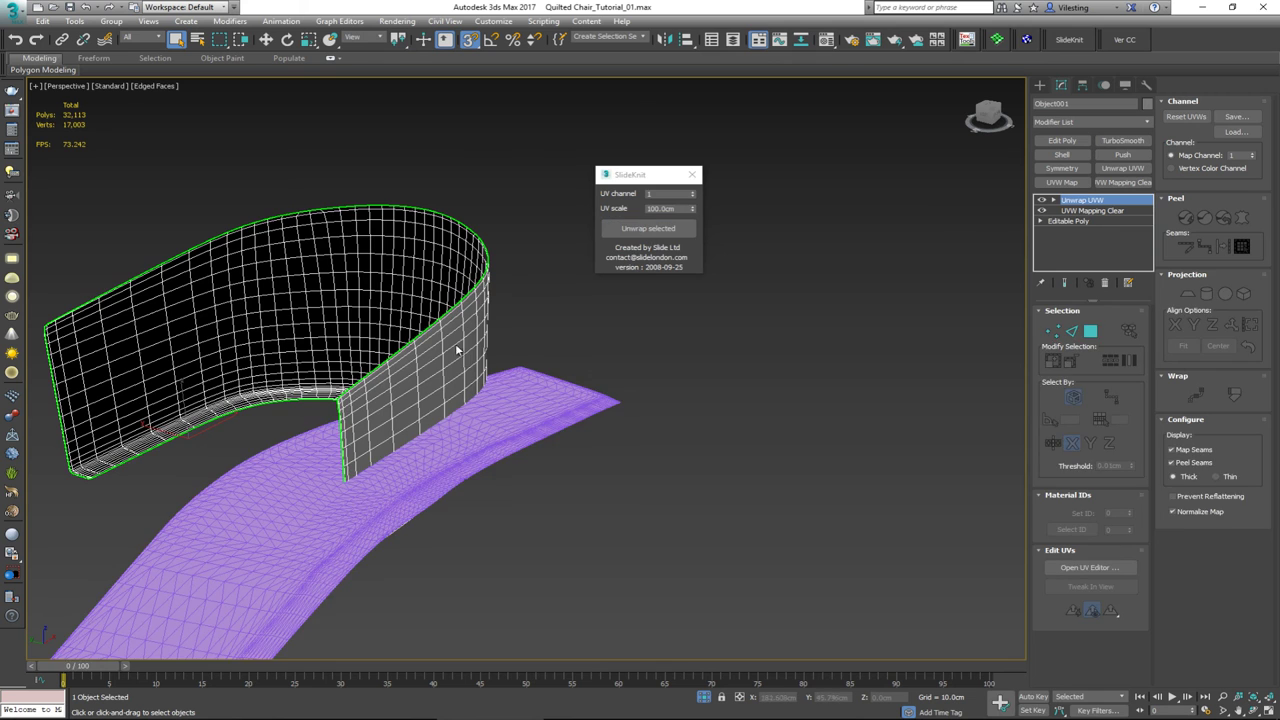
# - Select the purple flat mesh and move it clear of the curved shell
pyautogui.keyDown('alt'); pyautogui.moveTo(456, 349); pyautogui.dragTo(430, 305, button='middle'); pyautogui.keyUp('alt')
pyautogui.scroll(-3, 430, 305)
pyautogui.scroll(1, 422, 285)
pyautogui.click(342, 348)
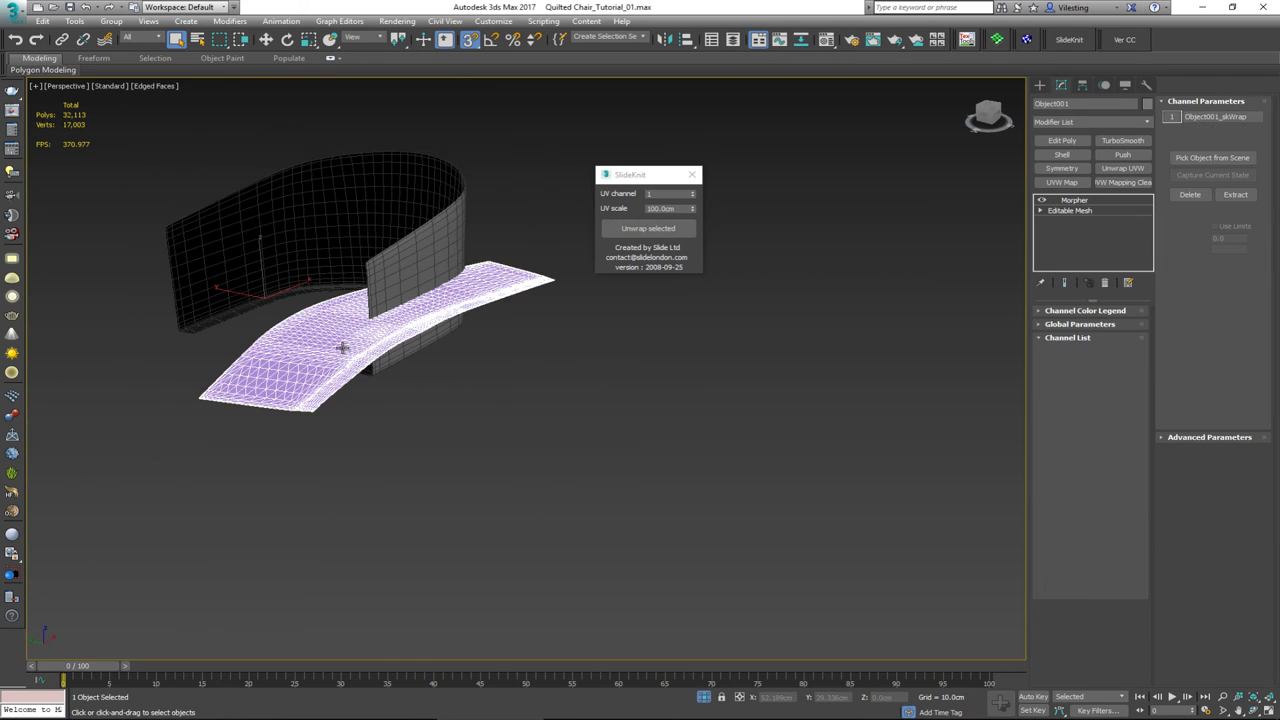
pyautogui.moveTo(363, 334); pyautogui.dragTo(368, 385, button='middle')
pyautogui.scroll(-2, 368, 385)
pyautogui.press('w')
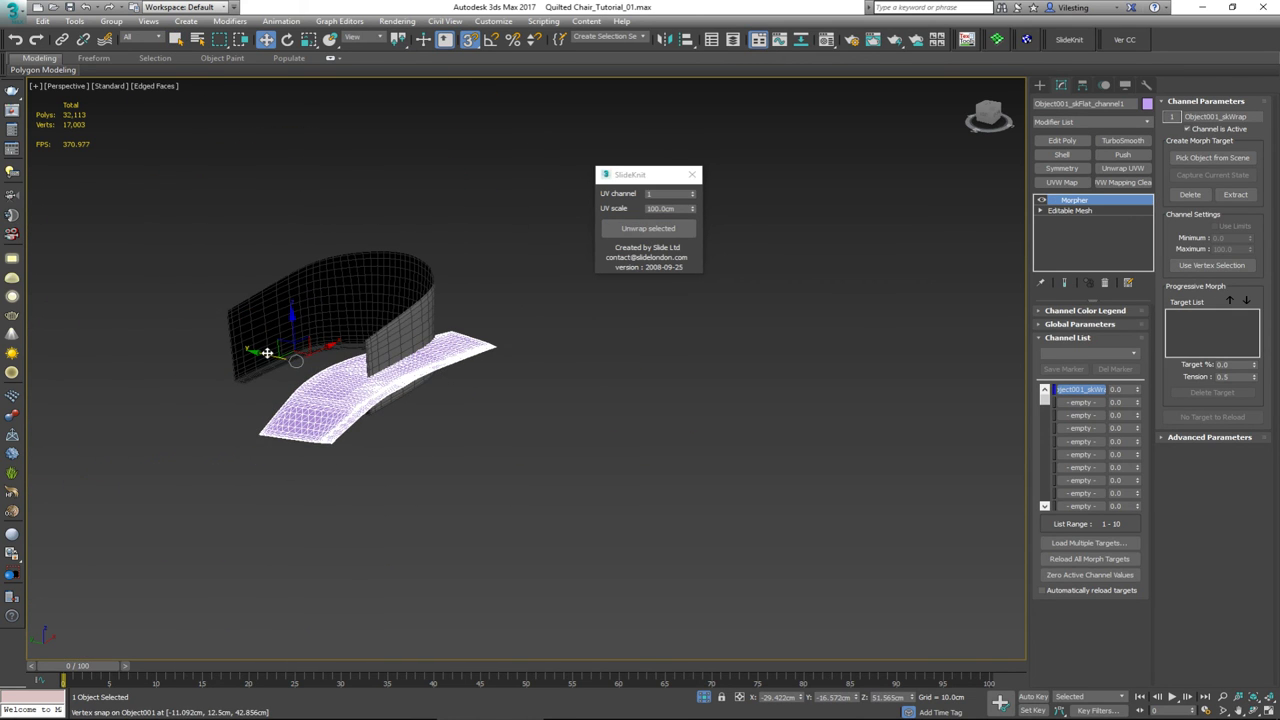
pyautogui.moveTo(268, 355); pyautogui.dragTo(493, 408)
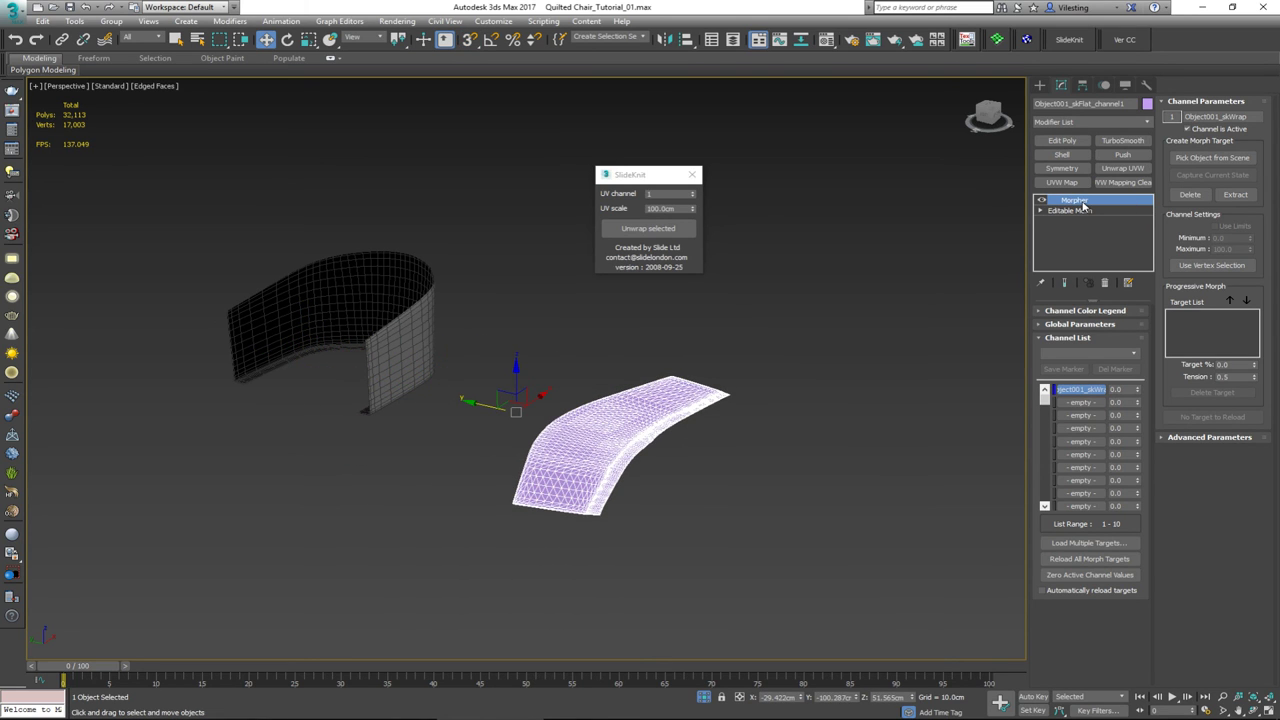
# - Rotate the flat mesh about a quarter turn, move it farther from the shell, and close SlideKnit
pyautogui.press('e')
pyautogui.moveTo(535, 434); pyautogui.dragTo(455, 438)
pyautogui.rightClick(446, 448)
pyautogui.press('a')
pyautogui.press('w')
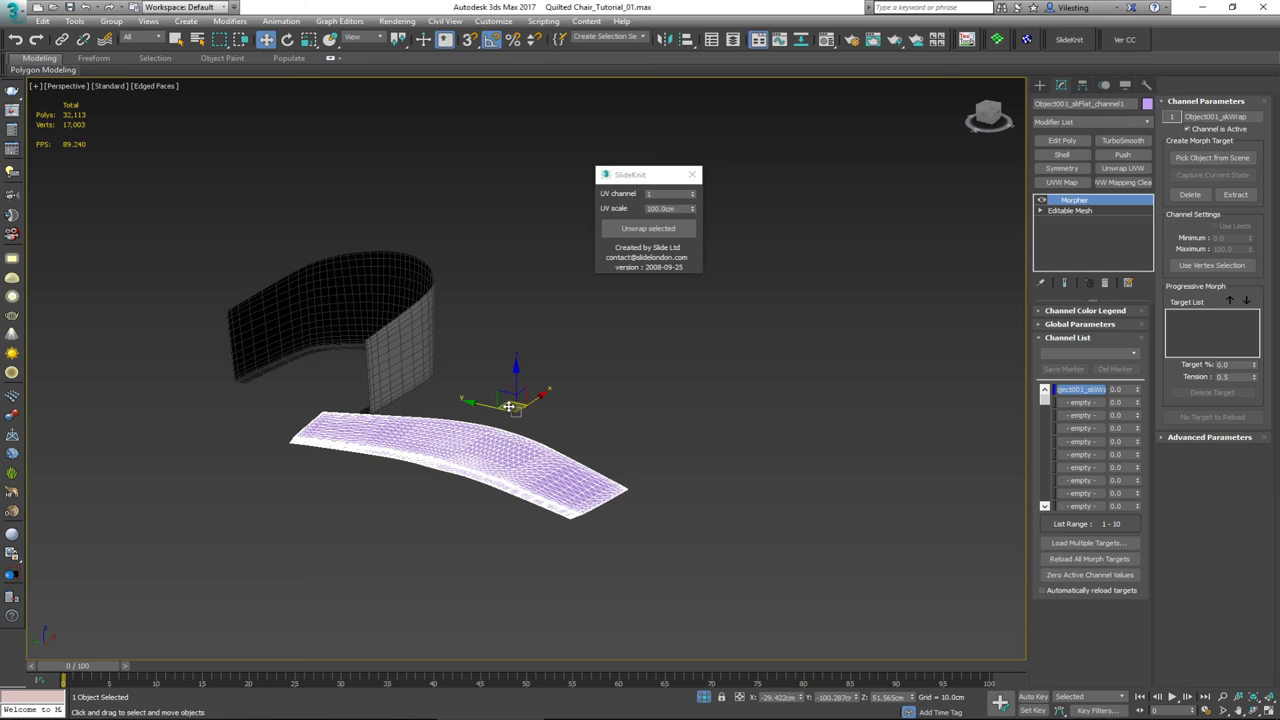
pyautogui.moveTo(512, 405); pyautogui.dragTo(780, 388)
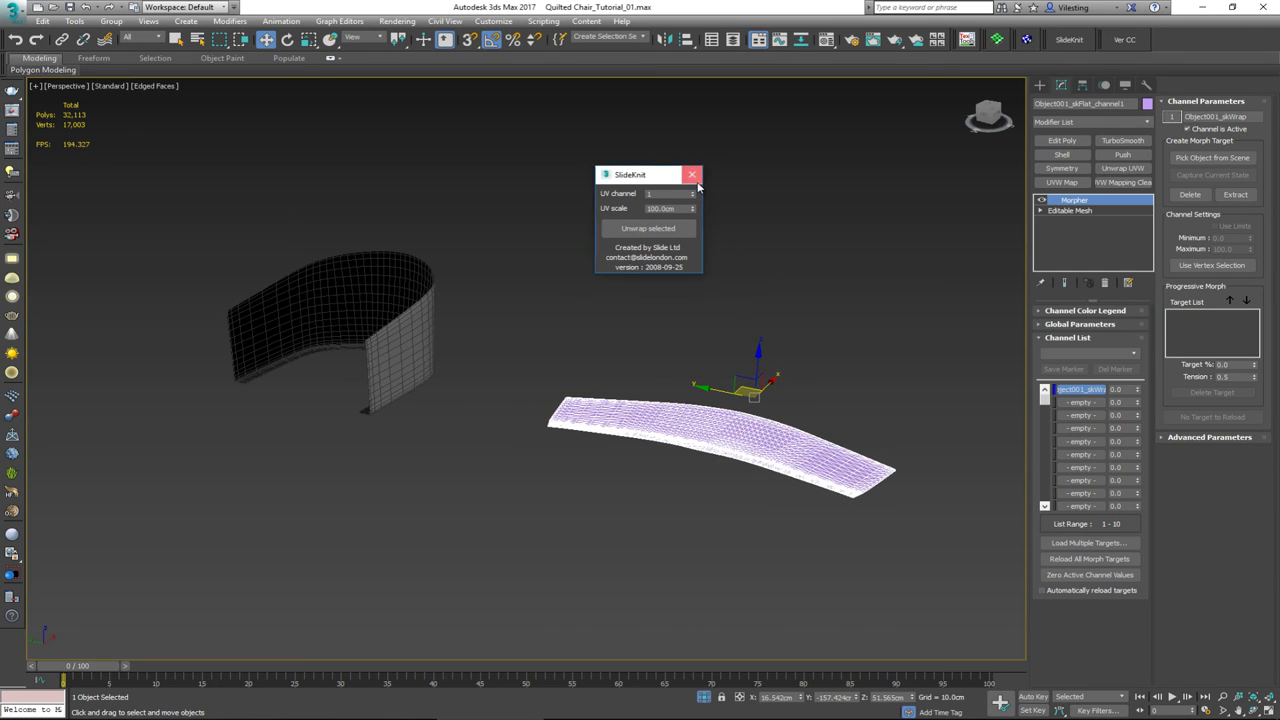
pyautogui.click(692, 175)
pyautogui.click(654, 339)
# - Exit isolation to bring back the whole chair and compare it and the flat strip with the quilted reference photos
pyautogui.keyDown('alt'); pyautogui.moveTo(654, 339); pyautogui.dragTo(549, 385, button='middle'); pyautogui.keyUp('alt')
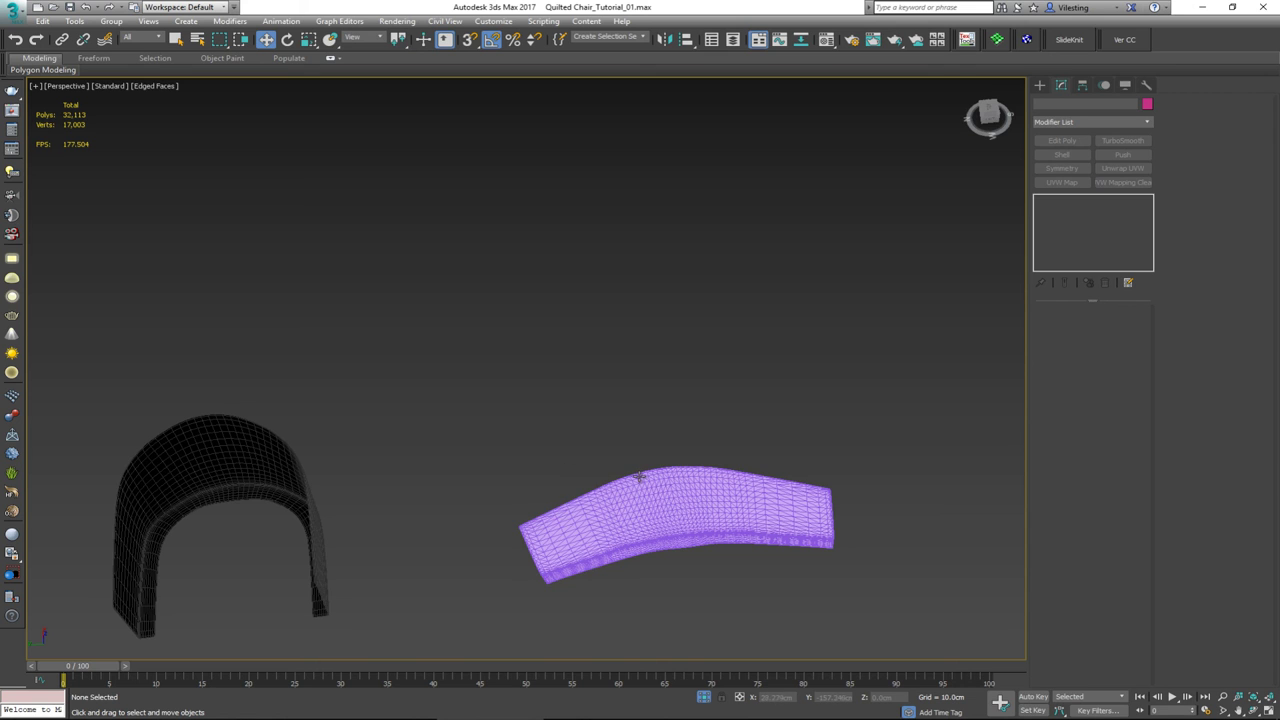
pyautogui.keyDown('alt'); pyautogui.moveTo(639, 476); pyautogui.dragTo(532, 422, button='middle'); pyautogui.keyUp('alt')
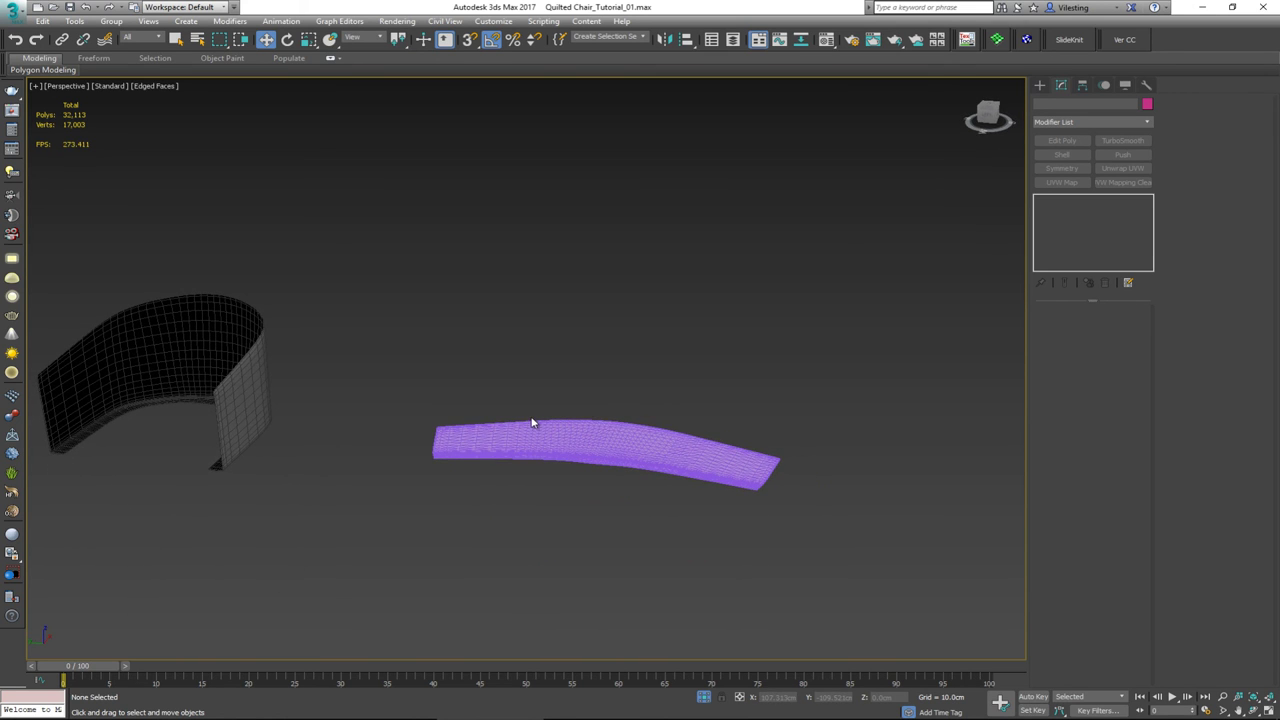
pyautogui.keyDown('alt'); pyautogui.moveTo(259, 381); pyautogui.dragTo(328, 338, button='middle'); pyautogui.keyUp('alt')
pyautogui.scroll(5, 299, 343)
pyautogui.rightClick(600, 356)
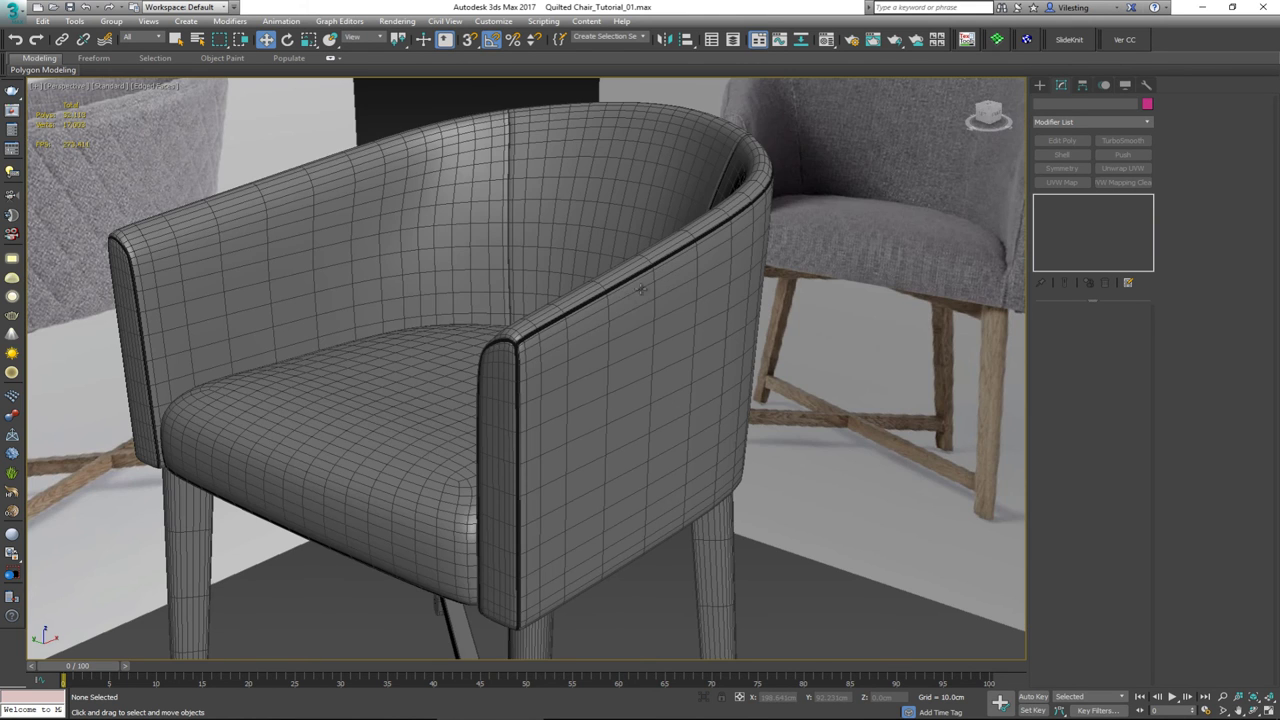
pyautogui.moveTo(598, 335); pyautogui.dragTo(512, 257, button='middle')
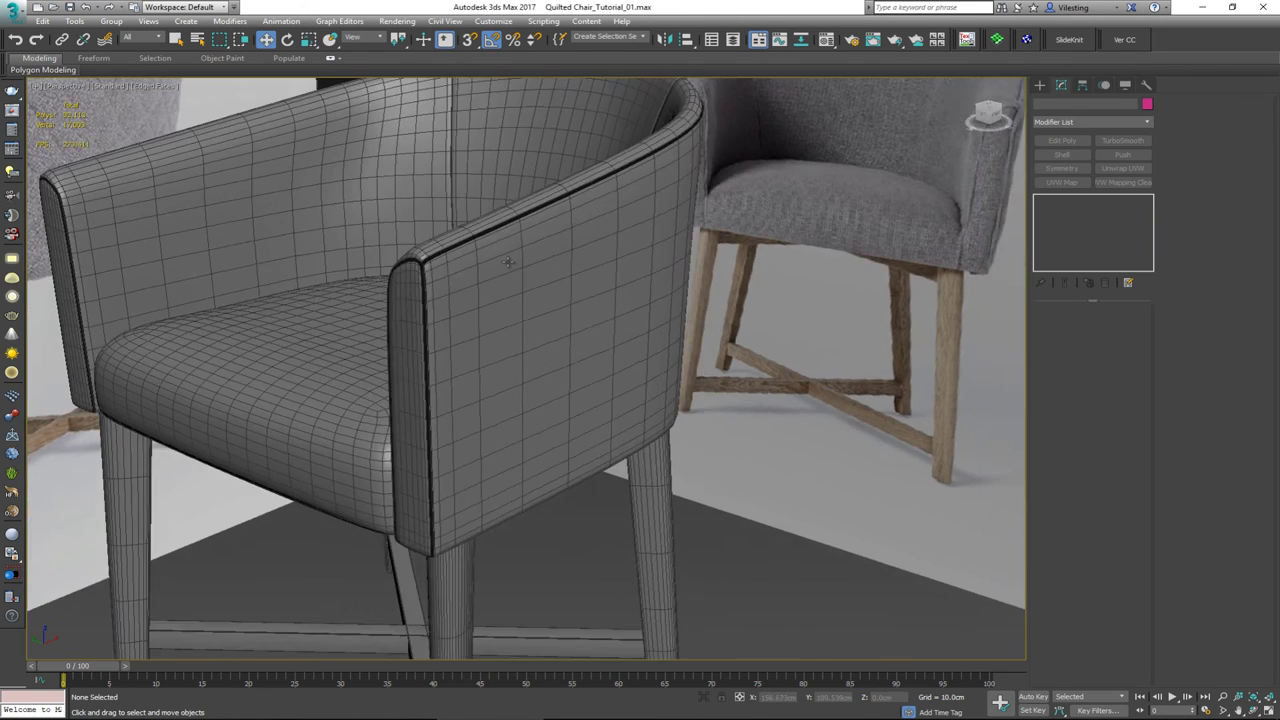
pyautogui.scroll(-10, 540, 285)
pyautogui.scroll(6, 542, 291)
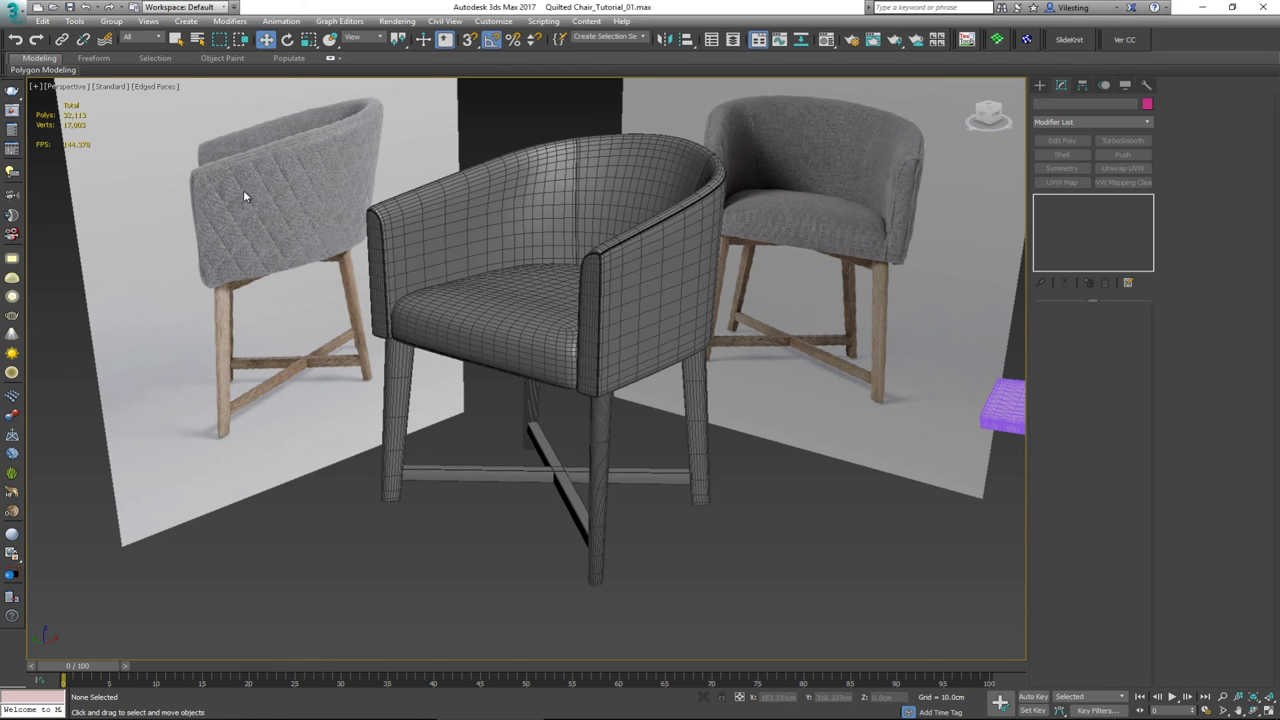
pyautogui.scroll(-3, 680, 315)
pyautogui.moveTo(680, 315); pyautogui.dragTo(444, 317, button='middle')
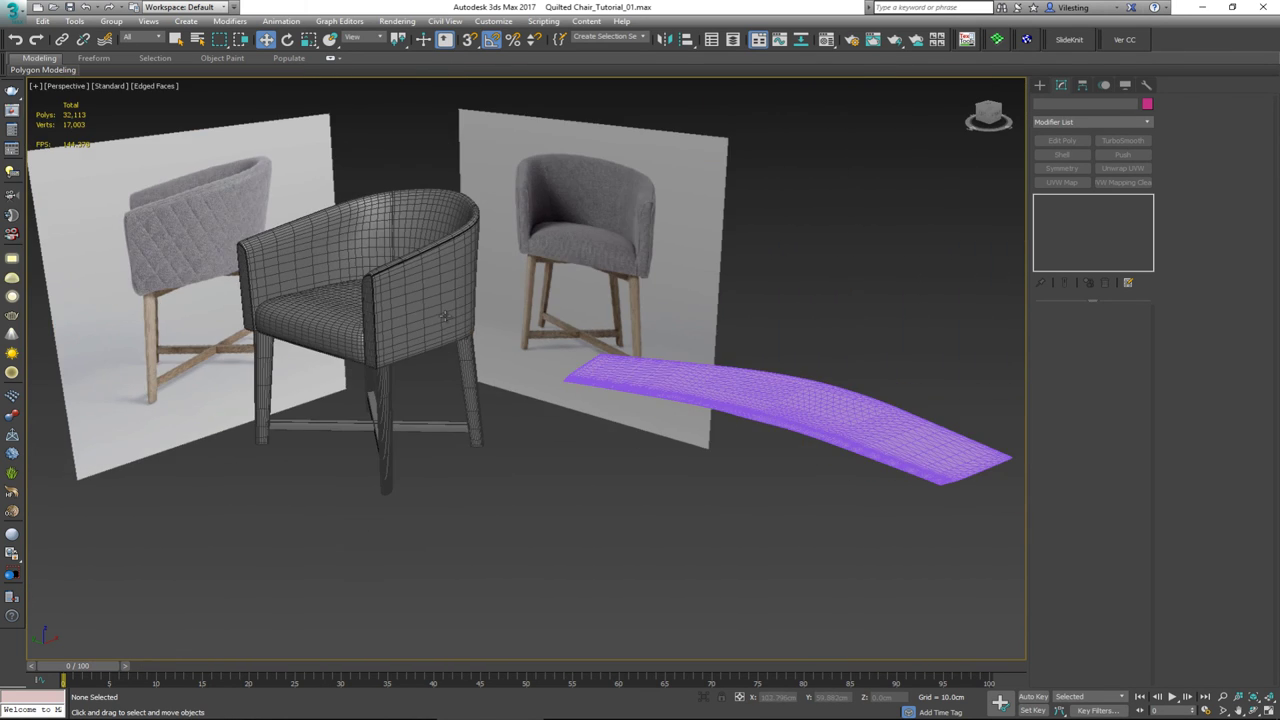
# - Draw a small plane of about 3 x 3.2 cm in the Top view, just off the purple flat mesh's upper end
pyautogui.hotkey('alt', 'w')
pyautogui.moveTo(717, 291); pyautogui.dragTo(528, 285, button='middle')
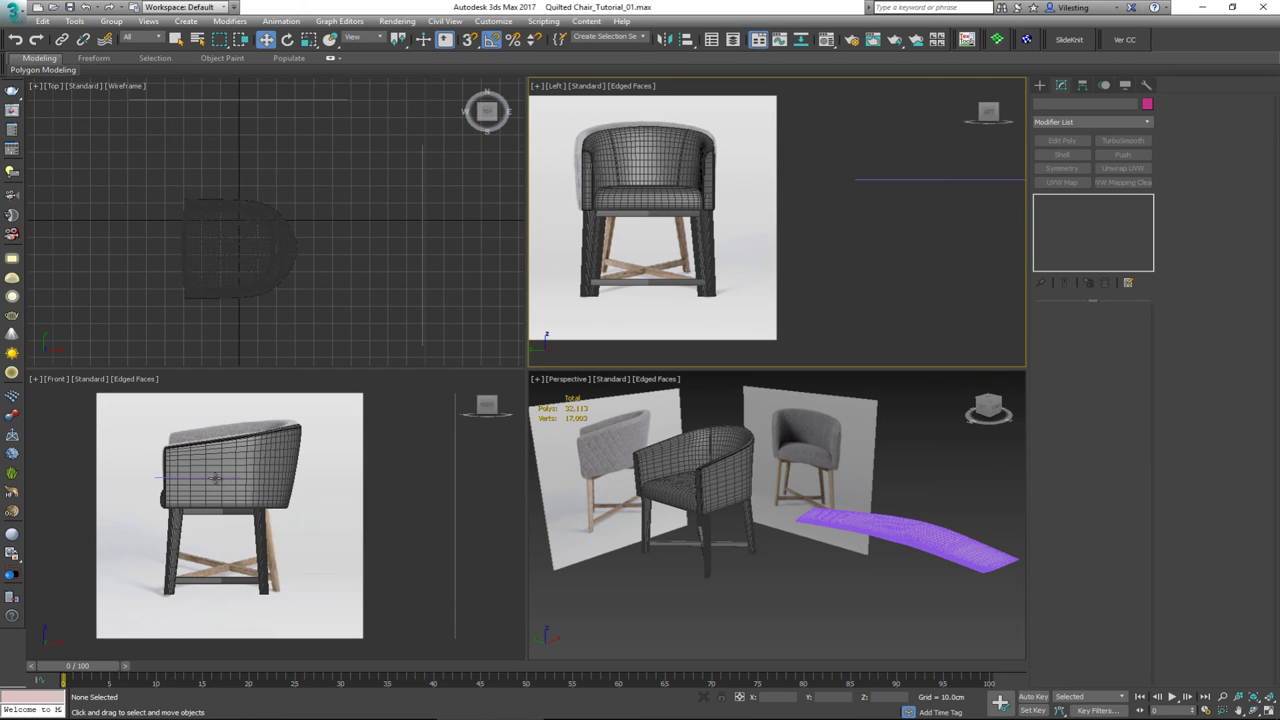
pyautogui.middleClick(215, 478)
pyautogui.moveTo(274, 217); pyautogui.dragTo(278, 197, button='middle')
pyautogui.moveTo(276, 297); pyautogui.dragTo(305, 168, button='middle')
pyautogui.hotkey('alt', 'w')
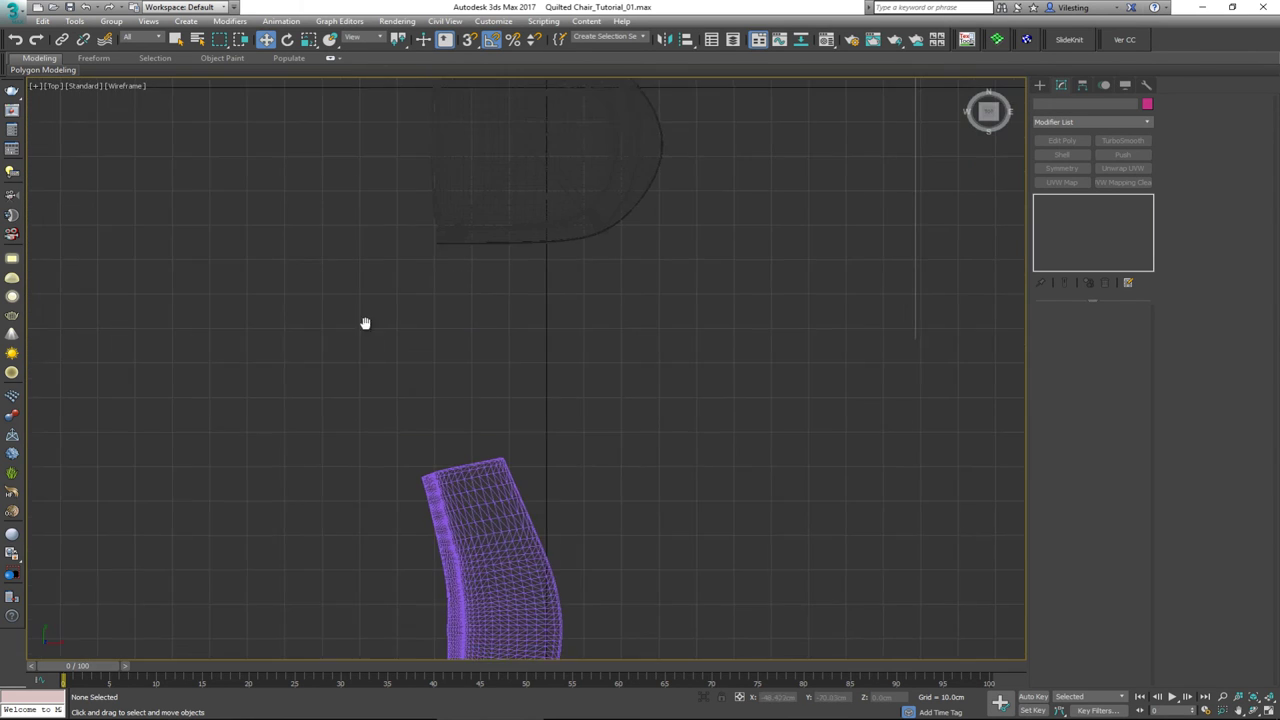
pyautogui.moveTo(366, 323); pyautogui.dragTo(348, 262, button='middle')
pyautogui.scroll(2, 450, 329)
pyautogui.scroll(3, 450, 328)
pyautogui.moveTo(460, 408); pyautogui.dragTo(457, 307, button='middle')
pyautogui.rightClick(421, 299)
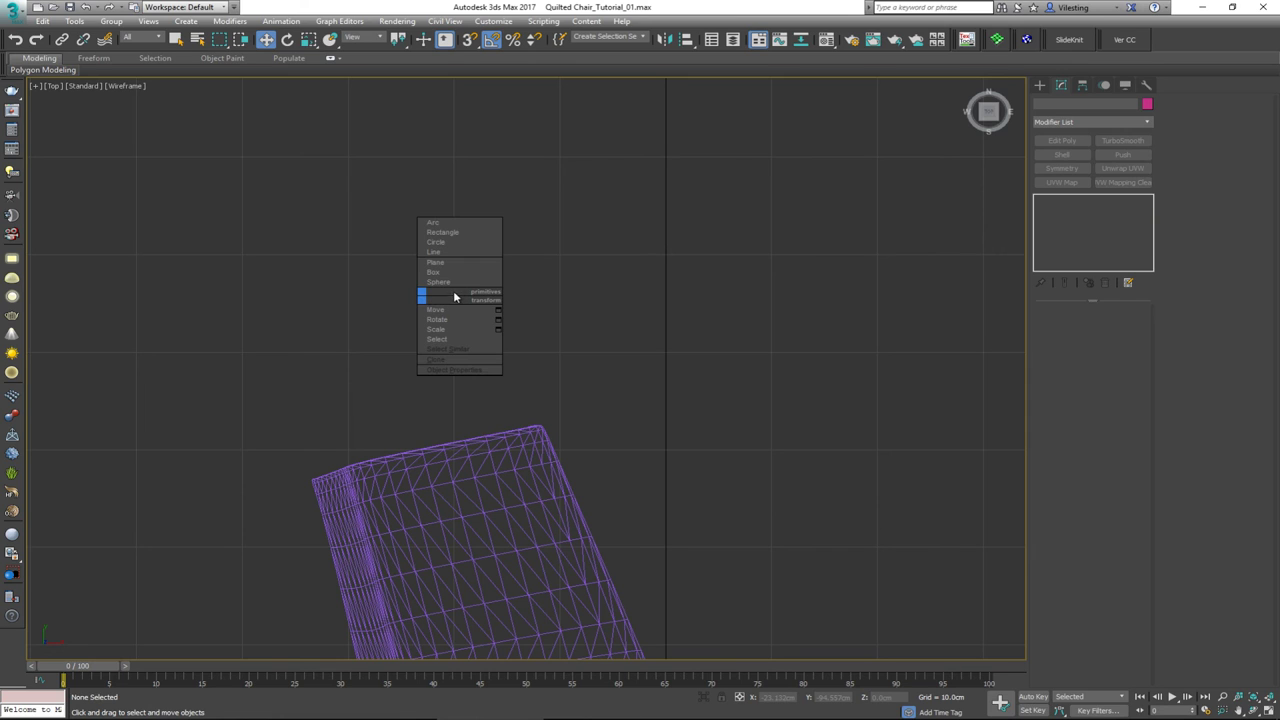
pyautogui.click(457, 263)
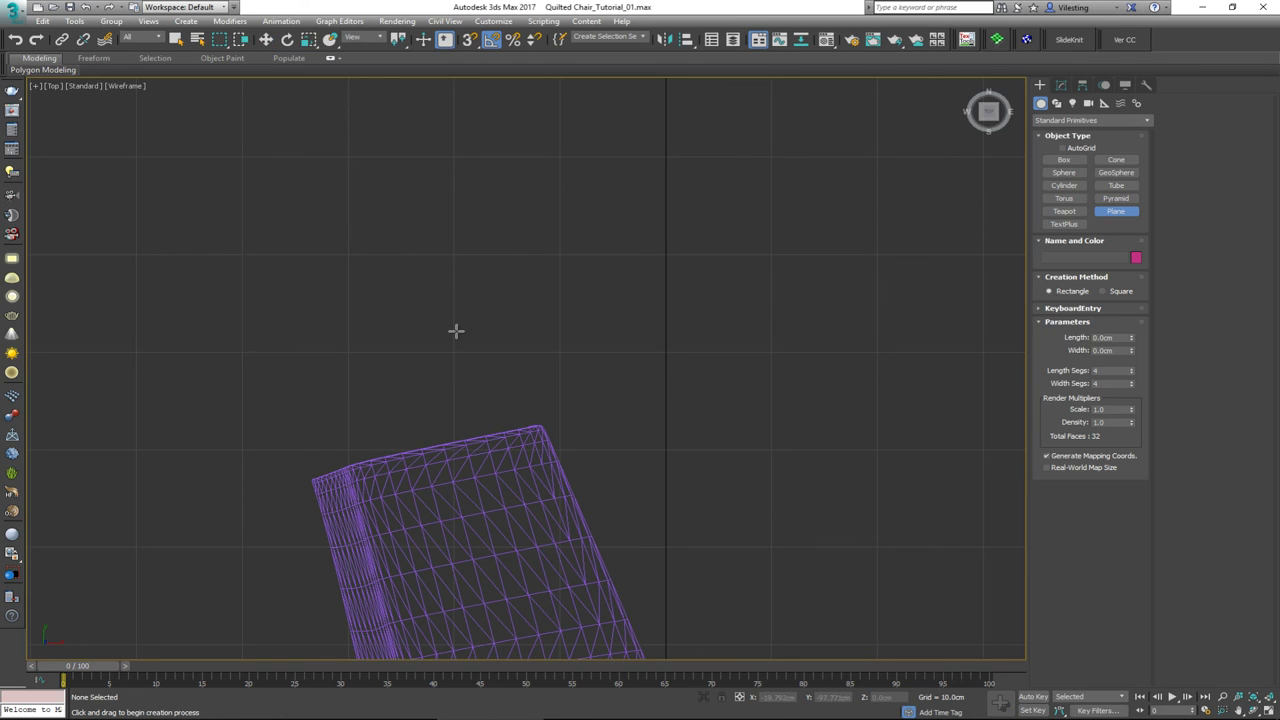
pyautogui.moveTo(454, 331); pyautogui.dragTo(488, 360)
# - Set the plane's length and width to 2.5 cm each and finish creating it
pyautogui.click(1124, 339)
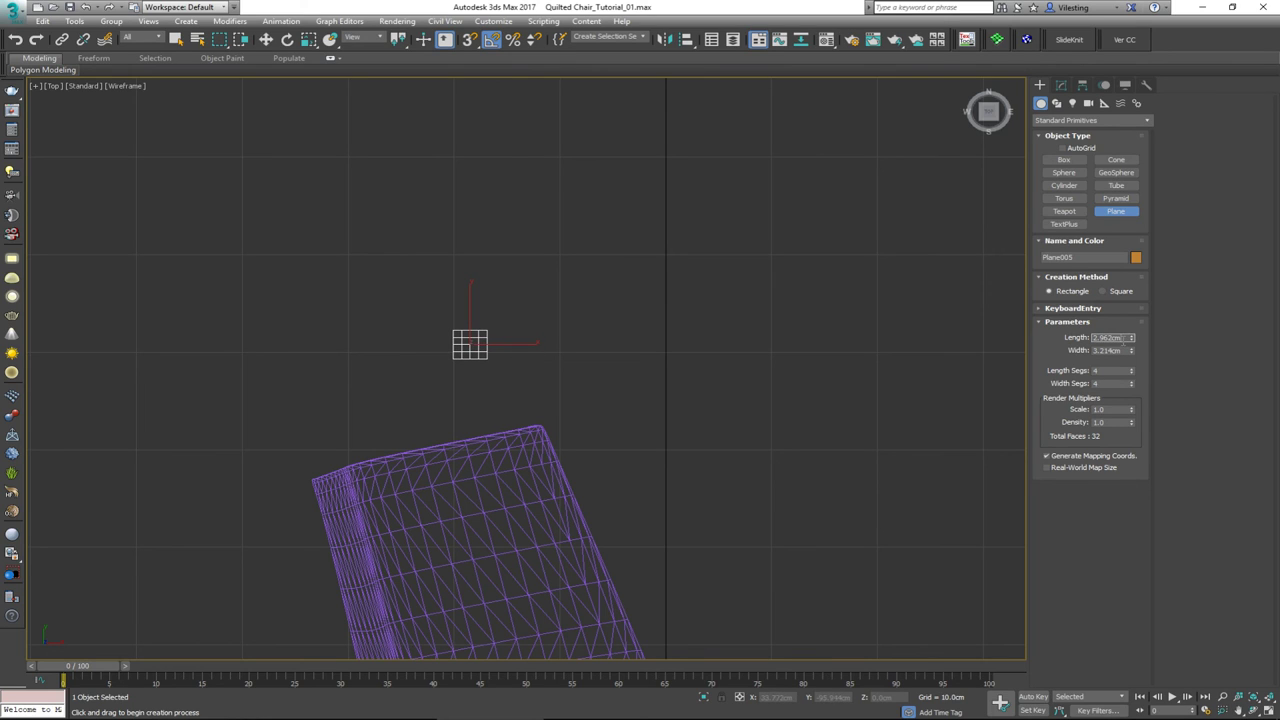
pyautogui.press('Tab')
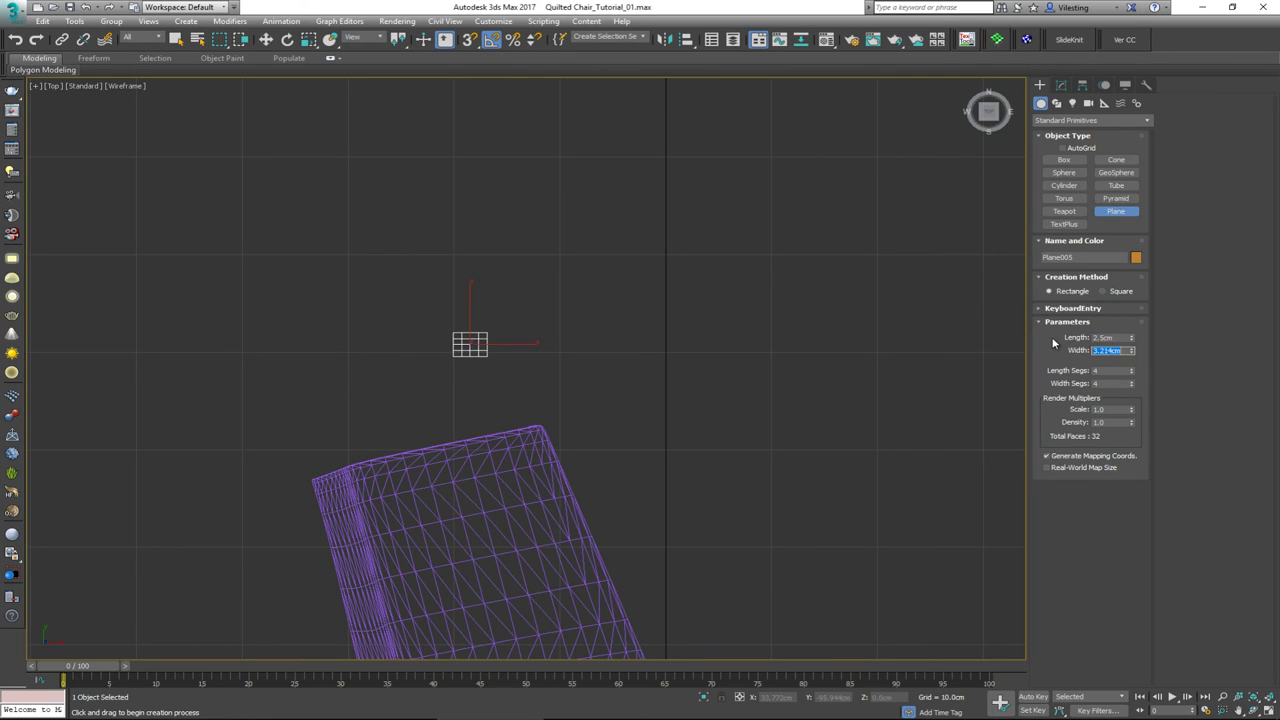
pyautogui.write('2.5')
pyautogui.press('Return')
pyautogui.press('w')
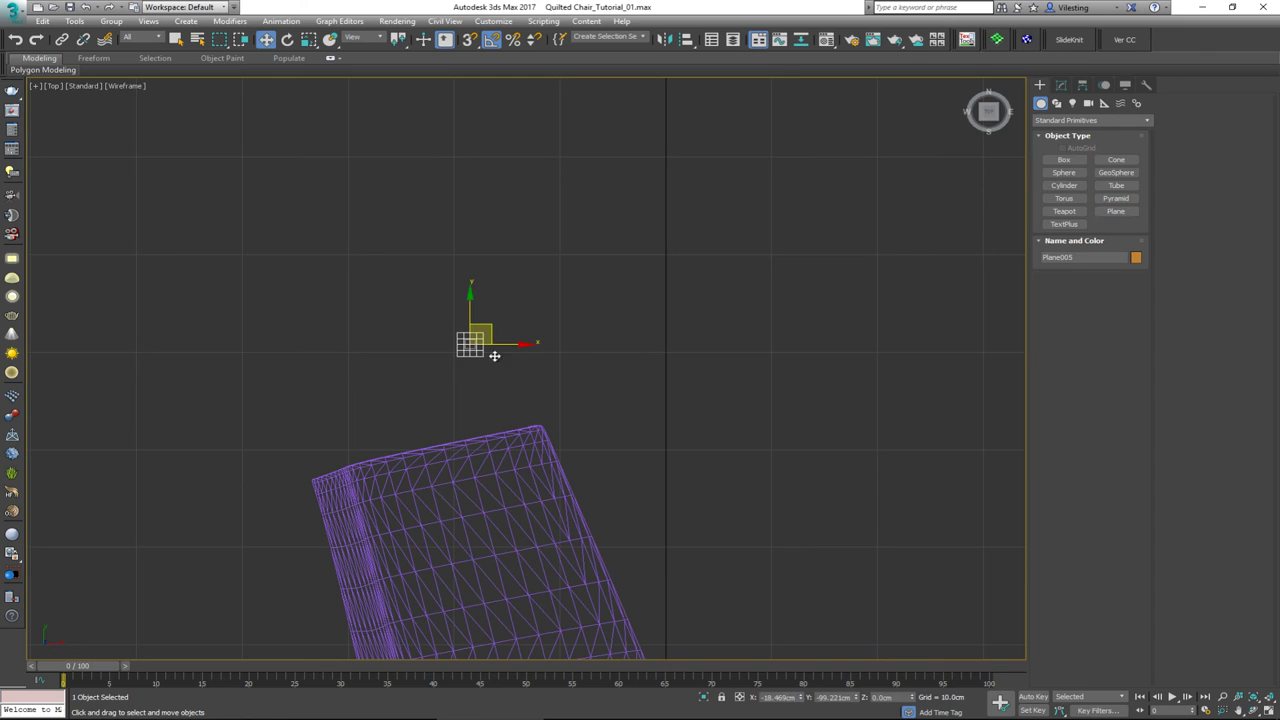
# - Reduce the plane to 2 length segments and 2 width segments
pyautogui.click(1061, 87)
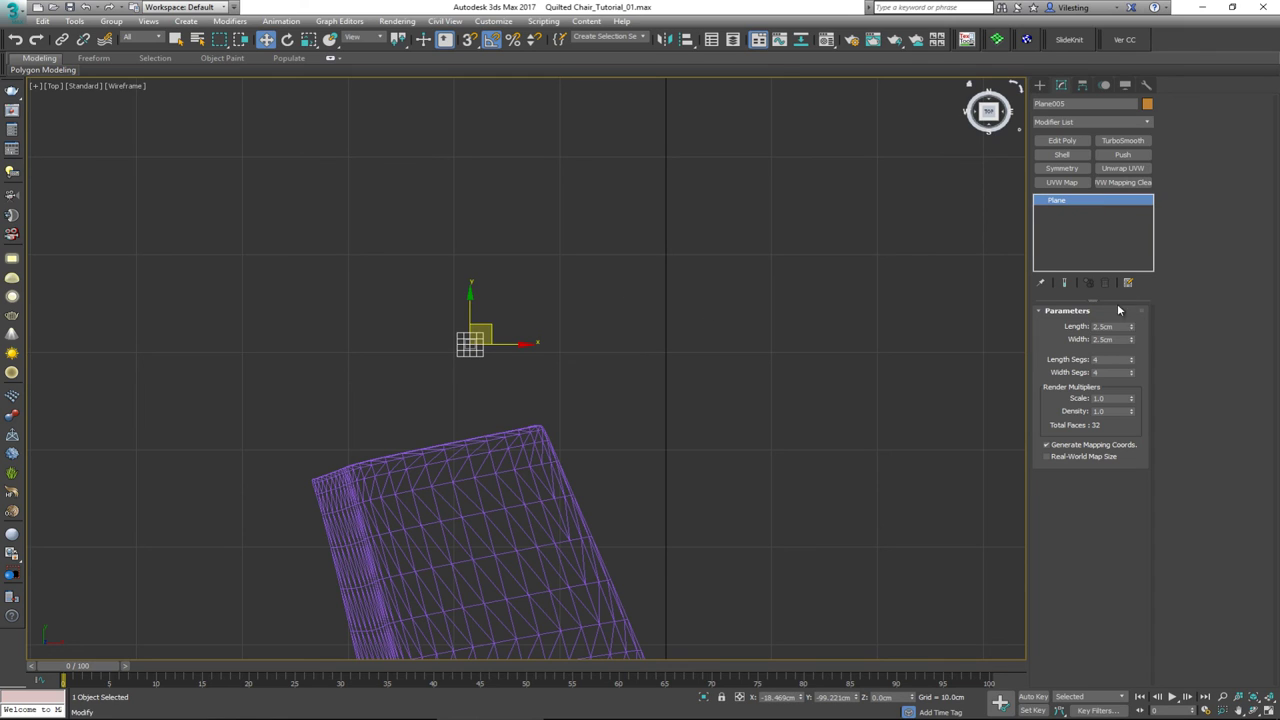
pyautogui.click(1132, 358)
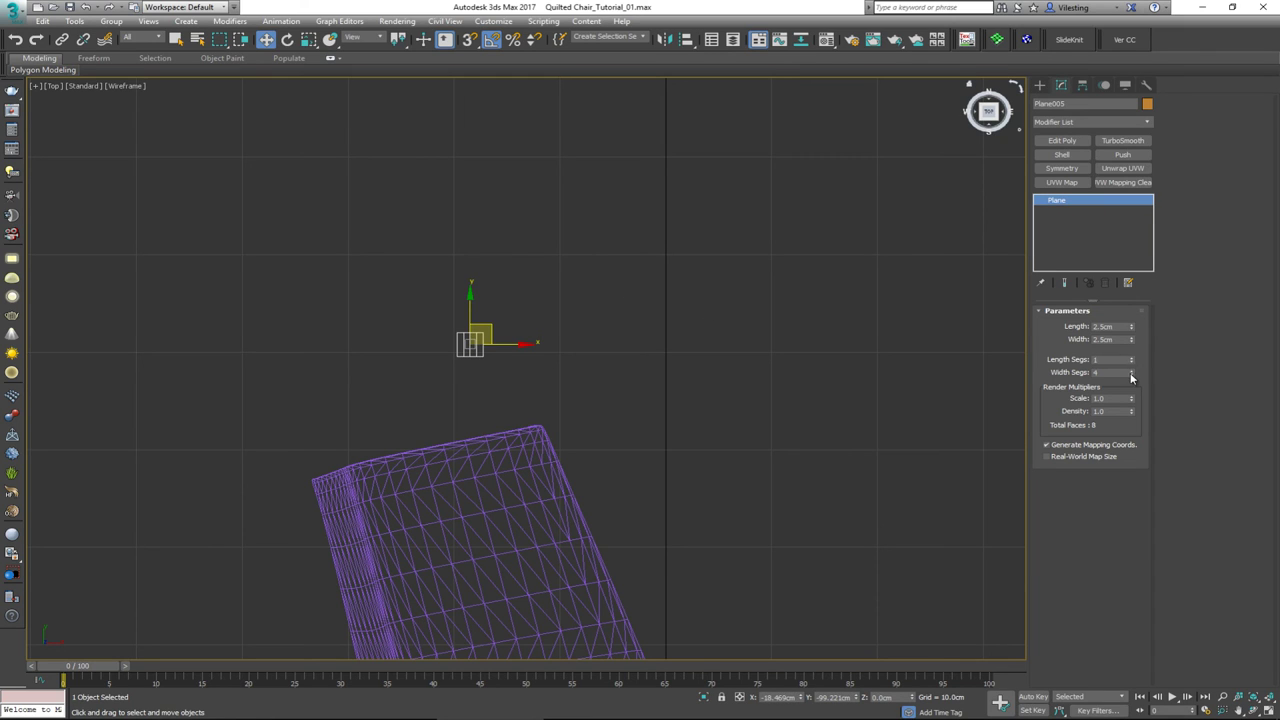
pyautogui.rightClick(1131, 374)
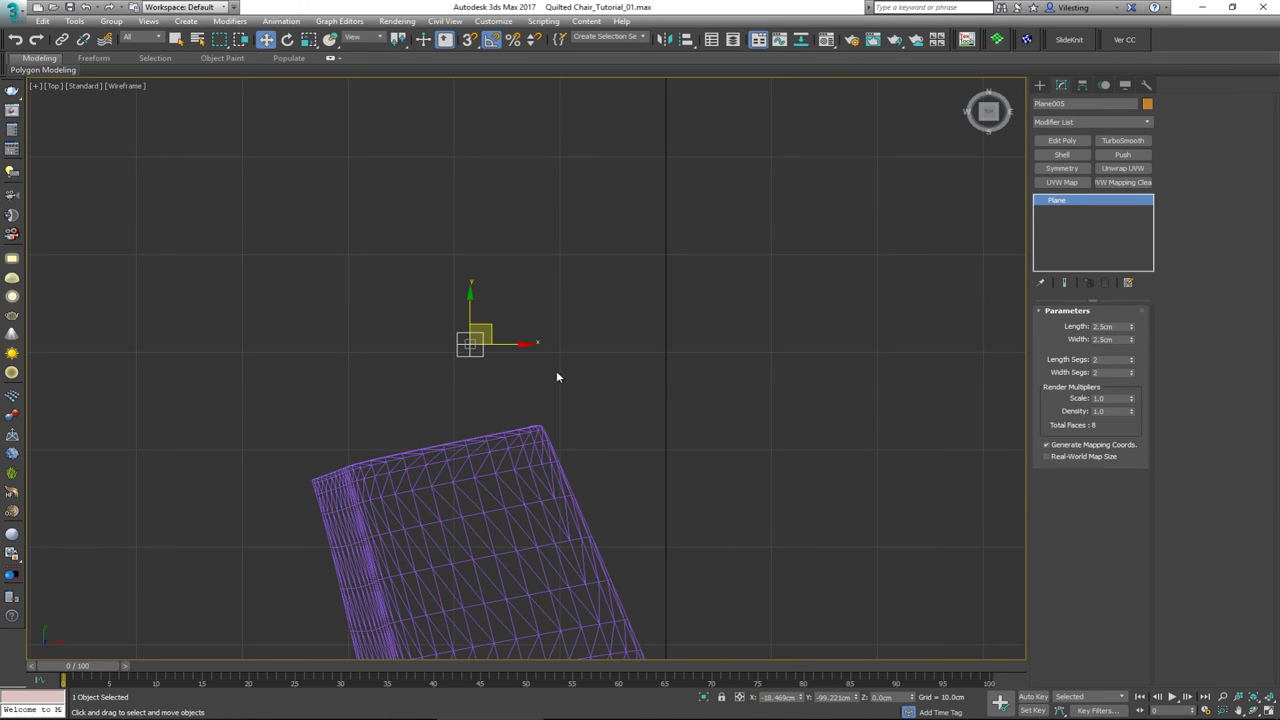
pyautogui.scroll(5, 471, 345)
pyautogui.scroll(-2, 471, 345)
# - Add an Edit Poly modifier to the small plane and raise it vertically to the height of the purple flat mesh
pyautogui.hotkey('alt', 'w')
pyautogui.middleClick(735, 446)
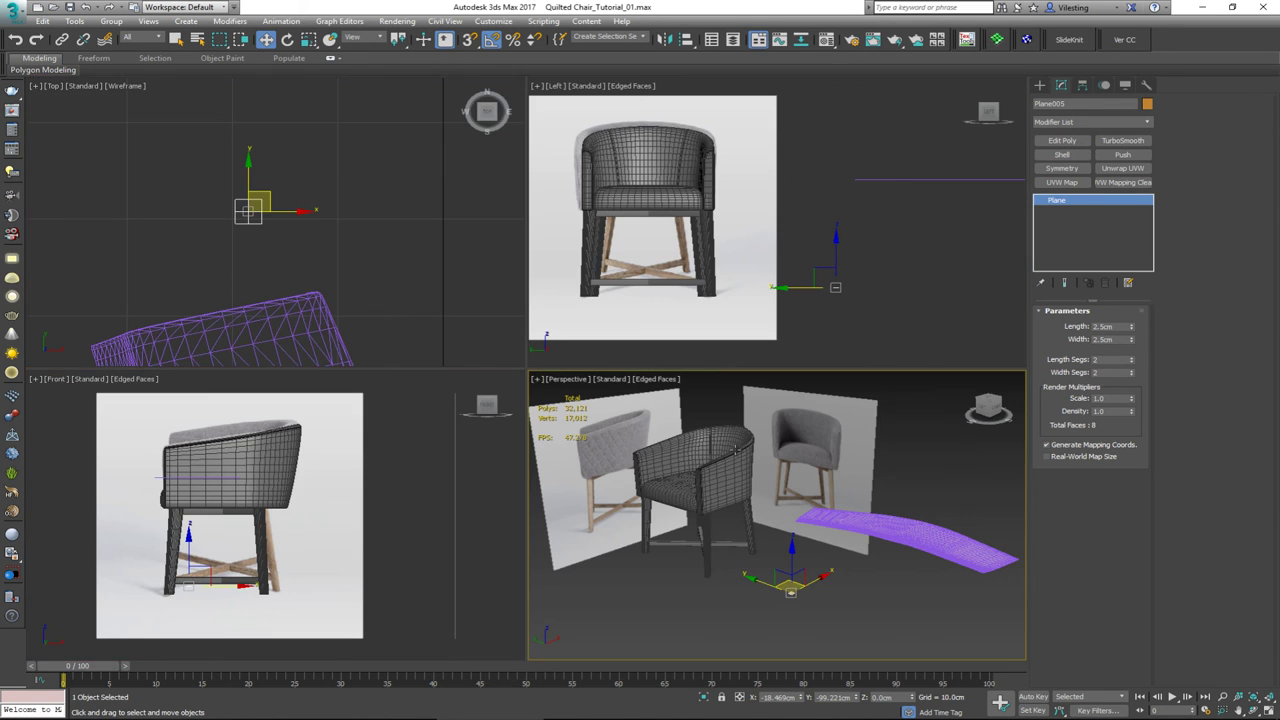
pyautogui.hotkey('alt', 'w')
pyautogui.keyDown('alt'); pyautogui.moveTo(663, 431); pyautogui.dragTo(718, 469, button='middle'); pyautogui.keyUp('alt')
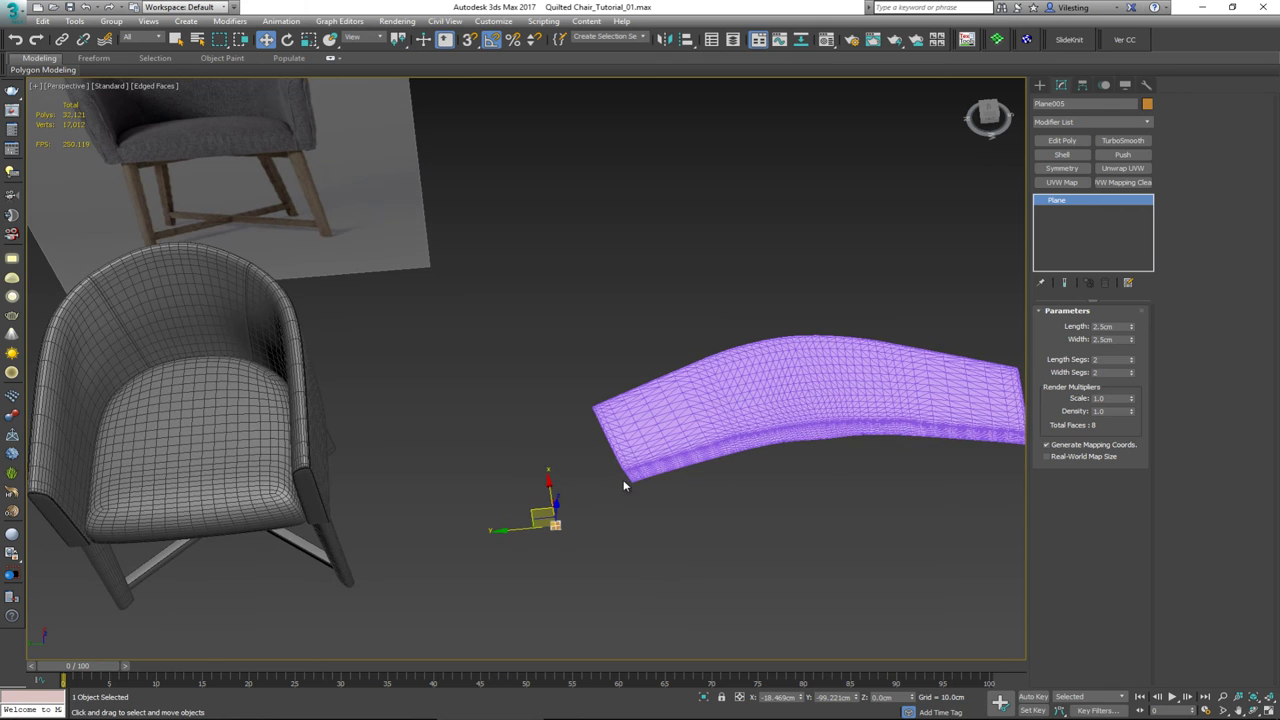
pyautogui.moveTo(625, 483); pyautogui.dragTo(644, 380, button='middle')
pyautogui.click(1065, 142)
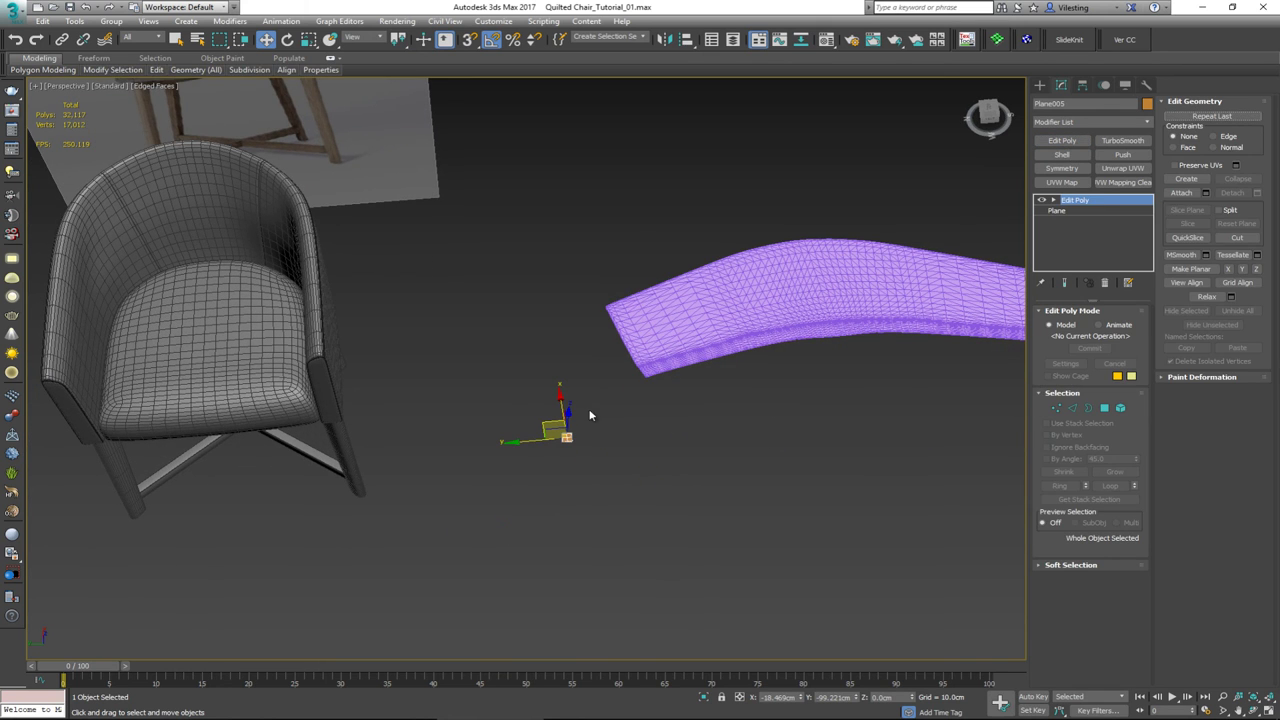
pyautogui.keyDown('alt'); pyautogui.moveTo(581, 423); pyautogui.dragTo(611, 415, button='middle'); pyautogui.keyUp('alt')
pyautogui.moveTo(569, 420); pyautogui.dragTo(662, 326)
pyautogui.press('s')
pyautogui.keyDown('alt'); pyautogui.moveTo(662, 375); pyautogui.dragTo(642, 315, button='middle'); pyautogui.keyUp('alt')
pyautogui.scroll(6, 586, 323)
pyautogui.scroll(8, 574, 300)
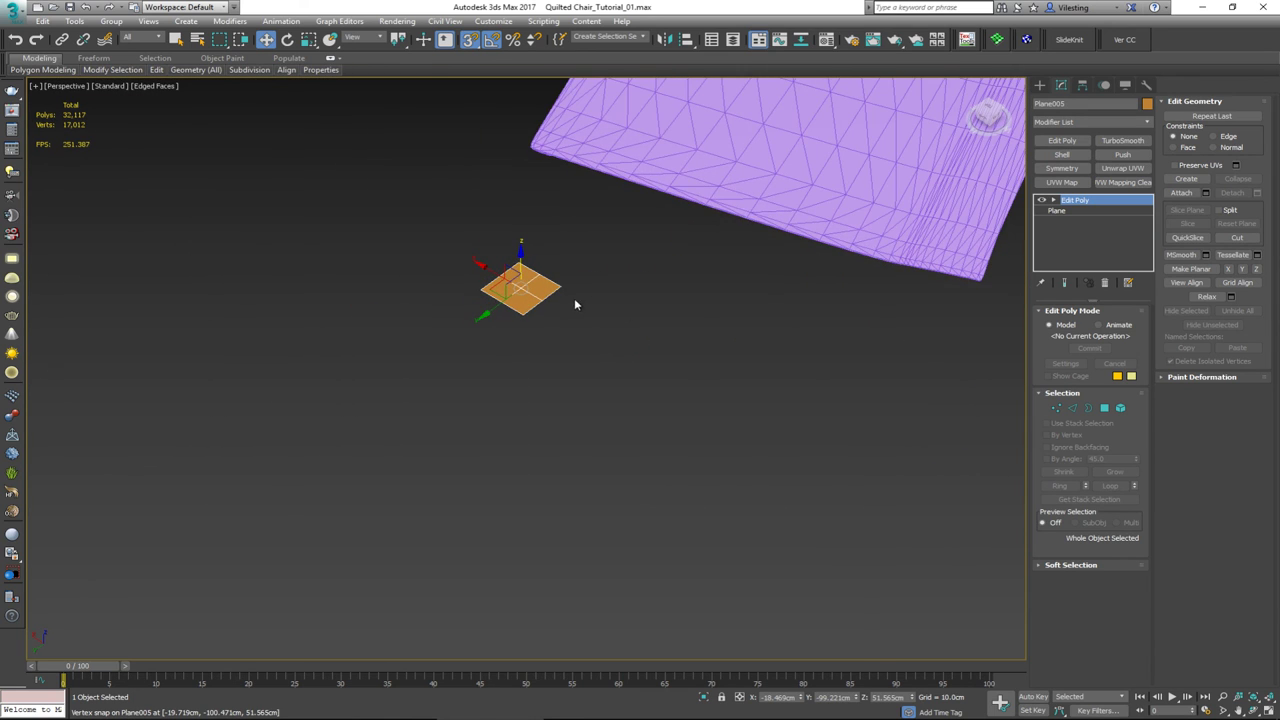
# - Chamfer one of the plane's middle edge loops by 0.1 cm with 2 segments
pyautogui.press('2')
pyautogui.doubleClick(499, 293)
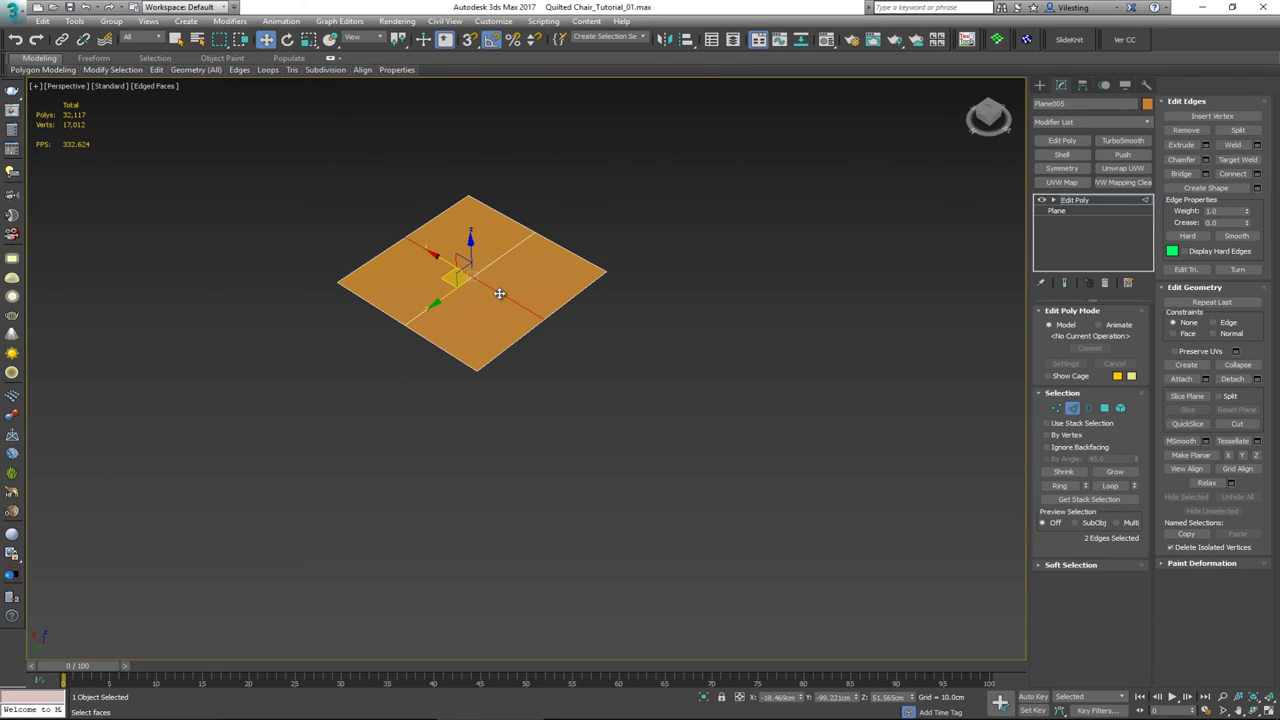
pyautogui.moveTo(499, 293); pyautogui.dragTo(515, 299, button='middle')
pyautogui.click(1205, 159)
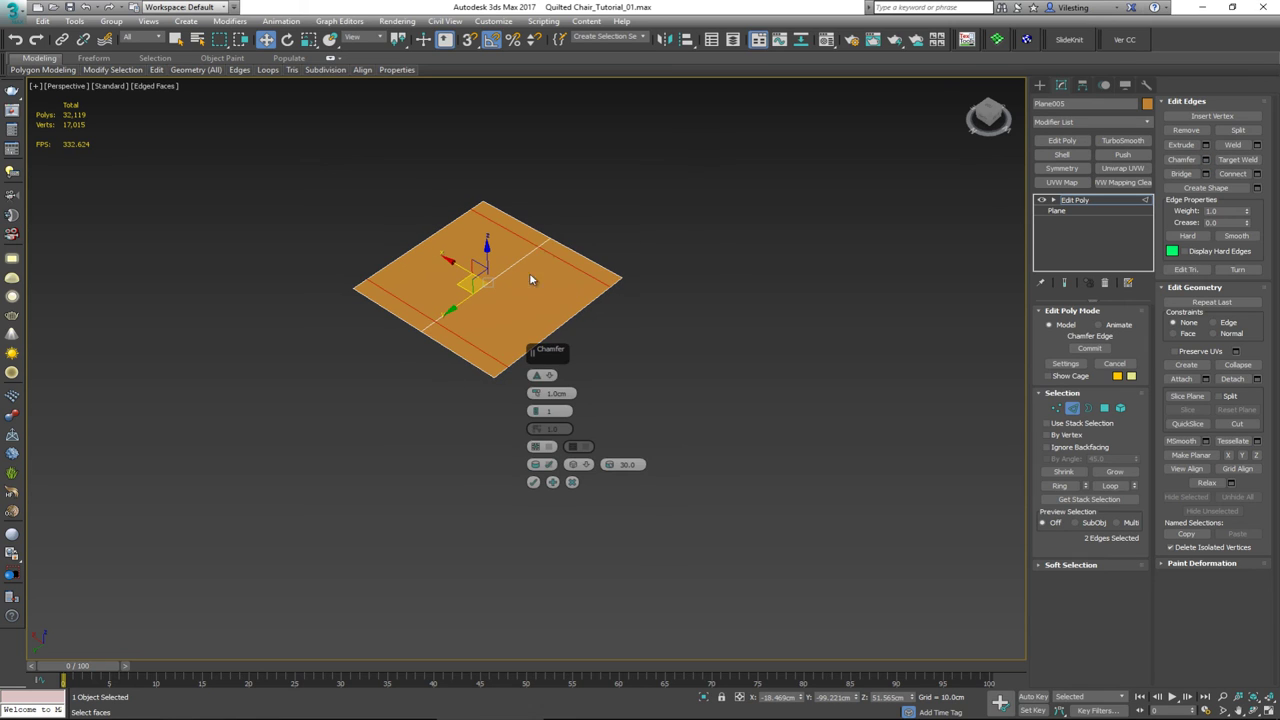
pyautogui.scroll(4, 531, 280)
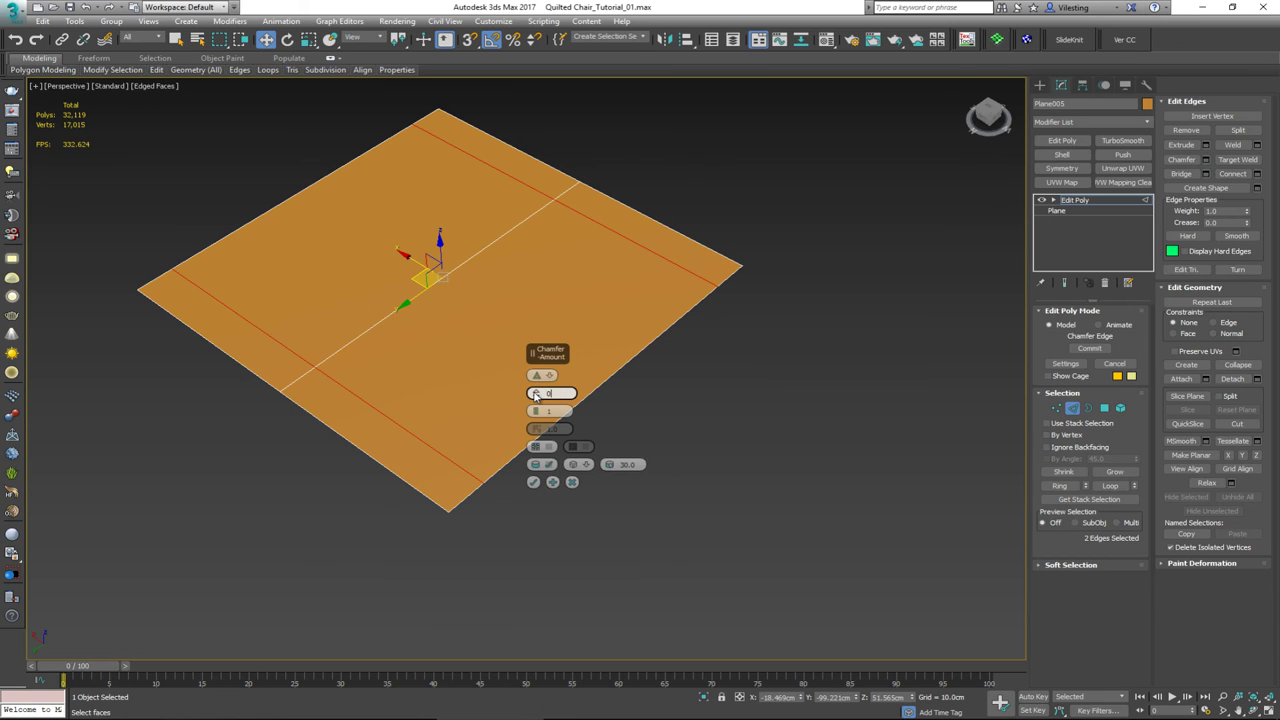
pyautogui.click(535, 396)
pyautogui.write('0.1')
pyautogui.press('Return')
pyautogui.click(536, 412)
pyautogui.write('2')
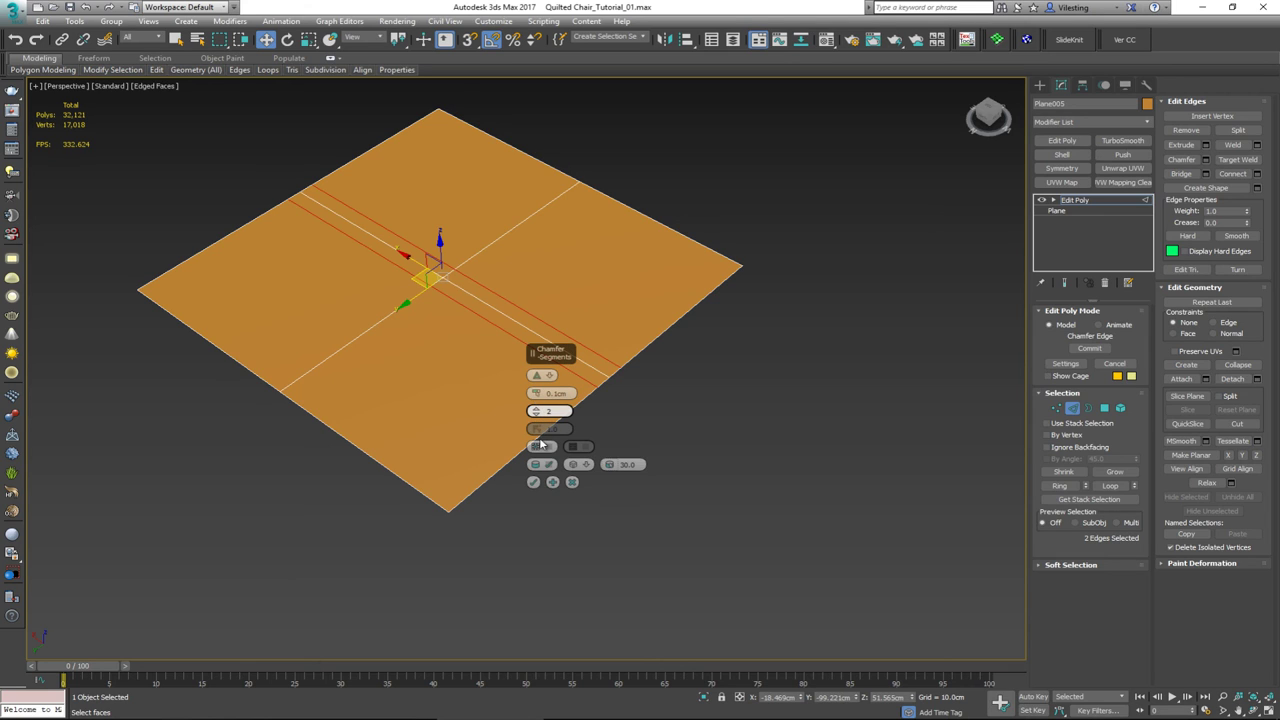
pyautogui.press('Return')
pyautogui.click(532, 482)
# - Chamfer the crossing middle edge loop with the same 0.1 cm amount and 2 segments
pyautogui.click(394, 314)
pyautogui.doubleClick(394, 314)
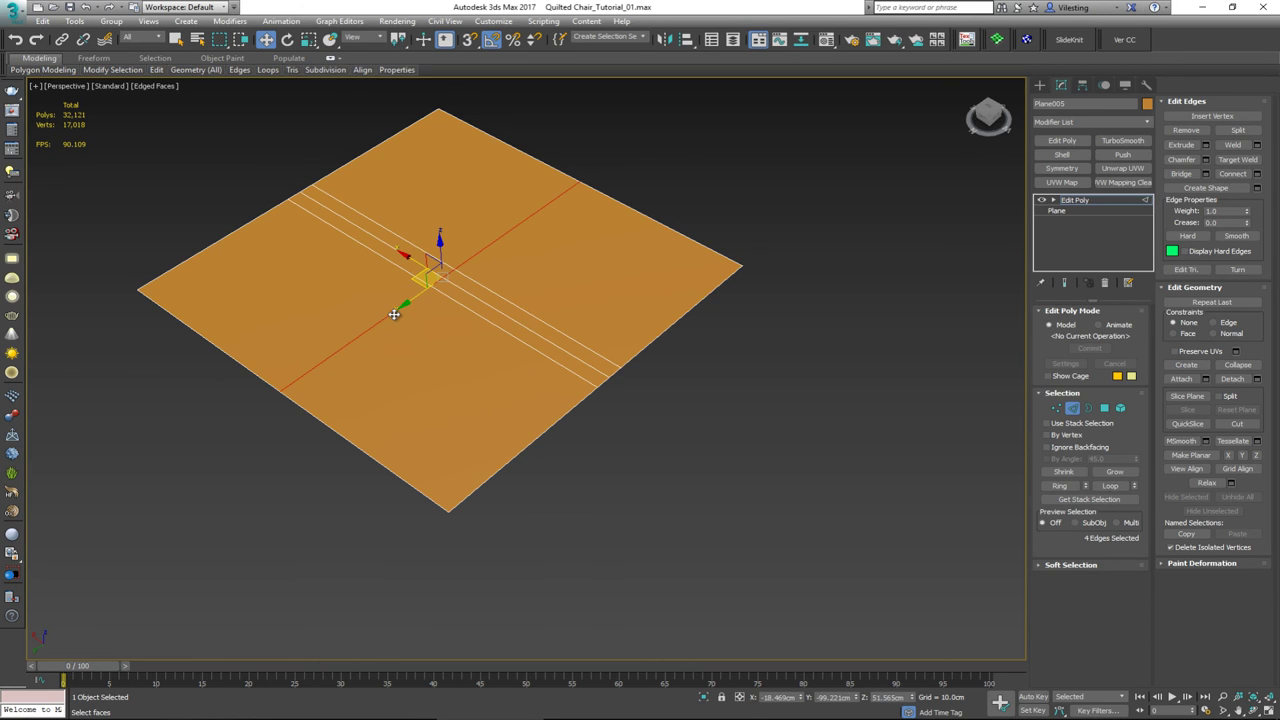
pyautogui.click(1205, 160)
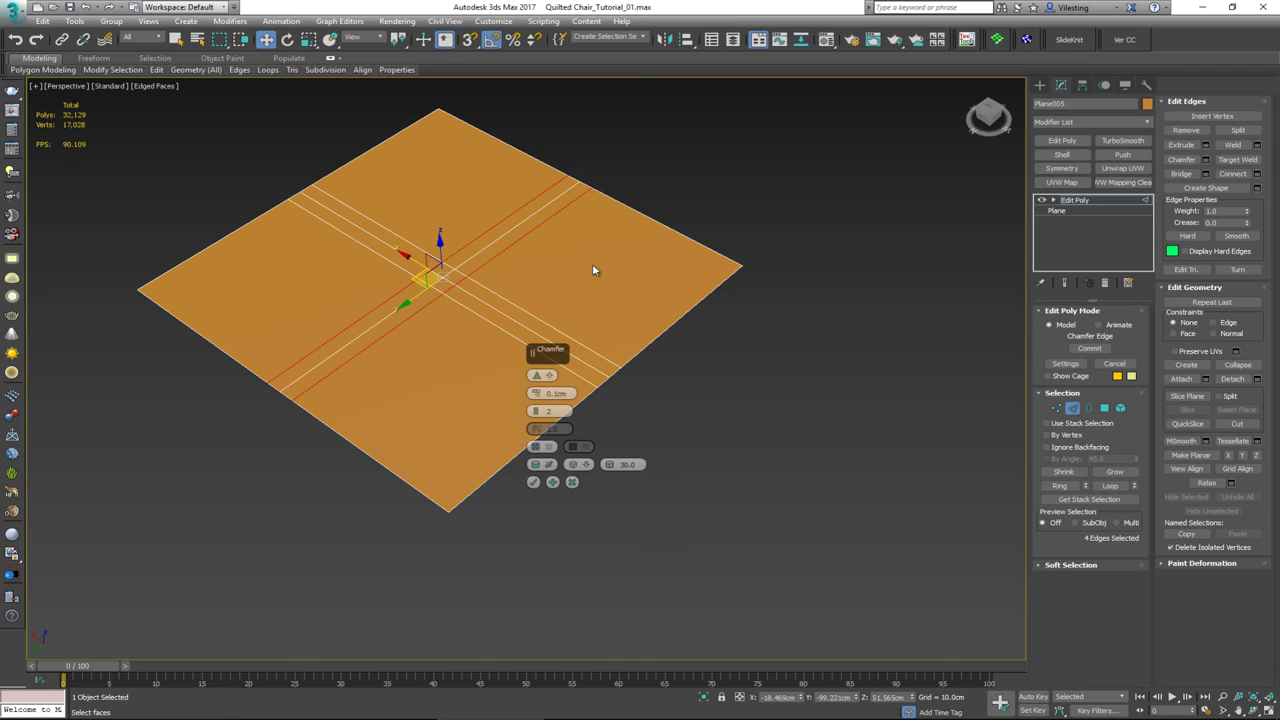
pyautogui.click(537, 484)
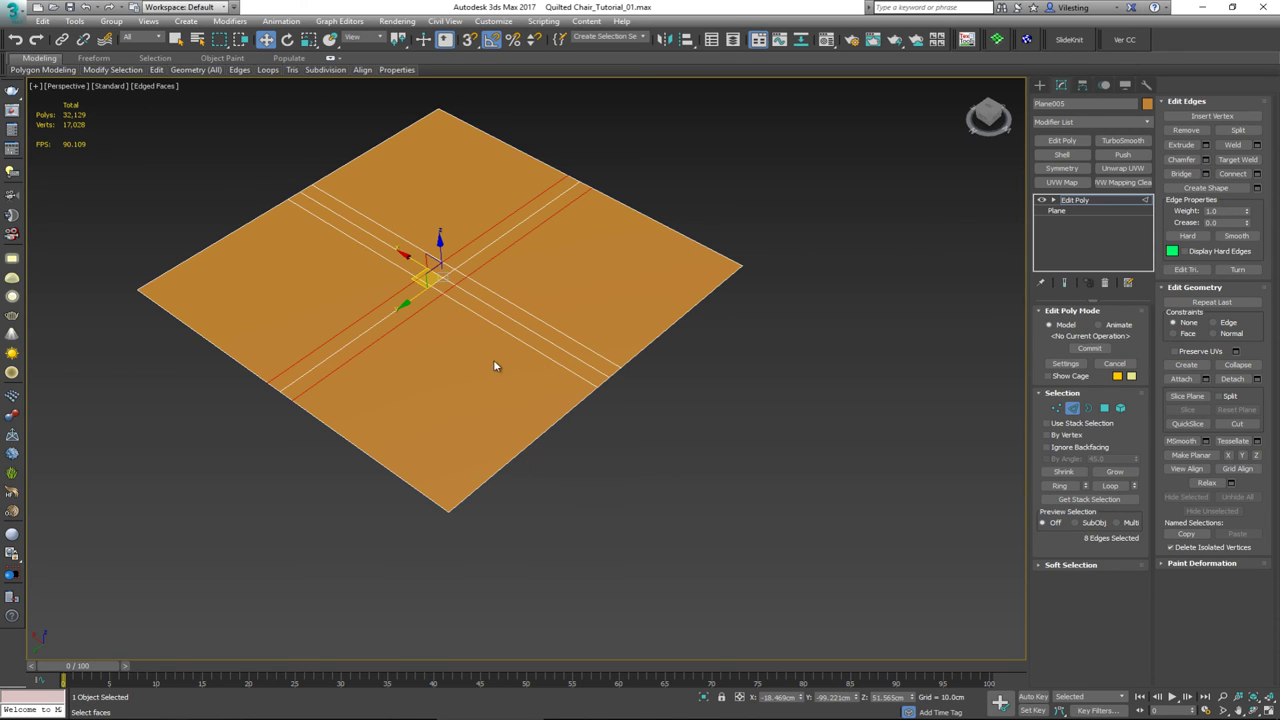
# - Select the centre edge loops of both chamfered bands and lower them about 0.09 cm to form crossing stitch grooves
pyautogui.doubleClick(467, 293)
pyautogui.keyDown('ctrl'); pyautogui.doubleClick(404, 302); pyautogui.keyUp('ctrl')
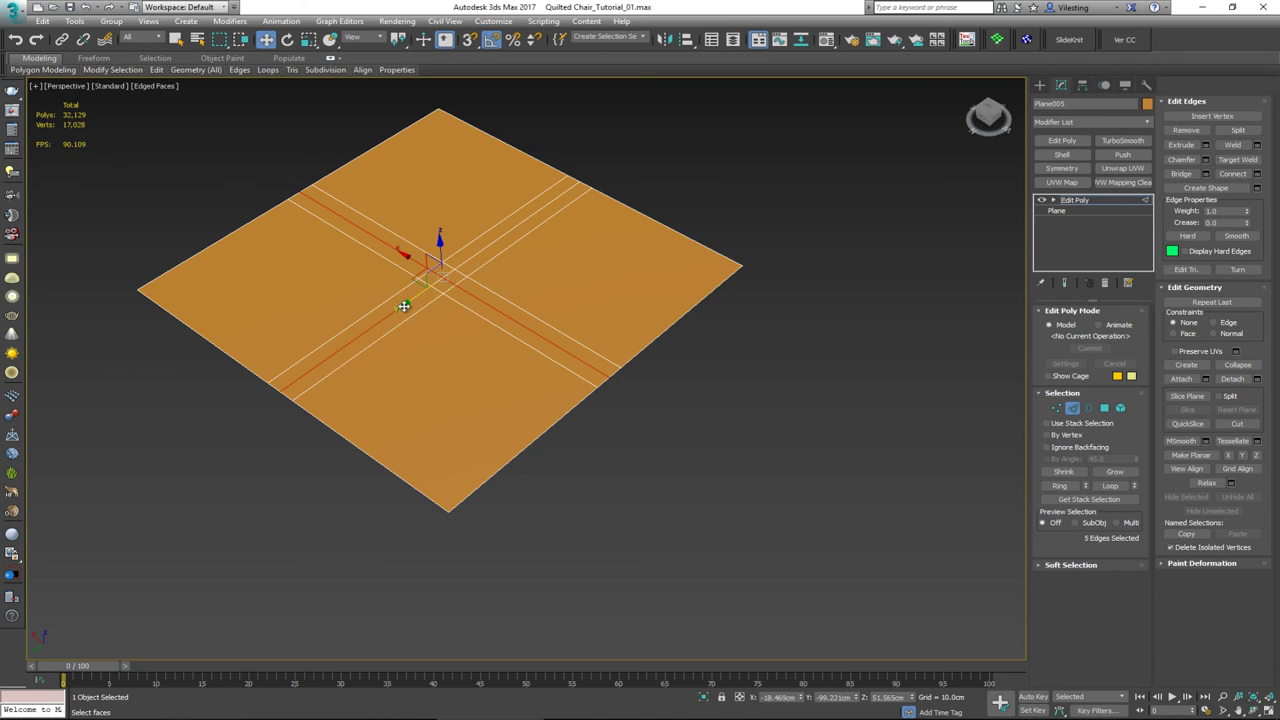
pyautogui.scroll(2, 454, 296)
pyautogui.keyDown('alt'); pyautogui.moveTo(454, 291); pyautogui.dragTo(436, 235, button='middle'); pyautogui.keyUp('alt')
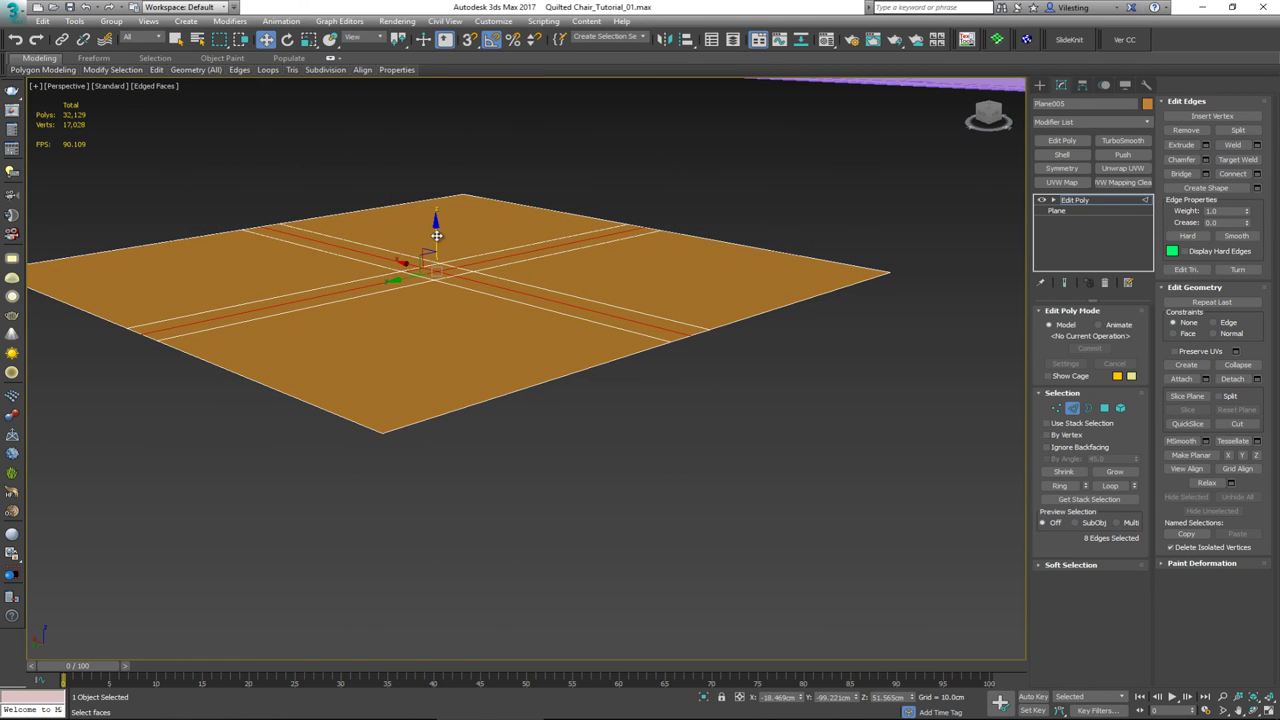
pyautogui.moveTo(436, 240); pyautogui.dragTo(436, 258)
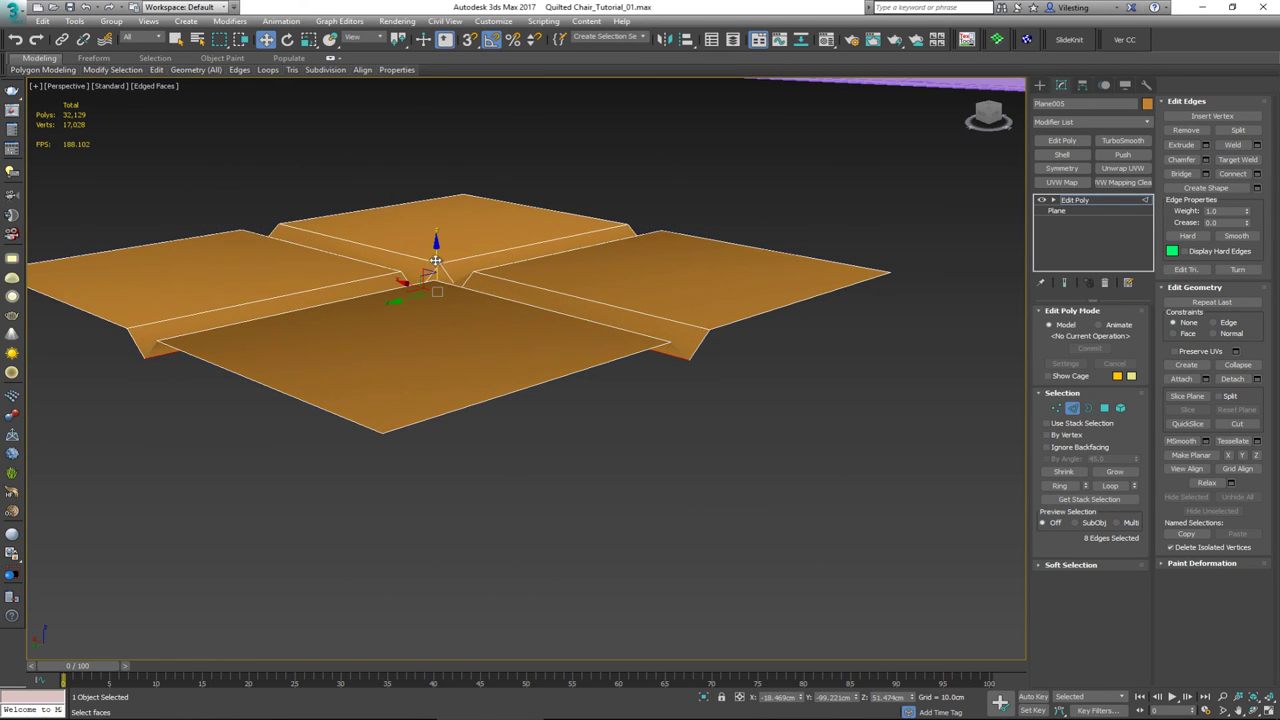
# - Select the plane's four outer corner vertices, raise them about 0.16 cm, and leave vertex editing
pyautogui.scroll(-3, 473, 275)
pyautogui.press('1')
pyautogui.moveTo(470, 207); pyautogui.dragTo(524, 247)
pyautogui.keyDown('ctrl'); pyautogui.moveTo(785, 281); pyautogui.dragTo(740, 330); pyautogui.keyUp('ctrl')
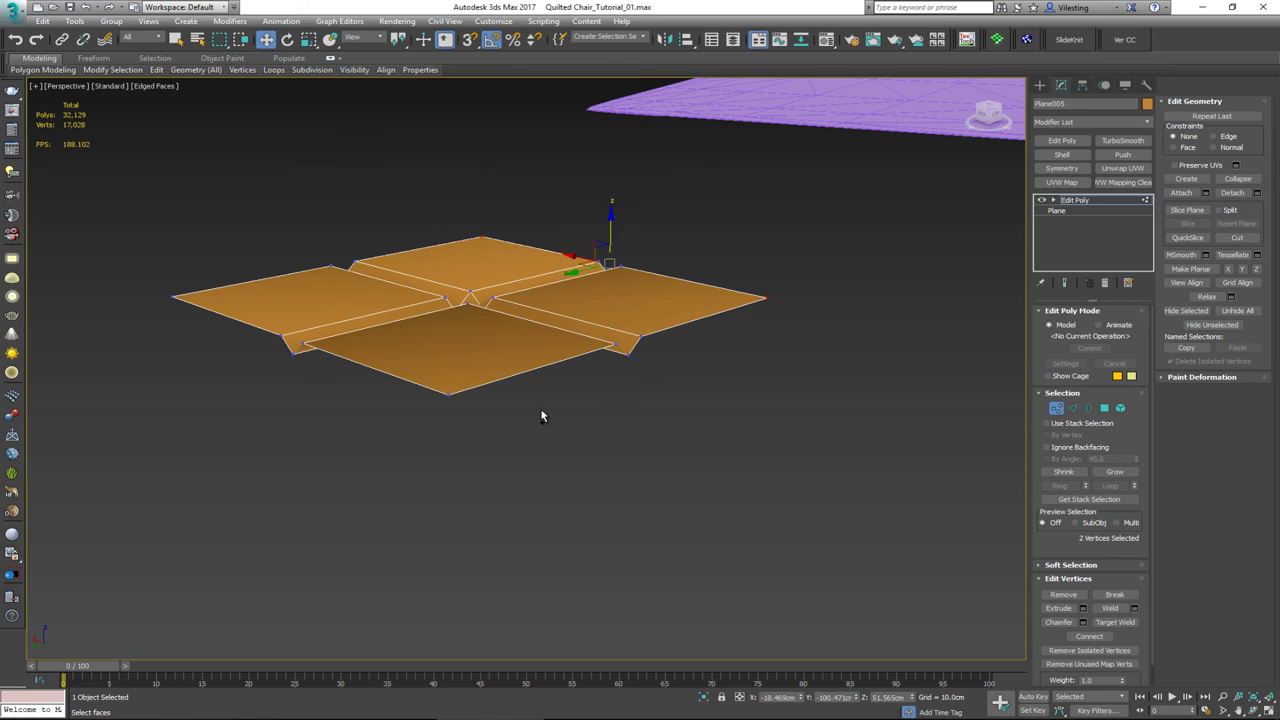
pyautogui.keyDown('ctrl'); pyautogui.moveTo(435, 409); pyautogui.dragTo(436, 411); pyautogui.keyUp('ctrl')
pyautogui.keyDown('ctrl'); pyautogui.moveTo(183, 313); pyautogui.dragTo(183, 313); pyautogui.keyUp('ctrl')
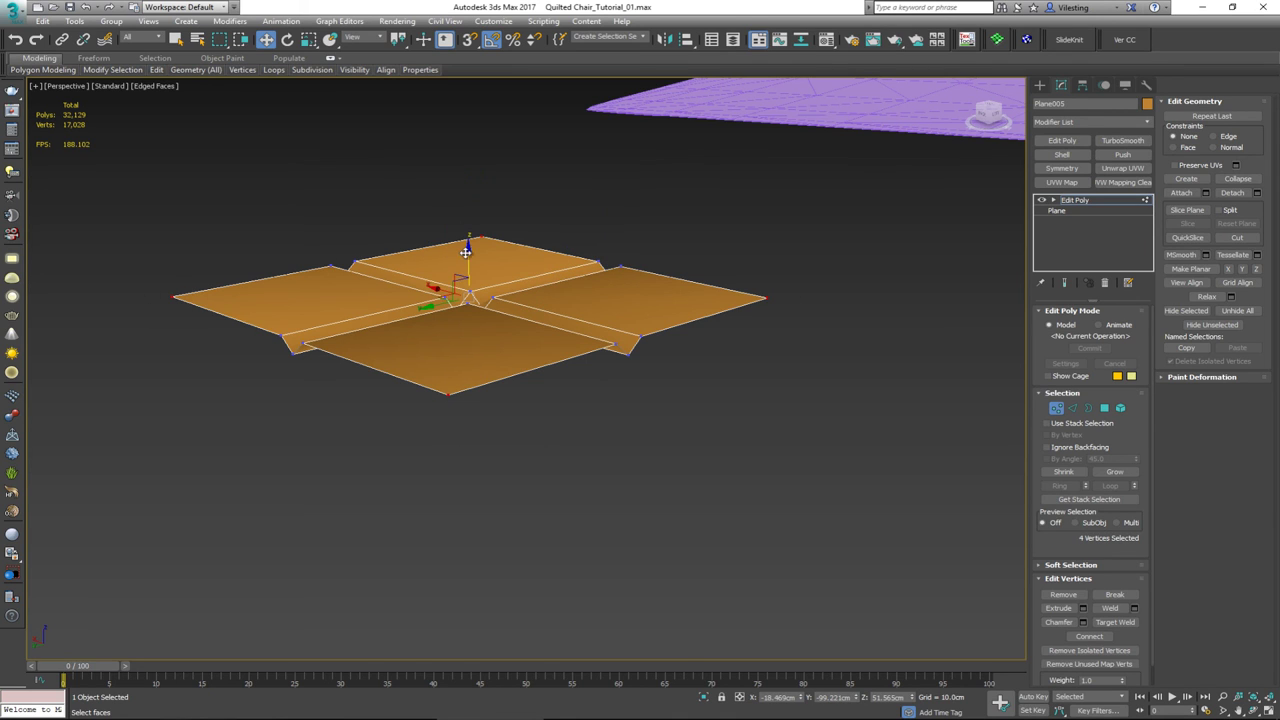
pyautogui.moveTo(468, 266); pyautogui.dragTo(468, 242)
pyautogui.click(1057, 409)
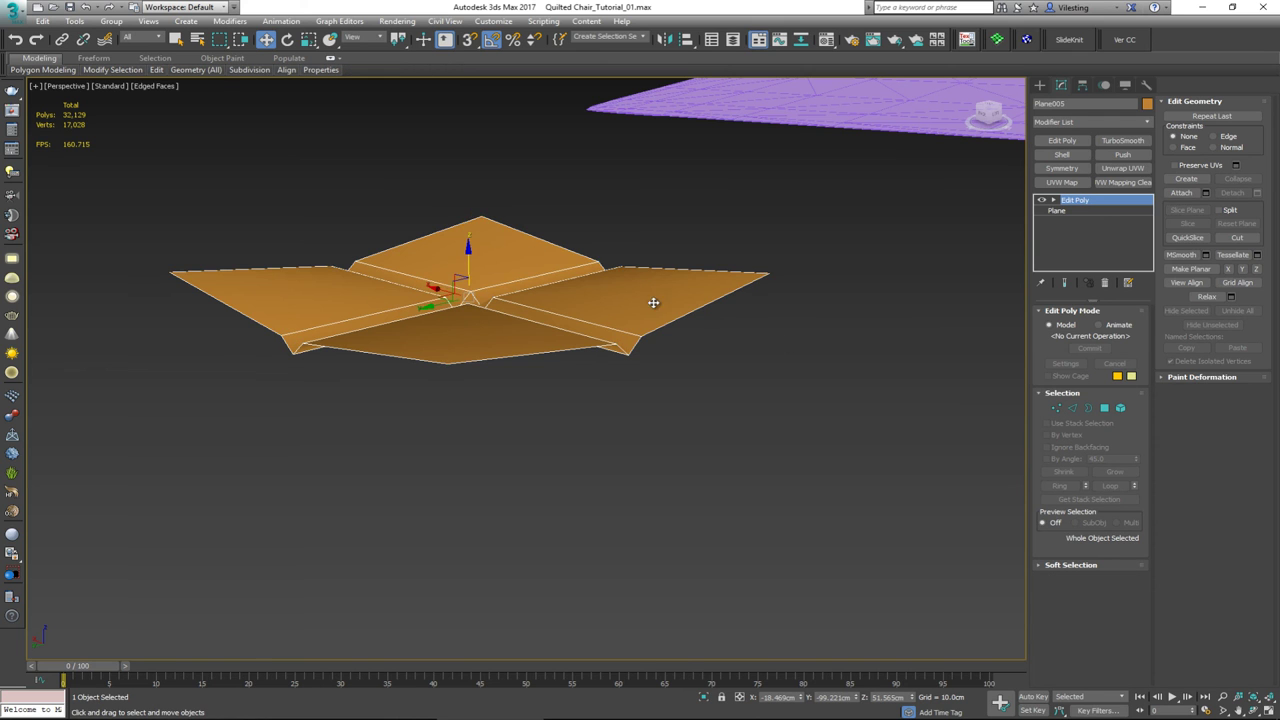
# - Move the quilted tile about 30 cm along the negative X axis, past the long side of the purple flat mesh
pyautogui.keyDown('alt'); pyautogui.moveTo(651, 300); pyautogui.dragTo(511, 314, button='middle'); pyautogui.keyUp('alt')
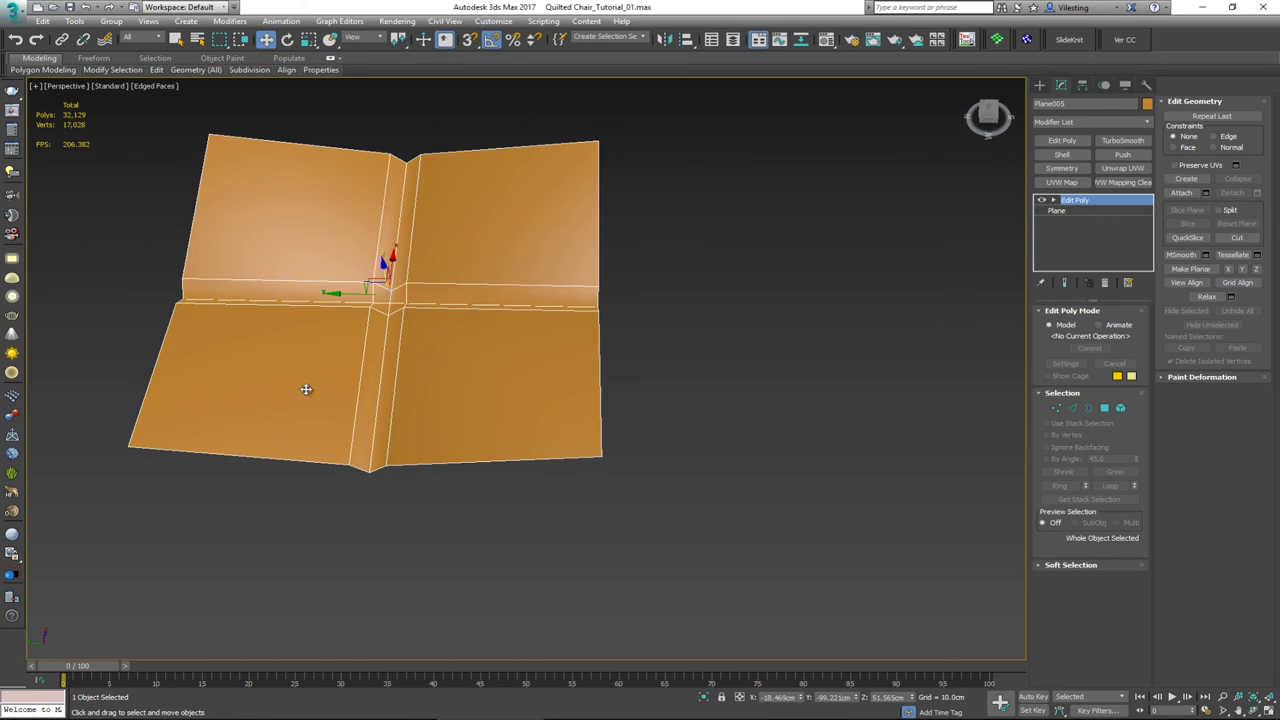
pyautogui.scroll(-10, 217, 429)
pyautogui.keyDown('alt'); pyautogui.moveTo(372, 421); pyautogui.dragTo(352, 330, button='middle'); pyautogui.keyUp('alt')
pyautogui.moveTo(366, 324); pyautogui.dragTo(595, 408)
pyautogui.keyDown('alt'); pyautogui.moveTo(595, 408); pyautogui.dragTo(549, 457, button='middle'); pyautogui.keyUp('alt')
pyautogui.scroll(6, 560, 450)
pyautogui.scroll(3, 457, 380)
pyautogui.moveTo(465, 398); pyautogui.dragTo(391, 319, button='middle')
# - With vertex snapping on, clone the tile corner to corner along the flat mesh's length as 50 copies
pyautogui.press('s')
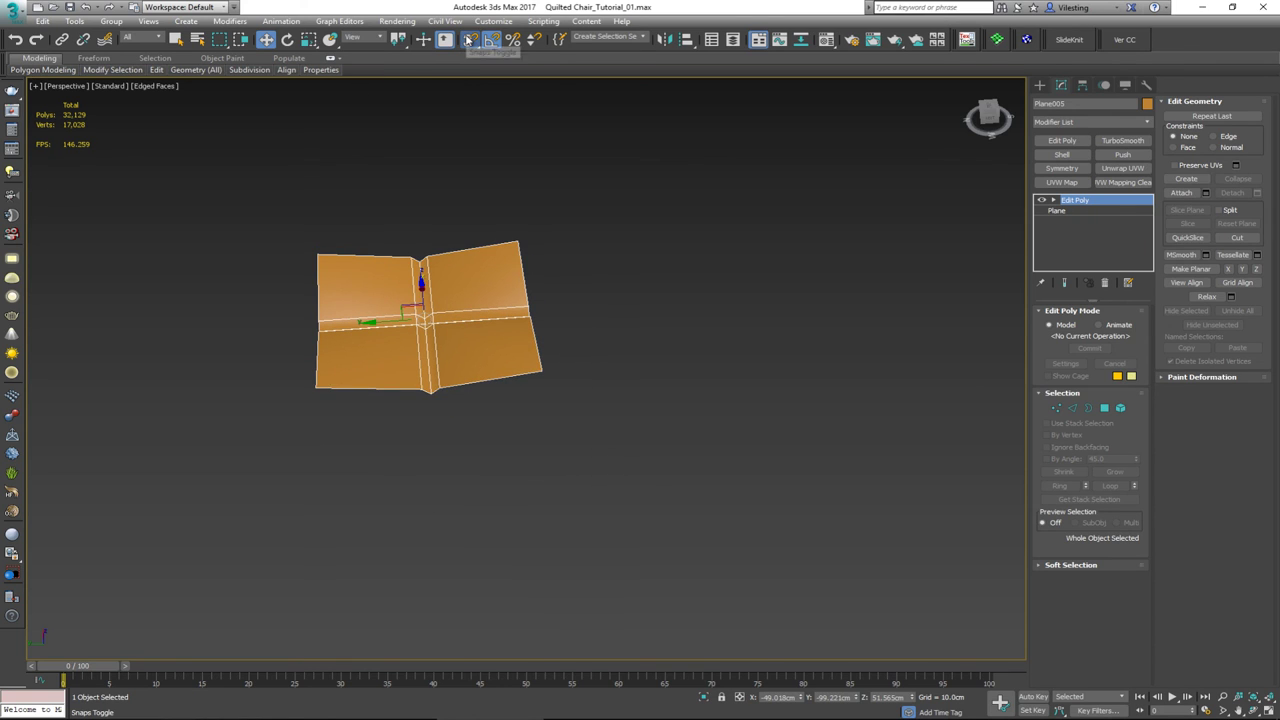
pyautogui.rightClick(469, 39)
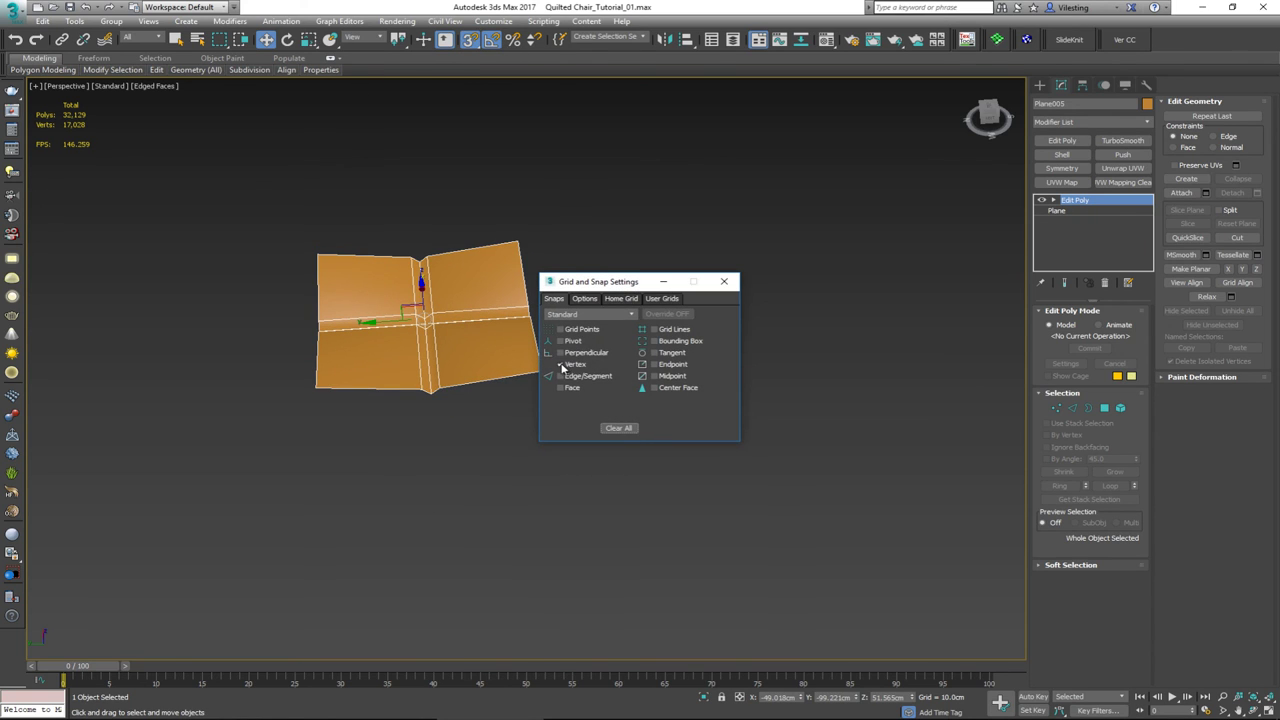
pyautogui.click(724, 283)
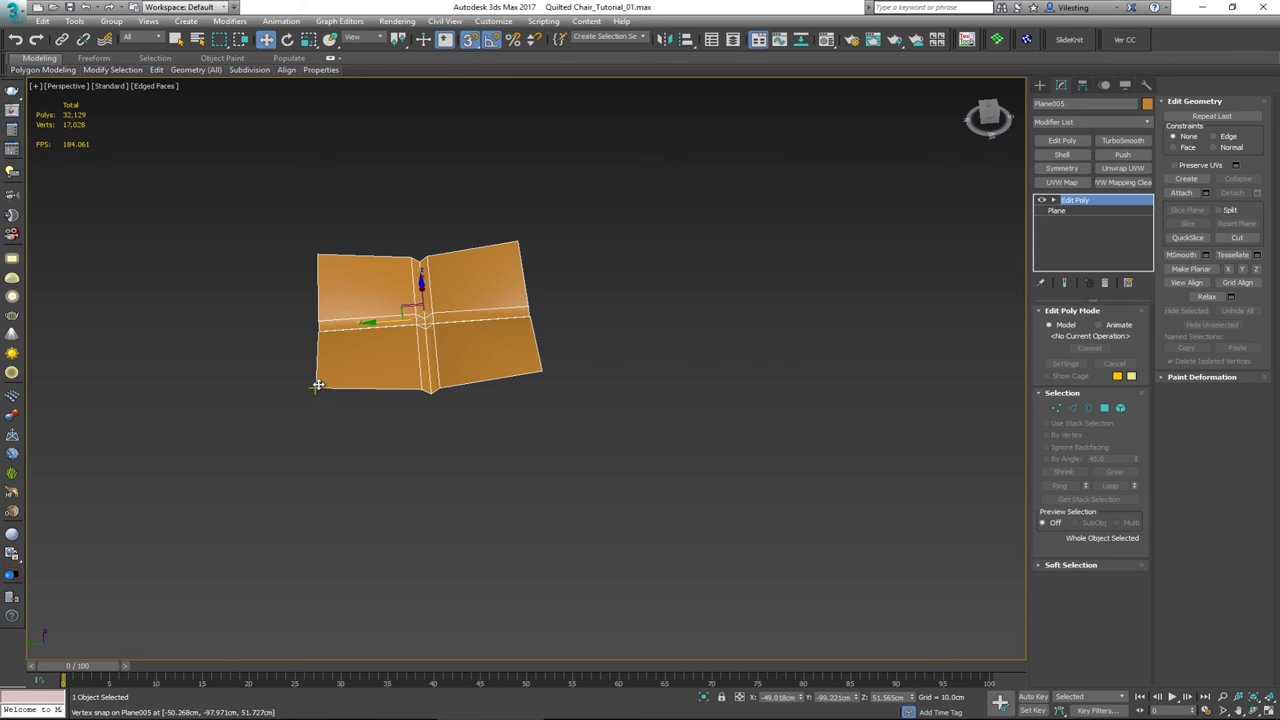
pyautogui.moveTo(318, 385)
pyautogui.keyDown('shift'); pyautogui.mouseDown()
pyautogui.moveTo(457, 366)
pyautogui.moveTo(537, 376)
pyautogui.mouseUp(); pyautogui.keyUp('shift')
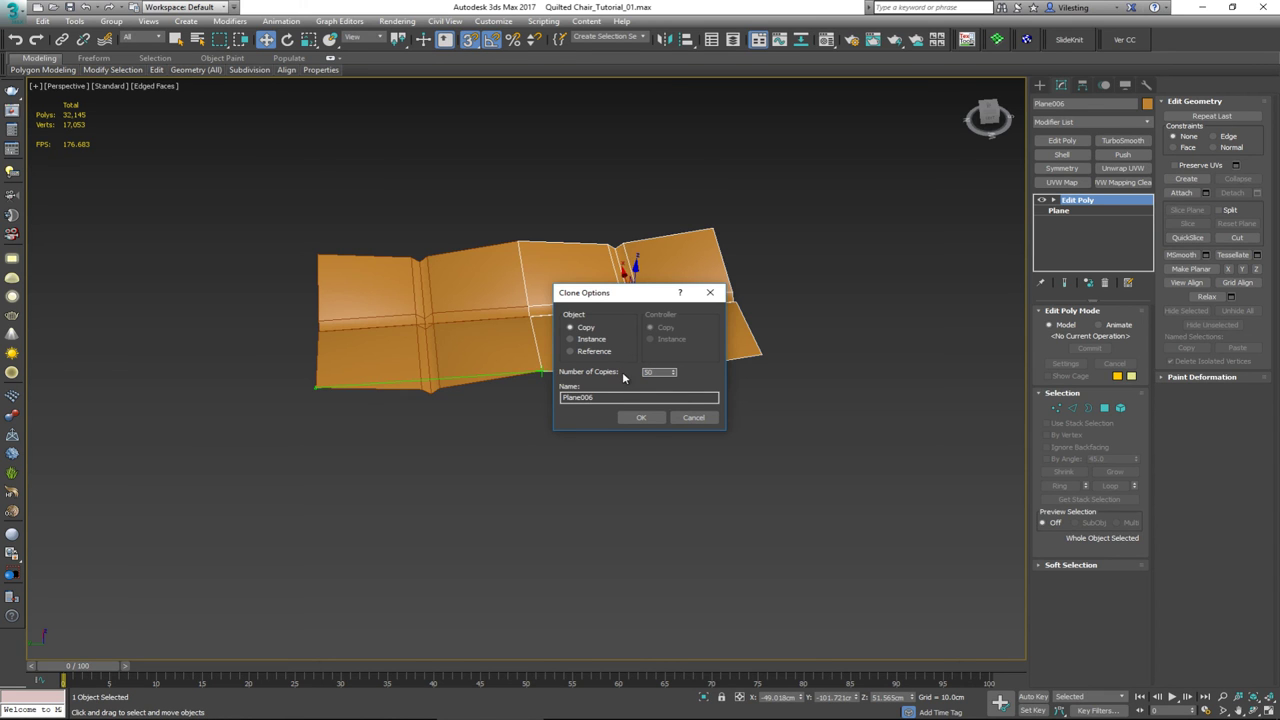
pyautogui.click(643, 418)
# - Select the entire row of cloned tiles beside the purple flat mesh
pyautogui.scroll(-6, 645, 418)
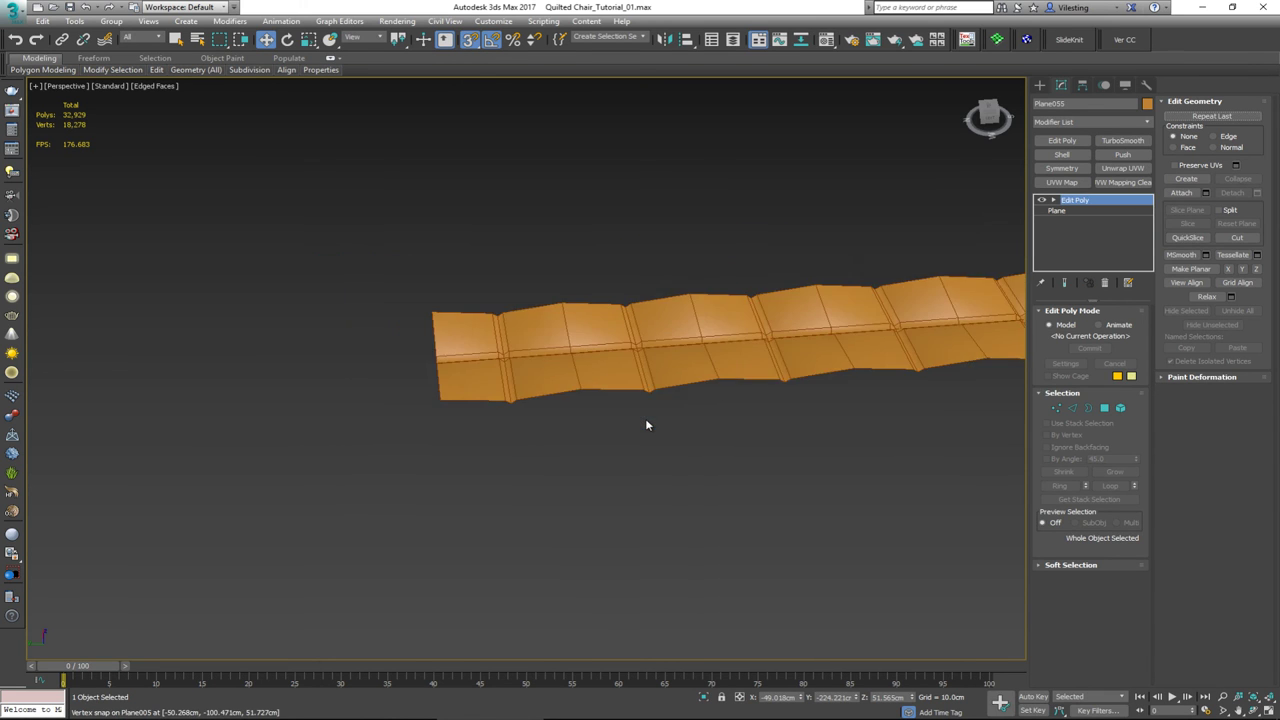
pyautogui.keyDown('alt'); pyautogui.moveTo(688, 420); pyautogui.dragTo(545, 444, button='middle'); pyautogui.keyUp('alt')
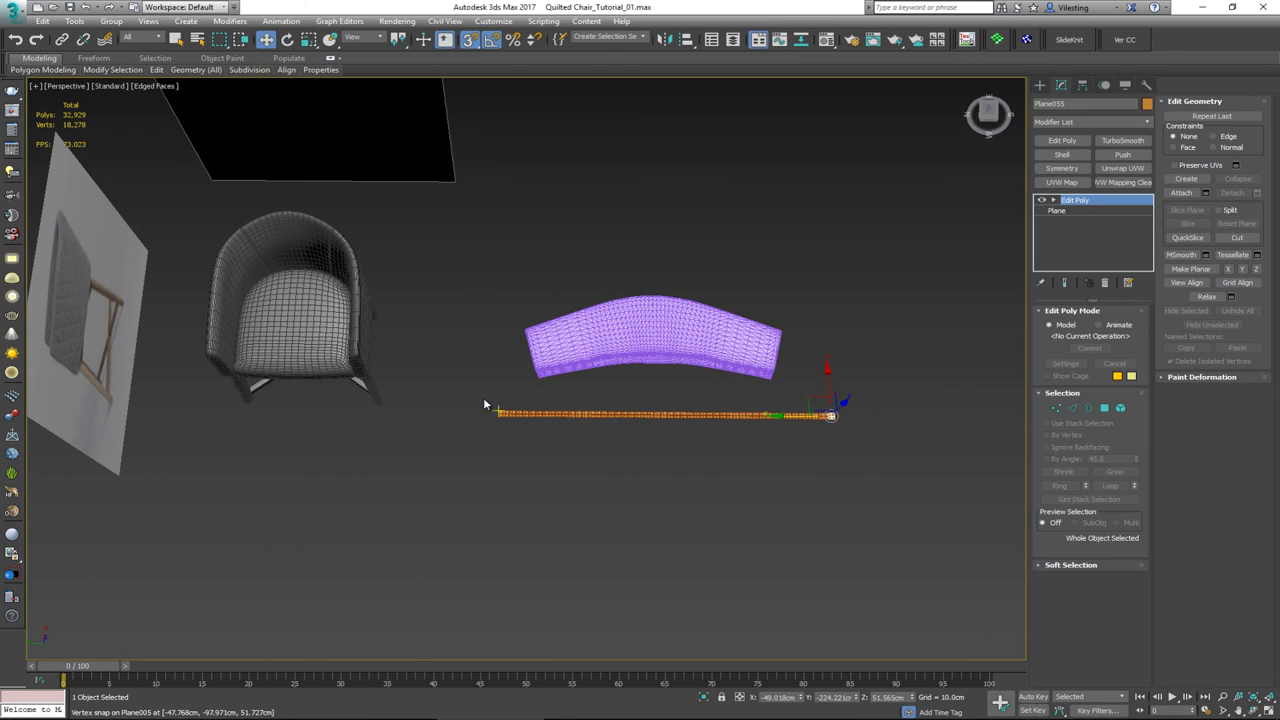
pyautogui.moveTo(865, 467); pyautogui.dragTo(870, 470)
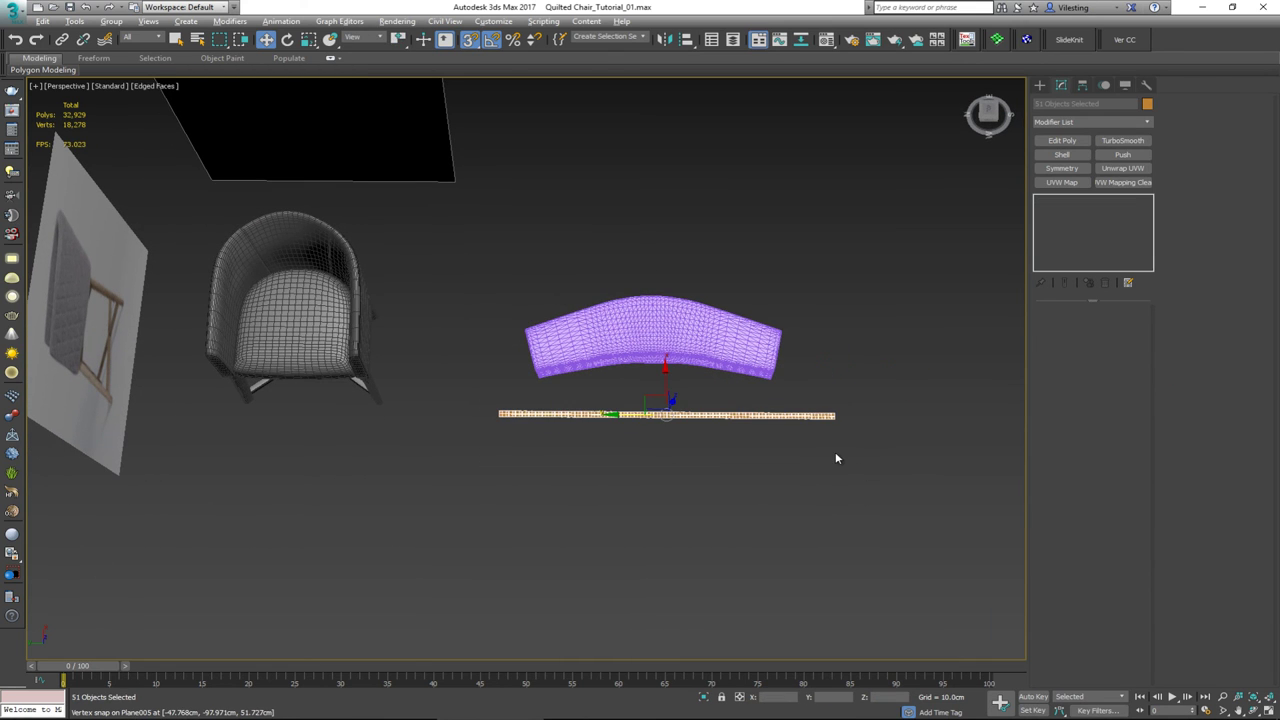
# - Isolate the row of tiles and attach all the cloned tiles to the first tile as one object
pyautogui.hotkey('alt', 'q')
pyautogui.click(282, 375)
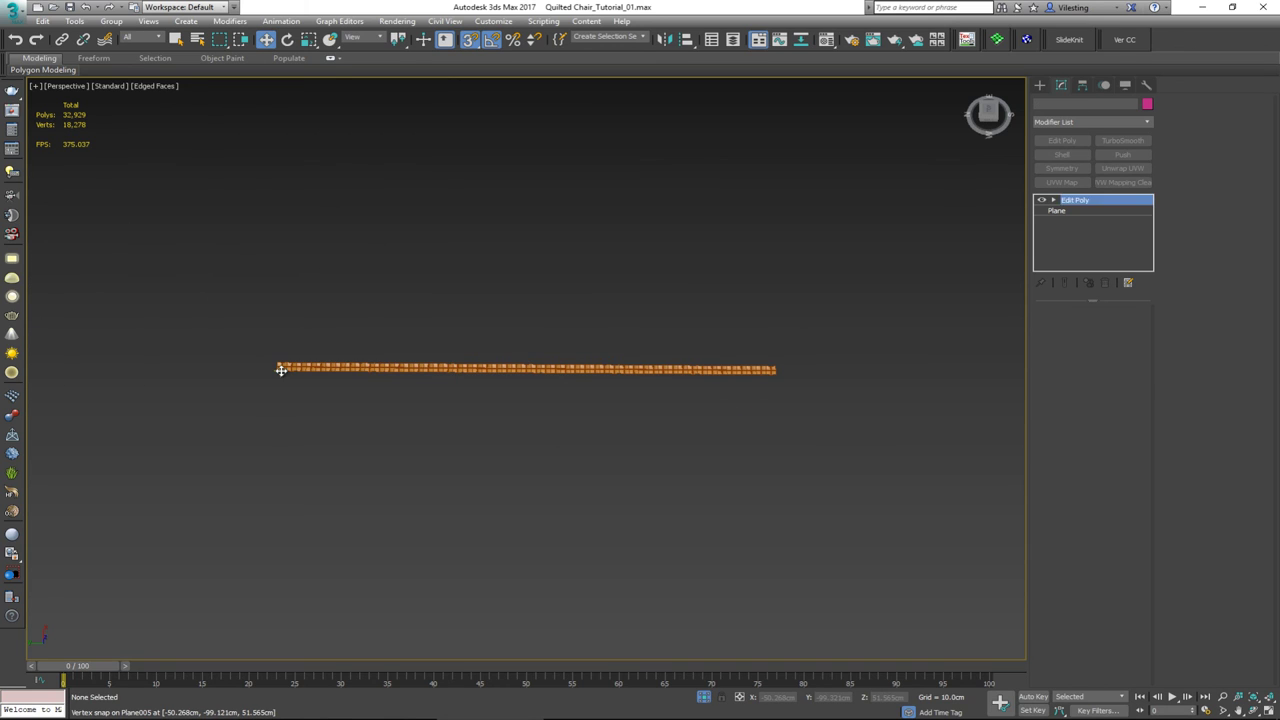
pyautogui.click(281, 370)
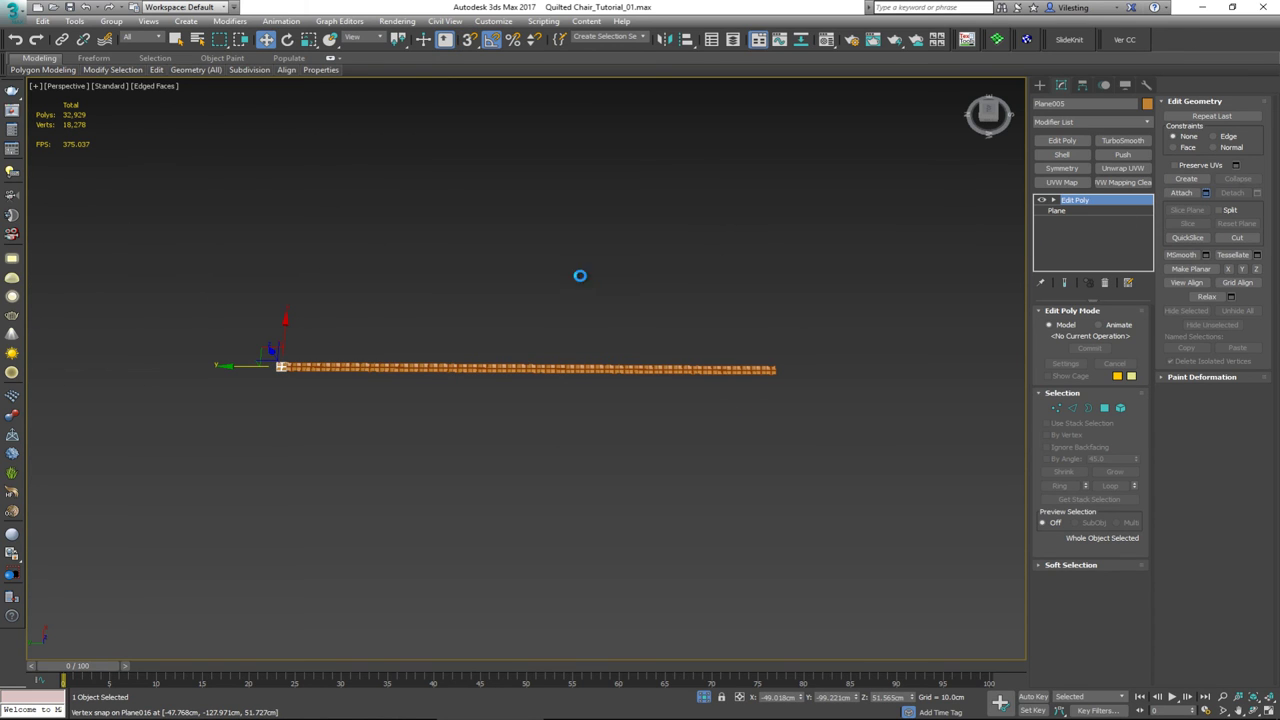
pyautogui.click(118, 252)
pyautogui.hotkey('ctrl', 'a')
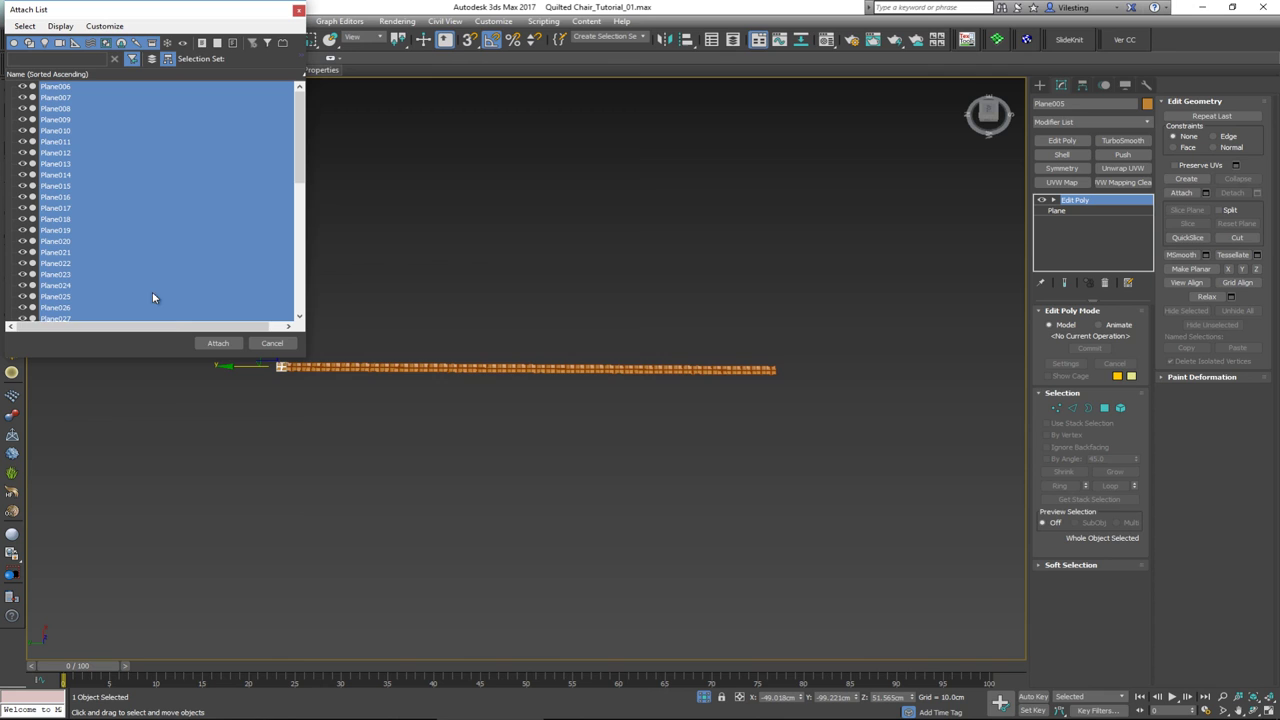
pyautogui.click(217, 343)
pyautogui.scroll(5, 213, 367)
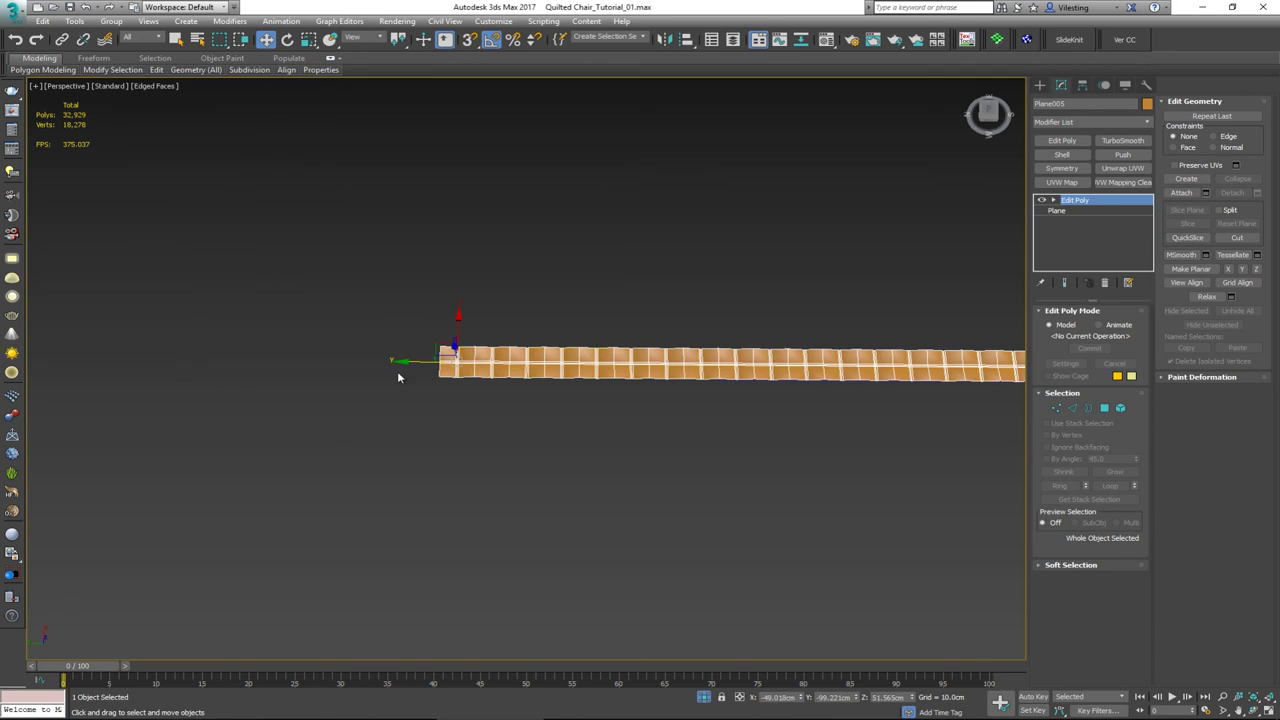
# - Weld all vertices of the tile row with a 0.02 cm threshold and leave vertex editing
pyautogui.press('1')
pyautogui.scroll(3, 471, 364)
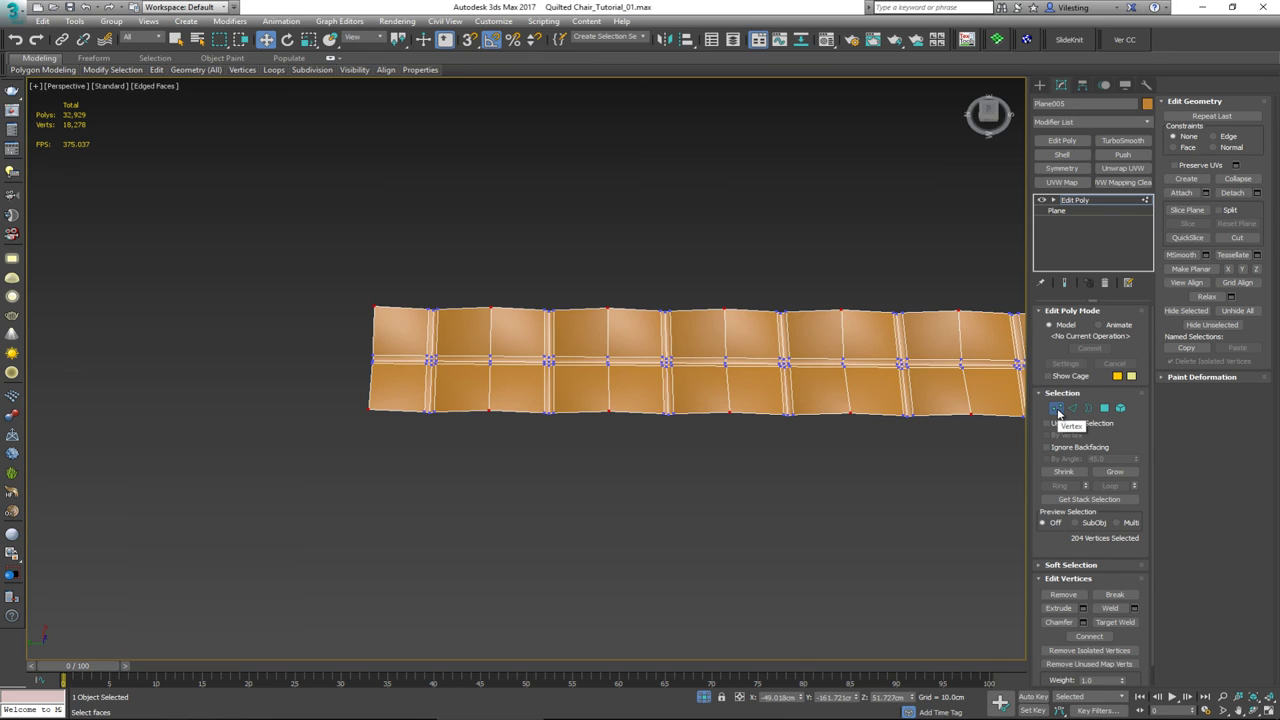
pyautogui.hotkey('ctrl', 'a')
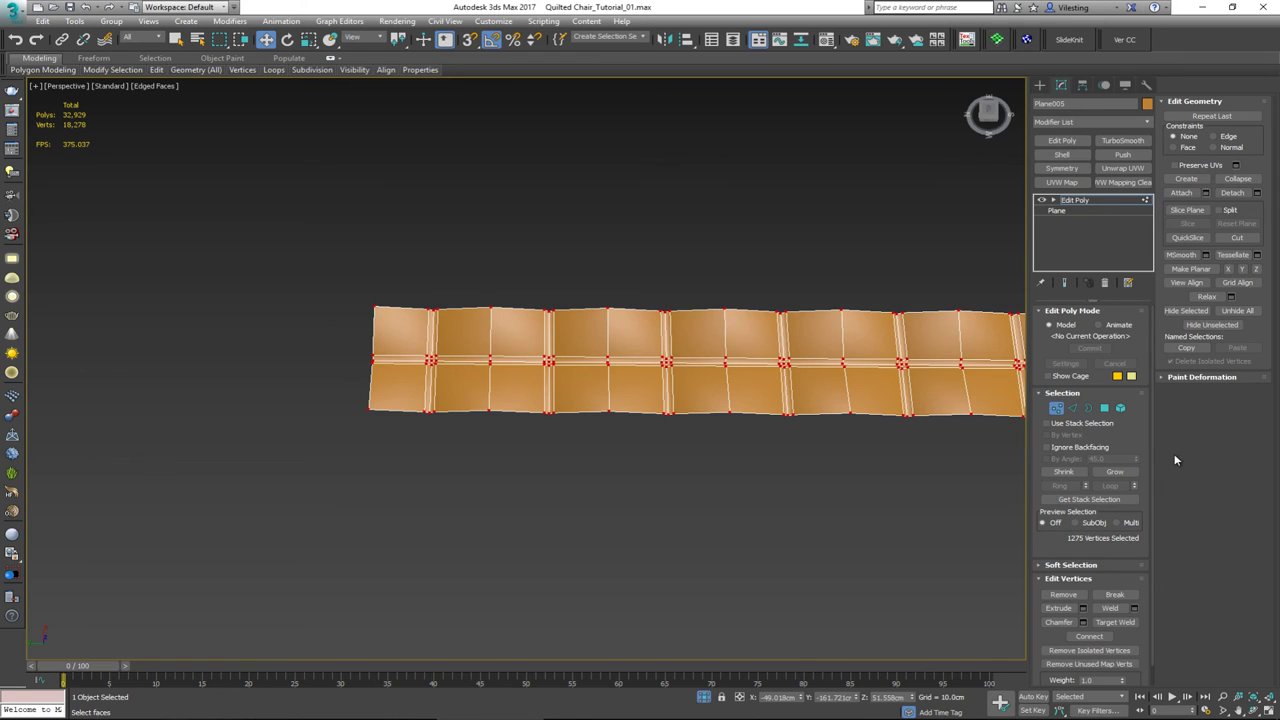
pyautogui.click(1135, 609)
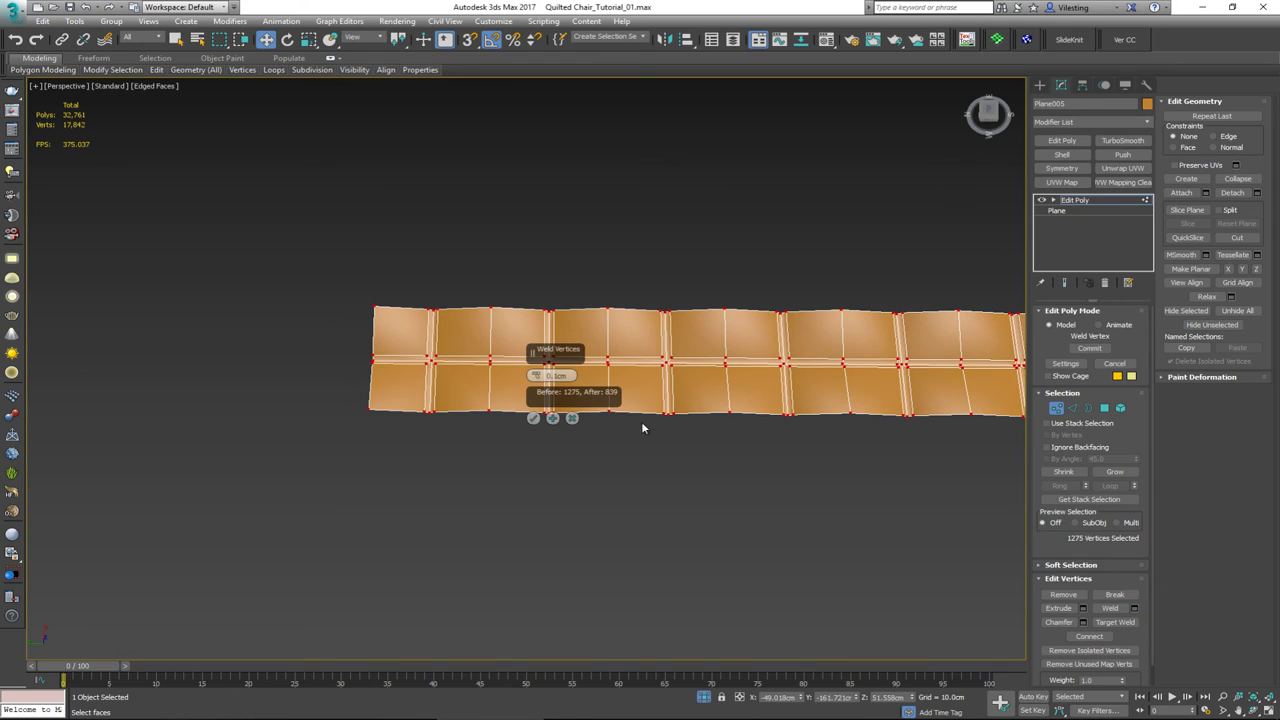
pyautogui.click(536, 374)
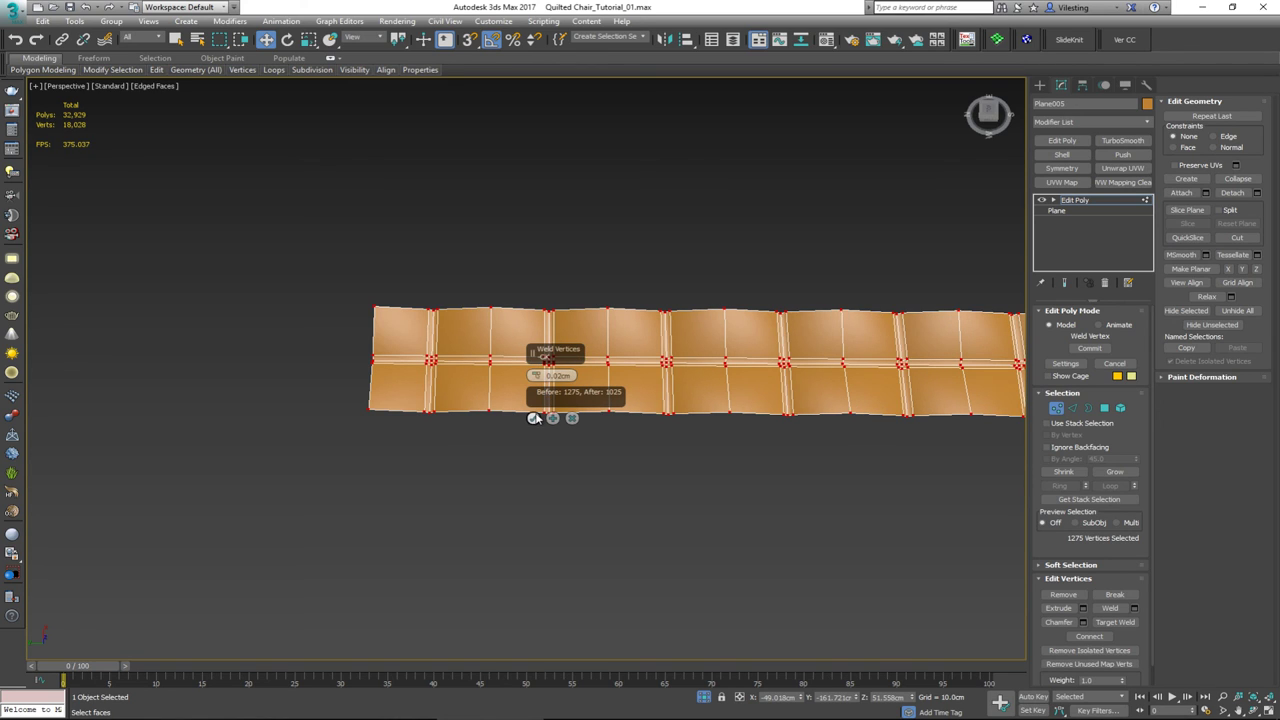
pyautogui.click(533, 418)
pyautogui.click(1057, 408)
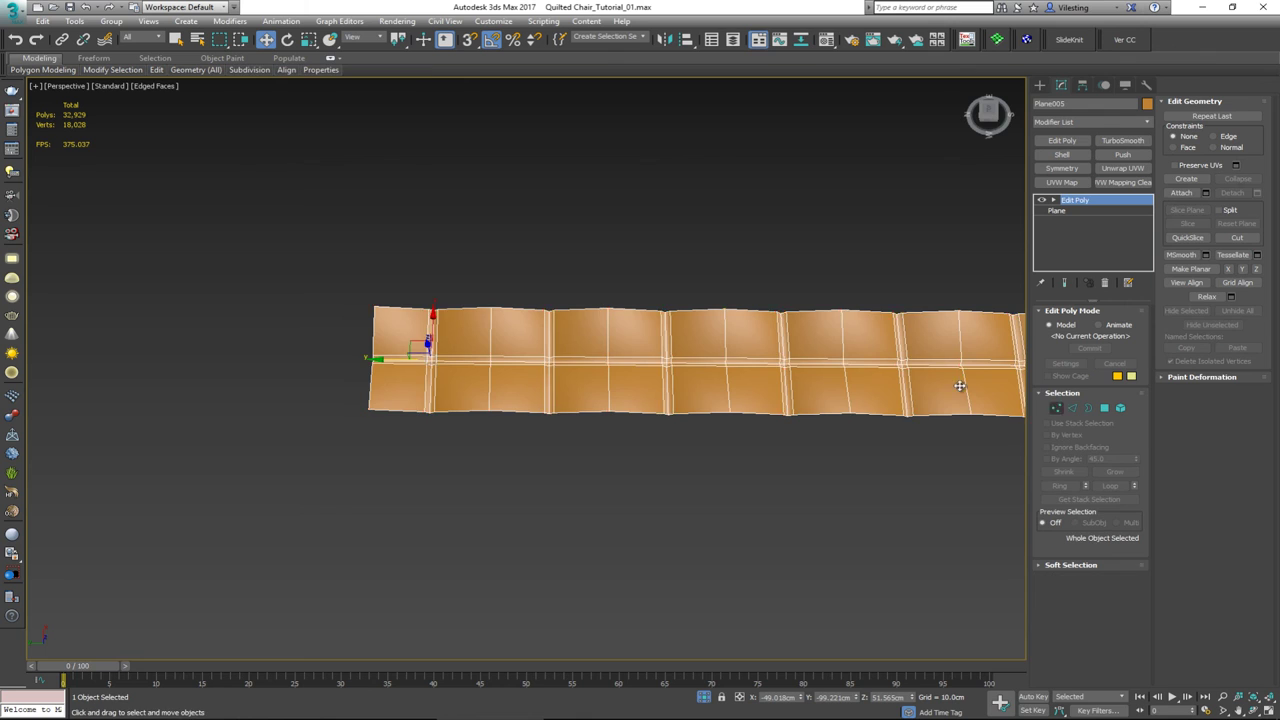
# - With vertex snapping on, clone the tile row sideways by its own width, corner to corner, as 50 copies
pyautogui.keyDown('alt'); pyautogui.moveTo(706, 340); pyautogui.dragTo(848, 334, button='middle'); pyautogui.keyUp('alt')
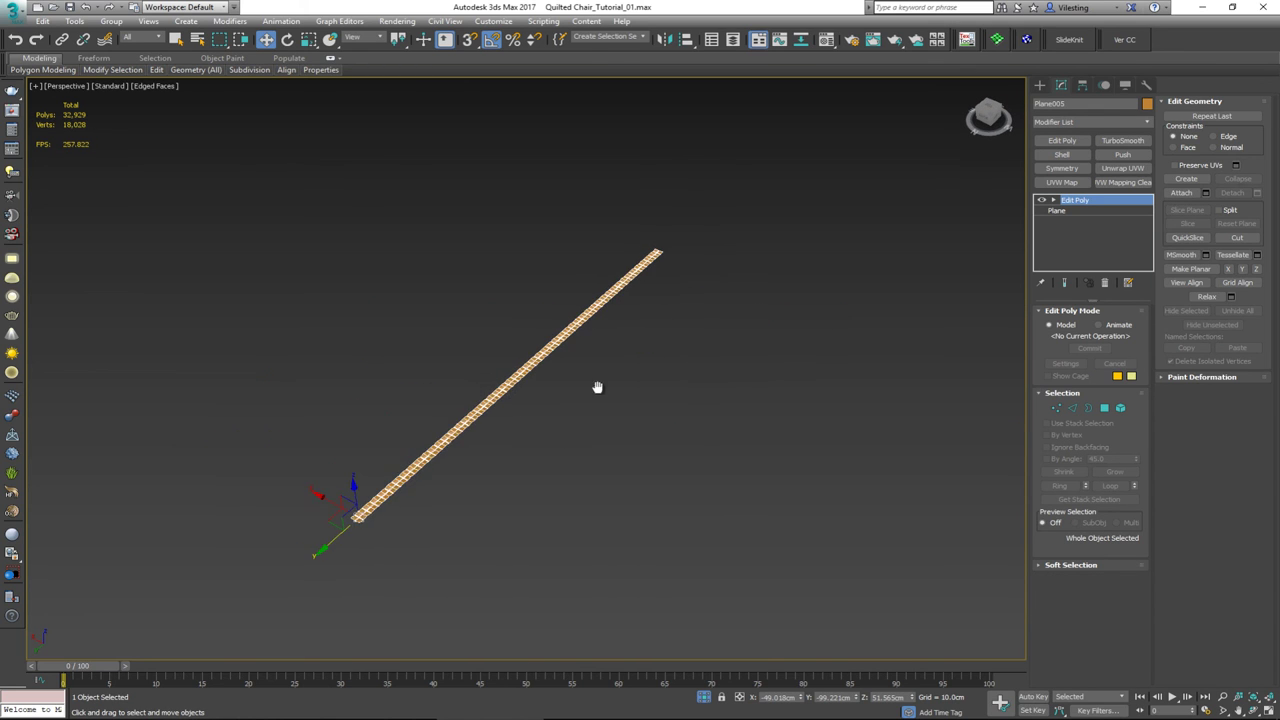
pyautogui.moveTo(598, 388); pyautogui.dragTo(714, 289, button='middle')
pyautogui.scroll(5, 433, 402)
pyautogui.scroll(-2, 657, 423)
pyautogui.moveTo(657, 422); pyautogui.dragTo(590, 366, button='middle')
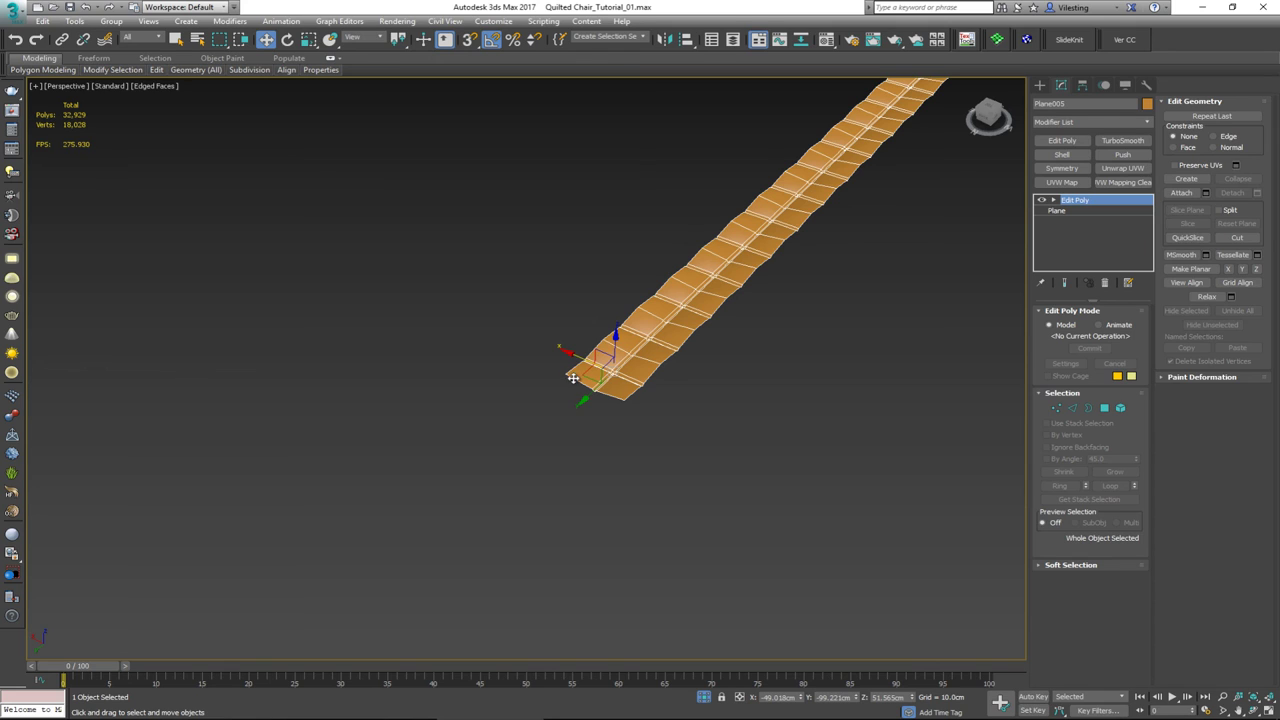
pyautogui.press('s')
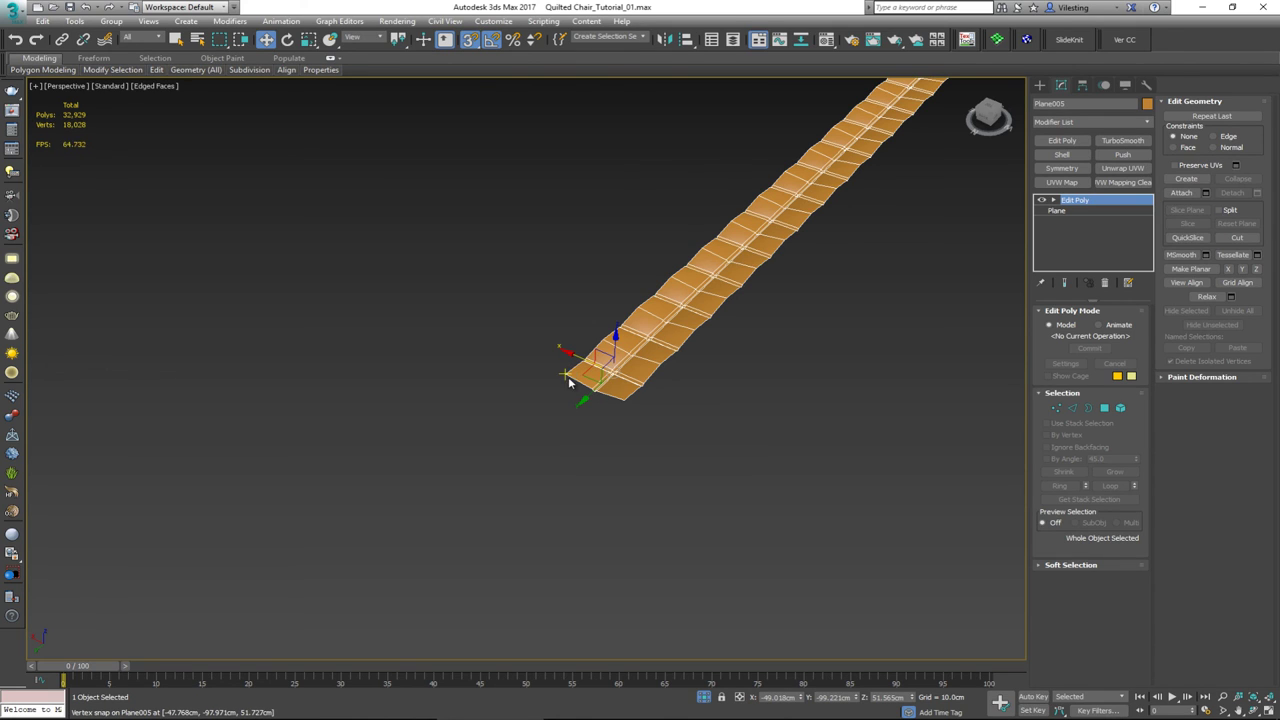
pyautogui.keyDown('shift'); pyautogui.moveTo(568, 374); pyautogui.dragTo(640, 397); pyautogui.keyUp('shift')
pyautogui.doubleClick(658, 372)
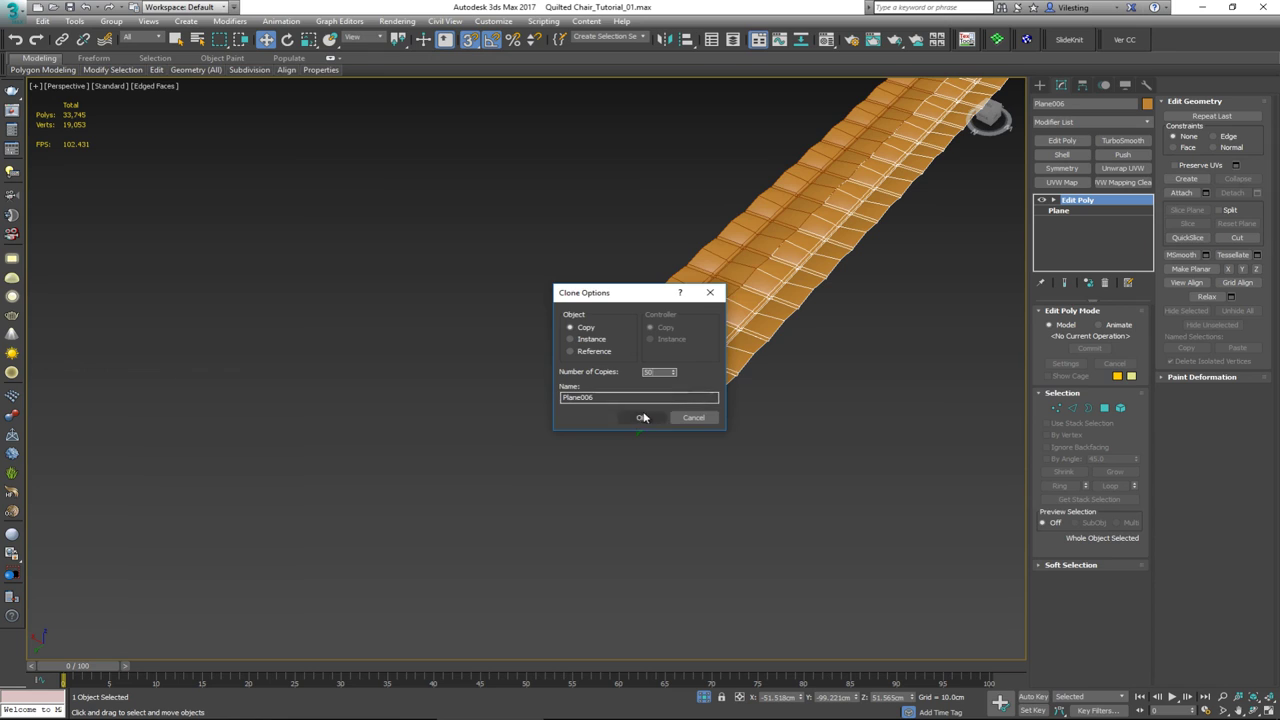
pyautogui.click(643, 417)
# - Select the original row at the sheet's edge and attach all the cloned rows to it as one object
pyautogui.moveTo(746, 363); pyautogui.dragTo(508, 356, button='middle')
pyautogui.scroll(-8, 492, 354)
pyautogui.moveTo(438, 278); pyautogui.dragTo(726, 443)
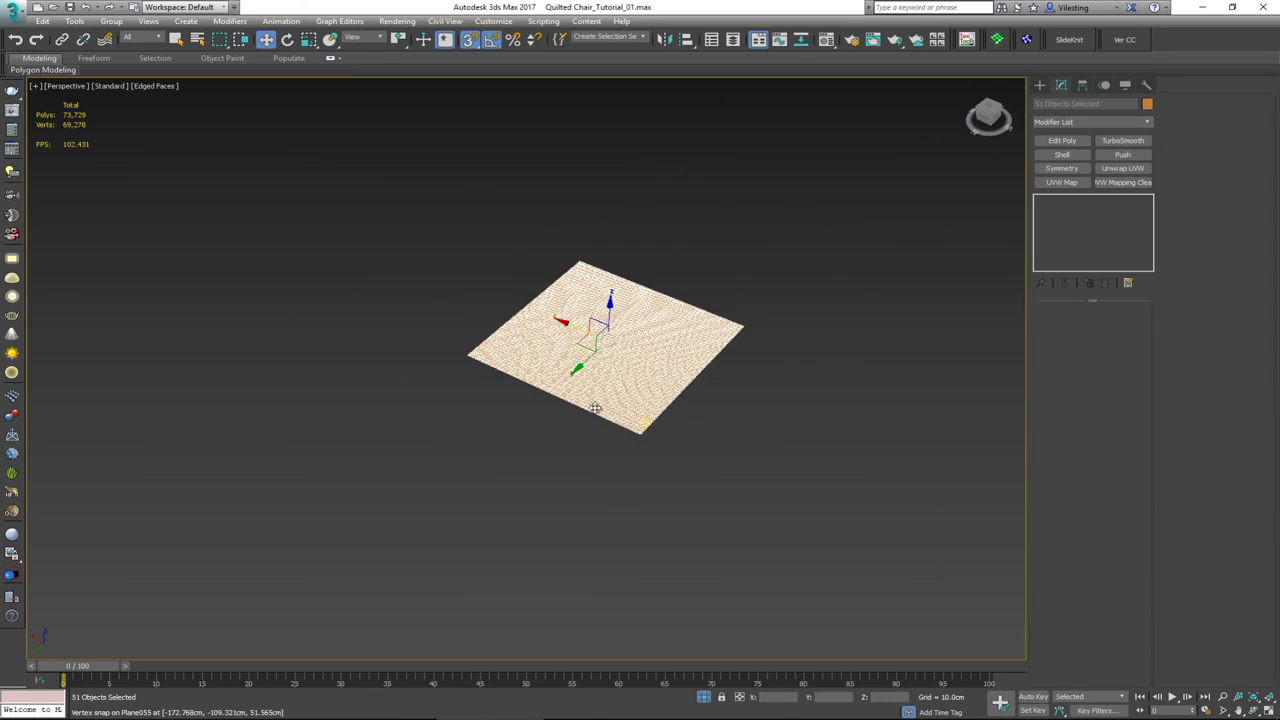
pyautogui.scroll(5, 540, 391)
pyautogui.scroll(-2, 465, 374)
pyautogui.click(377, 316)
pyautogui.click(363, 292)
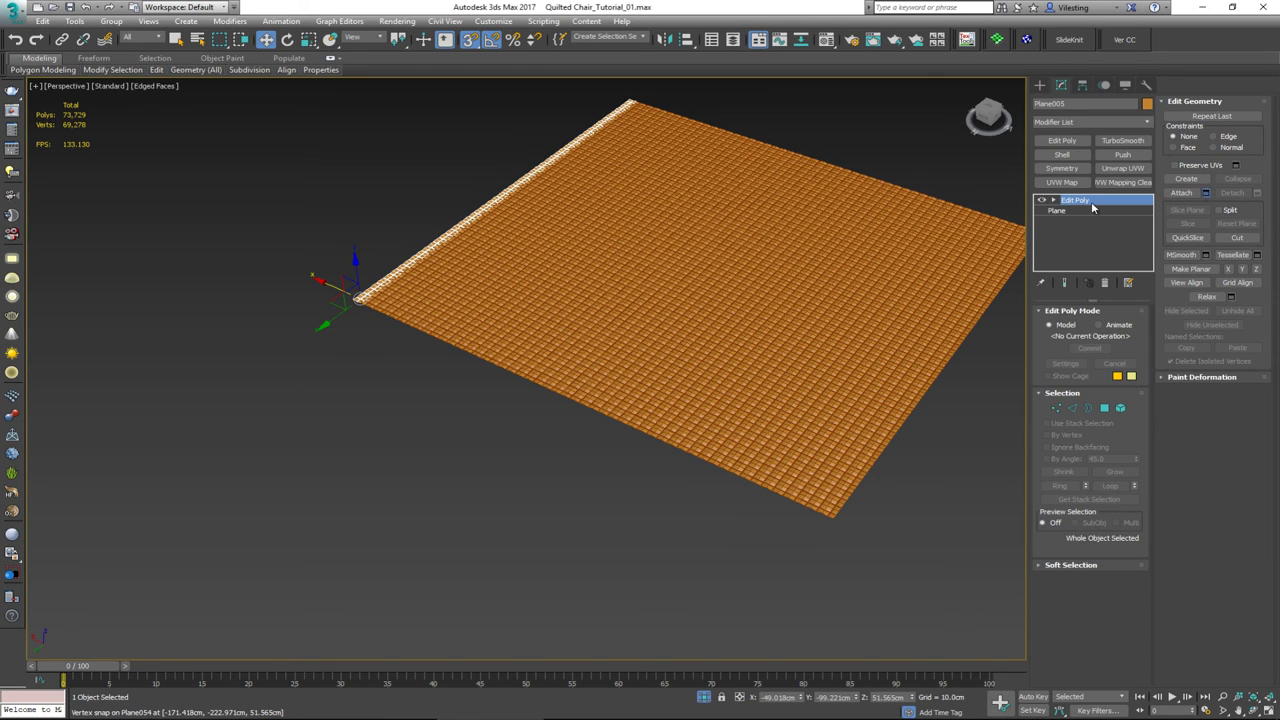
pyautogui.click(1205, 192)
pyautogui.click(189, 232)
pyautogui.hotkey('ctrl', 'a')
pyautogui.click(212, 344)
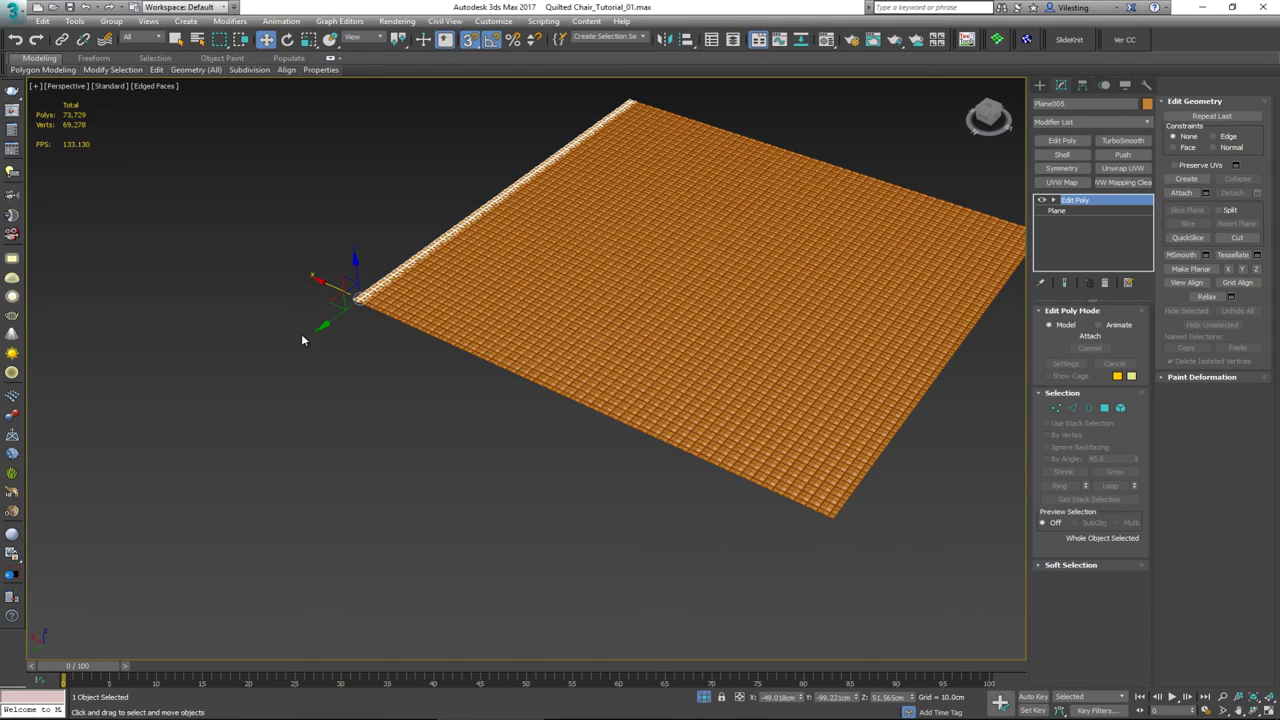
# - Weld all vertices of the combined quilted sheet with a 0.02 cm threshold and leave vertex editing
pyautogui.press('1')
pyautogui.hotkey('ctrl', 'a')
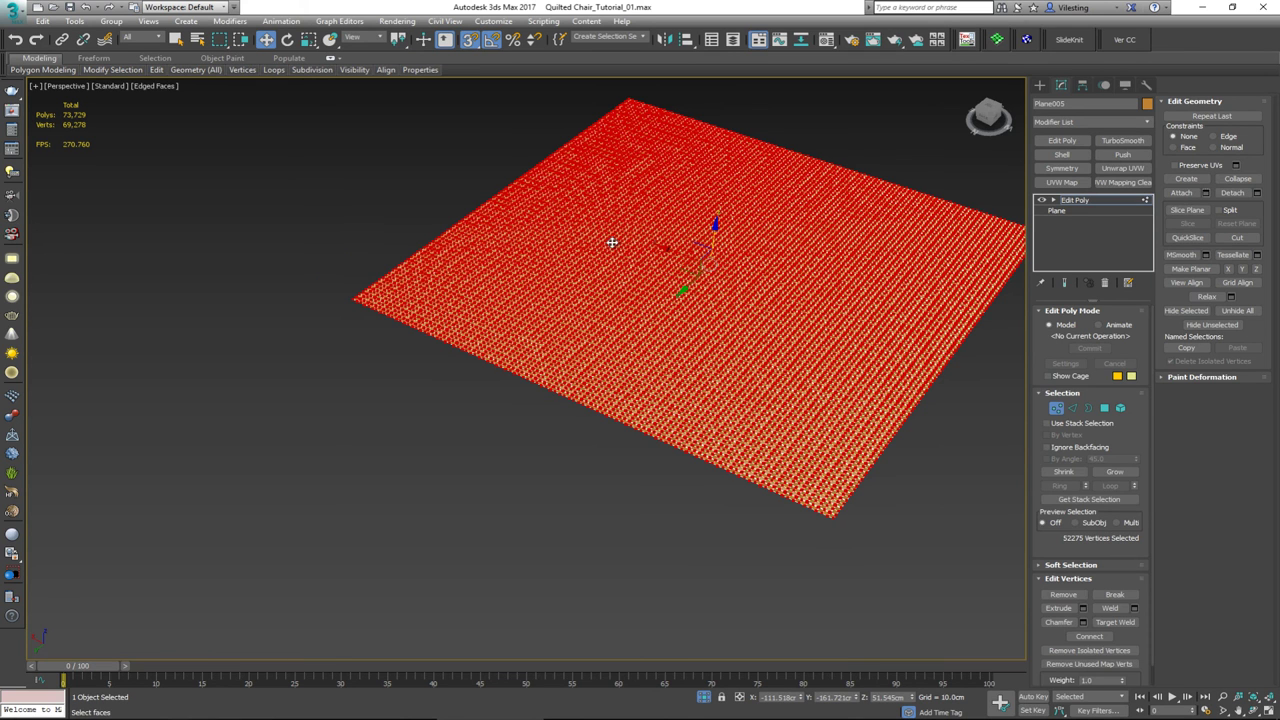
pyautogui.click(1134, 608)
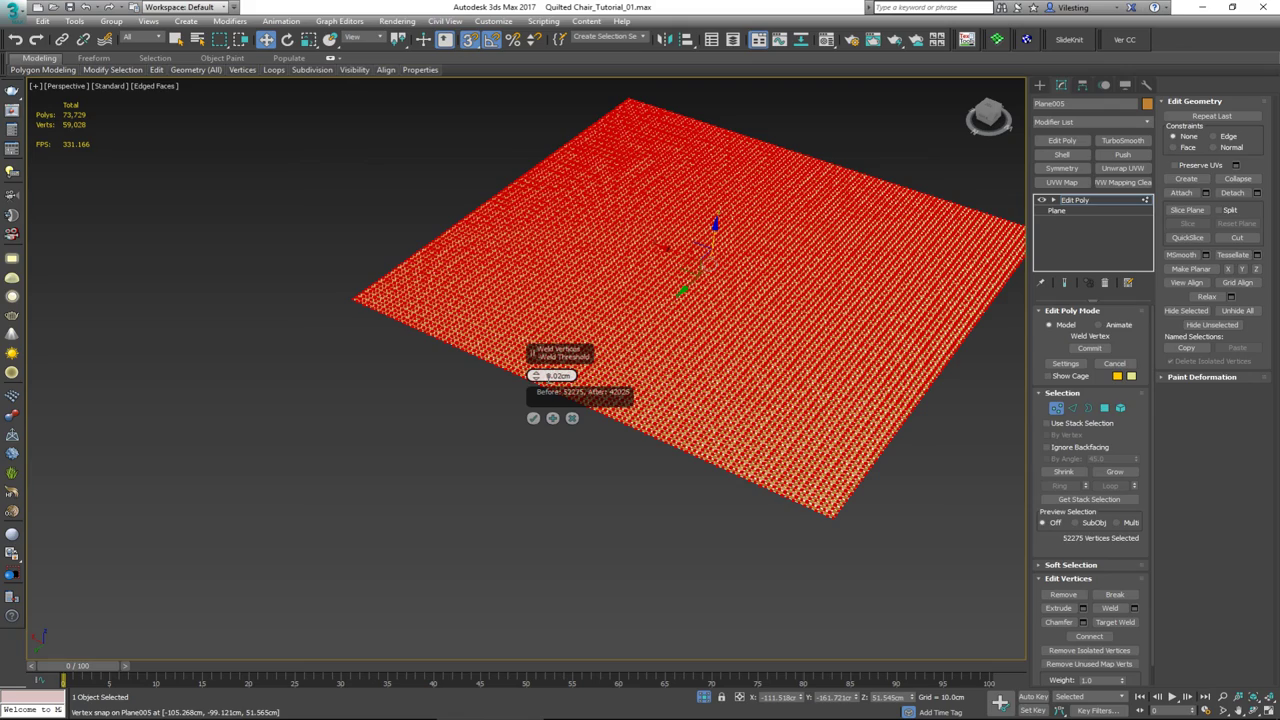
pyautogui.click(533, 418)
pyautogui.click(1056, 408)
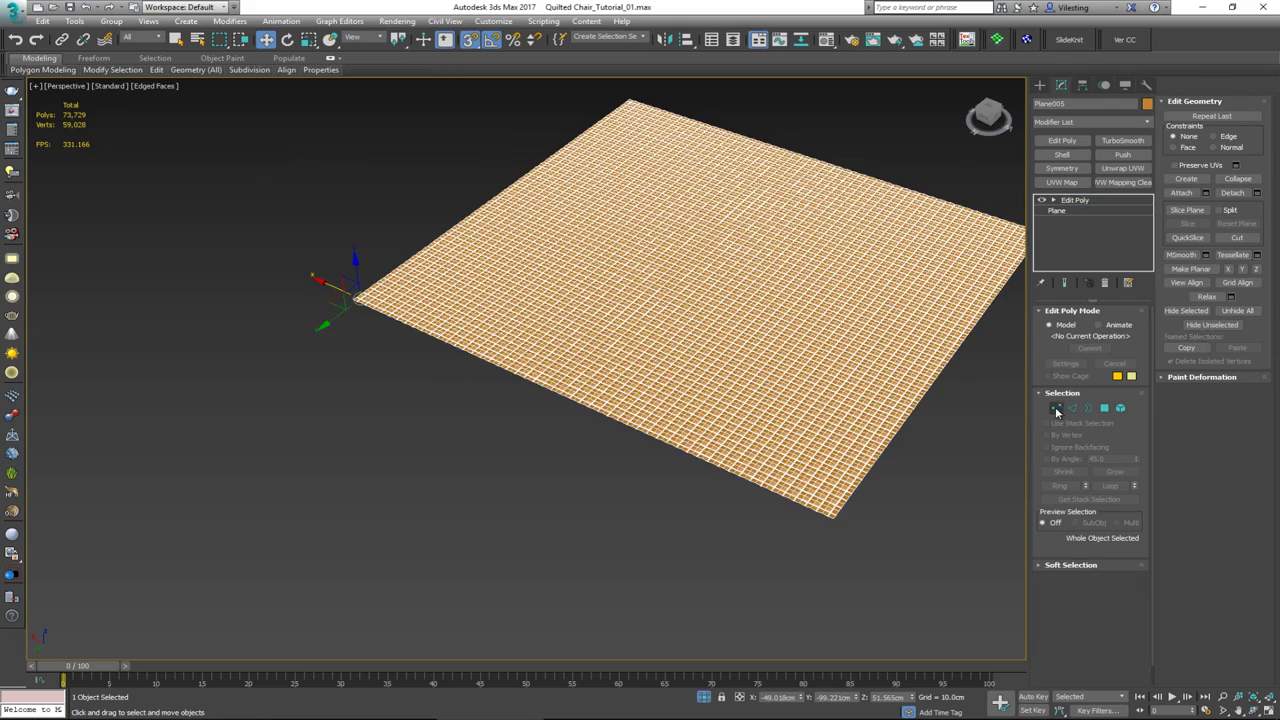
# - End the isolation and center the quilted sheet's pivot on the object
pyautogui.keyDown('alt'); pyautogui.moveTo(655, 264); pyautogui.dragTo(593, 119, button='middle'); pyautogui.keyUp('alt')
pyautogui.rightClick(600, 250)
pyautogui.click(629, 160)
pyautogui.click(1082, 85)
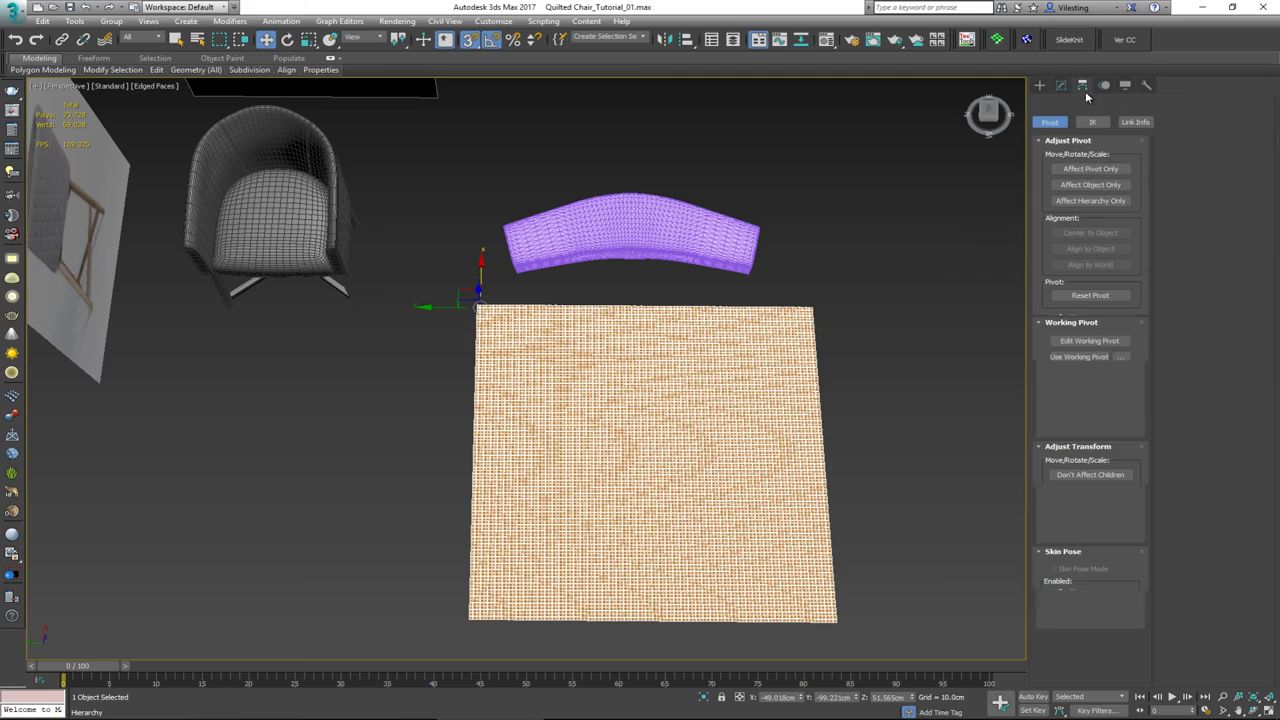
pyautogui.click(1090, 169)
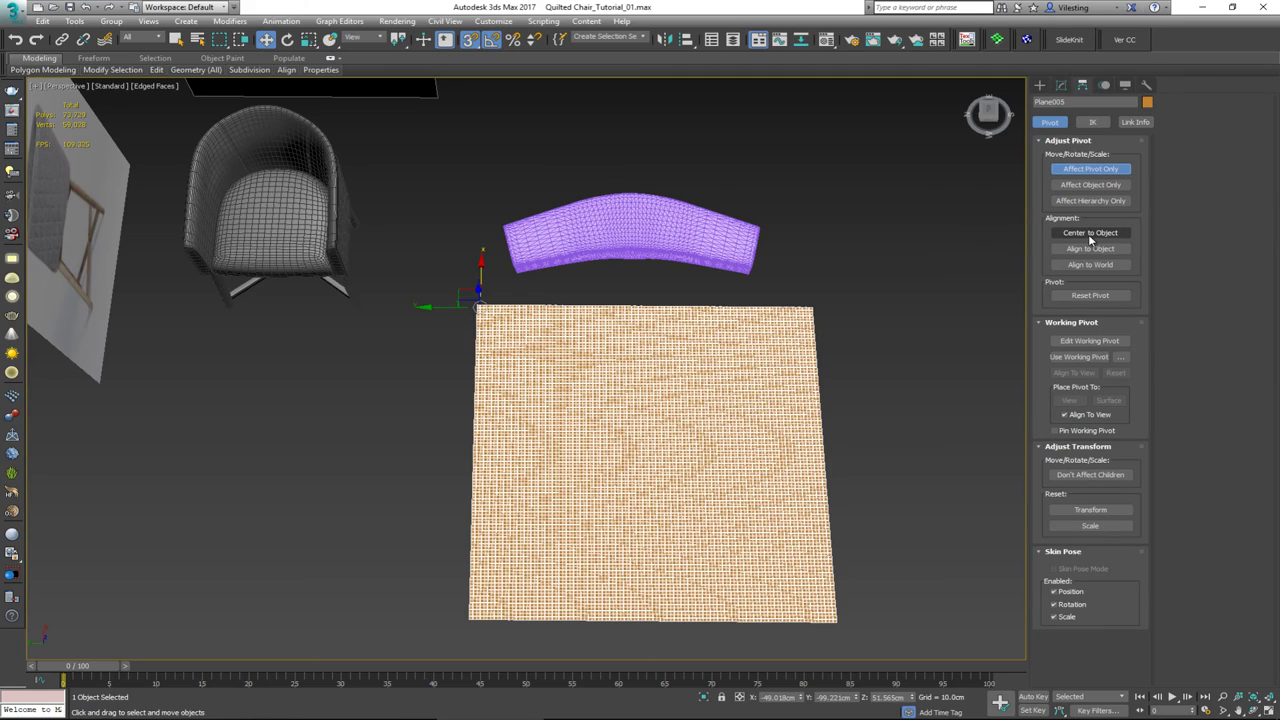
pyautogui.scroll(8, 643, 463)
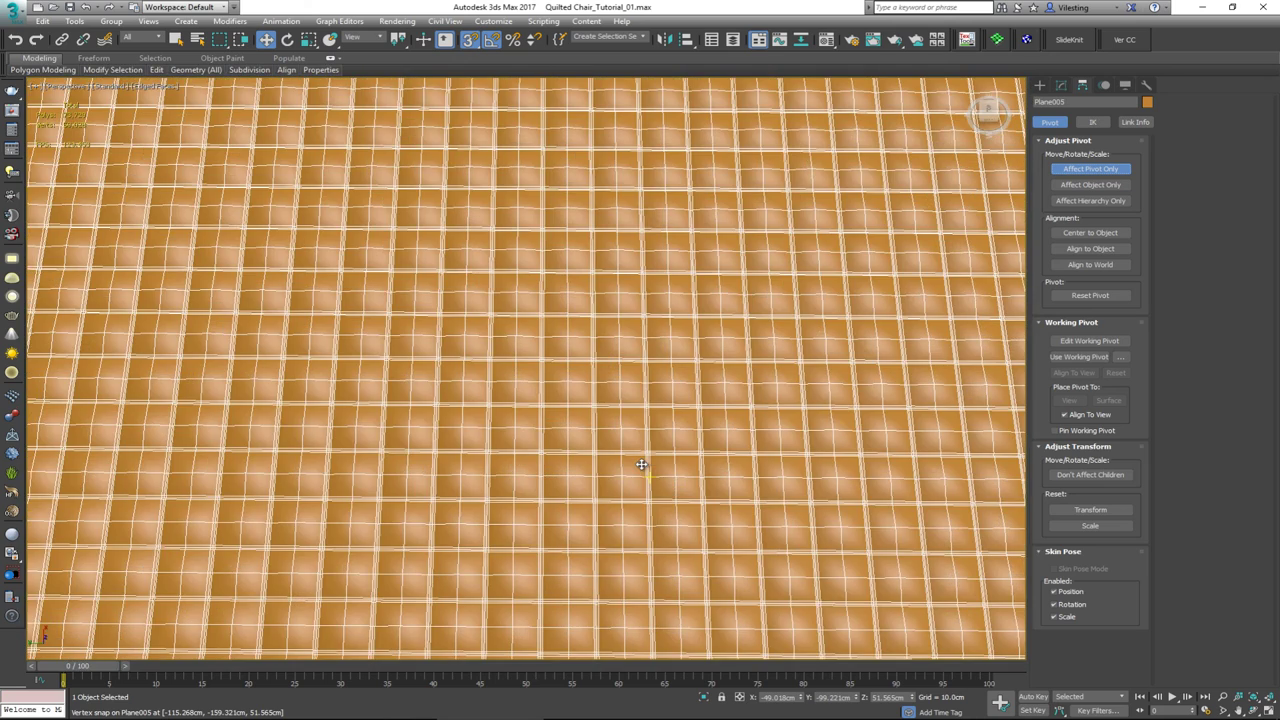
pyautogui.scroll(4, 641, 464)
pyautogui.scroll(-15, 641, 464)
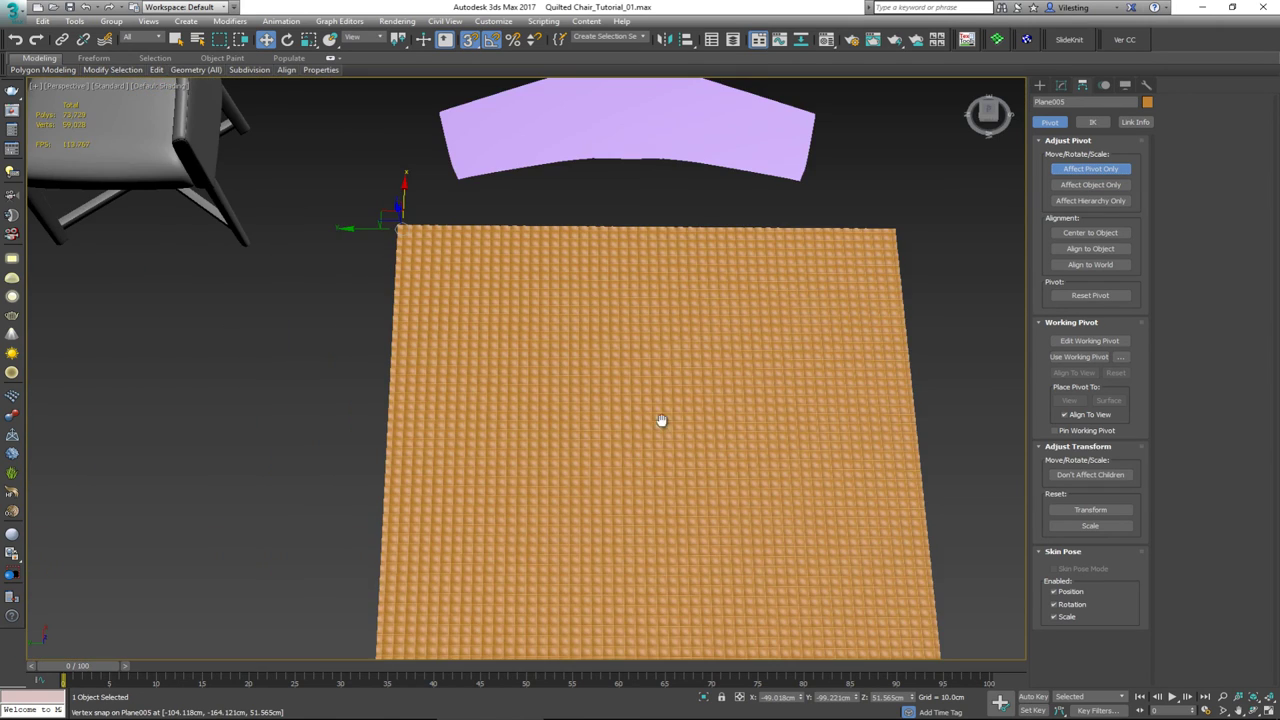
pyautogui.moveTo(661, 420); pyautogui.dragTo(651, 385, button='middle')
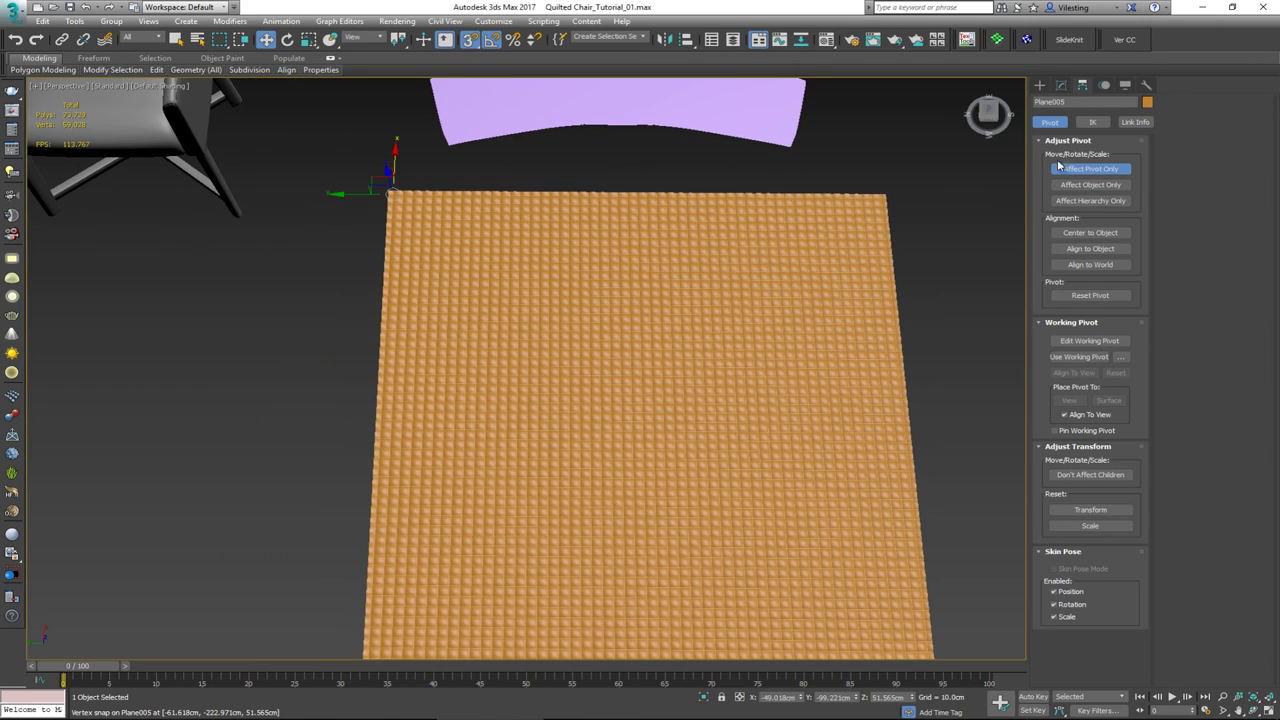
pyautogui.click(1101, 234)
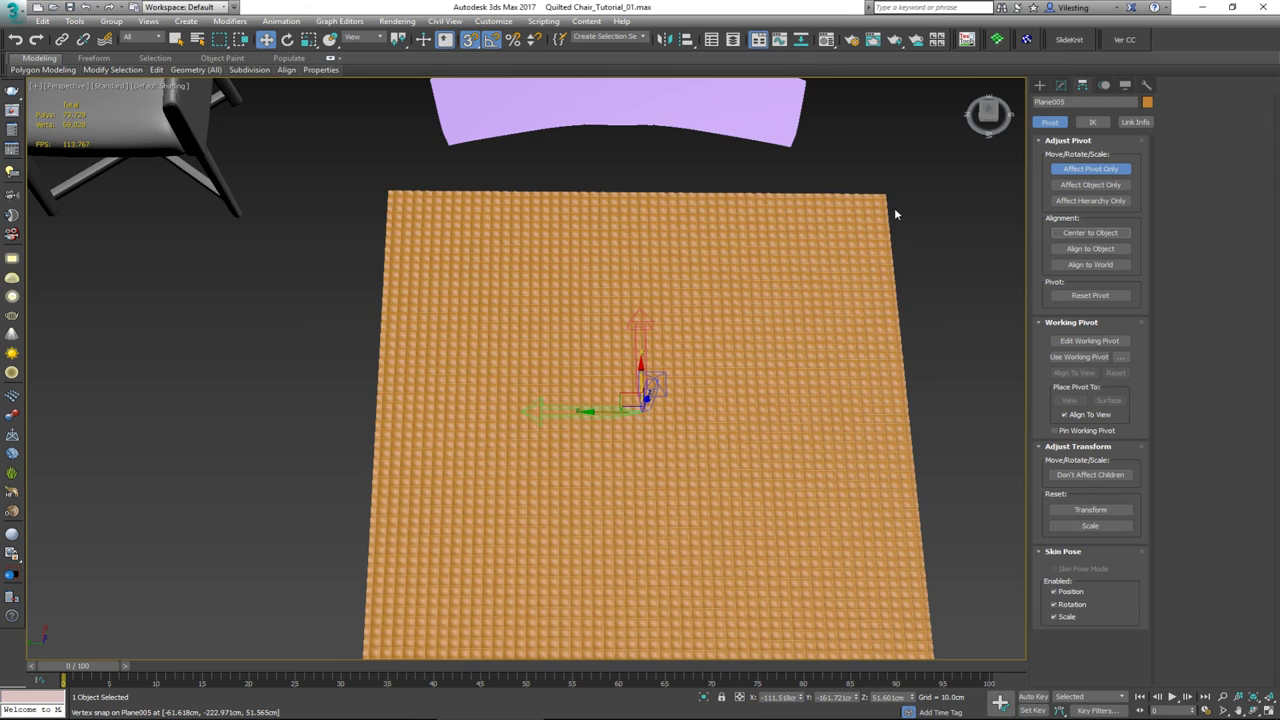
pyautogui.keyDown('alt'); pyautogui.moveTo(894, 207); pyautogui.dragTo(951, 177, button='middle'); pyautogui.keyUp('alt')
pyautogui.click(1117, 170)
# - With vertex snapping off, rotate the quilted sheet -45 degrees about the Z axis so its squares form diamonds
pyautogui.click(1061, 85)
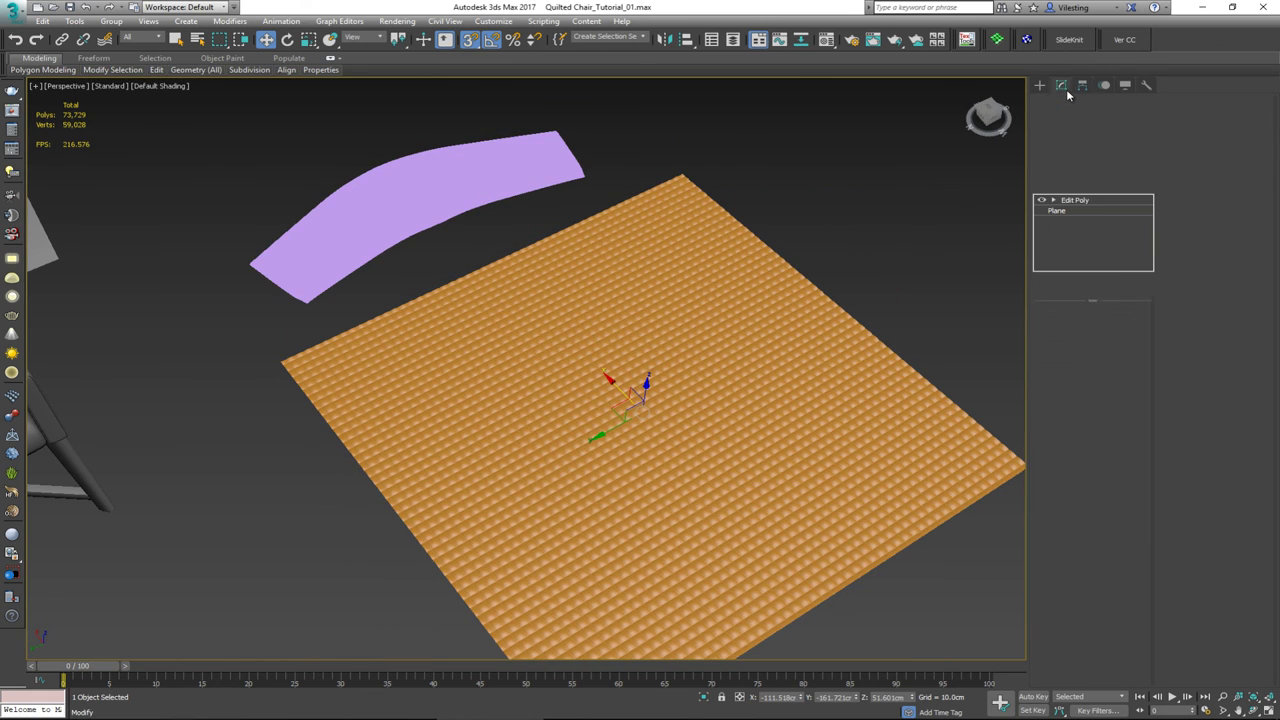
pyautogui.click(1062, 140)
pyautogui.press('e')
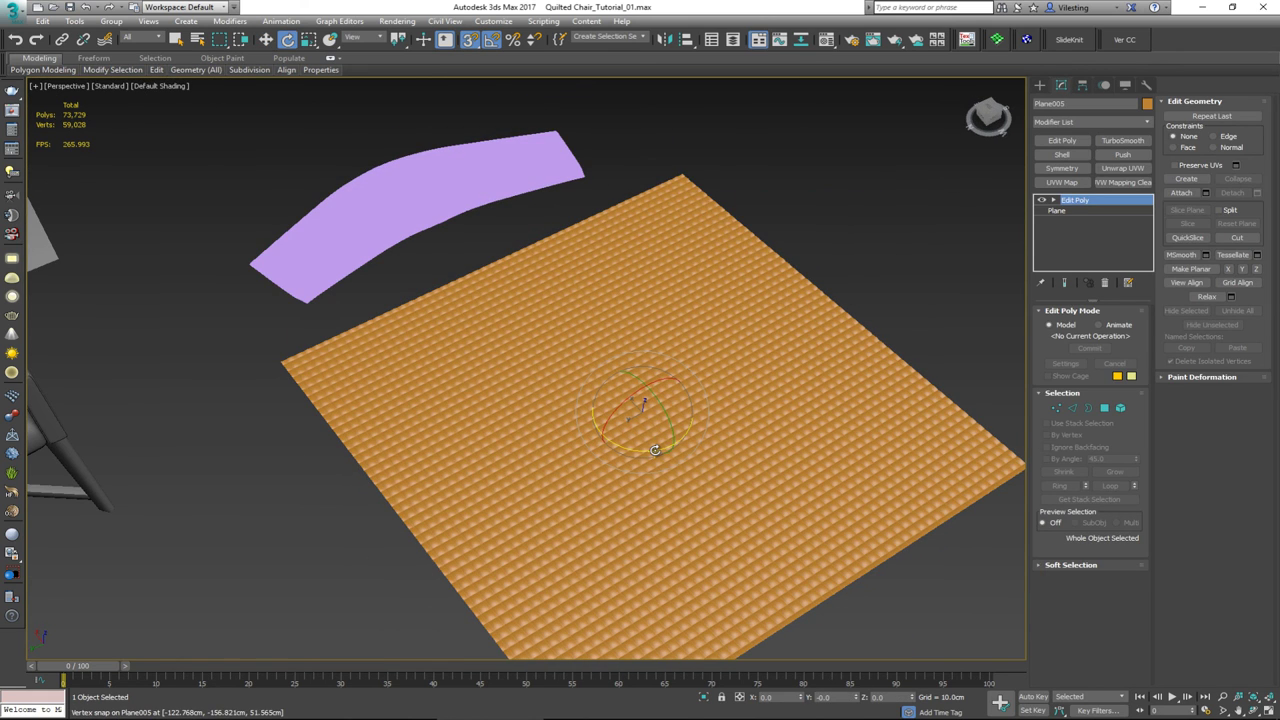
pyautogui.press('s')
pyautogui.moveTo(653, 451); pyautogui.dragTo(628, 457)
pyautogui.keyDown('alt'); pyautogui.moveTo(628, 457); pyautogui.dragTo(575, 478, button='middle'); pyautogui.keyUp('alt')
pyautogui.scroll(5, 643, 414)
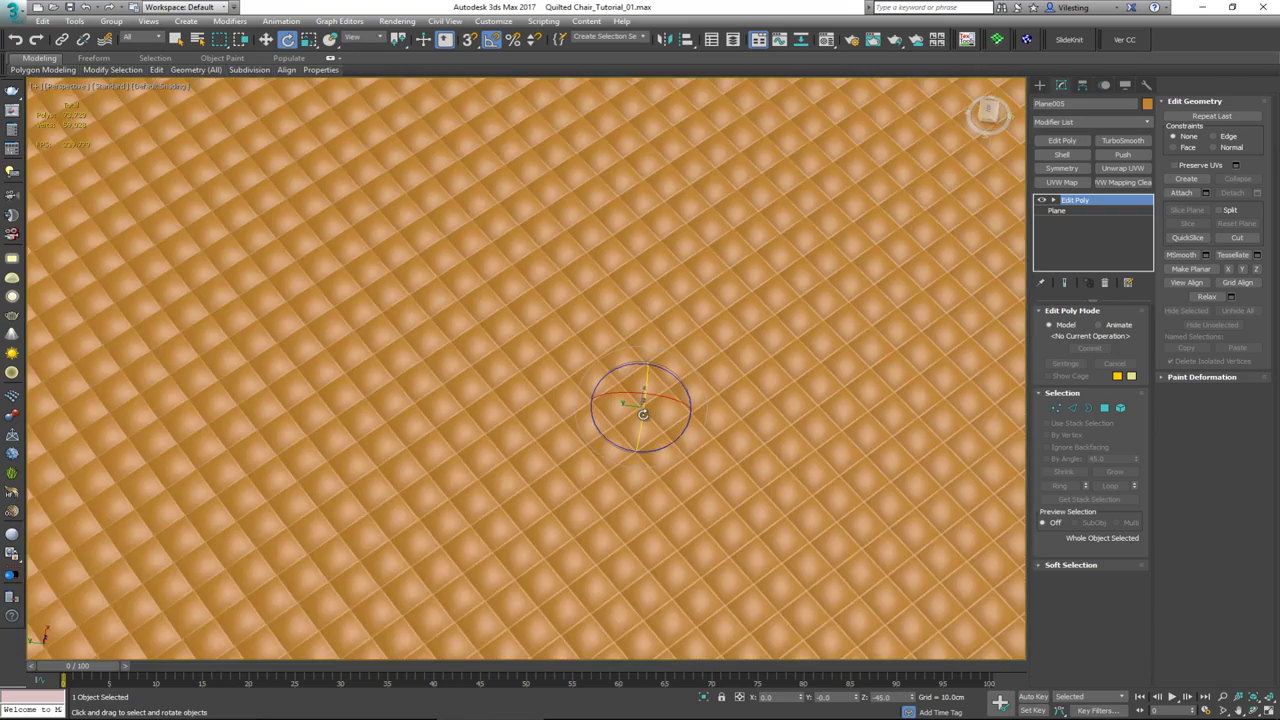
# - Add a TurboSmooth modifier with 1 iteration to the quilted sheet and inspect the pattern without edged faces
pyautogui.scroll(4, 619, 434)
pyautogui.press('F4')
pyautogui.scroll(-7, 606, 443)
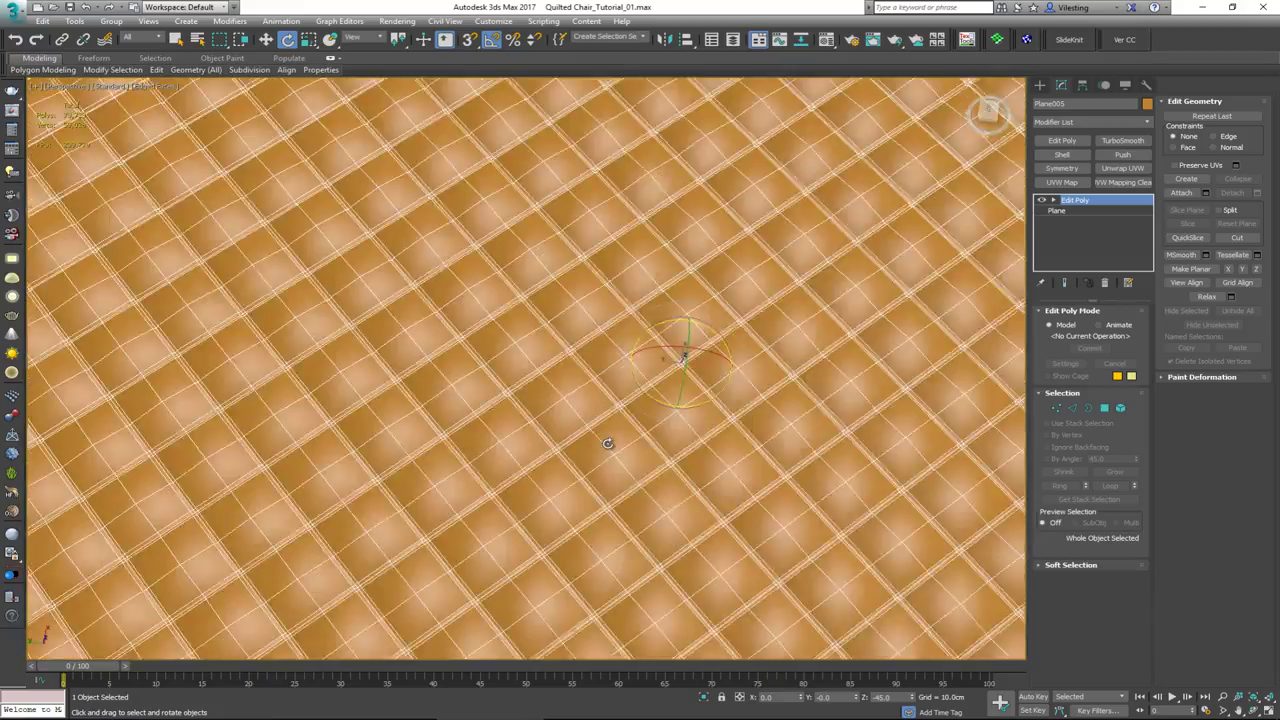
pyautogui.keyDown('alt'); pyautogui.moveTo(607, 443); pyautogui.dragTo(671, 369, button='middle'); pyautogui.keyUp('alt')
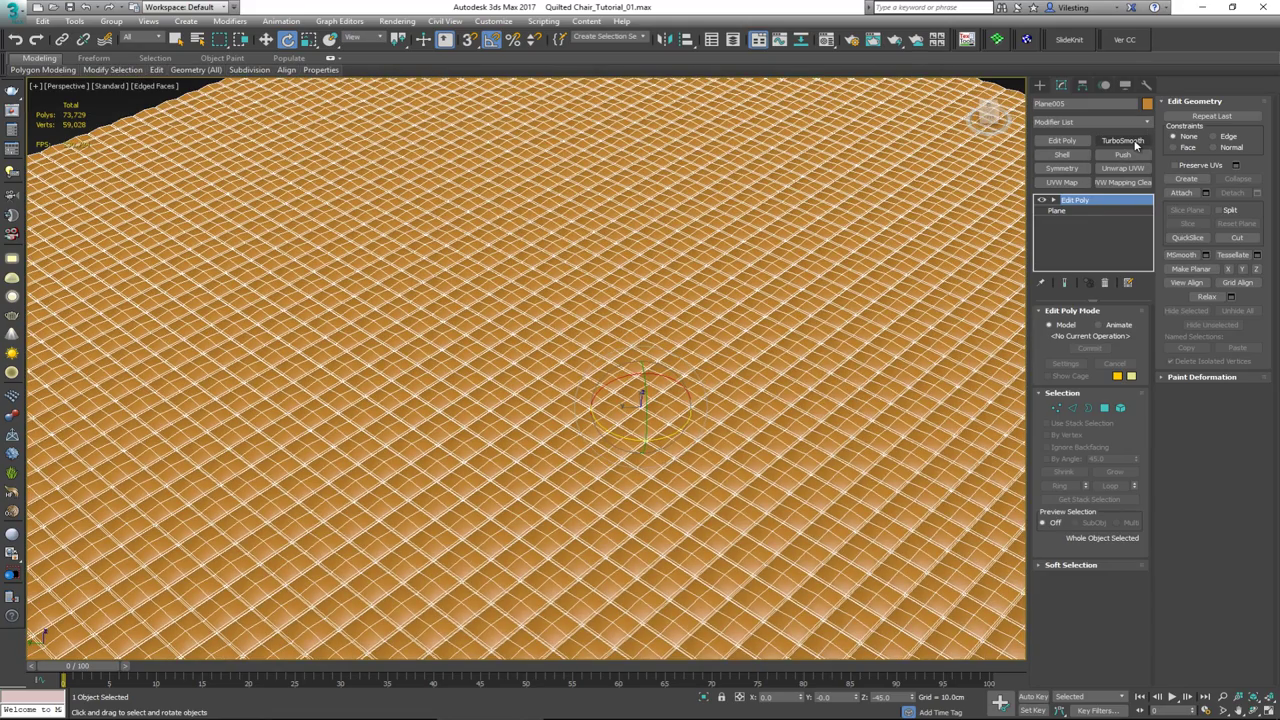
pyautogui.click(1122, 141)
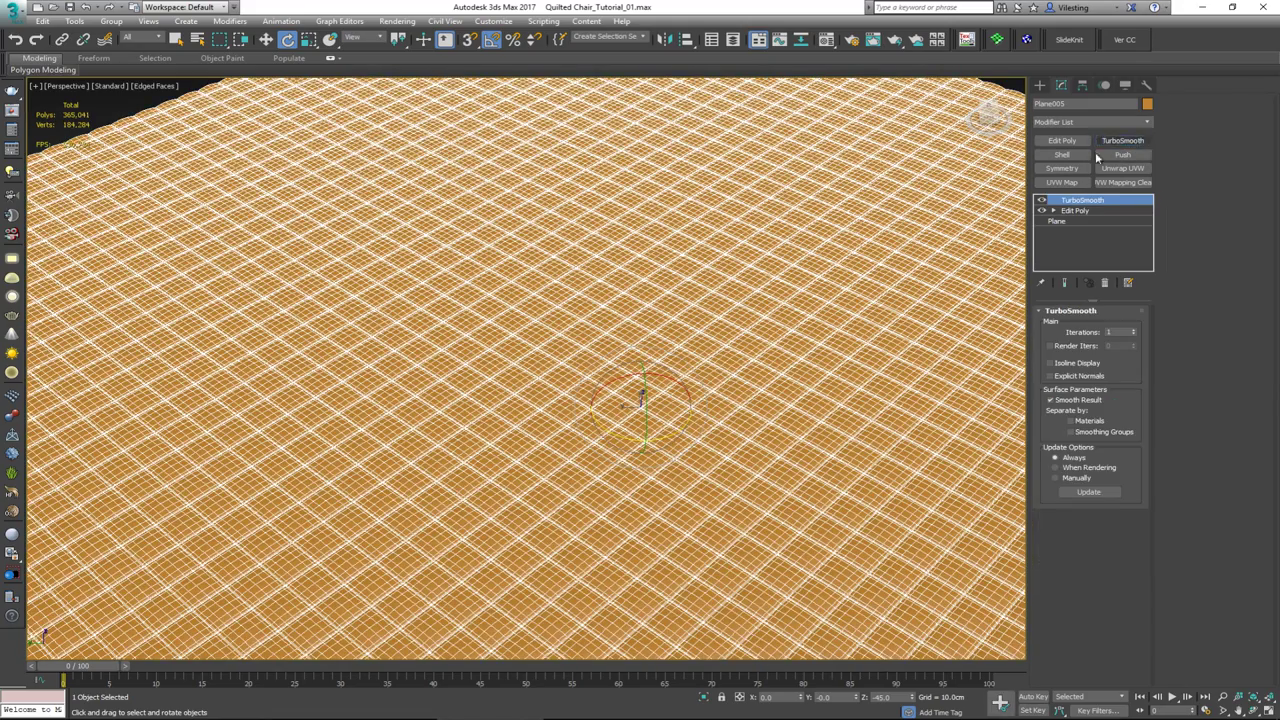
pyautogui.press('F4')
pyautogui.scroll(3, 688, 407)
pyautogui.keyDown('alt'); pyautogui.moveTo(688, 407); pyautogui.dragTo(647, 465, button='middle'); pyautogui.keyUp('alt')
pyautogui.scroll(-10, 647, 465)
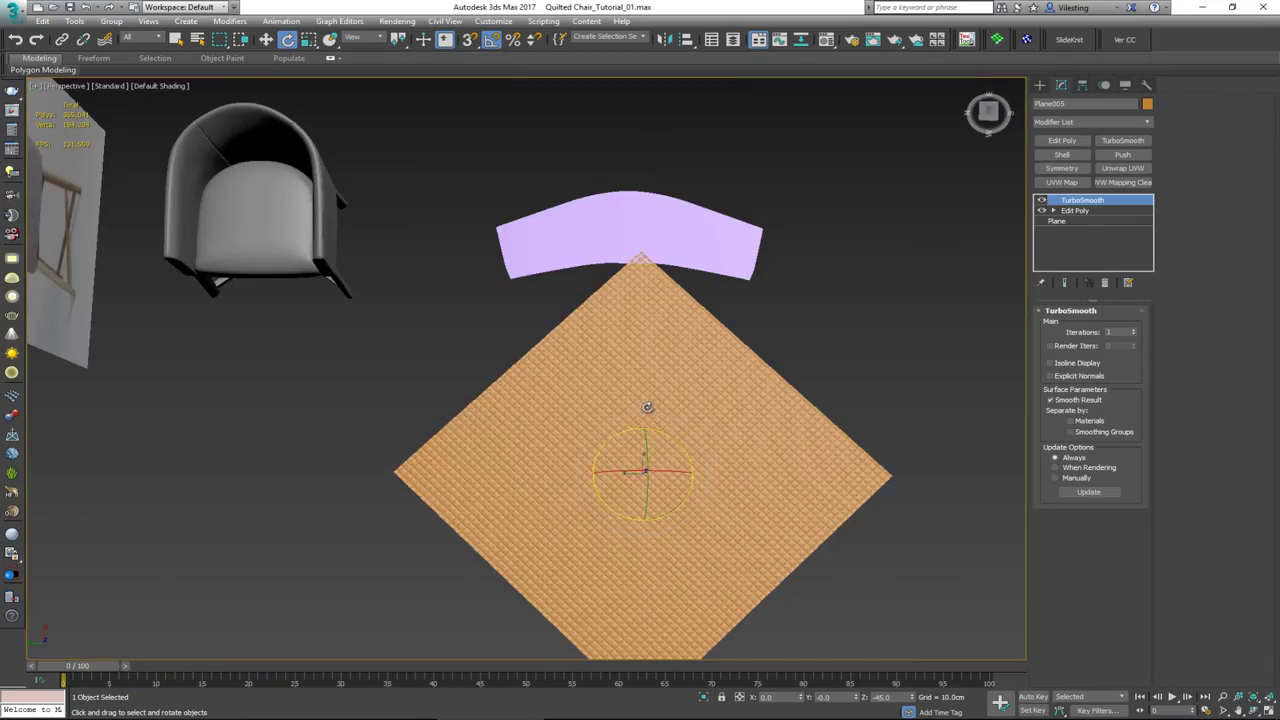
# - Move the quilted sheet about 96.5 cm along the positive X axis so it is centered over the purple flat mesh
pyautogui.press('w')
pyautogui.moveTo(640, 428); pyautogui.dragTo(637, 200)
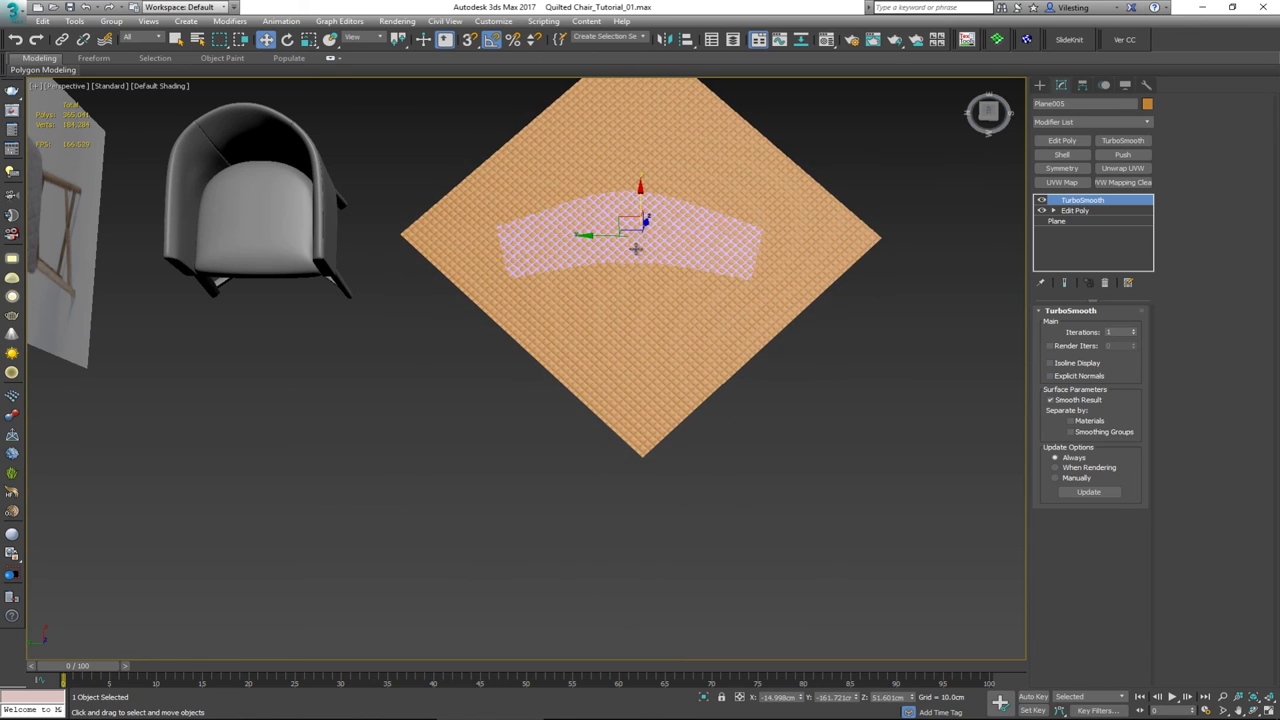
pyautogui.scroll(6, 634, 249)
pyautogui.scroll(-2, 635, 360)
# - Raise the quilted sheet about 0.6 cm above the purple flat mesh and display it as see-through
pyautogui.keyDown('alt'); pyautogui.moveTo(641, 386); pyautogui.dragTo(632, 342, button='middle'); pyautogui.keyUp('alt')
pyautogui.moveTo(651, 326); pyautogui.dragTo(655, 323)
pyautogui.hotkey('alt', 'x')
pyautogui.keyDown('alt'); pyautogui.moveTo(659, 327); pyautogui.dragTo(668, 372, button='middle'); pyautogui.keyUp('alt')
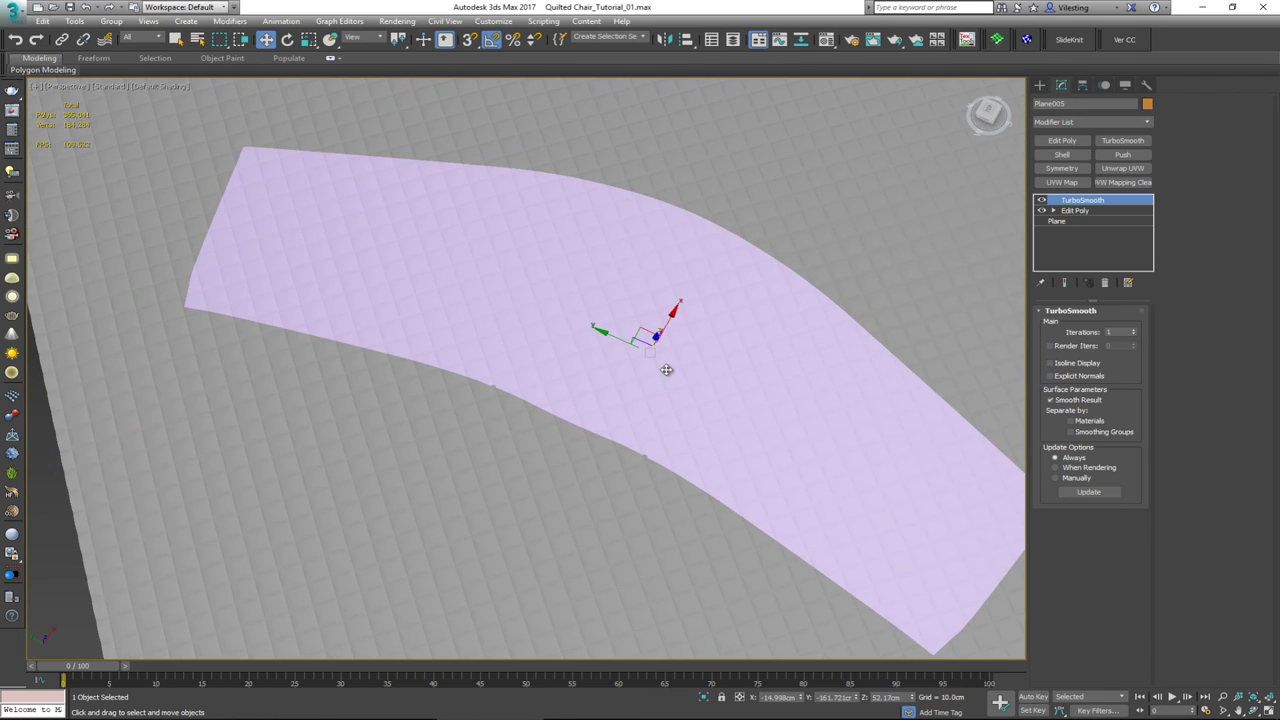
# - Check the diamond size against the chair reference photo and scale the quilted sheet uniformly to about 128%
pyautogui.press('r')
pyautogui.moveTo(0, 112); pyautogui.dragTo(777, 118)
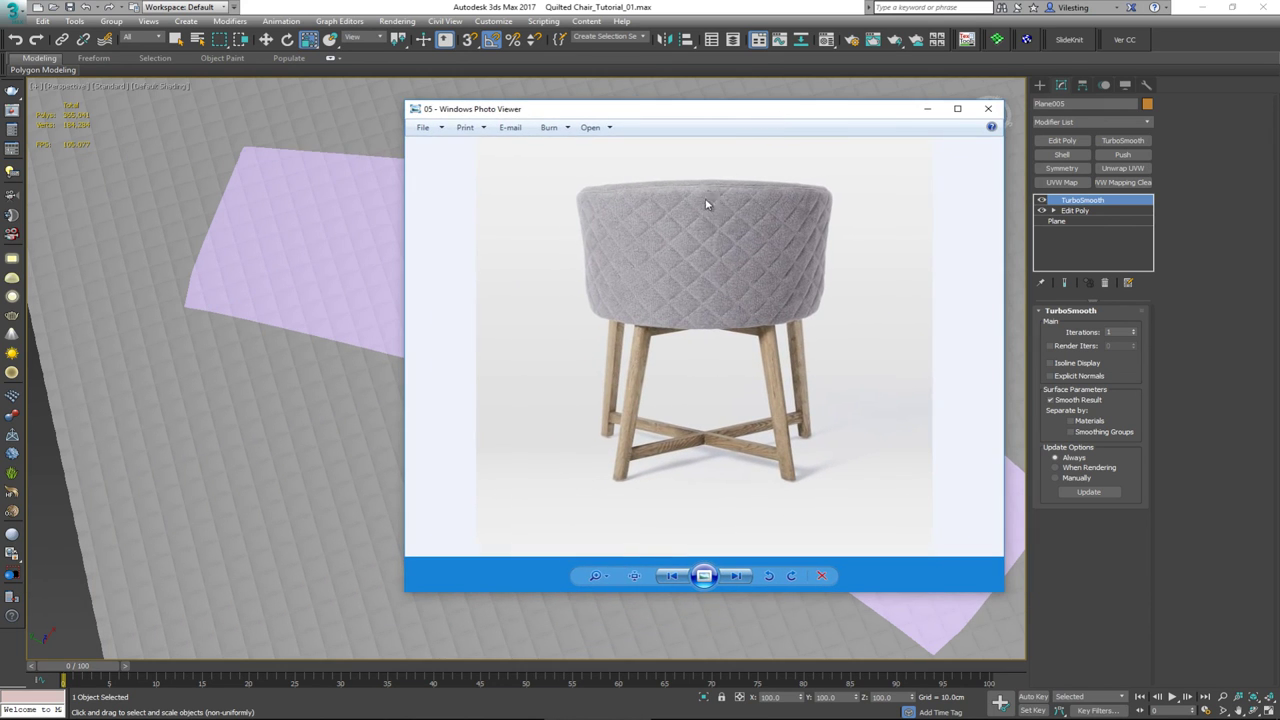
pyautogui.scroll(2, 712, 317)
pyautogui.moveTo(709, 319); pyautogui.dragTo(676, 390)
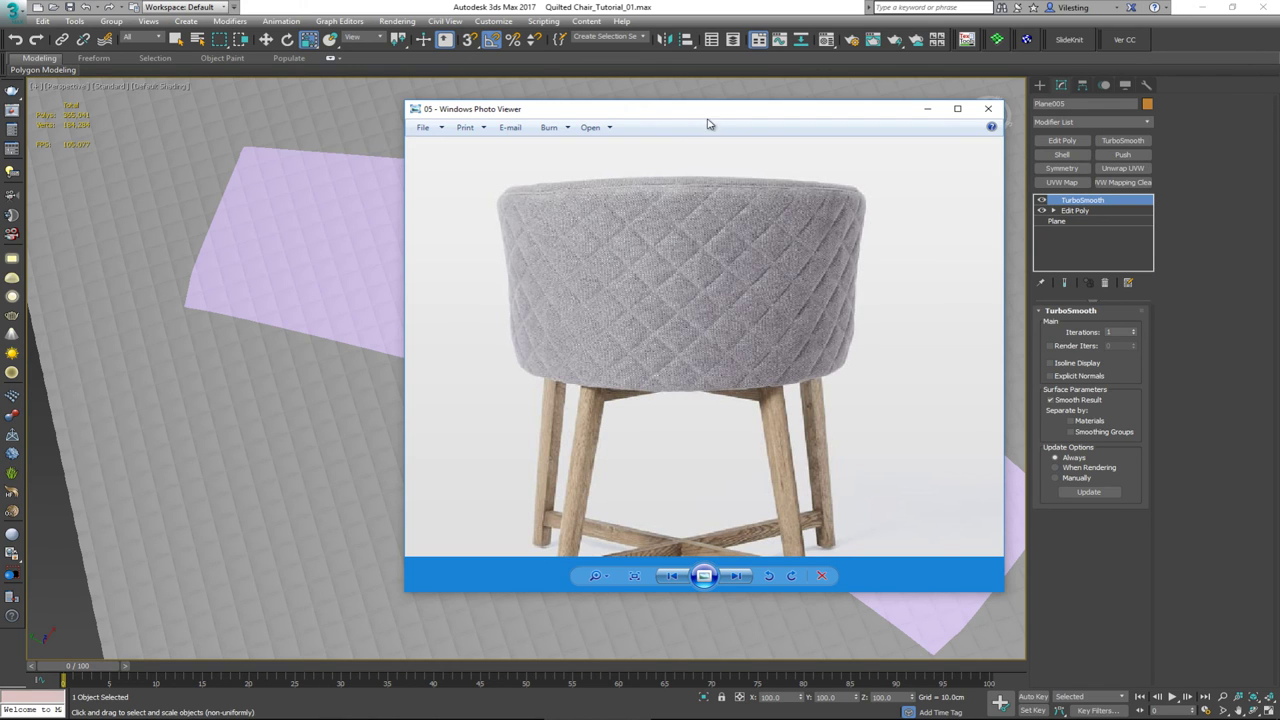
pyautogui.moveTo(708, 114); pyautogui.dragTo(0, 100)
pyautogui.scroll(2, 560, 397)
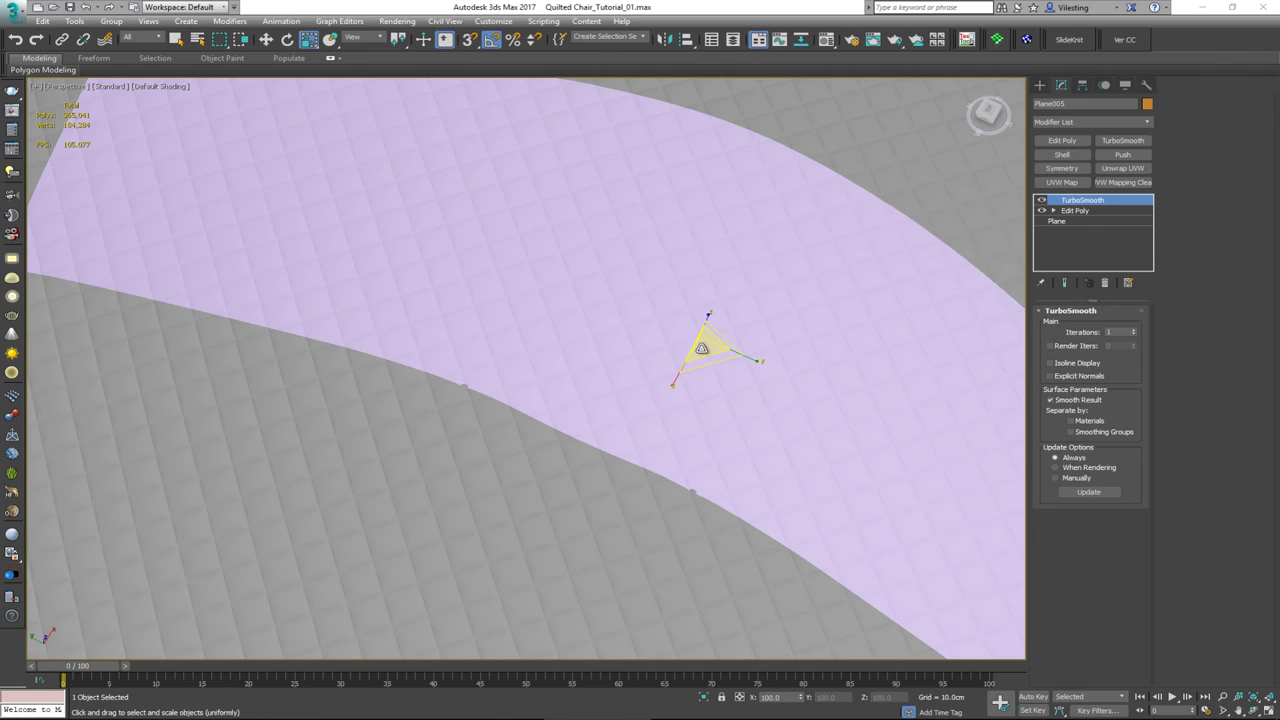
pyautogui.moveTo(702, 348)
pyautogui.mouseDown()
pyautogui.moveTo(702, 330)
pyautogui.moveTo(688, 338)
pyautogui.mouseUp()
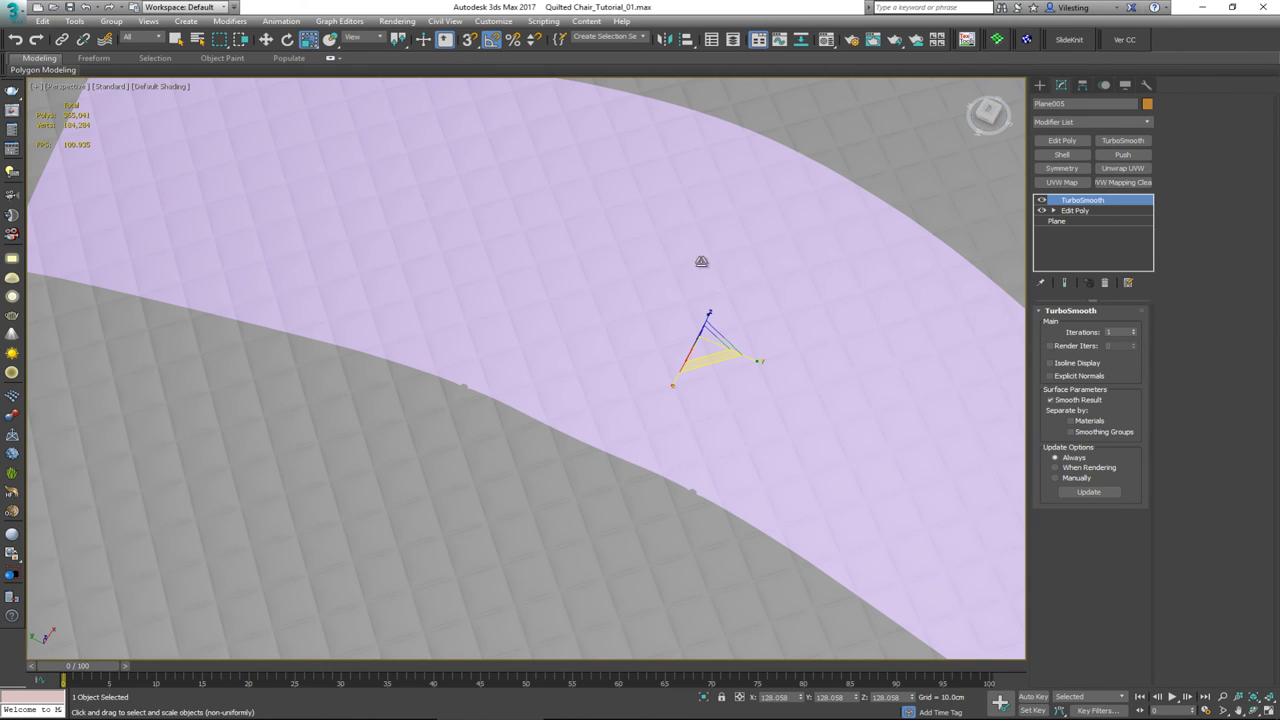
pyautogui.moveTo(676, 337); pyautogui.dragTo(646, 318, button='middle')
pyautogui.scroll(-5, 655, 379)
pyautogui.scroll(5, 663, 360)
# - Try to reset the transform of the scaled quilted sheet with Reset XForm
pyautogui.press('w')
pyautogui.hotkey('alt', 'x')
pyautogui.click(1146, 85)
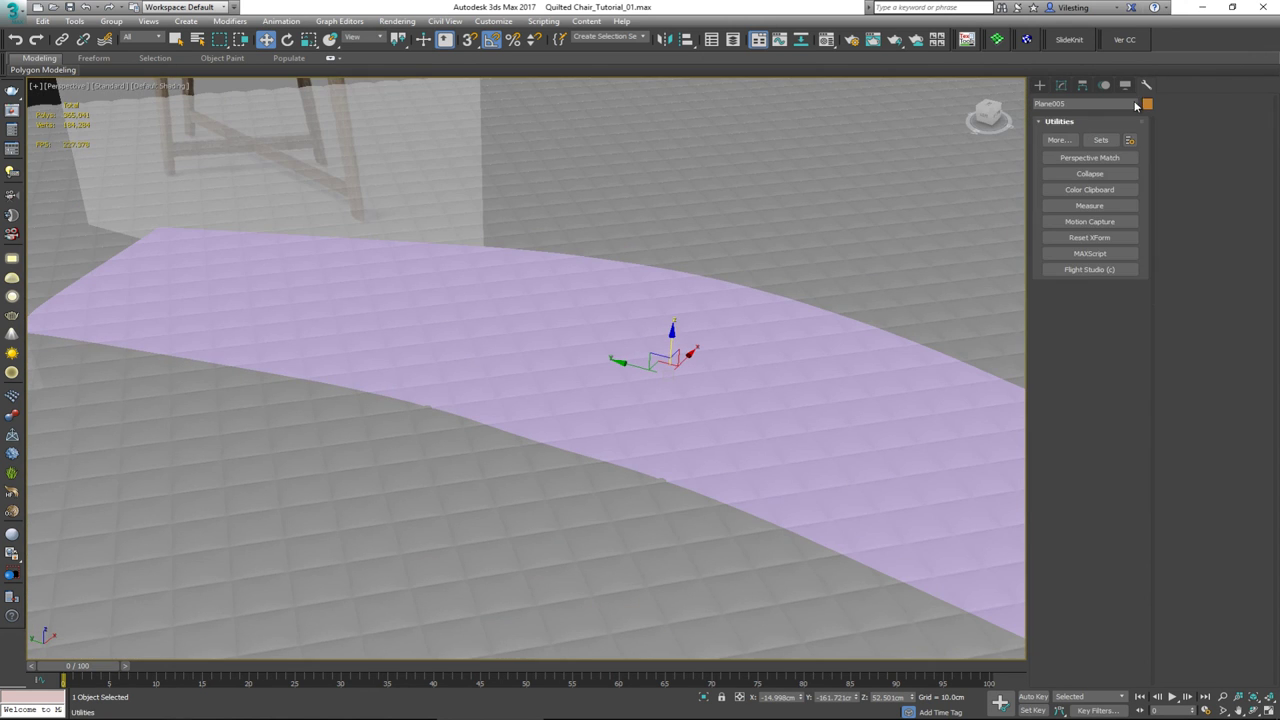
pyautogui.click(1095, 239)
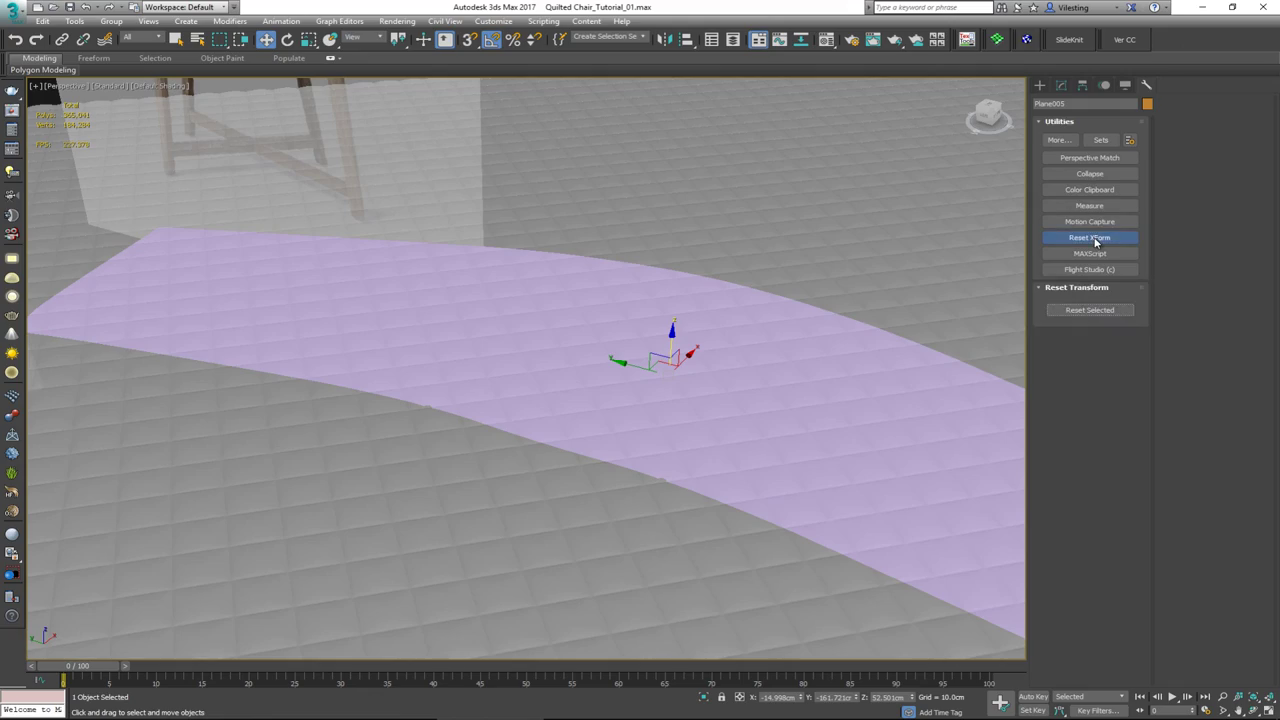
pyautogui.click(1090, 311)
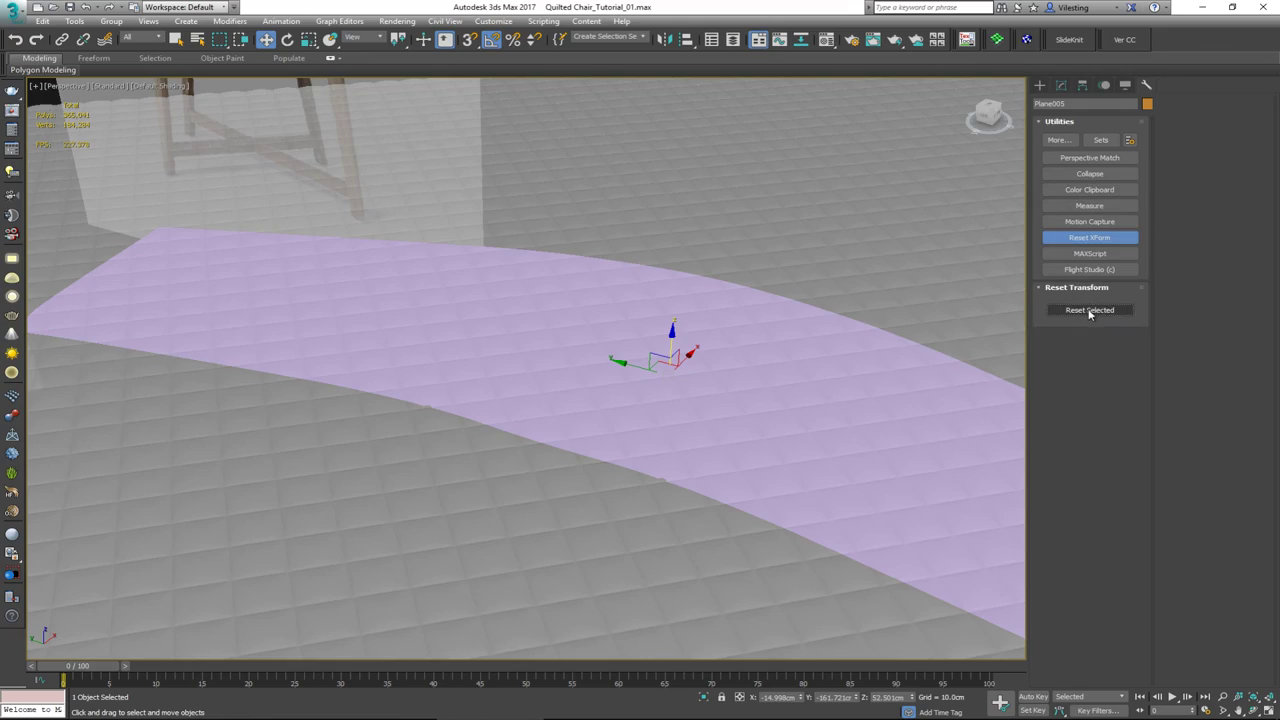
pyautogui.click(1062, 86)
# - Inspect the quilted sheet's mesh density with edged faces and set its TurboSmooth iterations to 2
pyautogui.press('F4')
pyautogui.keyDown('alt'); pyautogui.moveTo(642, 353); pyautogui.dragTo(680, 399, button='middle'); pyautogui.keyUp('alt')
pyautogui.scroll(3, 627, 465)
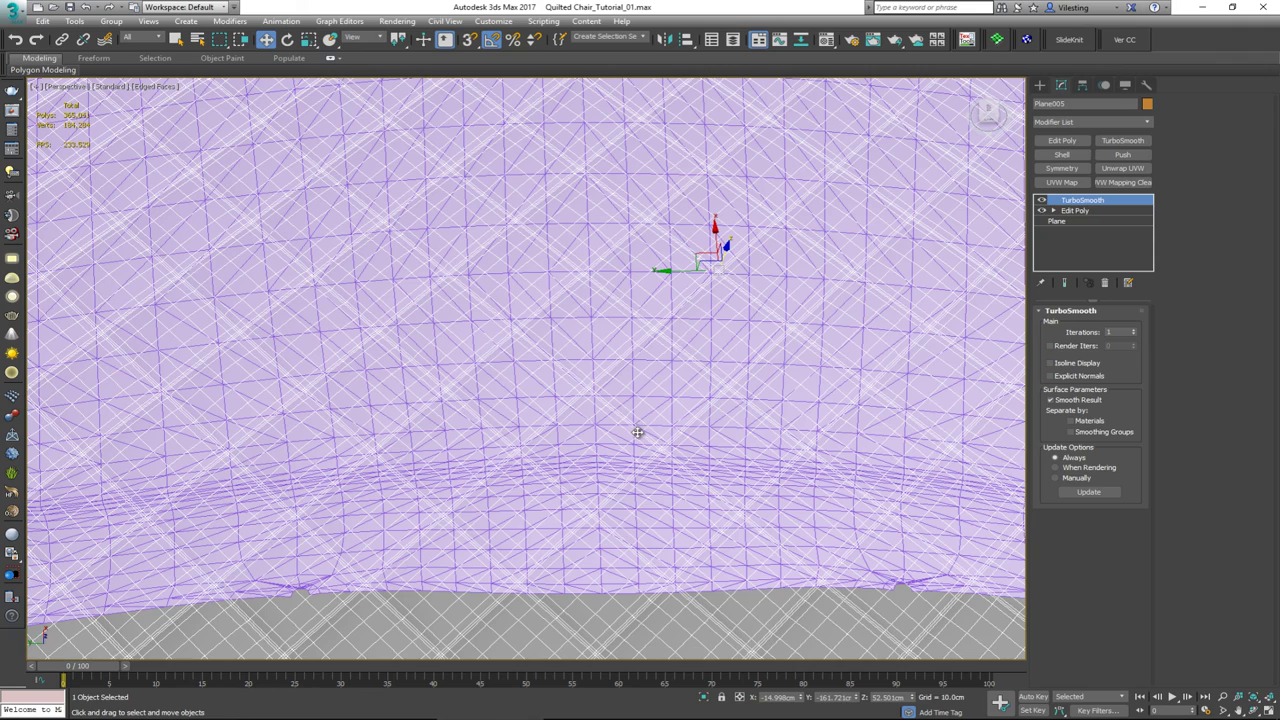
pyautogui.moveTo(637, 432); pyautogui.dragTo(600, 460, button='middle')
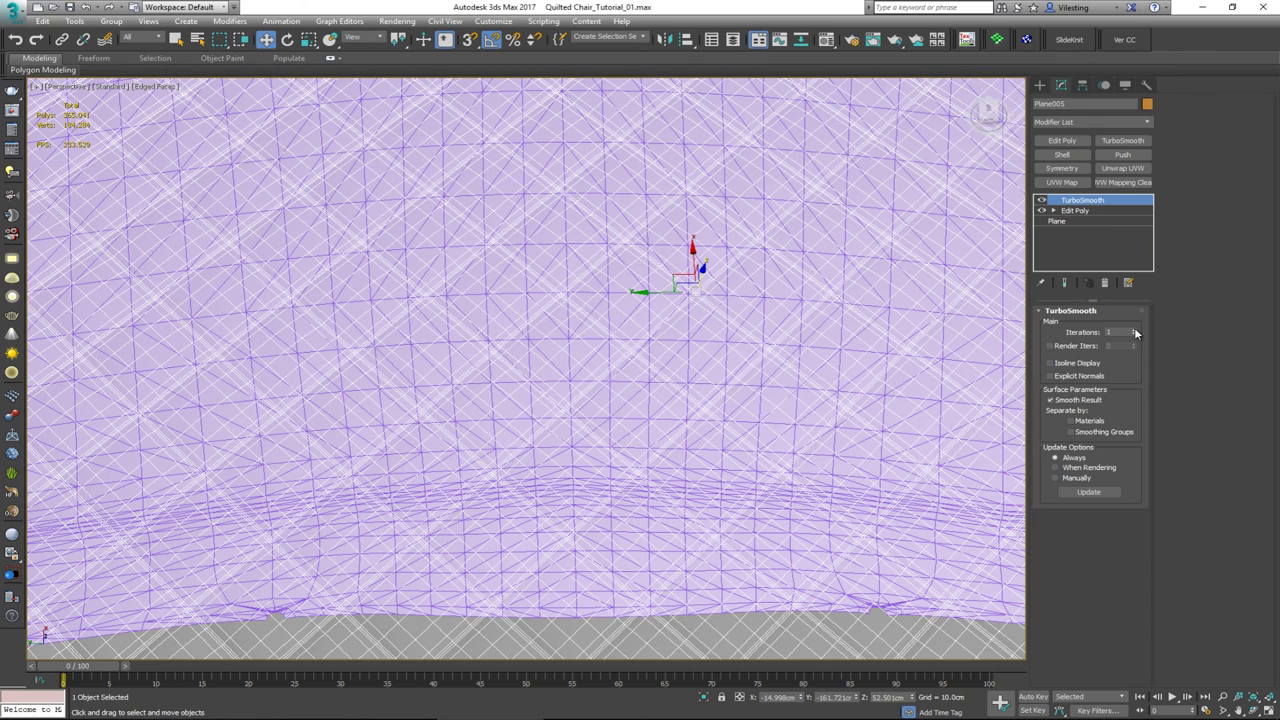
pyautogui.hotkey('alt', 'x')
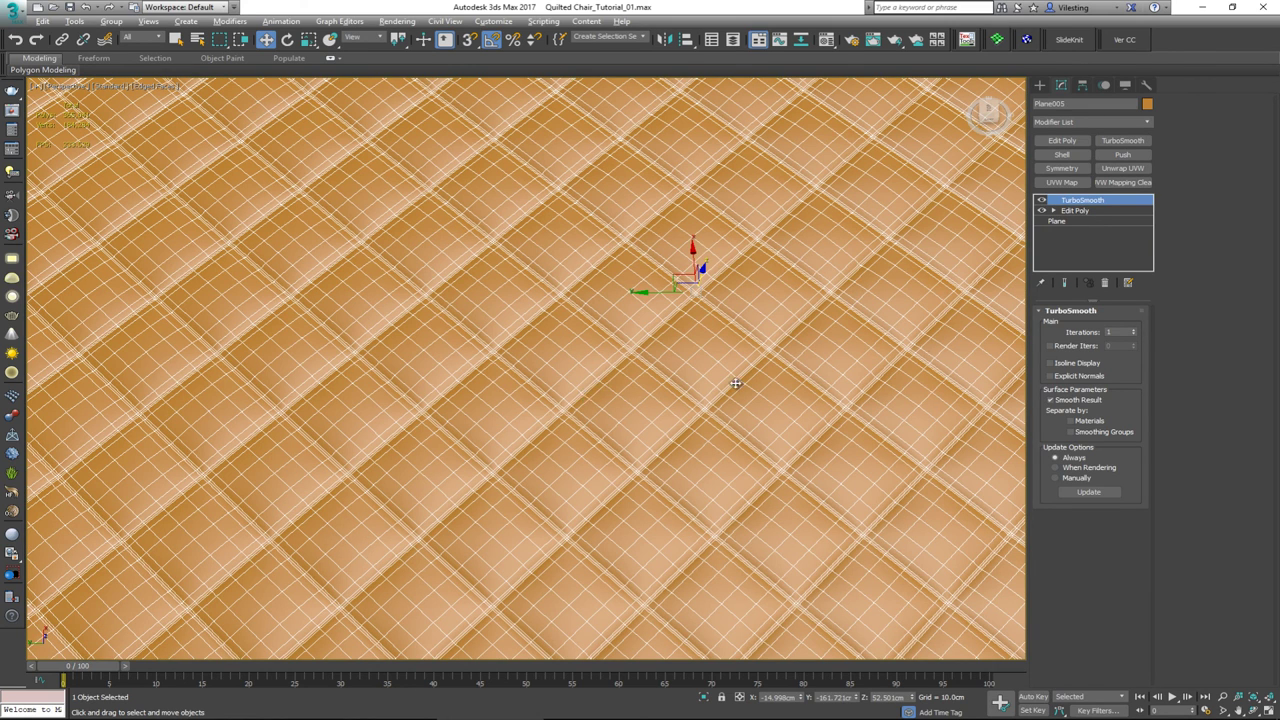
pyautogui.click(1134, 330)
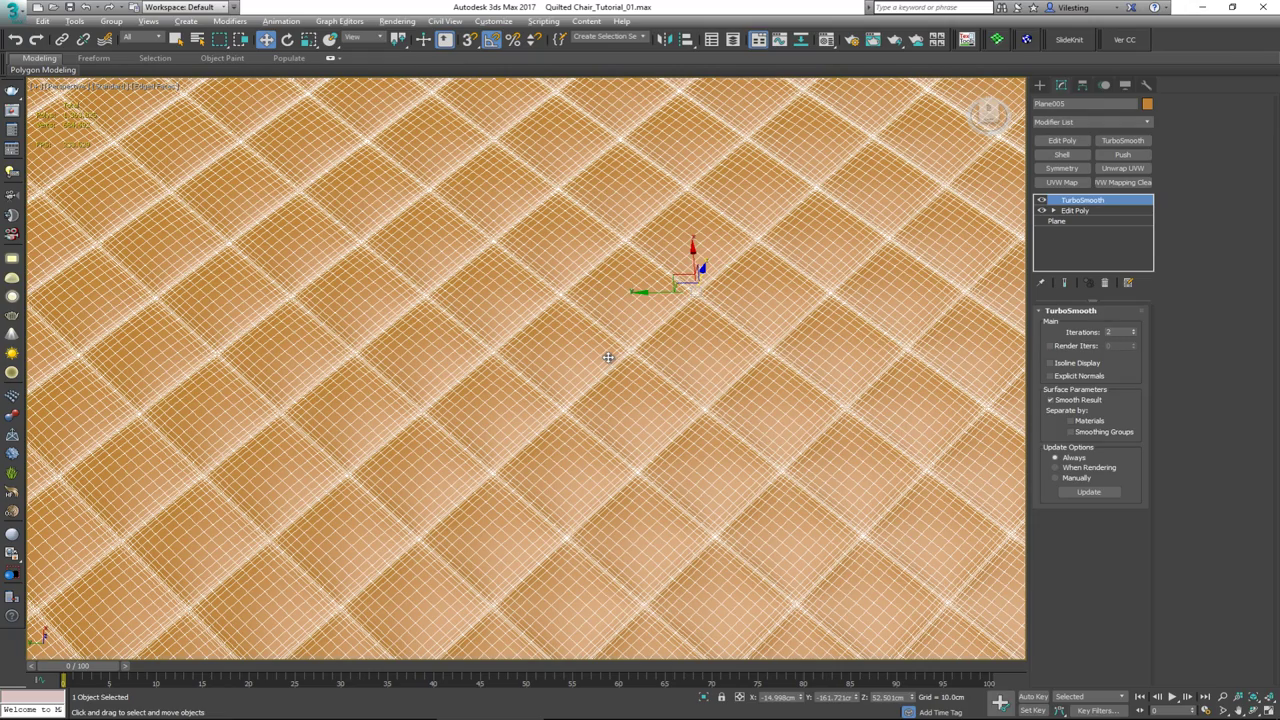
pyautogui.hotkey('alt', 'x')
pyautogui.keyDown('alt'); pyautogui.moveTo(608, 357); pyautogui.dragTo(608, 342, button='middle'); pyautogui.keyUp('alt')
# - Apply Reset XForm to the quilted sheet and check the XForm modifier in its stack
pyautogui.click(1146, 85)
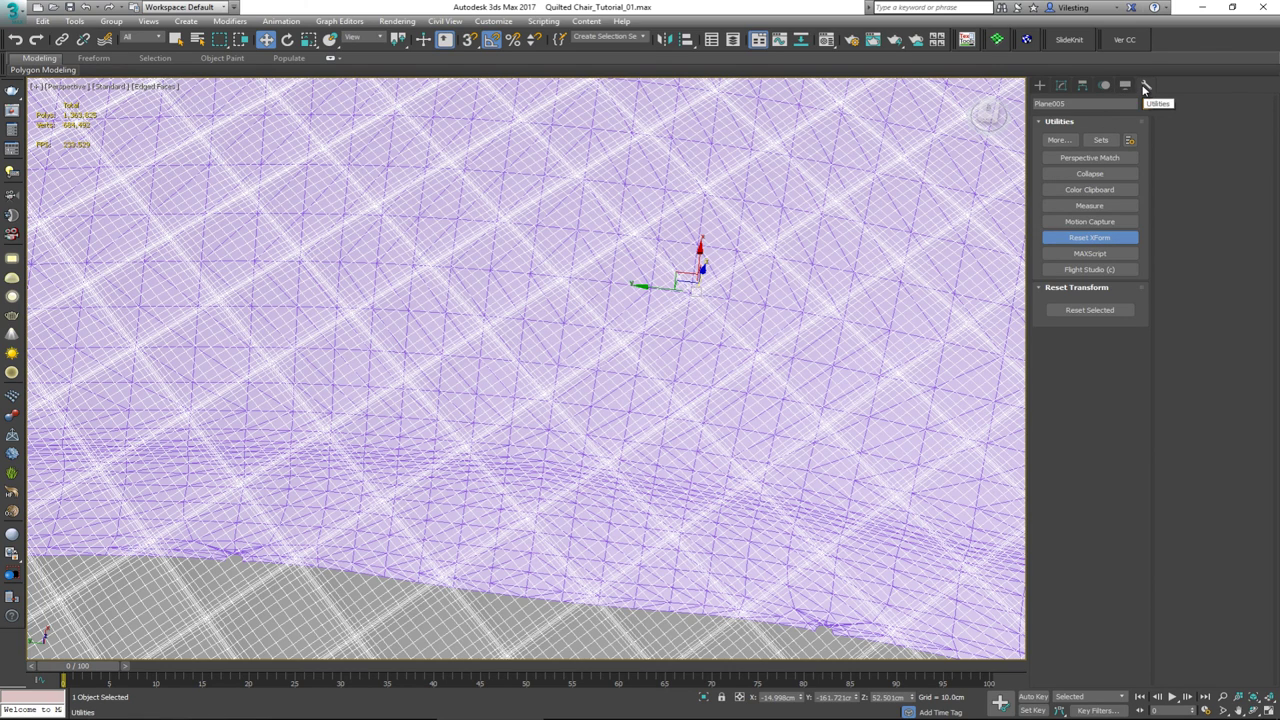
pyautogui.click(1090, 238)
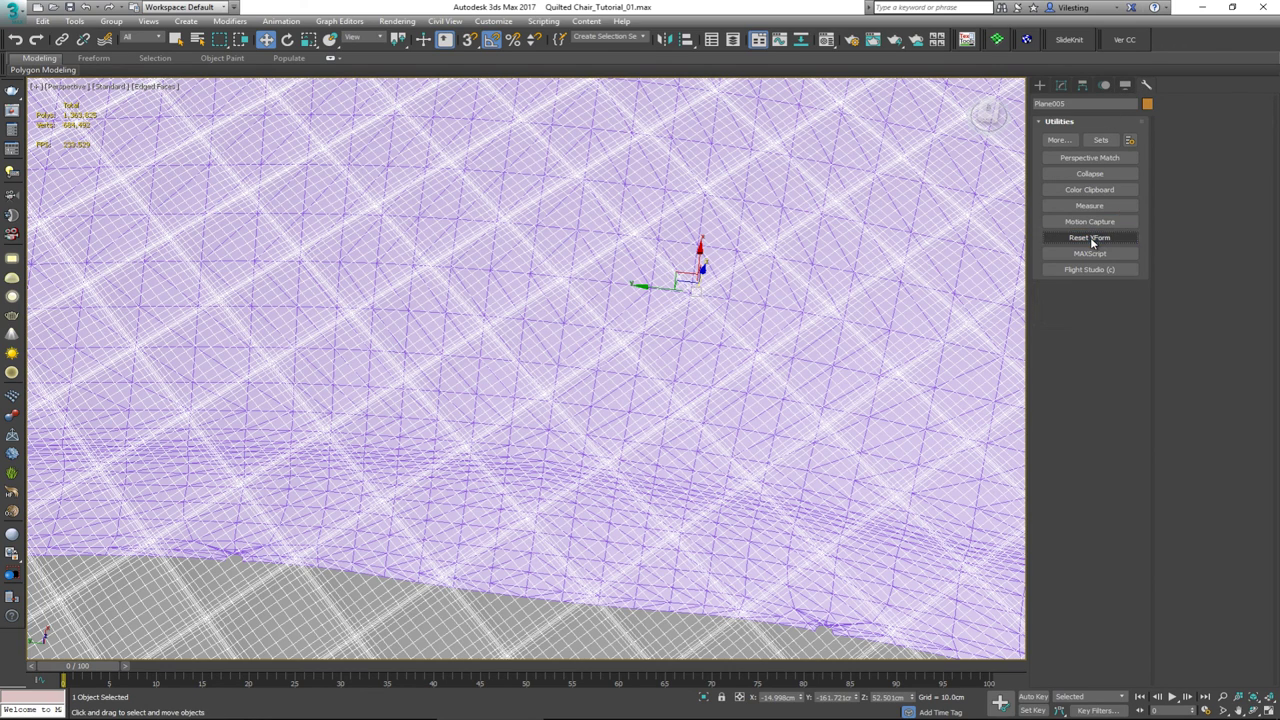
pyautogui.click(1090, 238)
pyautogui.click(1096, 311)
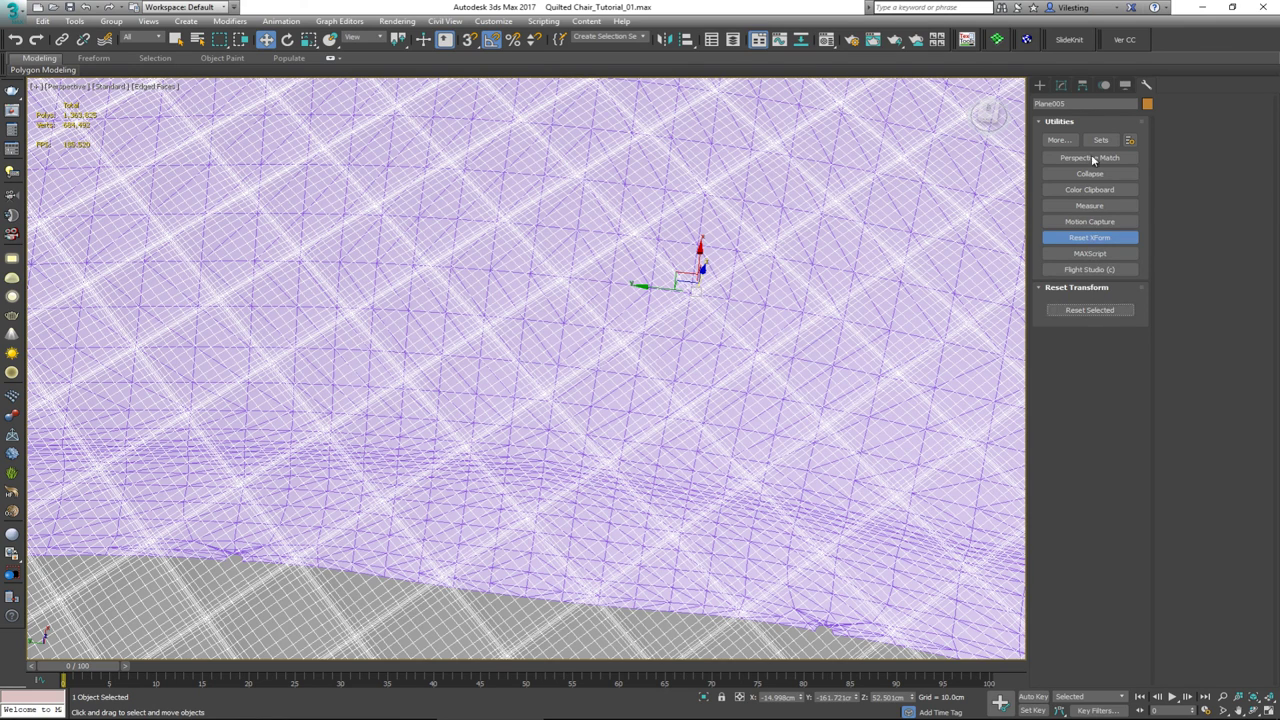
pyautogui.click(1061, 85)
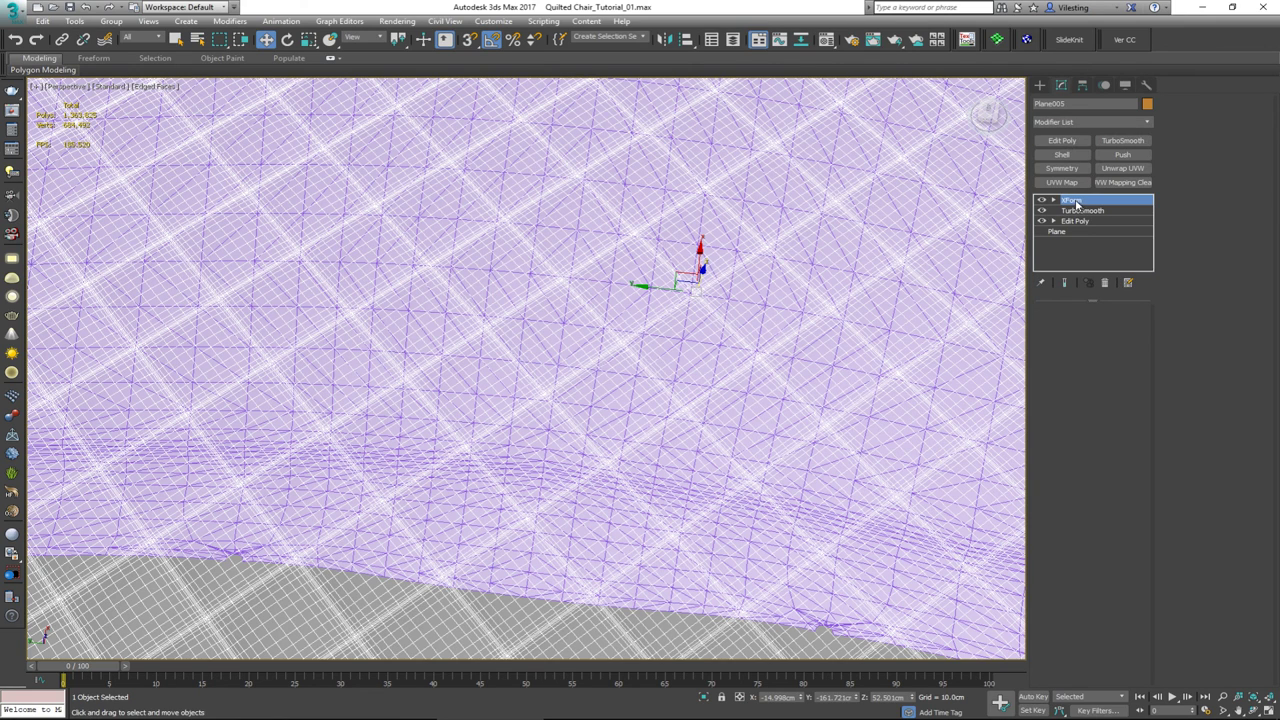
# - Convert the quilted sheet to an Editable Poly, collapsing its modifier stack
pyautogui.rightClick(621, 301)
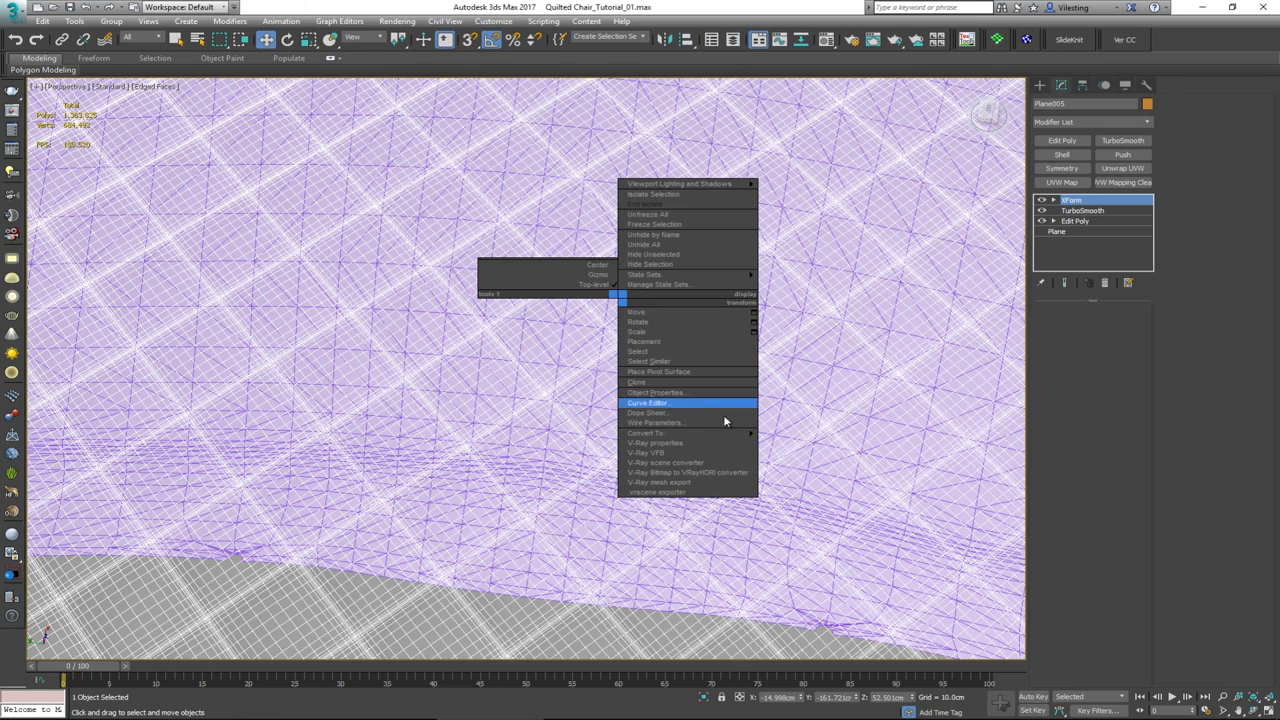
pyautogui.moveTo(745, 433)
pyautogui.click(785, 442)
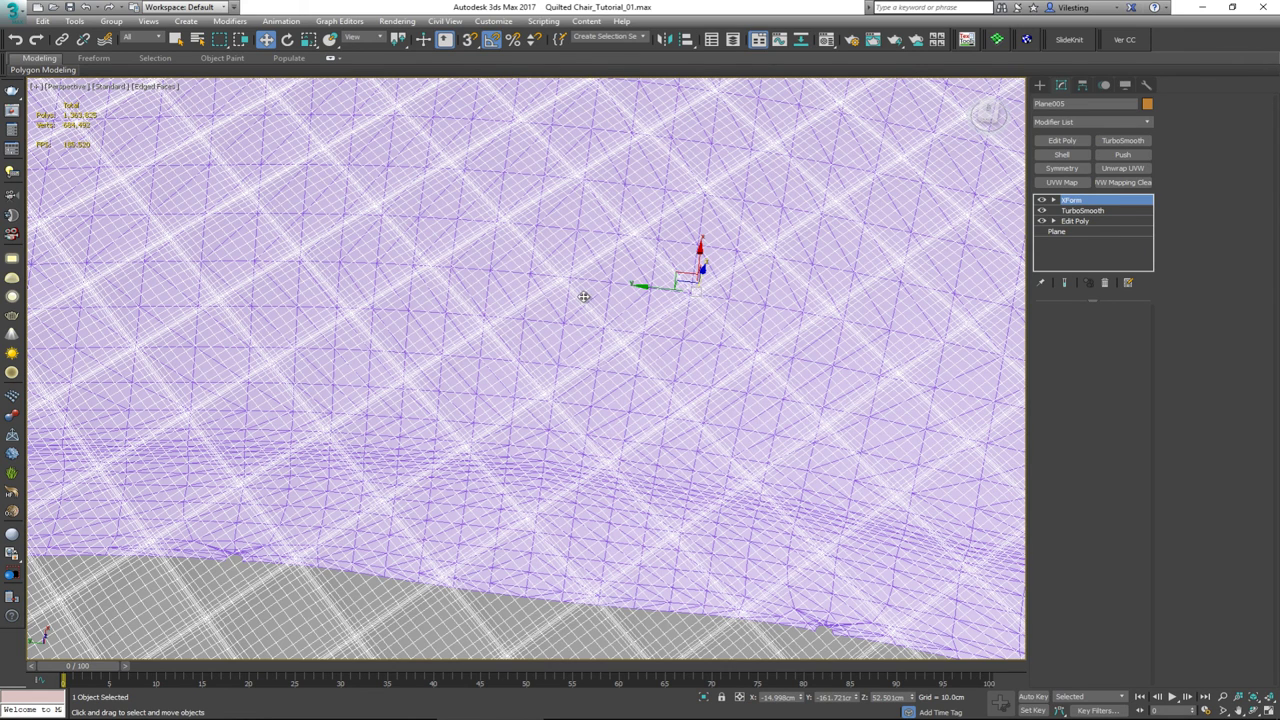
pyautogui.scroll(-5, 551, 254)
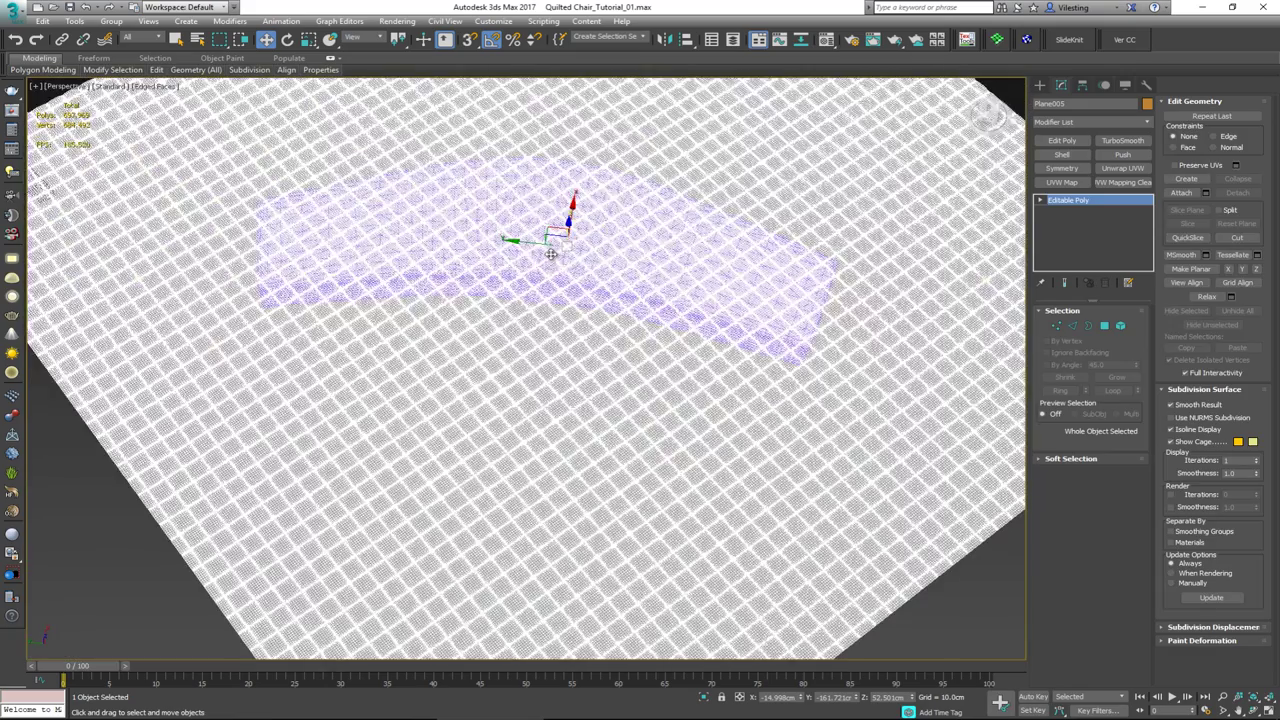
pyautogui.scroll(-3, 551, 254)
# - Deselect the quilted sheet, select the purple flat mesh beneath it and examine its notched long edge
pyautogui.click(858, 459)
pyautogui.keyDown('alt'); pyautogui.moveTo(686, 363); pyautogui.dragTo(553, 266, button='middle'); pyautogui.keyUp('alt')
pyautogui.scroll(10, 556, 267)
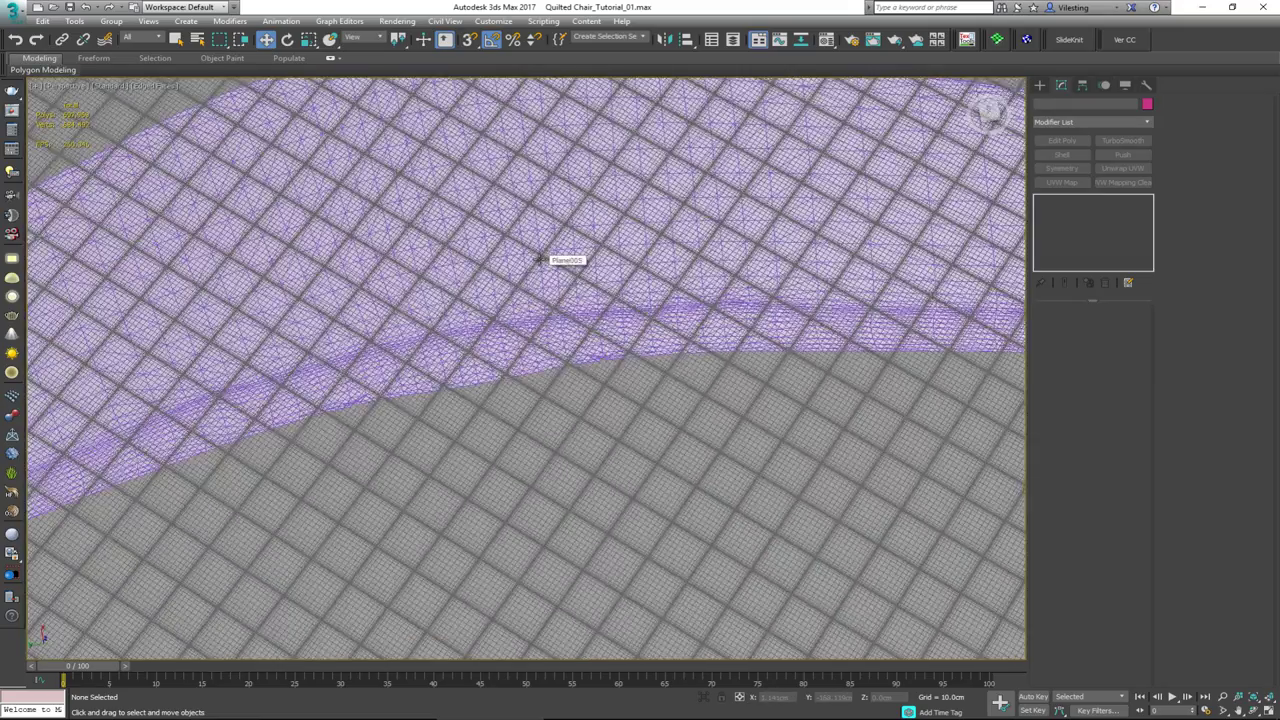
pyautogui.scroll(-5, 540, 308)
pyautogui.scroll(6, 586, 368)
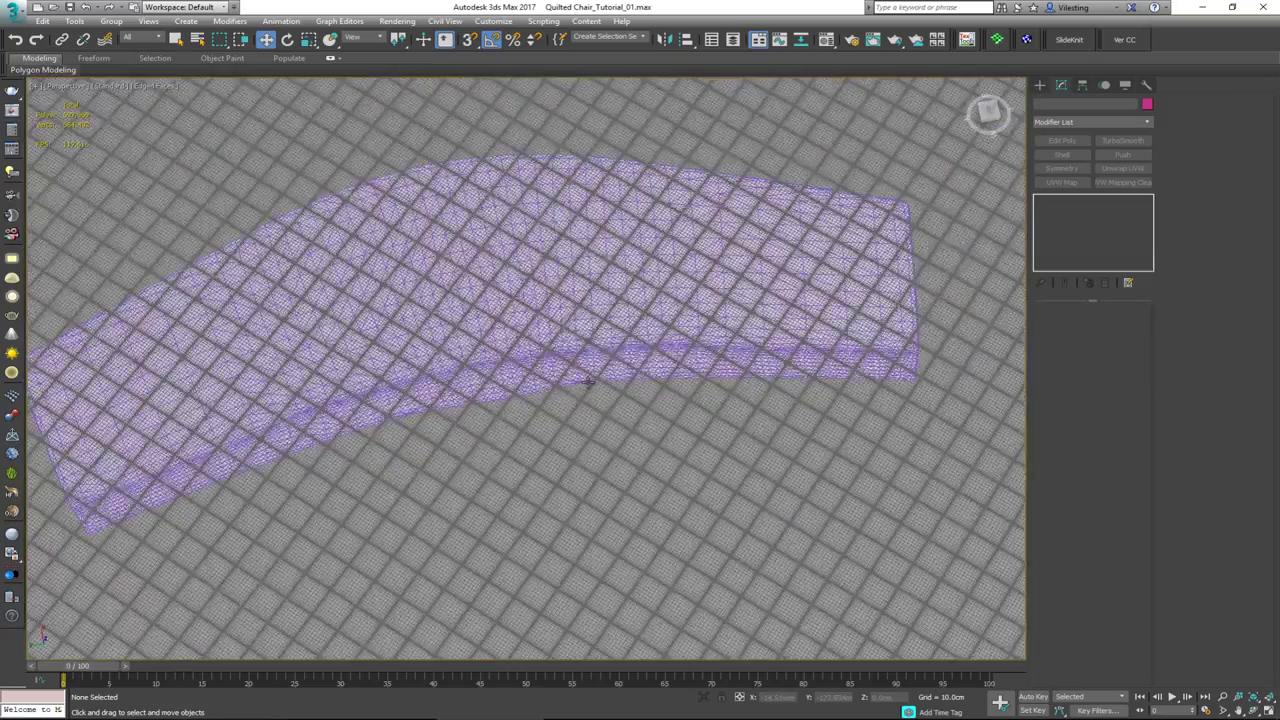
pyautogui.click(590, 382)
pyautogui.click(590, 380)
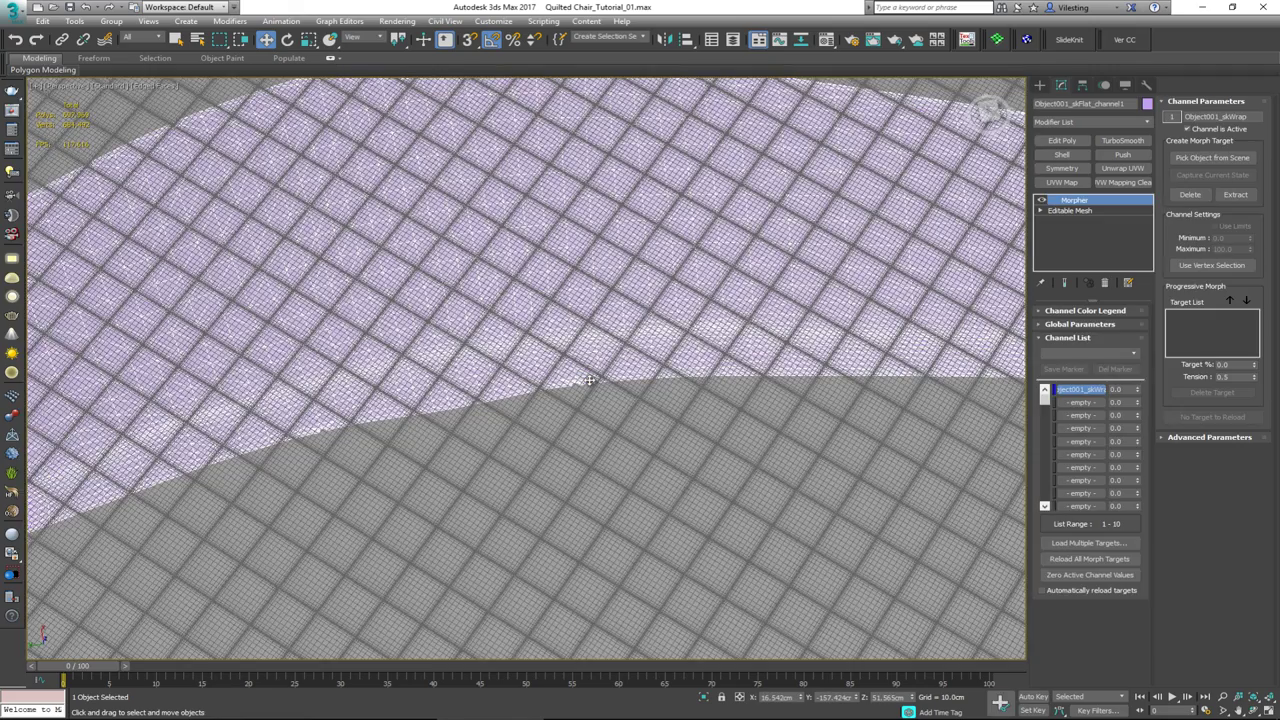
pyautogui.scroll(5, 590, 380)
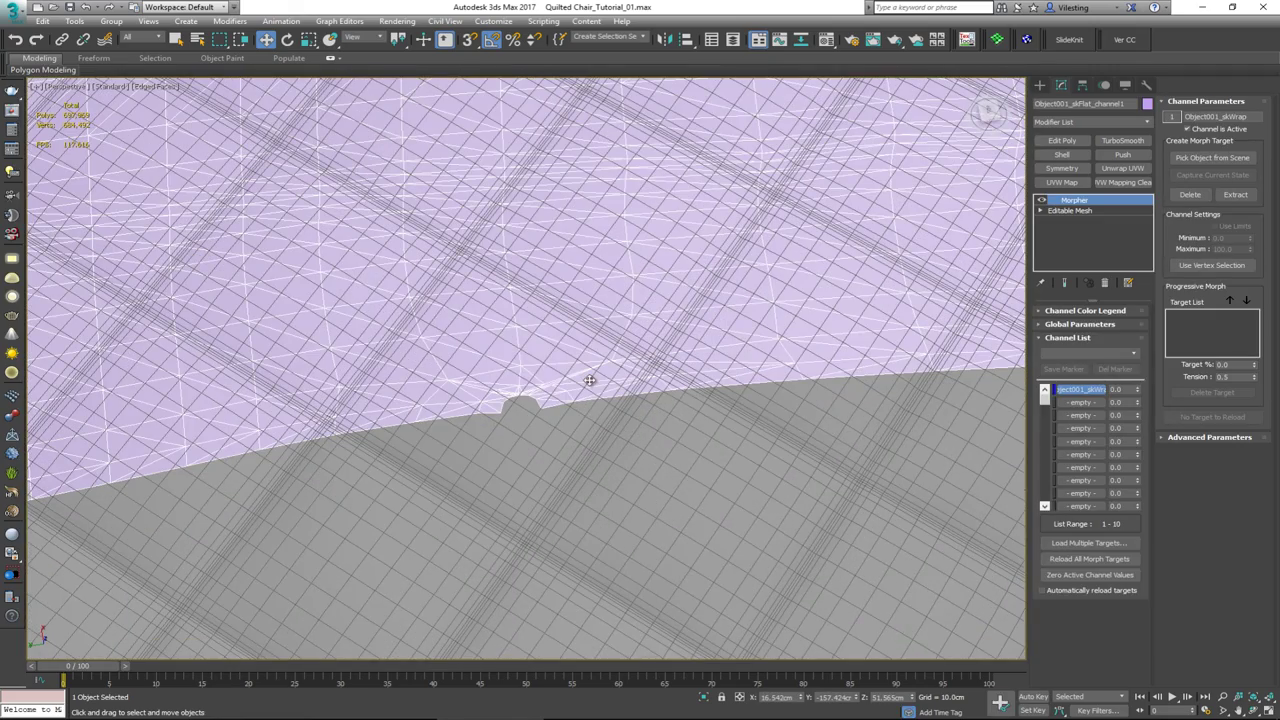
pyautogui.scroll(-6, 590, 380)
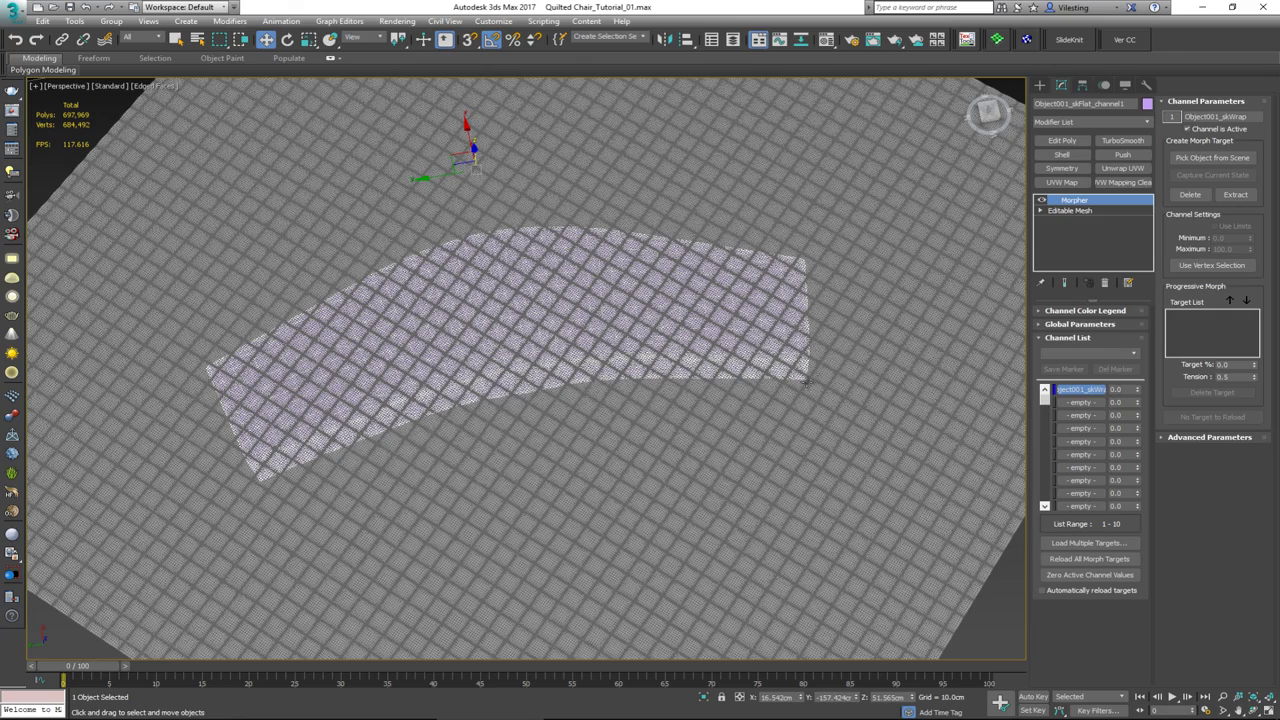
pyautogui.keyDown('alt'); pyautogui.moveTo(503, 400); pyautogui.dragTo(520, 343, button='middle'); pyautogui.keyUp('alt')
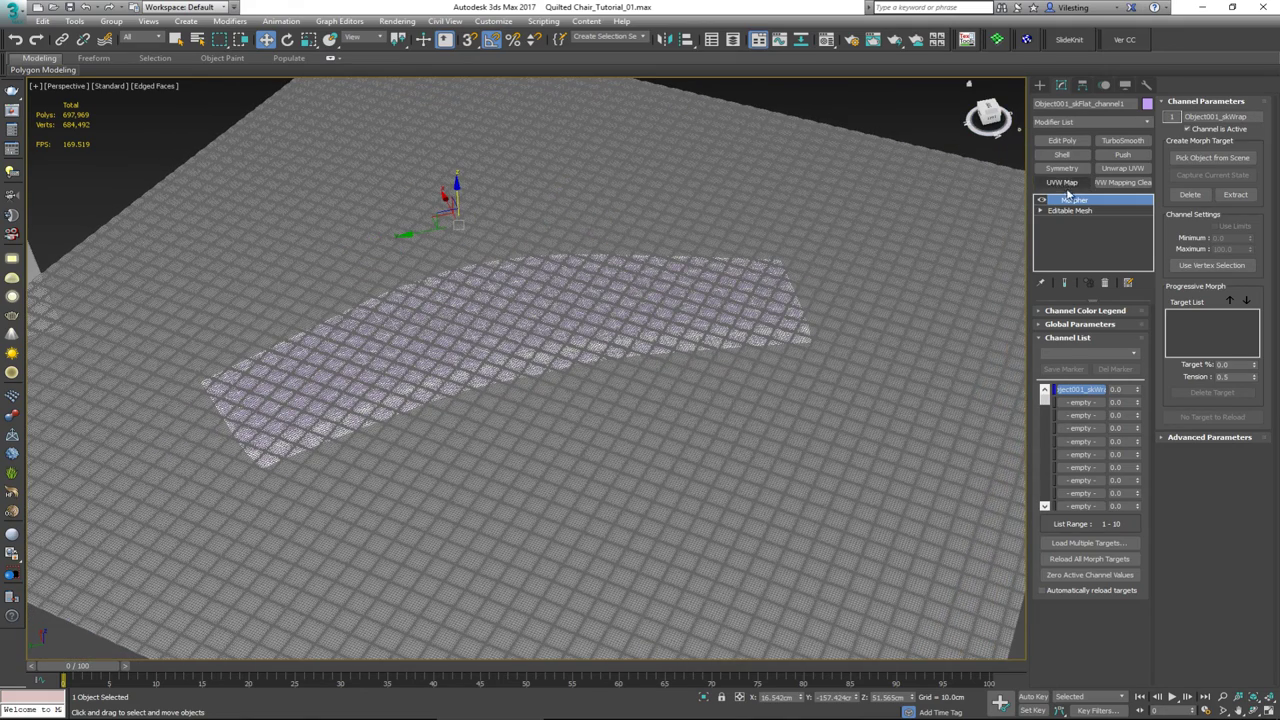
# - Add an Edit Poly modifier to the purple flat mesh and select its outer border
pyautogui.click(1064, 141)
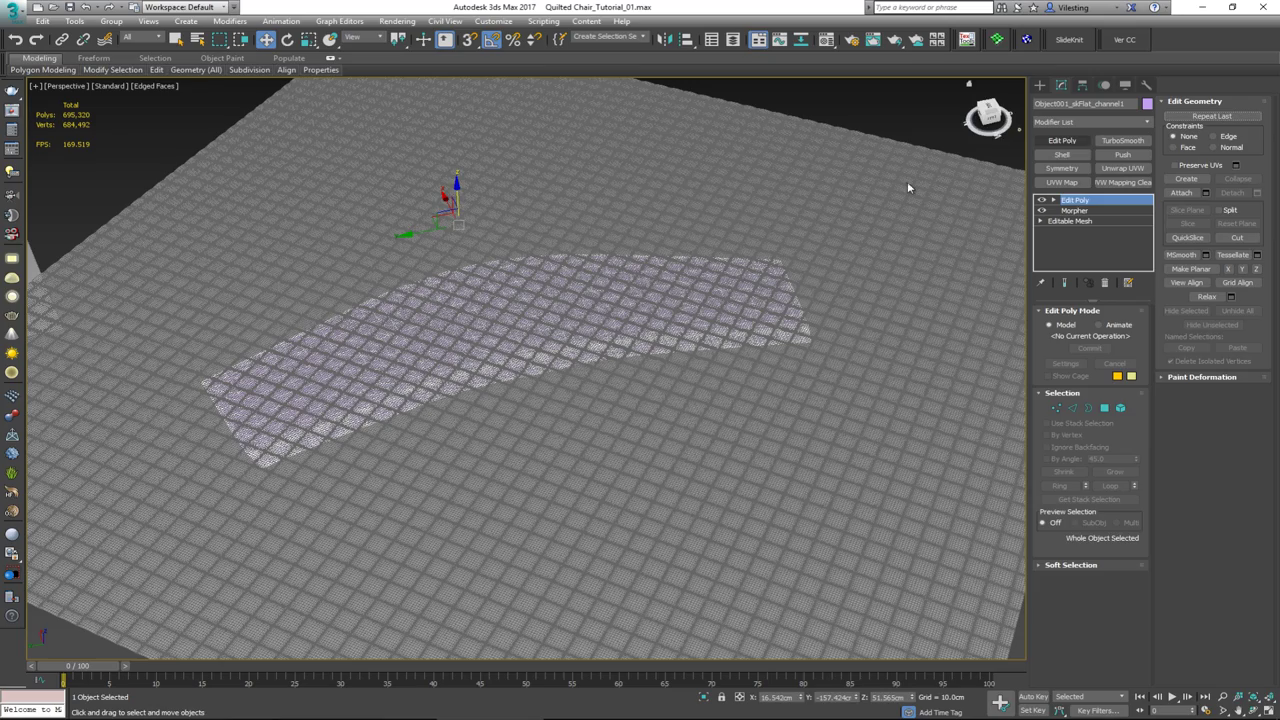
pyautogui.press('3')
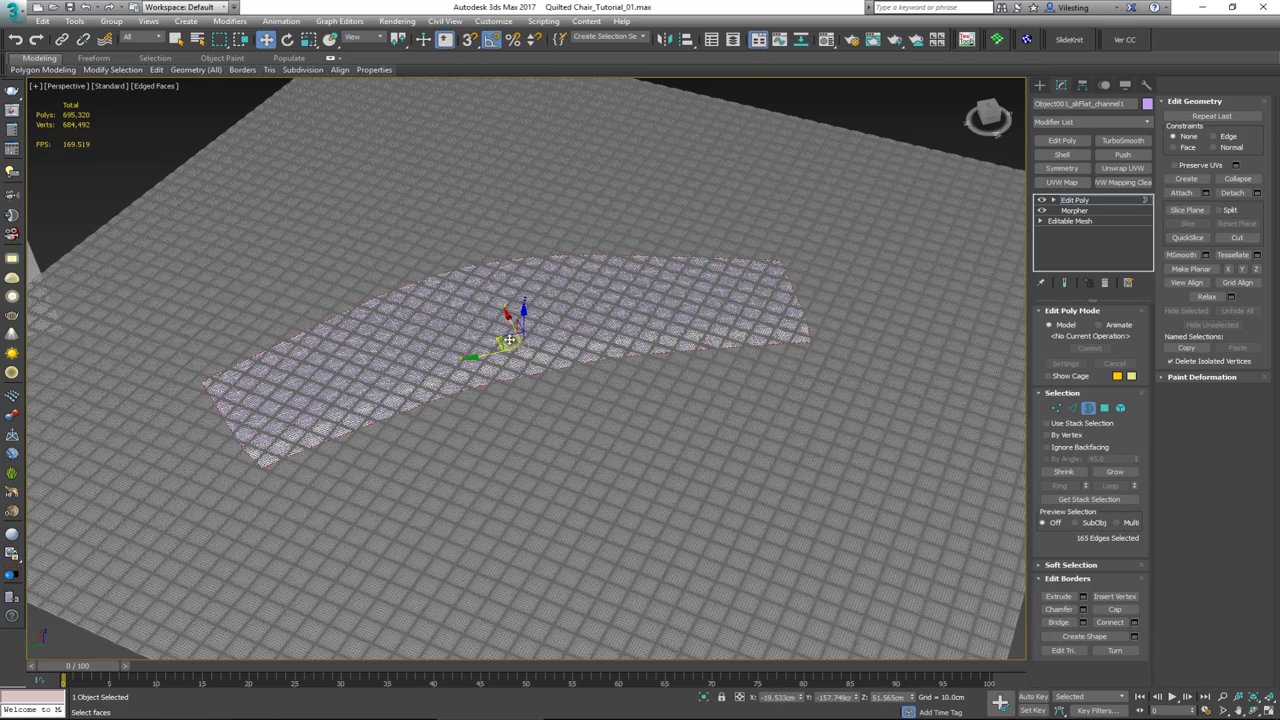
pyautogui.scroll(8, 263, 466)
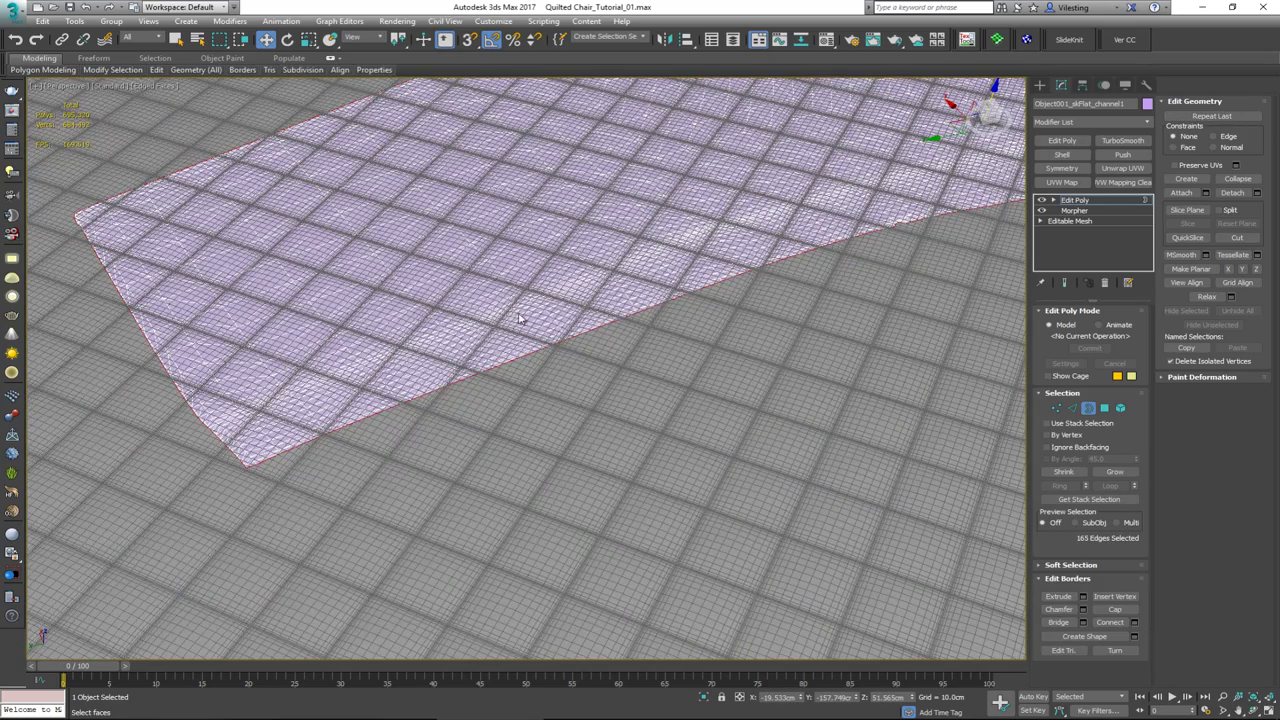
pyautogui.scroll(-2, 519, 318)
pyautogui.moveTo(519, 318); pyautogui.dragTo(477, 380, button='middle')
pyautogui.keyDown('alt'); pyautogui.moveTo(676, 284); pyautogui.dragTo(712, 262, button='middle'); pyautogui.keyUp('alt')
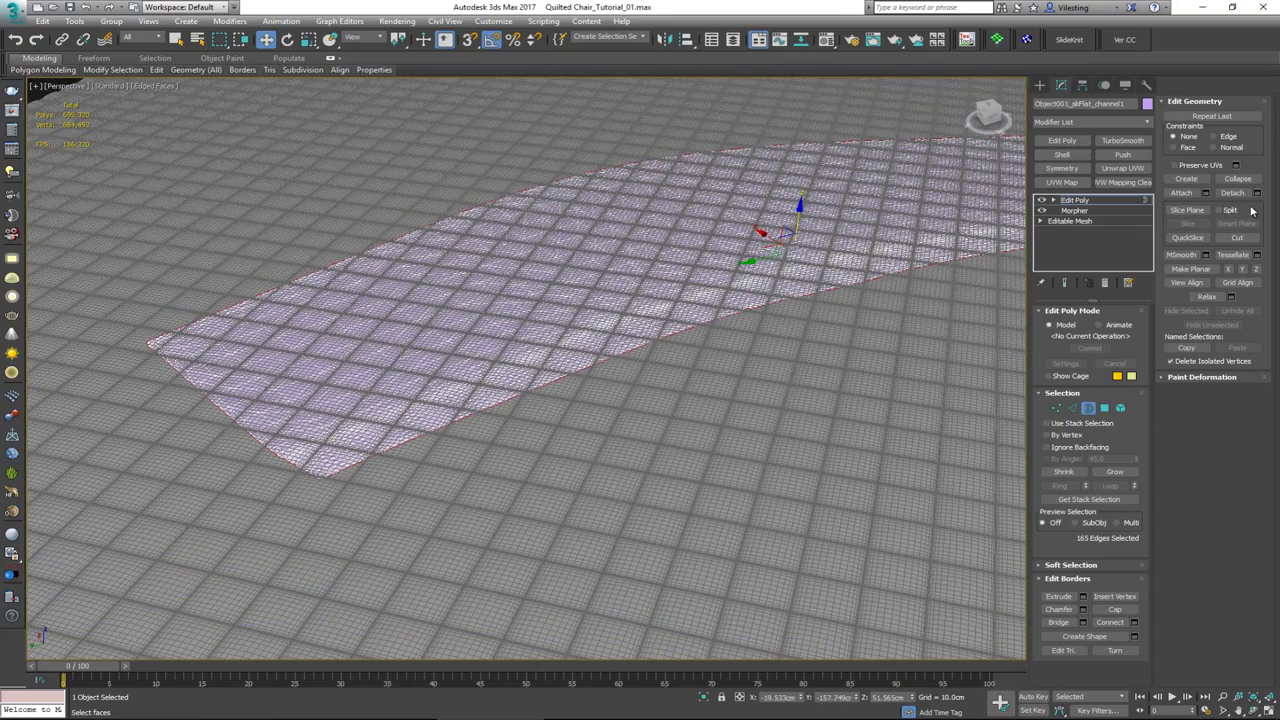
# - Create a linear shape from the flat mesh's selected border and leave border editing
pyautogui.click(1133, 636)
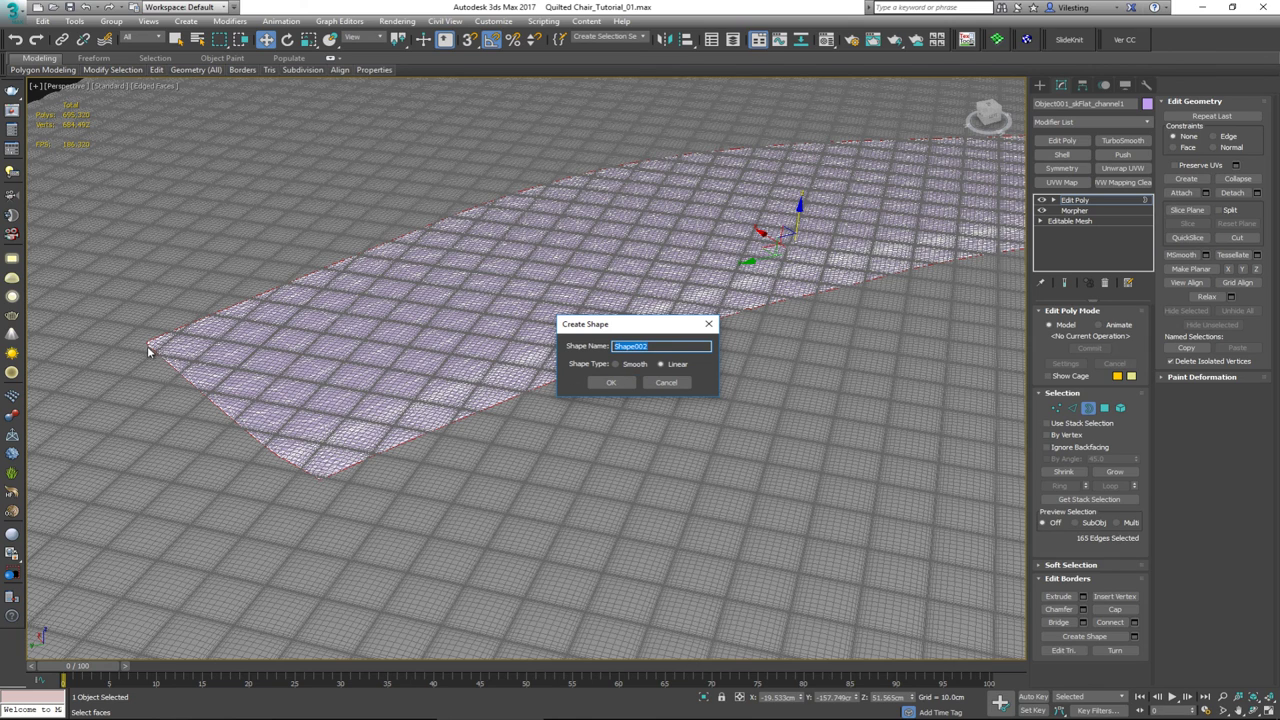
pyautogui.click(610, 384)
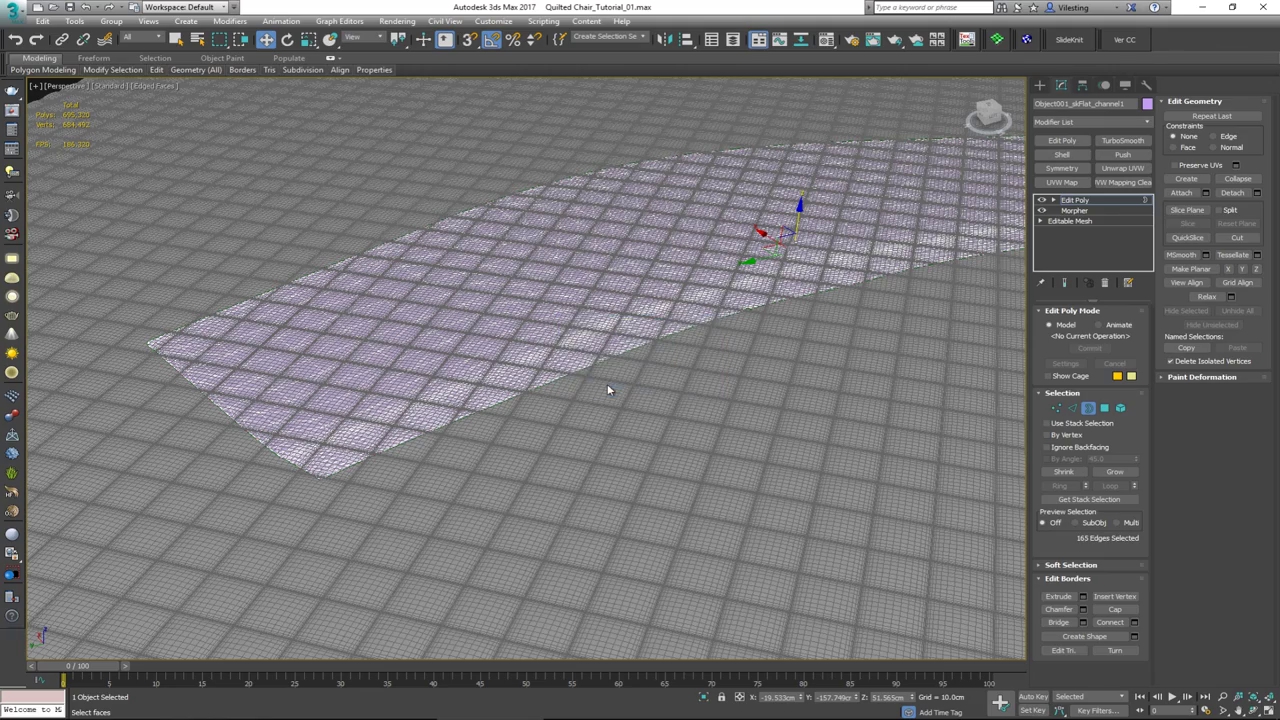
pyautogui.click(1088, 407)
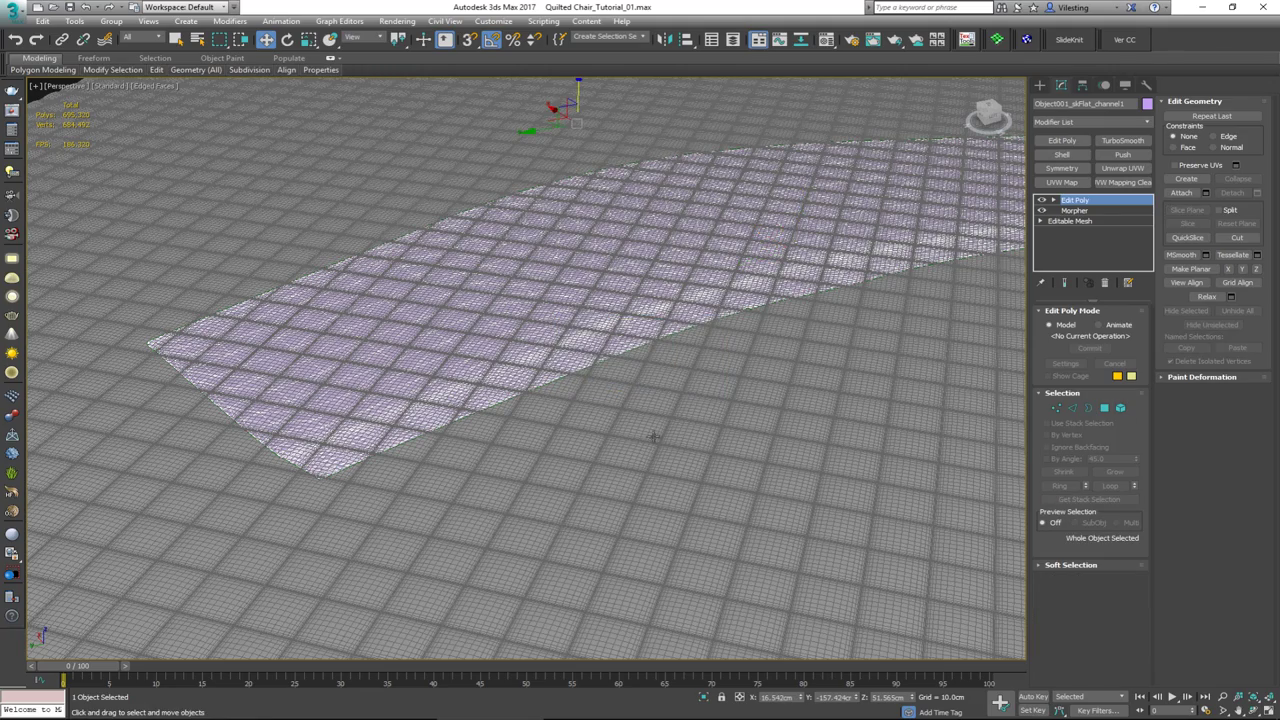
# - Select the outline spline around the flattened fabric piece and raise it above the quilted plane to a Z position of about 62.3 cm
pyautogui.scroll(3, 318, 484)
pyautogui.click(309, 473)
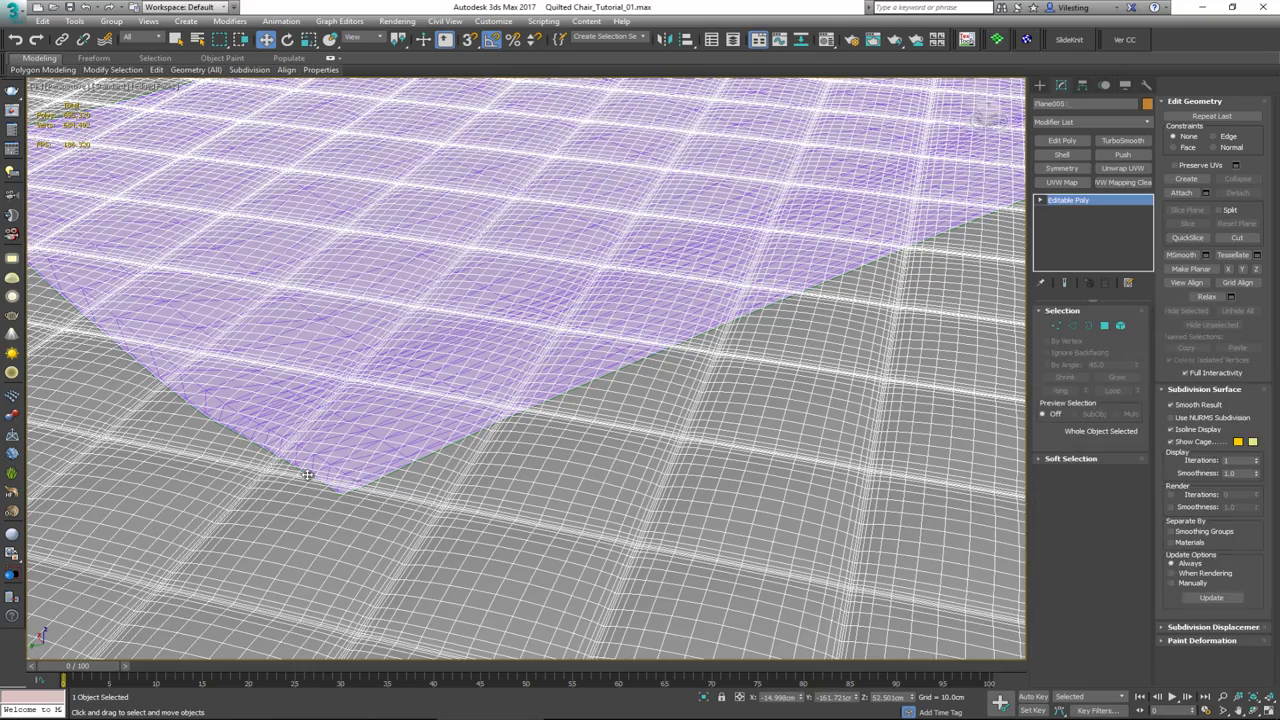
pyautogui.click(307, 474)
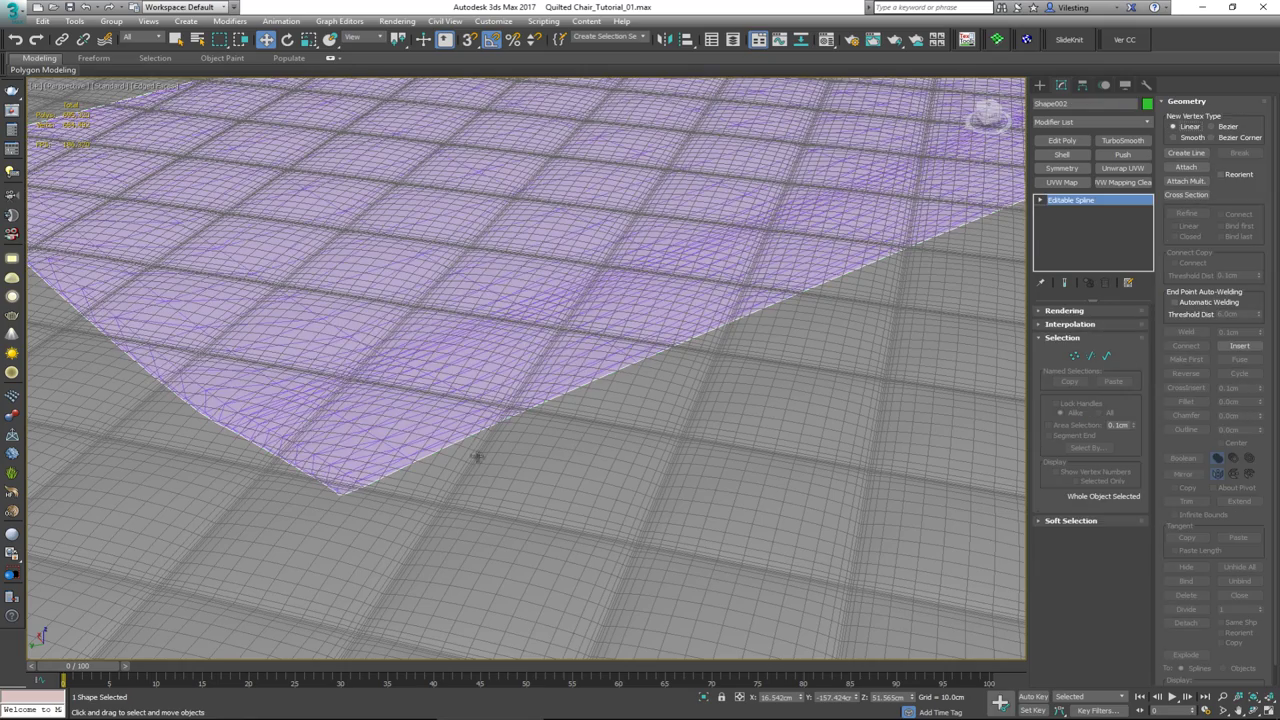
pyautogui.scroll(2, 469, 482)
pyautogui.scroll(-5, 469, 482)
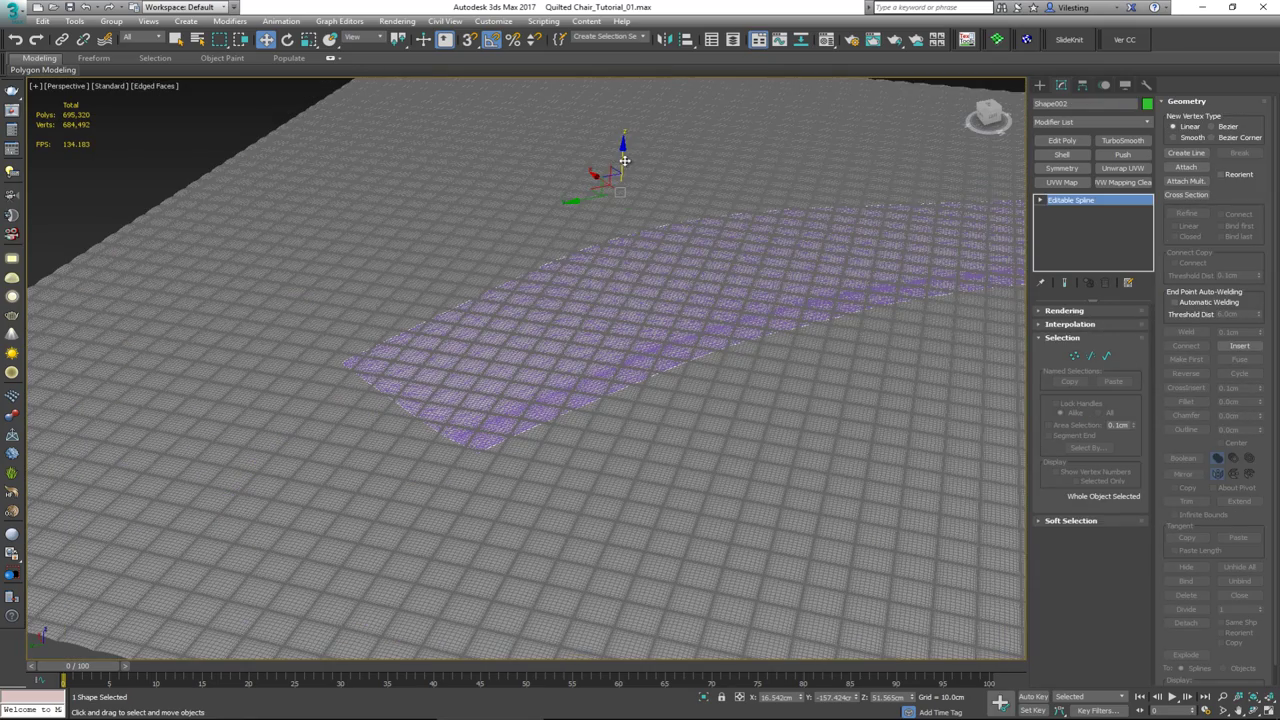
pyautogui.moveTo(631, 142); pyautogui.dragTo(644, 82)
pyautogui.moveTo(653, 256); pyautogui.dragTo(550, 341, button='middle')
pyautogui.scroll(-2, 546, 328)
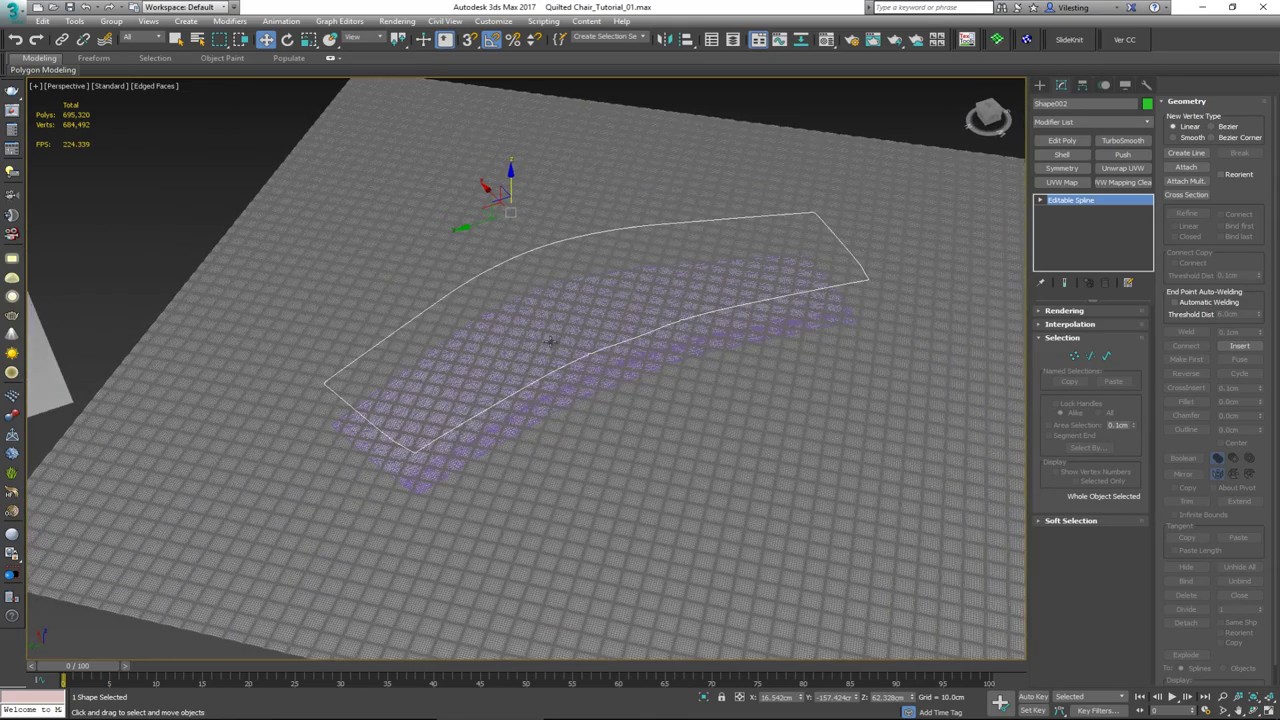
pyautogui.scroll(5, 685, 289)
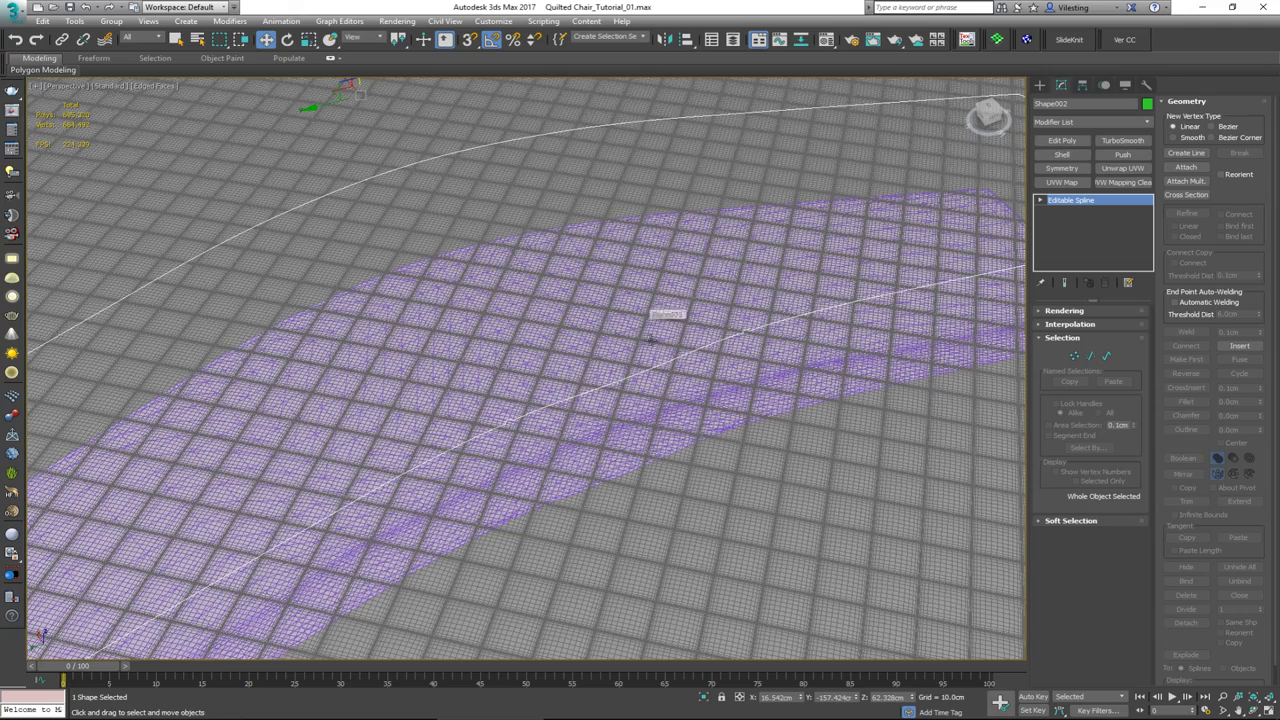
pyautogui.scroll(-3, 708, 397)
pyautogui.keyDown('alt'); pyautogui.moveTo(708, 397); pyautogui.dragTo(627, 381, button='middle'); pyautogui.keyUp('alt')
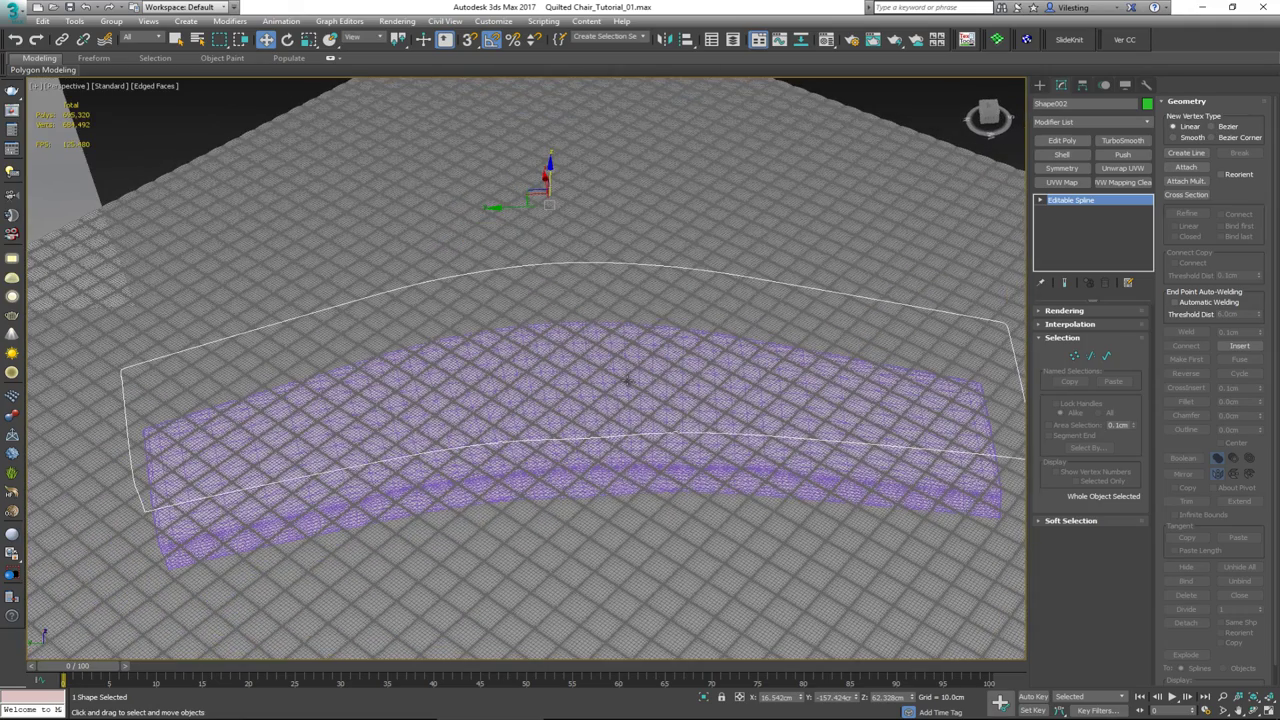
pyautogui.keyDown('alt'); pyautogui.moveTo(725, 363); pyautogui.dragTo(747, 341, button='middle'); pyautogui.keyUp('alt')
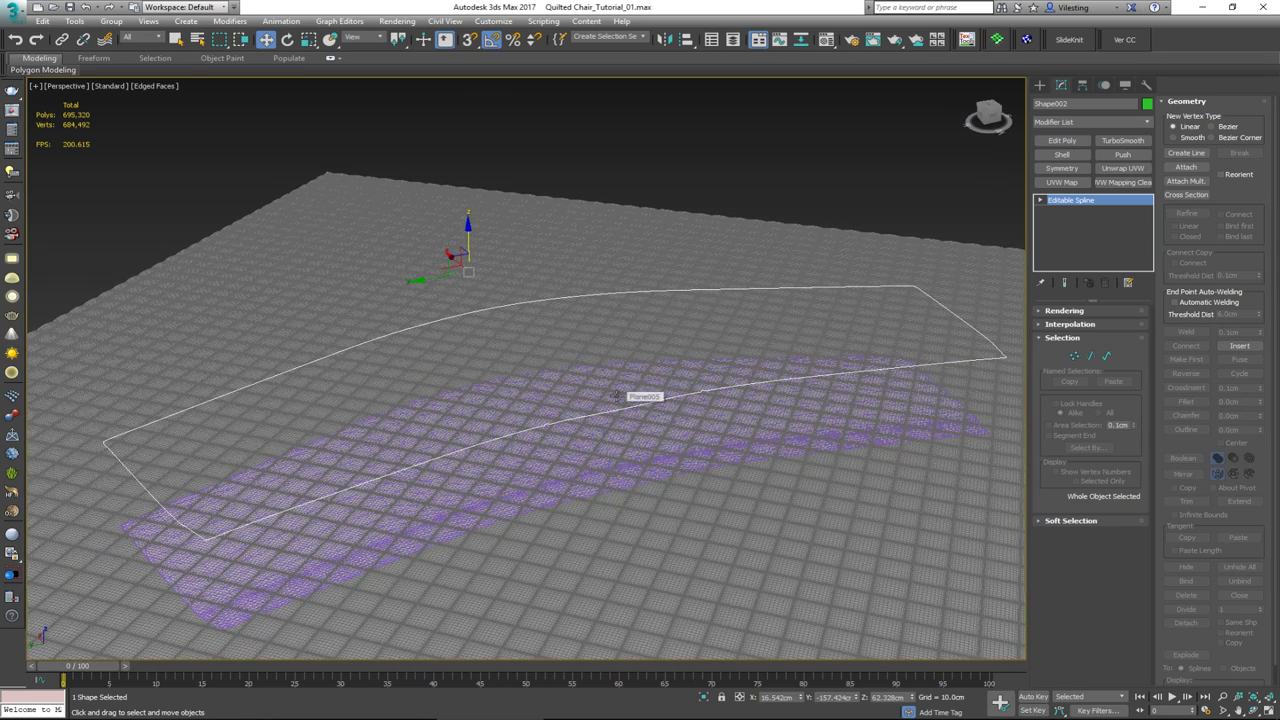
# - Test an Extrude modifier of about 21.5 cm on the outline spline, inspect its direction and remove the modifier
pyautogui.click(1062, 121)
pyautogui.press('e')
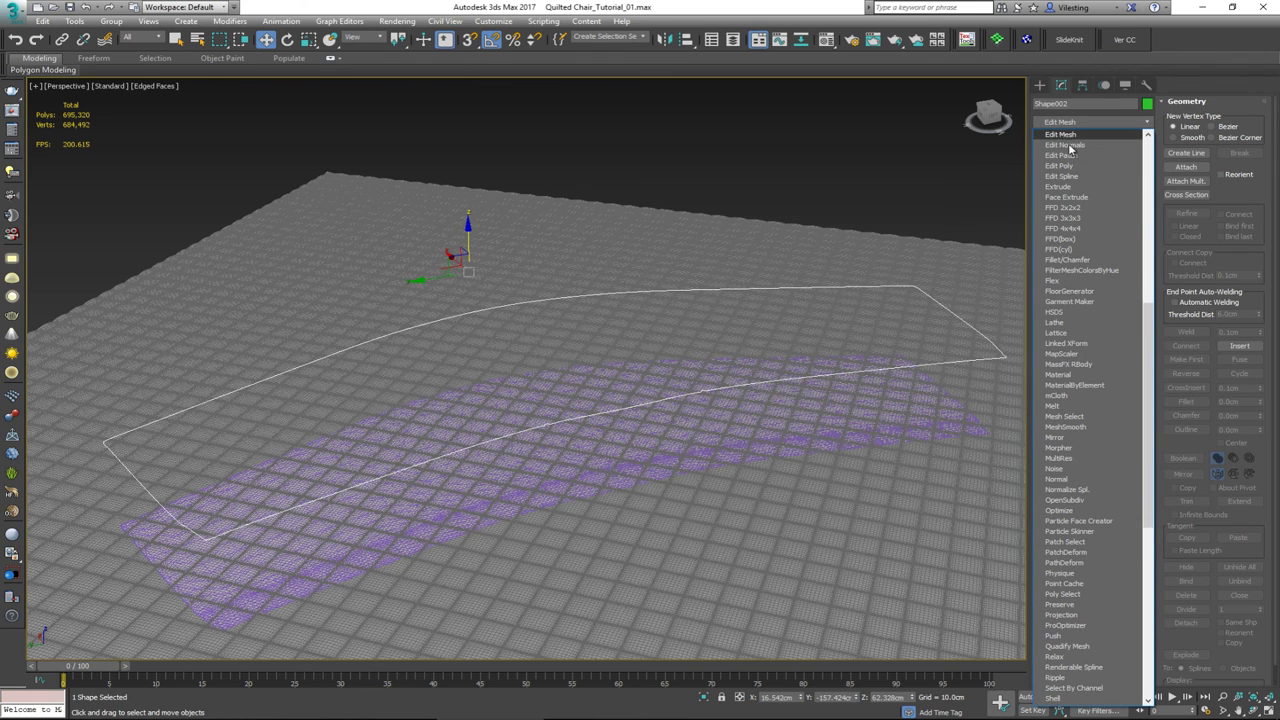
pyautogui.click(1058, 187)
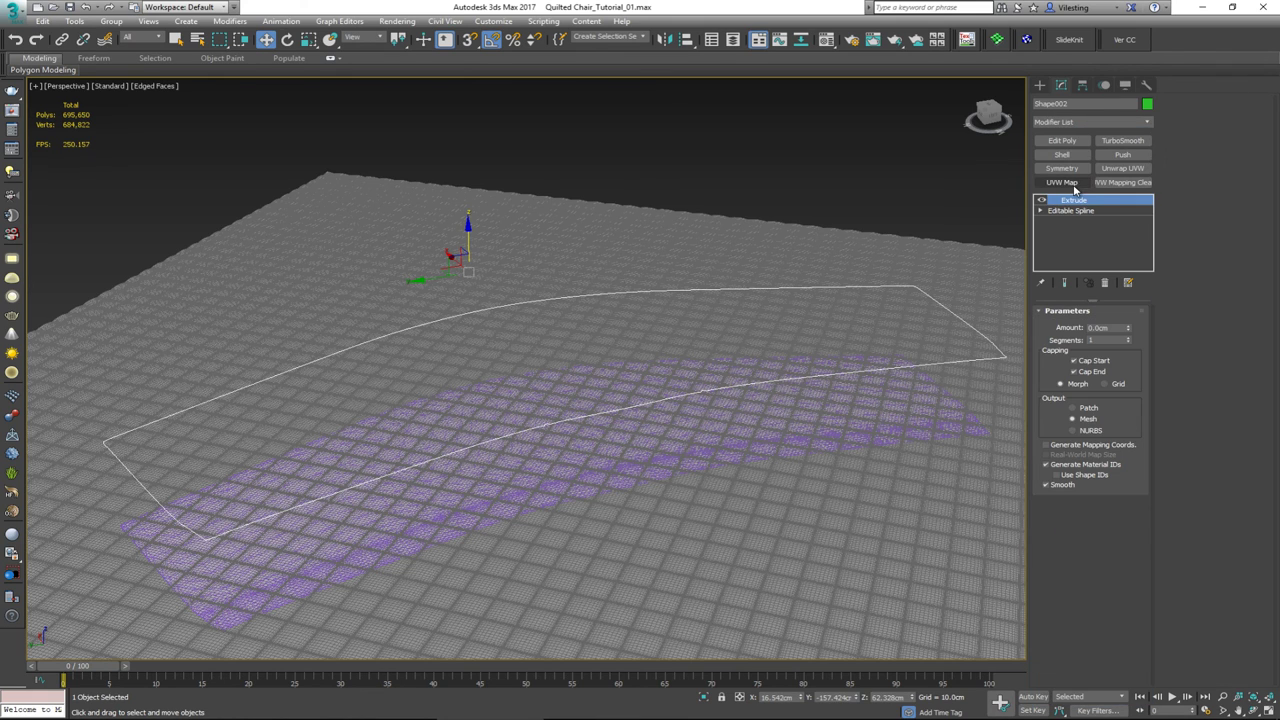
pyautogui.moveTo(1131, 332); pyautogui.dragTo(1126, 302)
pyautogui.keyDown('alt'); pyautogui.moveTo(641, 362); pyautogui.dragTo(574, 375, button='middle'); pyautogui.keyUp('alt')
pyautogui.scroll(-4, 596, 407)
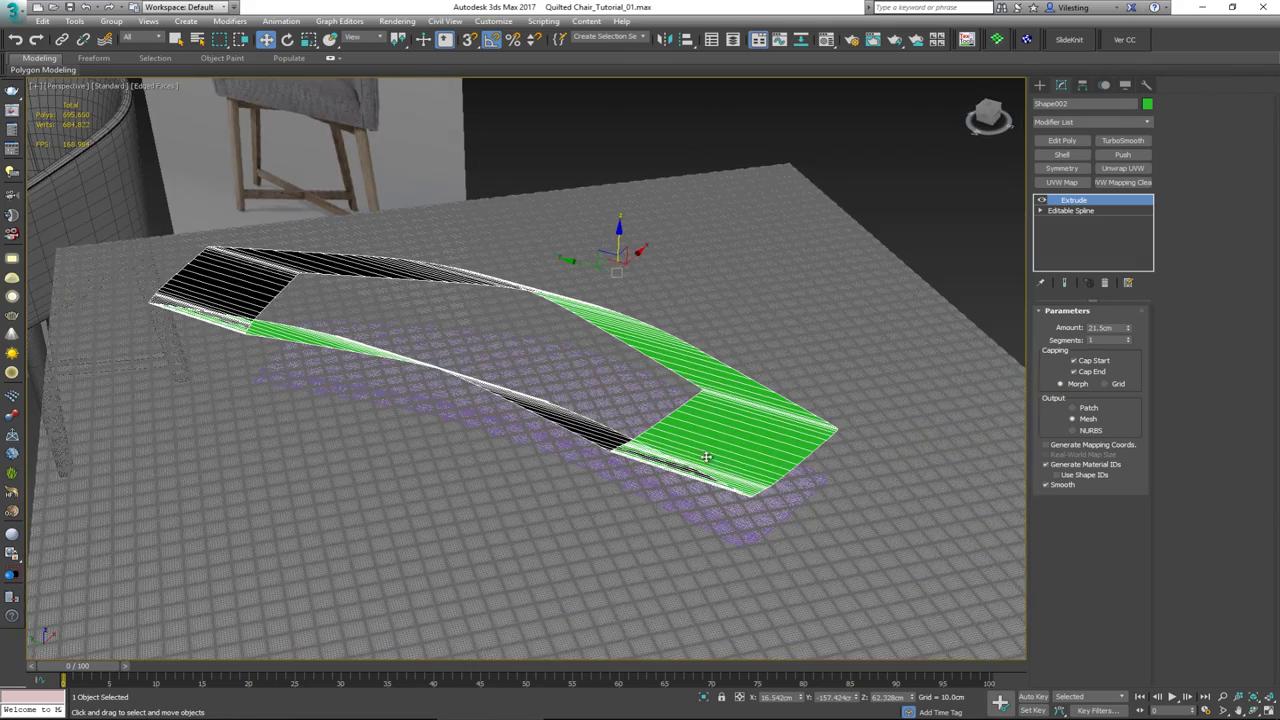
pyautogui.keyDown('alt'); pyautogui.moveTo(364, 335); pyautogui.dragTo(632, 296, button='middle'); pyautogui.keyUp('alt')
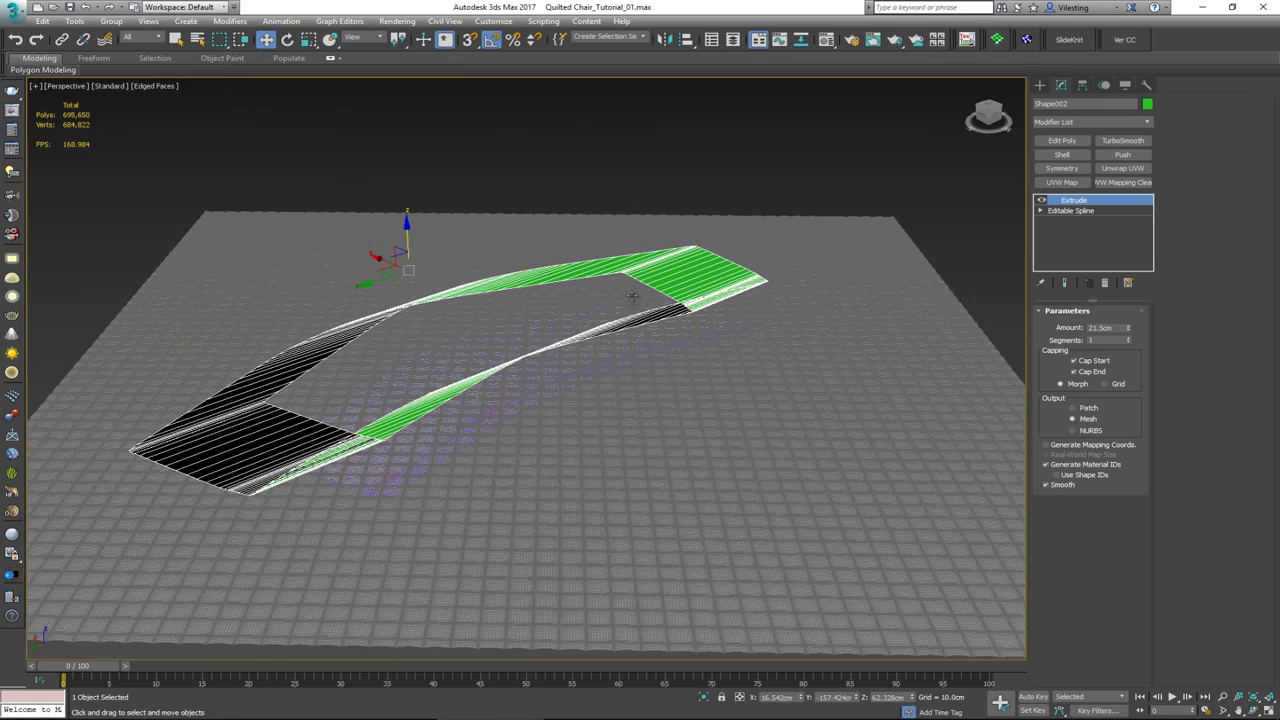
pyautogui.moveTo(367, 387); pyautogui.dragTo(367, 411, button='middle')
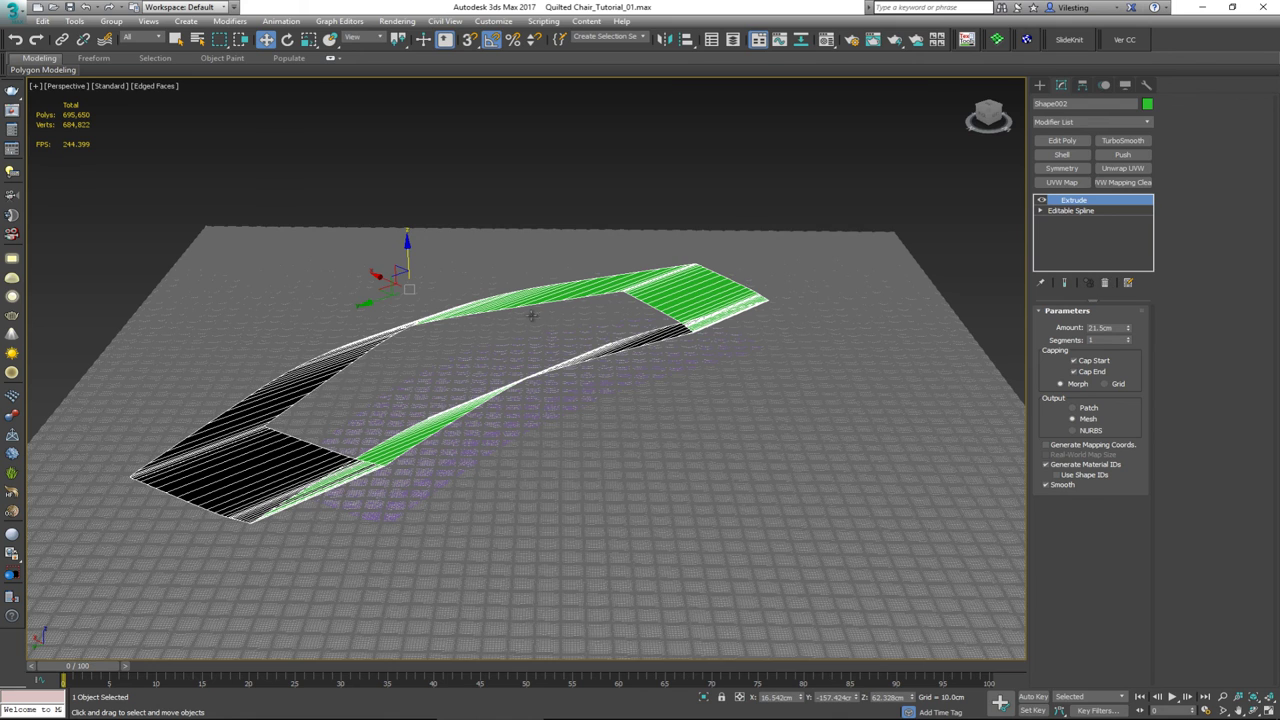
pyautogui.click(1106, 284)
# - Reset the outline spline's transform with Reset XForm and convert it to an Editable Spline
pyautogui.click(1146, 85)
pyautogui.click(1089, 237)
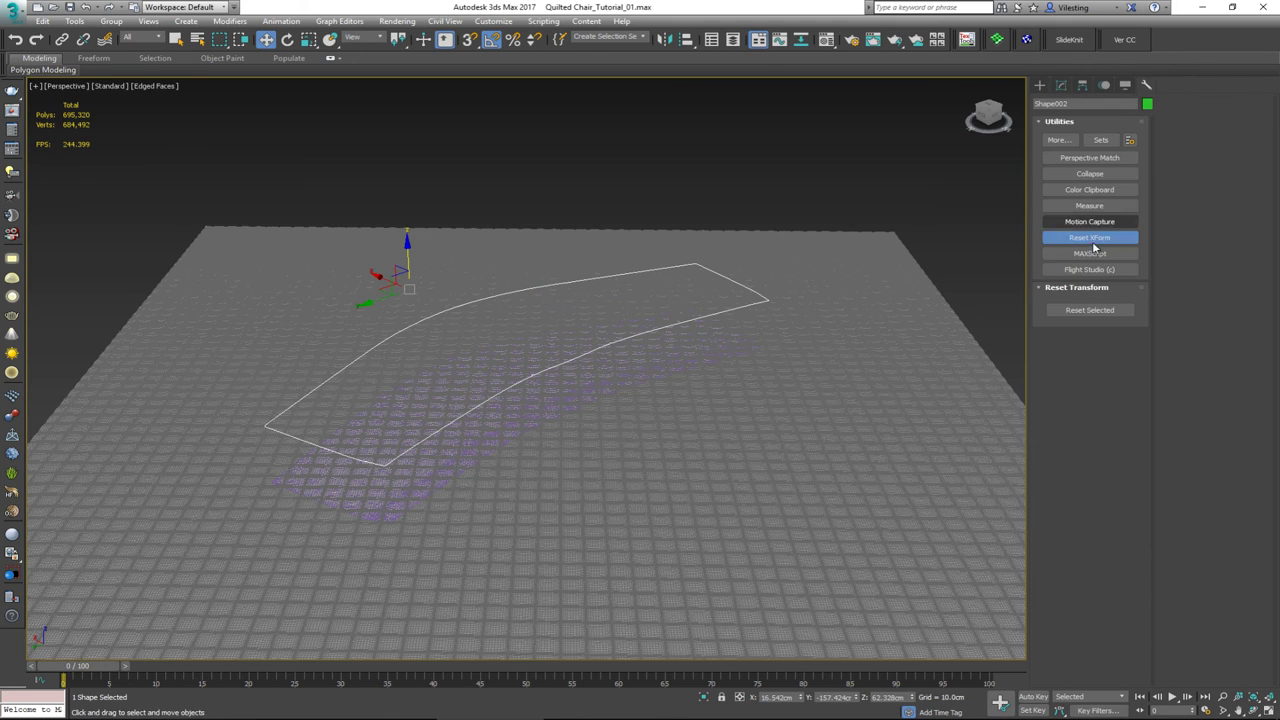
pyautogui.click(1090, 310)
pyautogui.rightClick(513, 340)
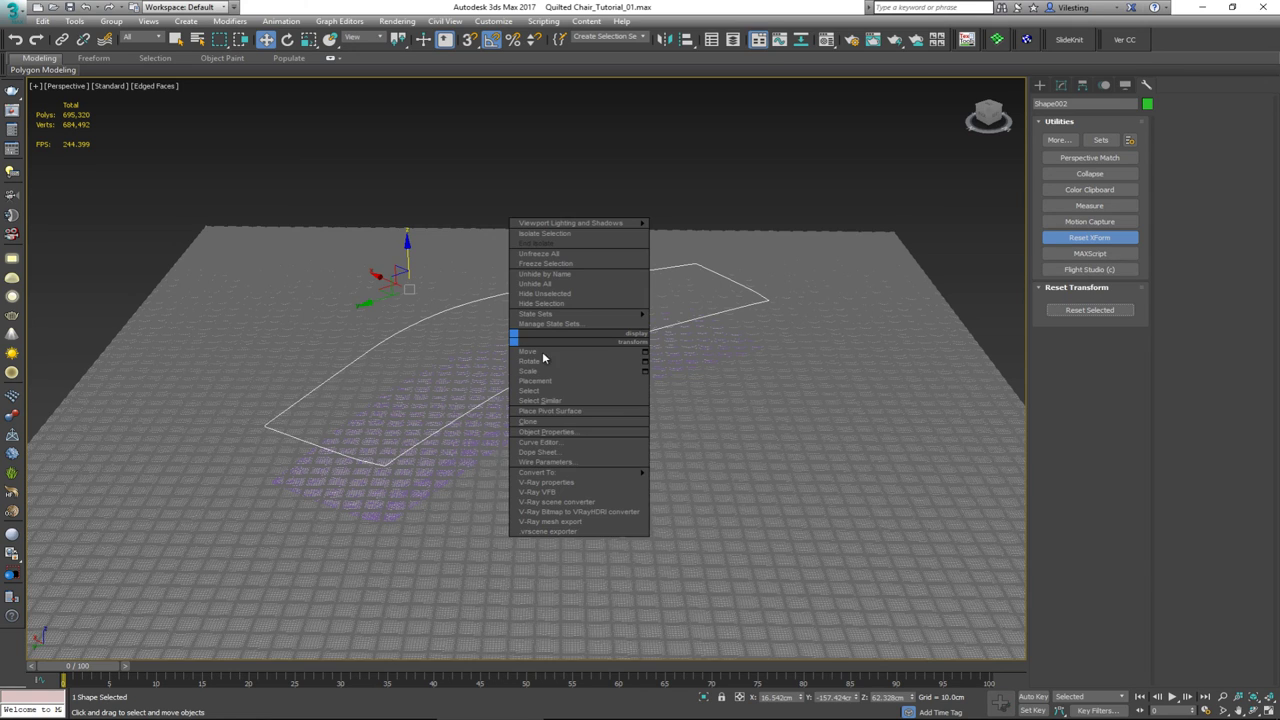
pyautogui.moveTo(640, 472)
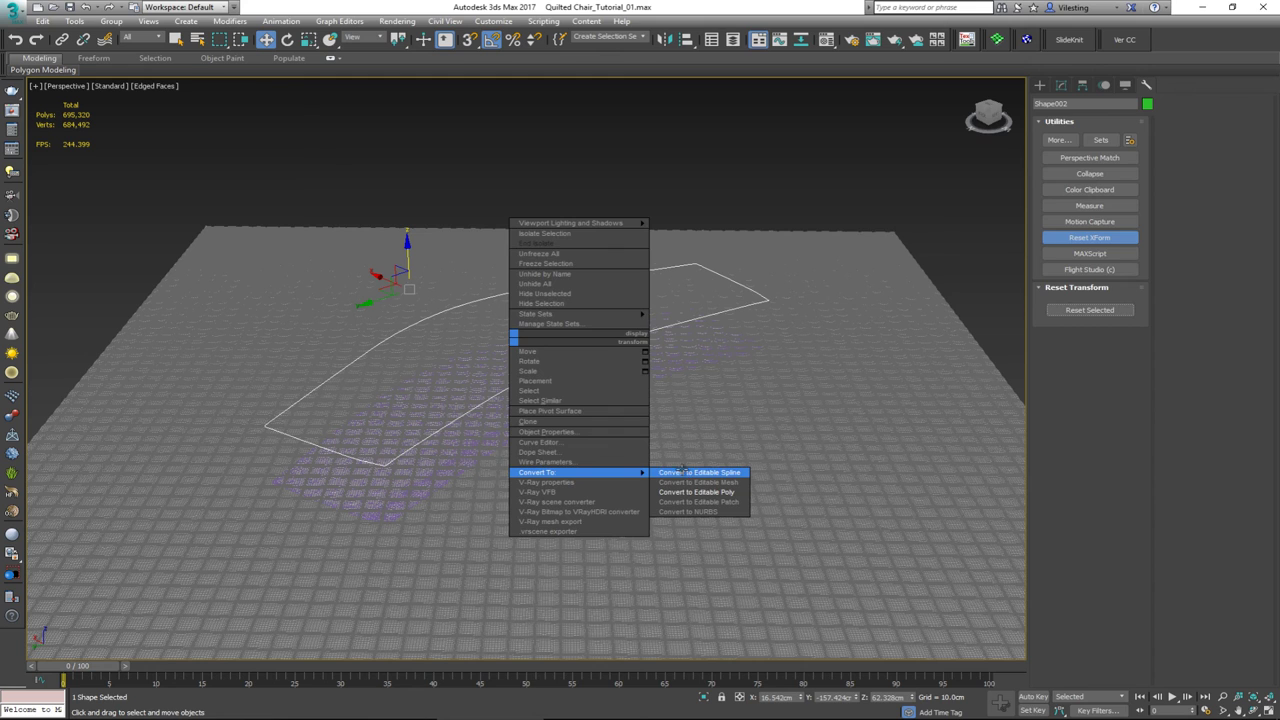
pyautogui.click(681, 471)
# - Extrude the reset outline spline again as a check of its orientation and delete the Extrude modifier
pyautogui.click(1054, 121)
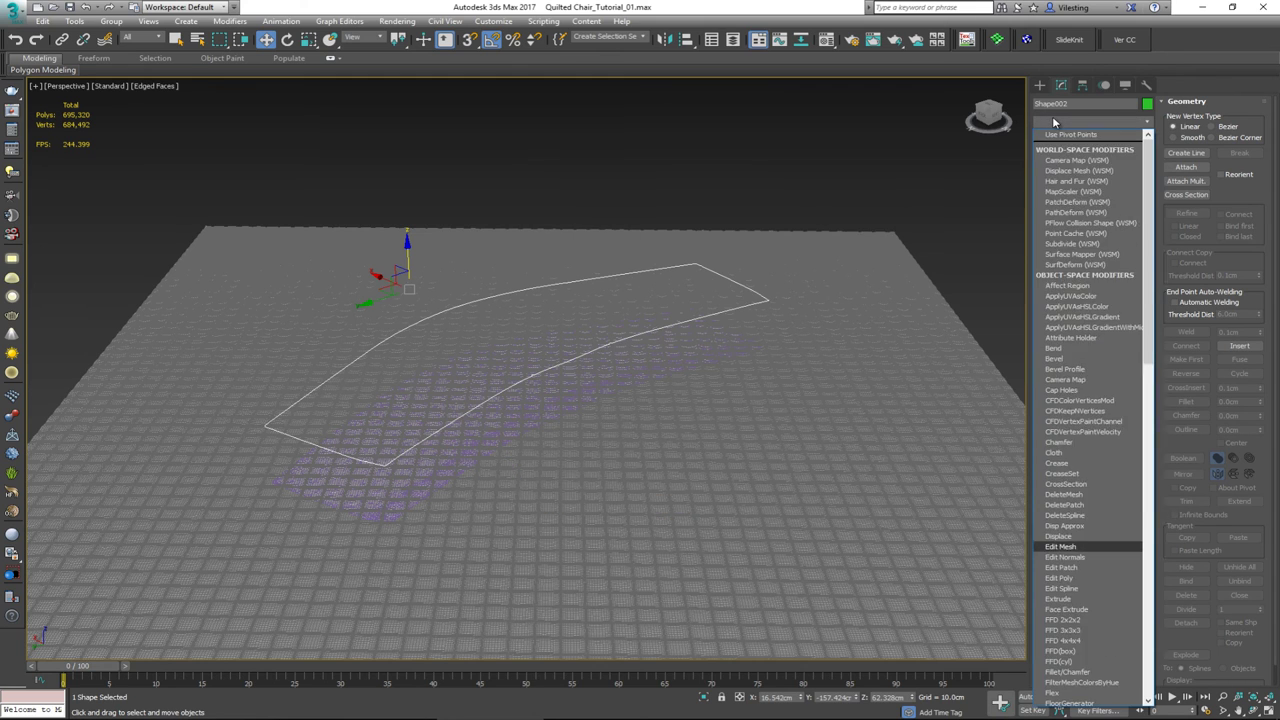
pyautogui.click(1058, 186)
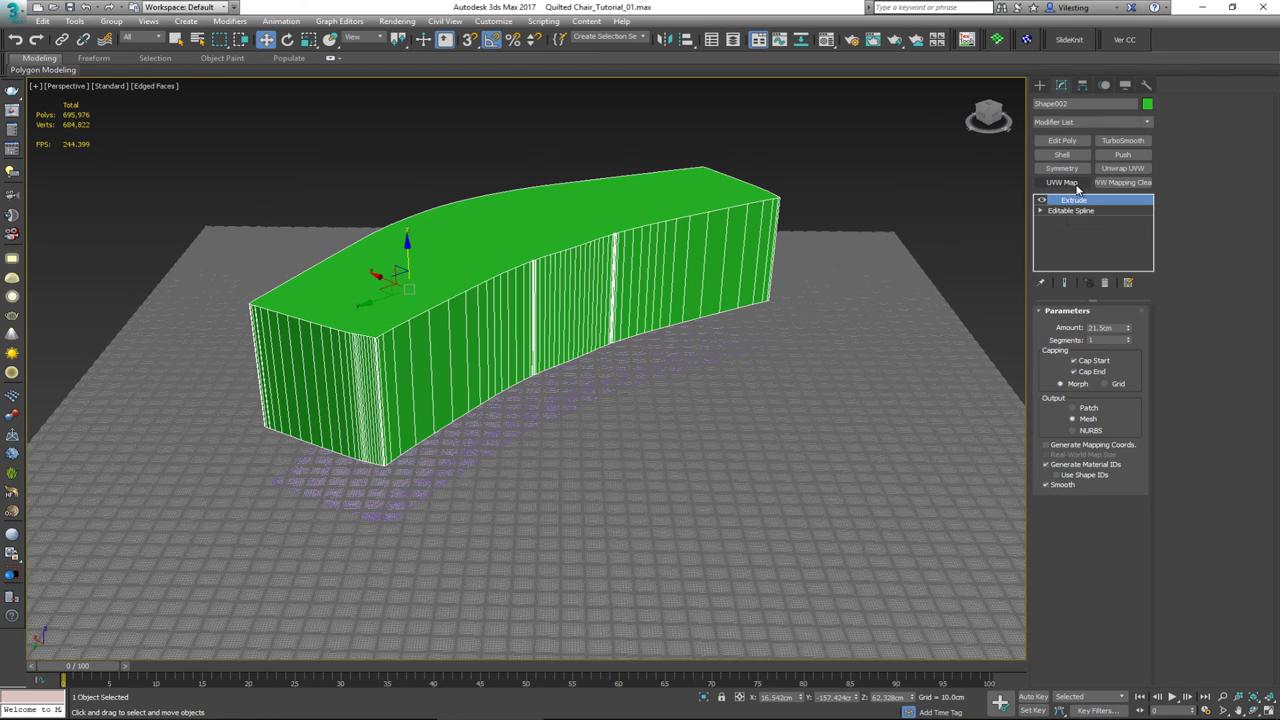
pyautogui.keyDown('alt'); pyautogui.moveTo(571, 284); pyautogui.dragTo(540, 312, button='middle'); pyautogui.keyUp('alt')
pyautogui.click(1104, 283)
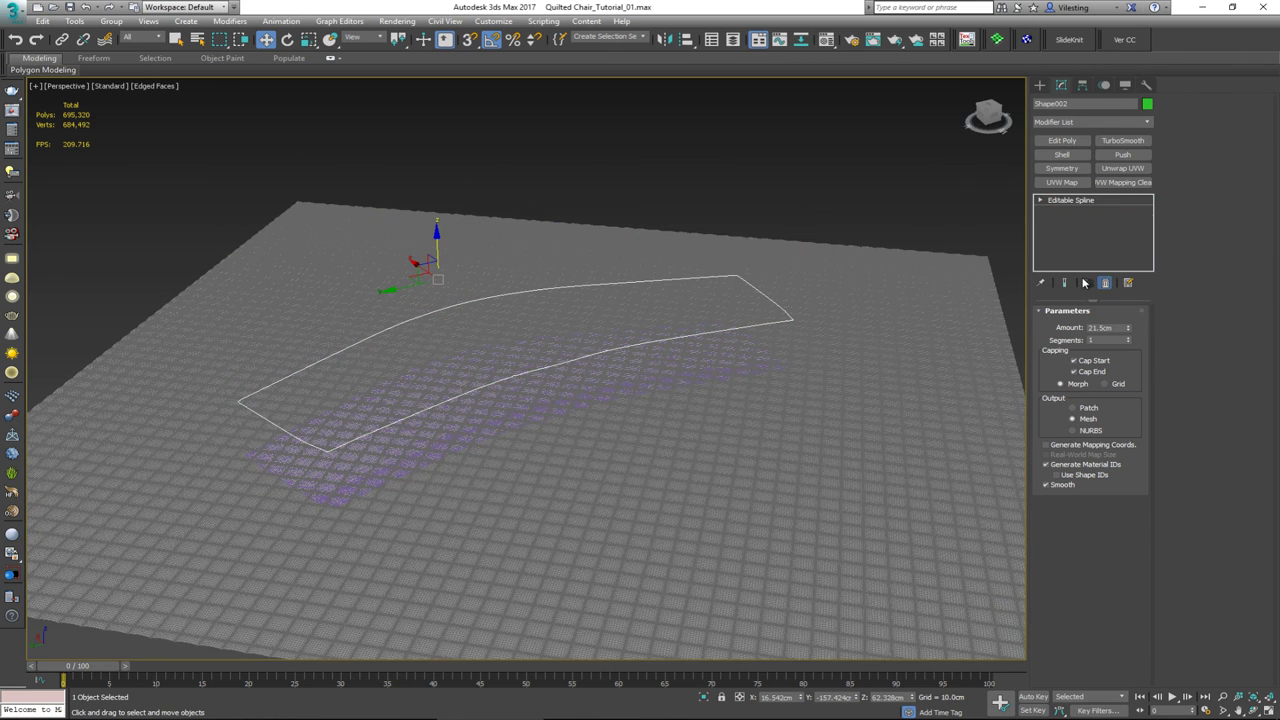
# - Isolate the outline spline together with the quilted plane and clear the selection
pyautogui.keyDown('ctrl'); pyautogui.click(826, 272); pyautogui.keyUp('ctrl')
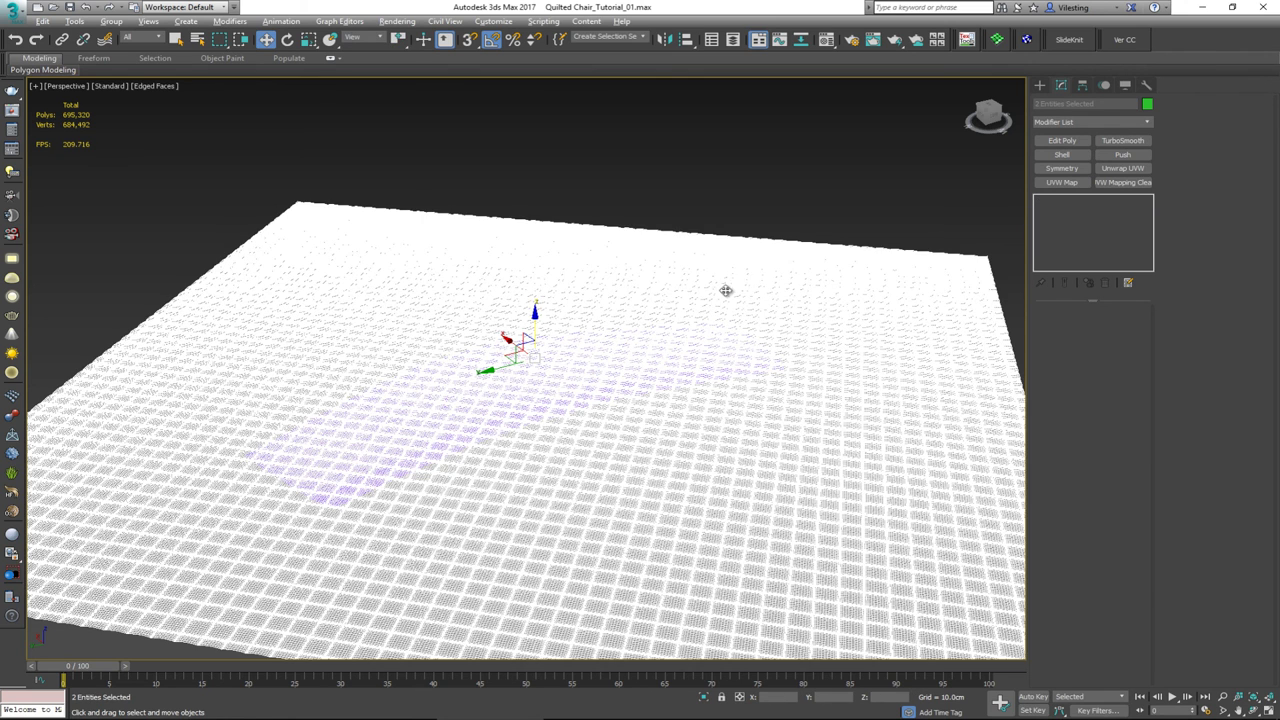
pyautogui.keyDown('alt'); pyautogui.moveTo(674, 311); pyautogui.dragTo(677, 295, button='middle'); pyautogui.keyUp('alt')
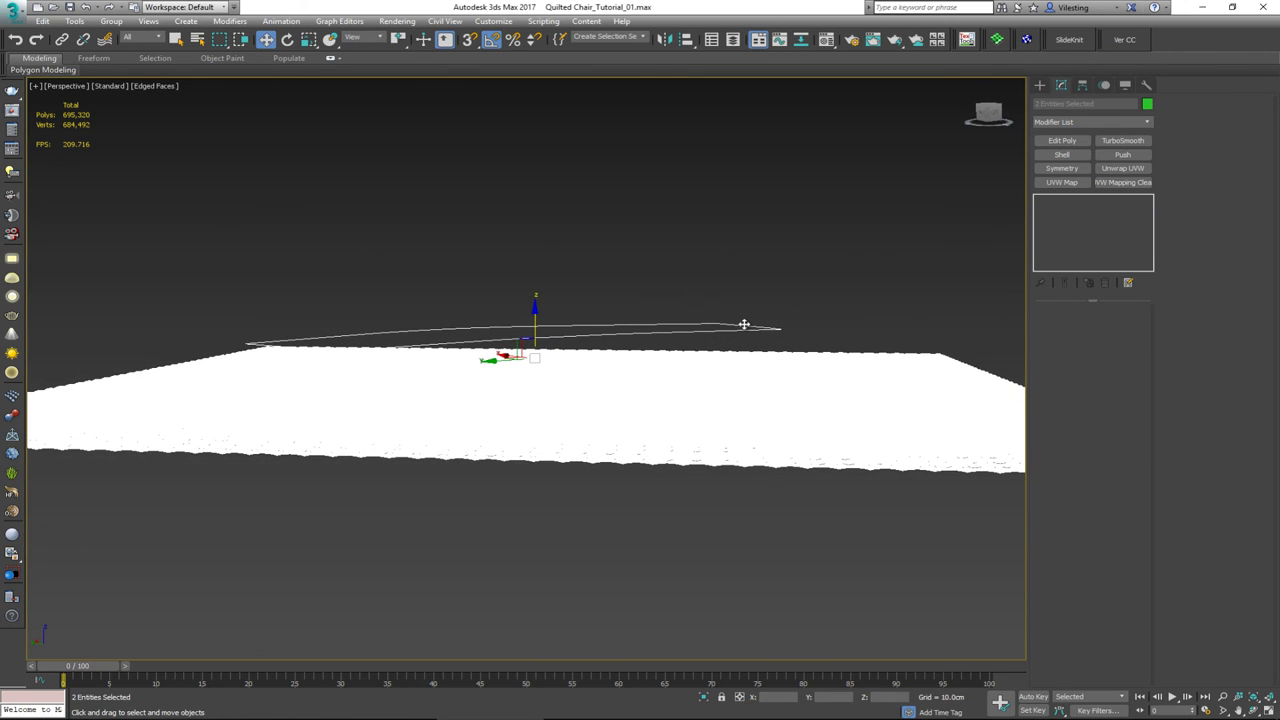
pyautogui.hotkey('alt', 'q')
pyautogui.click(677, 323)
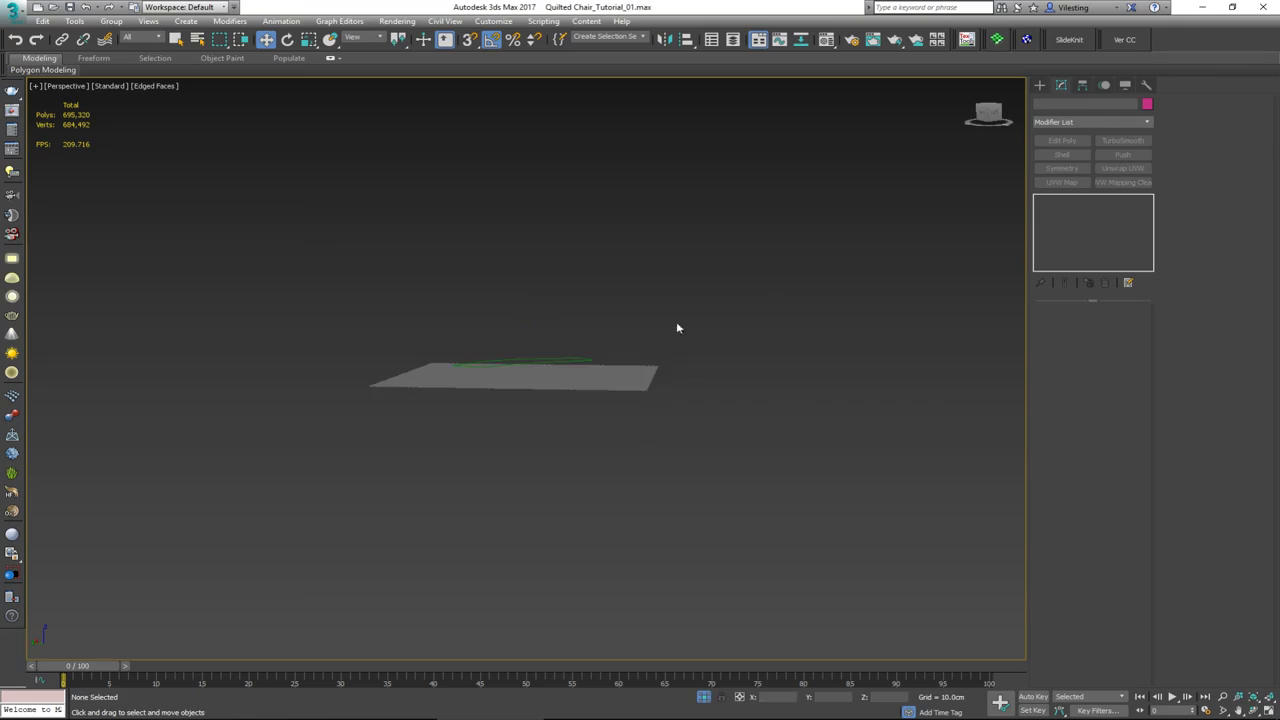
# - Select the quilted plane and turn it into a ShapeMerge compound object
pyautogui.keyDown('alt'); pyautogui.moveTo(677, 323); pyautogui.dragTo(602, 374, button='middle'); pyautogui.keyUp('alt')
pyautogui.click(550, 391)
pyautogui.scroll(5, 550, 391)
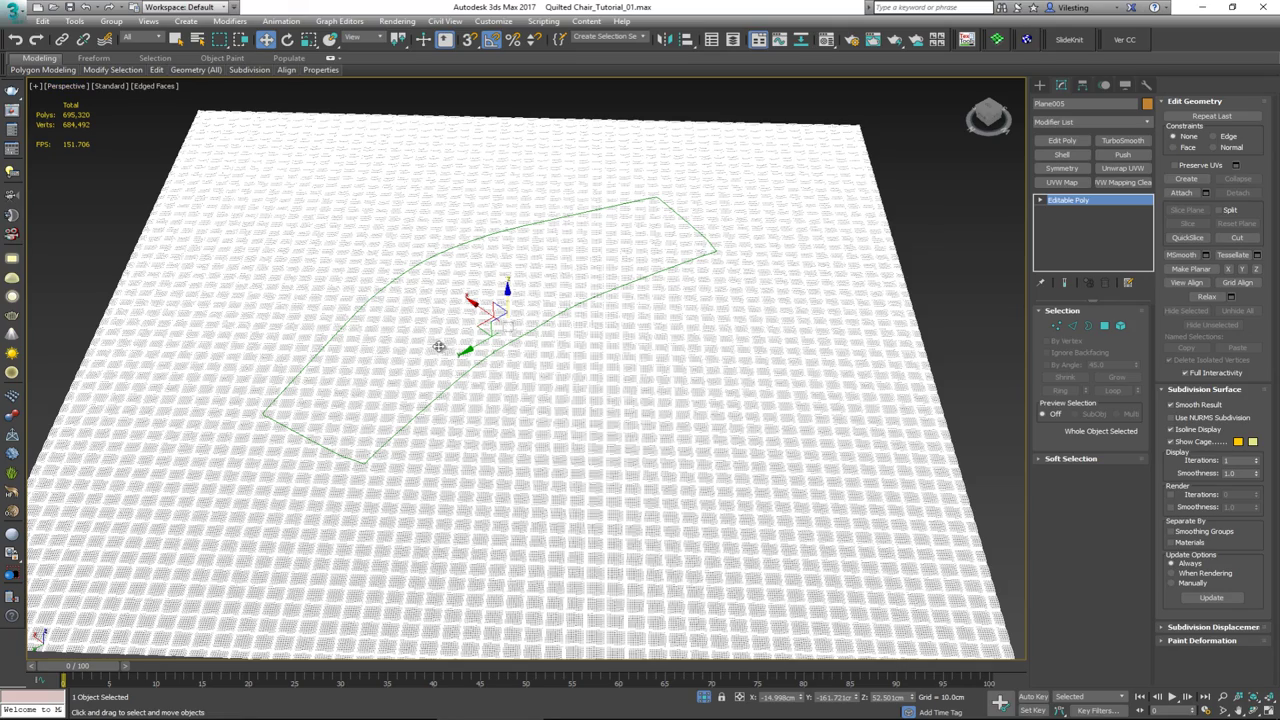
pyautogui.scroll(5, 427, 394)
pyautogui.scroll(-5, 427, 394)
pyautogui.moveTo(449, 386)
pyautogui.keyDown('alt'); pyautogui.mouseDown(button='middle')
pyautogui.moveTo(429, 440)
pyautogui.moveTo(417, 440)
pyautogui.moveTo(457, 369)
pyautogui.mouseUp(button='middle'); pyautogui.keyUp('alt')
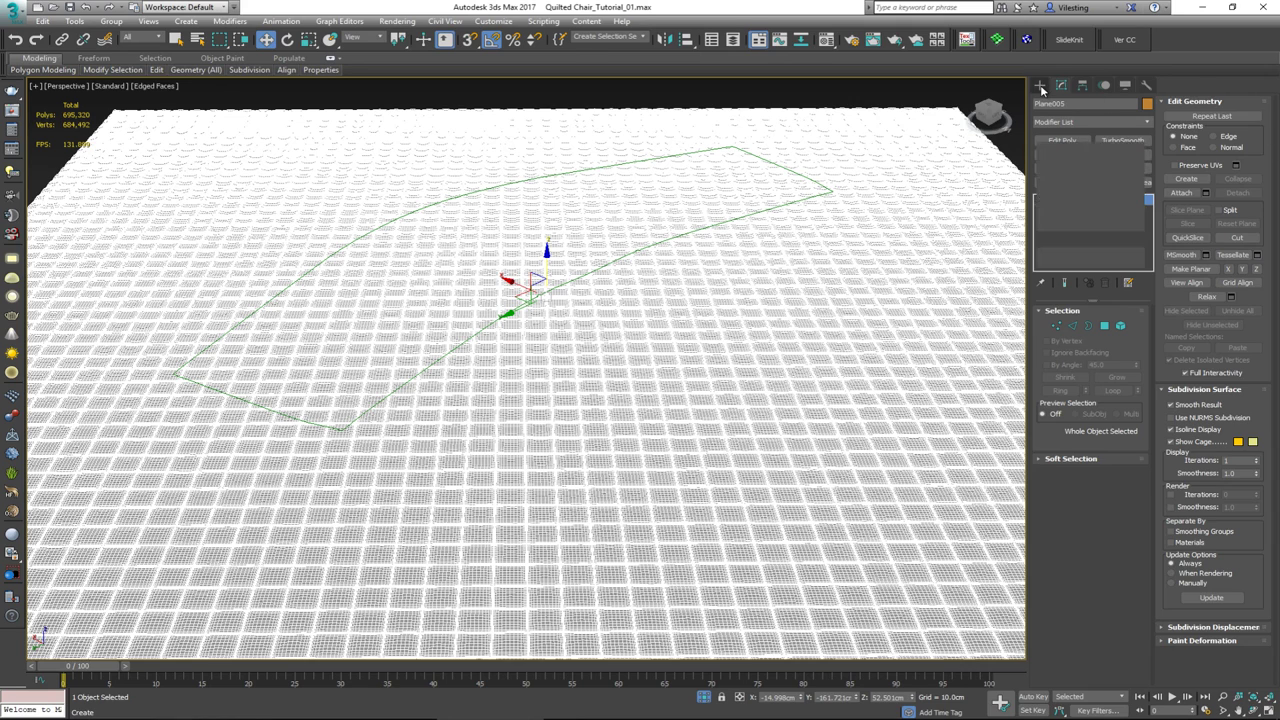
pyautogui.click(1040, 85)
pyautogui.click(1062, 121)
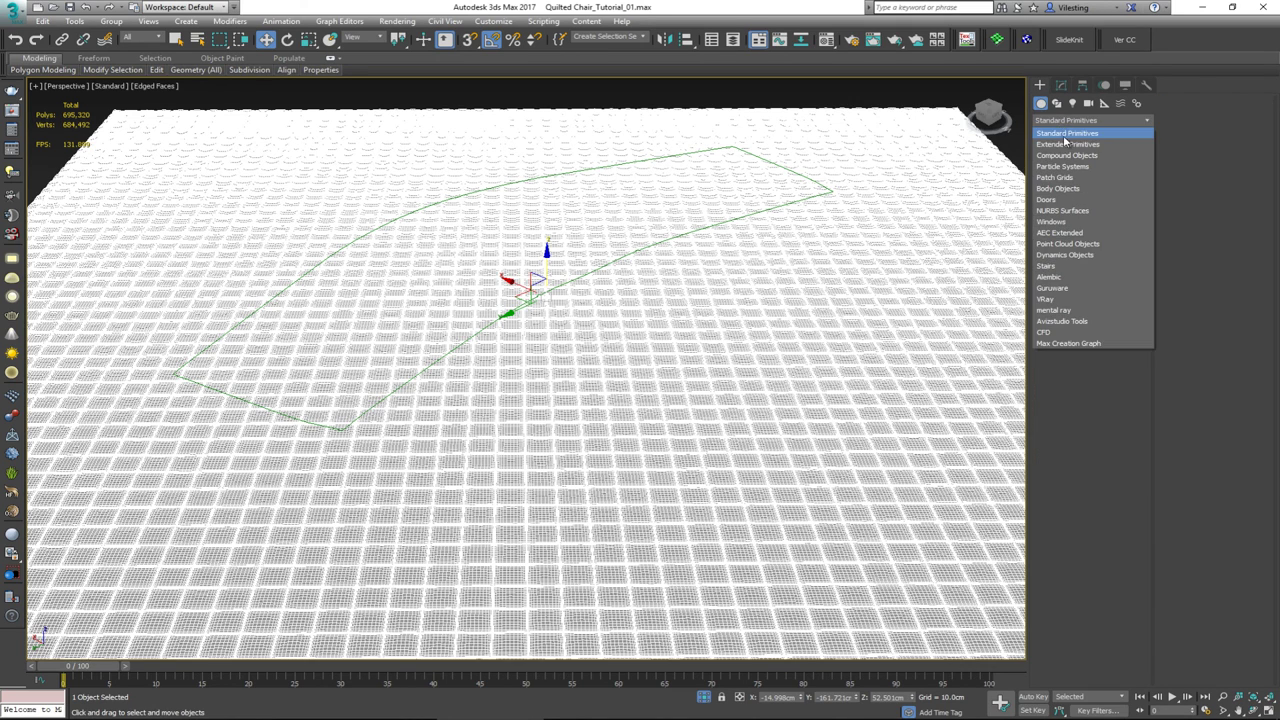
pyautogui.click(1068, 157)
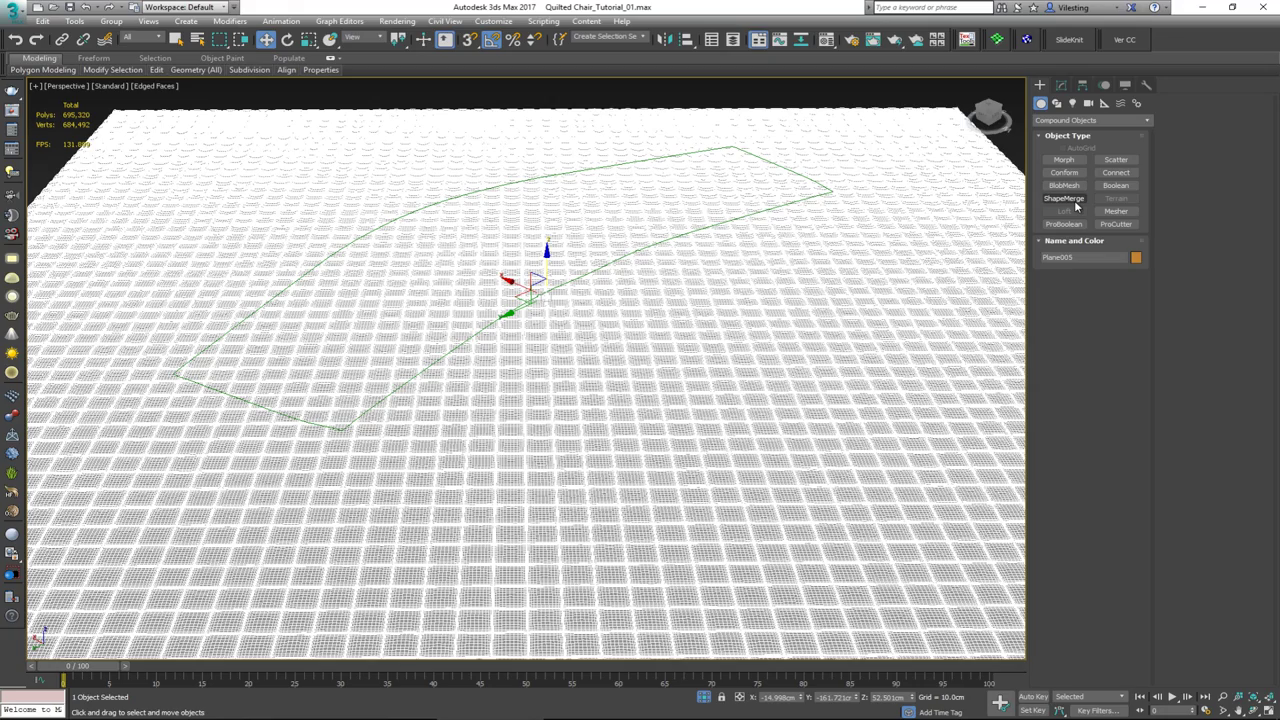
pyautogui.click(1070, 200)
# - Pick the outline spline as the ShapeMerge shape, as an instance with the Merge operation, to project it onto the quilted plane
pyautogui.hotkey('alt', 'w')
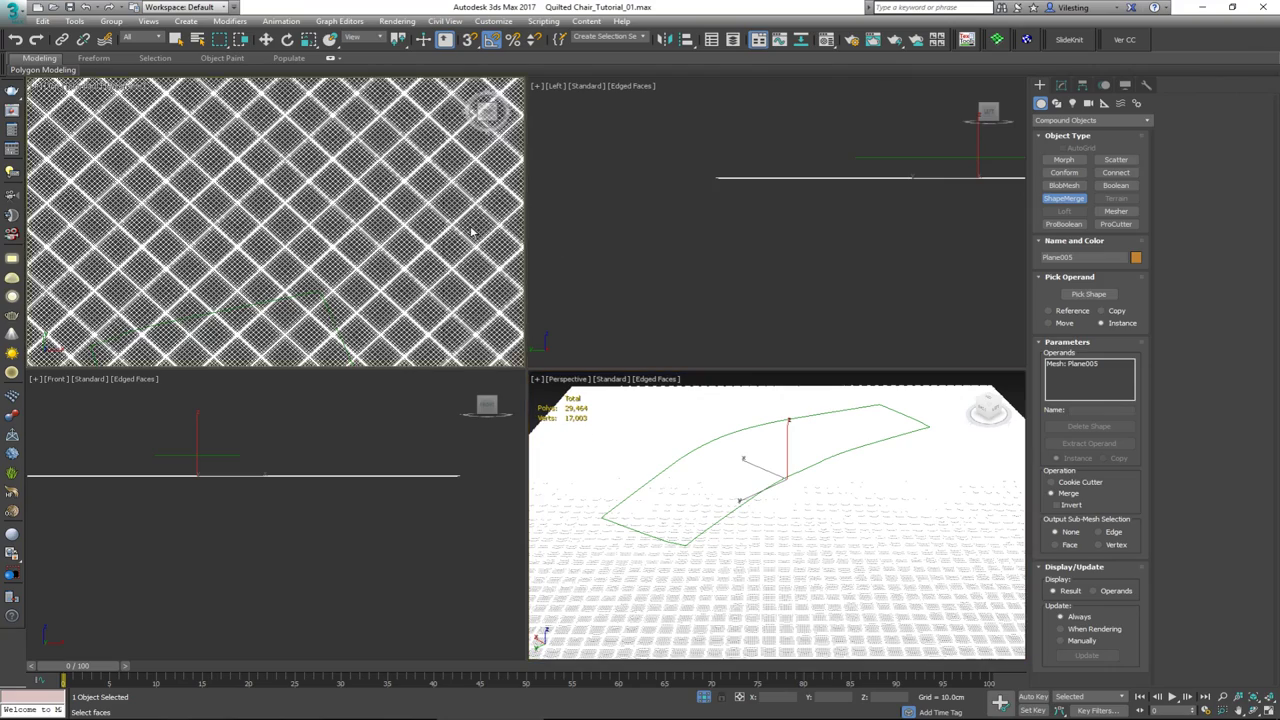
pyautogui.scroll(-3, 472, 232)
pyautogui.hotkey('alt', 'w')
pyautogui.scroll(-3, 590, 277)
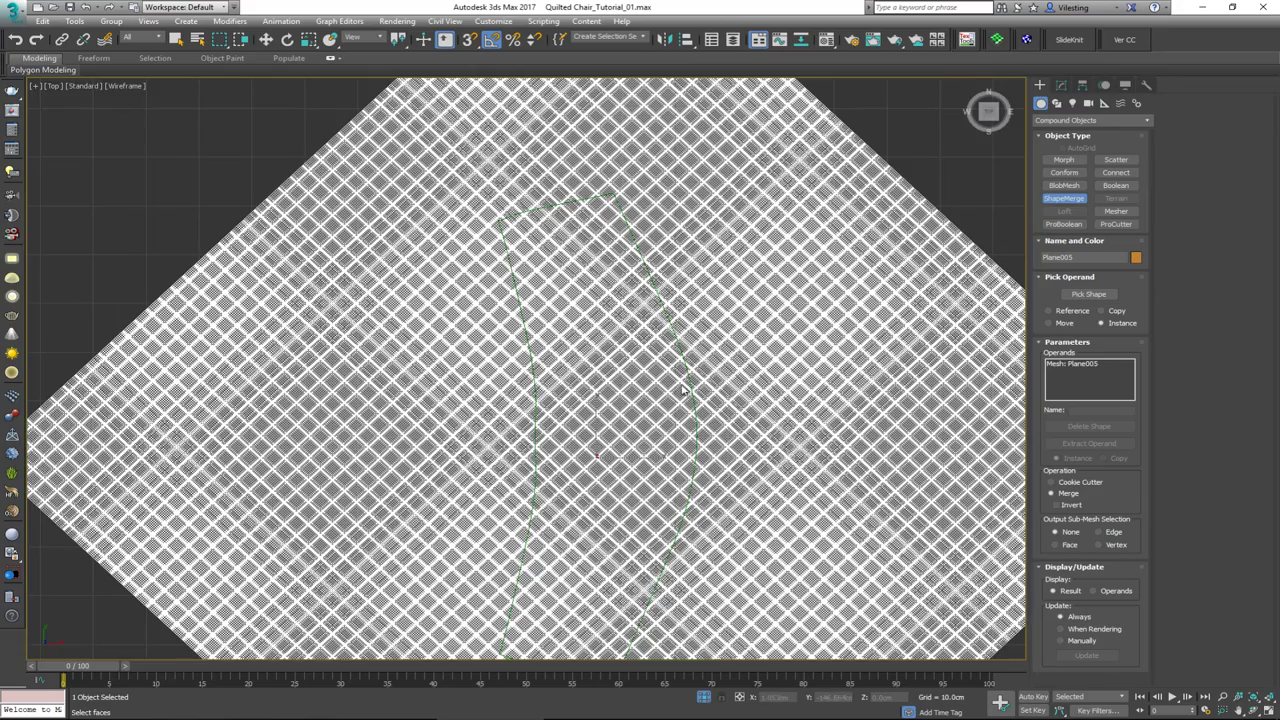
pyautogui.scroll(3, 684, 390)
pyautogui.click(1085, 295)
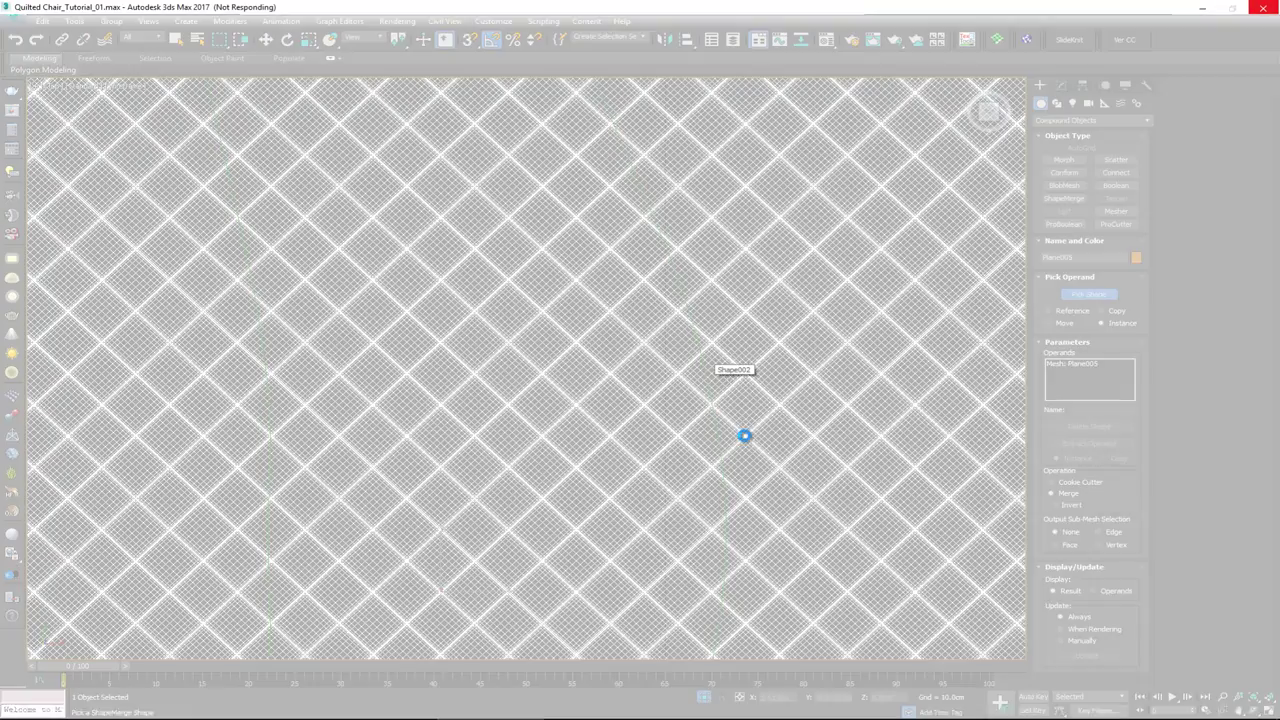
# - Examine the projected outline on the quilted plane in the Top and Perspective views, including the corner up close
pyautogui.scroll(-2, 715, 382)
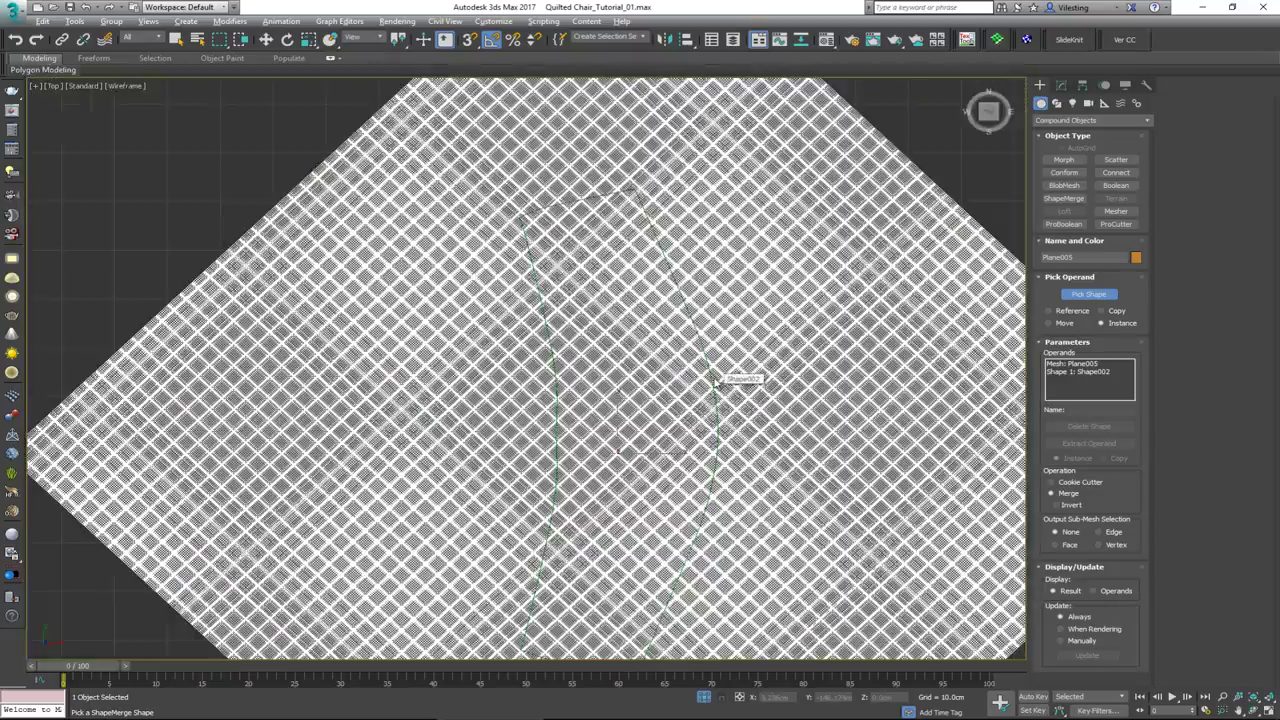
pyautogui.scroll(4, 718, 383)
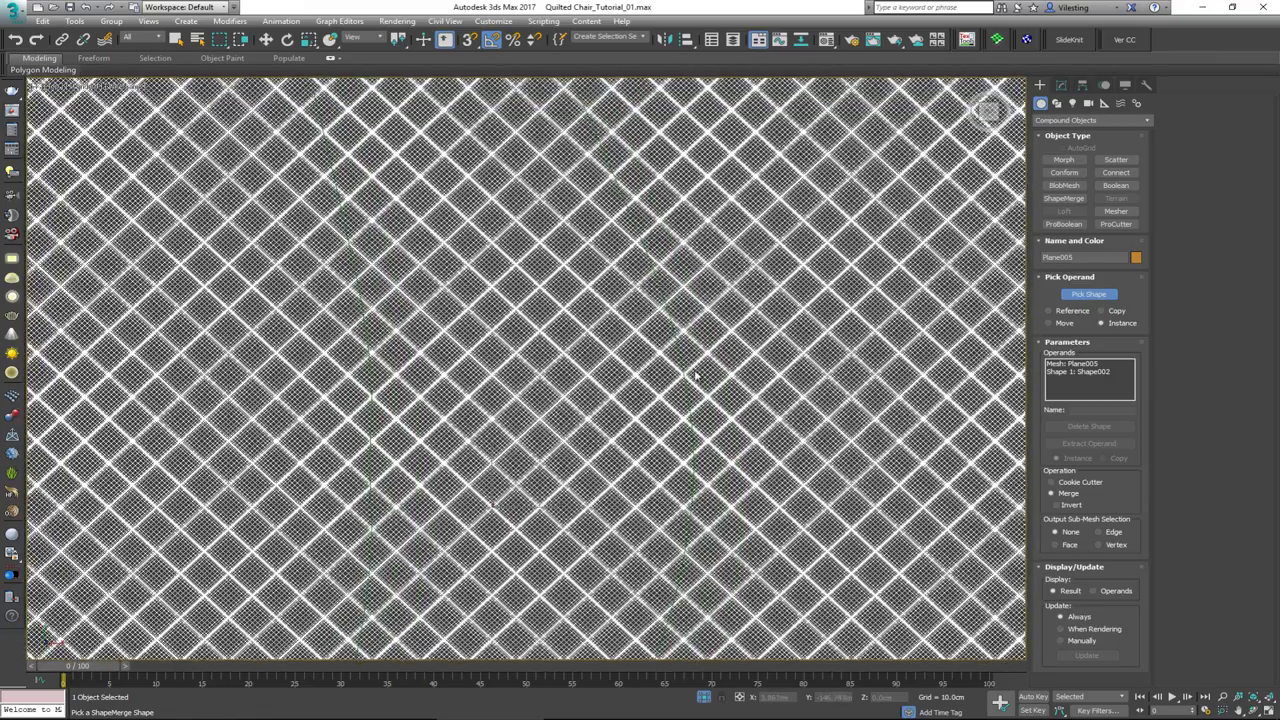
pyautogui.hotkey('alt', 'w')
pyautogui.click(808, 508)
pyautogui.hotkey('alt', 'w')
pyautogui.scroll(2, 640, 390)
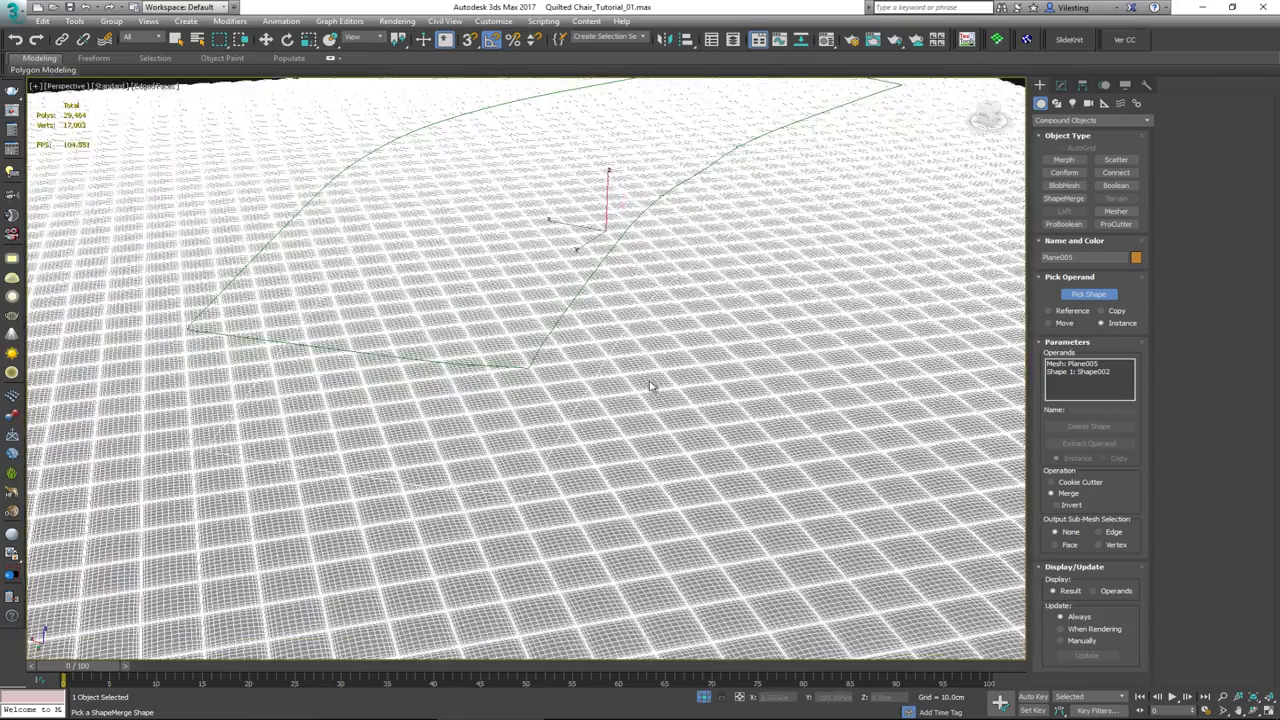
pyautogui.scroll(2, 540, 440)
pyautogui.scroll(2, 538, 450)
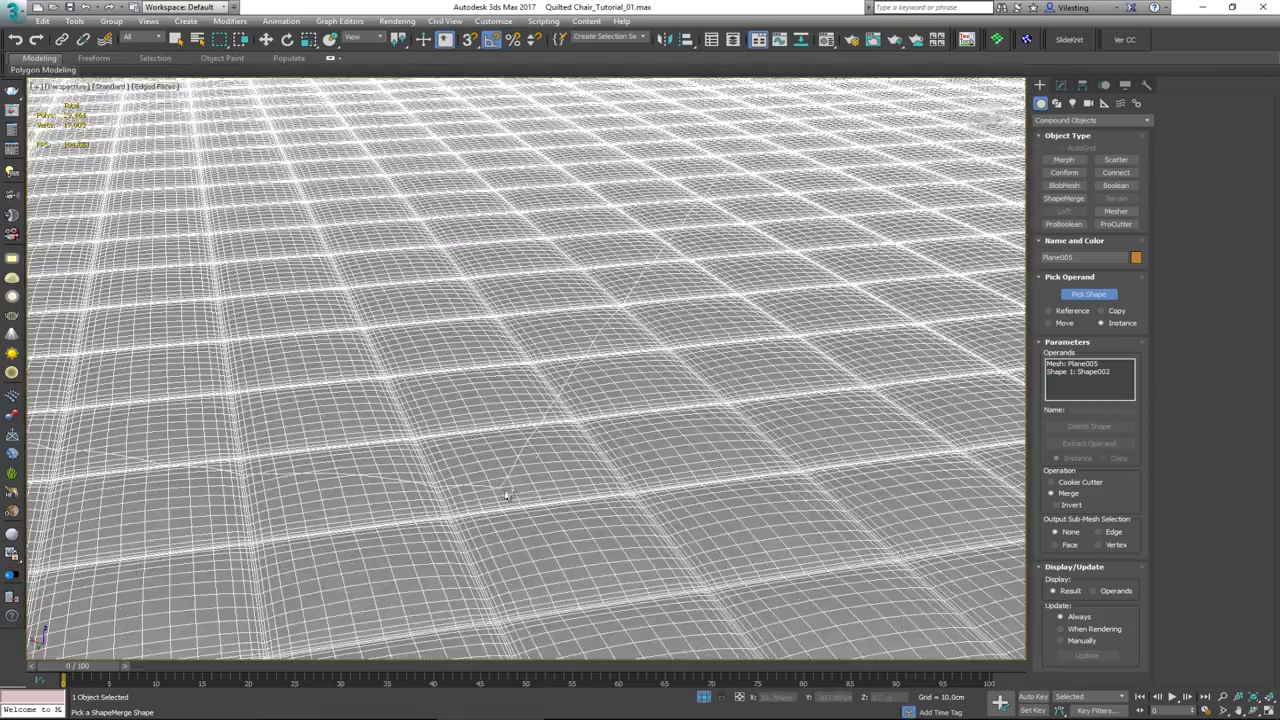
pyautogui.scroll(-6, 595, 437)
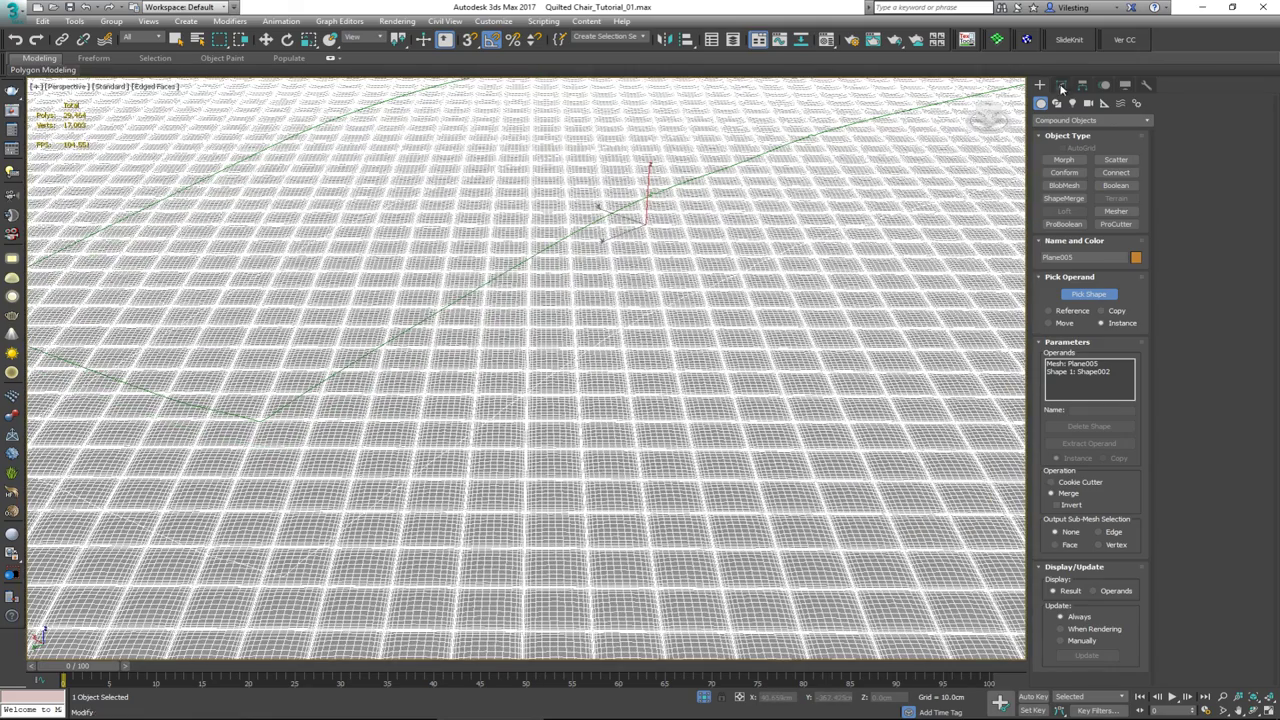
# - Add an Edit Poly modifier on top of the quilted plane's ShapeMerge
pyautogui.click(1062, 86)
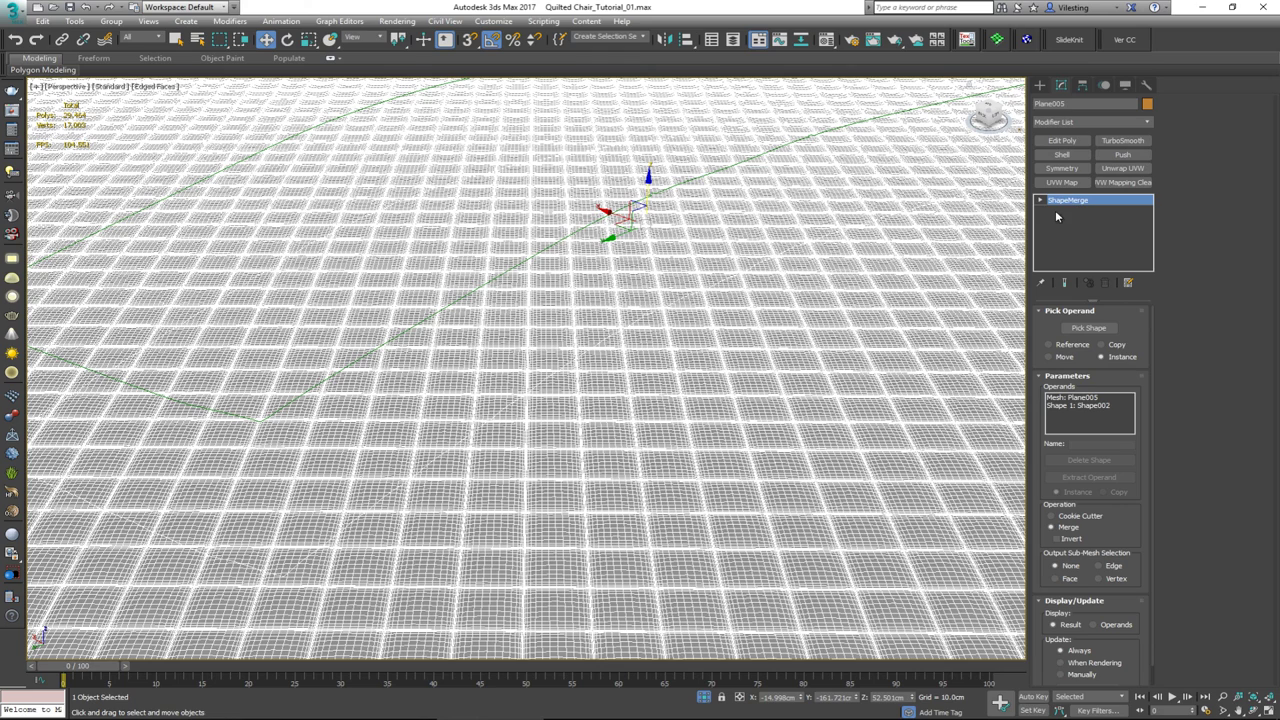
pyautogui.click(1064, 141)
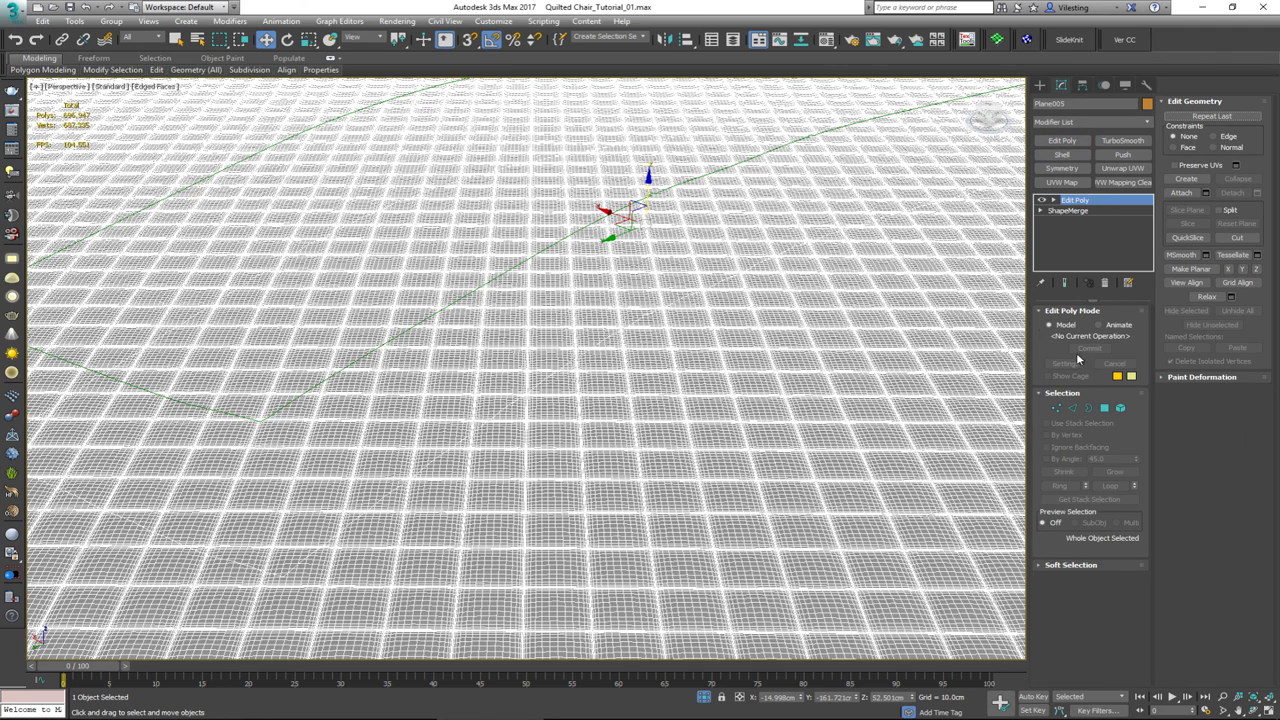
# - Invert the polygon selection of the quilted plane's projected outline and delete all polygons outside the outline
pyautogui.click(1104, 408)
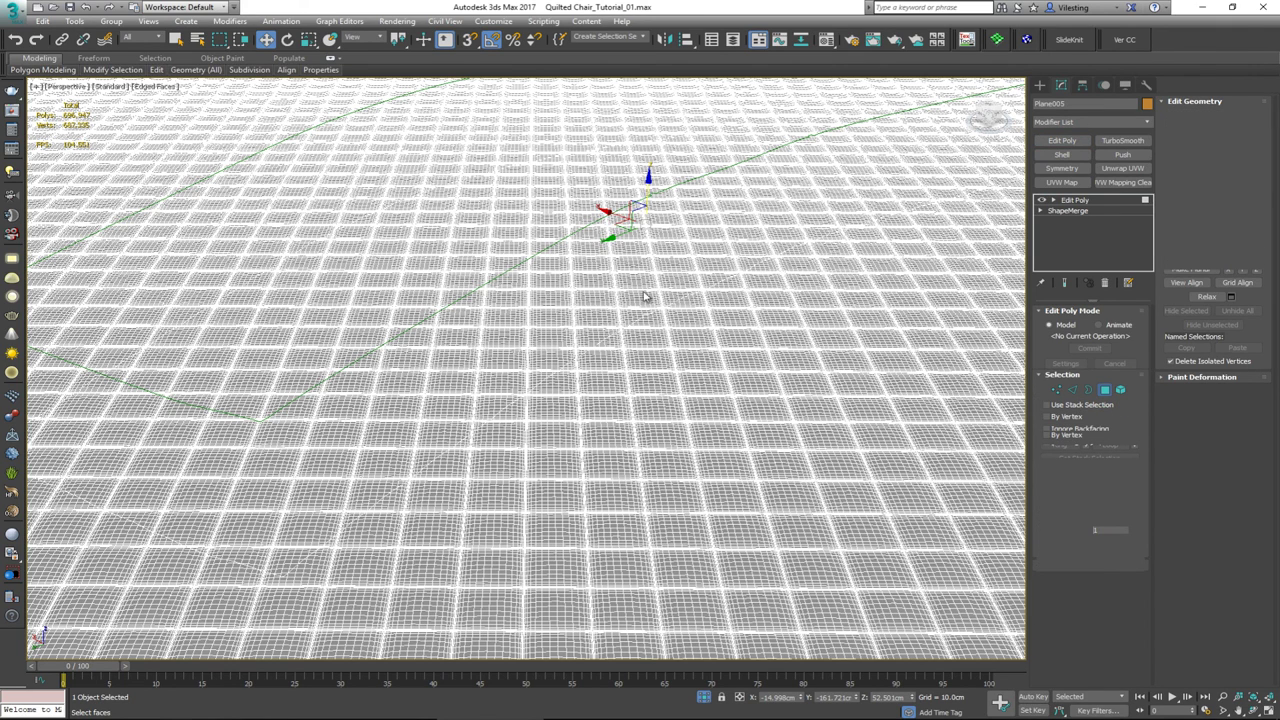
pyautogui.click(290, 546)
pyautogui.keyDown('alt'); pyautogui.moveTo(304, 413); pyautogui.dragTo(551, 379, button='middle'); pyautogui.keyUp('alt')
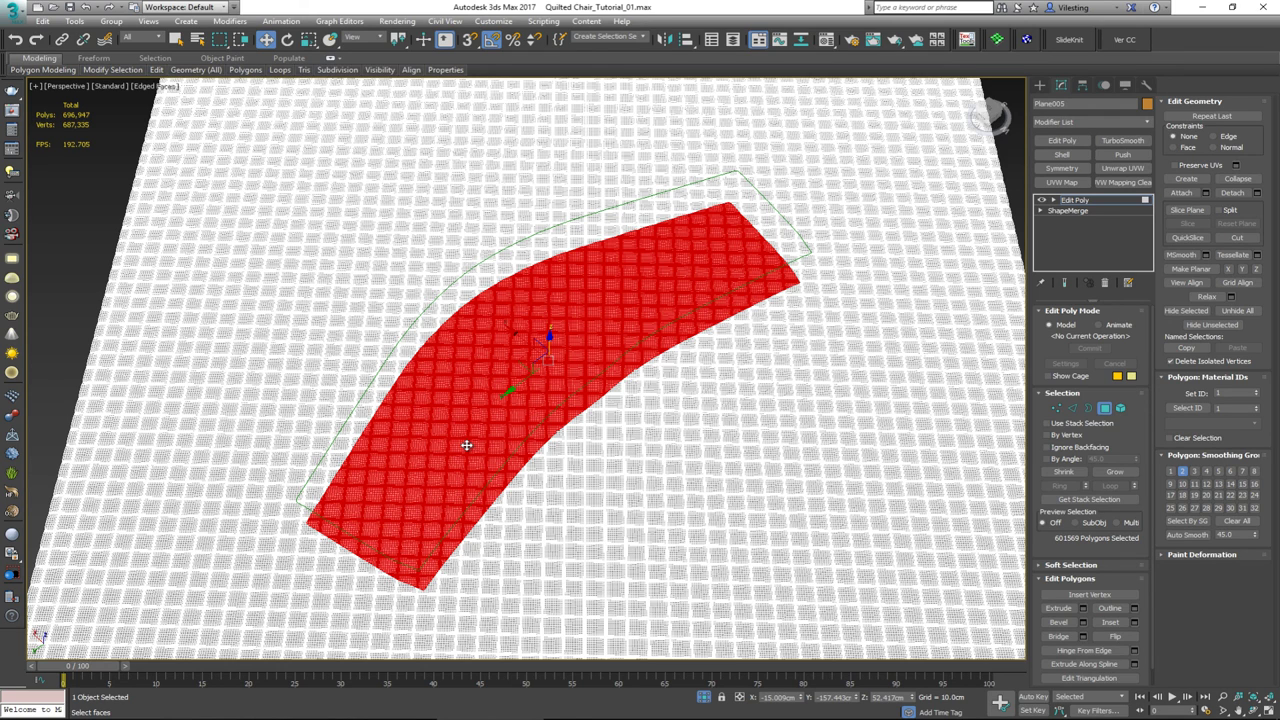
pyautogui.hotkey('ctrl', 'i')
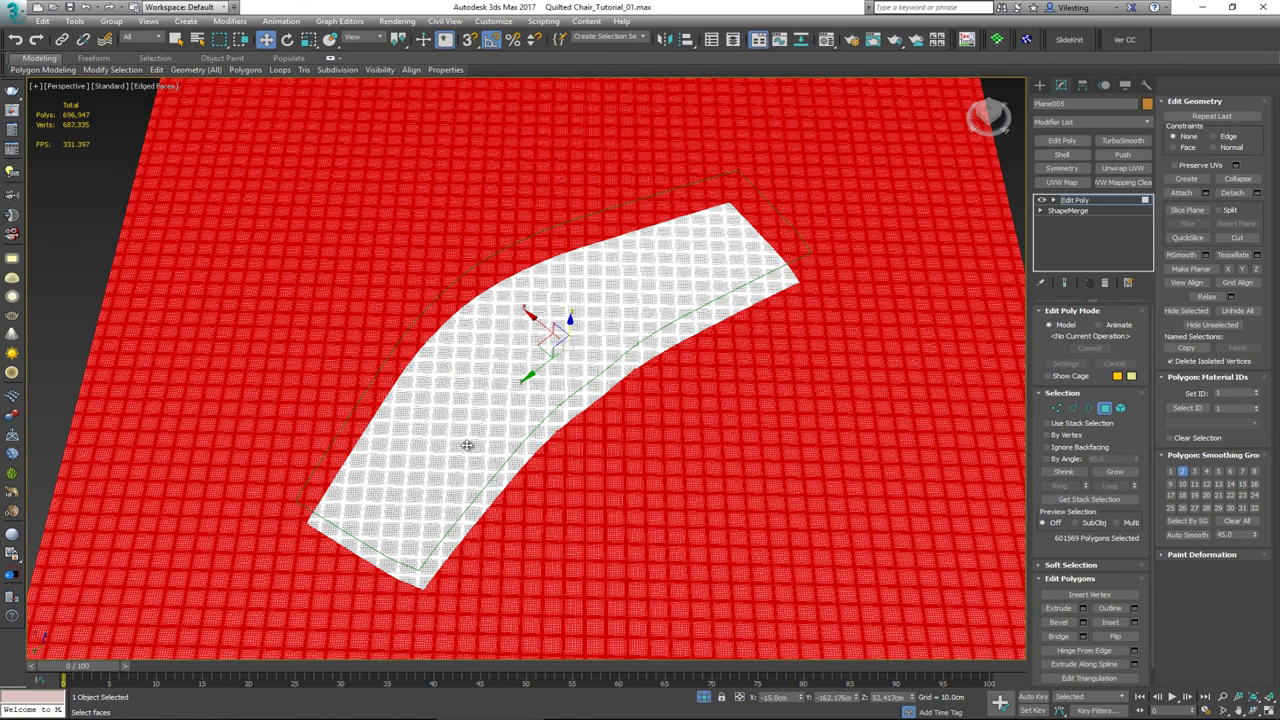
pyautogui.press('Delete')
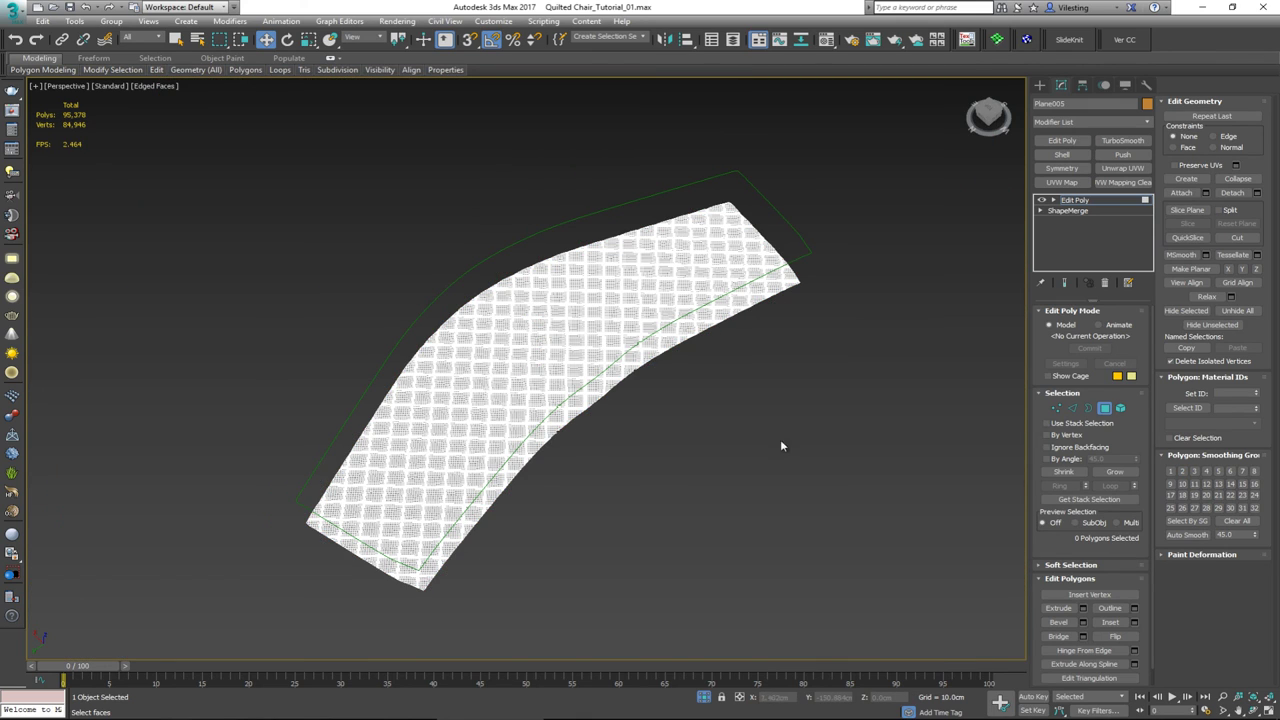
pyautogui.click(1104, 408)
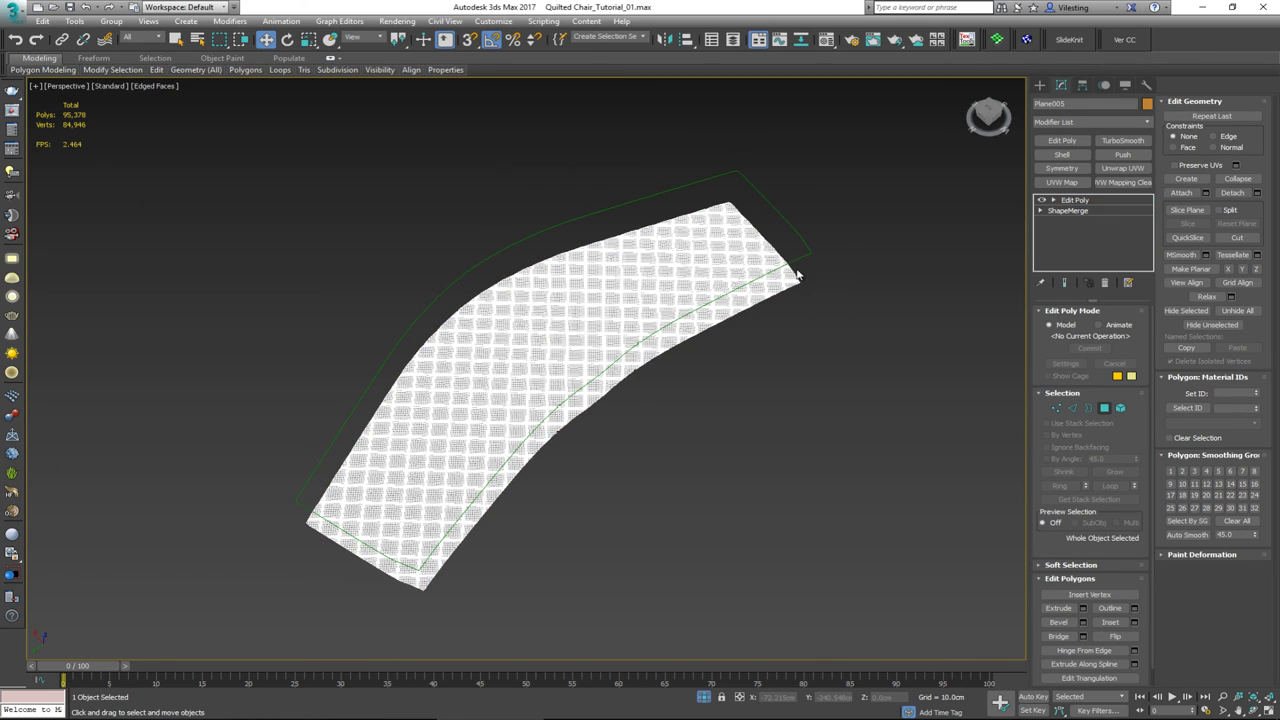
# - Examine the vertices along the cut edges of the quilted piece, both up close and around the whole border
pyautogui.scroll(3, 802, 279)
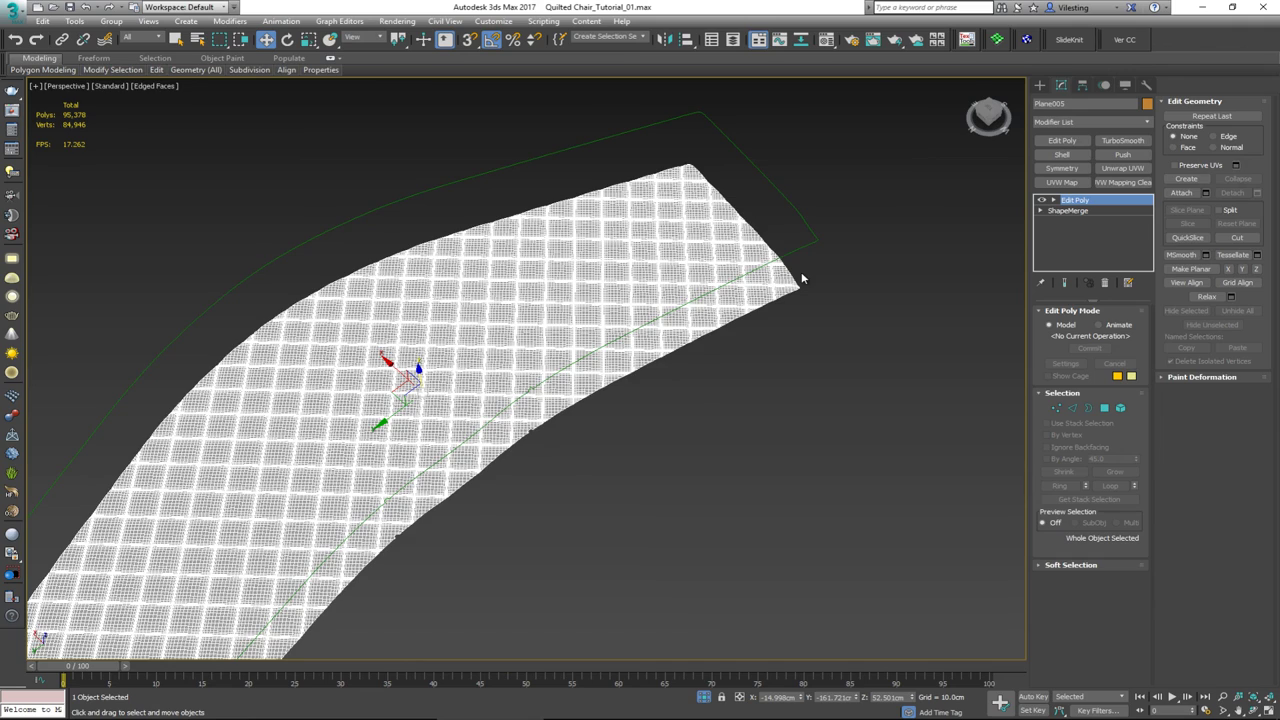
pyautogui.scroll(4, 802, 277)
pyautogui.scroll(2, 755, 289)
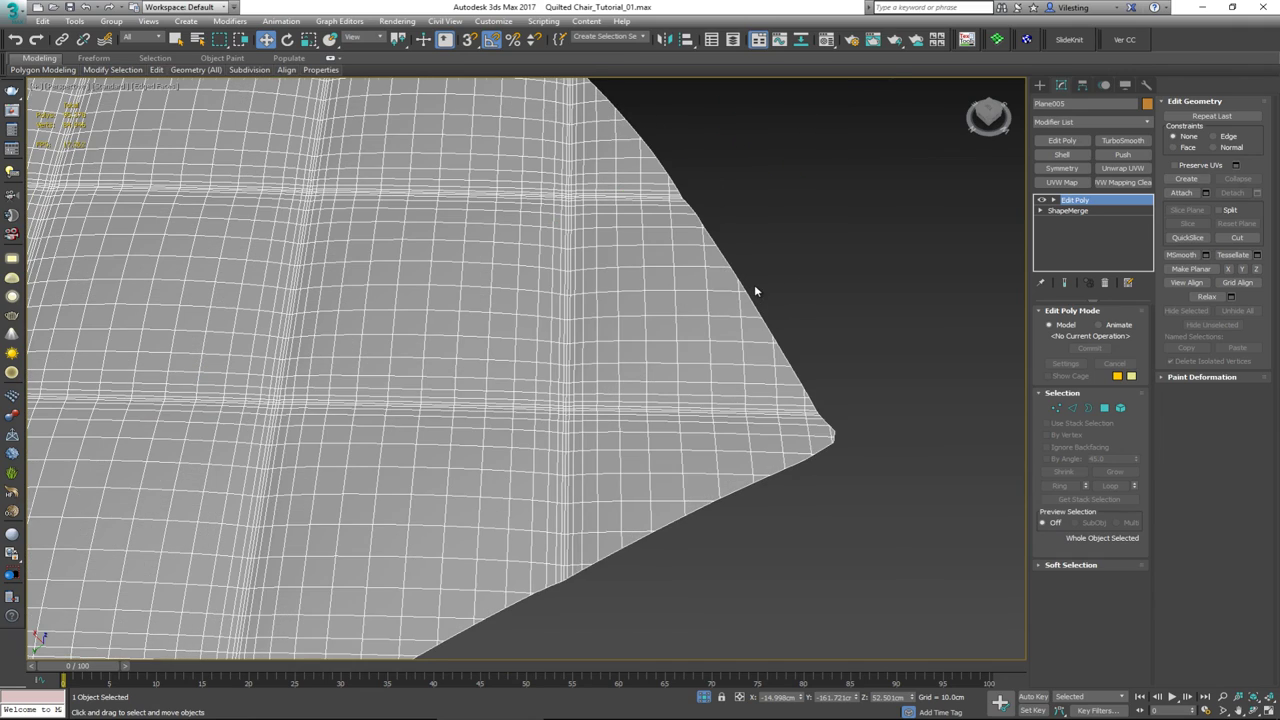
pyautogui.scroll(-2, 755, 289)
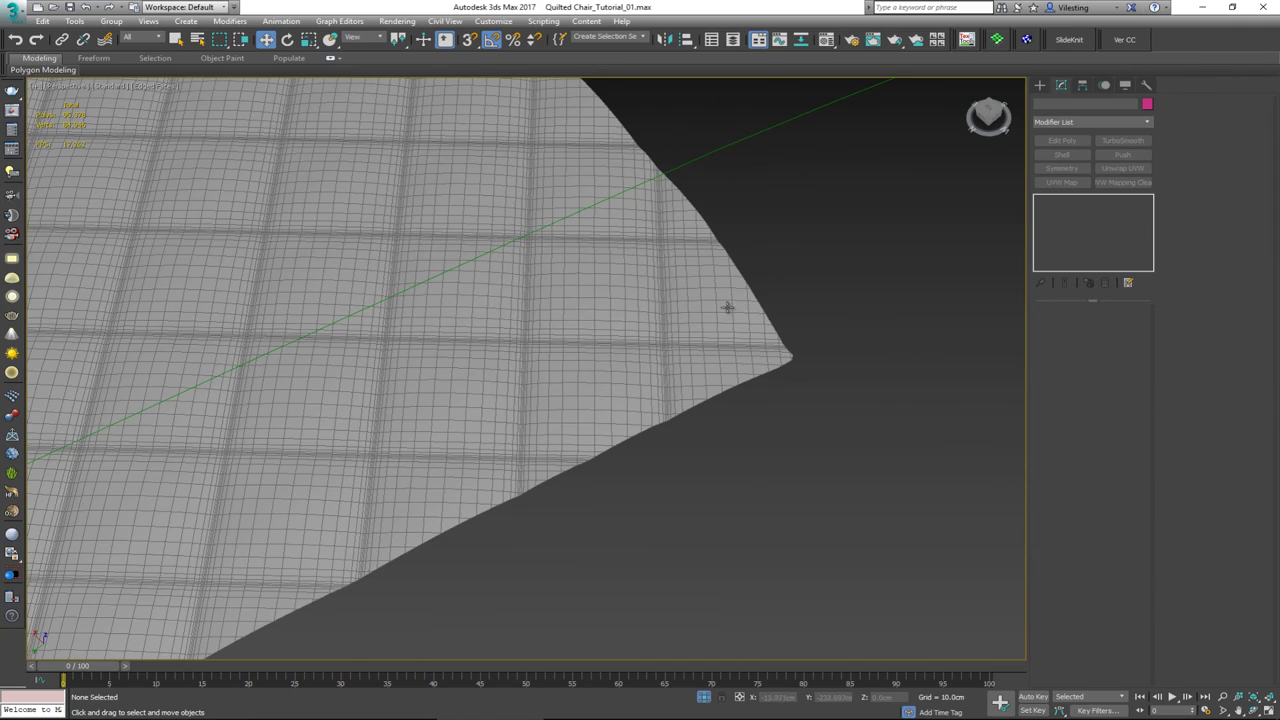
pyautogui.scroll(3, 745, 295)
pyautogui.press('4')
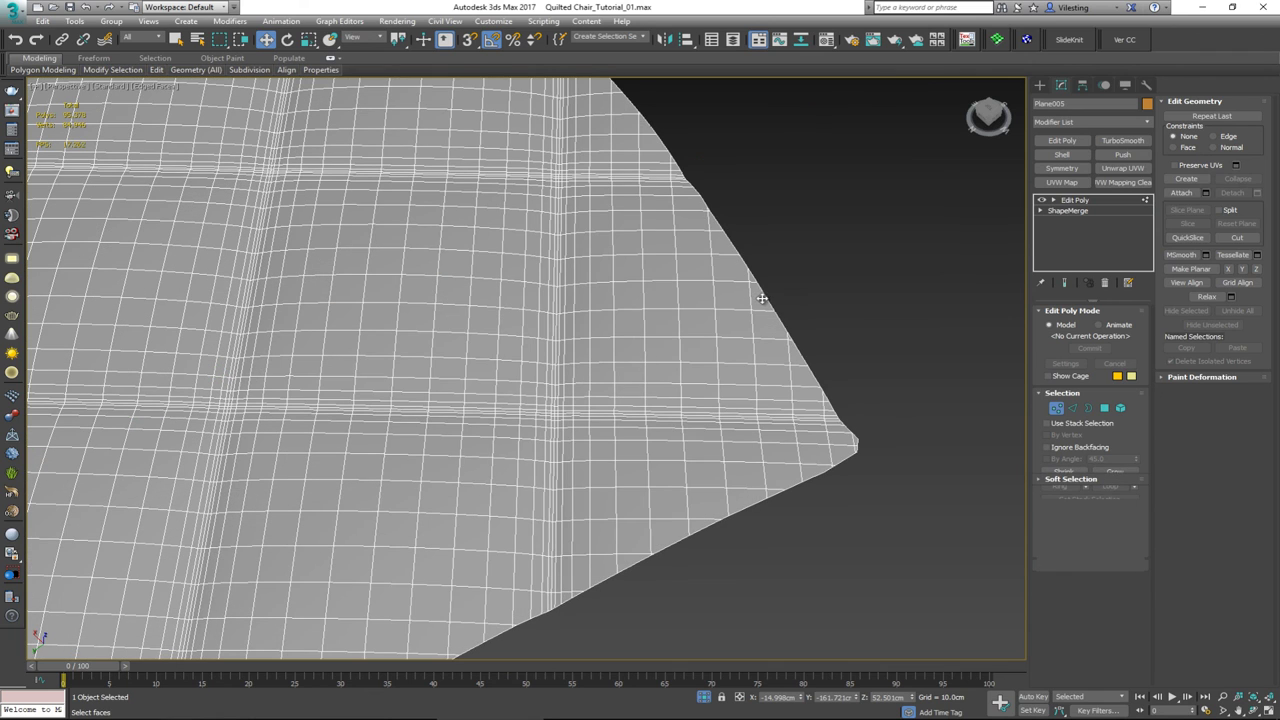
pyautogui.click(1056, 408)
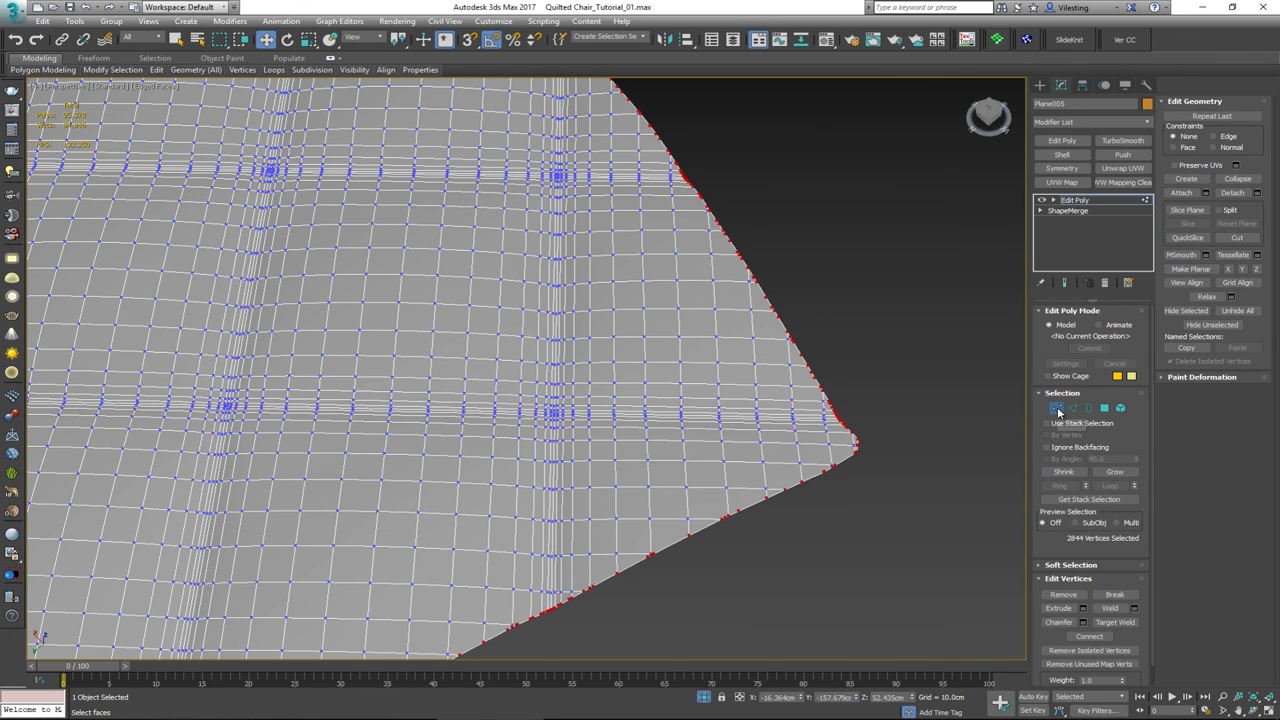
pyautogui.scroll(5, 771, 309)
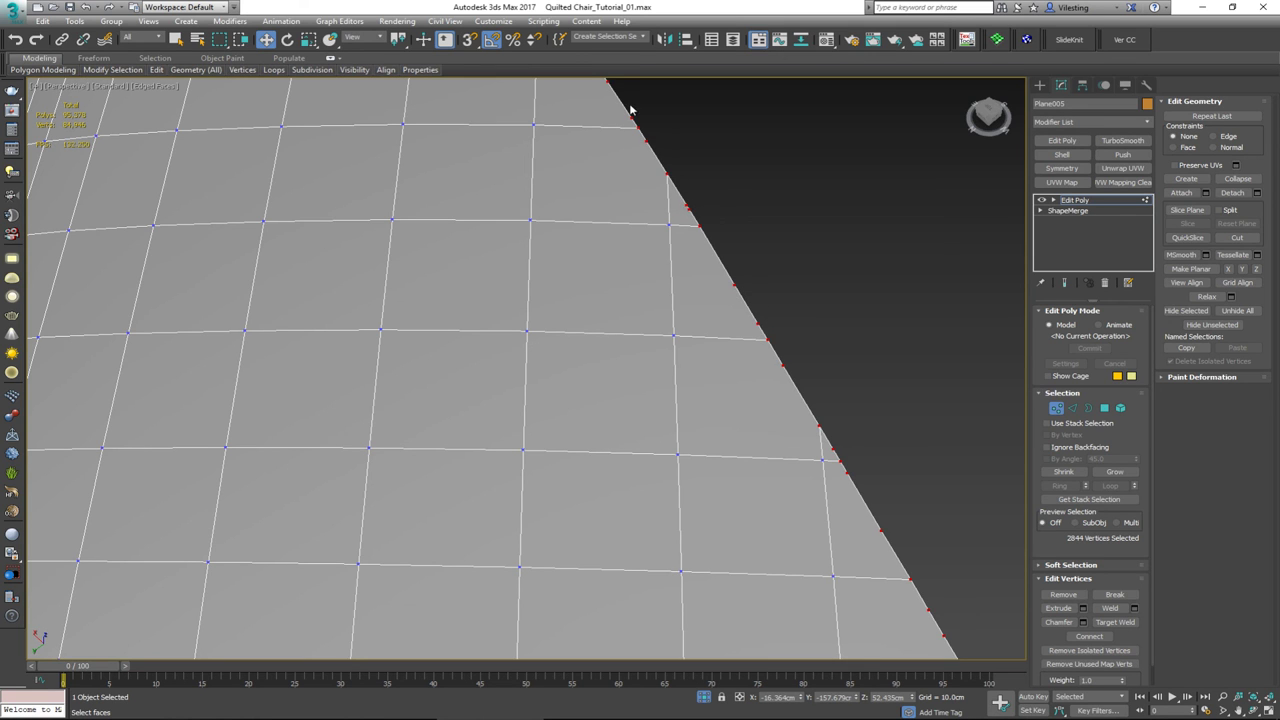
pyautogui.scroll(-5, 646, 171)
pyautogui.moveTo(535, 167); pyautogui.dragTo(743, 262, button='middle')
pyautogui.scroll(-3, 735, 408)
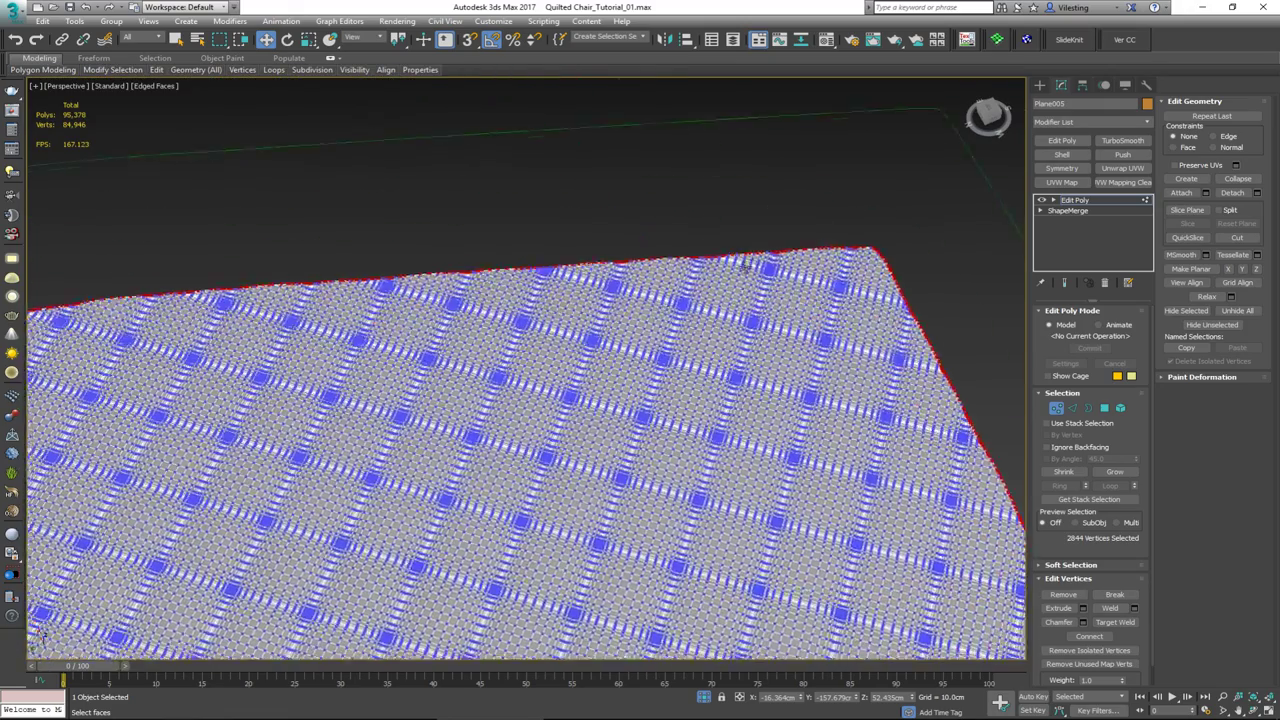
pyautogui.scroll(-5, 746, 270)
pyautogui.scroll(2, 748, 271)
pyautogui.moveTo(623, 314); pyautogui.dragTo(740, 205, button='middle')
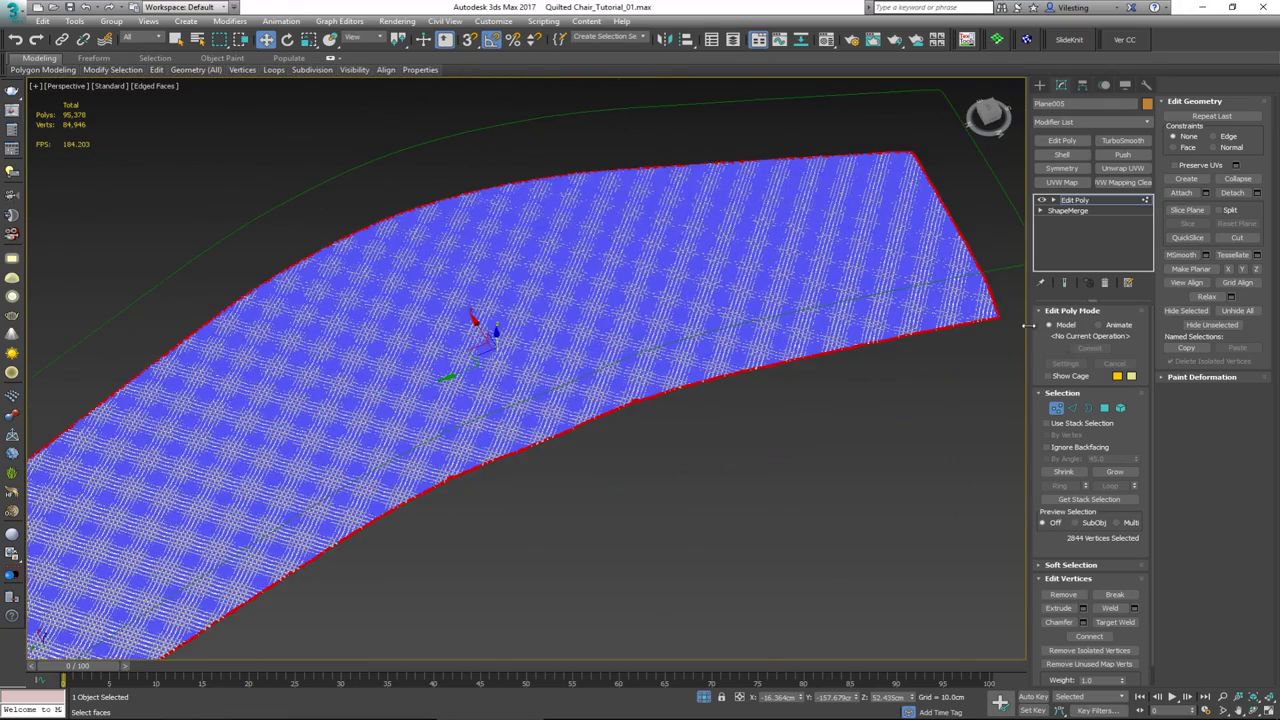
# - Leave vertex editing and convert the trimmed quilted plane to an Editable Poly
pyautogui.click(1057, 408)
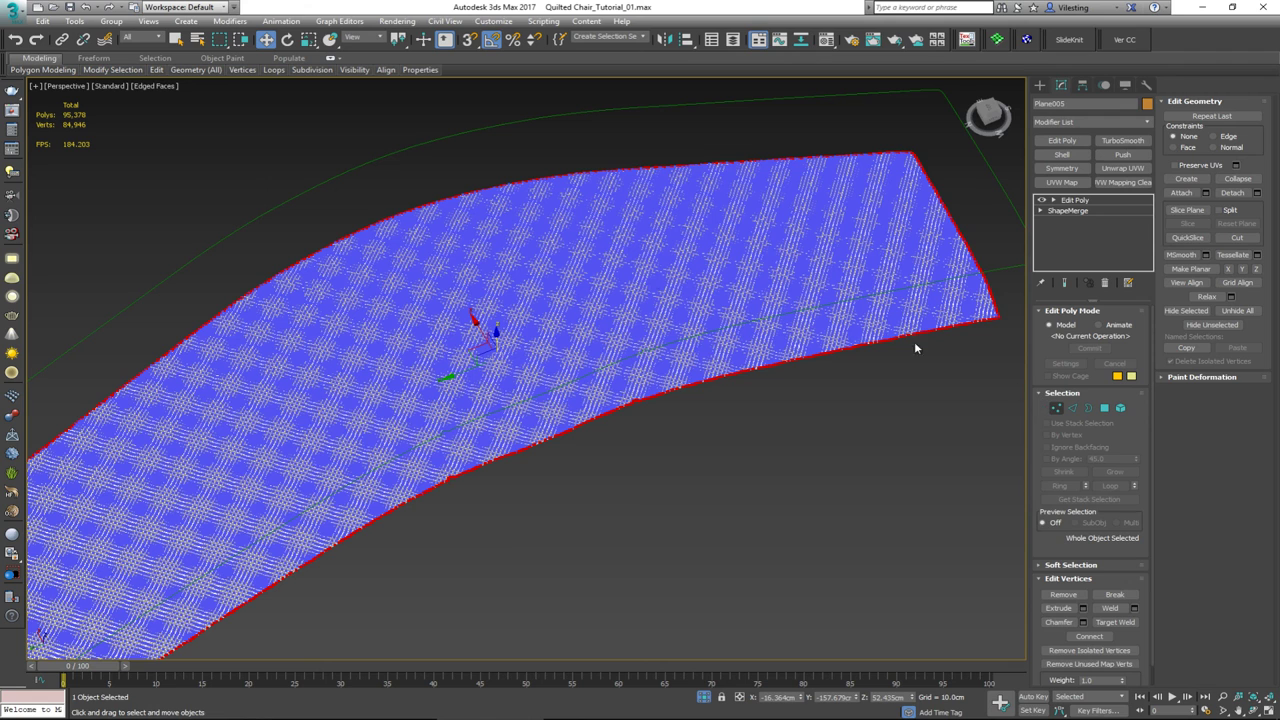
pyautogui.rightClick(614, 268)
pyautogui.moveTo(714, 403)
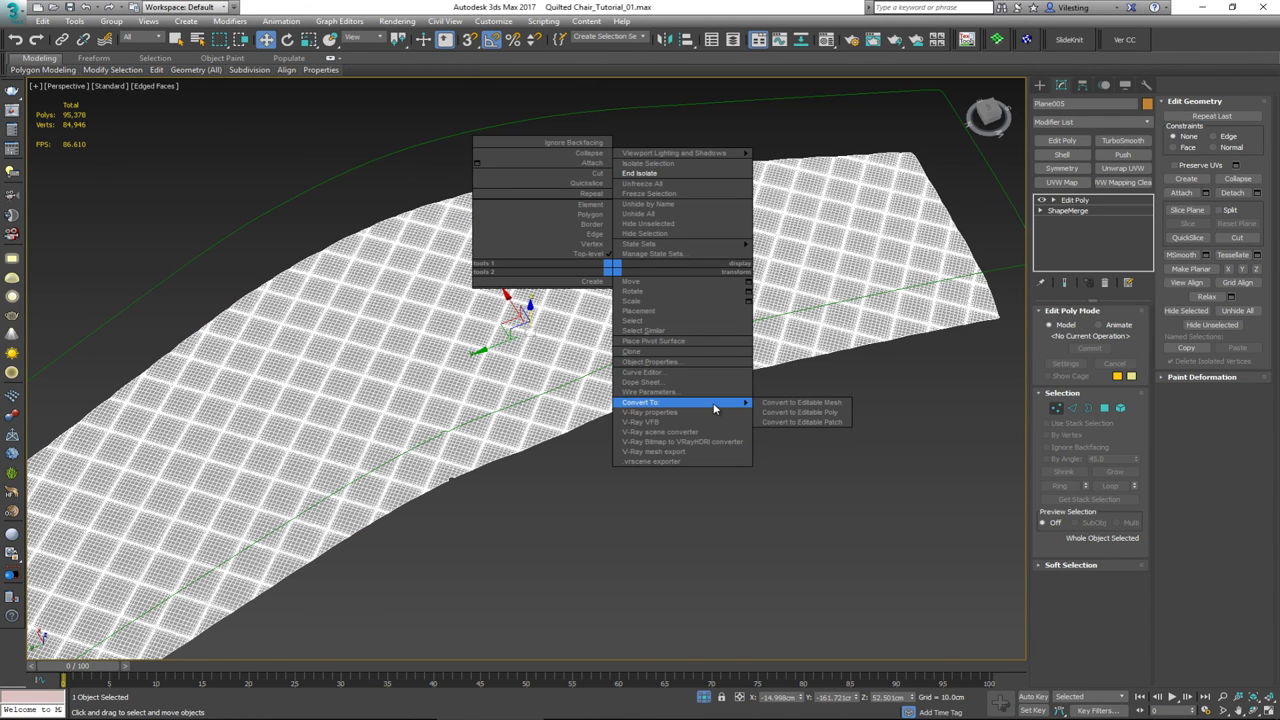
pyautogui.click(798, 412)
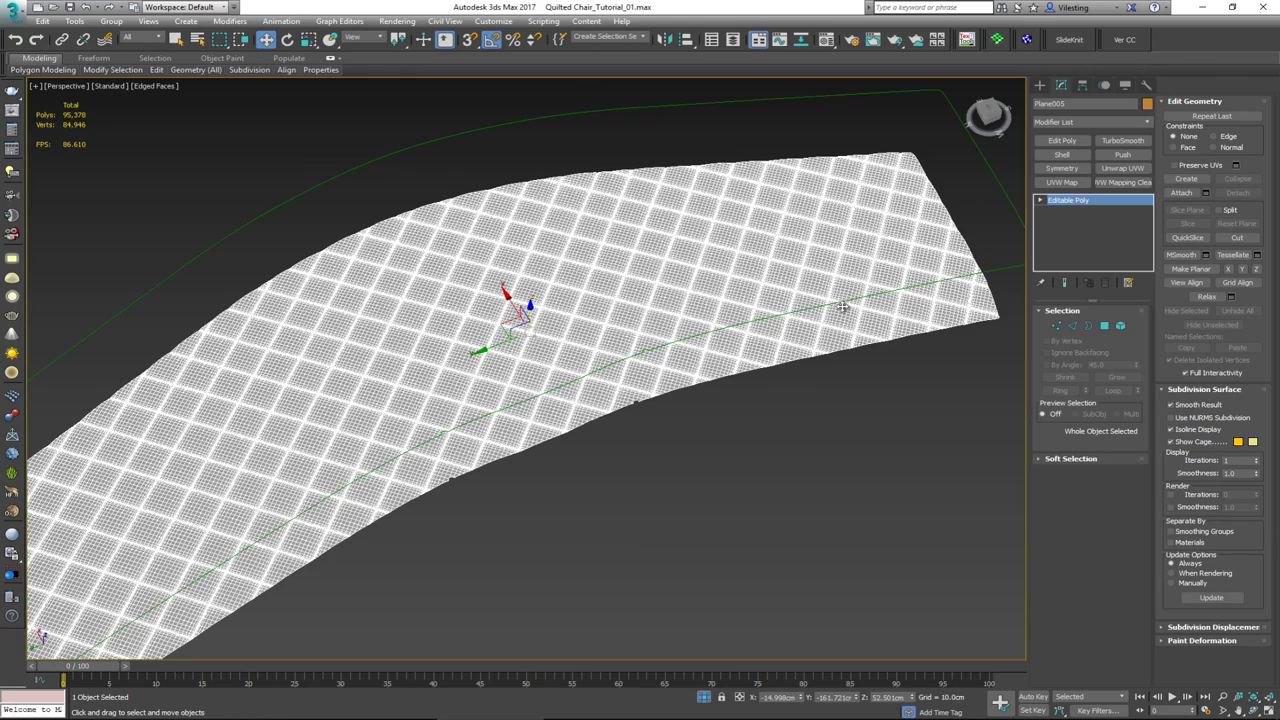
# - Select all vertices of the quilted piece and launch the Vertex Cleaner script
pyautogui.press('1')
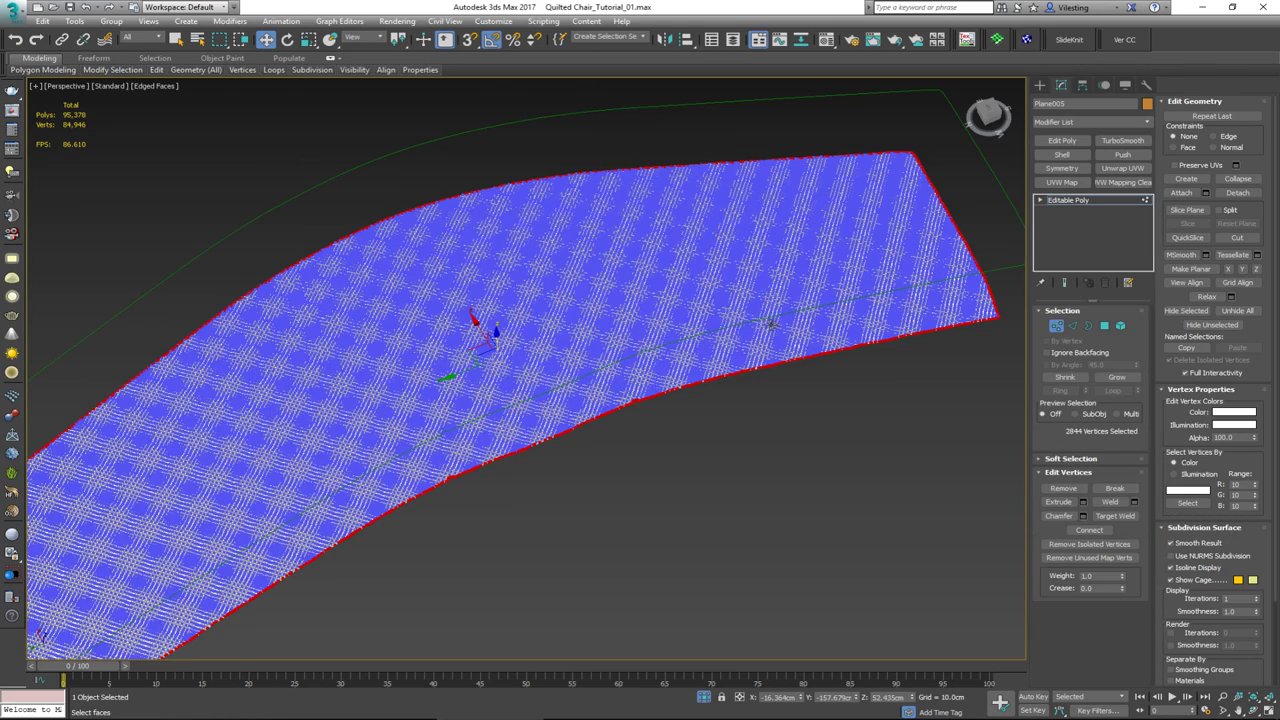
pyautogui.hotkey('ctrl', 'a')
pyautogui.moveTo(623, 300); pyautogui.dragTo(629, 270, button='middle')
pyautogui.scroll(-2, 677, 219)
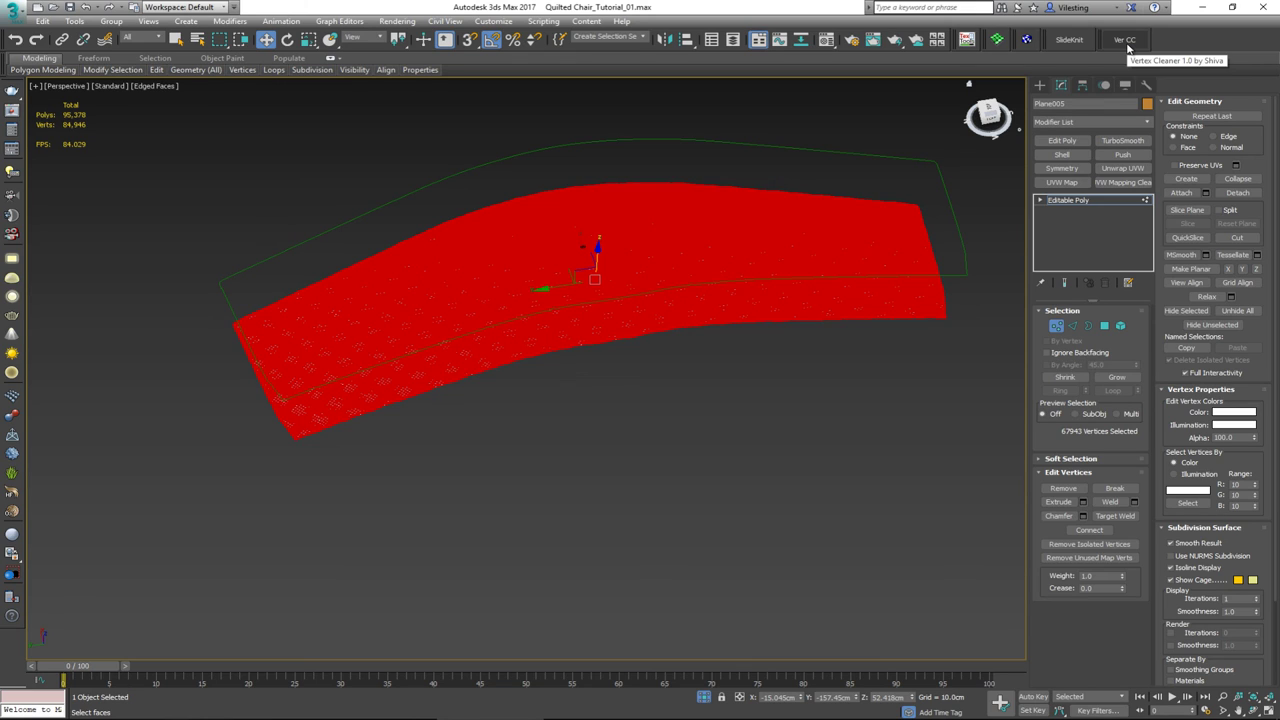
pyautogui.click(1127, 46)
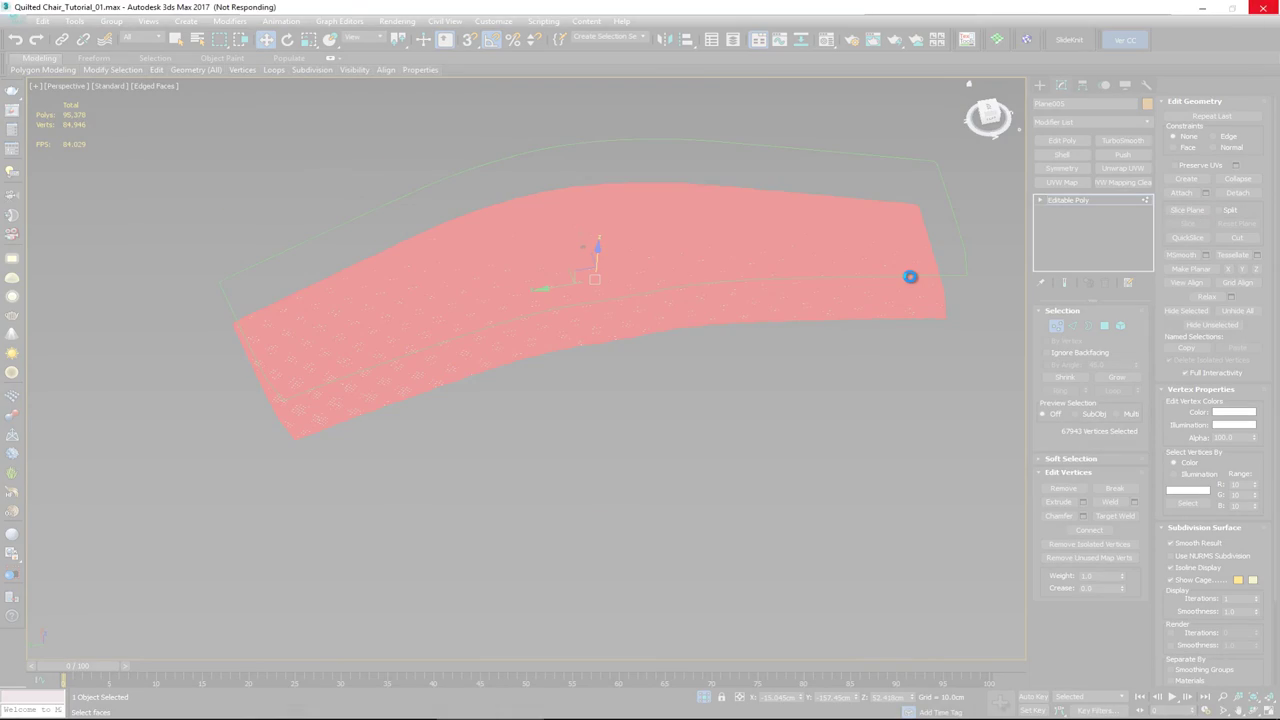
# - Remove the redundant border vertices of the quilted piece with Vertex Cleaner at threshold 10.0, and leave vertex editing
pyautogui.scroll(3, 830, 279)
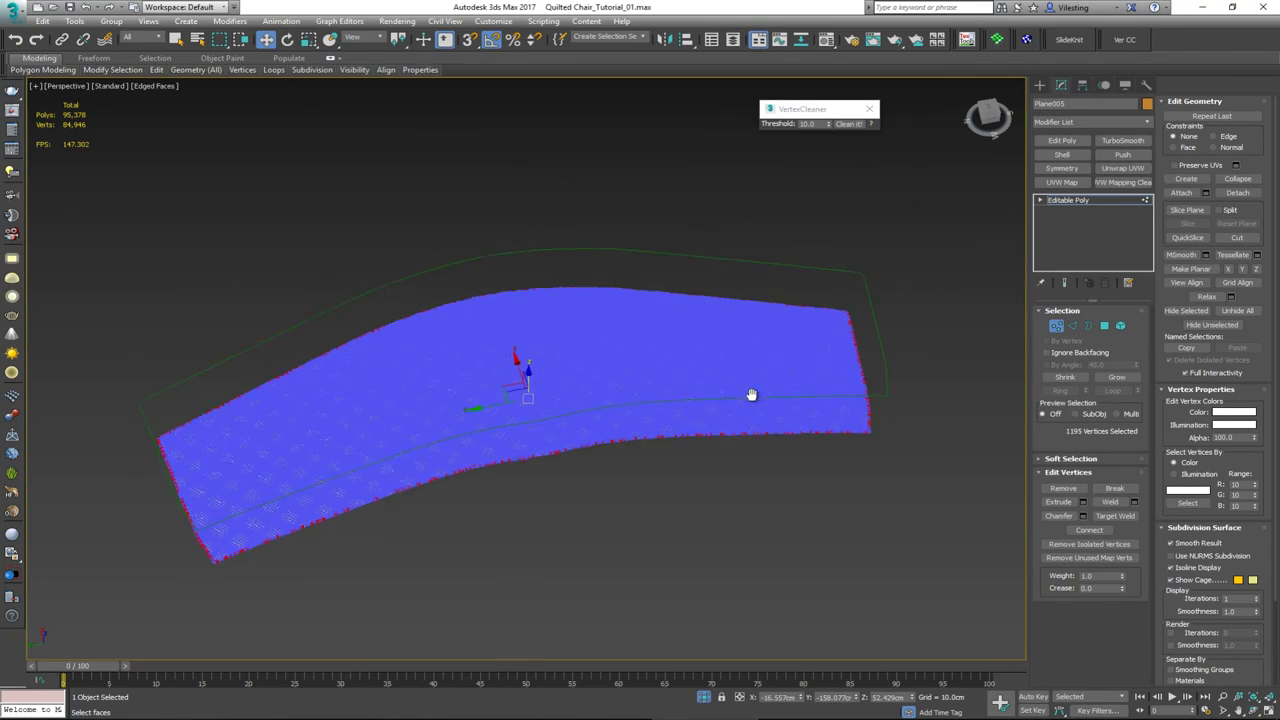
pyautogui.moveTo(786, 271); pyautogui.dragTo(713, 344, button='middle')
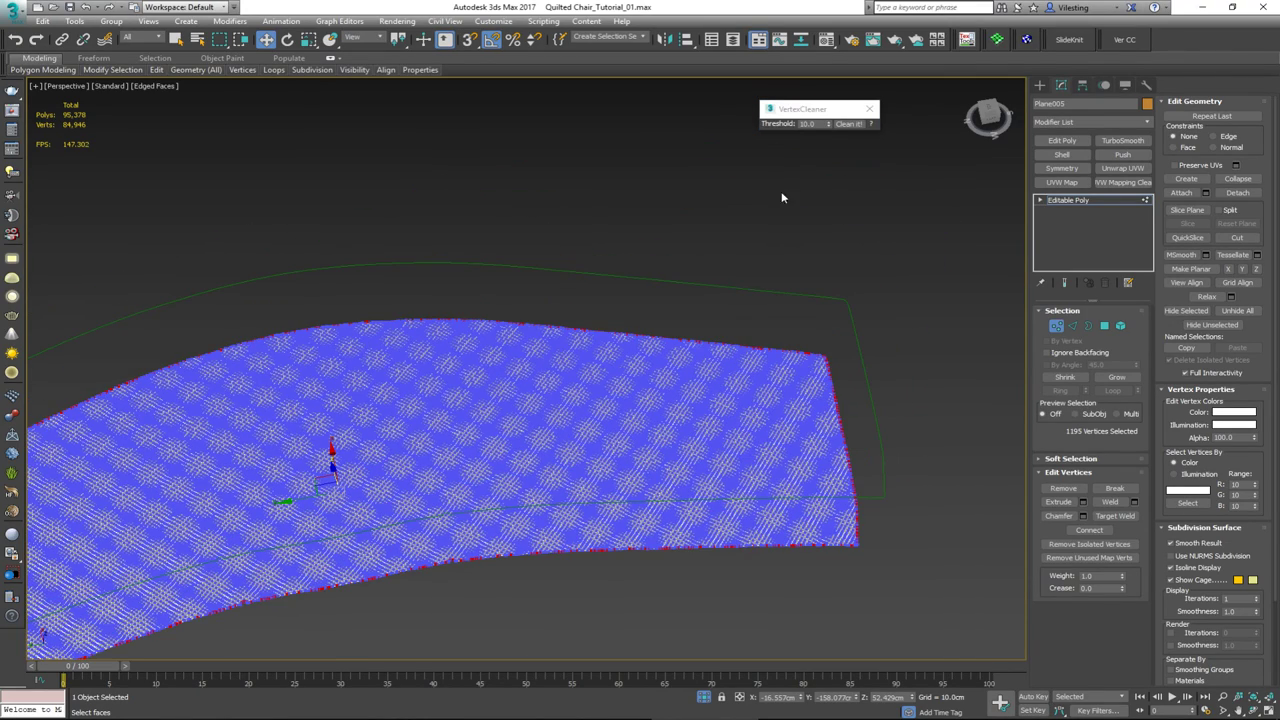
pyautogui.scroll(5, 866, 528)
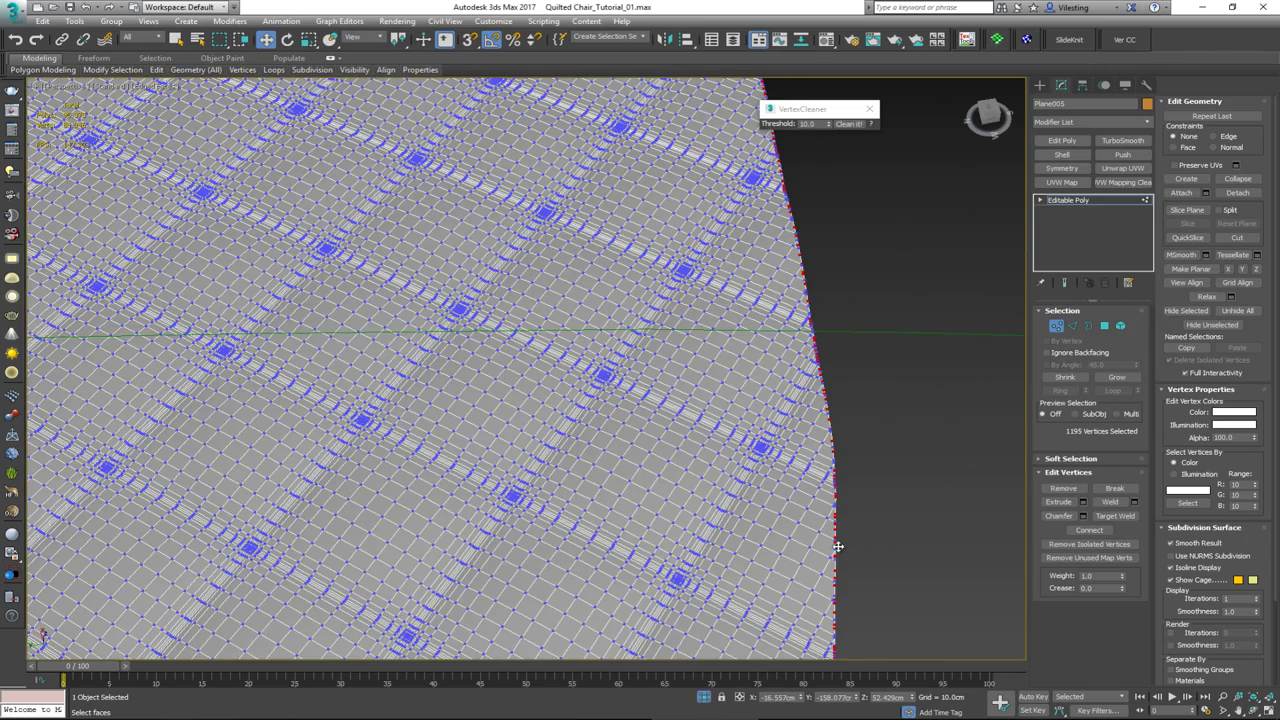
pyautogui.scroll(4, 836, 546)
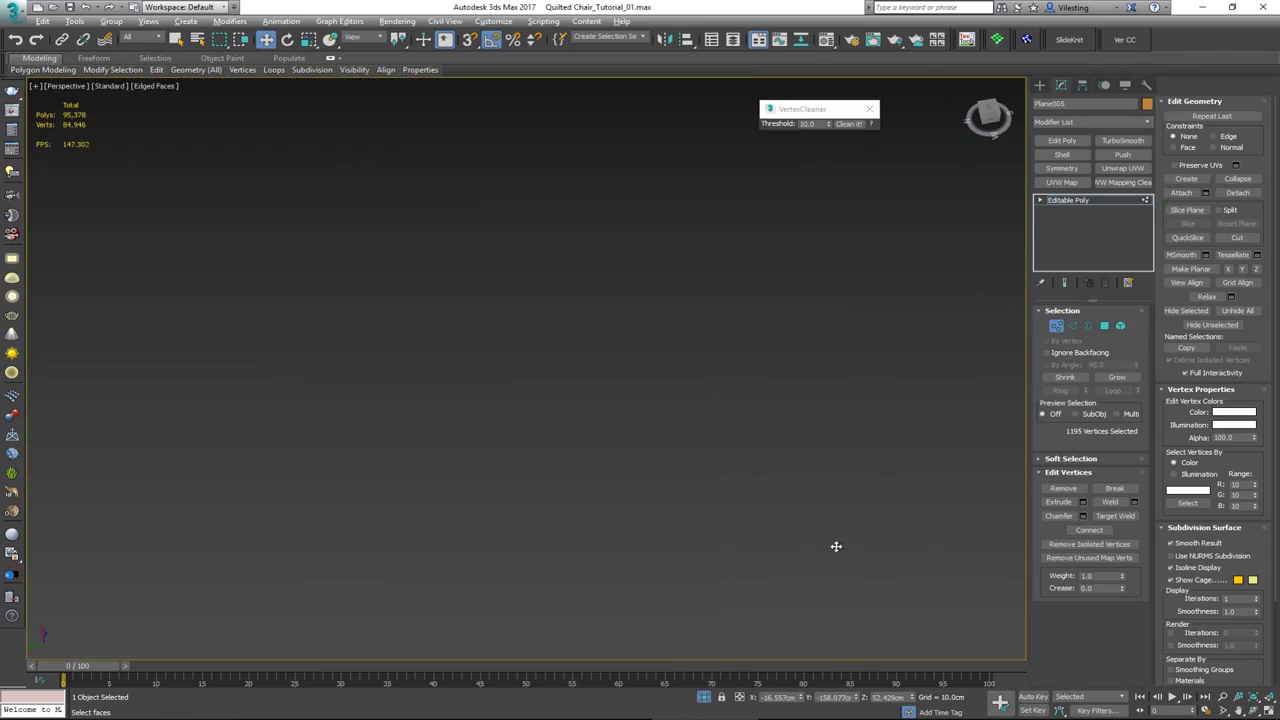
pyautogui.press('alt')
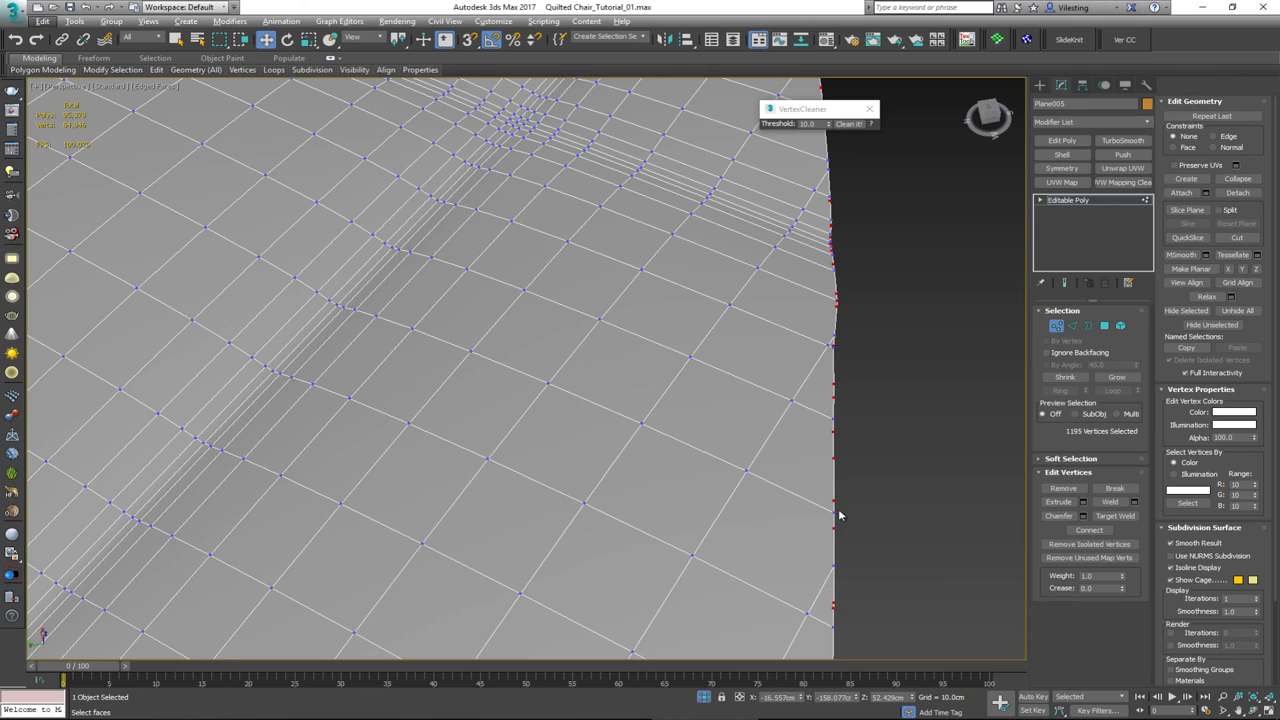
pyautogui.click(856, 125)
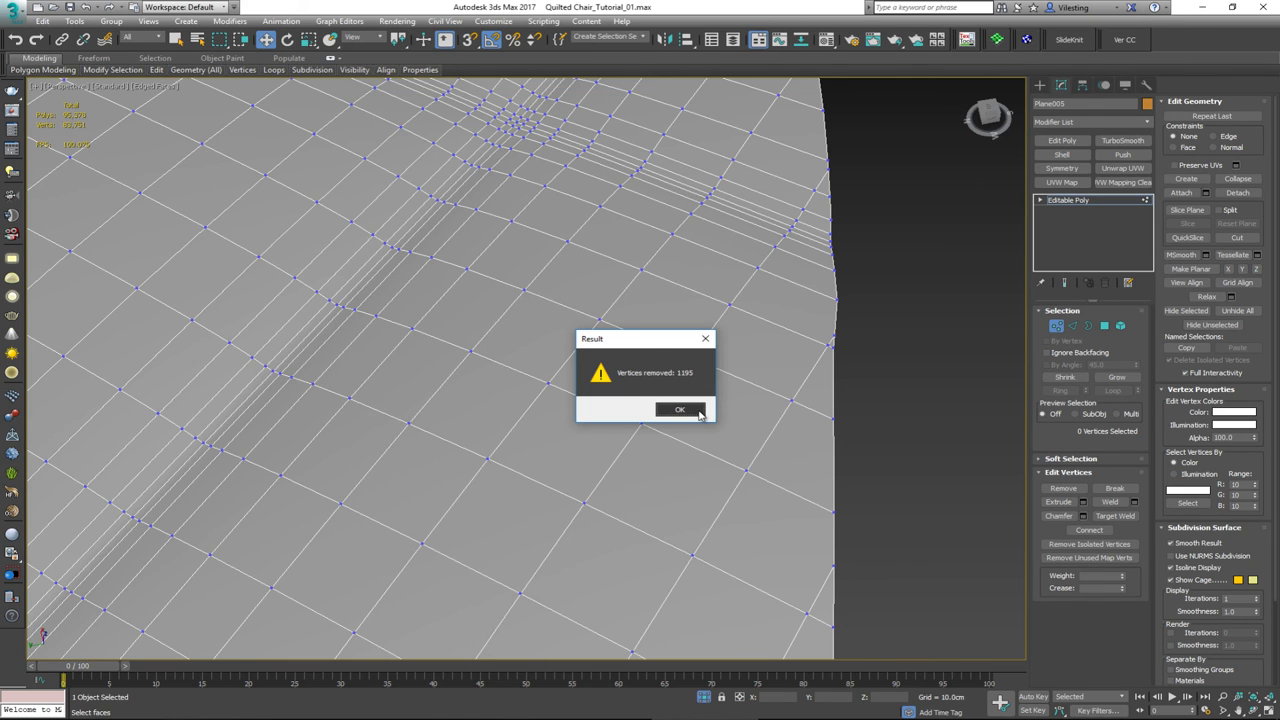
pyautogui.click(679, 410)
pyautogui.scroll(-10, 697, 371)
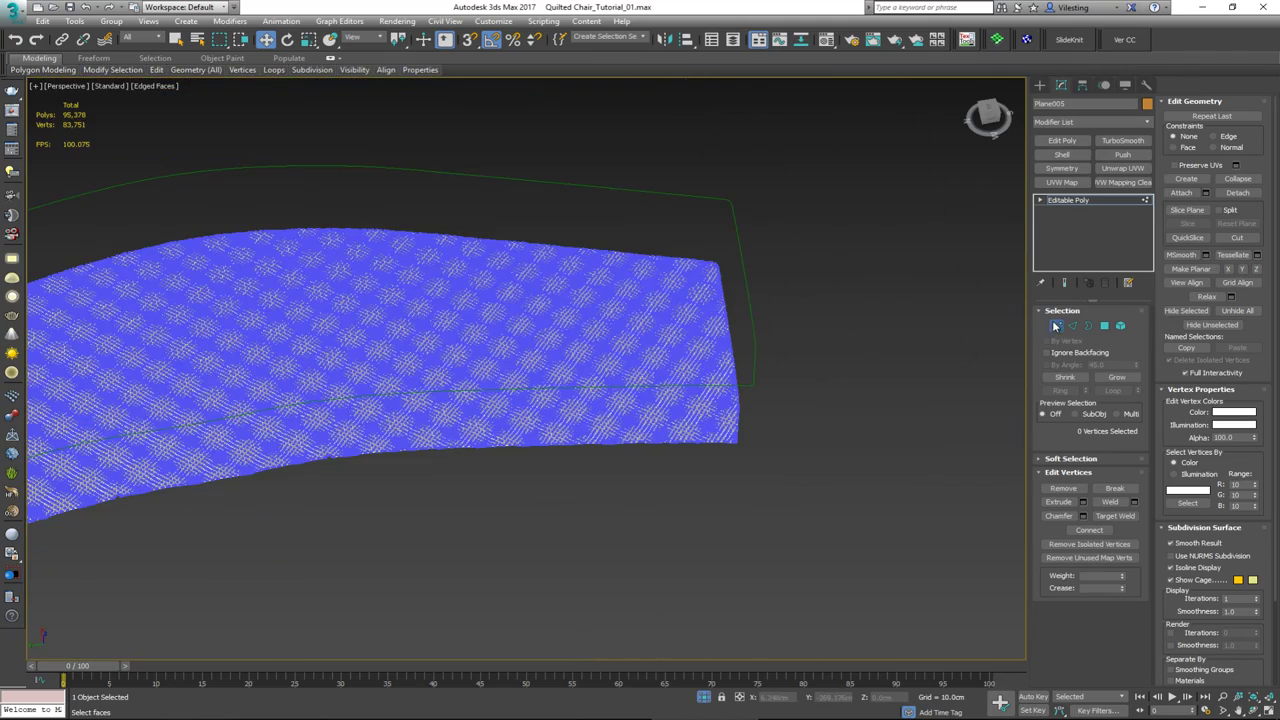
pyautogui.click(1056, 326)
# - Deselect the quilted piece and end its isolation to bring back the flattened fabric object
pyautogui.moveTo(360, 337); pyautogui.dragTo(634, 340, button='middle')
pyautogui.click(640, 512)
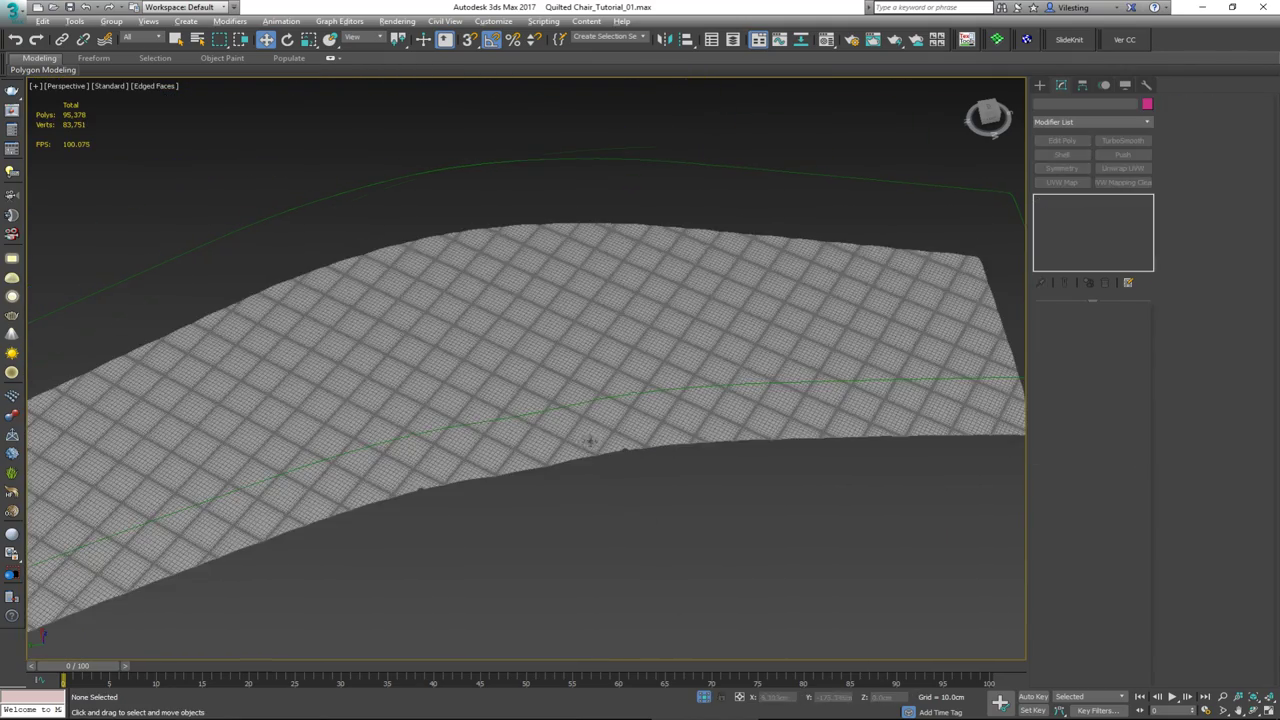
pyautogui.keyDown('alt'); pyautogui.moveTo(616, 486); pyautogui.dragTo(610, 412, button='middle'); pyautogui.keyUp('alt')
pyautogui.moveTo(506, 211); pyautogui.dragTo(500, 234, button='middle')
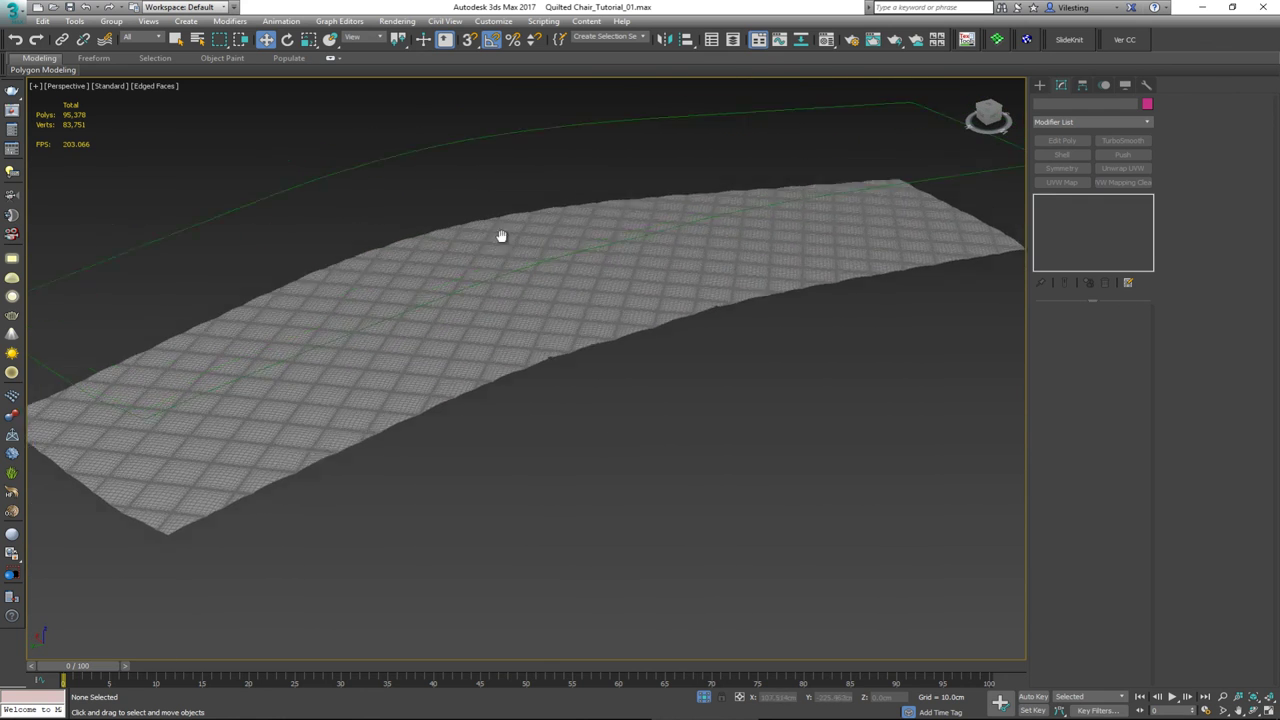
pyautogui.scroll(-4, 505, 234)
pyautogui.rightClick(514, 234)
pyautogui.click(542, 141)
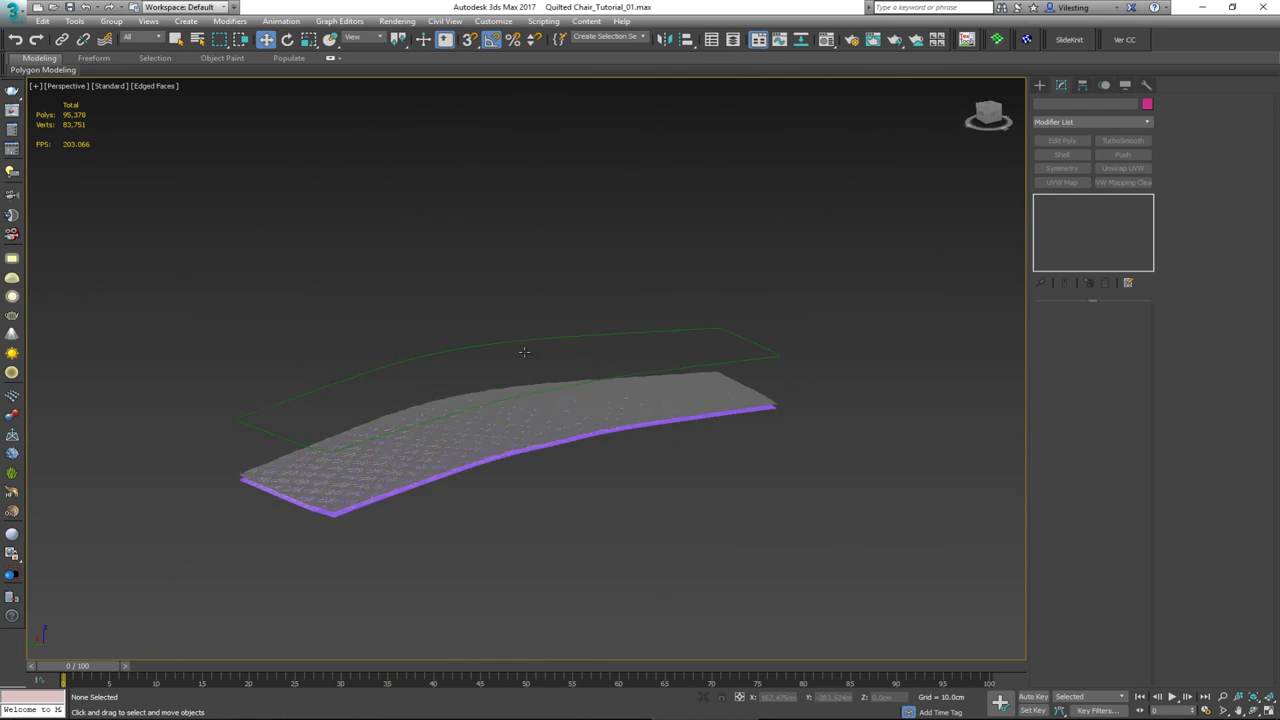
# - Select the flattened fabric mesh under the quilted piece and remove the Edit Poly modifier above its Morpher
pyautogui.click(470, 447)
pyautogui.scroll(3, 460, 451)
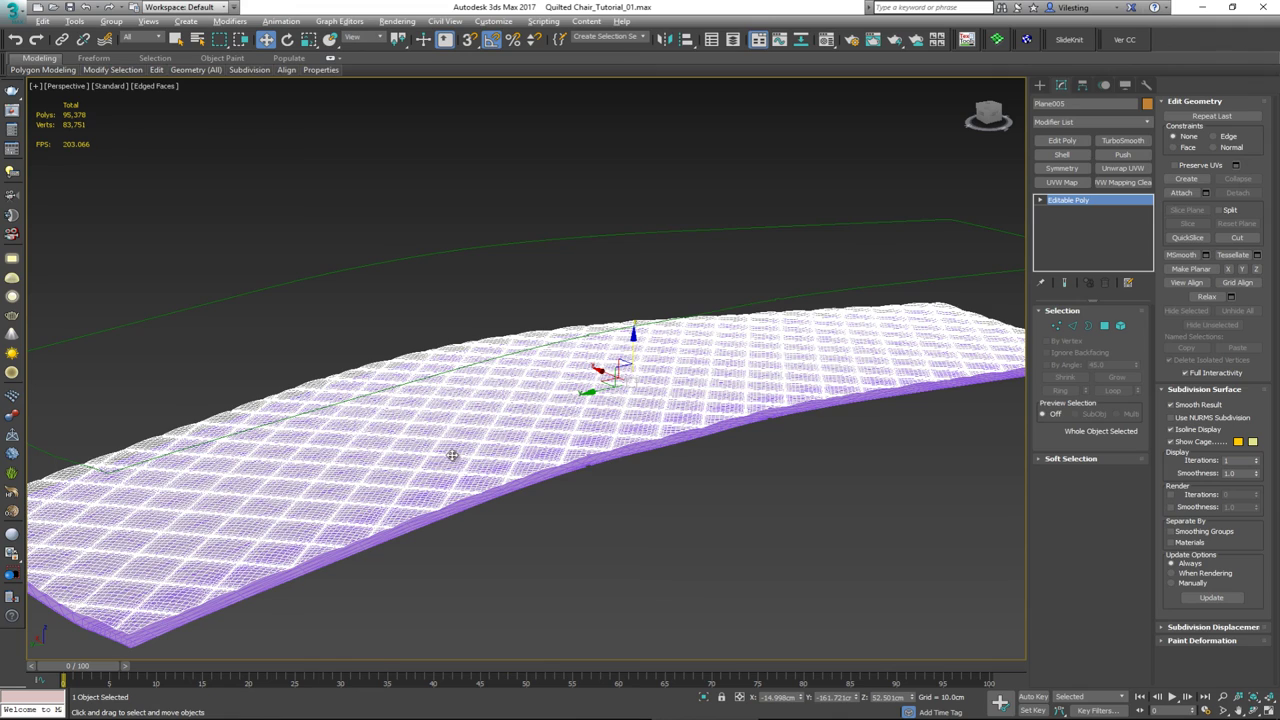
pyautogui.moveTo(437, 534)
pyautogui.keyDown('alt'); pyautogui.mouseDown(button='middle')
pyautogui.moveTo(543, 460)
pyautogui.moveTo(509, 449)
pyautogui.mouseUp(button='middle'); pyautogui.keyUp('alt')
pyautogui.scroll(5, 483, 452)
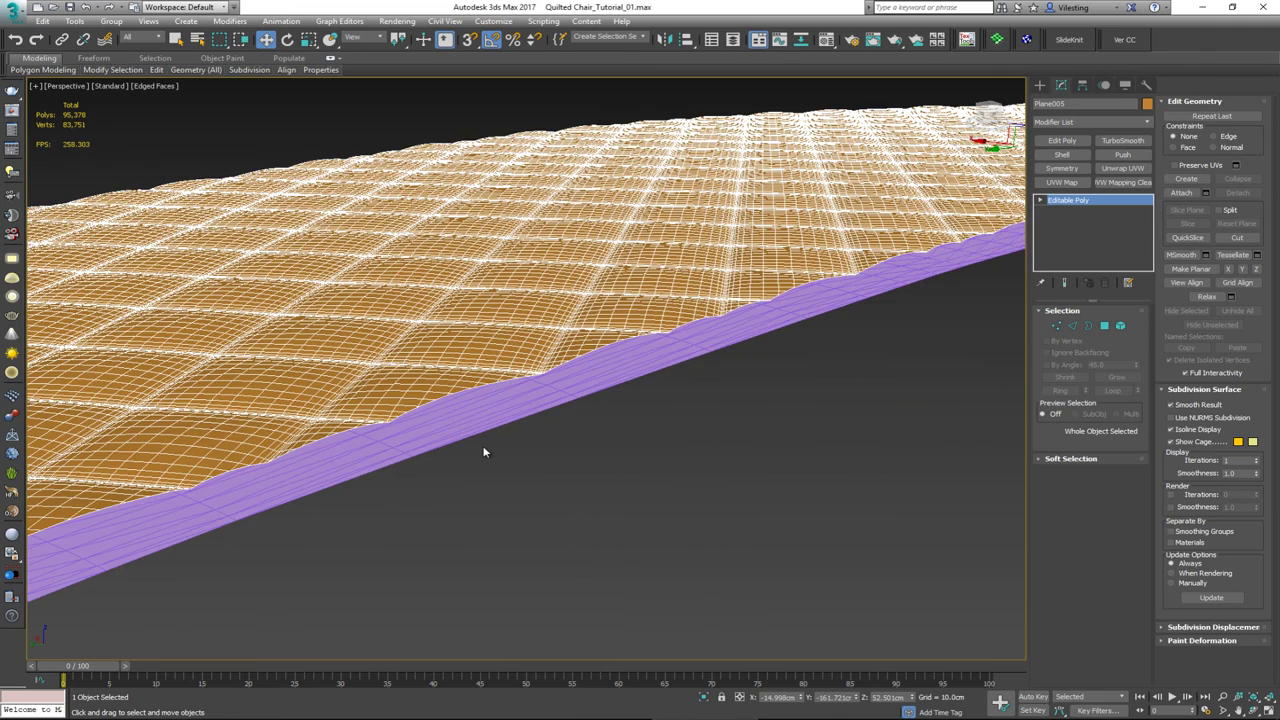
pyautogui.click(457, 423)
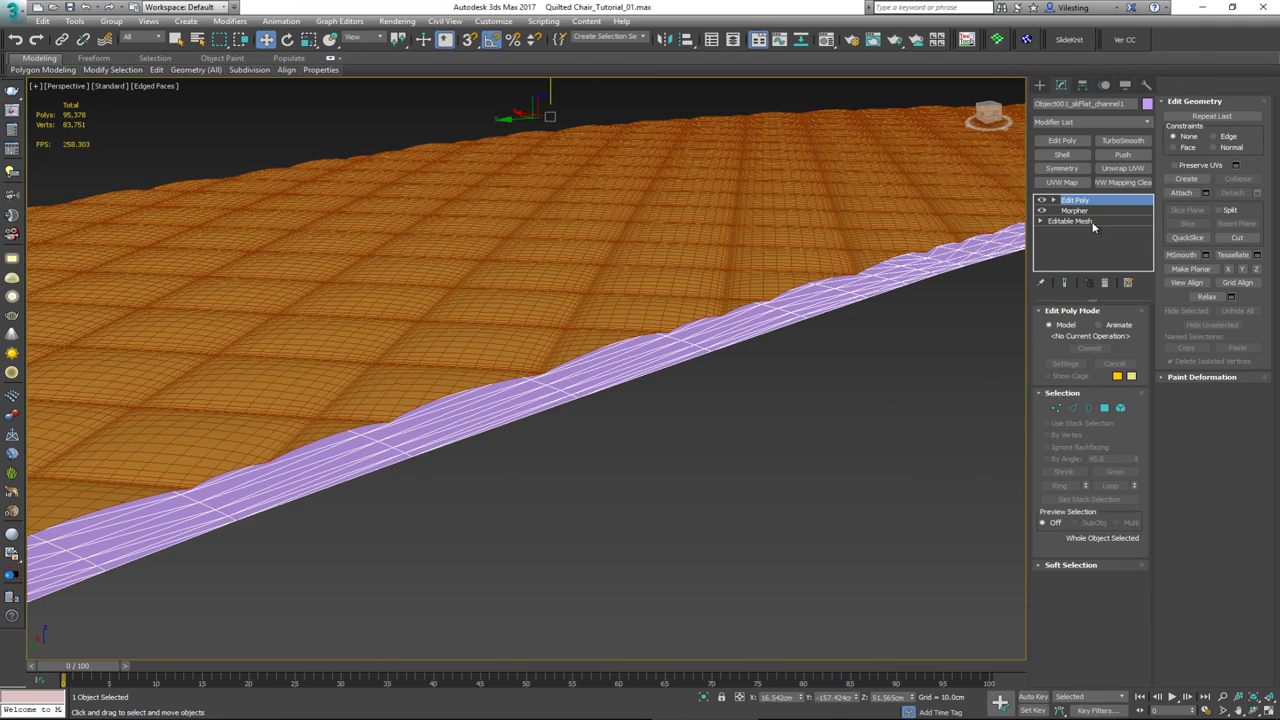
pyautogui.click(1106, 283)
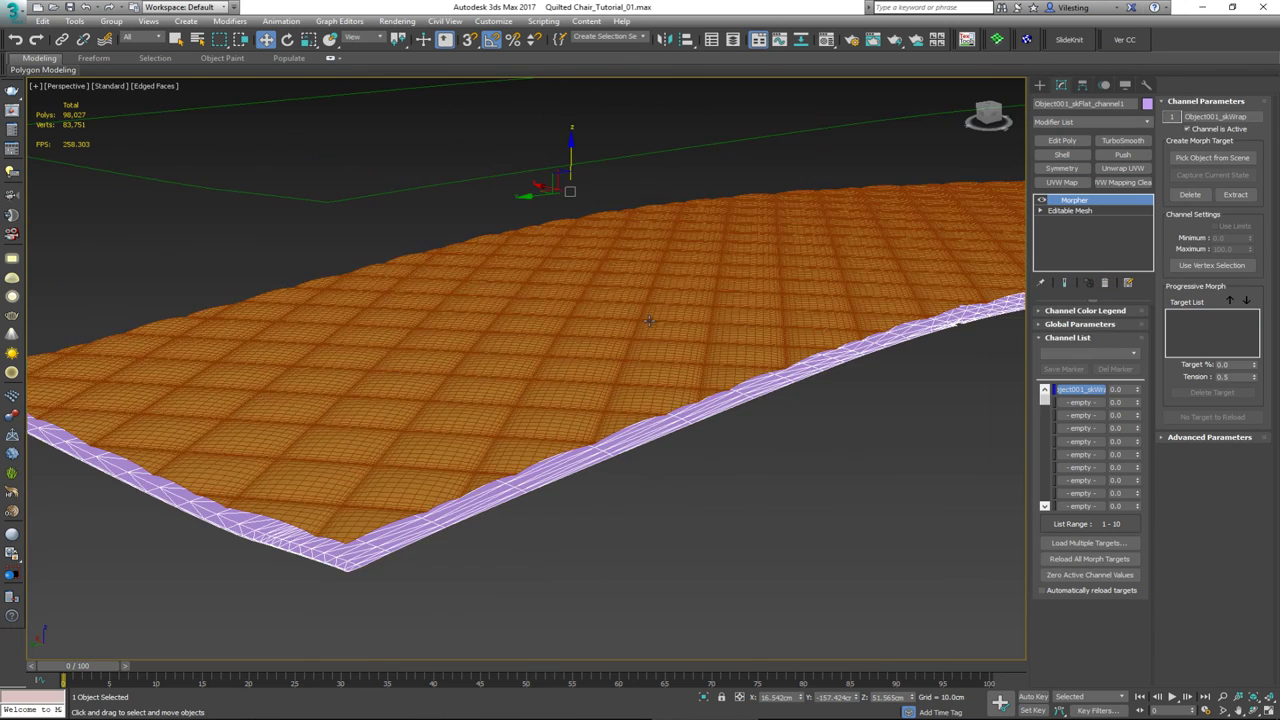
# - Delete the green outline spline above the quilted piece
pyautogui.moveTo(175, 228); pyautogui.dragTo(177, 229)
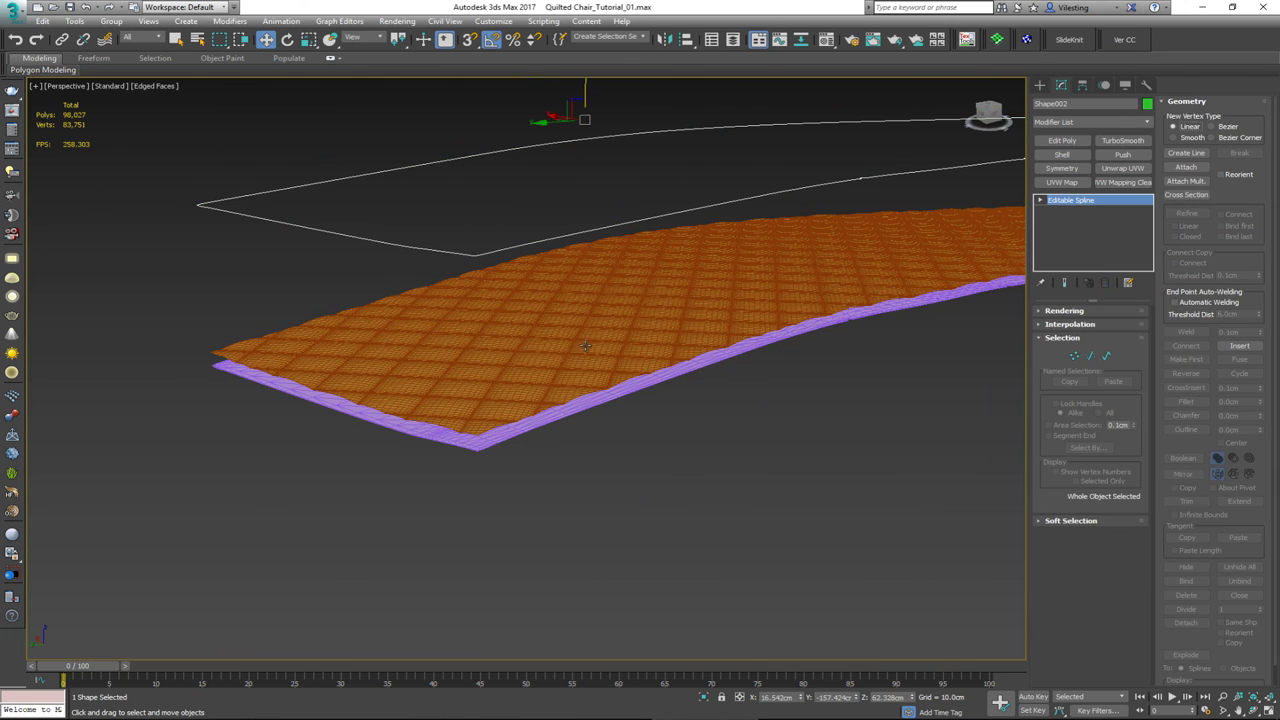
pyautogui.press('Delete')
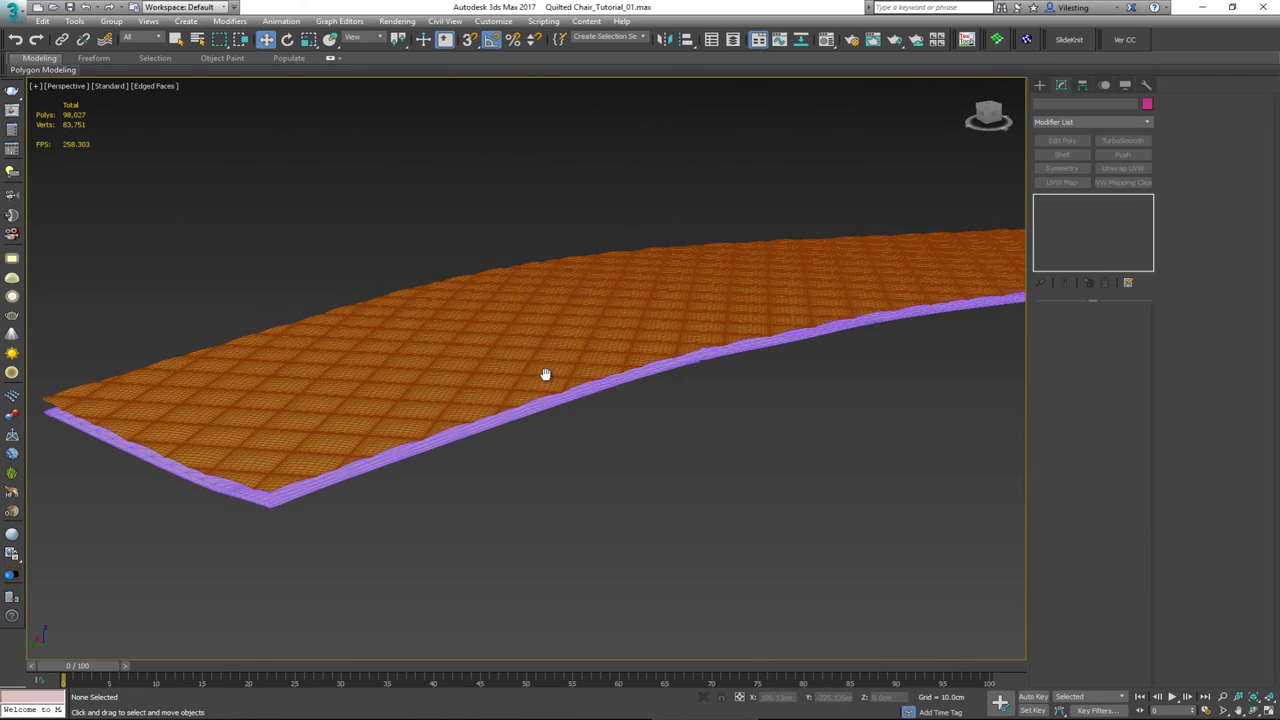
# - Apply a Skin Wrap modifier to the quilted piece and add the flattened fabric mesh beneath it as the wrap control object
pyautogui.click(571, 357)
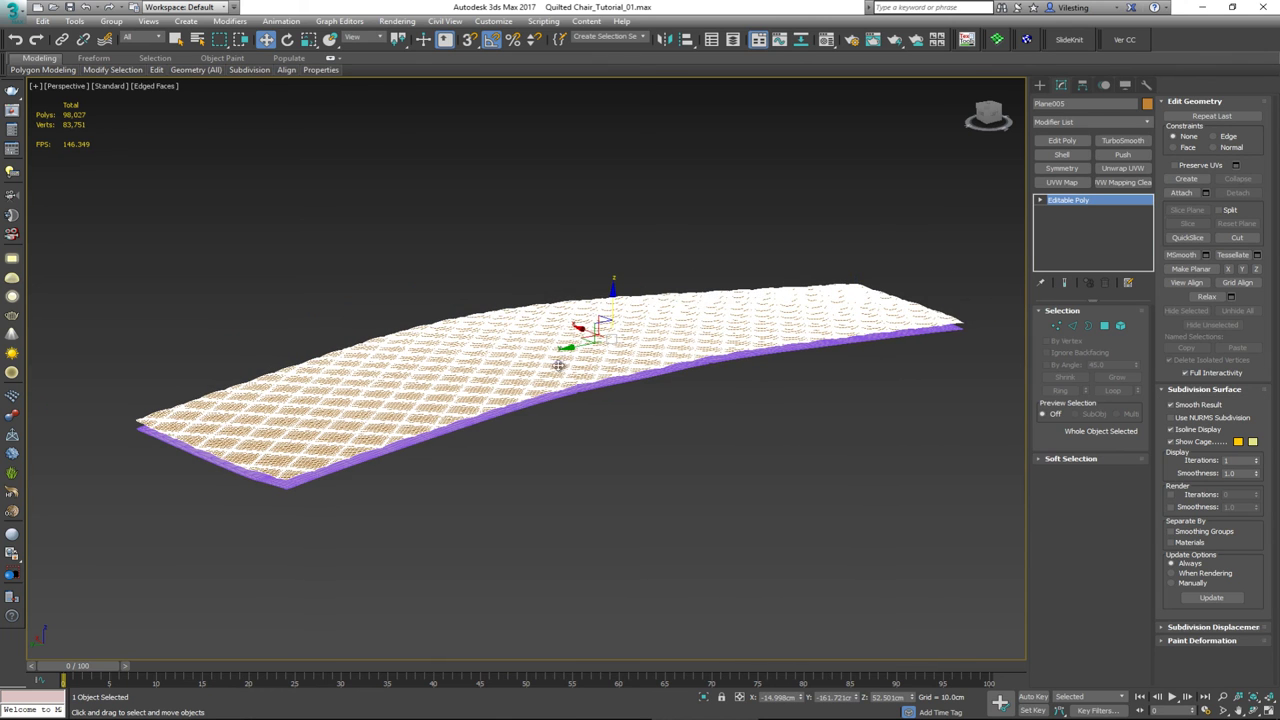
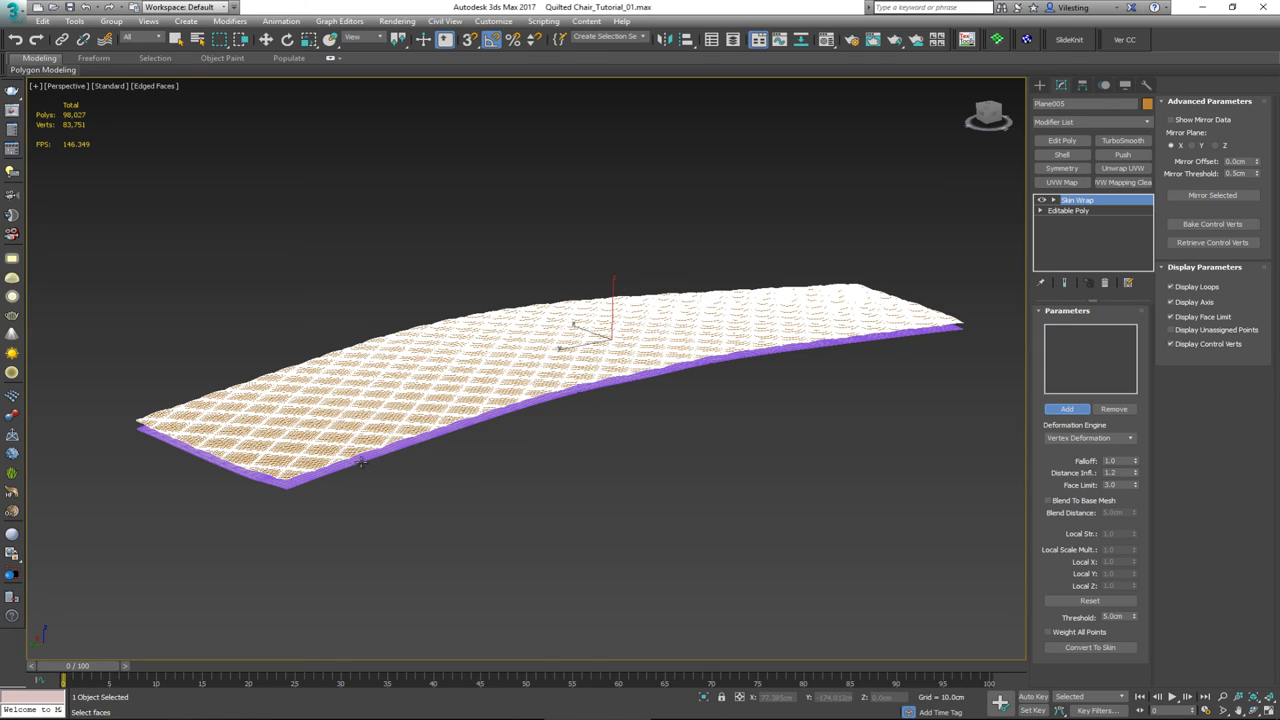
pyautogui.click(361, 458)
pyautogui.press('w')
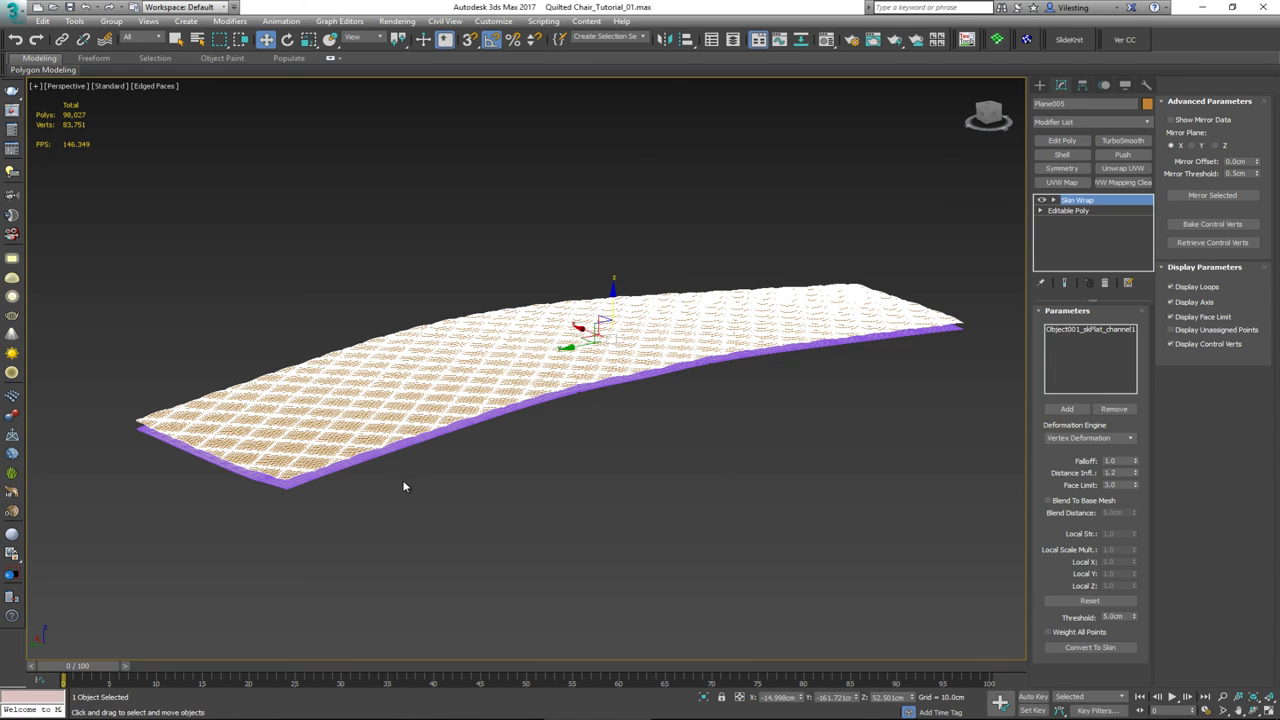
pyautogui.click(405, 489)
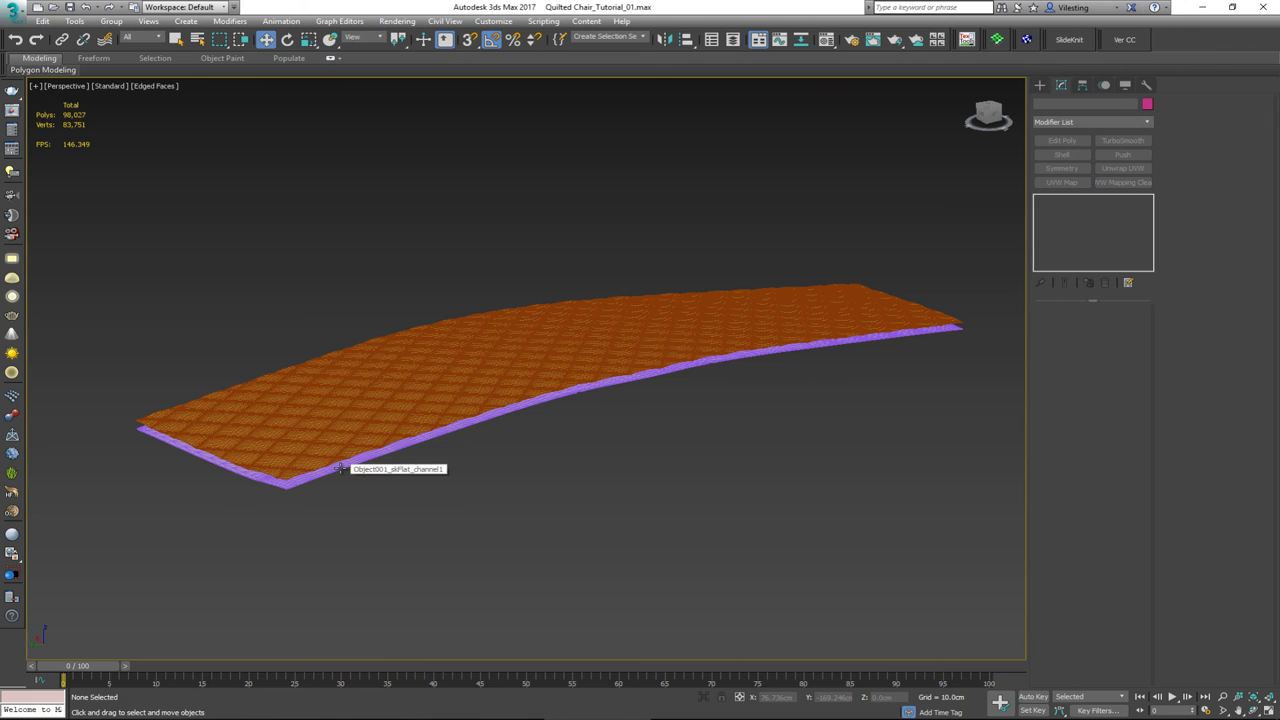
# - Set the first Morpher channel of the flattened fabric mesh to 100 so the quilted piece bends into the chair's curved shape
pyautogui.click(340, 466)
pyautogui.moveTo(350, 463); pyautogui.dragTo(436, 454, button='middle')
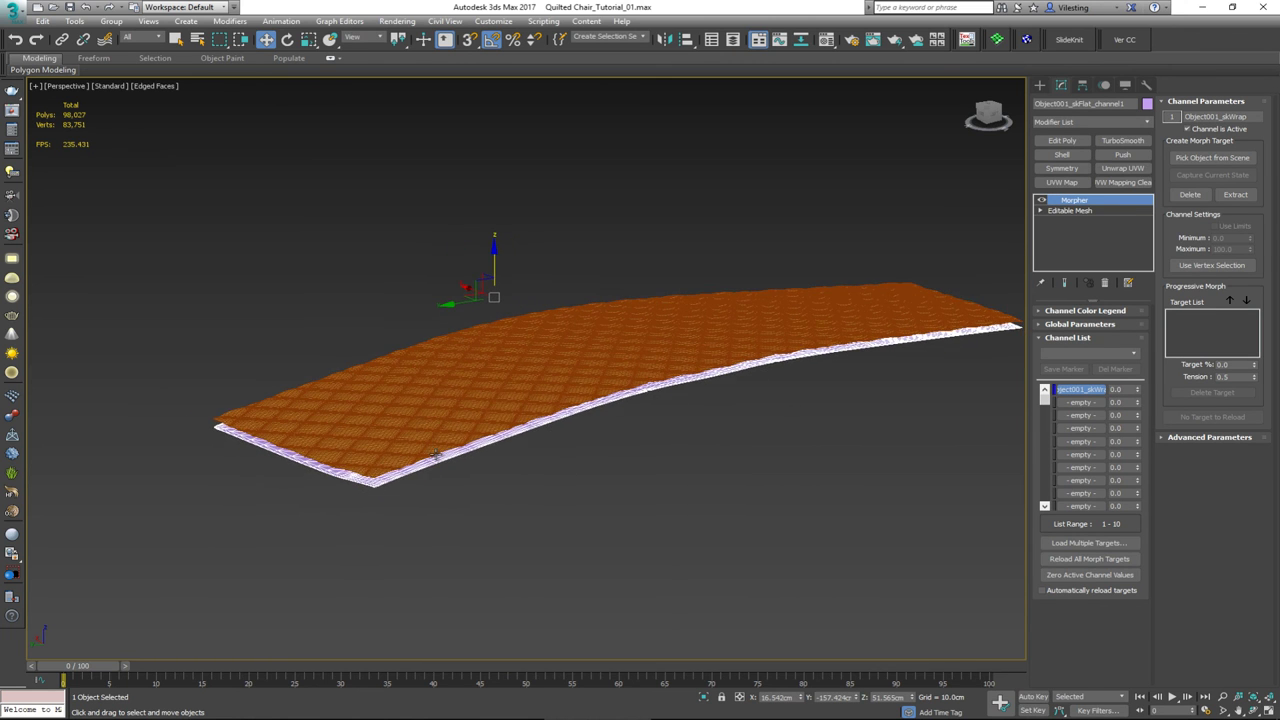
pyautogui.scroll(-4, 436, 454)
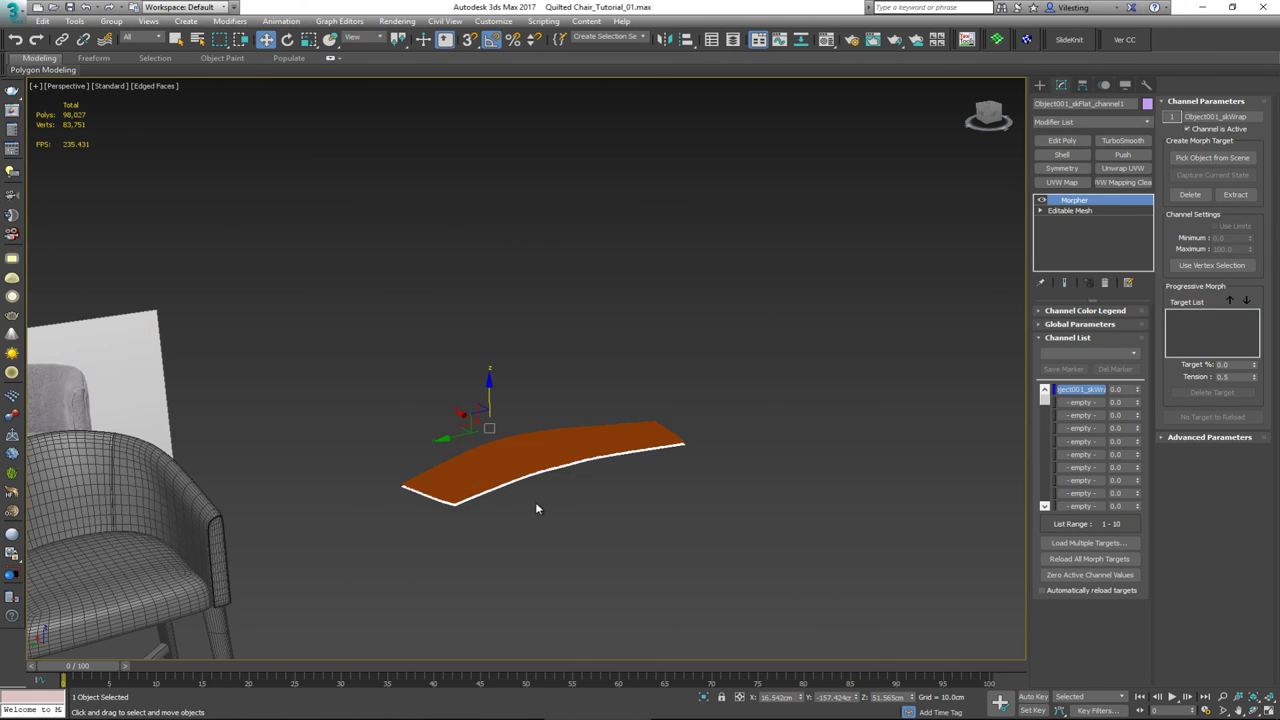
pyautogui.scroll(3, 535, 508)
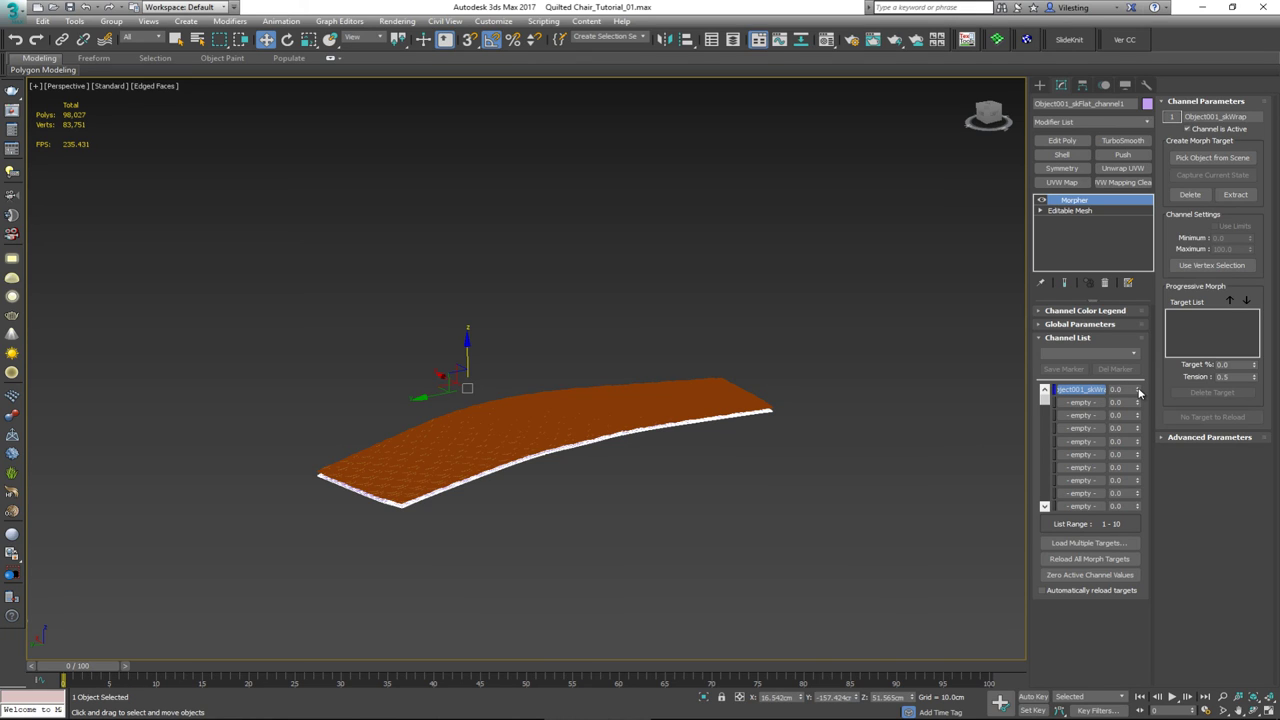
pyautogui.moveTo(1139, 393); pyautogui.dragTo(1126, 325)
pyautogui.click(797, 454)
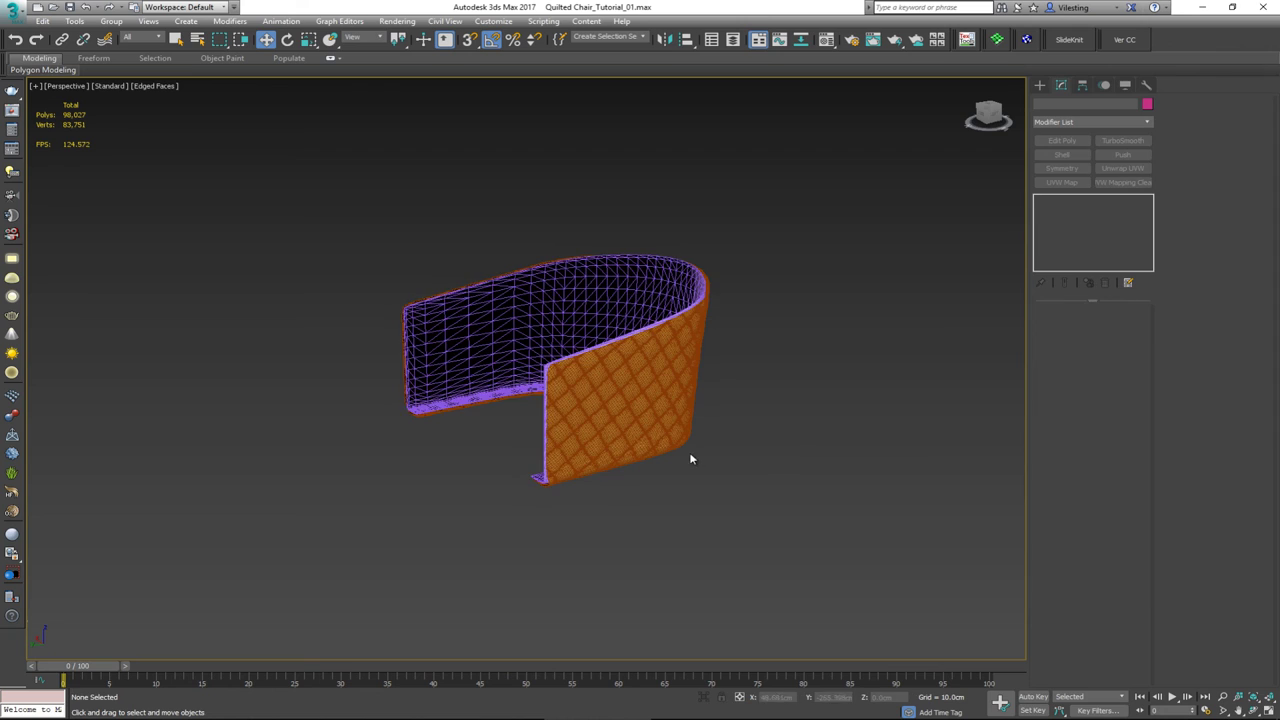
# - Examine the curved quilted piece from outside and inside with the edge display turned off
pyautogui.keyDown('alt'); pyautogui.moveTo(689, 454); pyautogui.dragTo(513, 418, button='middle'); pyautogui.keyUp('alt')
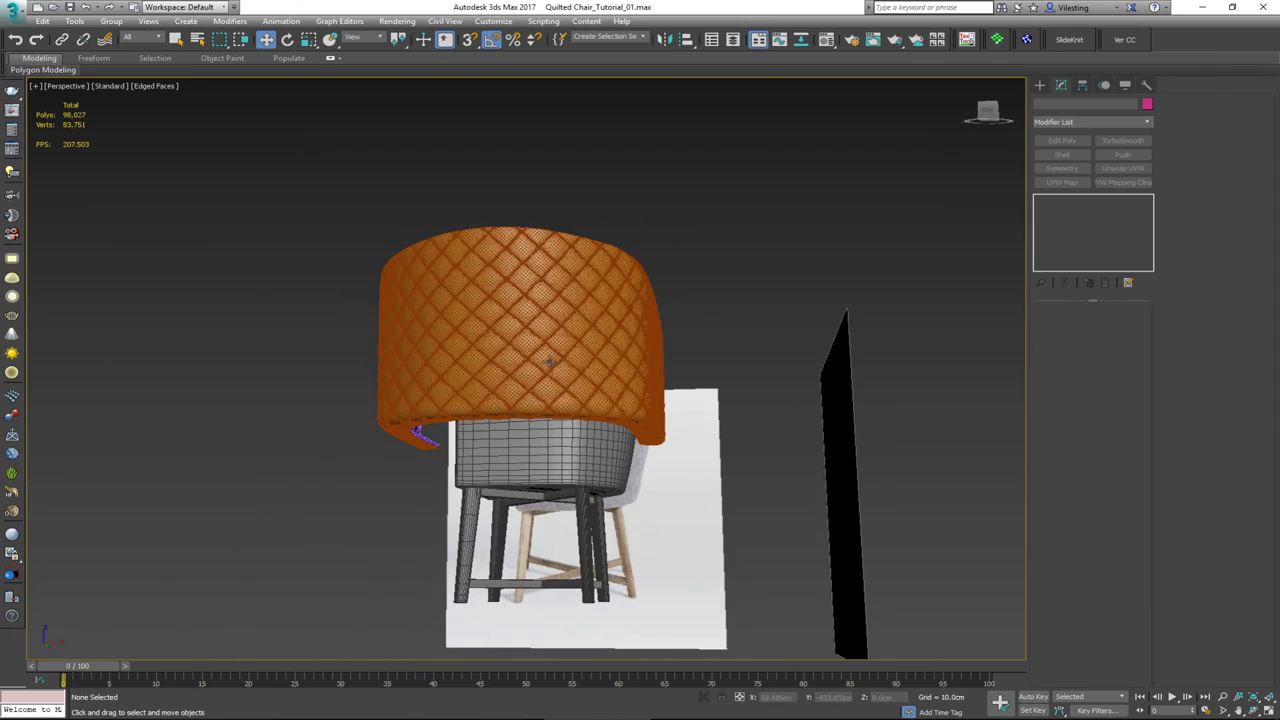
pyautogui.scroll(4, 549, 361)
pyautogui.press('F4')
pyautogui.moveTo(549, 361); pyautogui.dragTo(391, 498, button='middle')
pyautogui.scroll(-3, 554, 449)
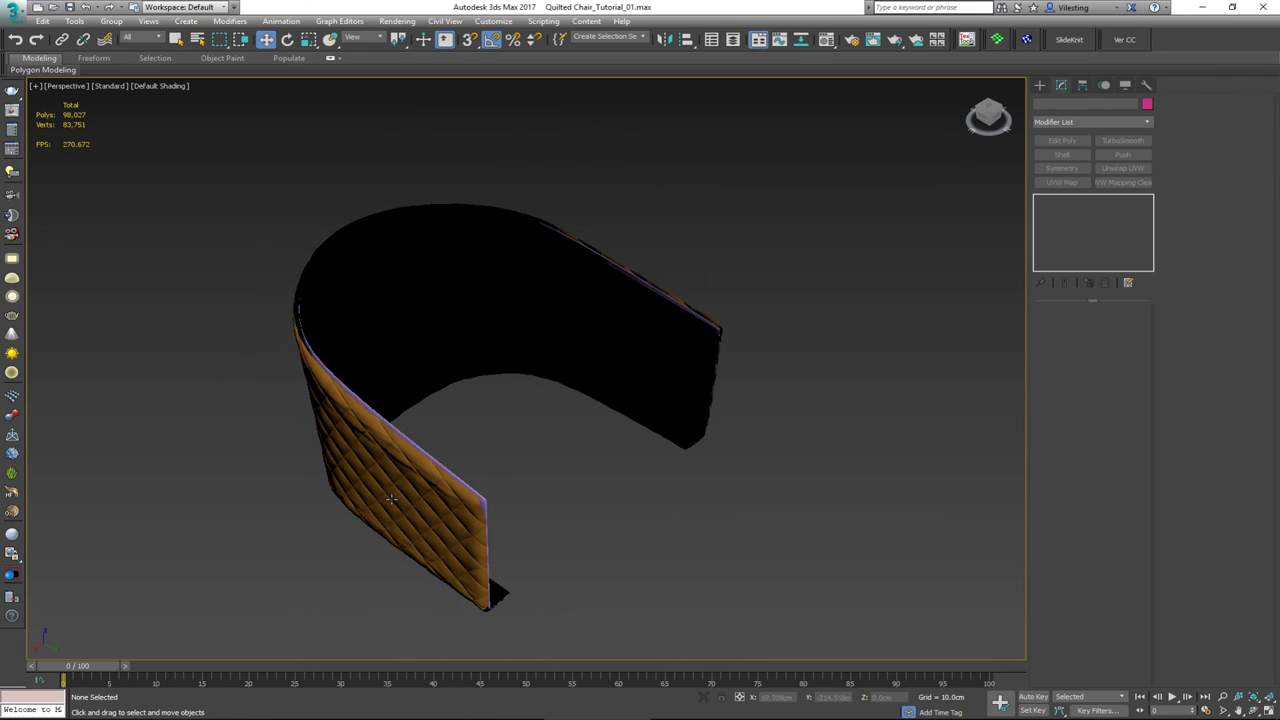
pyautogui.click(377, 384)
pyautogui.keyDown('alt'); pyautogui.moveTo(420, 413); pyautogui.dragTo(518, 410, button='middle'); pyautogui.keyUp('alt')
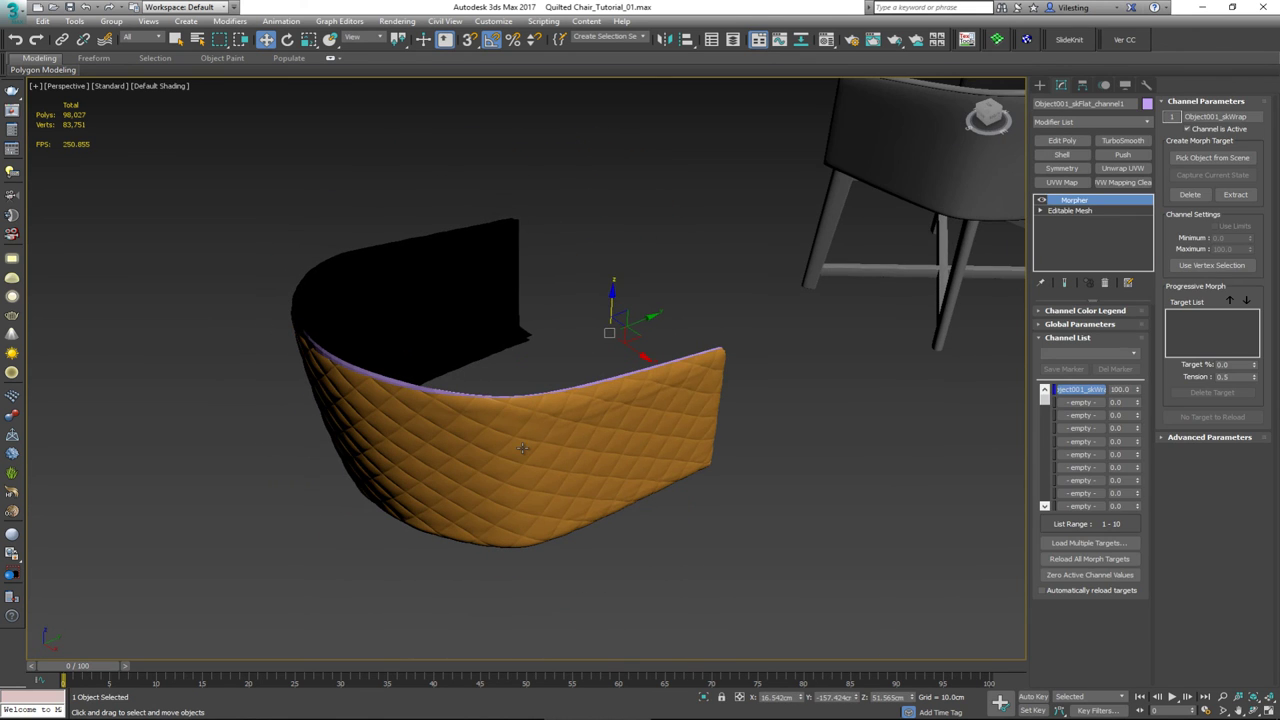
# - Show the mesh edges again and convert the skin-wrapped quilted piece to an Editable Poly
pyautogui.click(522, 453)
pyautogui.press('F4')
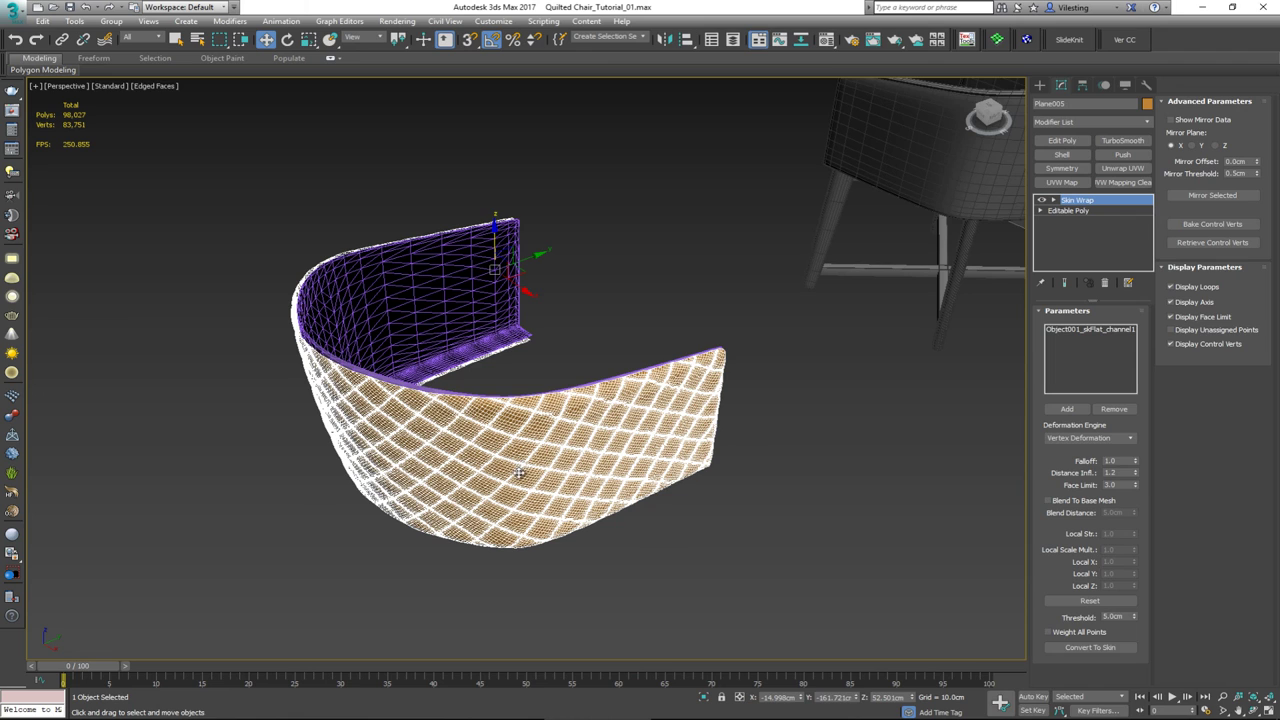
pyautogui.rightClick(553, 458)
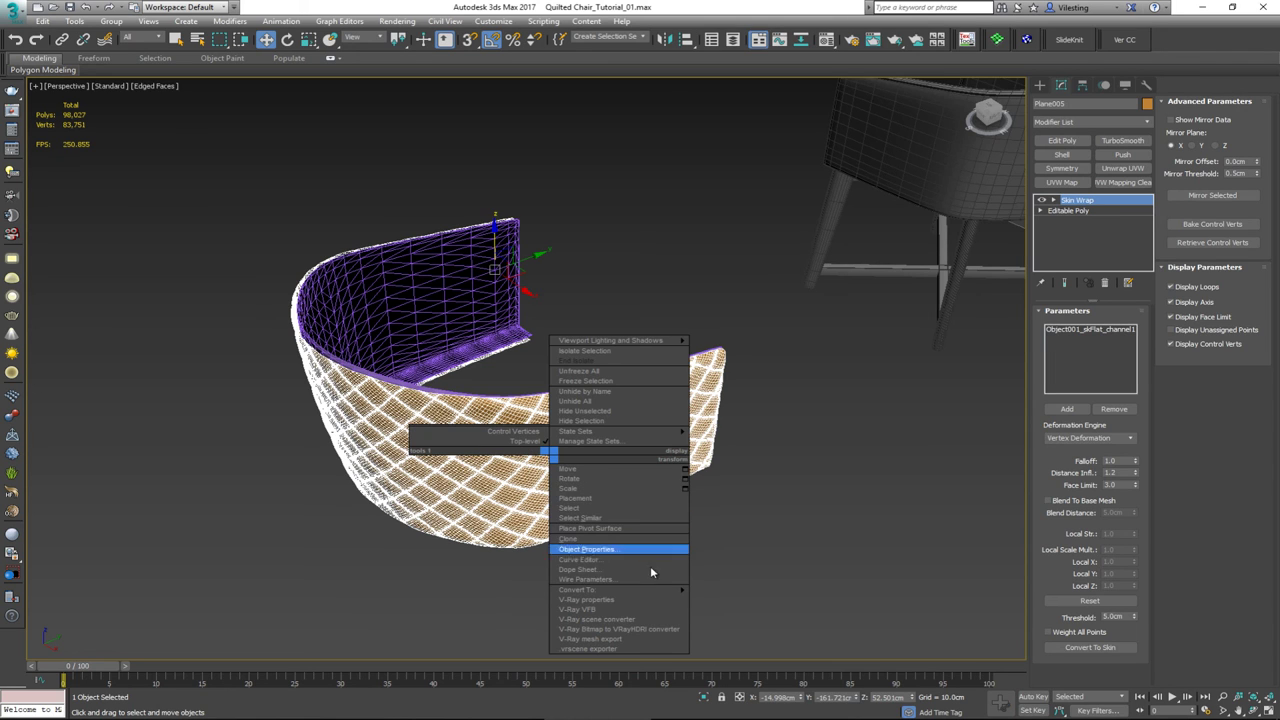
pyautogui.moveTo(655, 589)
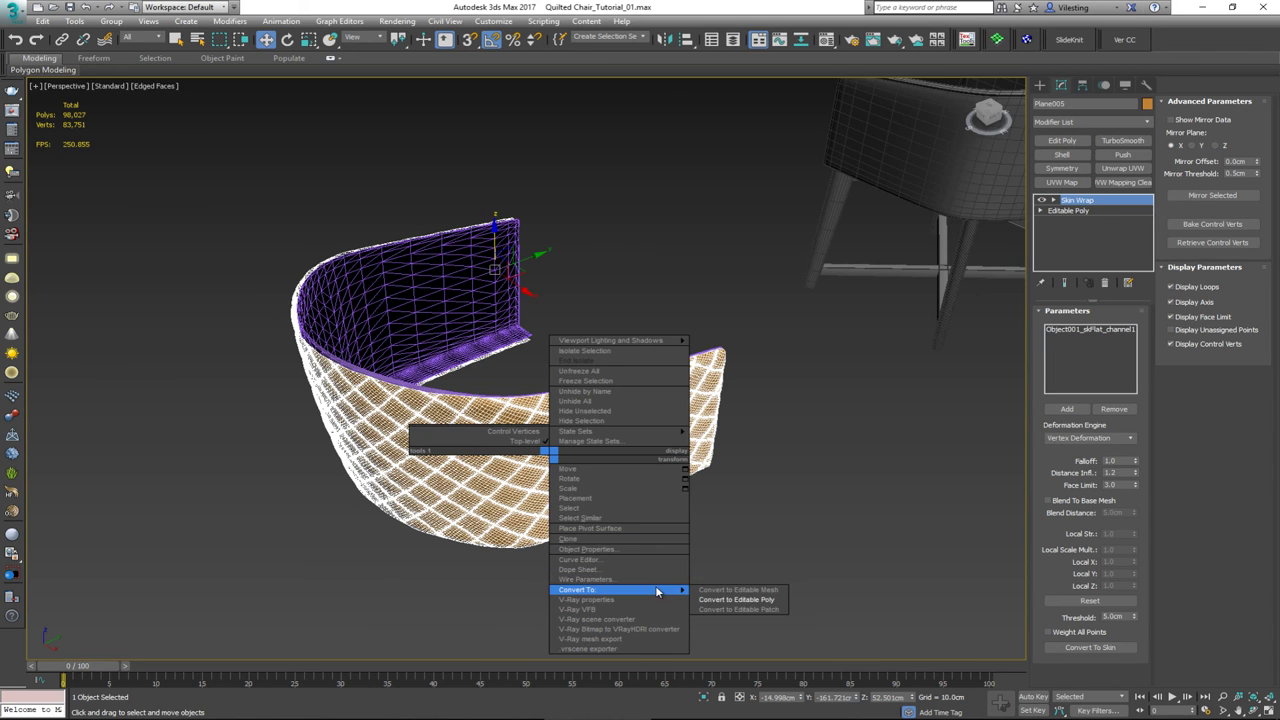
pyautogui.click(745, 600)
# - Delete the purple fabric mesh behind the curved quilted piece
pyautogui.keyDown('alt'); pyautogui.moveTo(546, 418); pyautogui.dragTo(618, 410, button='middle'); pyautogui.keyUp('alt')
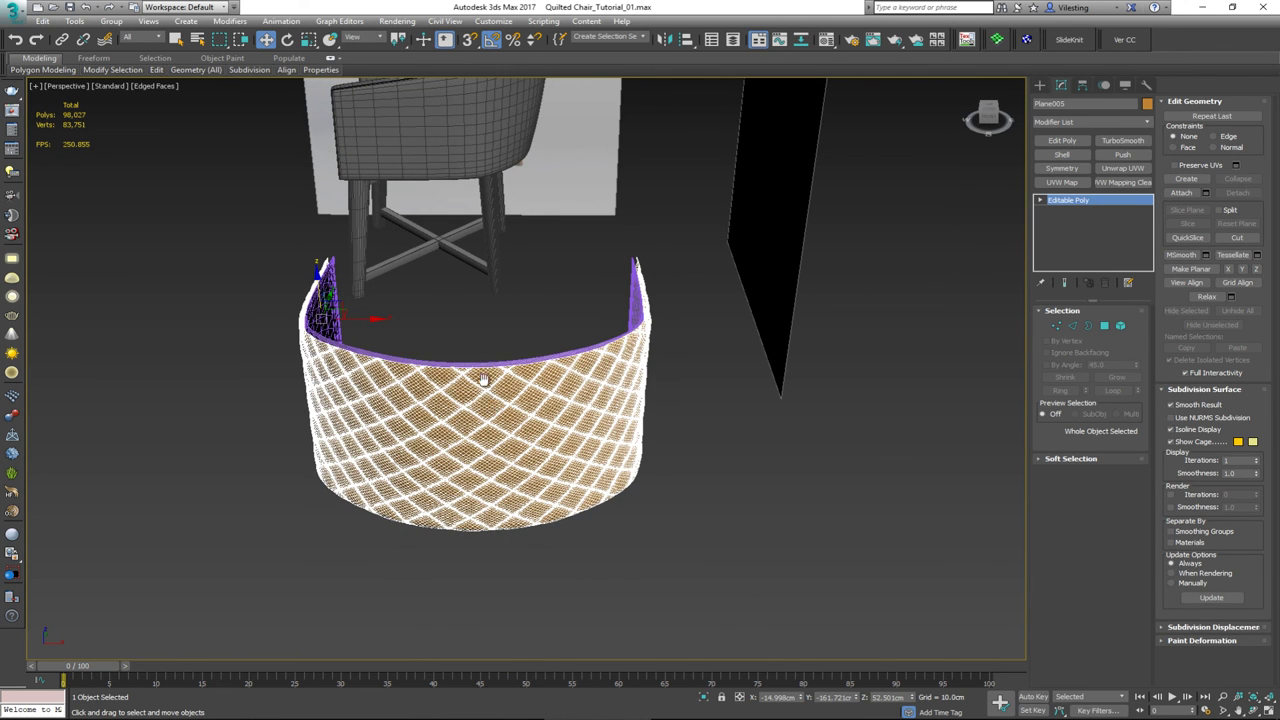
pyautogui.moveTo(484, 382); pyautogui.dragTo(513, 462, button='middle')
pyautogui.scroll(-3, 513, 462)
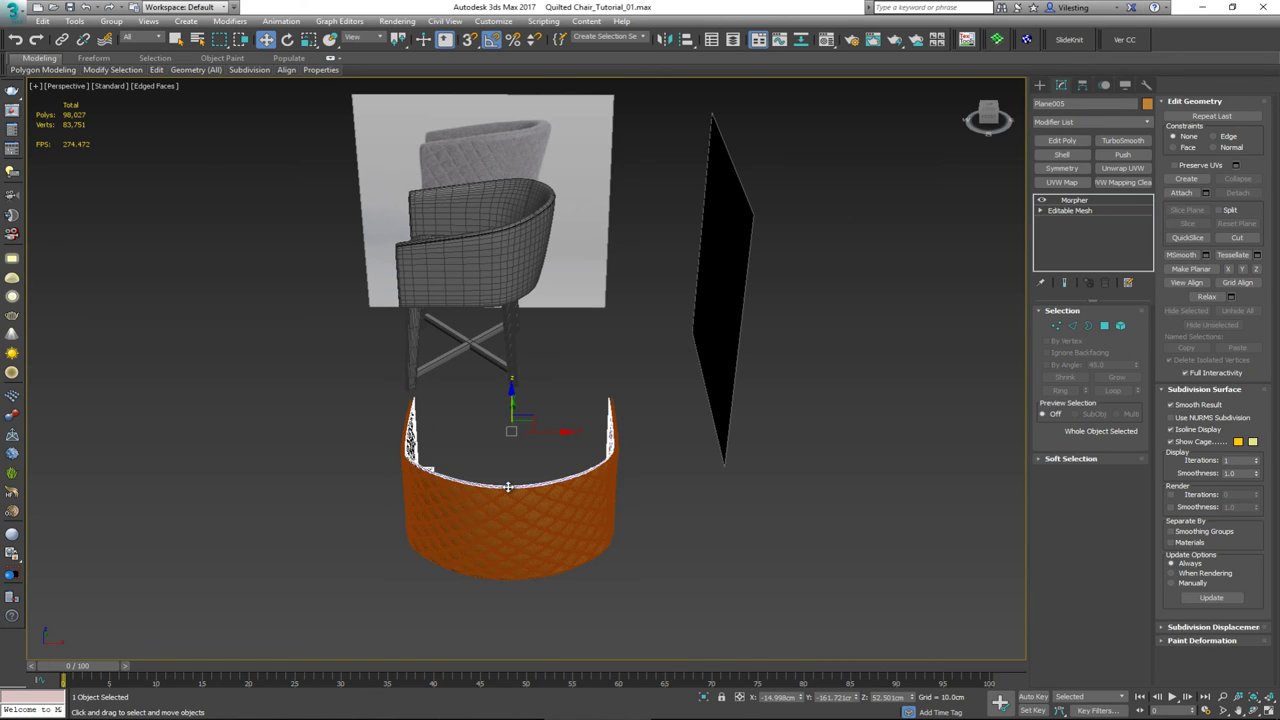
pyautogui.scroll(3, 508, 487)
pyautogui.press('Delete')
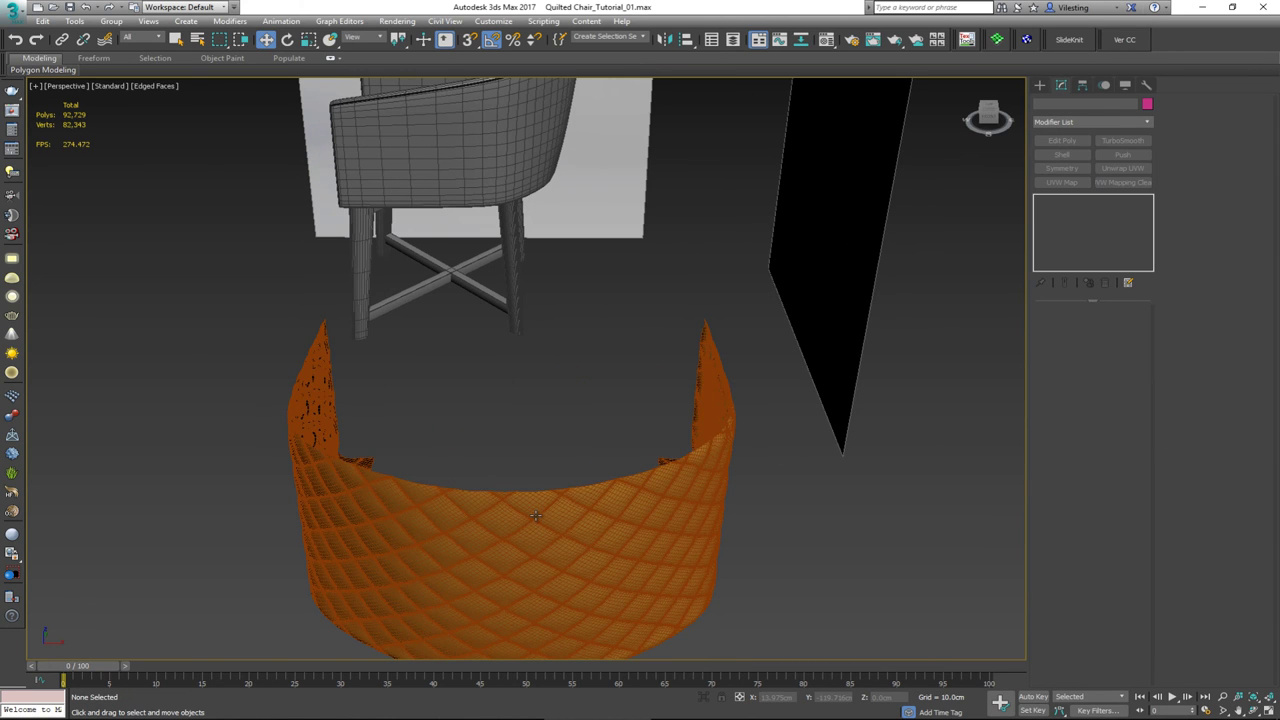
# - Center the pivot of the quilted piece on its own geometry with Affect Pivot Only
pyautogui.click(543, 534)
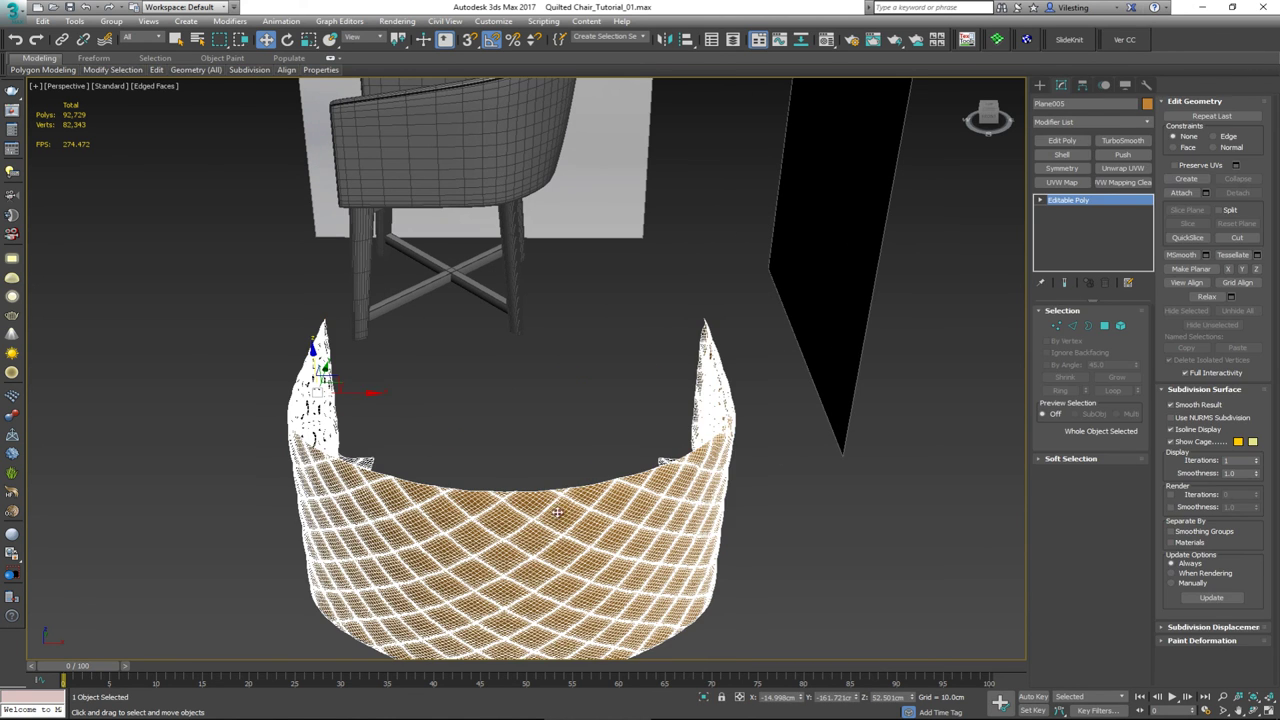
pyautogui.click(1082, 86)
pyautogui.click(1090, 168)
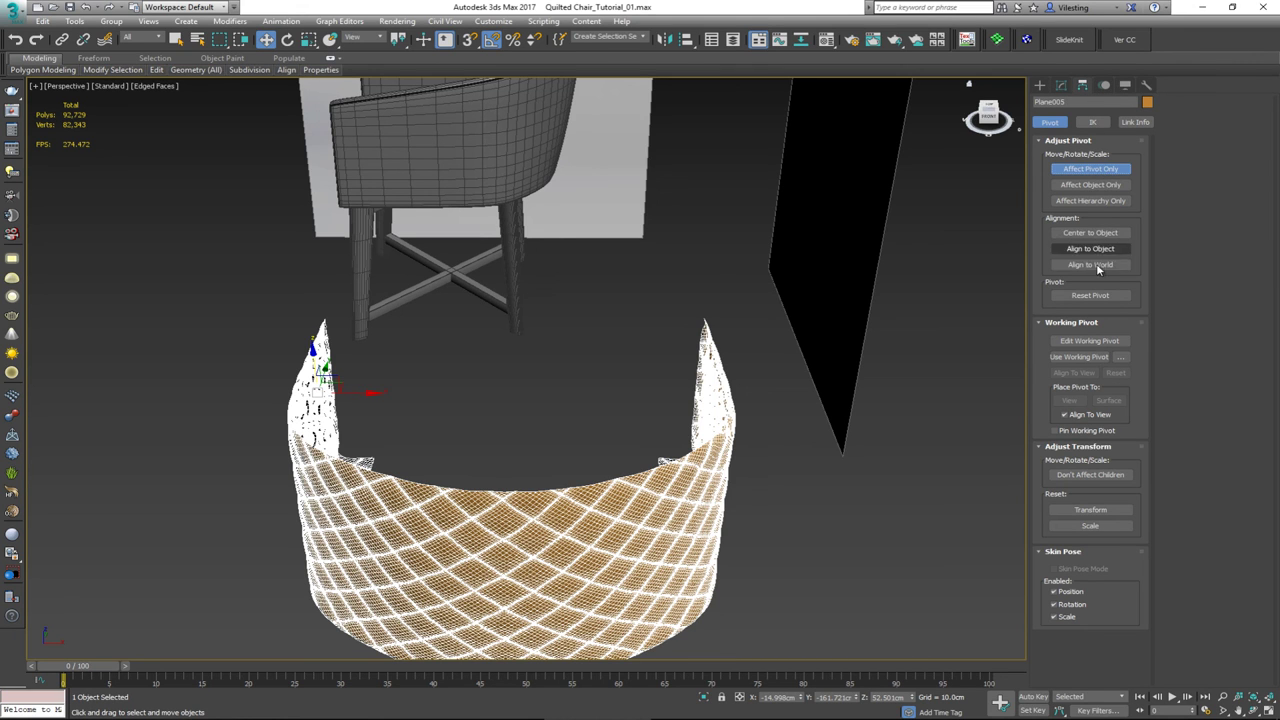
pyautogui.click(1096, 233)
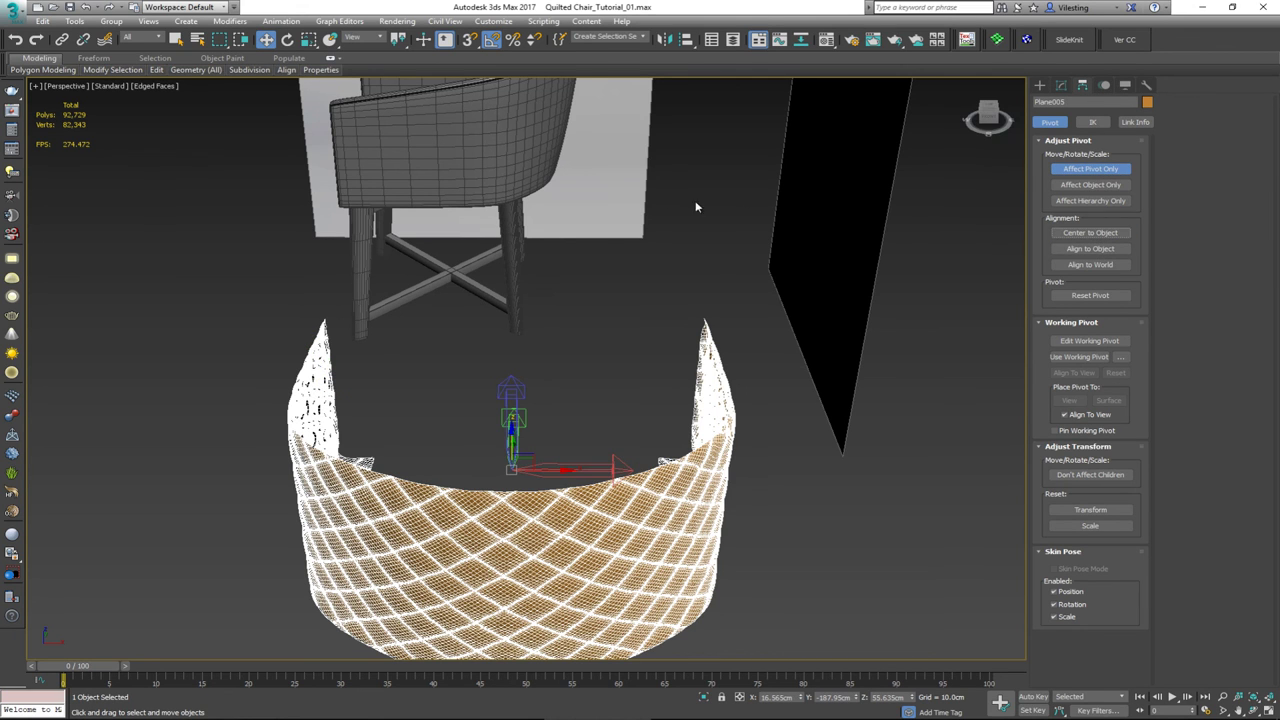
# - Center the pivot of the chair's curved back shell on the object and leave pivot editing
pyautogui.moveTo(685, 218); pyautogui.dragTo(705, 284, button='middle')
pyautogui.click(514, 213)
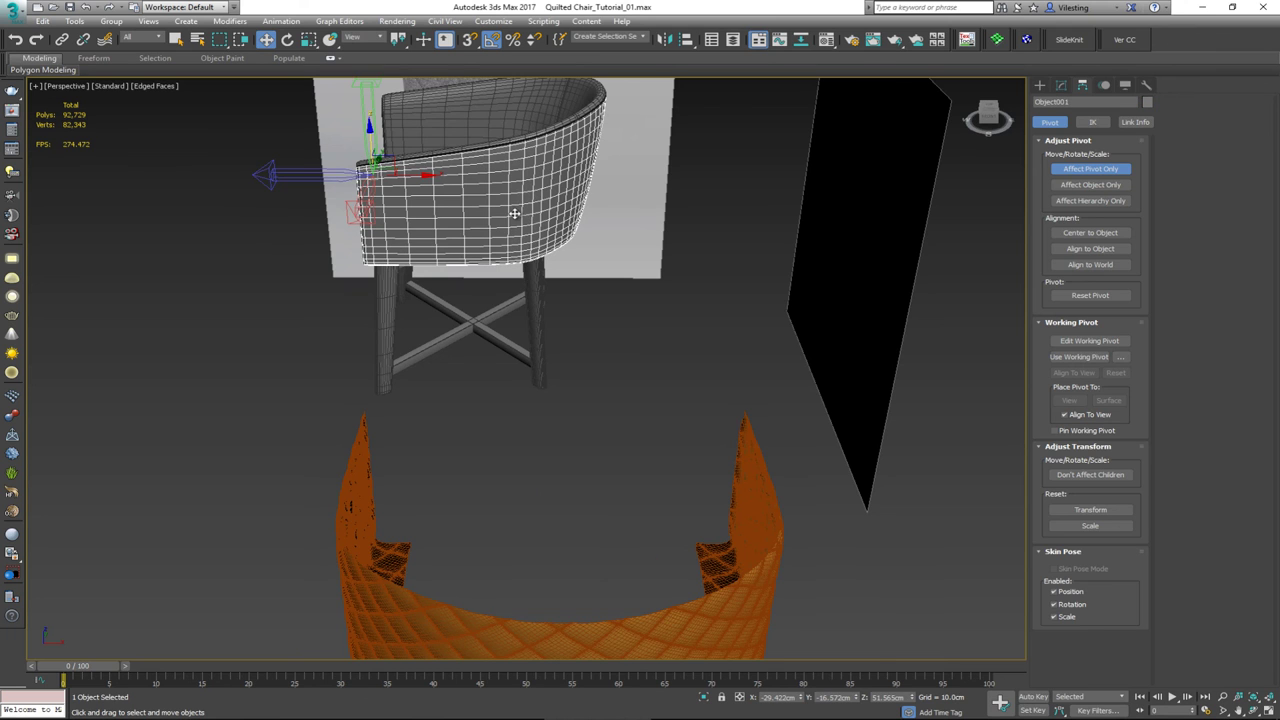
pyautogui.click(1076, 232)
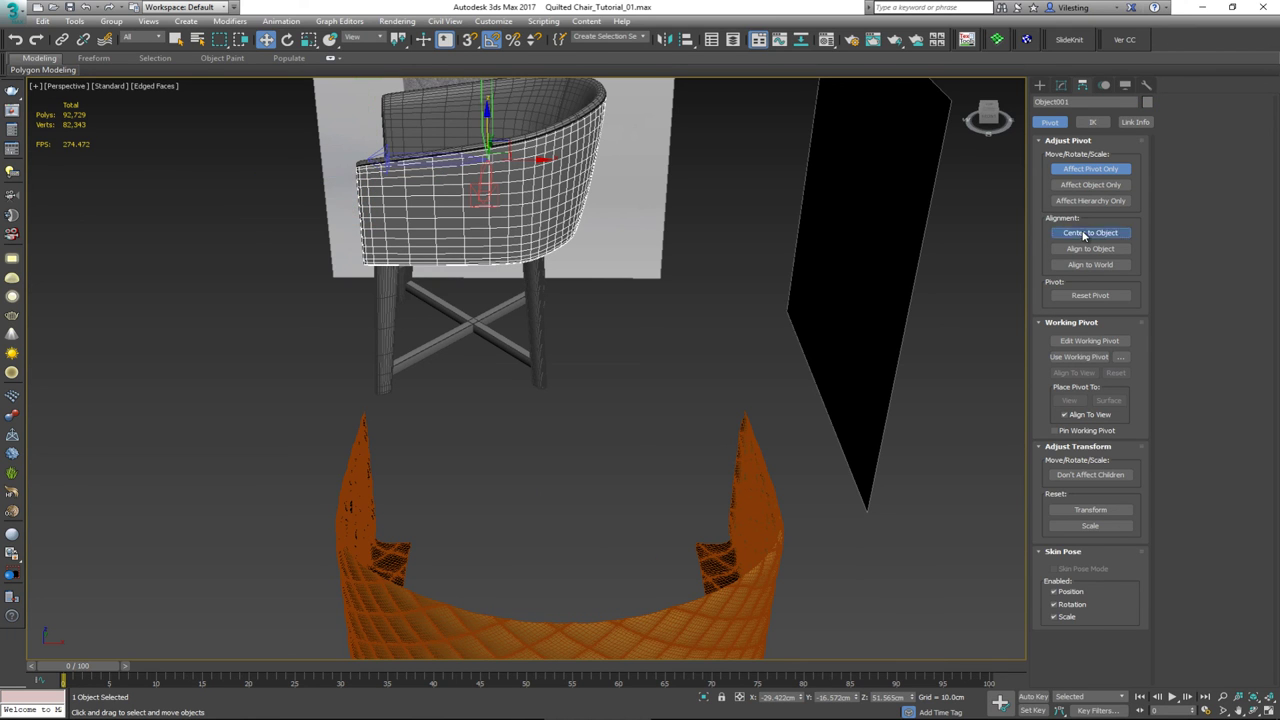
pyautogui.click(1088, 168)
# - Rotate the quilted piece 90 degrees about the Z axis to face the same way as the chair back
pyautogui.click(738, 560)
pyautogui.moveTo(738, 565); pyautogui.dragTo(760, 434, button='middle')
pyautogui.scroll(-3, 700, 438)
pyautogui.press('e')
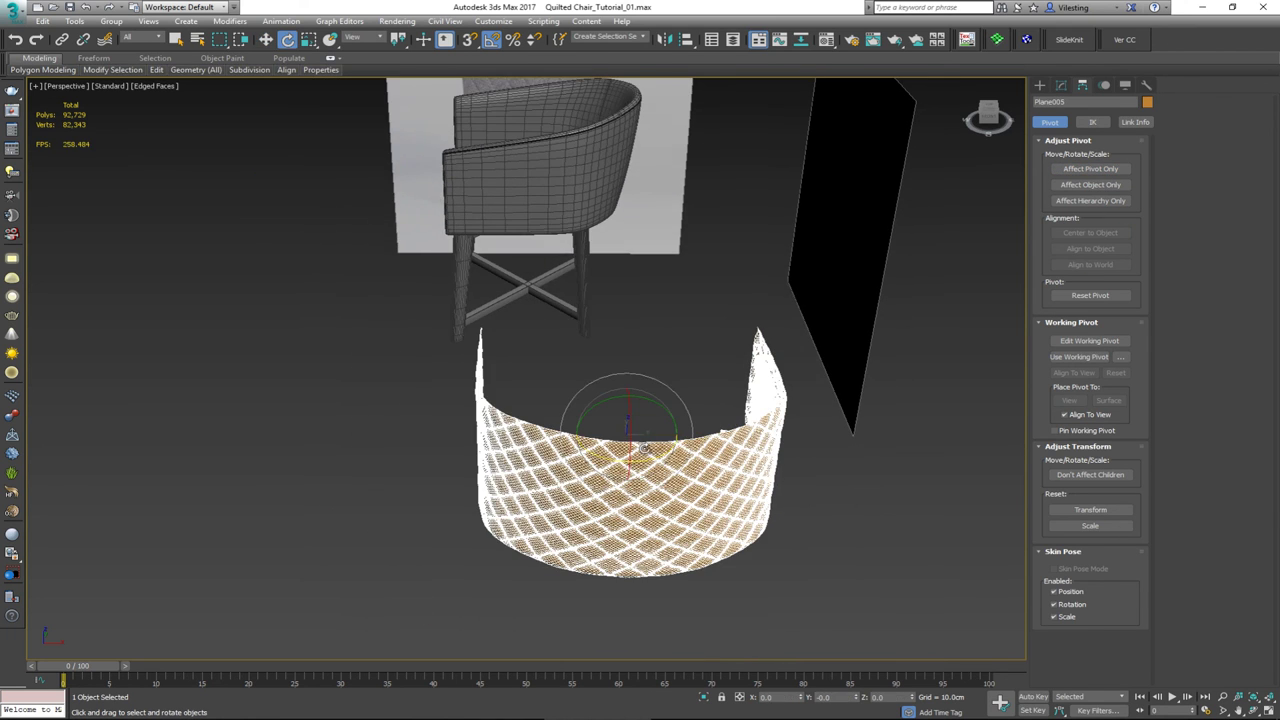
pyautogui.moveTo(617, 460); pyautogui.dragTo(676, 465)
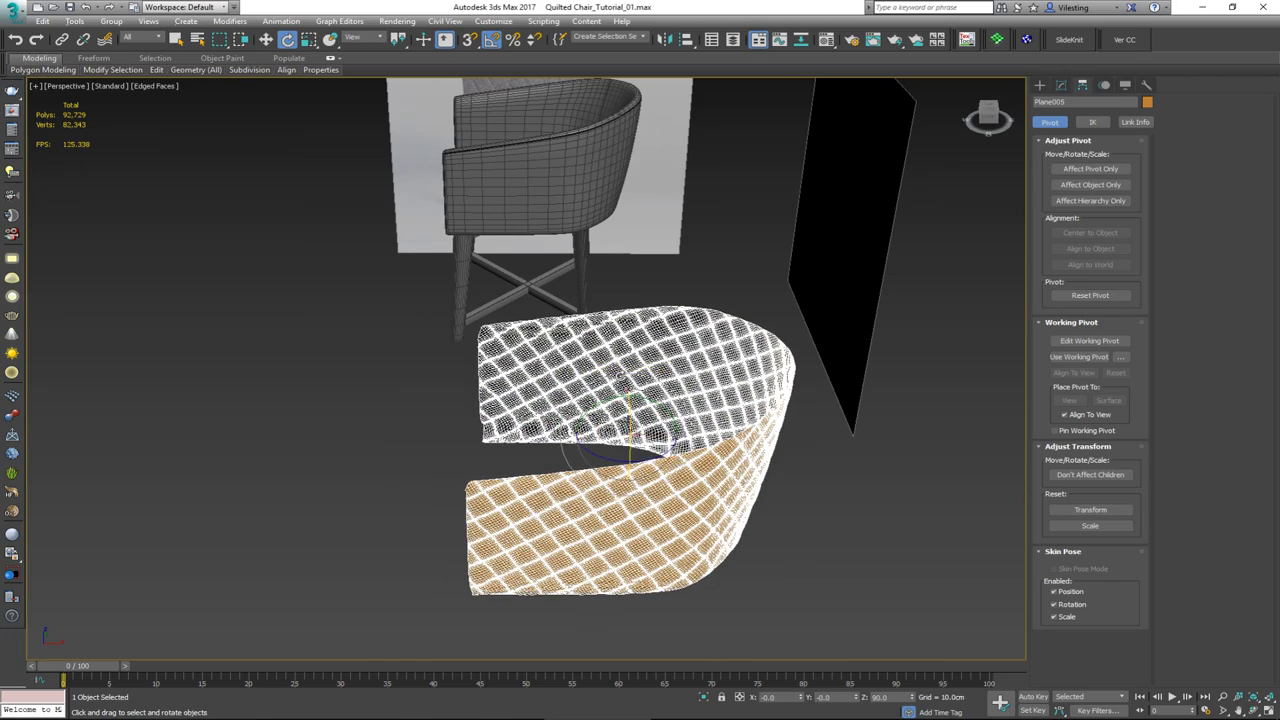
# - Align the quilted piece to the chair's back shell in X, Y and Z position, pivot point to pivot point
pyautogui.keyDown('alt'); pyautogui.moveTo(600, 390); pyautogui.dragTo(690, 380, button='middle'); pyautogui.keyUp('alt')
pyautogui.moveTo(540, 372); pyautogui.dragTo(760, 383, button='middle')
pyautogui.press('w')
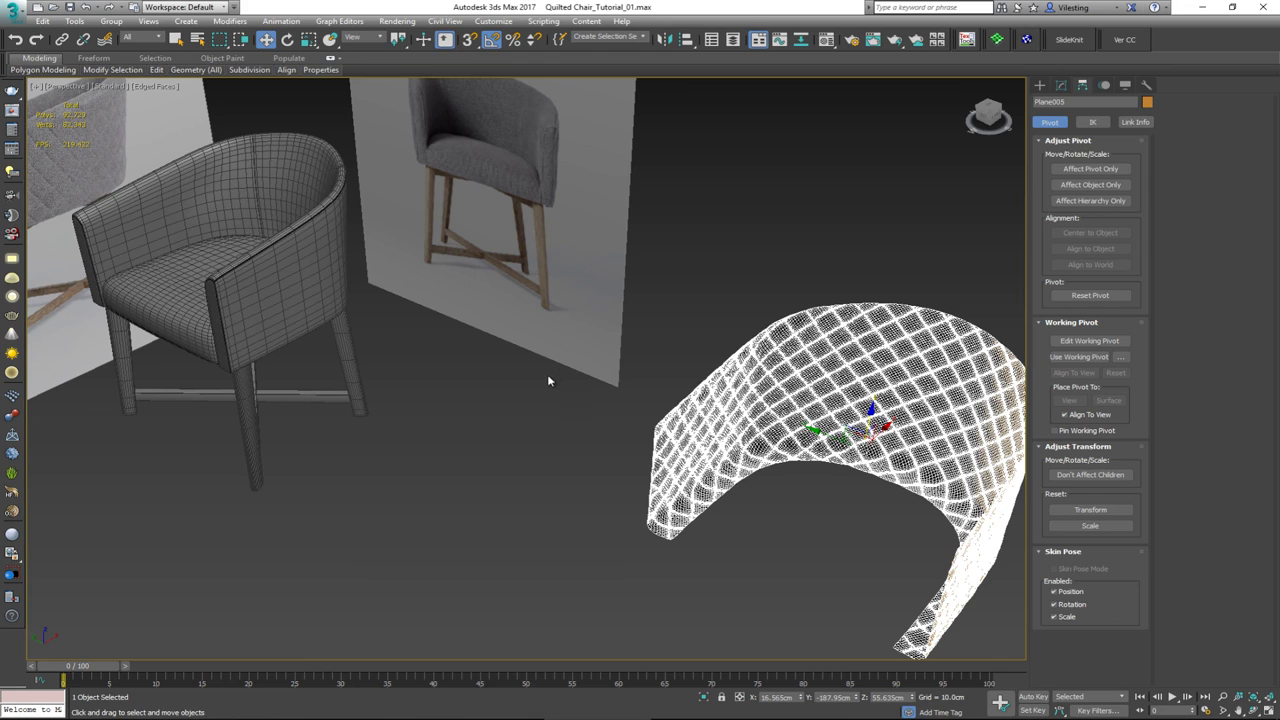
pyautogui.hotkey('alt', 'a')
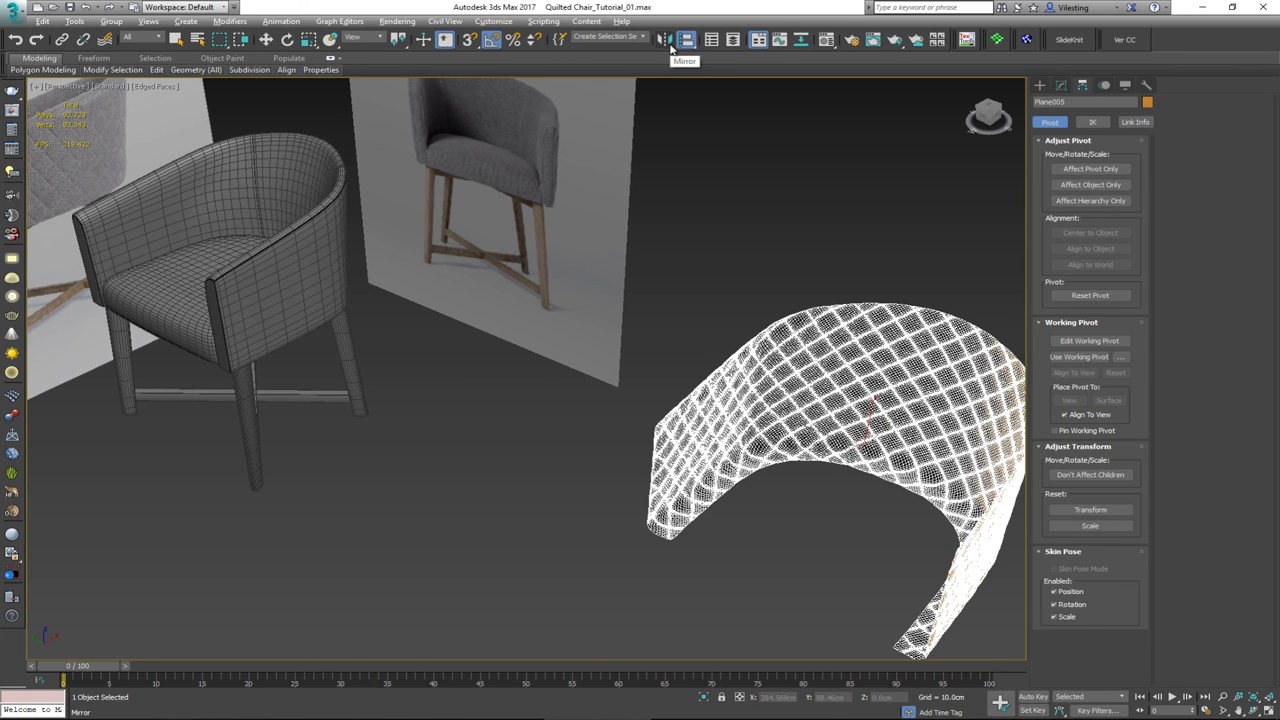
pyautogui.click(279, 314)
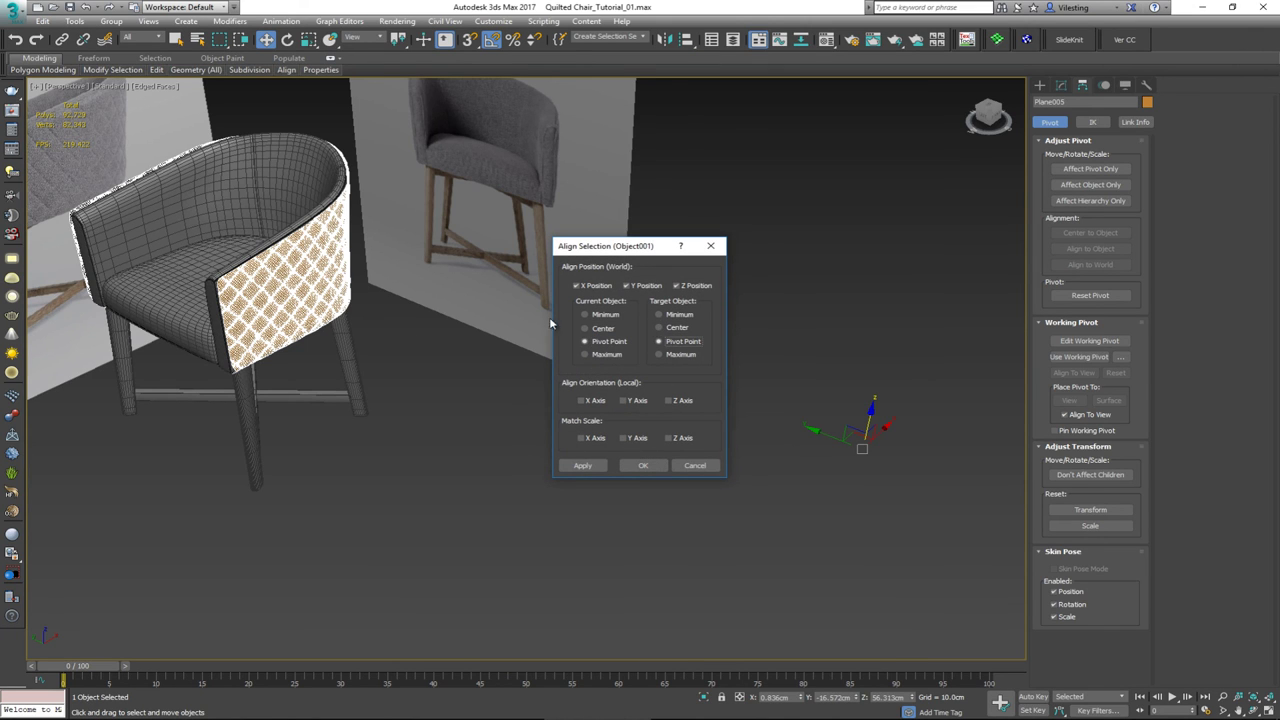
pyautogui.click(644, 465)
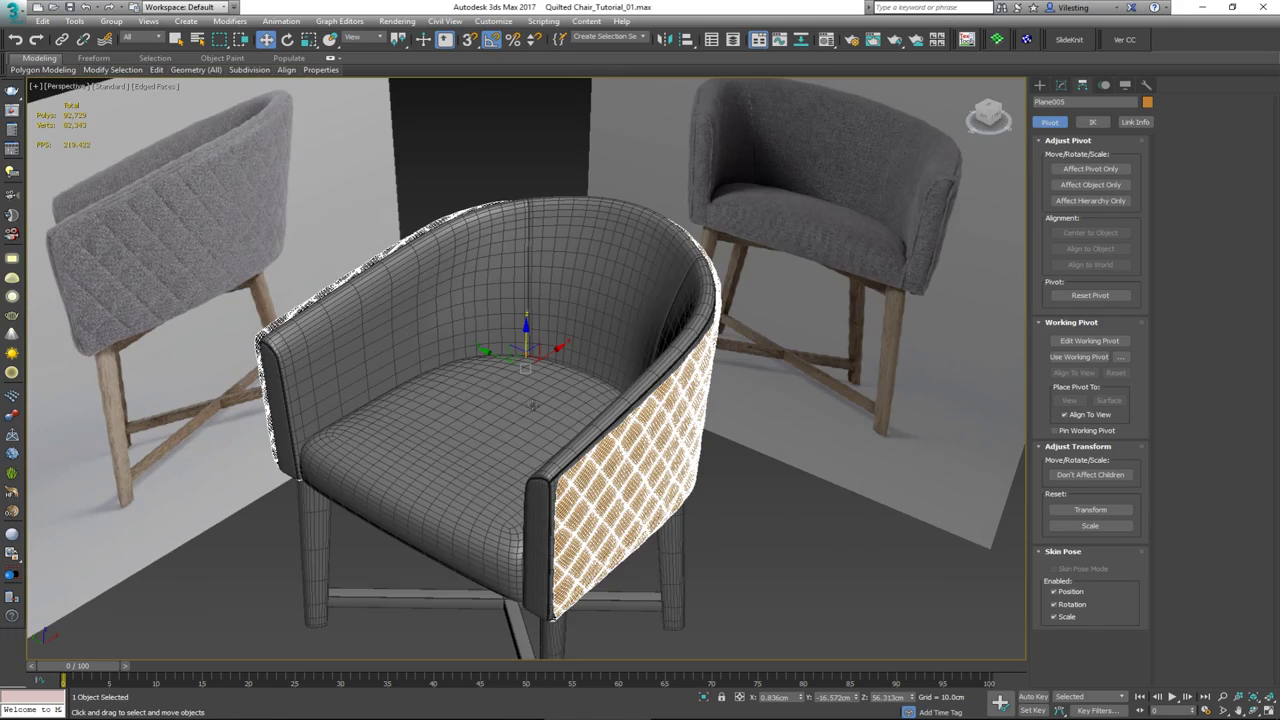
# - Scale the quilted piece uniformly to 97.502 percent to fit it against the chair back, and return to the Move tool
pyautogui.keyDown('alt'); pyautogui.moveTo(532, 405); pyautogui.dragTo(766, 407, button='middle'); pyautogui.keyUp('alt')
pyautogui.scroll(3, 456, 369)
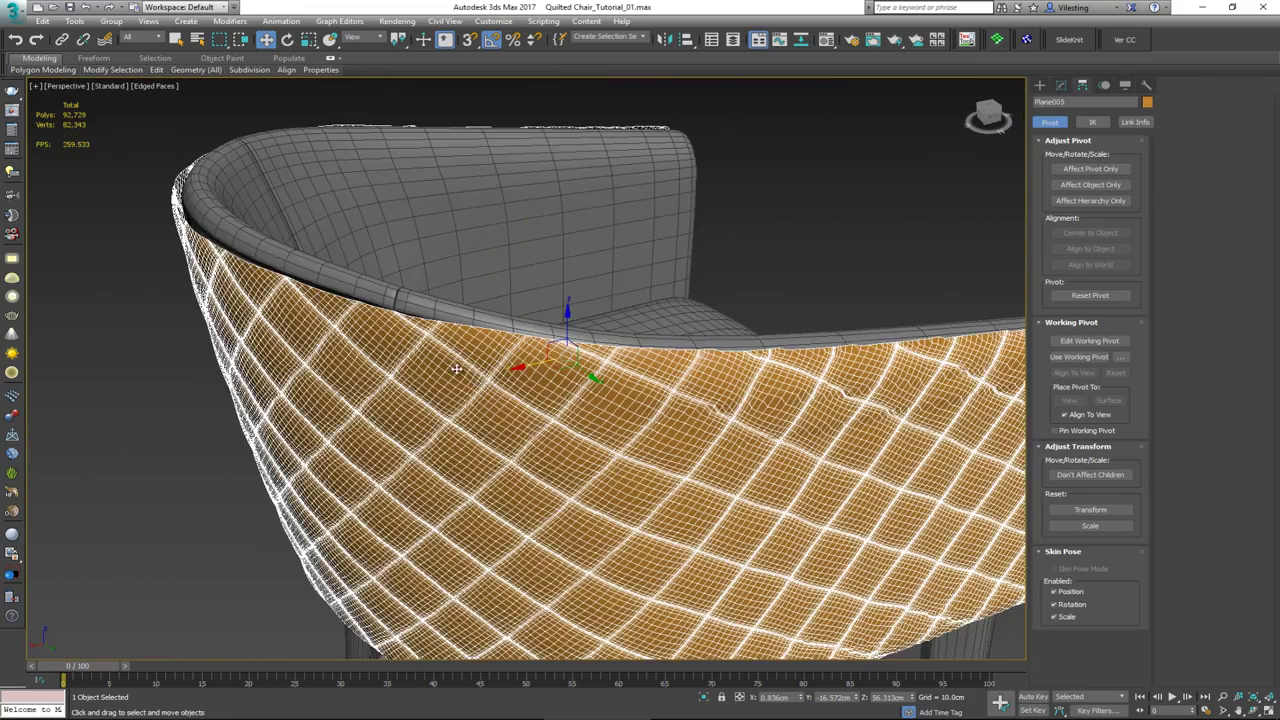
pyautogui.keyDown('alt'); pyautogui.moveTo(456, 369); pyautogui.dragTo(383, 352, button='middle'); pyautogui.keyUp('alt')
pyautogui.keyDown('alt'); pyautogui.moveTo(244, 284); pyautogui.dragTo(40, 262, button='middle'); pyautogui.keyUp('alt')
pyautogui.moveTo(566, 424); pyautogui.dragTo(547, 347, button='middle')
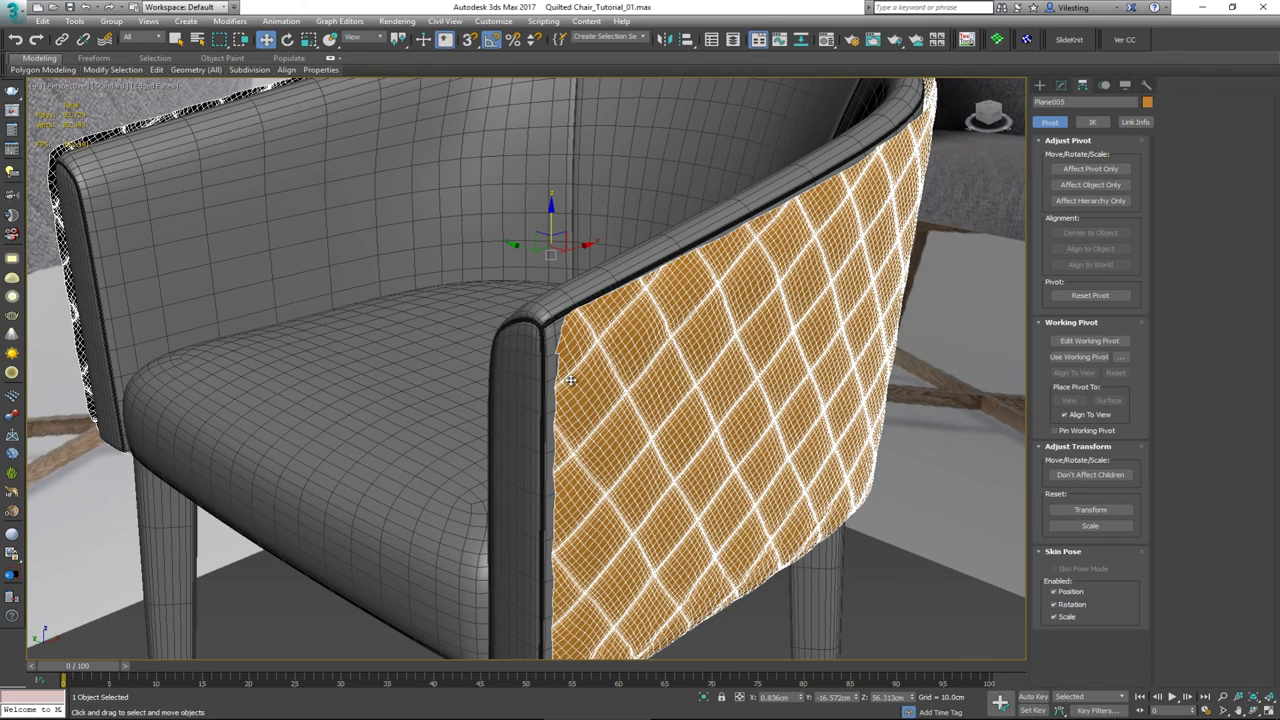
pyautogui.press('r')
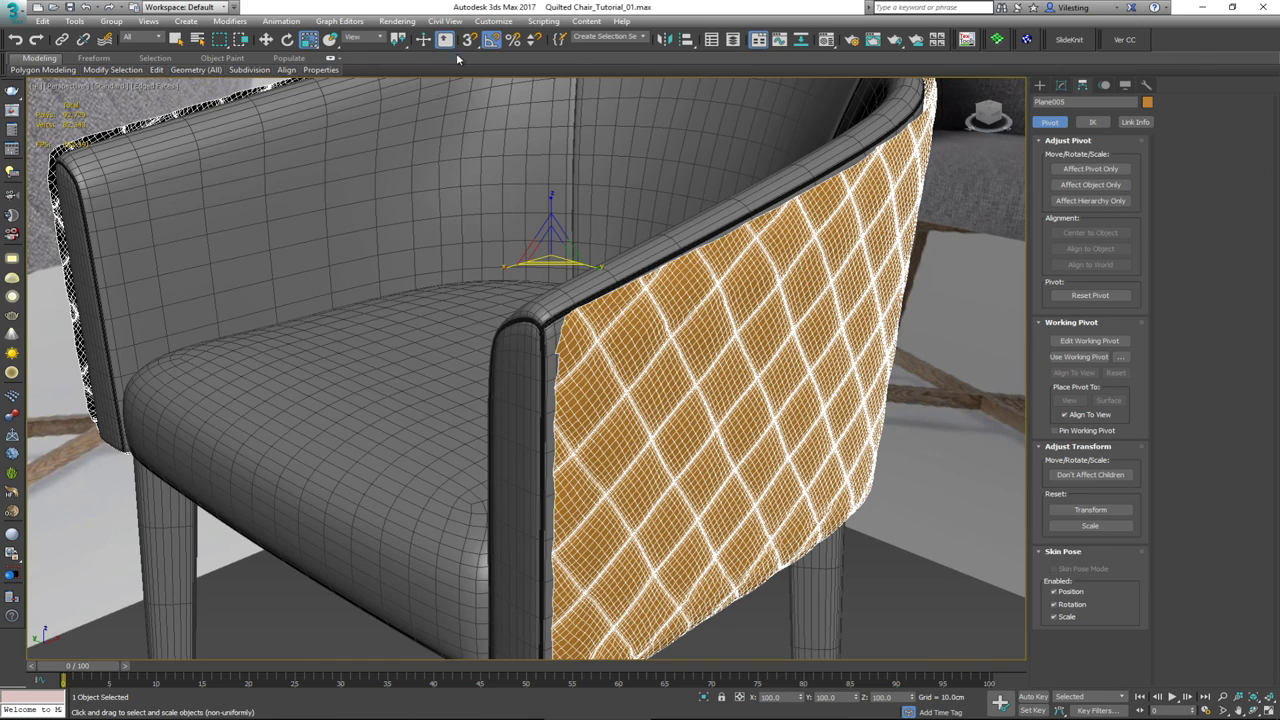
pyautogui.rightClick(311, 42)
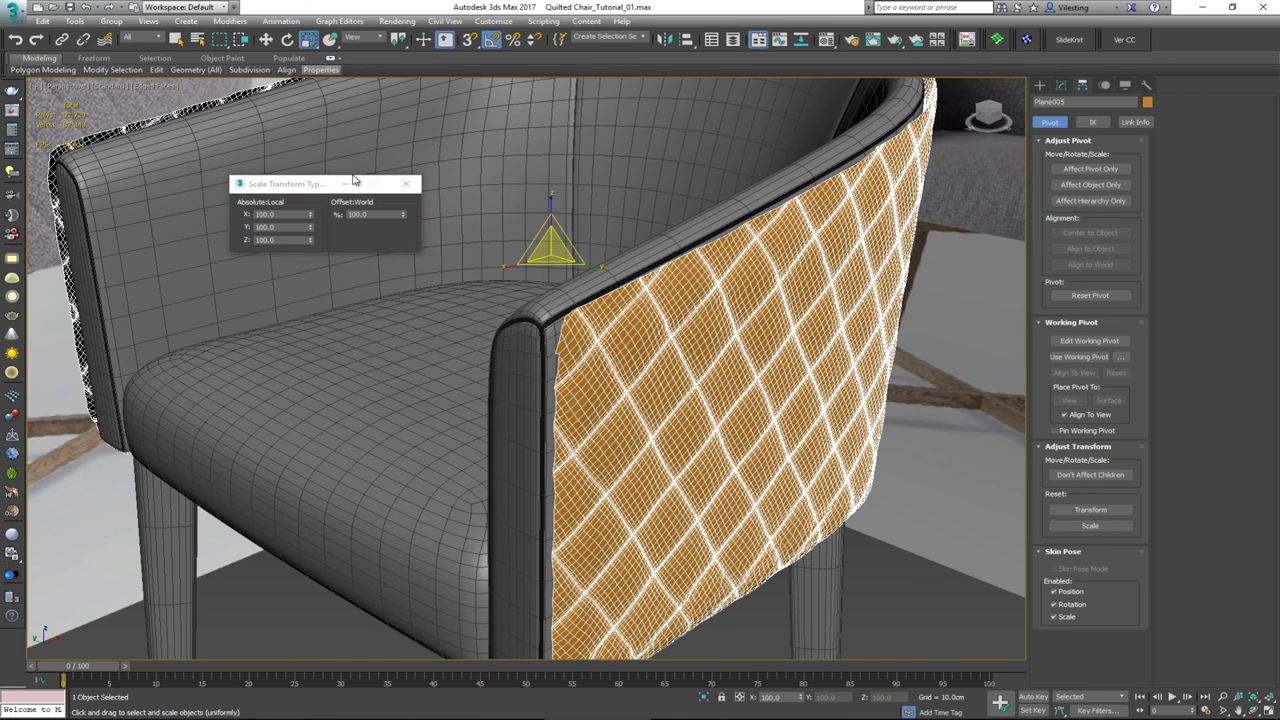
pyautogui.click(405, 217)
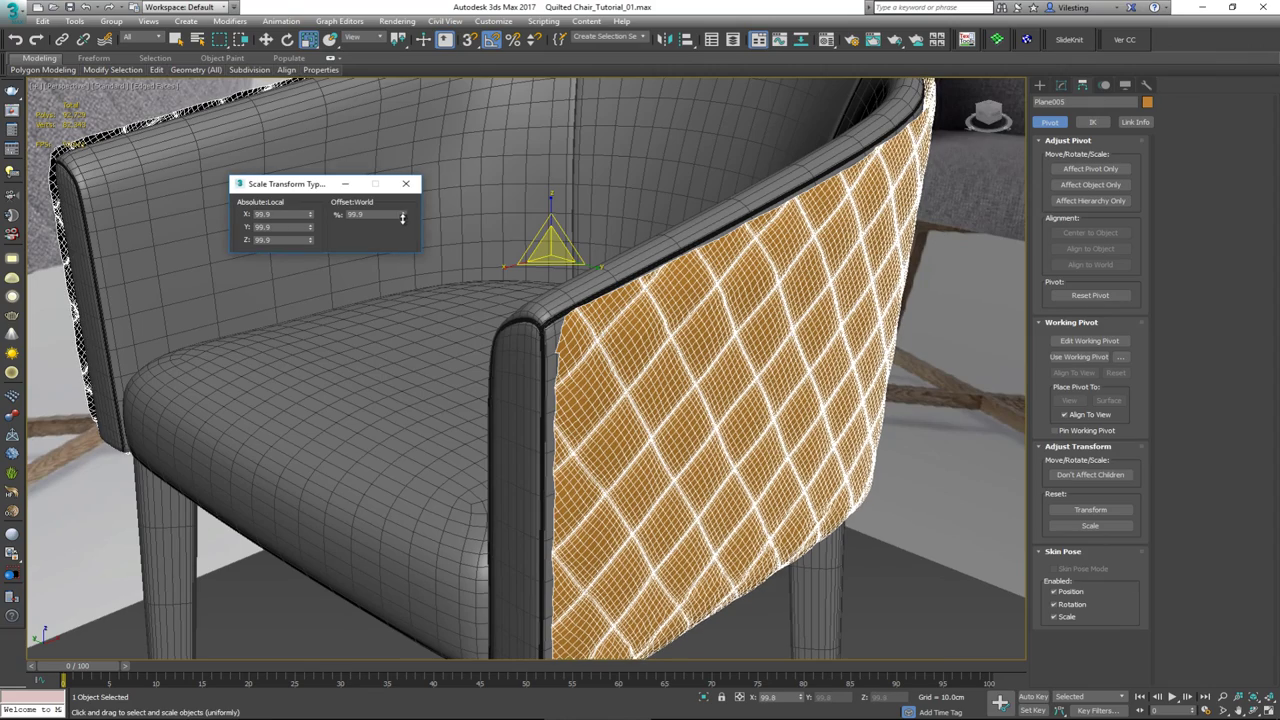
pyautogui.moveTo(403, 217); pyautogui.dragTo(400, 230)
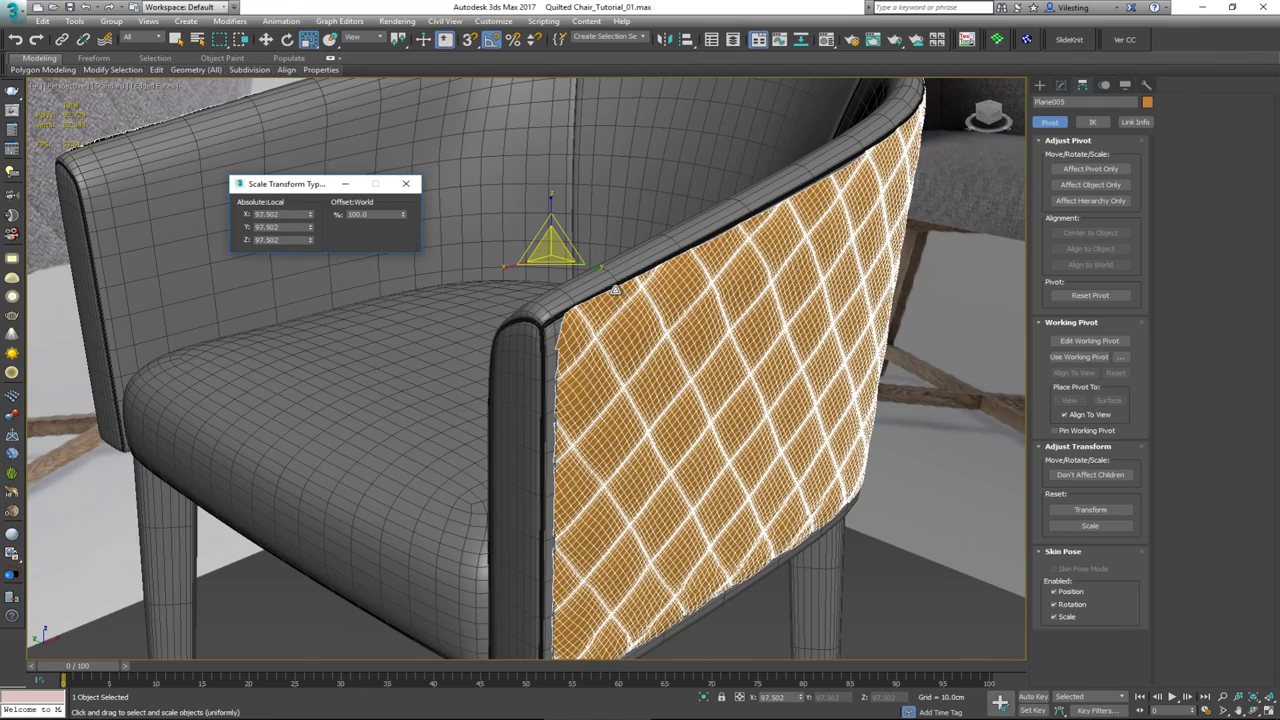
pyautogui.keyDown('alt'); pyautogui.moveTo(615, 289); pyautogui.dragTo(487, 199, button='middle'); pyautogui.keyUp('alt')
pyautogui.press('w')
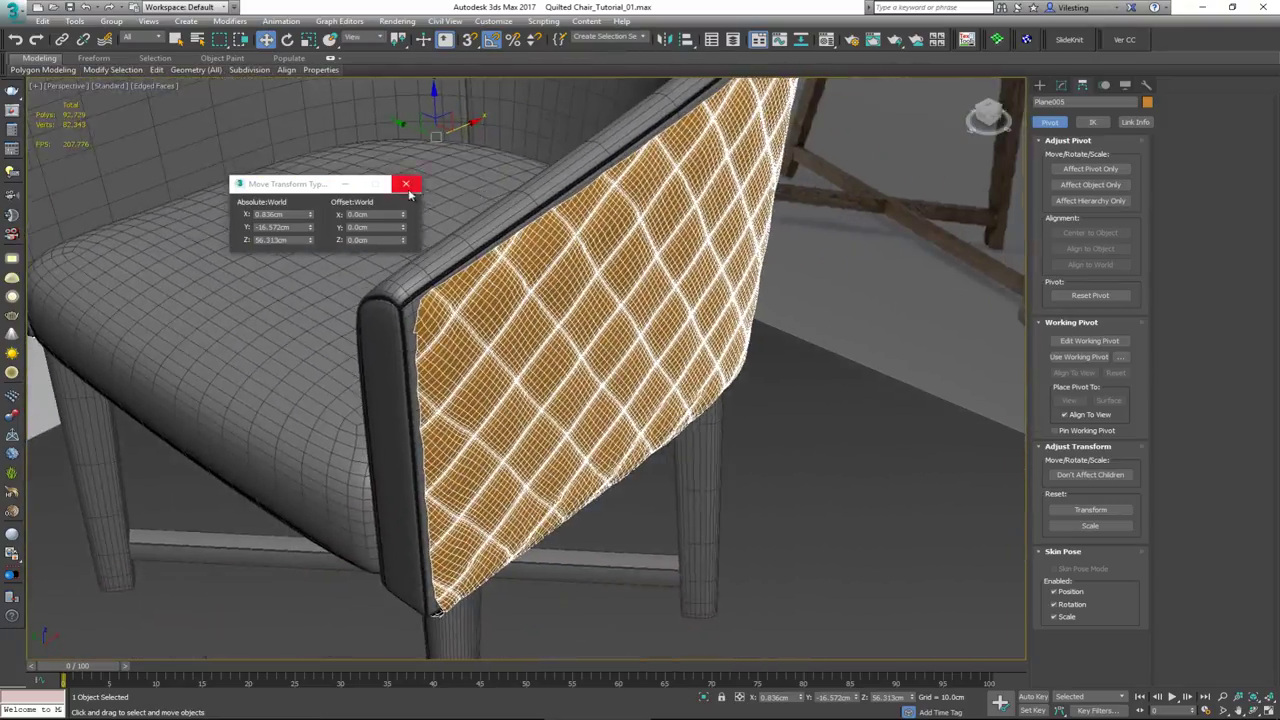
# - Dismiss the move type-in and enter vertex editing on the quilted piece with no vertices selected
pyautogui.click(408, 189)
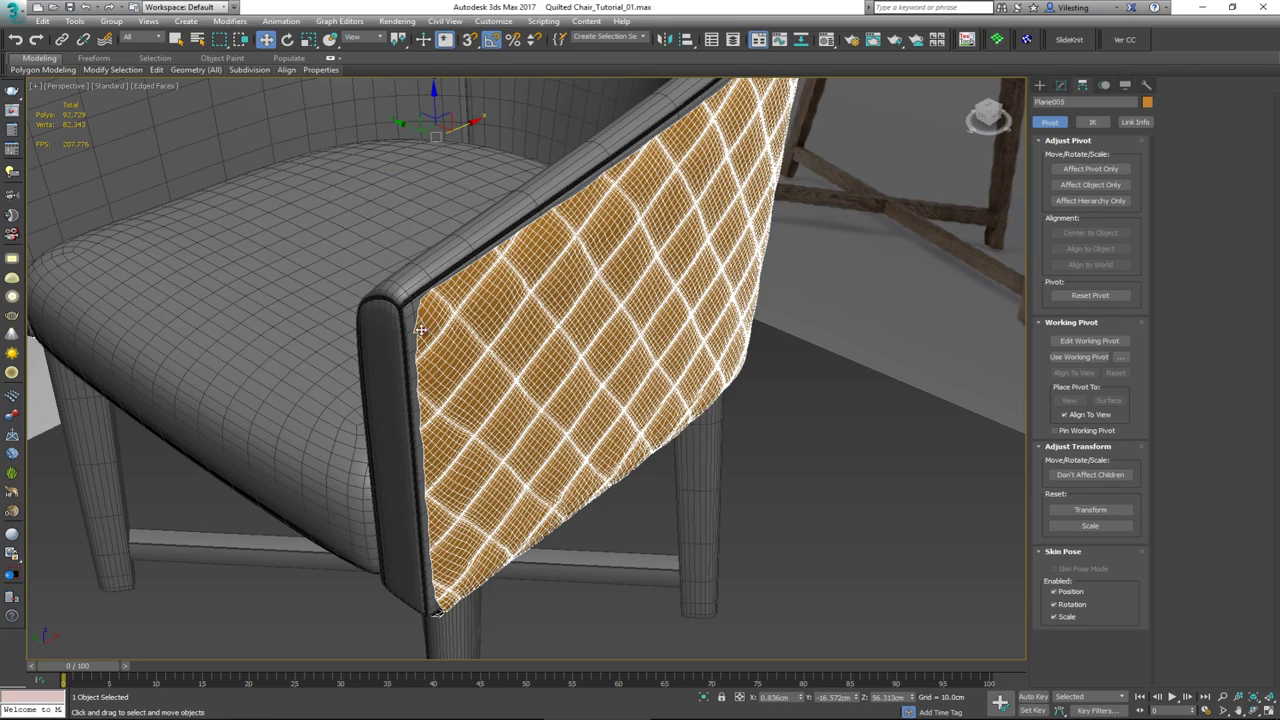
pyautogui.keyDown('alt'); pyautogui.moveTo(425, 357); pyautogui.dragTo(360, 304, button='middle'); pyautogui.keyUp('alt')
pyautogui.press('1')
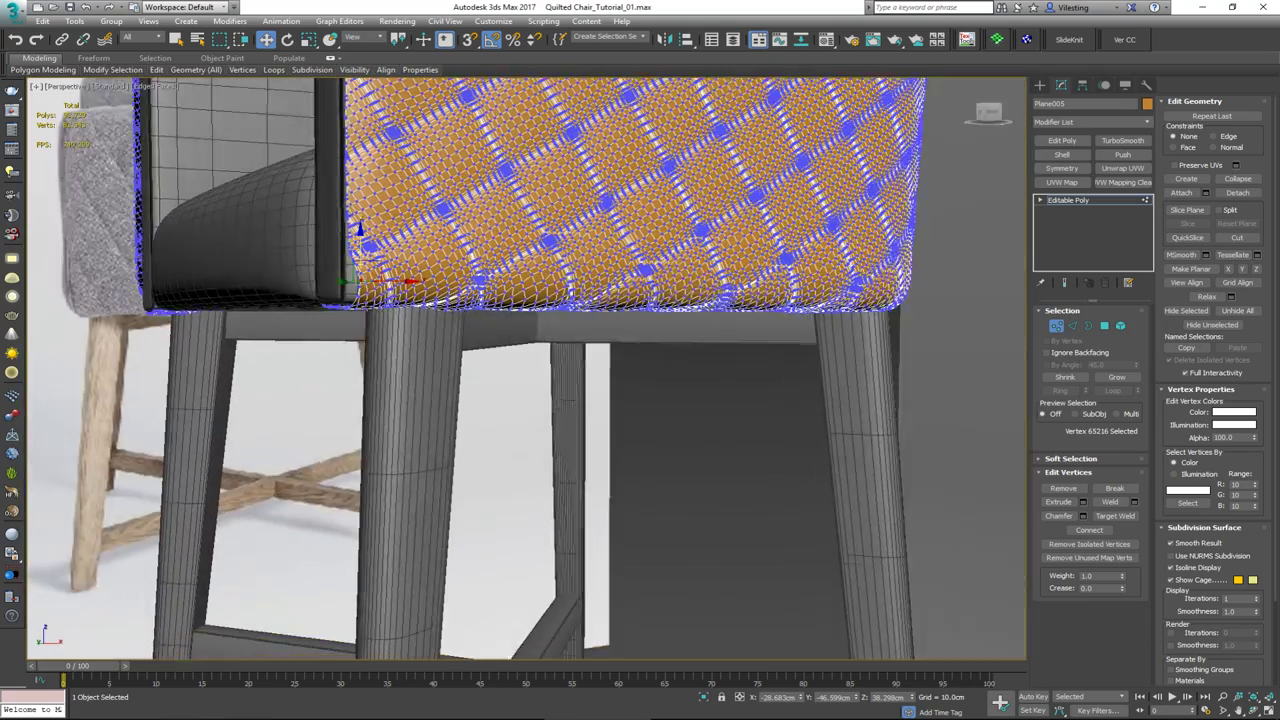
pyautogui.scroll(5, 358, 300)
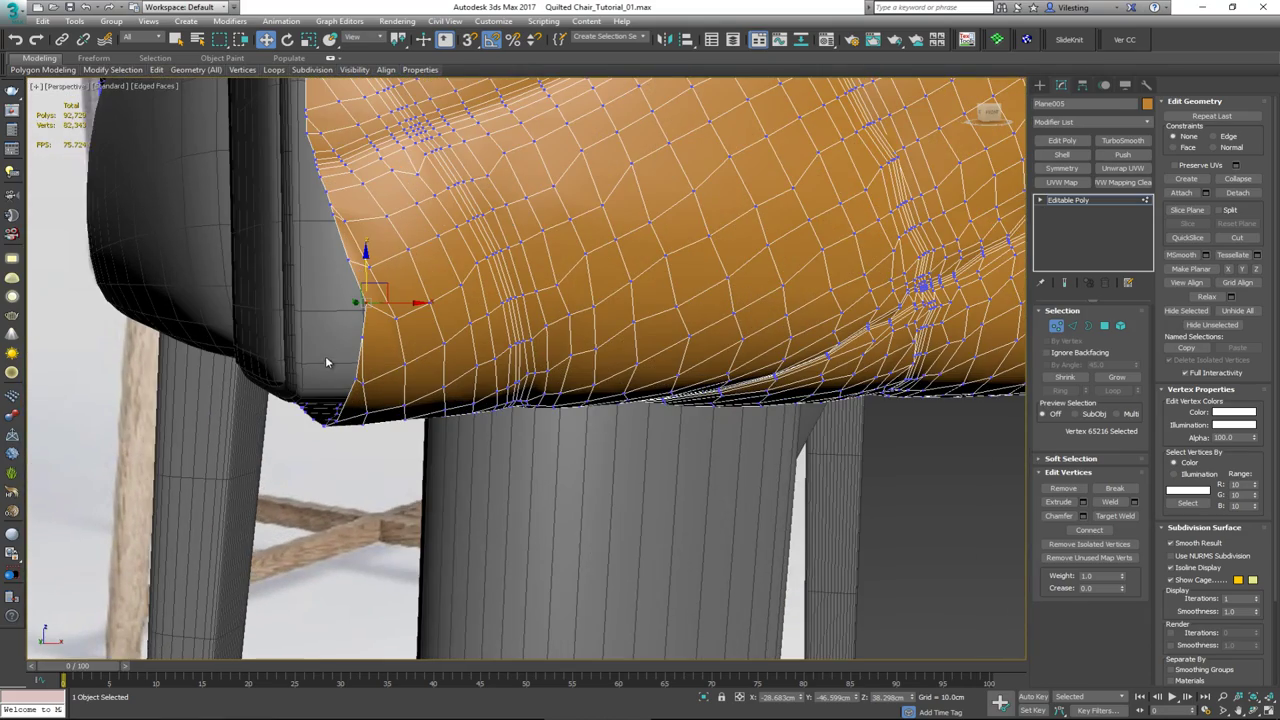
pyautogui.keyDown('alt'); pyautogui.moveTo(324, 346); pyautogui.dragTo(580, 473, button='middle'); pyautogui.keyUp('alt')
pyautogui.click(580, 473)
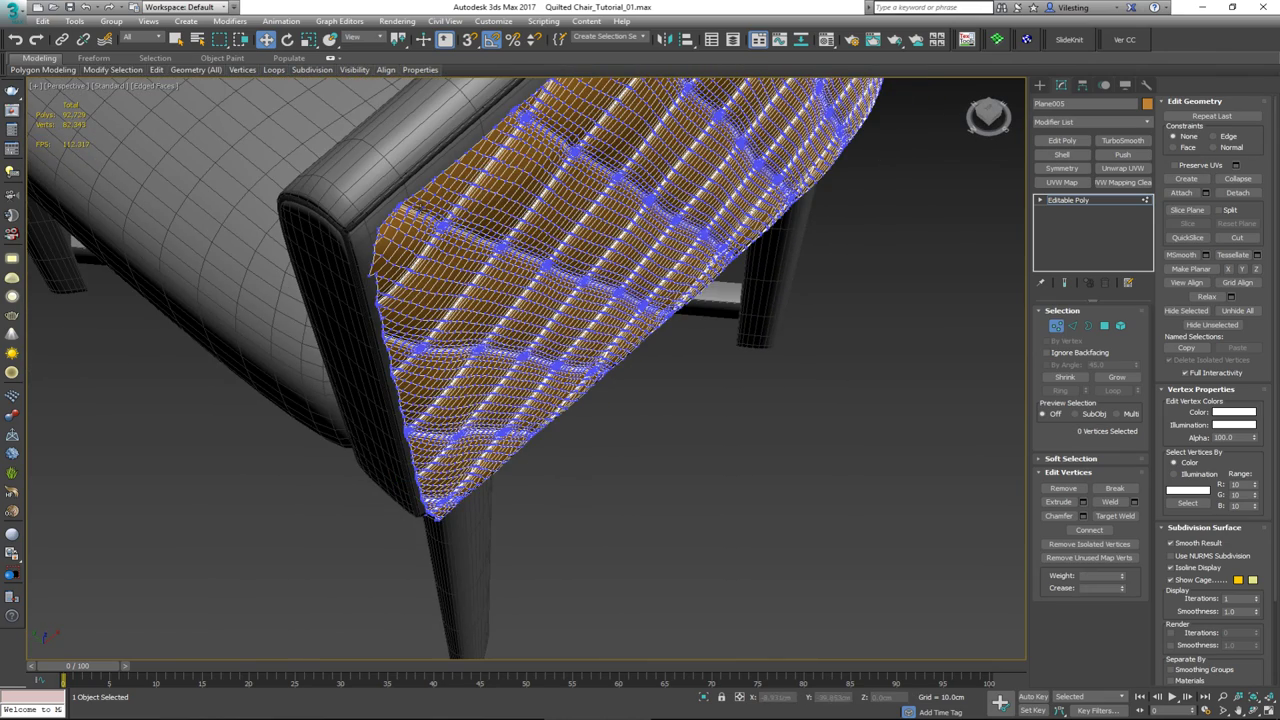
# - Pull the quilted piece's front upper corner toward the armrest piping with the Freeform Shift brush at strength 20 and falloff 200
pyautogui.click(330, 59)
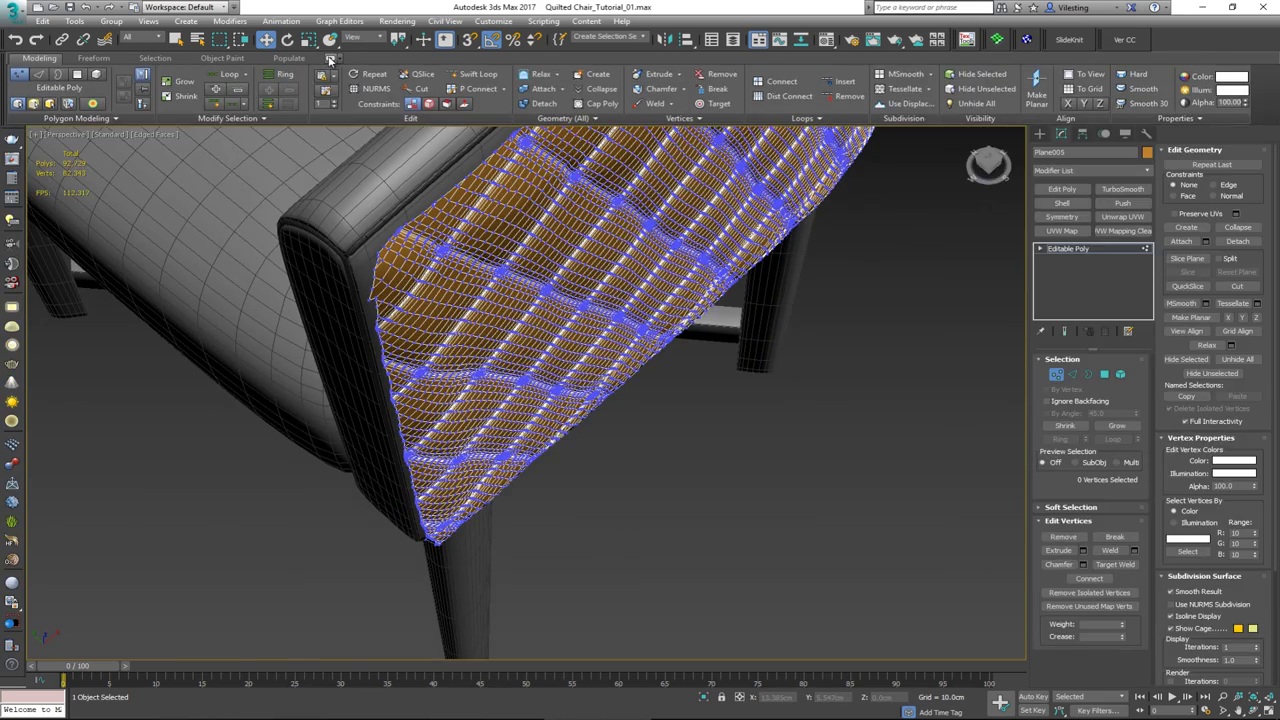
pyautogui.click(90, 58)
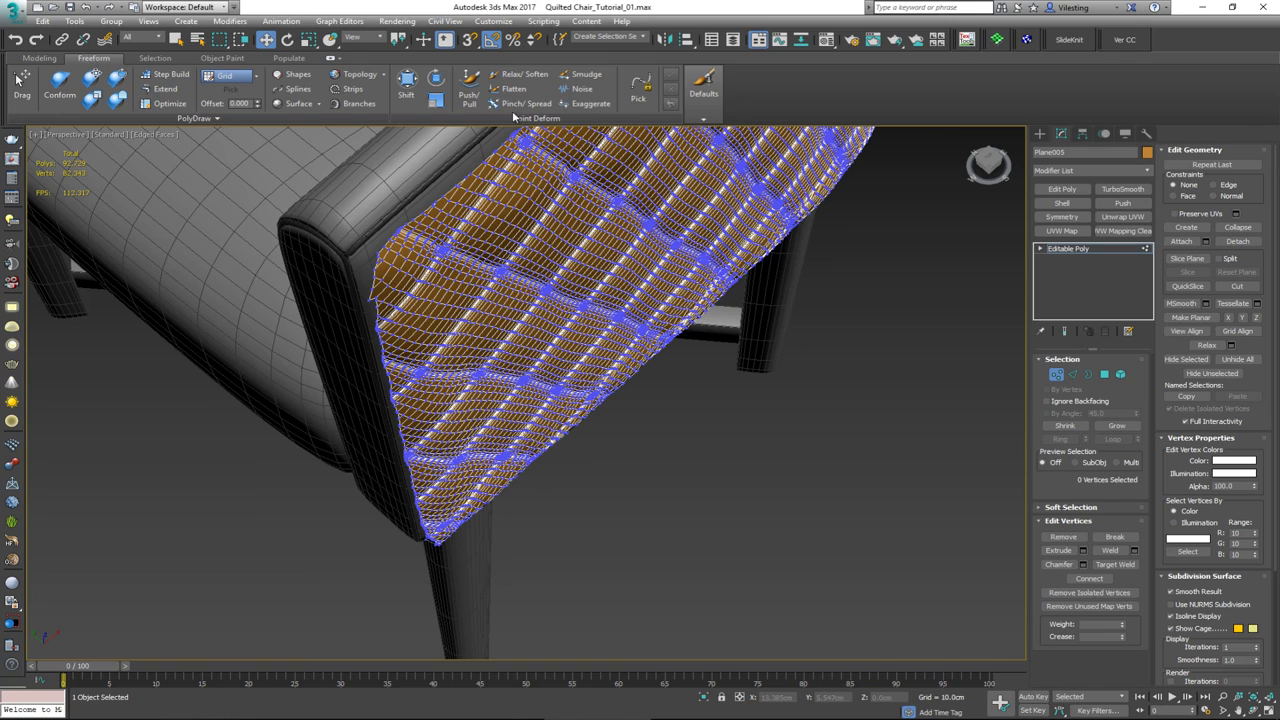
pyautogui.click(406, 84)
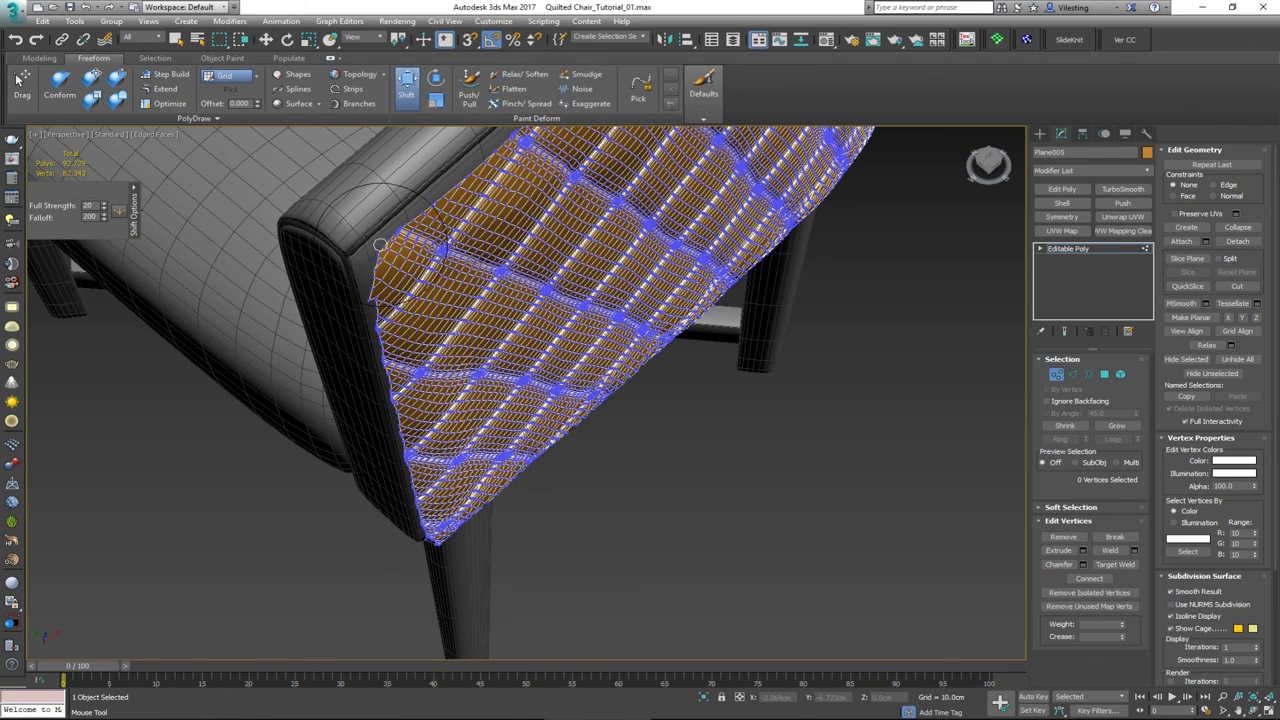
pyautogui.moveTo(384, 258); pyautogui.dragTo(377, 255)
pyautogui.moveTo(409, 251)
pyautogui.keyDown('alt'); pyautogui.mouseDown(button='middle')
pyautogui.moveTo(423, 247)
pyautogui.moveTo(410, 350)
pyautogui.moveTo(471, 297)
pyautogui.mouseUp(button='middle'); pyautogui.keyUp('alt')
pyautogui.scroll(-5, 420, 340)
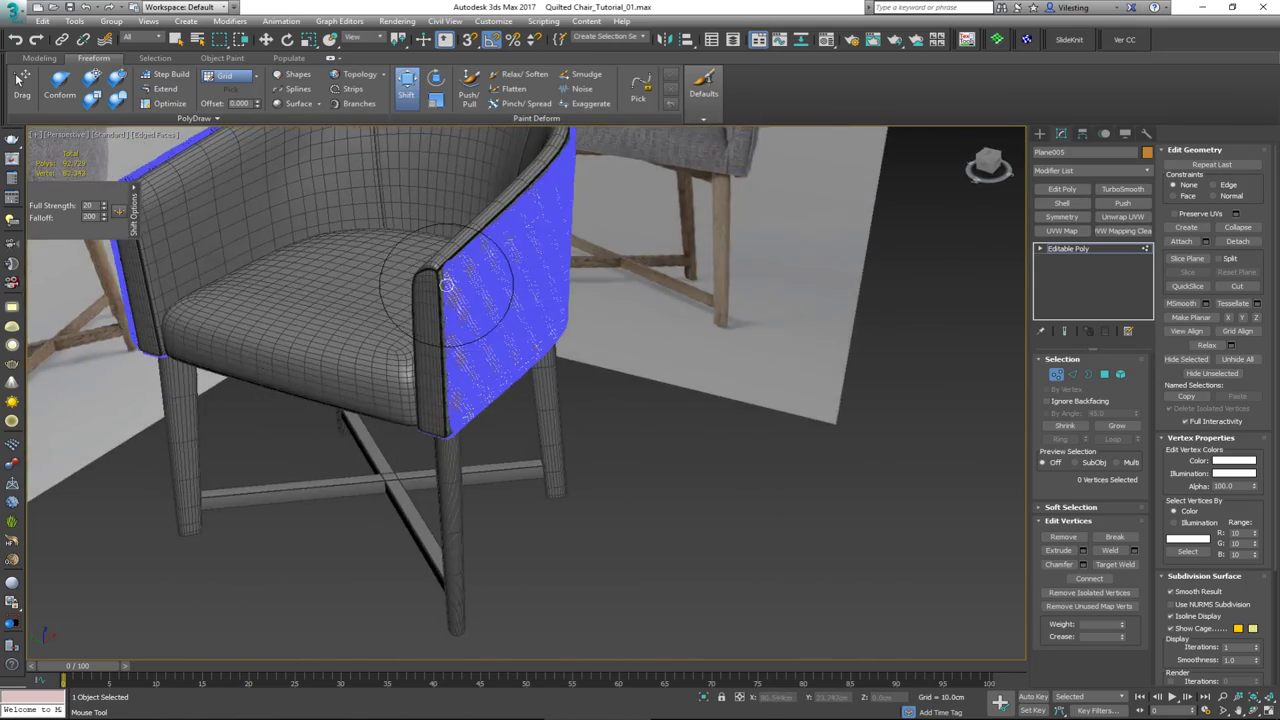
pyautogui.scroll(5, 447, 286)
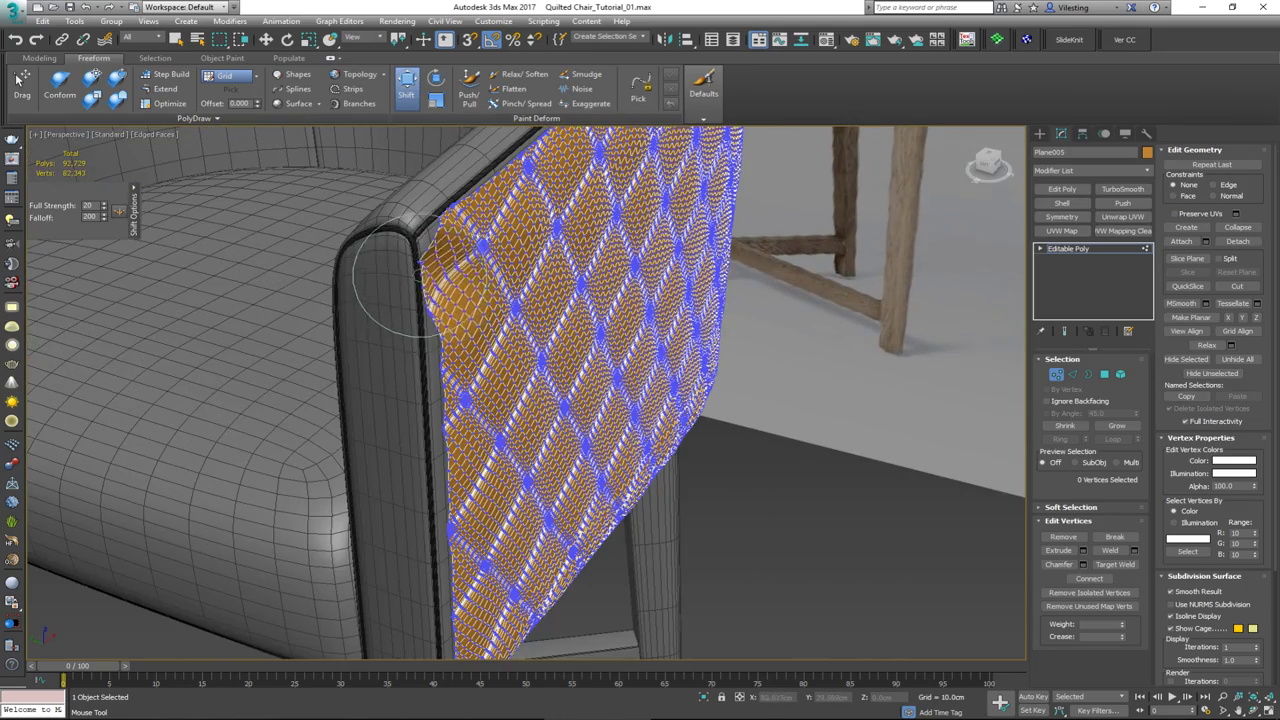
pyautogui.keyDown('alt'); pyautogui.moveTo(428, 286); pyautogui.dragTo(443, 289, button='middle'); pyautogui.keyUp('alt')
pyautogui.moveTo(532, 380); pyautogui.dragTo(478, 372)
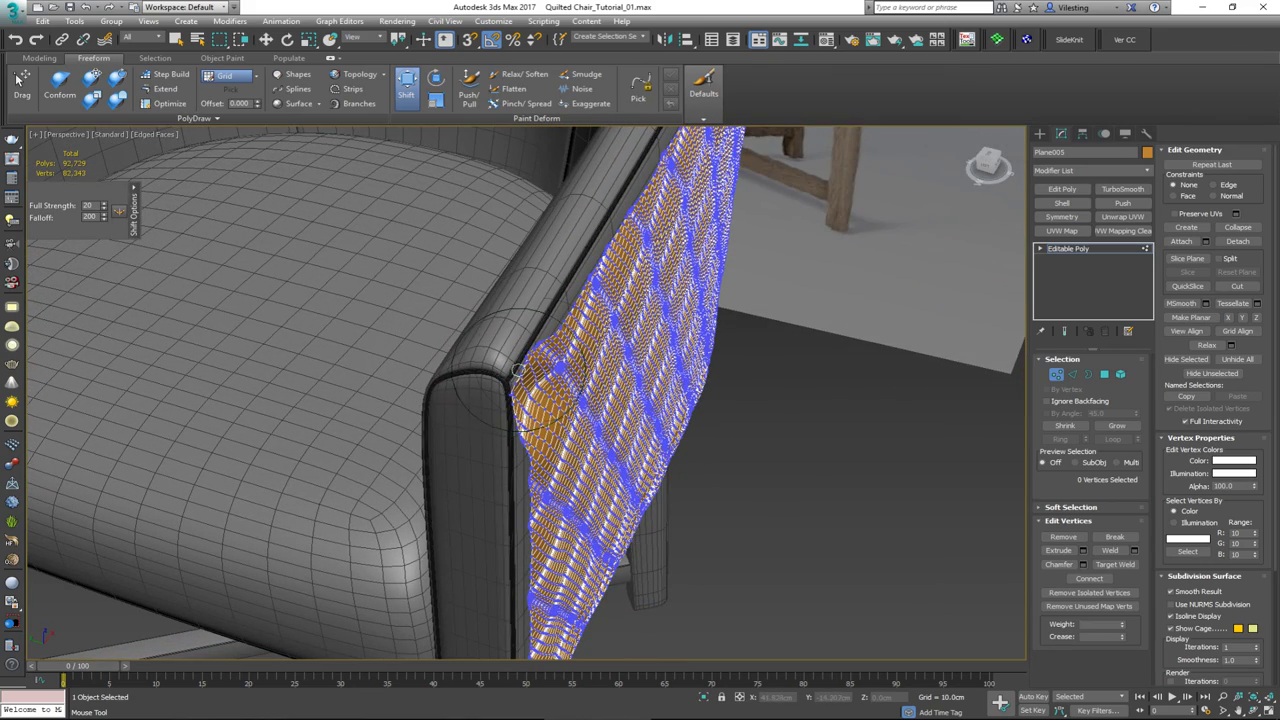
# - Shift the quilt's front edge below the corner and its upper edge closer to the armrest trim
pyautogui.keyDown('alt'); pyautogui.moveTo(478, 372); pyautogui.dragTo(538, 333, button='middle'); pyautogui.keyUp('alt')
pyautogui.moveTo(536, 333); pyautogui.dragTo(410, 368)
pyautogui.keyDown('alt'); pyautogui.moveTo(410, 368); pyautogui.dragTo(435, 342, button='middle'); pyautogui.keyUp('alt')
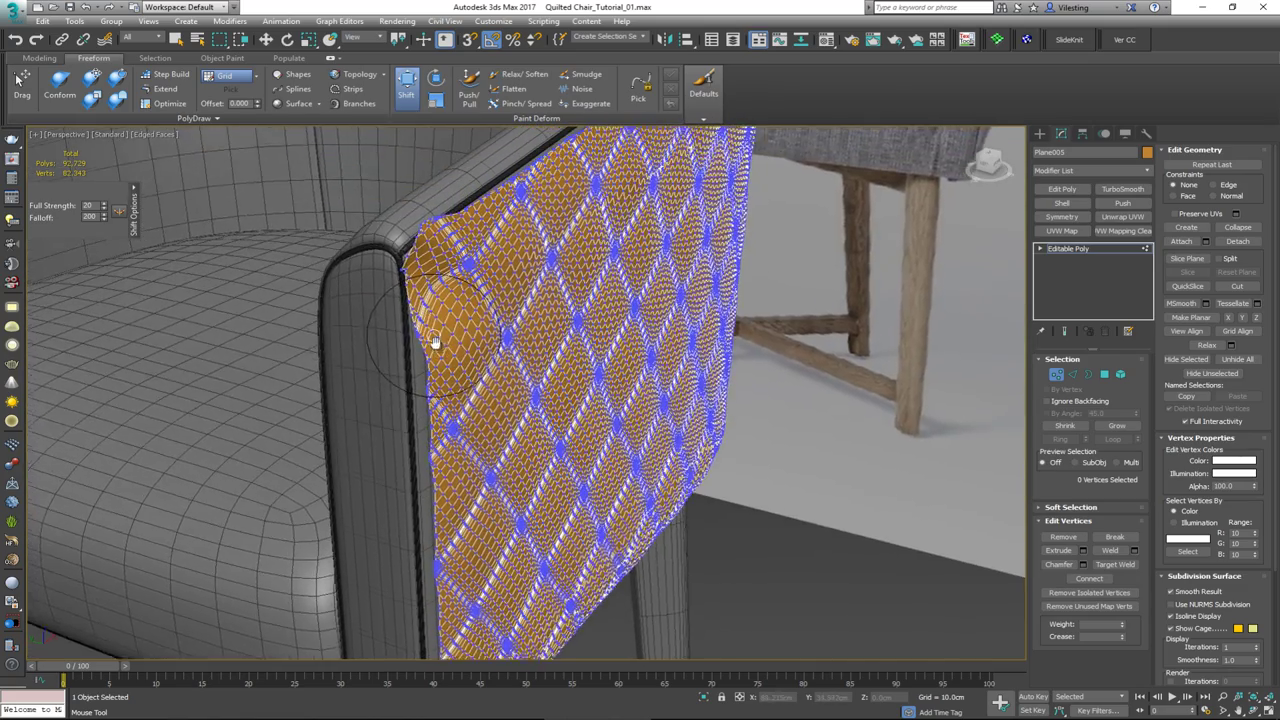
pyautogui.scroll(3, 463, 208)
pyautogui.moveTo(463, 214)
pyautogui.mouseDown()
pyautogui.moveTo(448, 226)
pyautogui.moveTo(468, 229)
pyautogui.mouseUp()
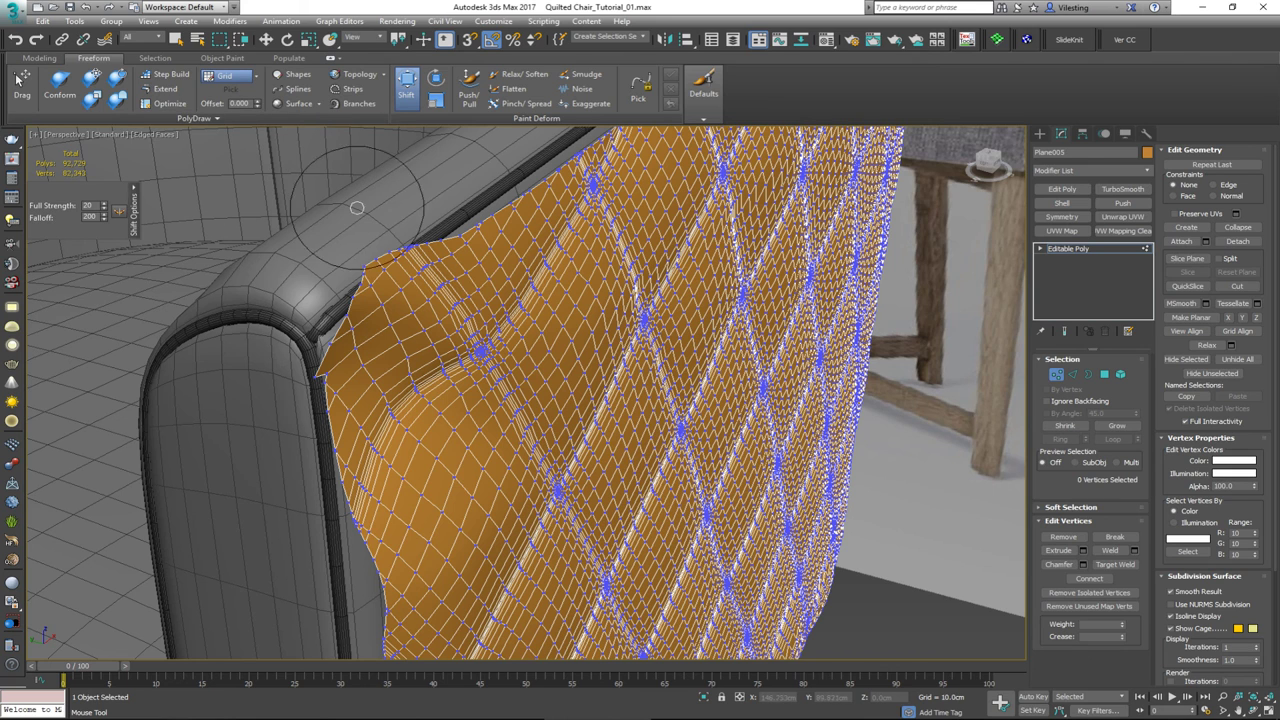
# - Nudge the corner and front edge against the piping with the Shift brush at full strength 10 and falloff 185, and leave vertex editing
pyautogui.moveTo(370, 280); pyautogui.dragTo(412, 284)
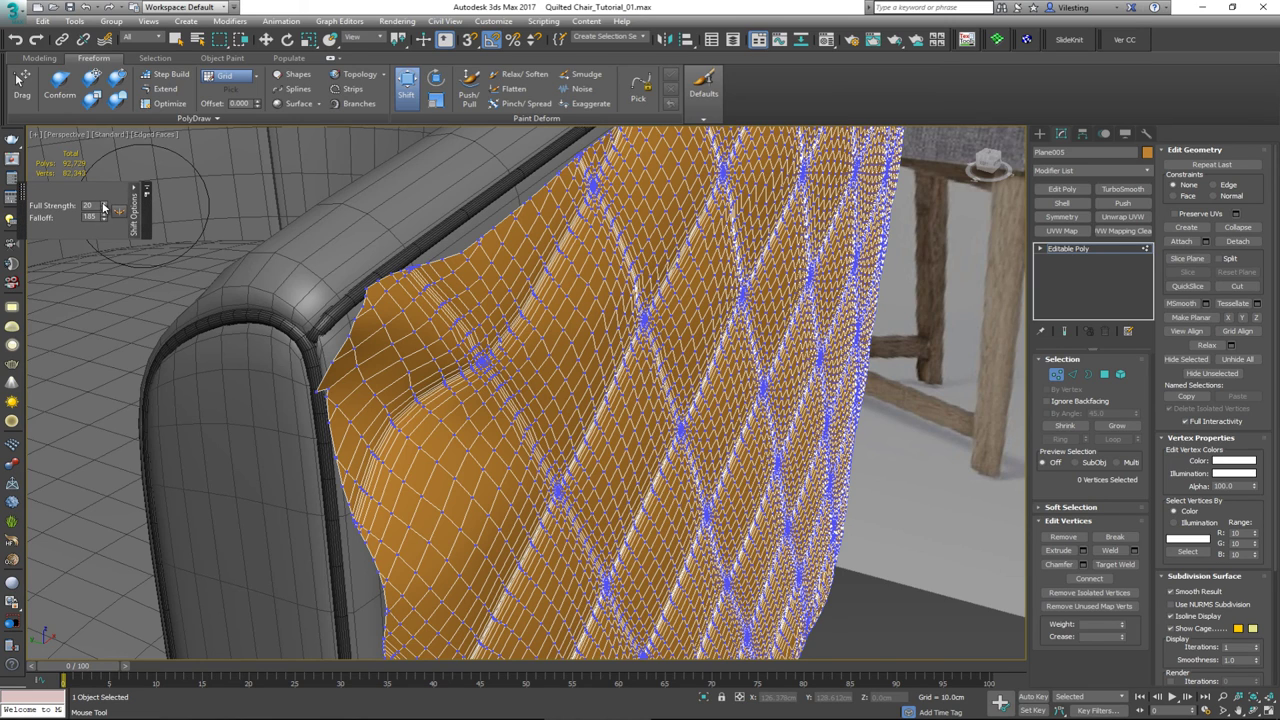
pyautogui.moveTo(443, 268); pyautogui.dragTo(417, 262)
pyautogui.moveTo(372, 540)
pyautogui.mouseDown()
pyautogui.moveTo(336, 534)
pyautogui.moveTo(338, 494)
pyautogui.mouseUp()
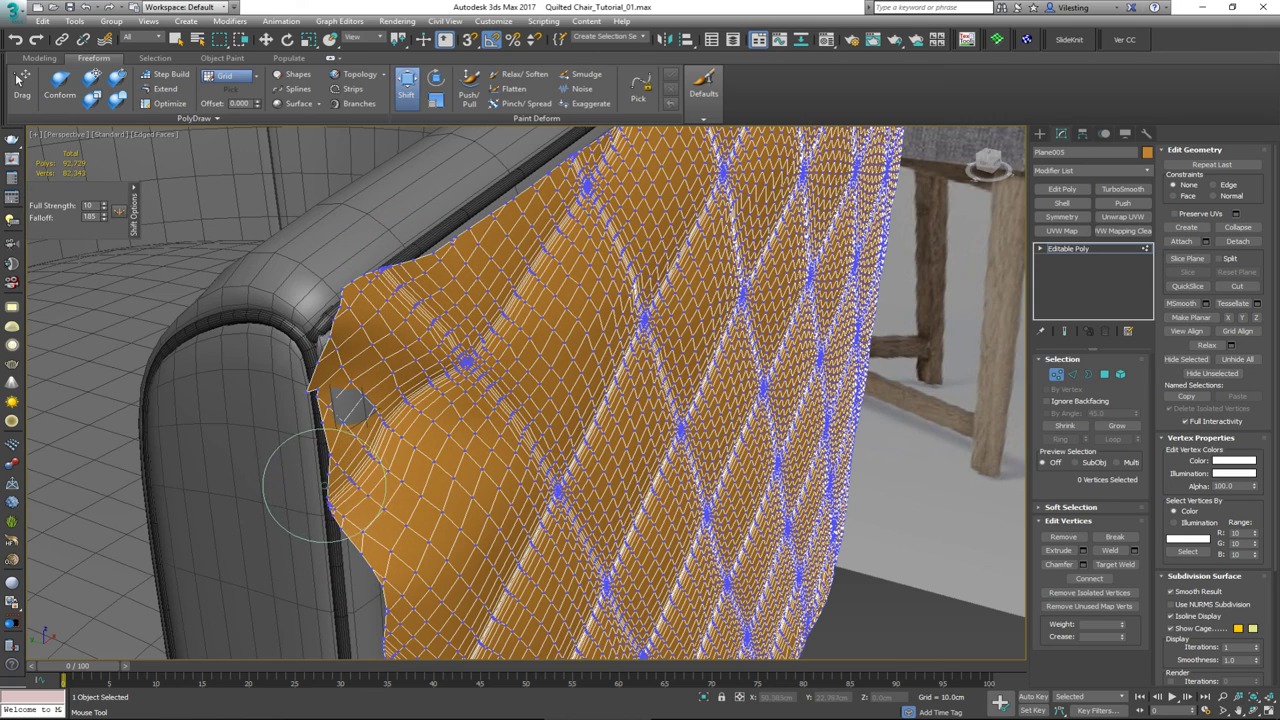
pyautogui.moveTo(340, 485)
pyautogui.keyDown('alt'); pyautogui.mouseDown(button='middle')
pyautogui.moveTo(357, 245)
pyautogui.moveTo(420, 410)
pyautogui.mouseUp(button='middle'); pyautogui.keyUp('alt')
pyautogui.moveTo(435, 432)
pyautogui.mouseDown()
pyautogui.moveTo(395, 375)
pyautogui.moveTo(414, 320)
pyautogui.moveTo(404, 305)
pyautogui.mouseUp()
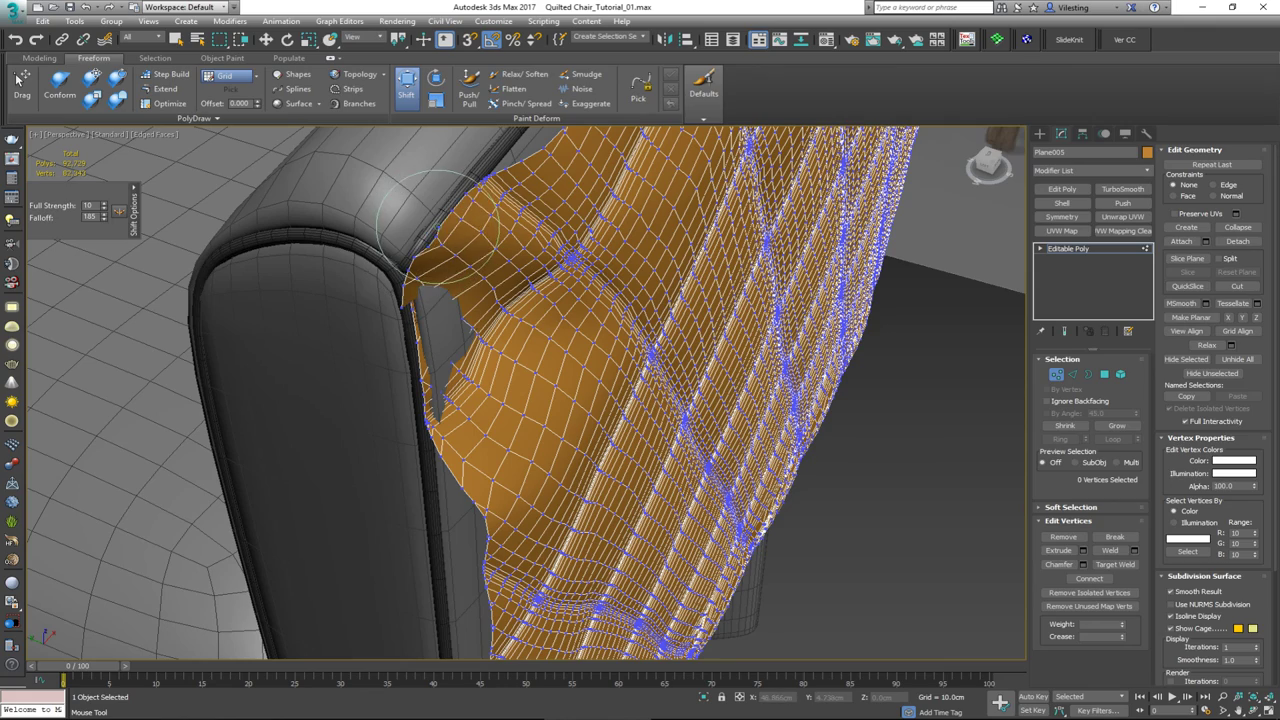
pyautogui.scroll(5, 484, 223)
pyautogui.scroll(-5, 484, 223)
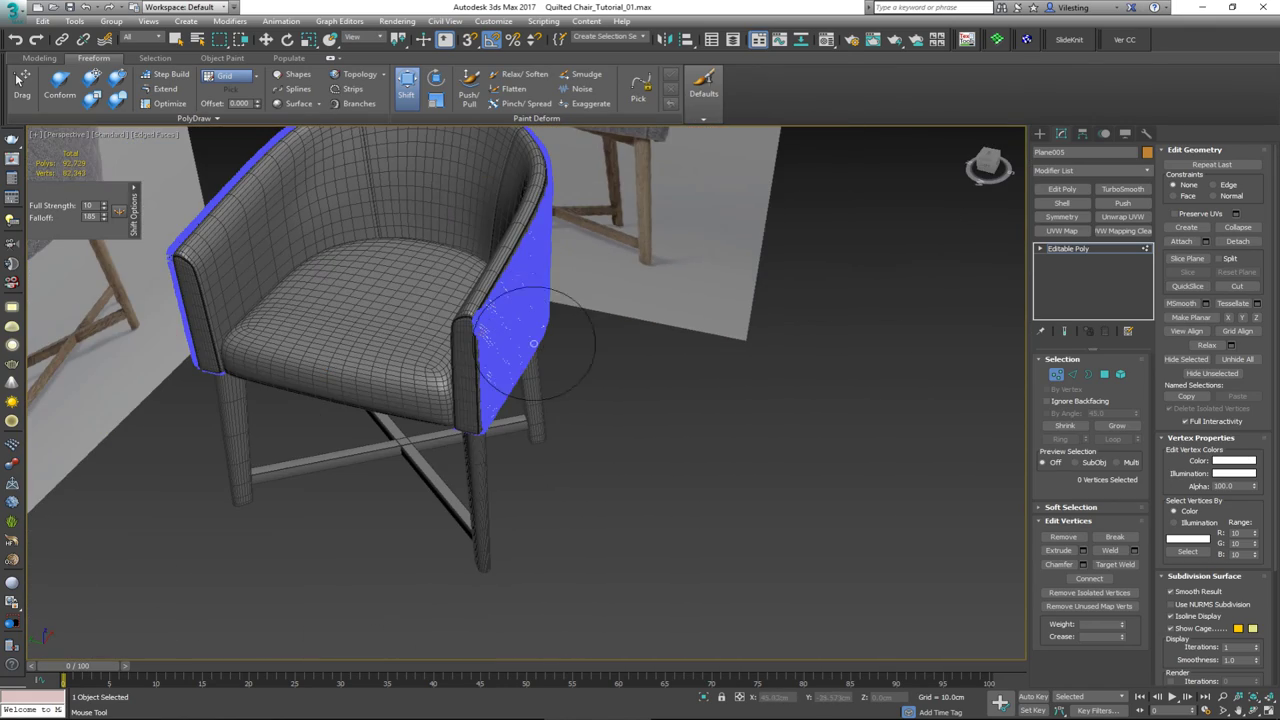
pyautogui.rightClick(591, 368)
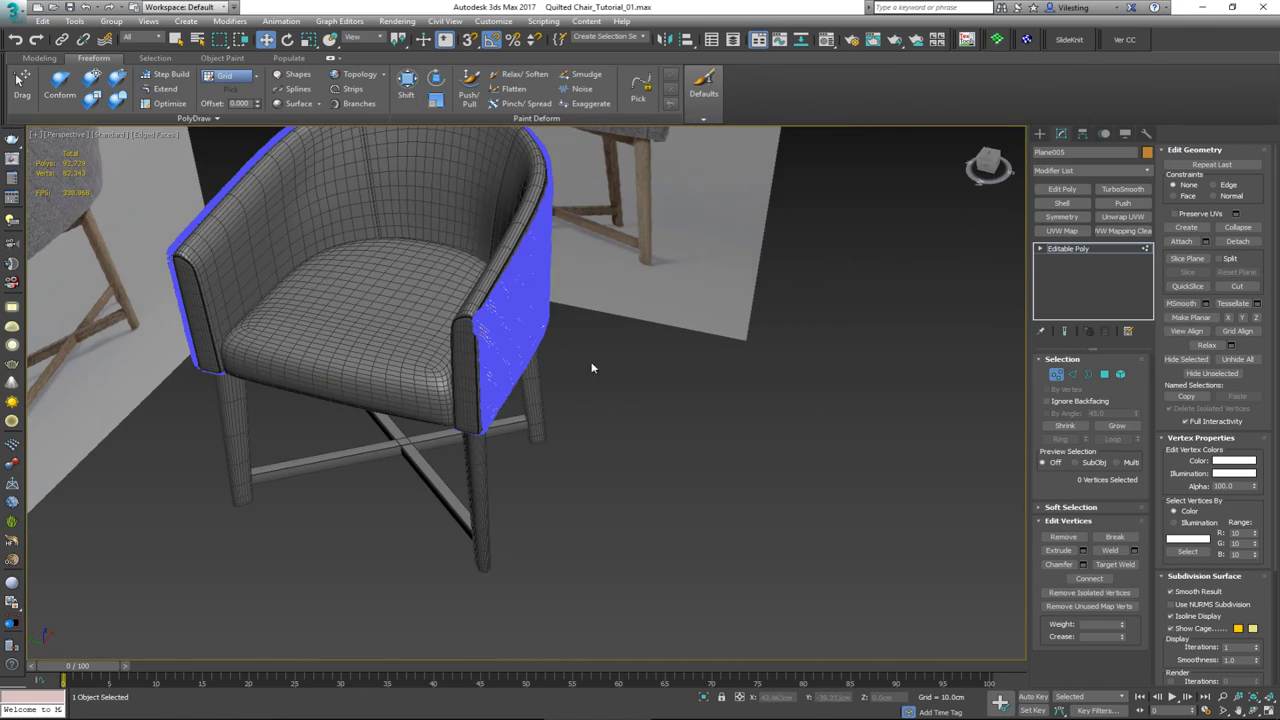
pyautogui.click(1054, 375)
# - Examine the reshaped front upper corner of the quilted piece with and without edged faces
pyautogui.keyDown('alt'); pyautogui.moveTo(500, 300); pyautogui.dragTo(420, 250, button='middle'); pyautogui.keyUp('alt')
pyautogui.scroll(4, 410, 252)
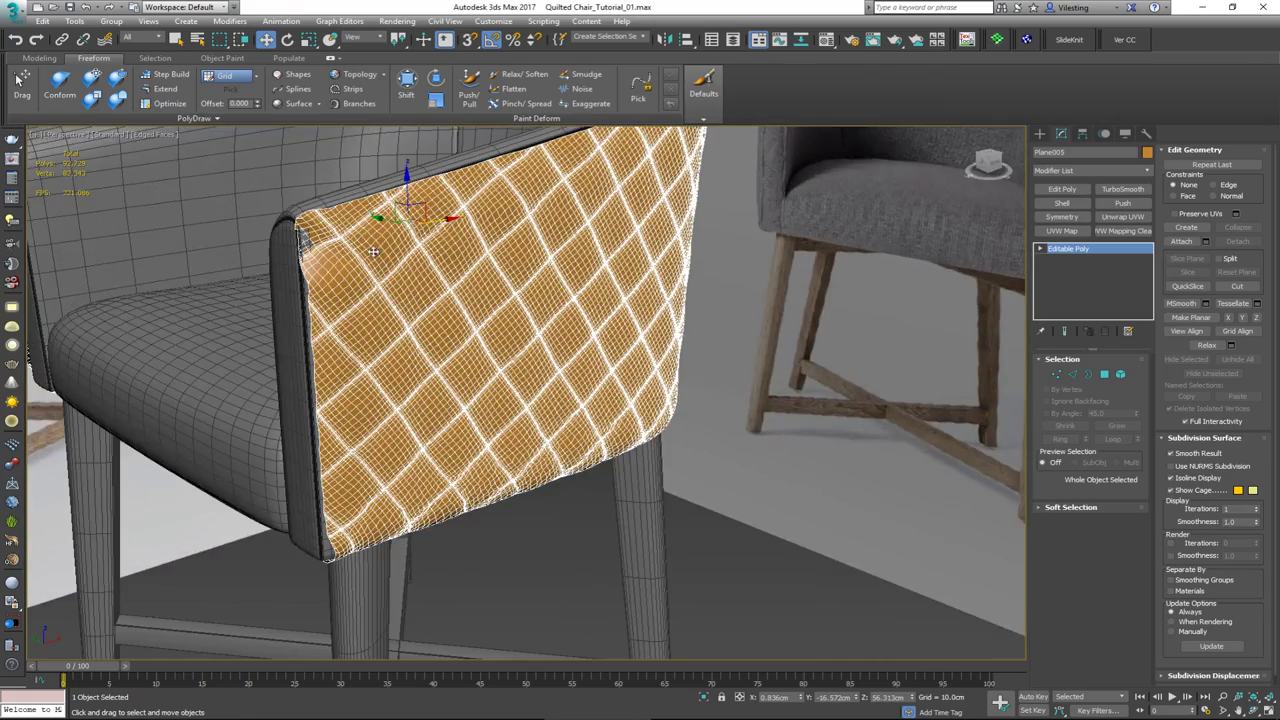
pyautogui.press('F4')
pyautogui.scroll(2, 349, 291)
pyautogui.scroll(-4, 349, 291)
pyautogui.keyDown('alt'); pyautogui.moveTo(349, 291); pyautogui.dragTo(8, 310, button='middle'); pyautogui.keyUp('alt')
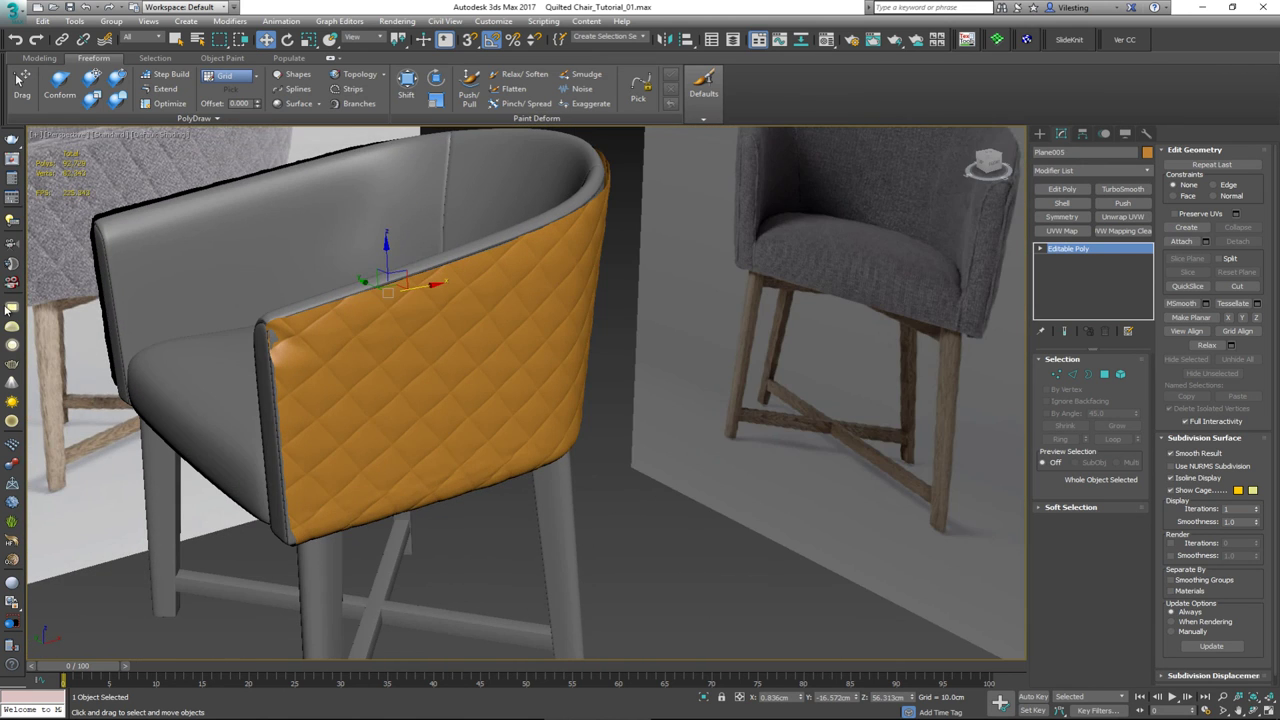
pyautogui.moveTo(339, 441); pyautogui.dragTo(426, 437, button='middle')
pyautogui.scroll(2, 426, 437)
pyautogui.scroll(2, 340, 325)
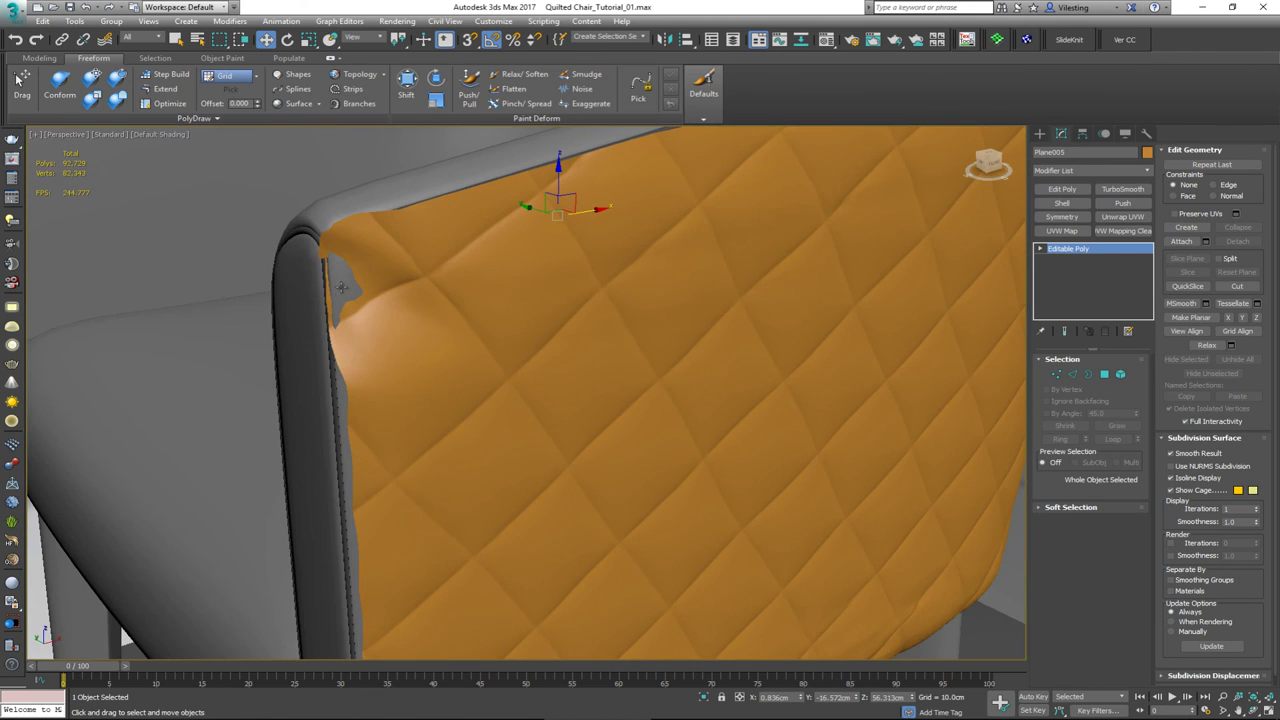
pyautogui.scroll(-3, 349, 289)
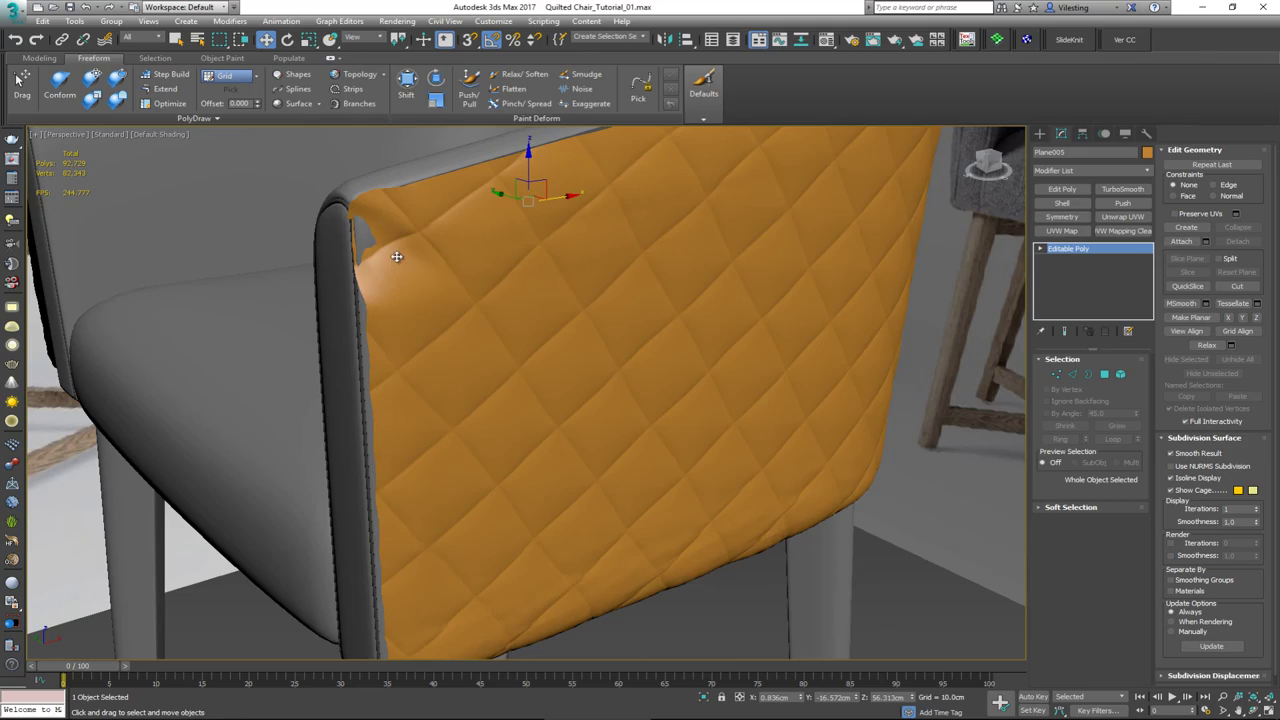
pyautogui.press('F4')
pyautogui.scroll(3, 392, 238)
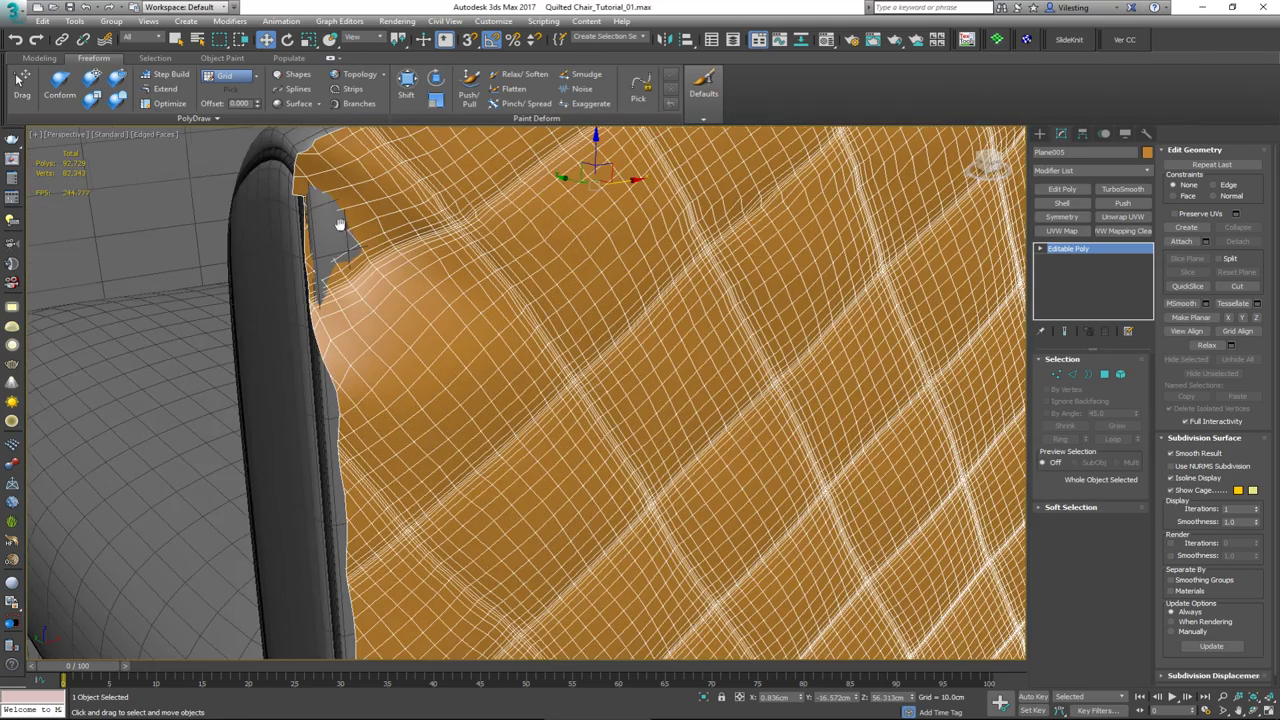
pyautogui.moveTo(340, 224); pyautogui.dragTo(422, 192, button='middle')
pyautogui.scroll(1, 490, 300)
pyautogui.scroll(1, 422, 192)
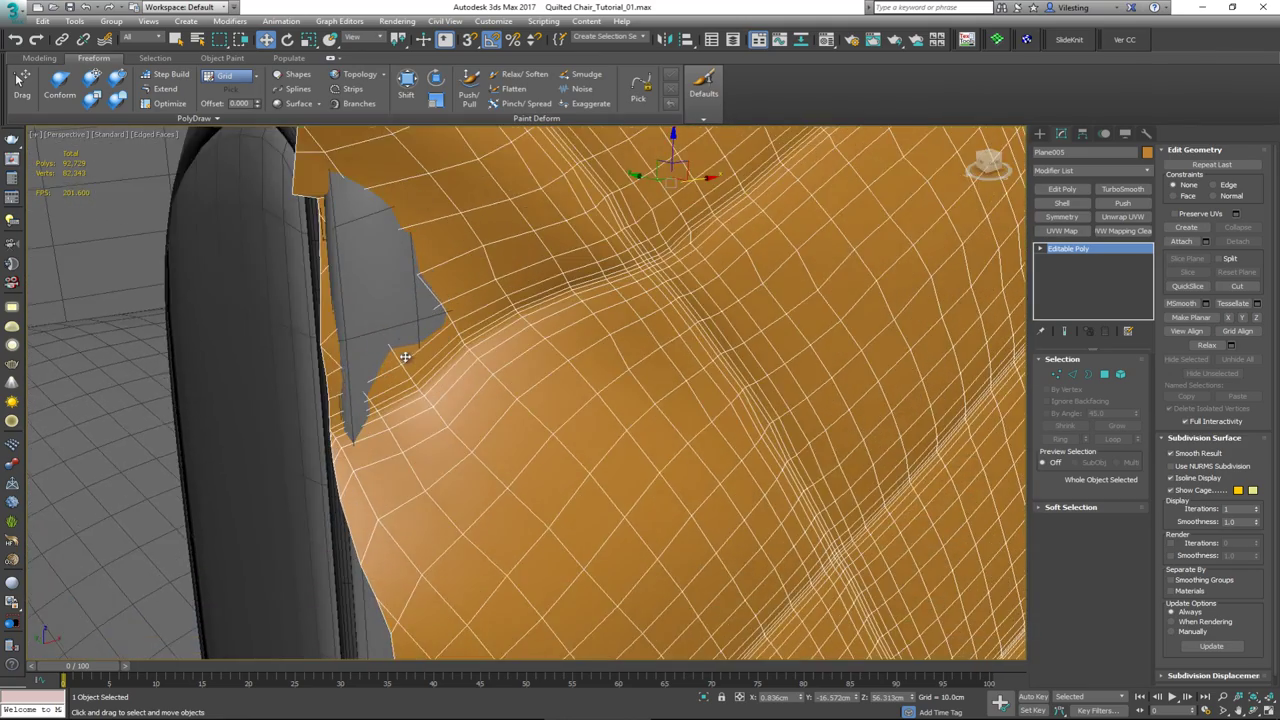
pyautogui.scroll(-3, 405, 357)
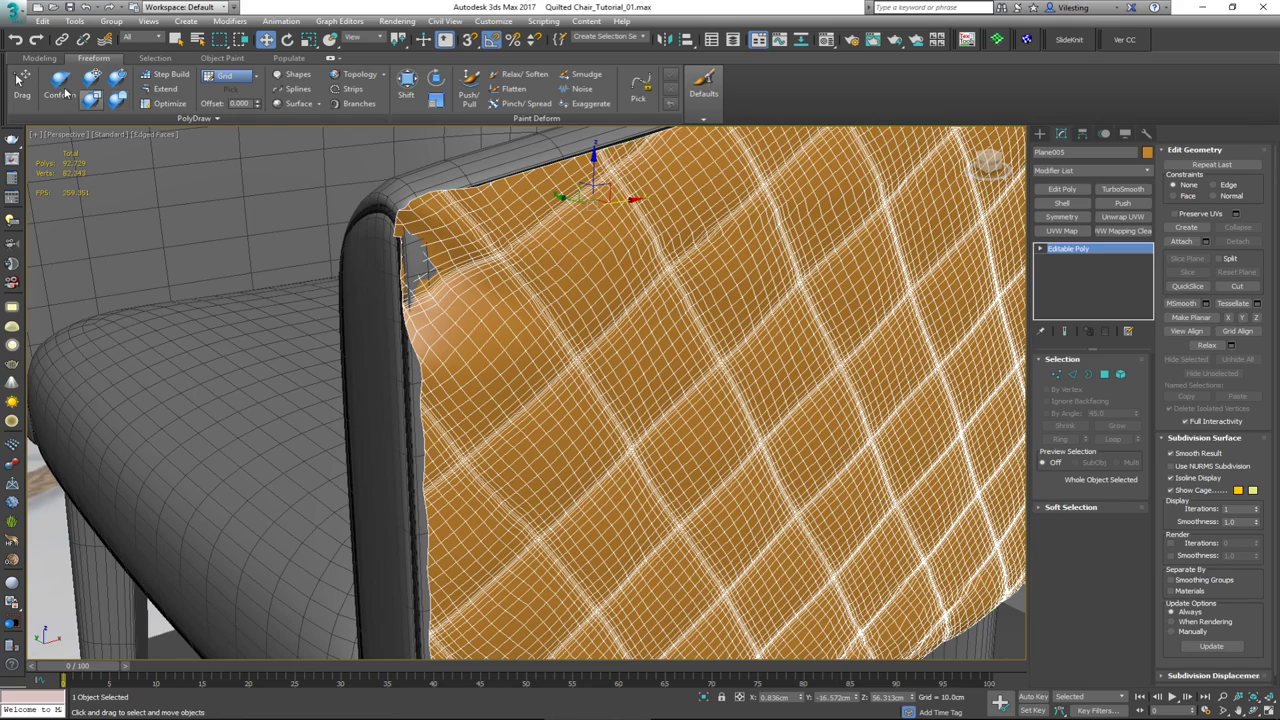
# - Try the Freeform Conform brush at strength 10 and falloff 185 on the quilt's front upper corner, undoing the strokes
pyautogui.click(60, 85)
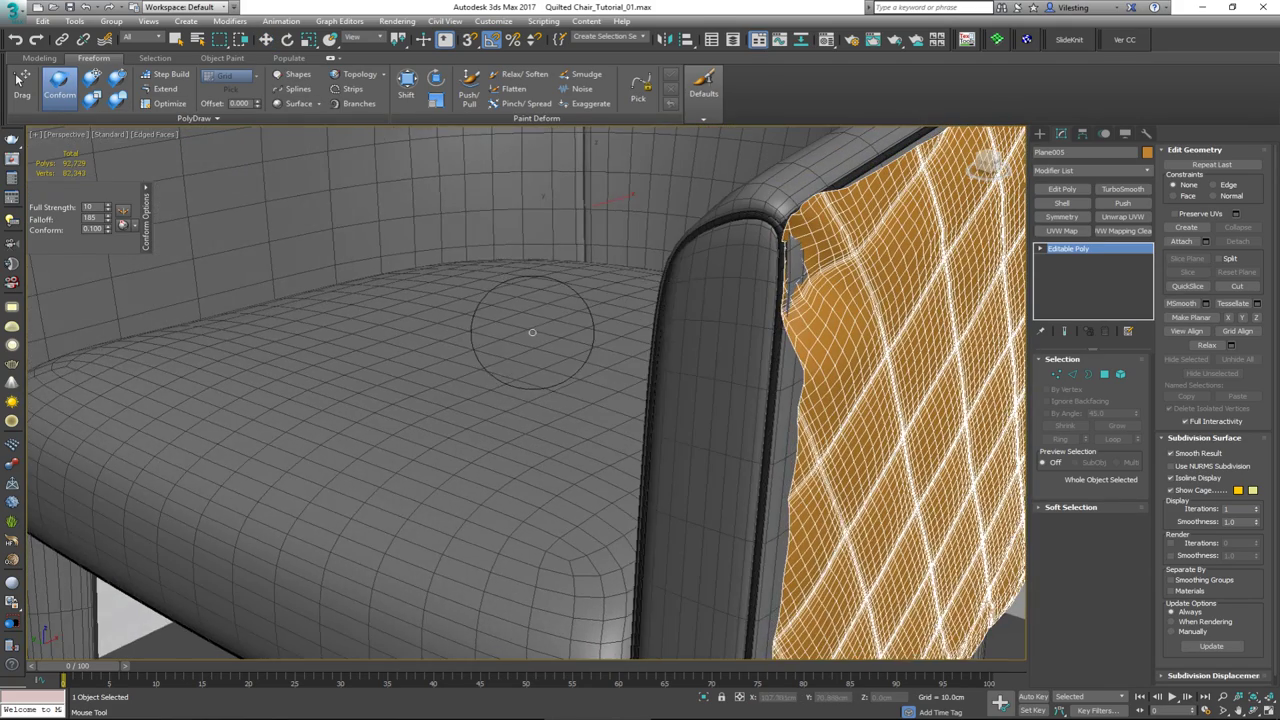
pyautogui.moveTo(597, 343); pyautogui.dragTo(558, 350, button='middle')
pyautogui.moveTo(703, 297); pyautogui.dragTo(699, 293)
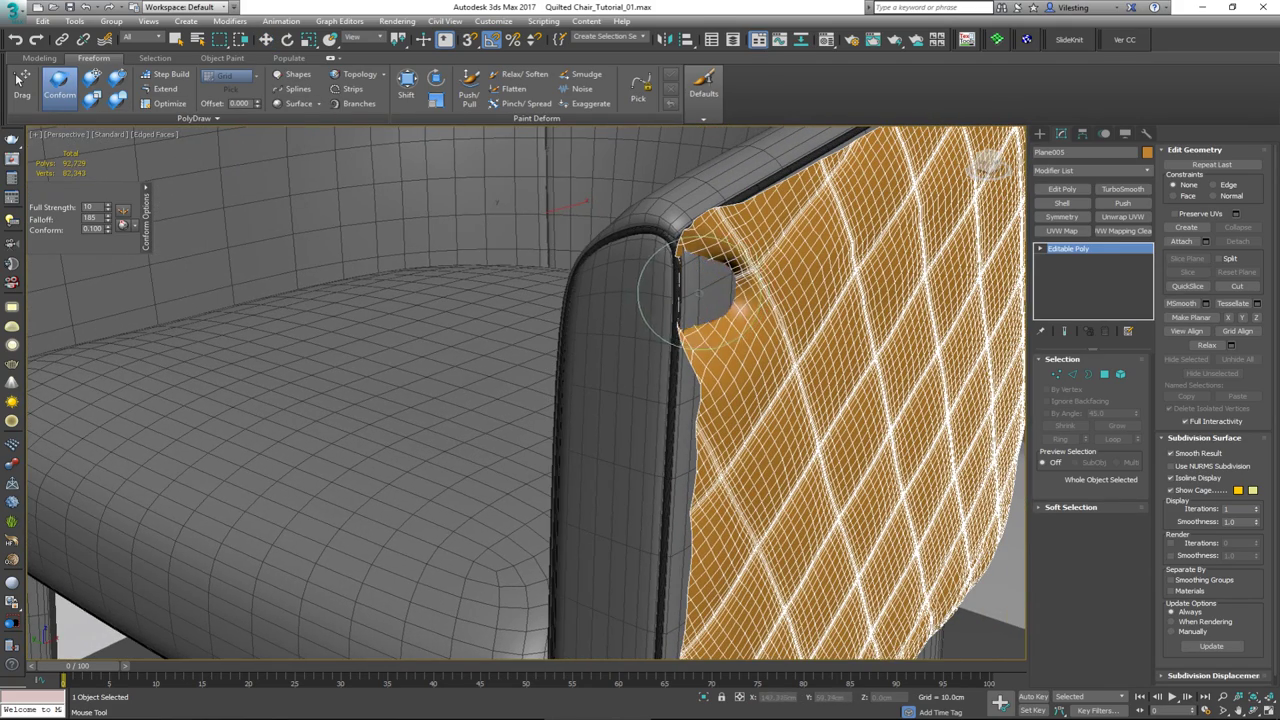
pyautogui.hotkey('ctrl', 'z')
pyautogui.keyDown('alt'); pyautogui.moveTo(699, 293); pyautogui.dragTo(679, 216, button='middle'); pyautogui.keyUp('alt')
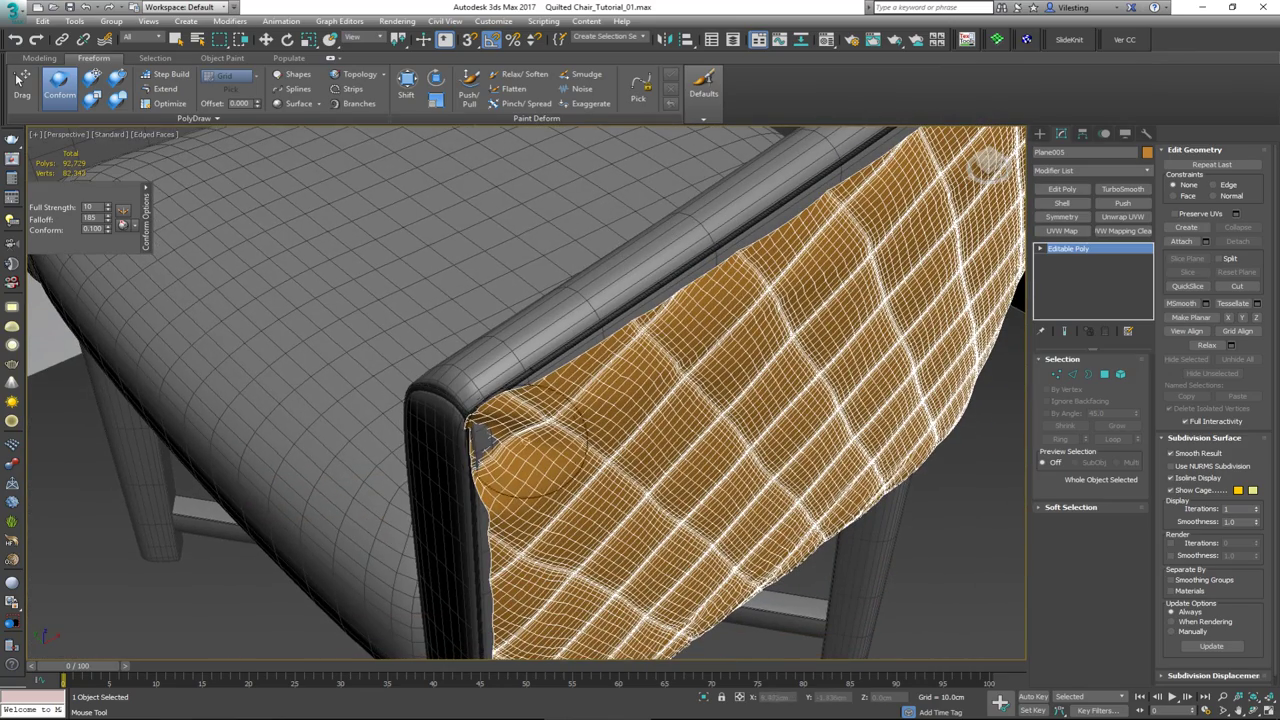
pyautogui.moveTo(530, 440); pyautogui.dragTo(487, 445)
pyautogui.hotkey('ctrl', 'z')
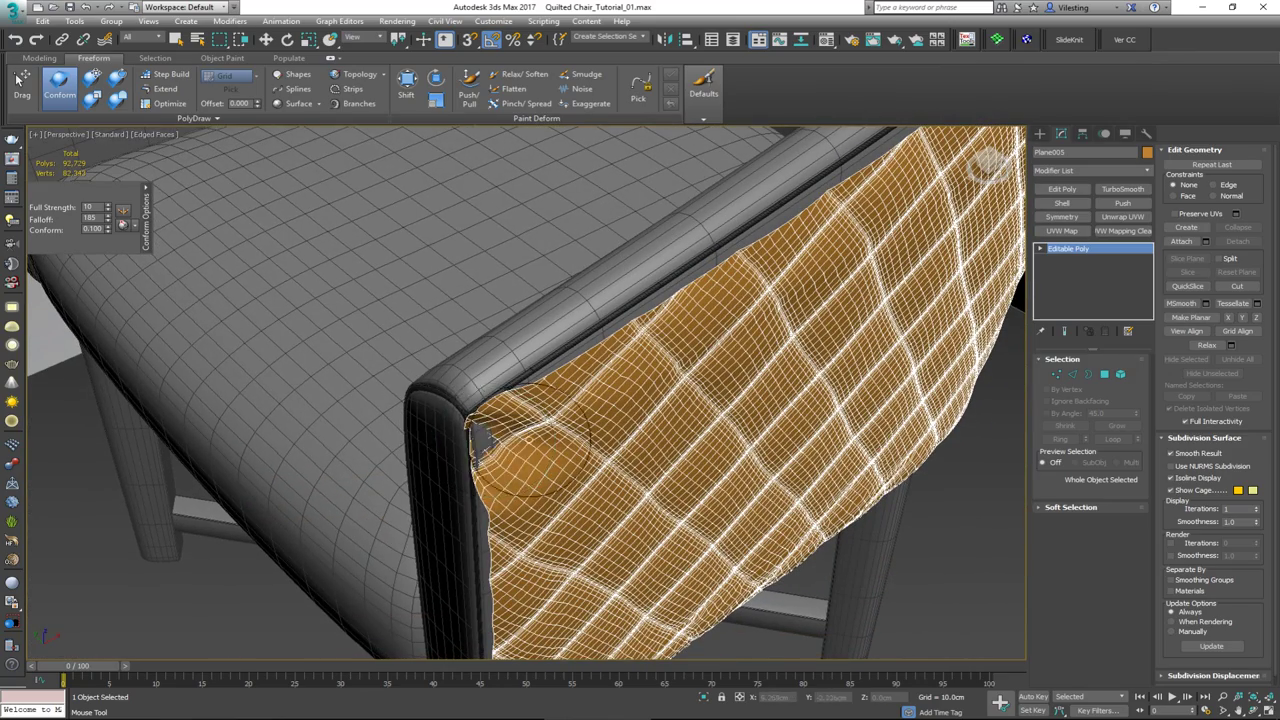
pyautogui.moveTo(540, 450)
pyautogui.keyDown('alt'); pyautogui.mouseDown(button='middle')
pyautogui.moveTo(571, 420)
pyautogui.moveTo(471, 391)
pyautogui.moveTo(574, 331)
pyautogui.mouseUp(button='middle'); pyautogui.keyUp('alt')
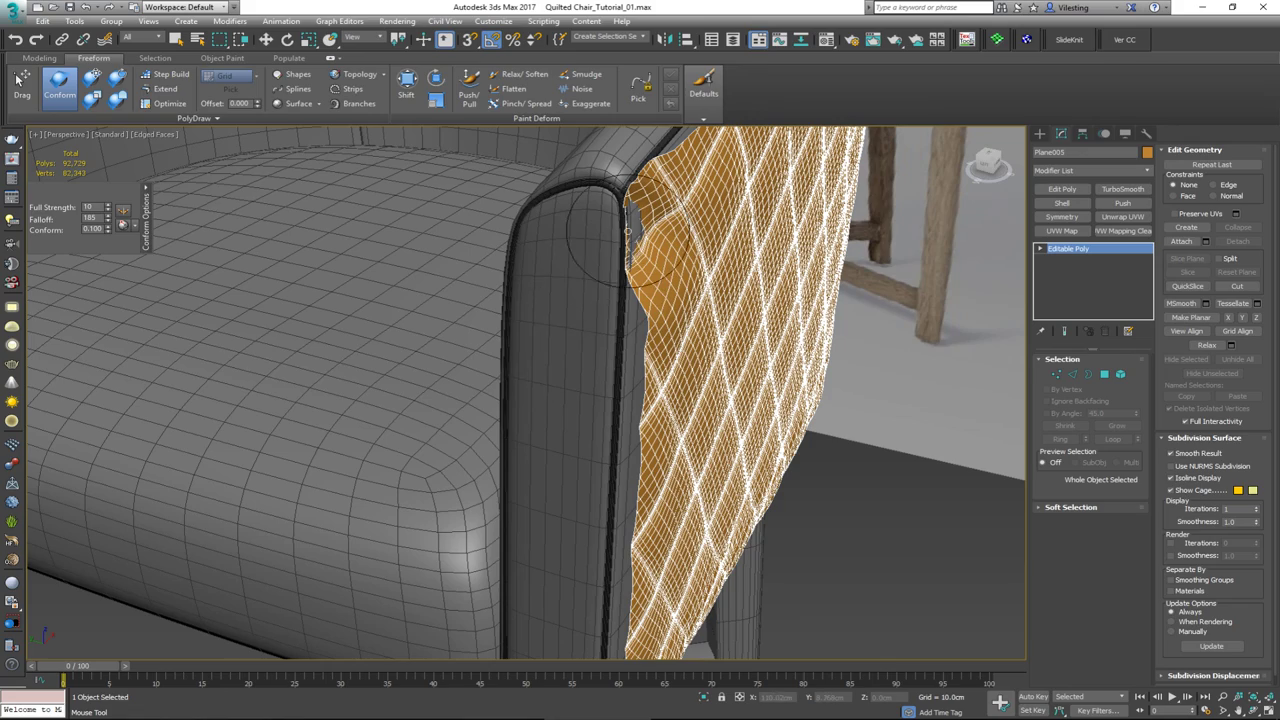
pyautogui.moveTo(605, 235)
pyautogui.mouseDown()
pyautogui.moveTo(595, 255)
pyautogui.moveTo(619, 252)
pyautogui.mouseUp()
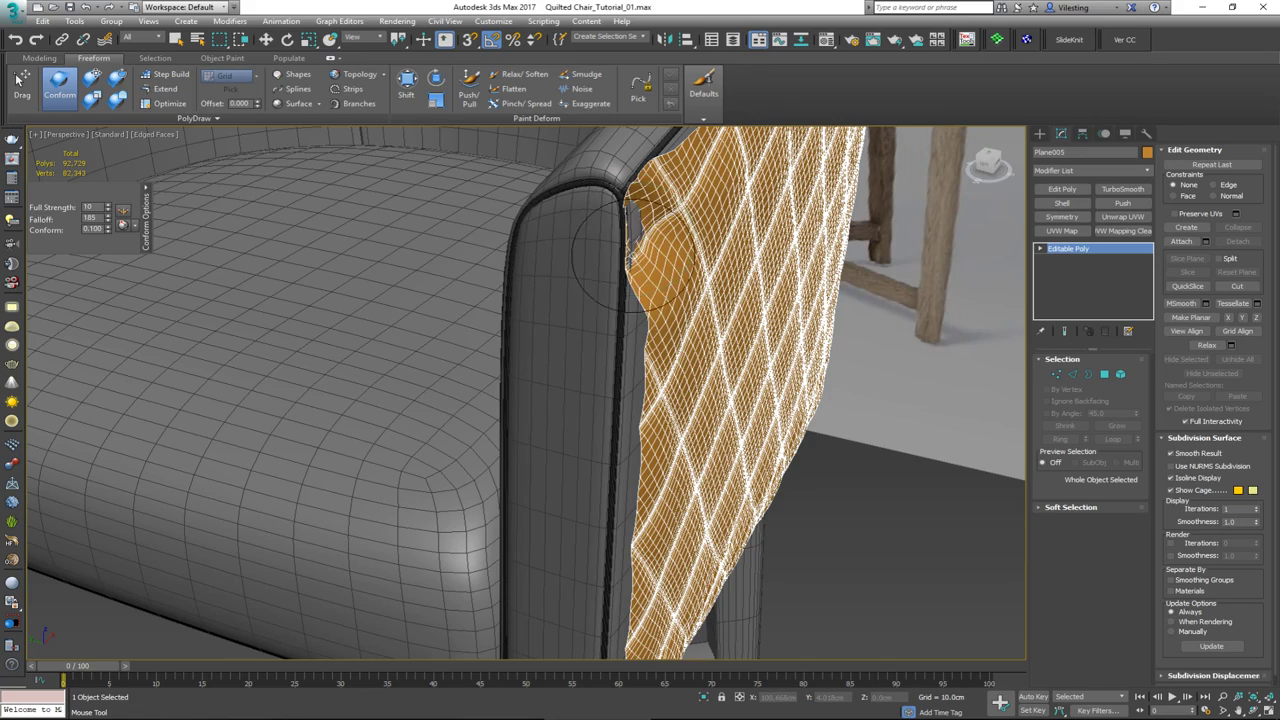
pyautogui.keyDown('alt'); pyautogui.moveTo(612, 256); pyautogui.dragTo(618, 325, button='middle'); pyautogui.keyUp('alt')
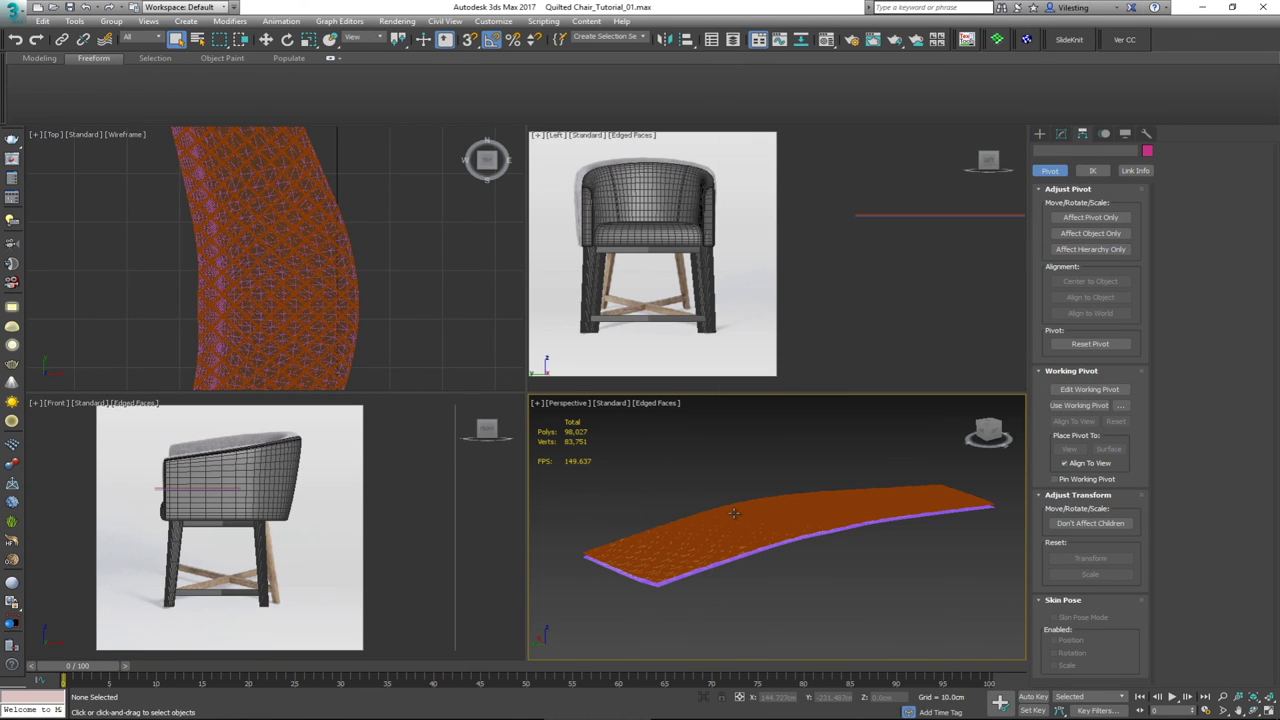
# - Select the flat quilted piece and examine how it lies over the base piece in the Perspective and Left views
pyautogui.hotkey('alt', 'w')
pyautogui.keyDown('alt'); pyautogui.moveTo(623, 443); pyautogui.dragTo(706, 304, button='middle'); pyautogui.keyUp('alt')
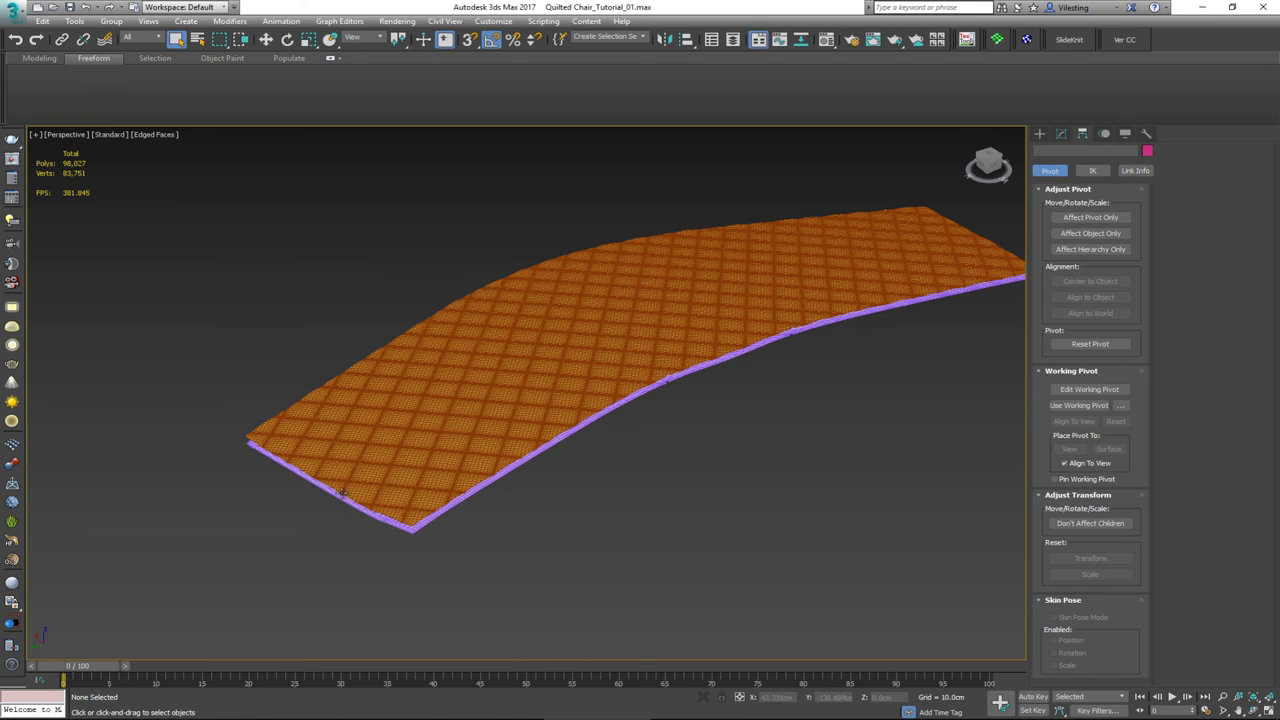
pyautogui.click(639, 327)
pyautogui.moveTo(640, 357)
pyautogui.keyDown('alt'); pyautogui.mouseDown(button='middle')
pyautogui.moveTo(641, 378)
pyautogui.moveTo(640, 365)
pyautogui.mouseUp(button='middle'); pyautogui.keyUp('alt')
pyautogui.hotkey('alt', 'w')
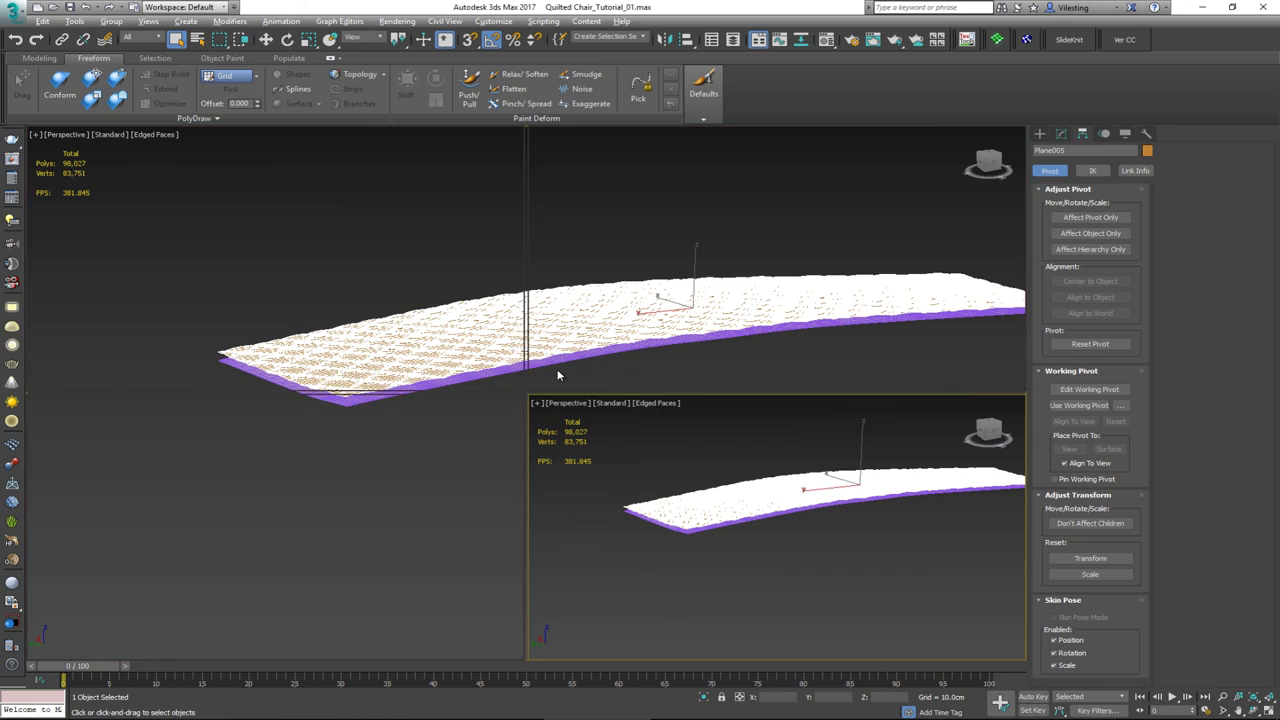
pyautogui.moveTo(774, 290); pyautogui.dragTo(737, 280, button='middle')
pyautogui.hotkey('alt', 'w')
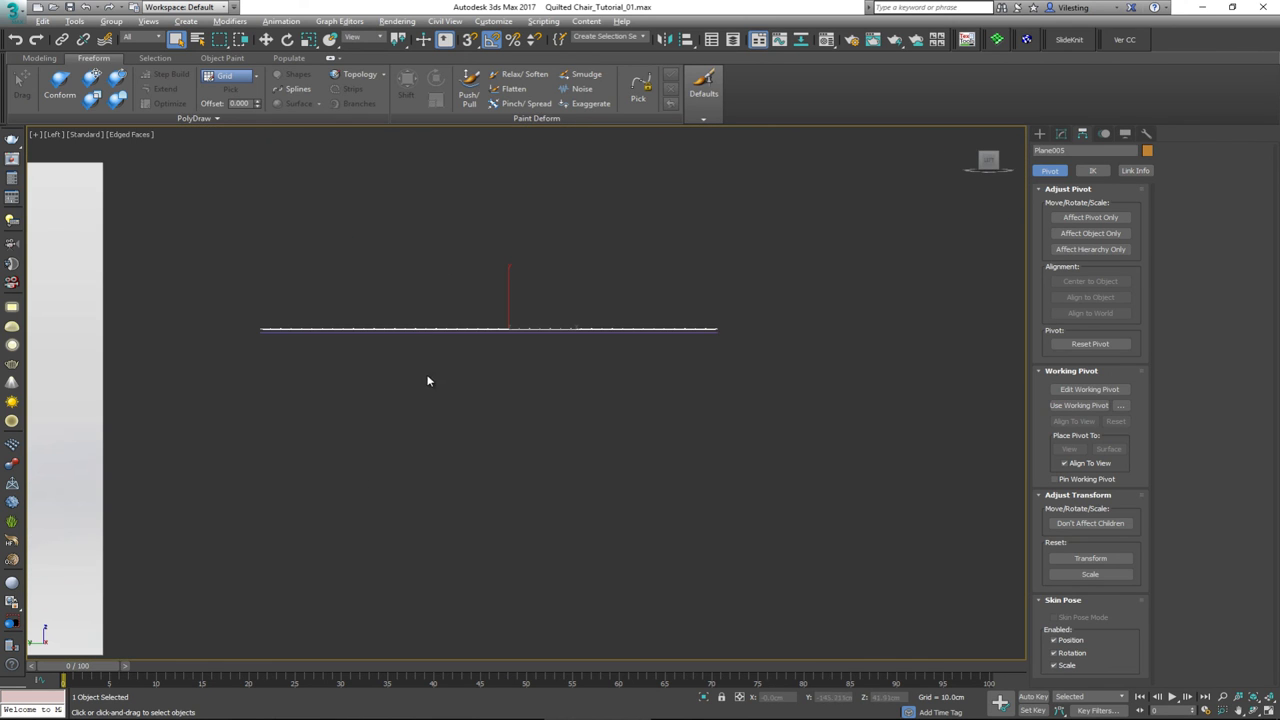
pyautogui.hotkey('alt', 'w')
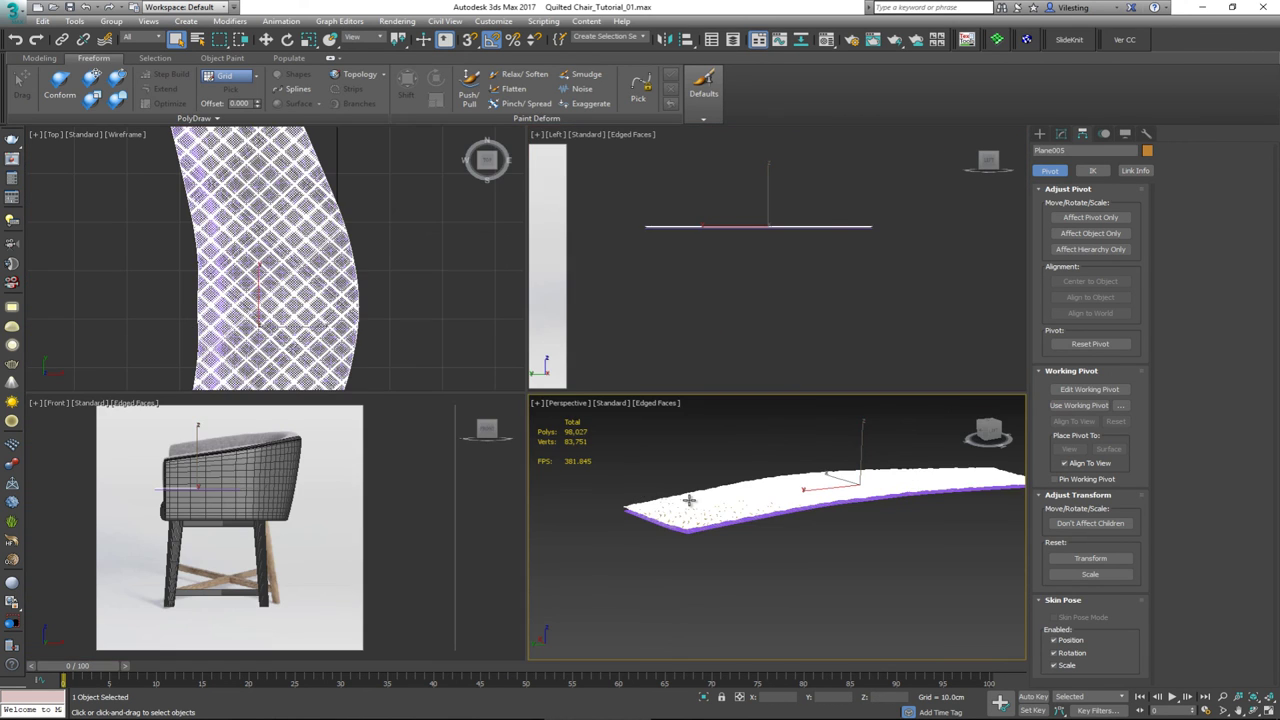
# - Lower the flat quilted piece onto the top surface of the base piece in the Left view
pyautogui.hotkey('alt', 'w')
pyautogui.scroll(4, 448, 500)
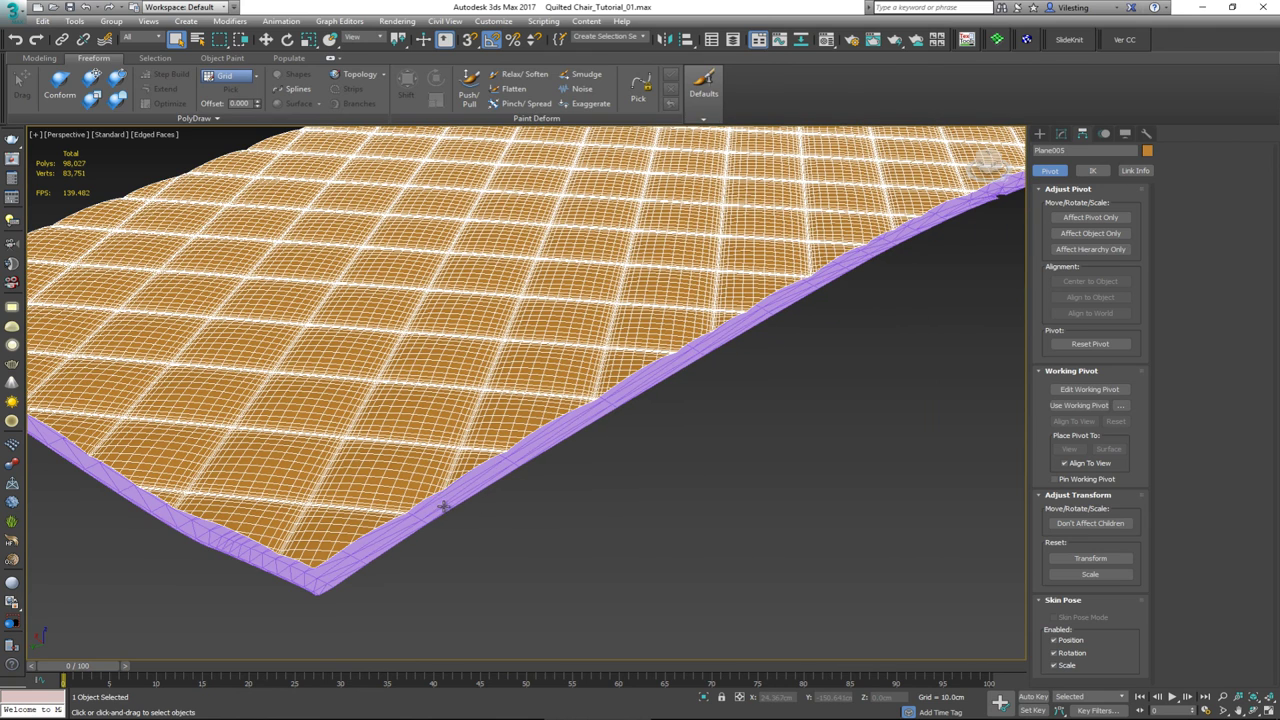
pyautogui.hotkey('alt', 'w')
pyautogui.hotkey('alt', 'w')
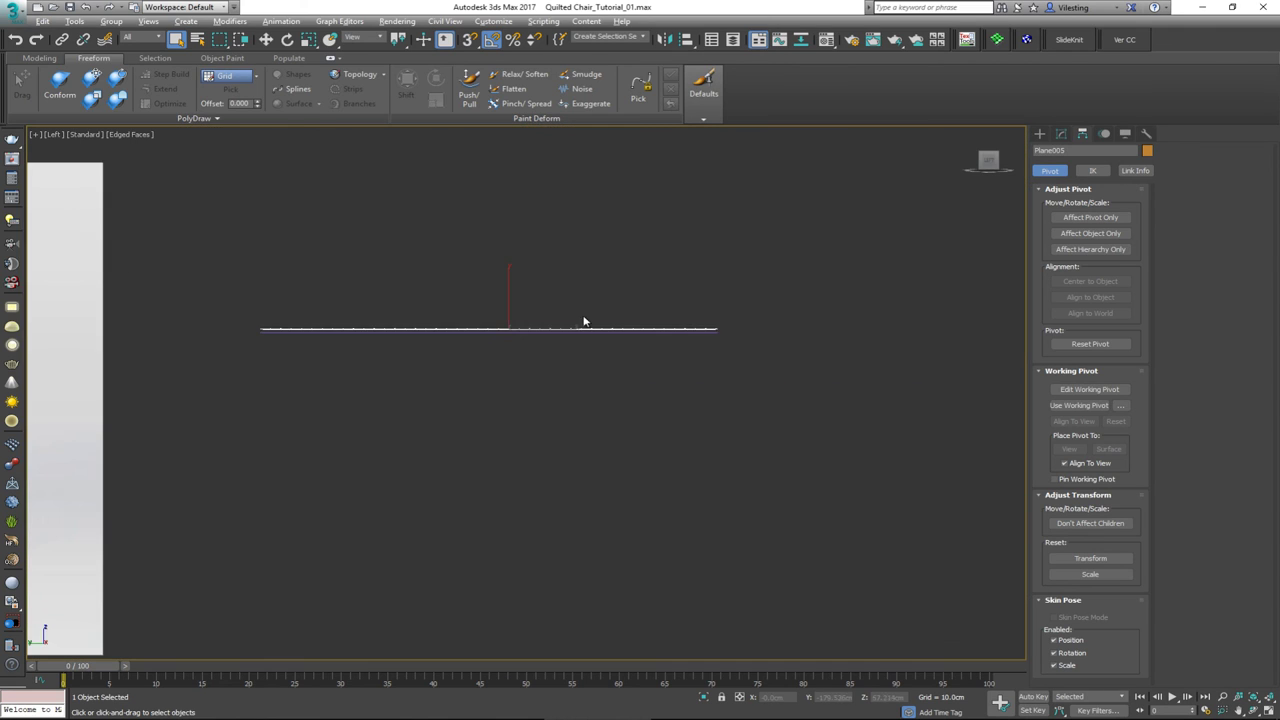
pyautogui.scroll(3, 586, 320)
pyautogui.scroll(2, 539, 361)
pyautogui.press('w')
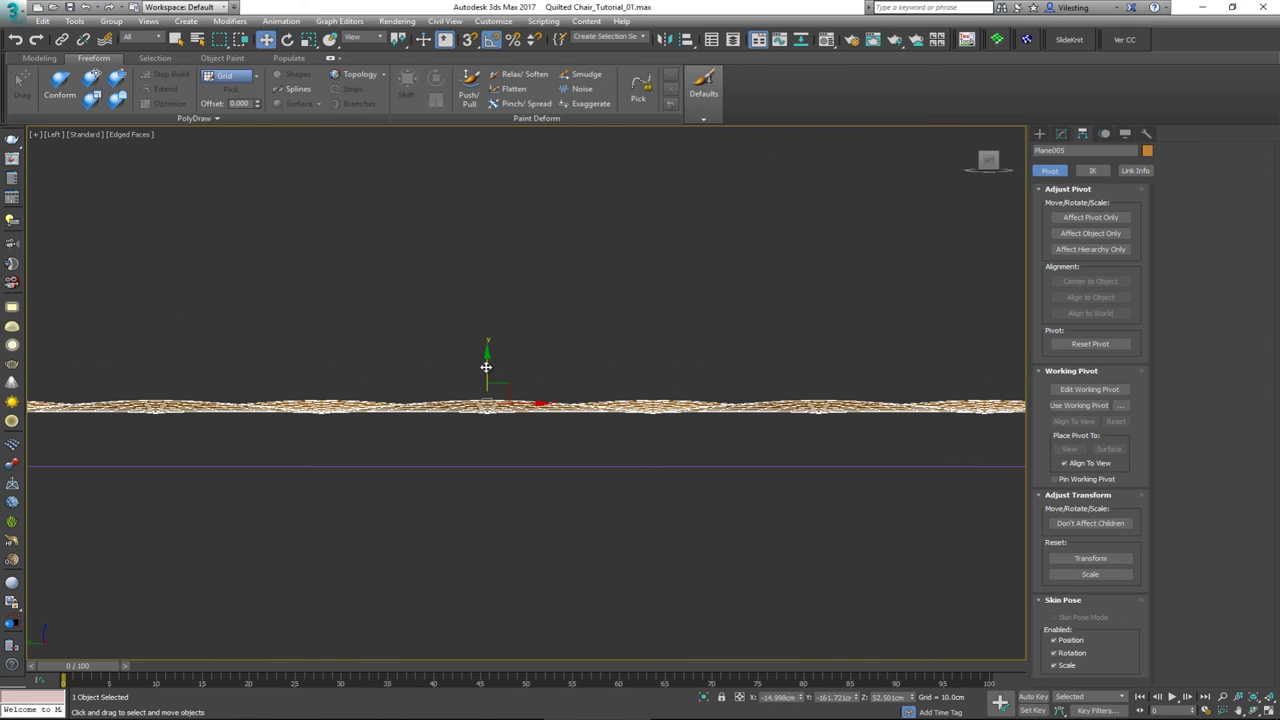
pyautogui.moveTo(481, 366); pyautogui.dragTo(478, 425)
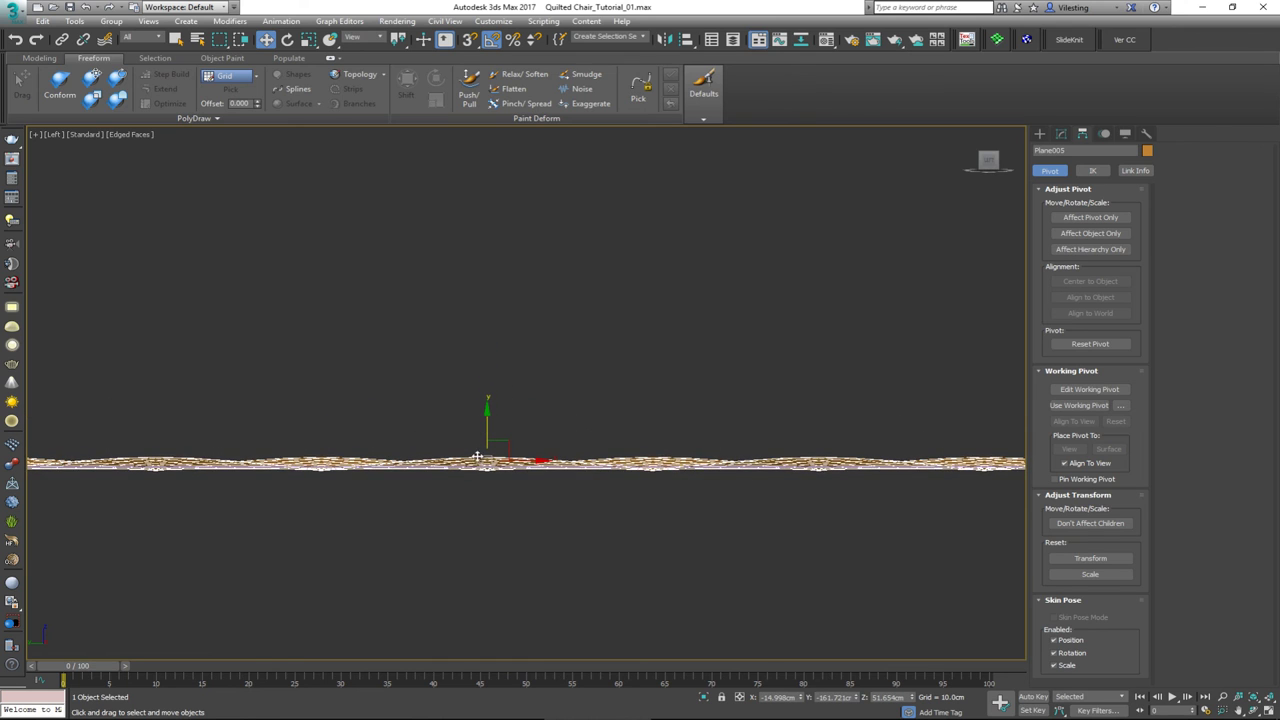
# - Fine-tune the flat quilt's height to about Z 51.62 cm and check in Perspective how it sinks into the base piece
pyautogui.scroll(6, 477, 466)
pyautogui.keyDown('alt'); pyautogui.moveTo(532, 416); pyautogui.dragTo(514, 462, button='middle'); pyautogui.keyUp('alt')
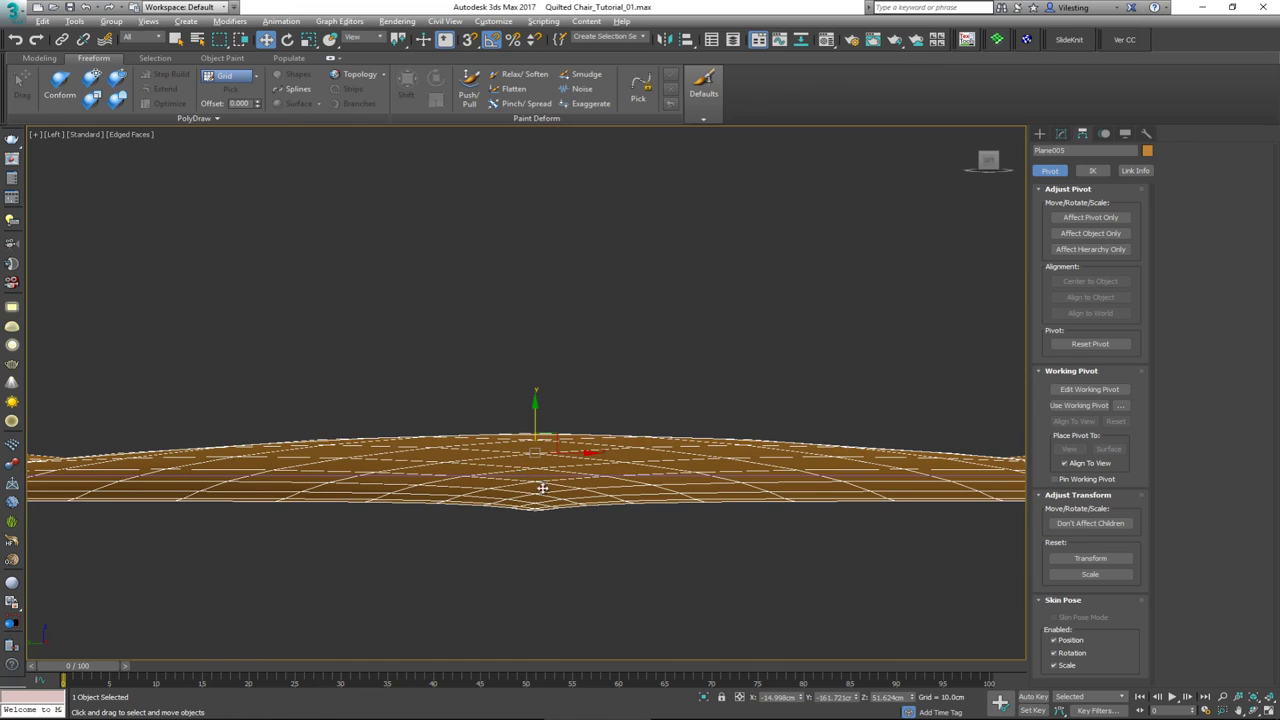
pyautogui.hotkey('alt', 'w')
pyautogui.rightClick(565, 468)
pyautogui.hotkey('alt', 'w')
pyautogui.scroll(4, 611, 411)
pyautogui.scroll(2, 504, 422)
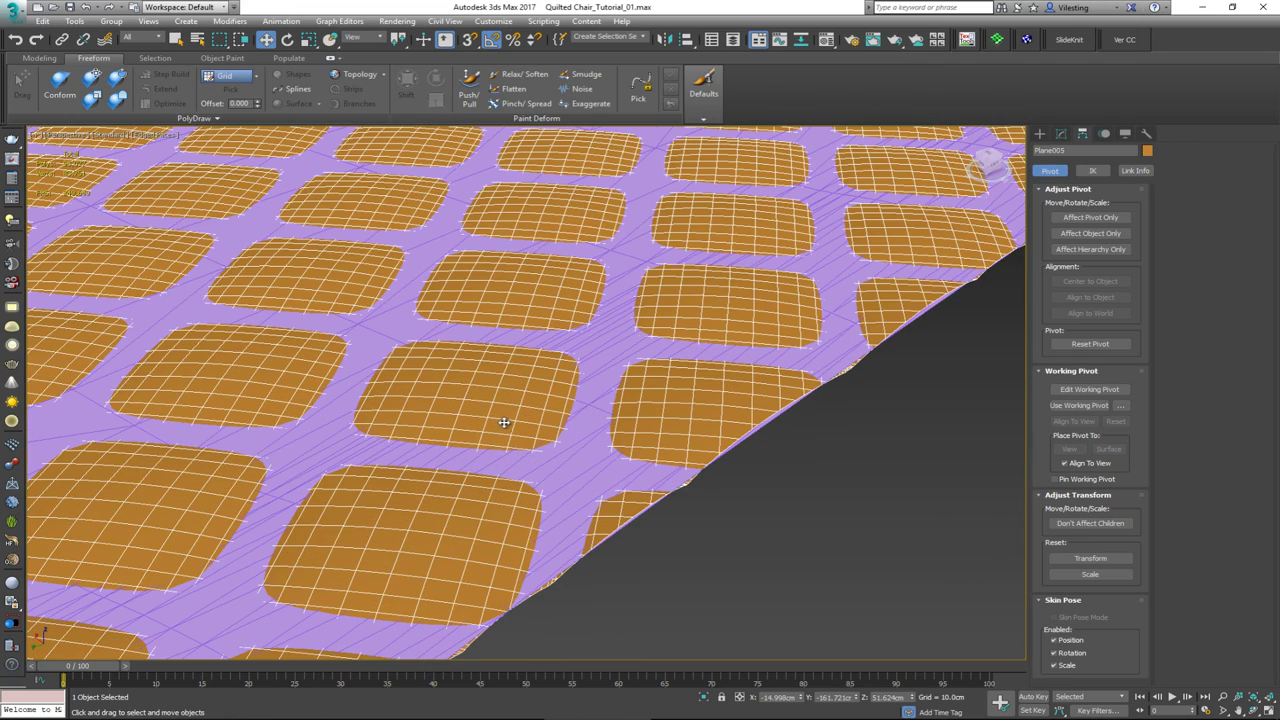
# - Apply a Skin Wrap modifier to the quilted piece with Object001_skFlat_channel1 as its control object
pyautogui.click(1061, 134)
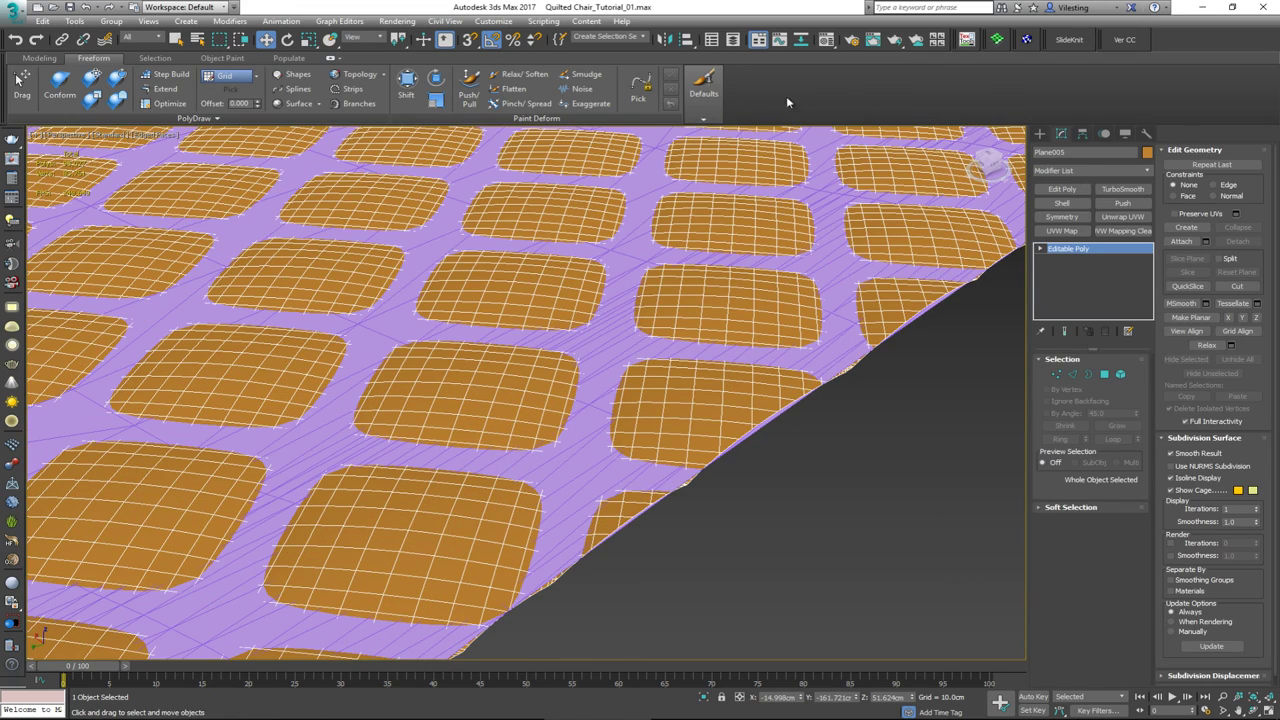
pyautogui.click(331, 57)
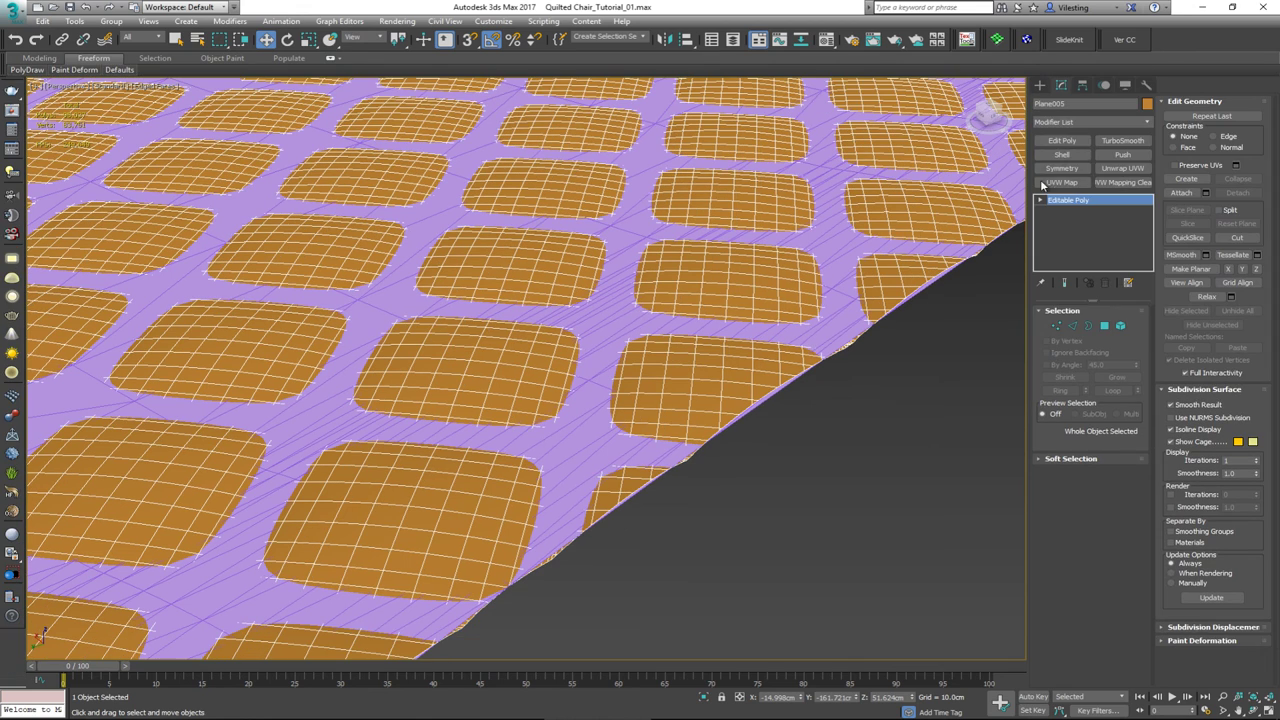
pyautogui.click(1078, 120)
pyautogui.press('s')
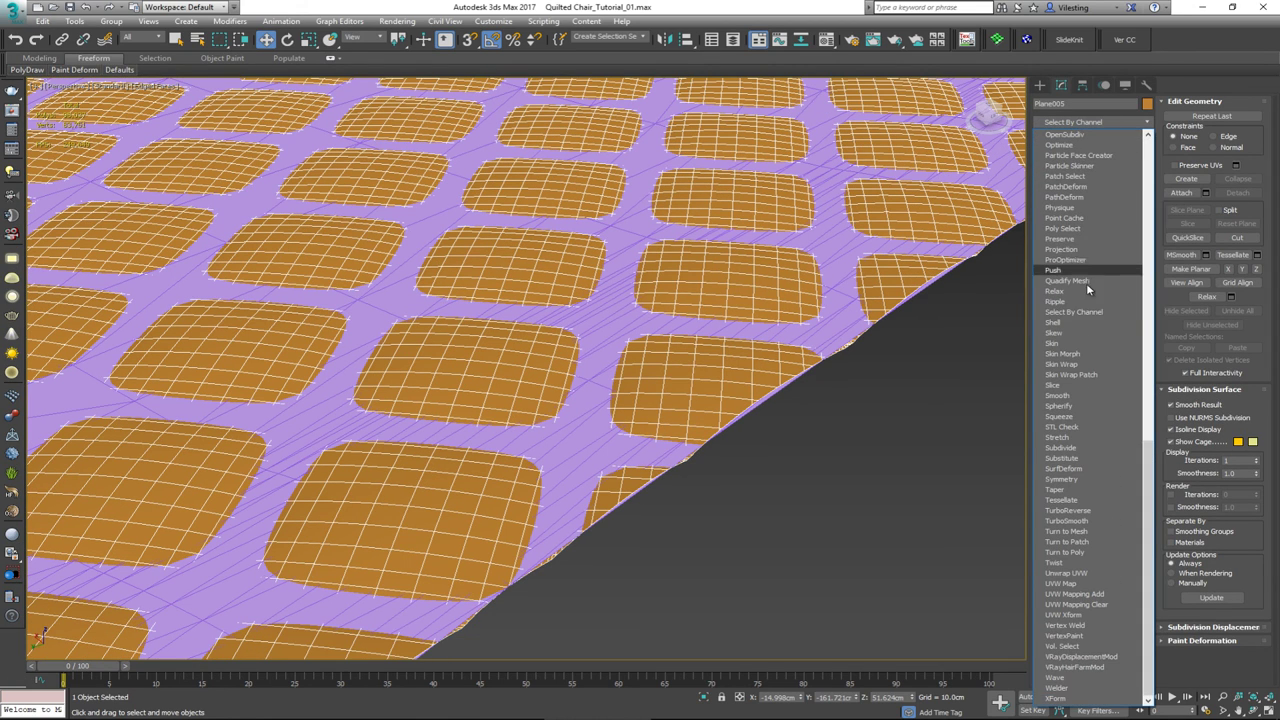
pyautogui.click(1088, 363)
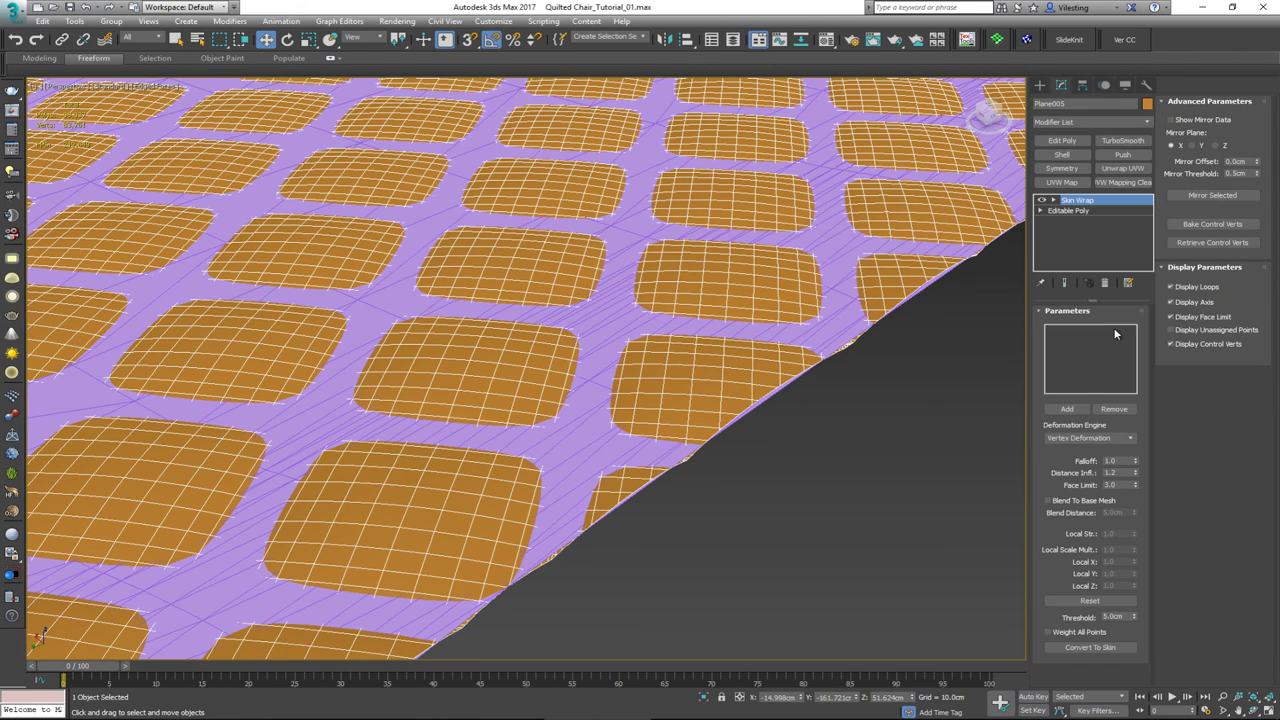
pyautogui.click(1078, 410)
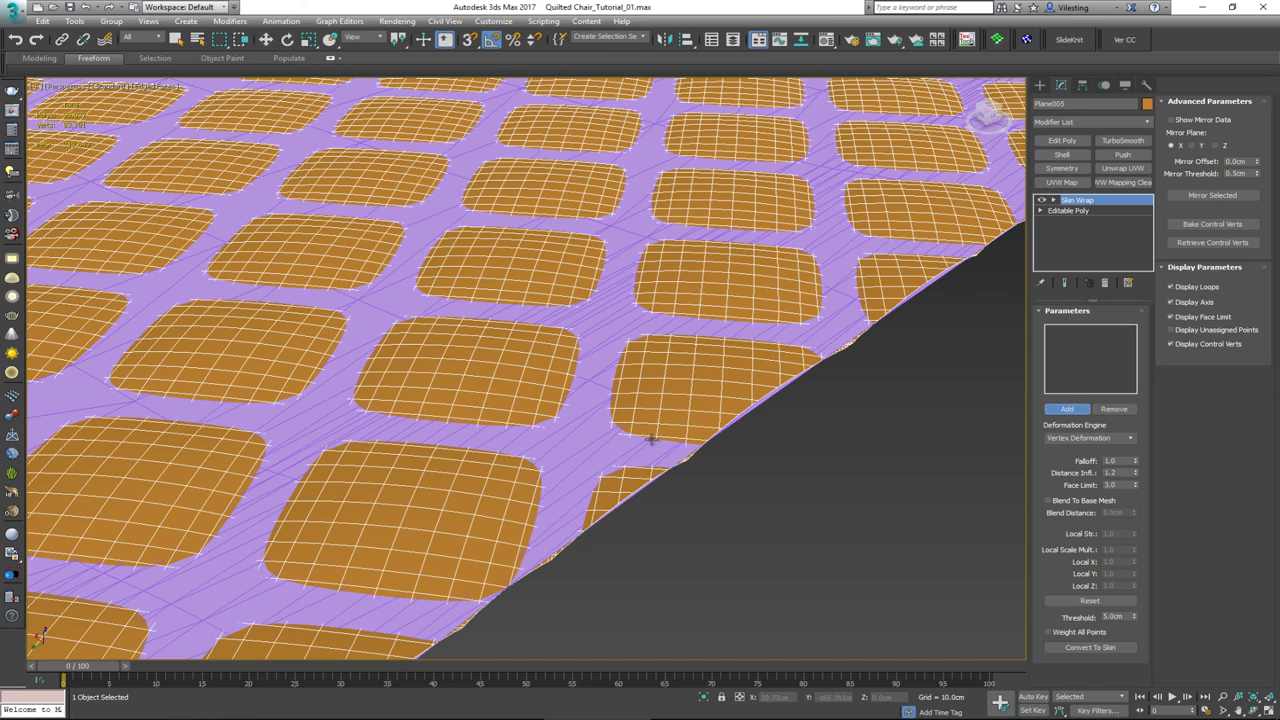
pyautogui.click(581, 452)
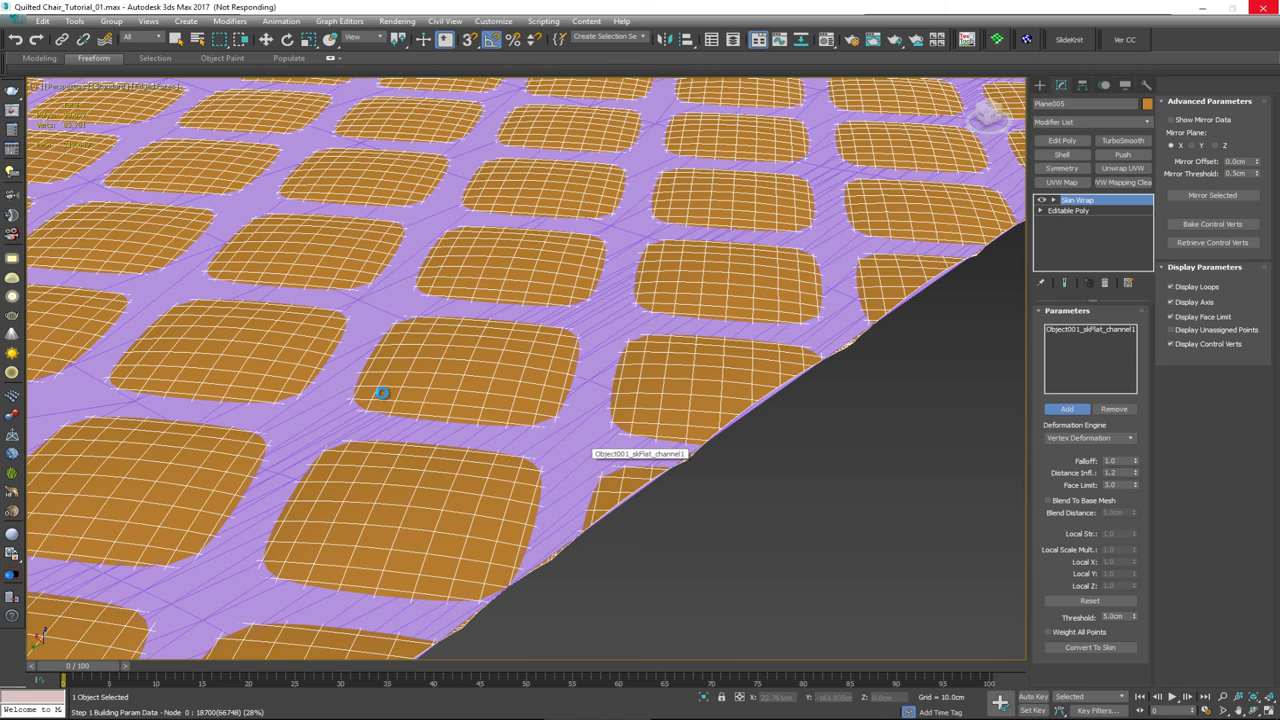
# - Set the base piece's first Morpher channel to 100 to bend it and the wrapped quilt into the chair-back shape
pyautogui.click(566, 474)
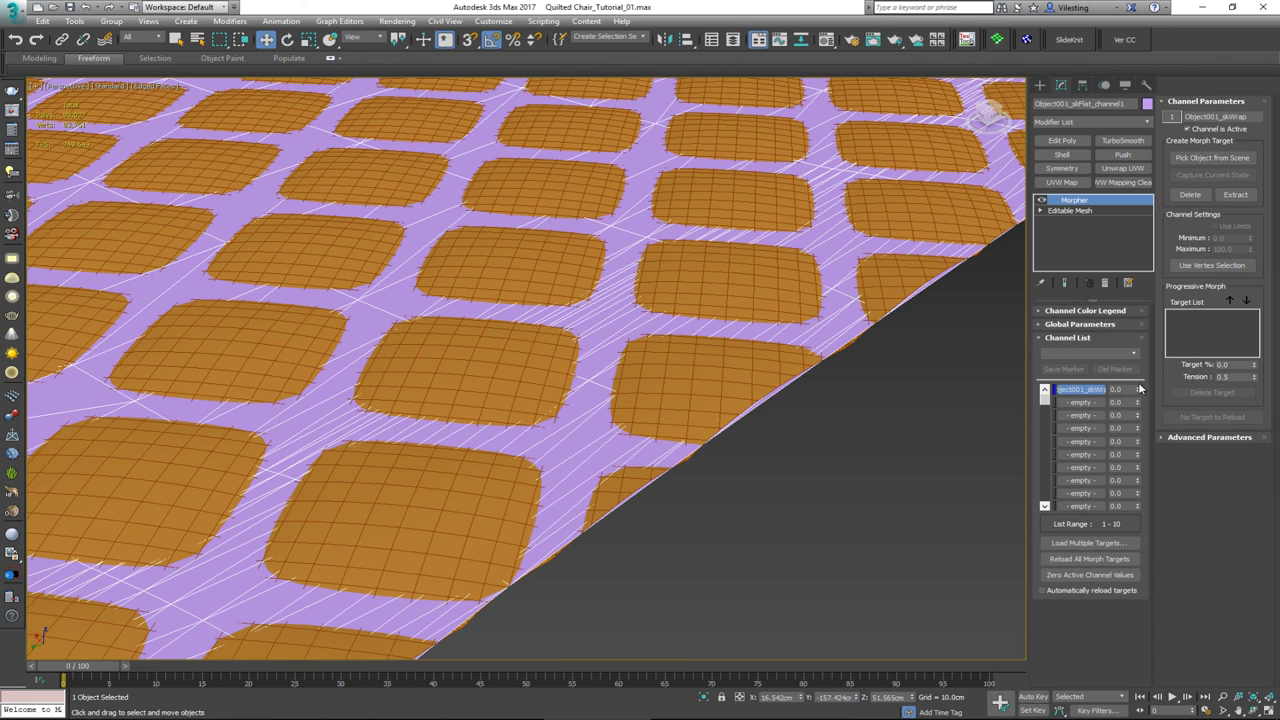
pyautogui.moveTo(1138, 389); pyautogui.dragTo(1139, 206)
pyautogui.press('z')
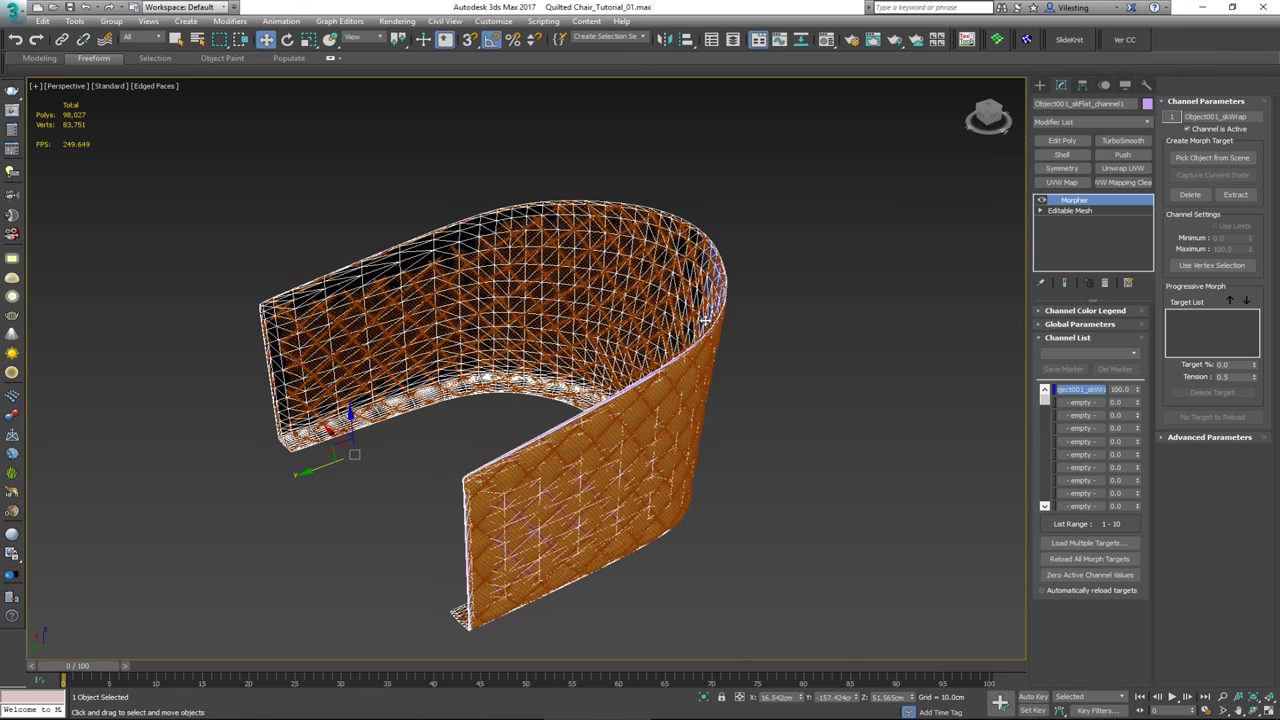
# - Select the curved quilted piece and convert it to an Editable Poly
pyautogui.click(632, 455)
pyautogui.press('z')
pyautogui.rightClick(632, 461)
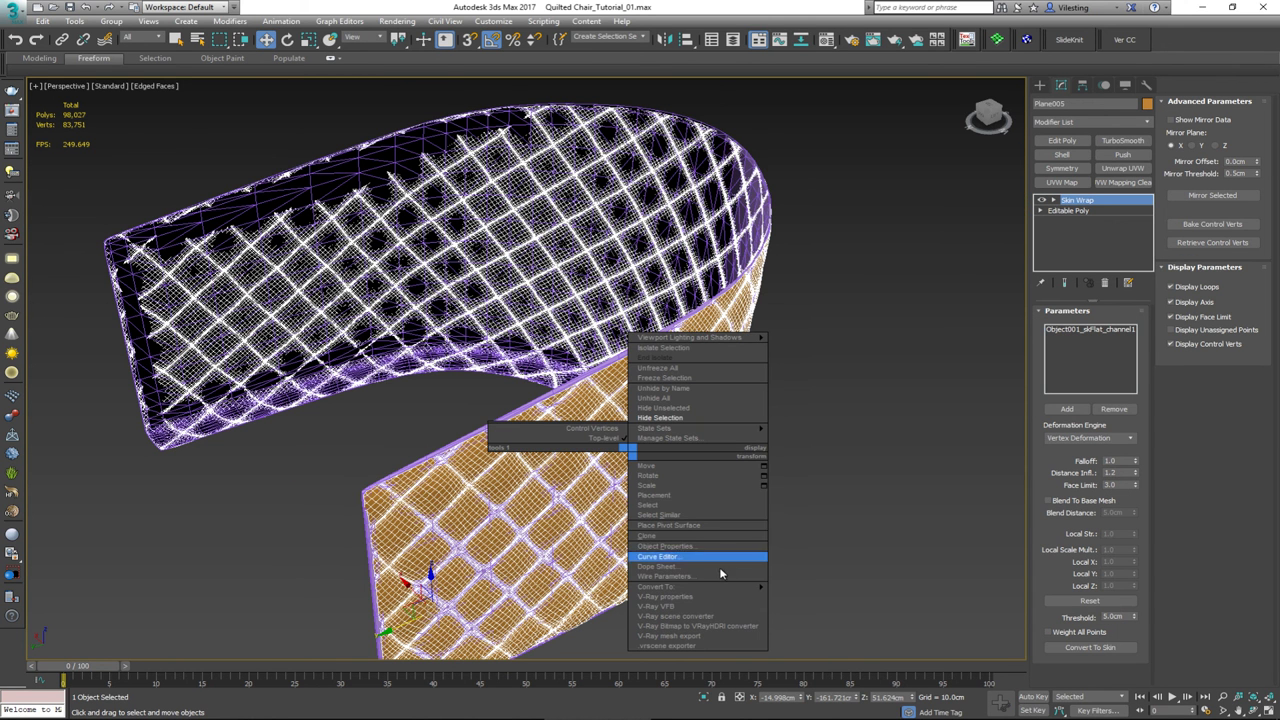
pyautogui.moveTo(730, 586)
pyautogui.click(818, 594)
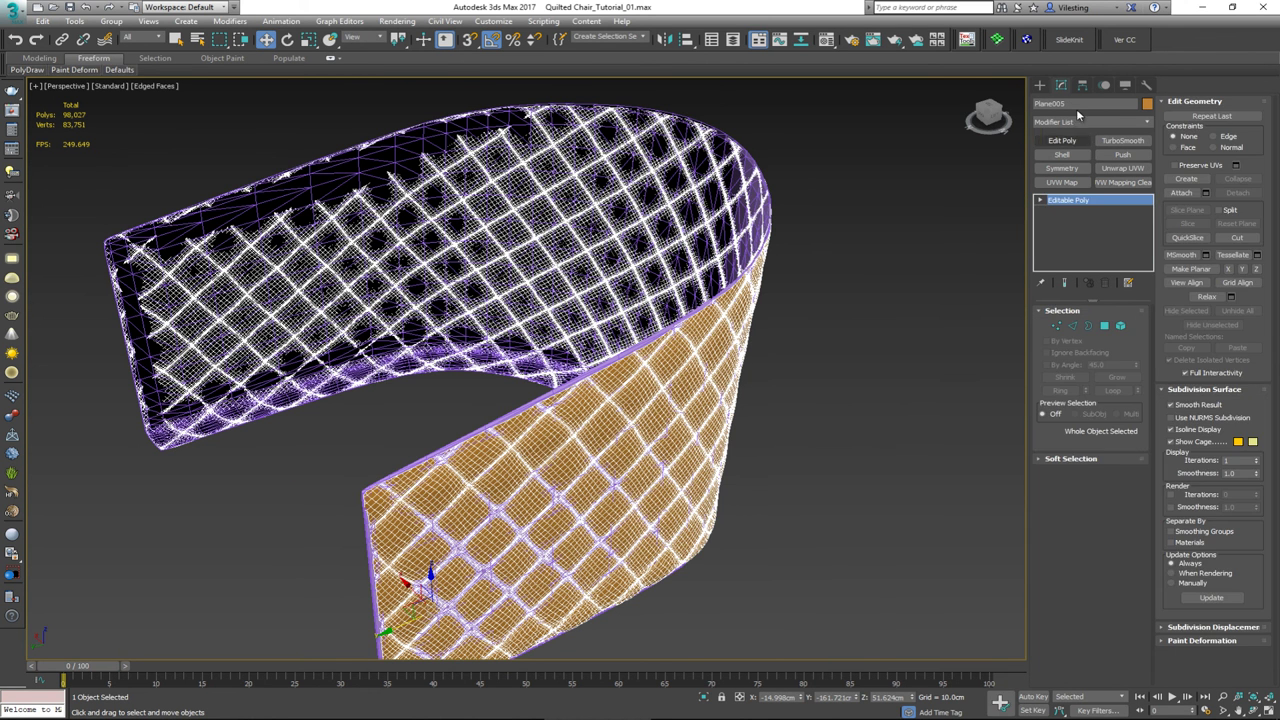
# - Center the quilt's pivot to the object and rotate the quilt 90 degrees about the Z axis
pyautogui.click(1082, 85)
pyautogui.click(1091, 169)
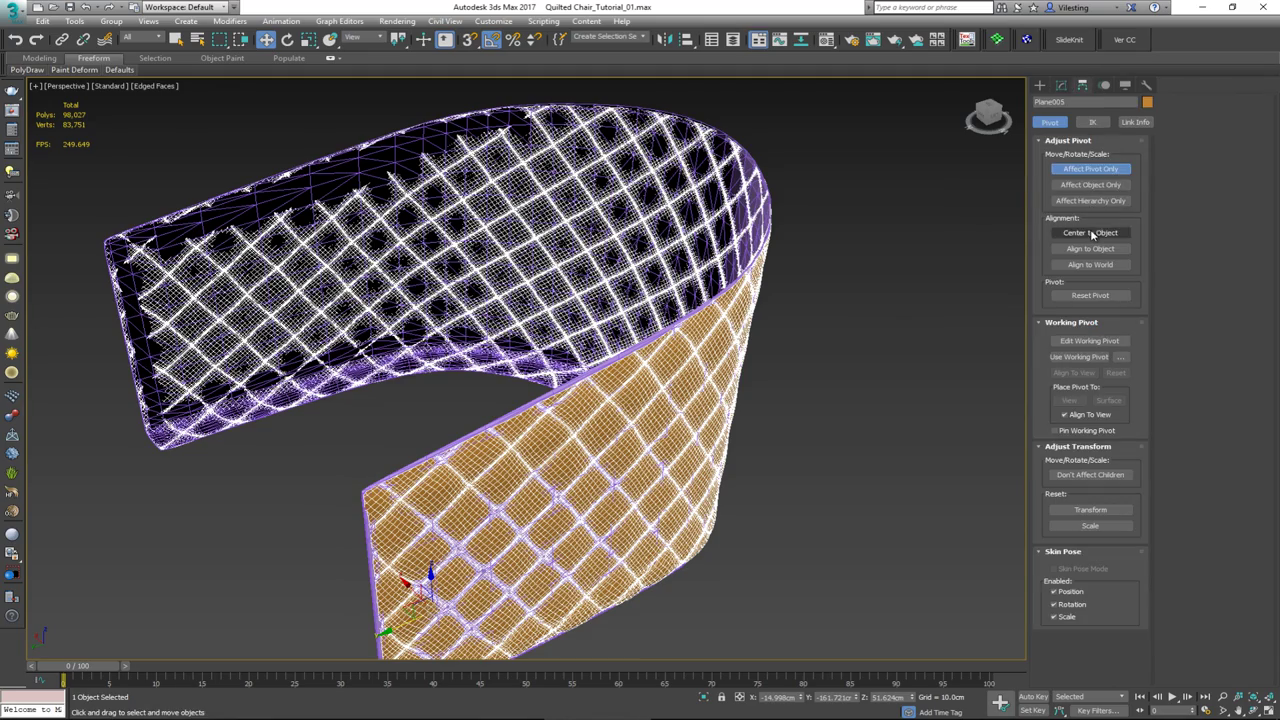
pyautogui.click(1090, 232)
pyautogui.click(1091, 169)
pyautogui.press('e')
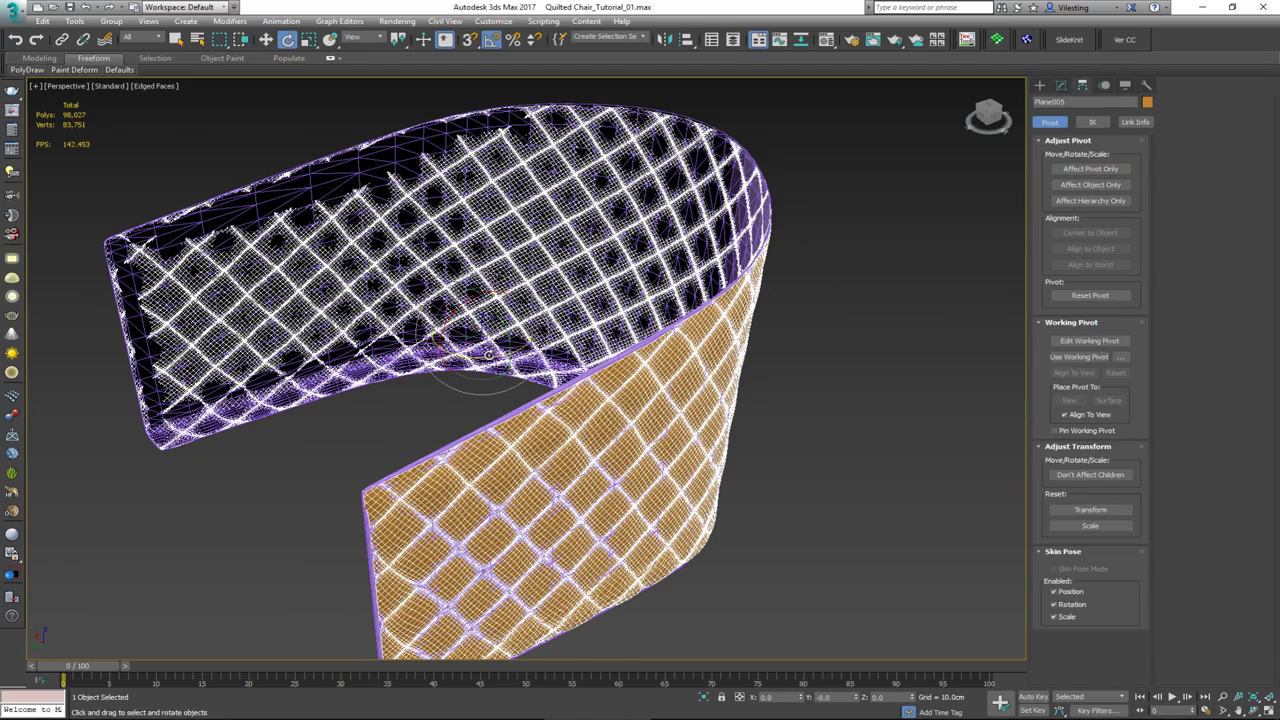
pyautogui.moveTo(492, 355); pyautogui.dragTo(525, 356)
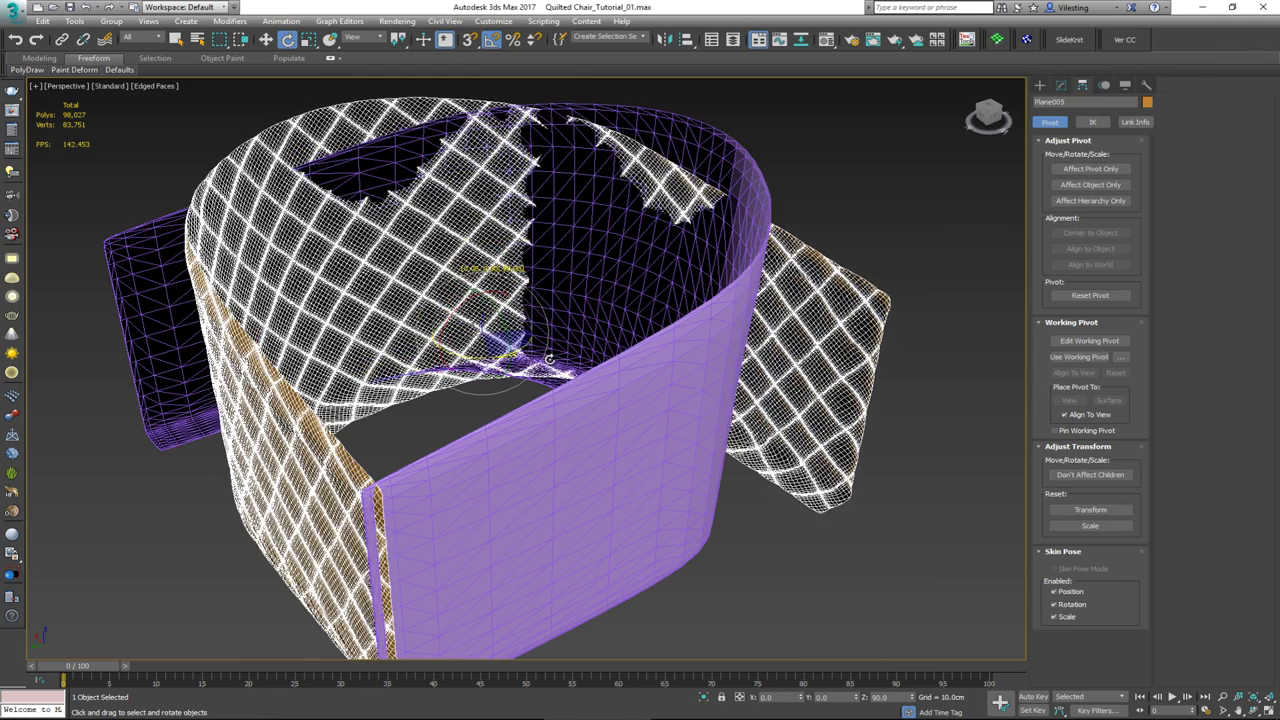
# - Move the quilt beside the chair and align it center to center with the chair's outer back panel on X, Y and Z
pyautogui.hotkey('shift', 'z')
pyautogui.press('w')
pyautogui.moveTo(587, 267); pyautogui.dragTo(397, 349)
pyautogui.keyDown('alt'); pyautogui.moveTo(397, 349); pyautogui.dragTo(331, 354, button='middle'); pyautogui.keyUp('alt')
pyautogui.click(310, 354)
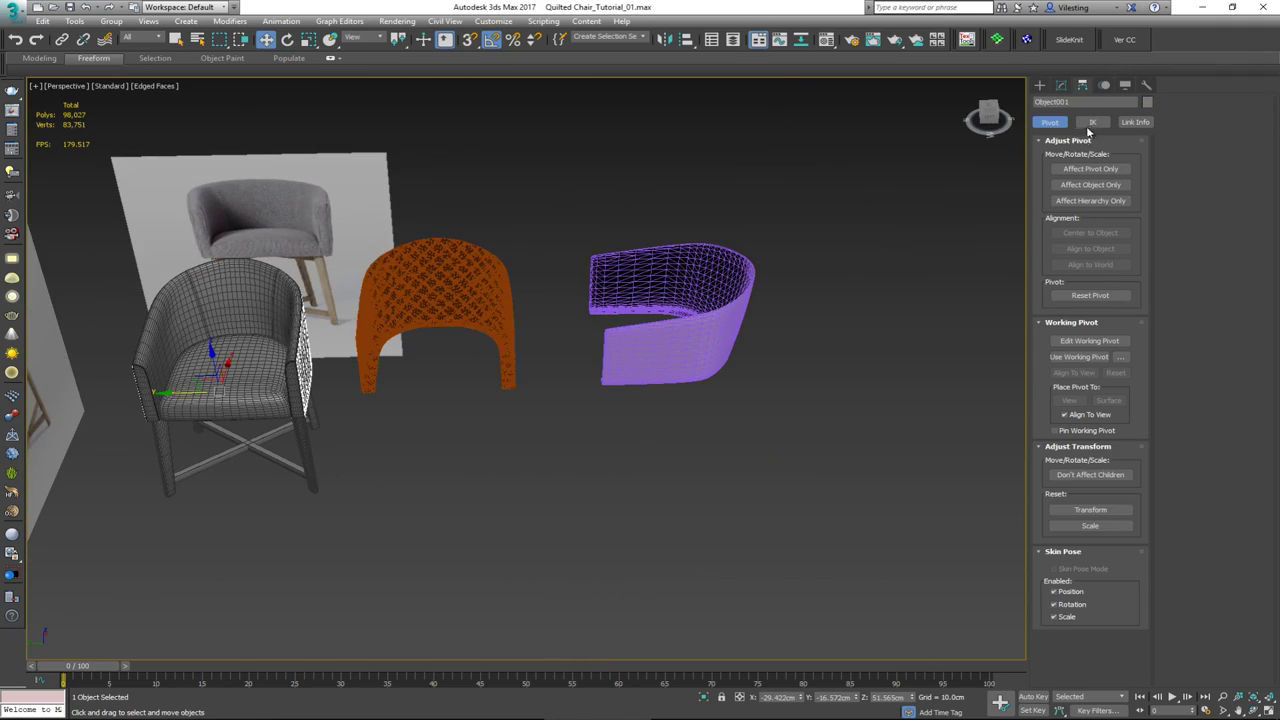
pyautogui.click(495, 323)
pyautogui.keyDown('alt'); pyautogui.moveTo(347, 375); pyautogui.dragTo(331, 376, button='middle'); pyautogui.keyUp('alt')
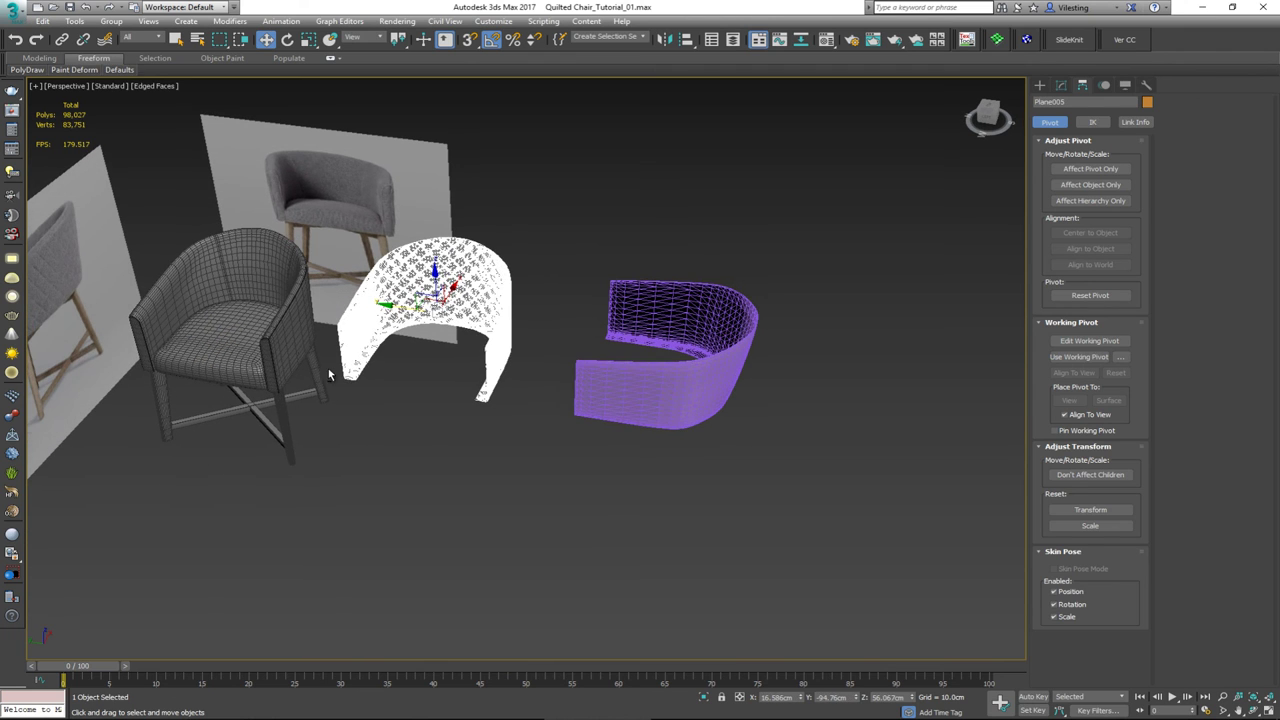
pyautogui.hotkey('alt', 'a')
pyautogui.click(296, 348)
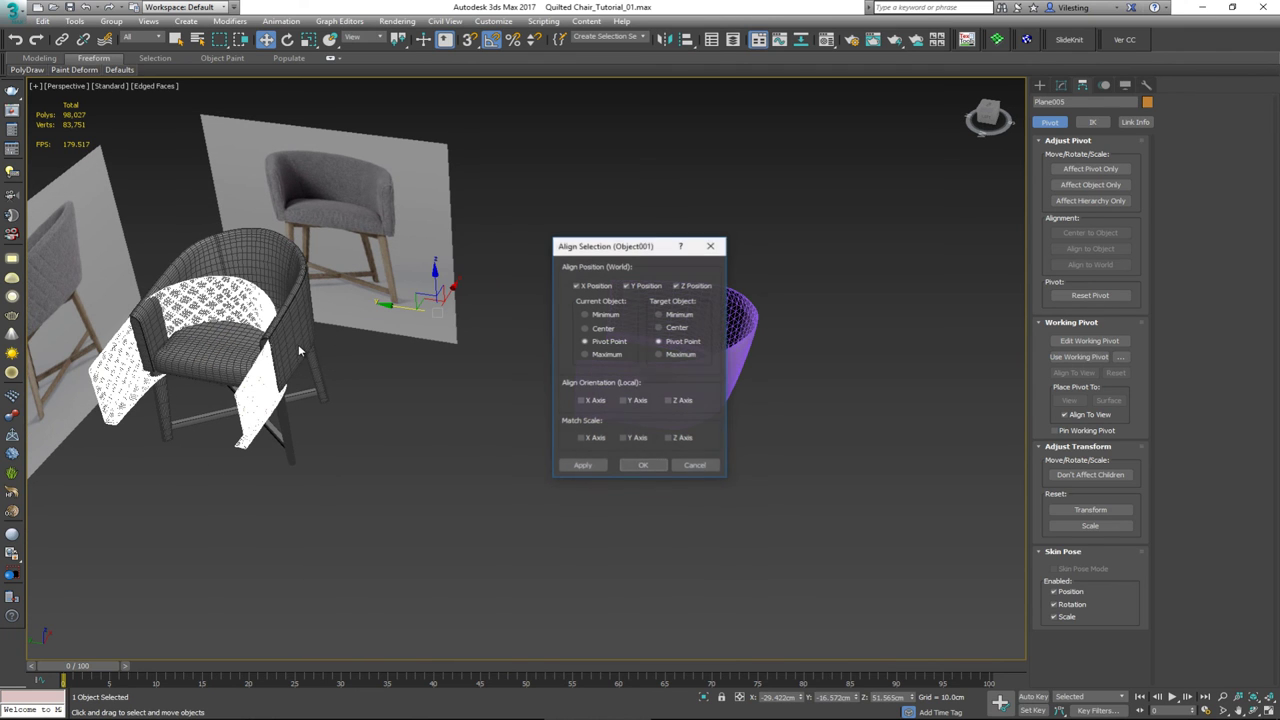
pyautogui.click(659, 328)
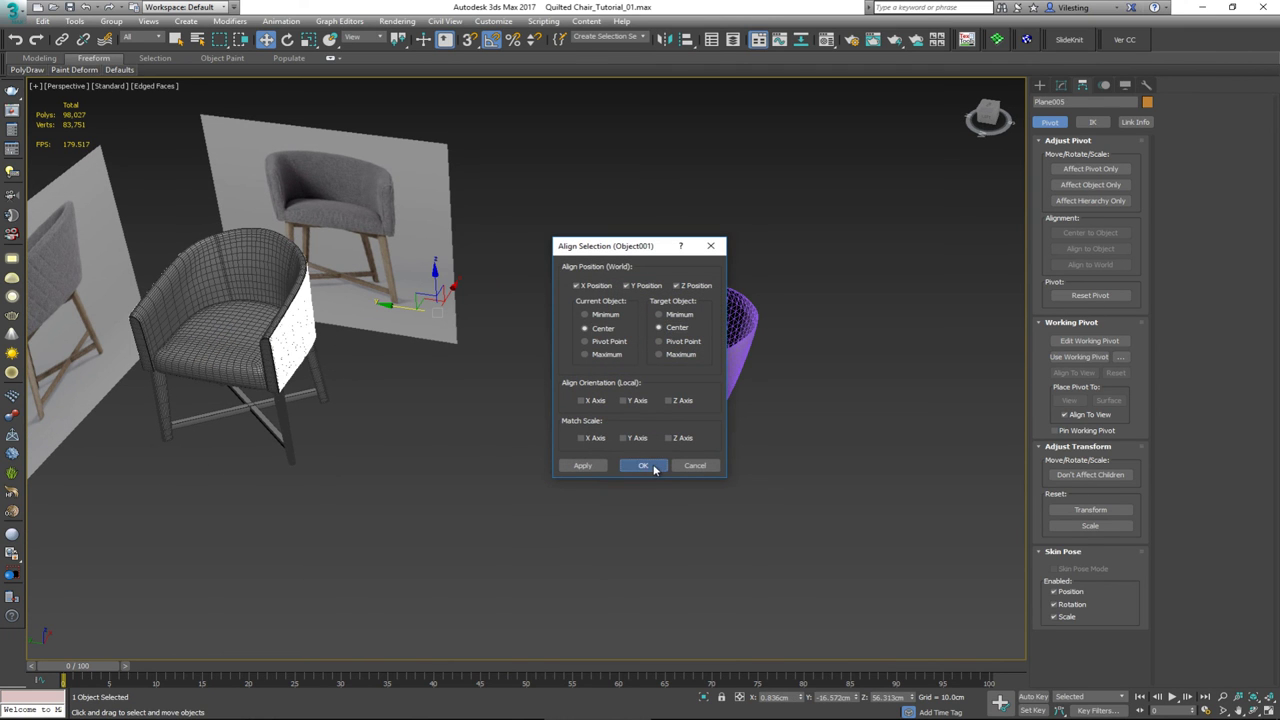
pyautogui.click(643, 465)
# - Select the plain outer back panel showing through the quilt and hide it
pyautogui.scroll(8, 597, 373)
pyautogui.keyDown('alt'); pyautogui.moveTo(594, 371); pyautogui.dragTo(598, 226, button='middle'); pyautogui.keyUp('alt')
pyautogui.click(304, 313)
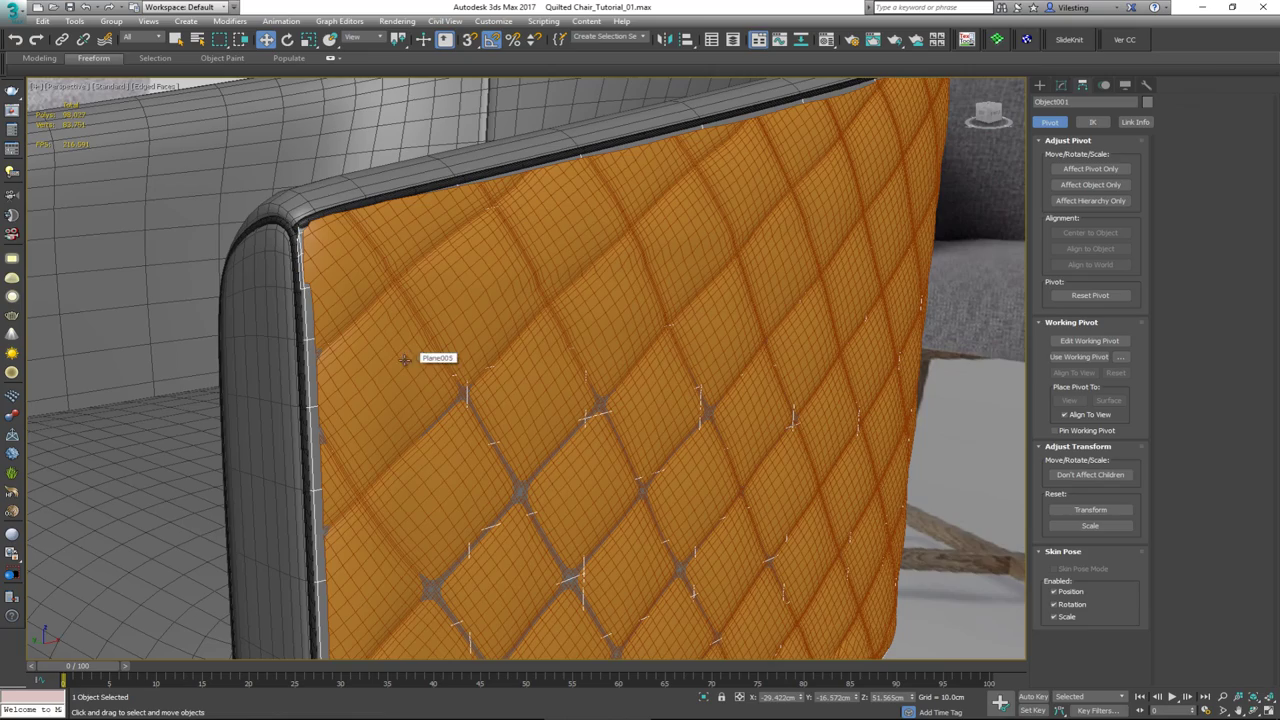
pyautogui.rightClick(421, 387)
pyautogui.click(464, 355)
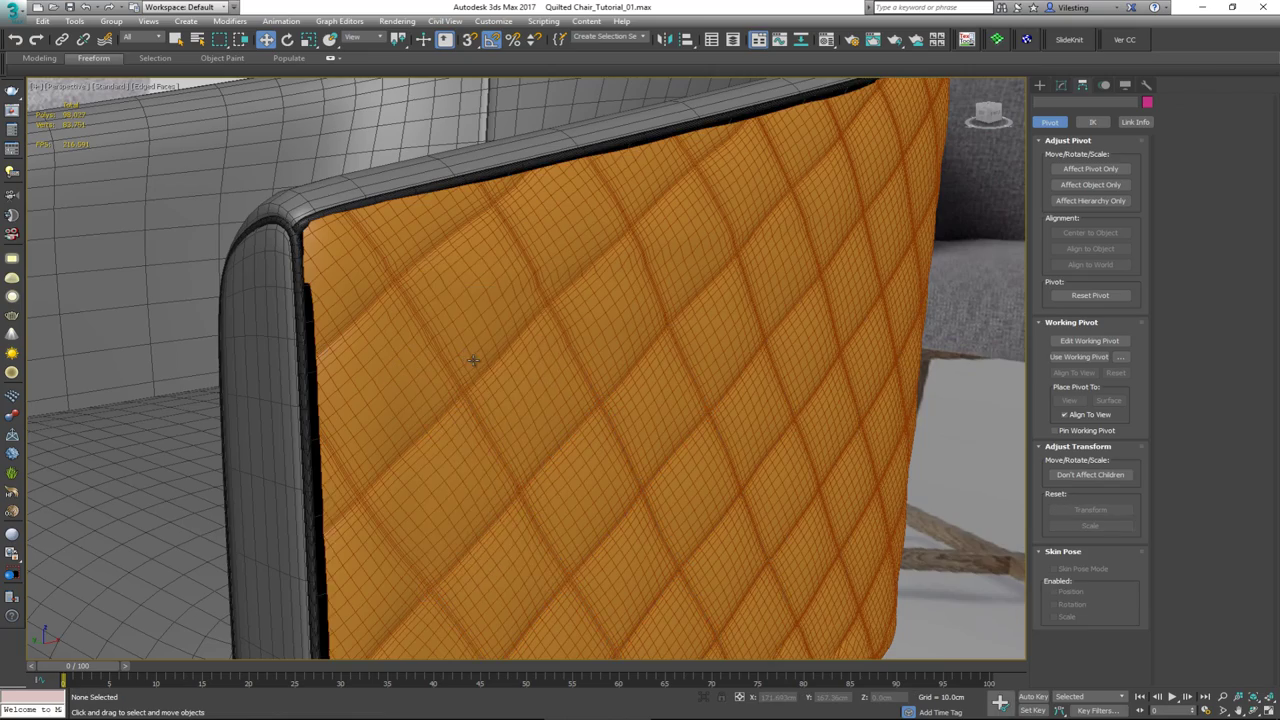
# - Inspect the quilt's edges around the chair, select the piping, and enter vertex editing on its Editable Spline level
pyautogui.keyDown('alt'); pyautogui.moveTo(471, 357); pyautogui.dragTo(128, 300, button='middle'); pyautogui.keyUp('alt')
pyautogui.scroll(5, 326, 185)
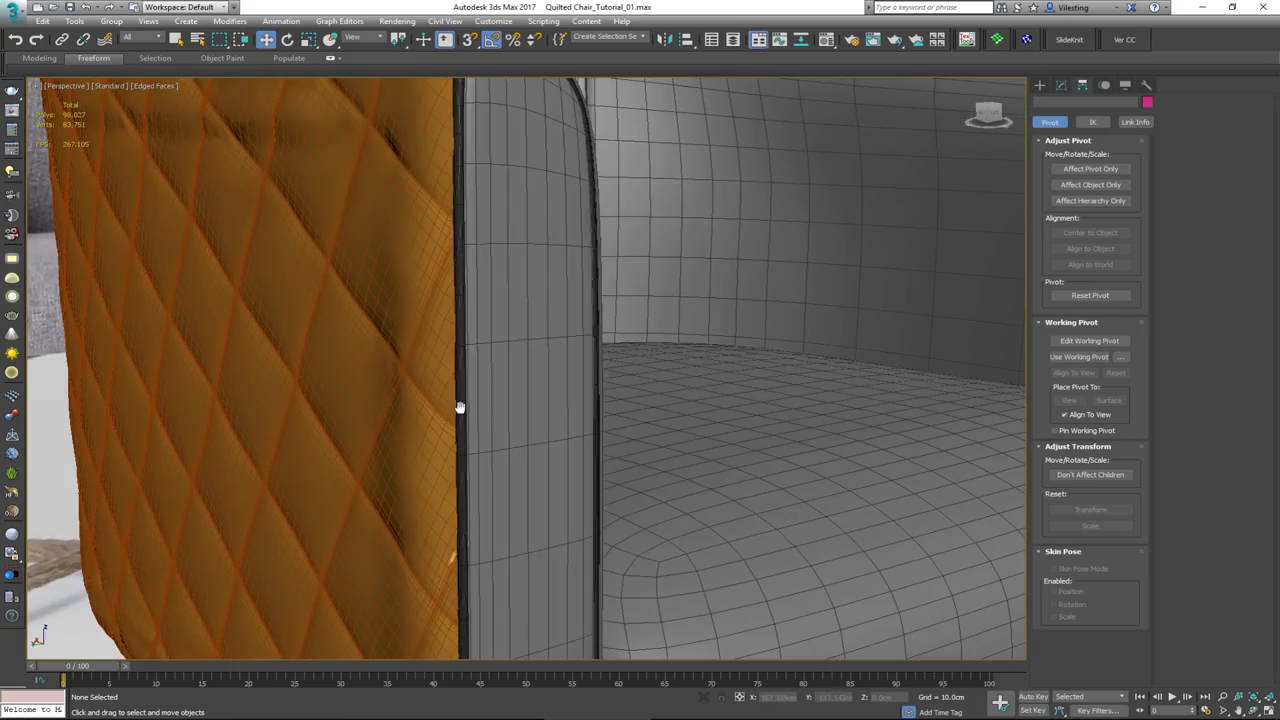
pyautogui.moveTo(460, 407)
pyautogui.mouseDown(button='middle')
pyautogui.moveTo(459, 362)
pyautogui.moveTo(484, 414)
pyautogui.mouseUp(button='middle')
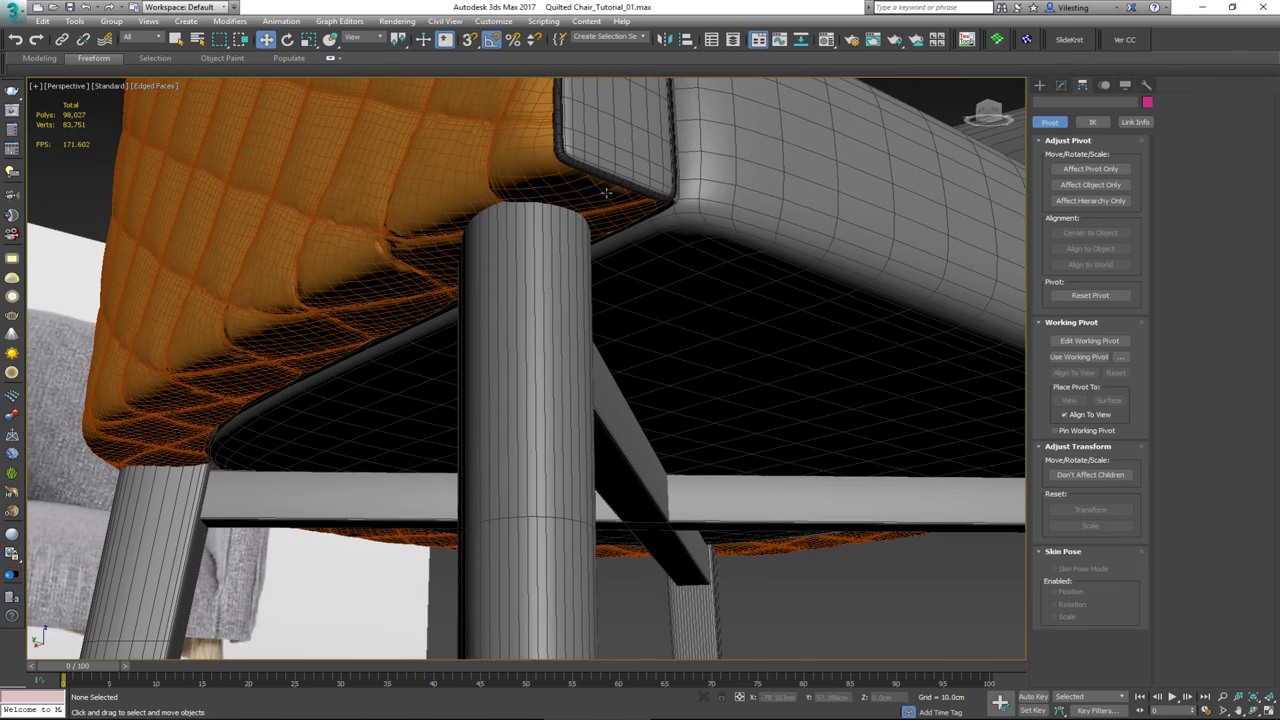
pyautogui.keyDown('alt'); pyautogui.moveTo(556, 155); pyautogui.dragTo(560, 198, button='middle'); pyautogui.keyUp('alt')
pyautogui.scroll(1, 648, 255)
pyautogui.click(630, 253)
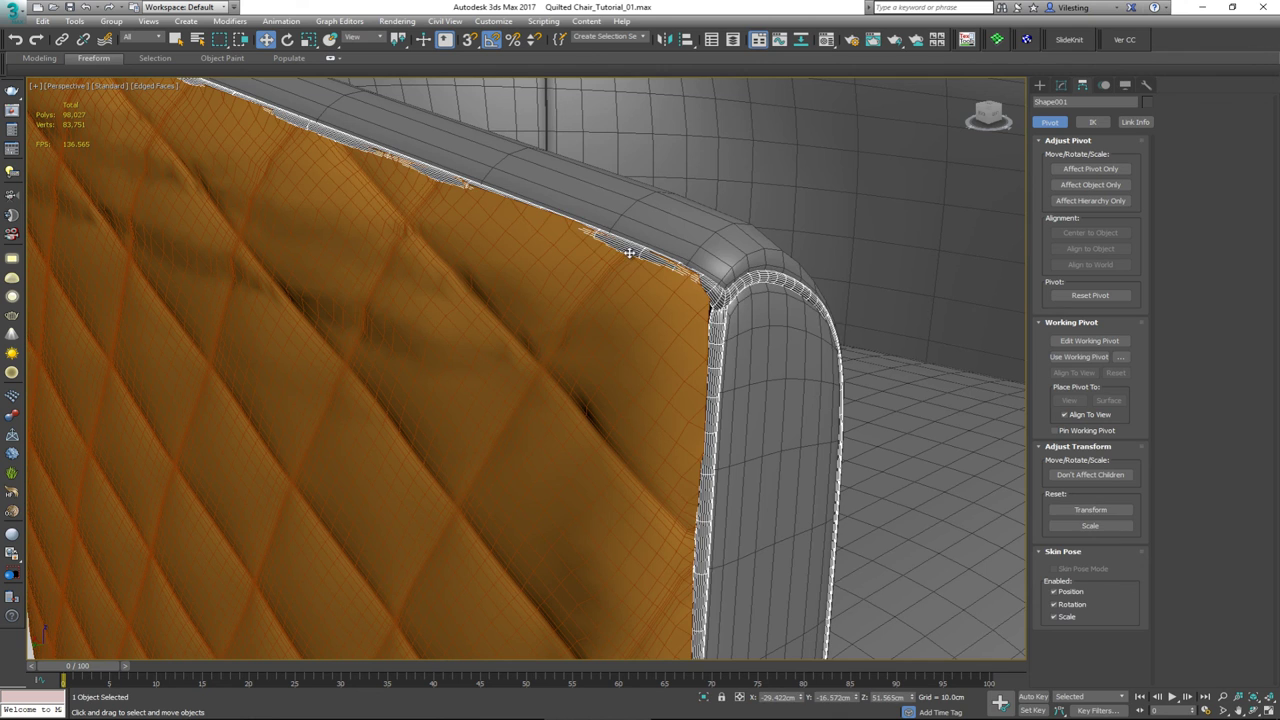
pyautogui.scroll(-1, 620, 245)
pyautogui.click(1061, 85)
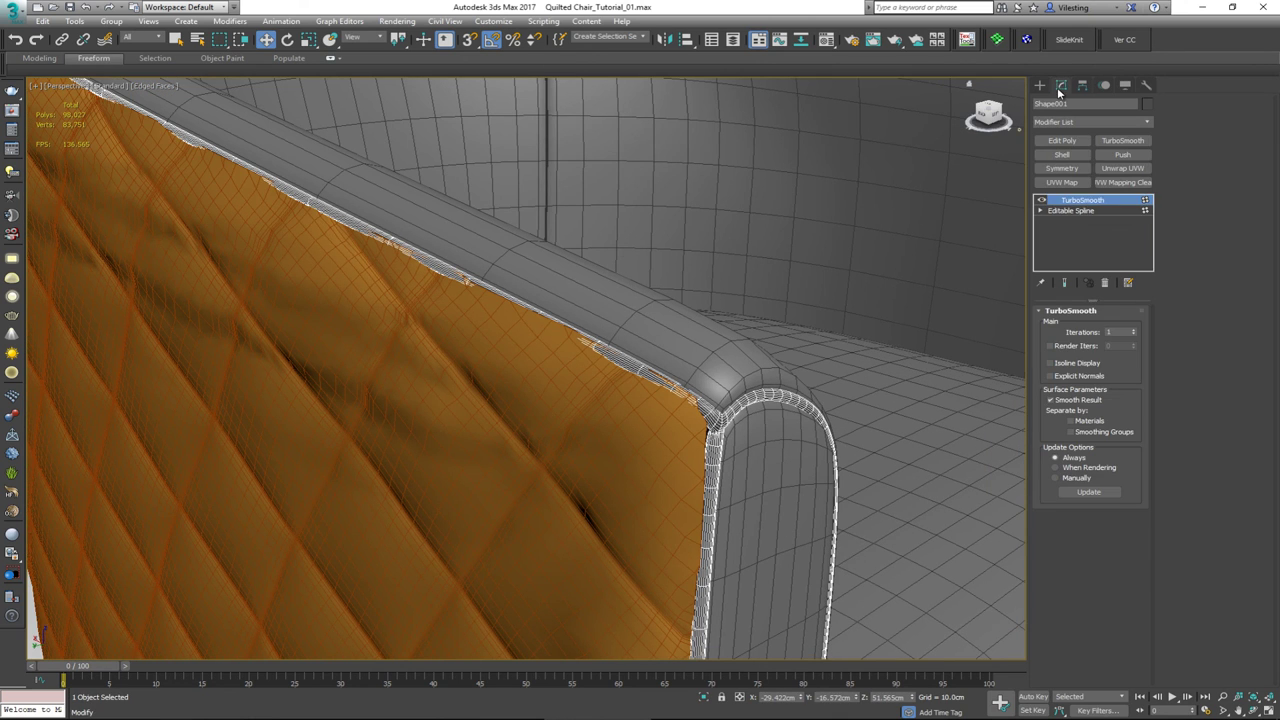
pyautogui.click(1070, 210)
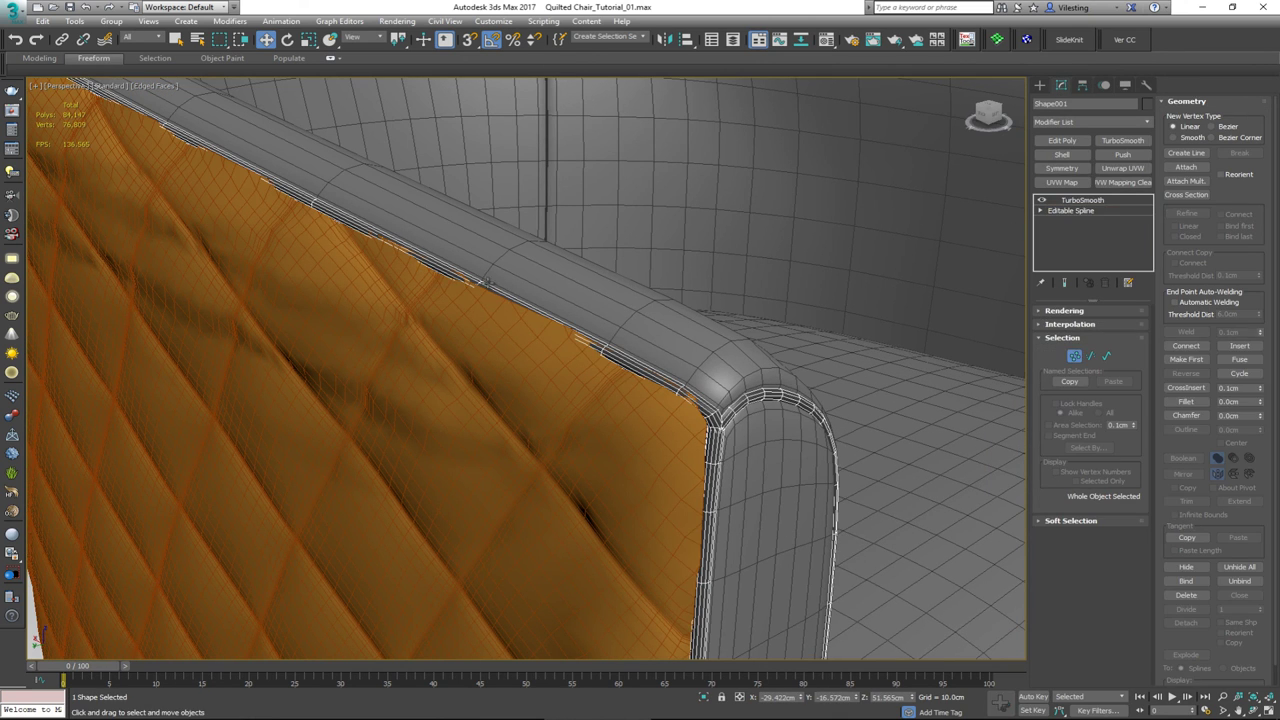
pyautogui.press('1')
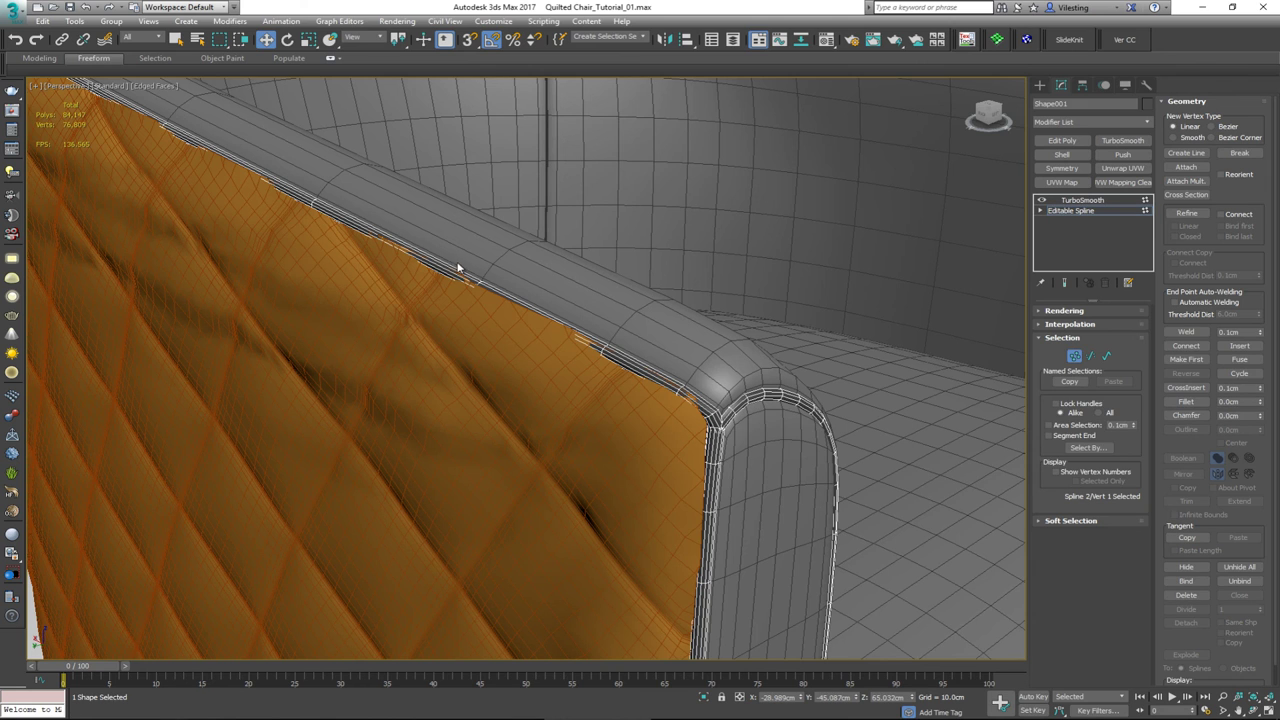
# - Shift the piping's upper-edge vertices near the front corner outward to meet the quilt
pyautogui.click(461, 272)
pyautogui.keyDown('alt'); pyautogui.moveTo(461, 272); pyautogui.dragTo(459, 289, button='middle'); pyautogui.keyUp('alt')
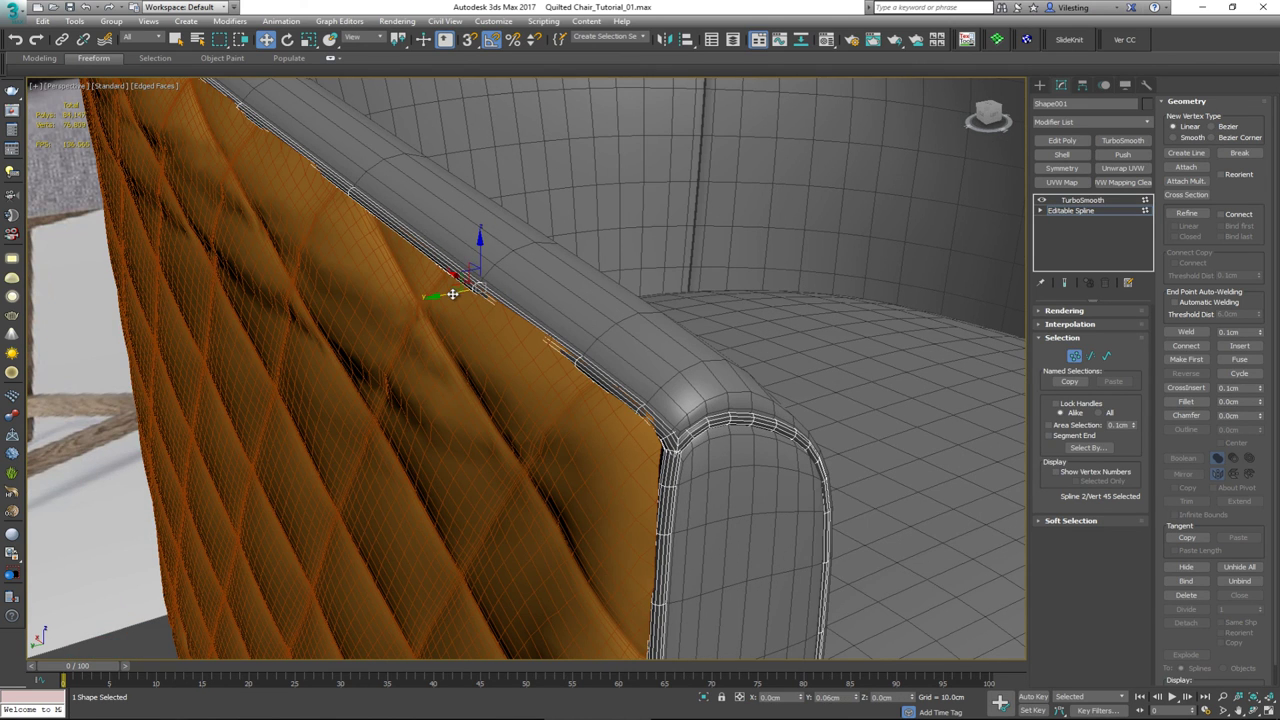
pyautogui.click(566, 360)
pyautogui.moveTo(554, 370); pyautogui.dragTo(550, 377)
pyautogui.click(642, 409)
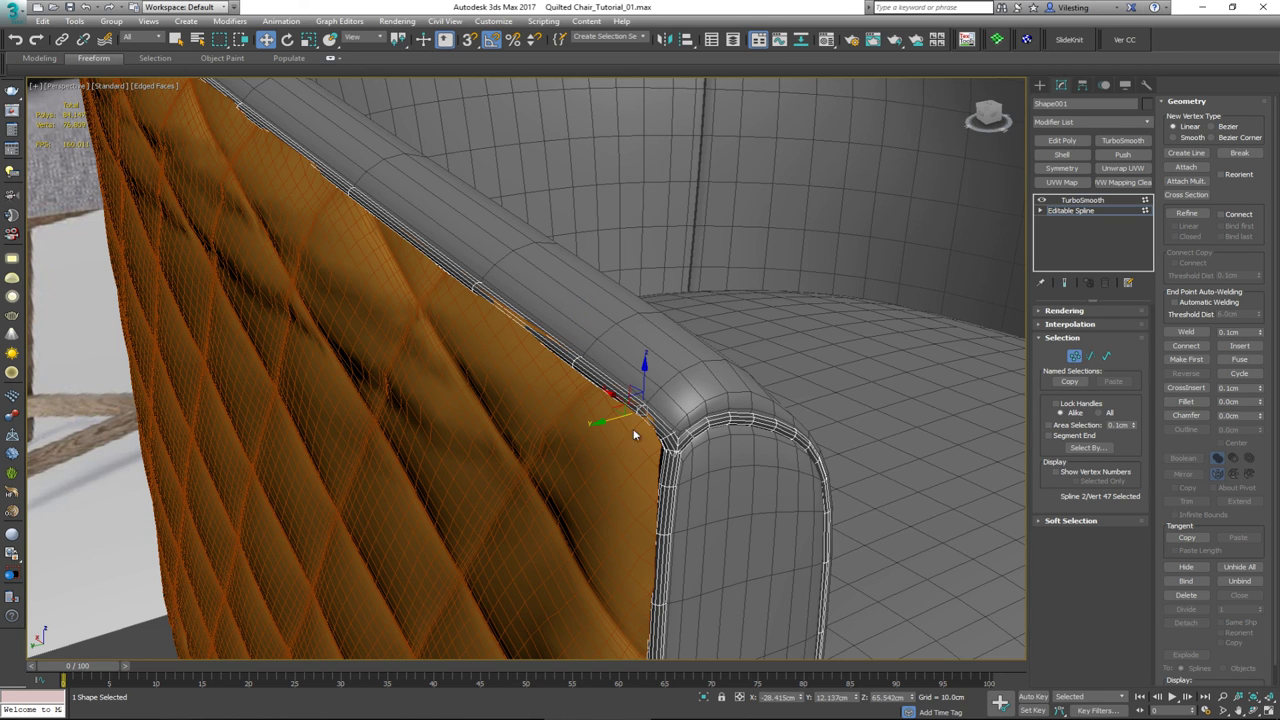
# - Nudge piping vertex 45 on the upper edge slightly along Y against the quilt's edge, checking from above
pyautogui.keyDown('alt'); pyautogui.moveTo(614, 417); pyautogui.dragTo(398, 385, button='middle'); pyautogui.keyUp('alt')
pyautogui.click(316, 390)
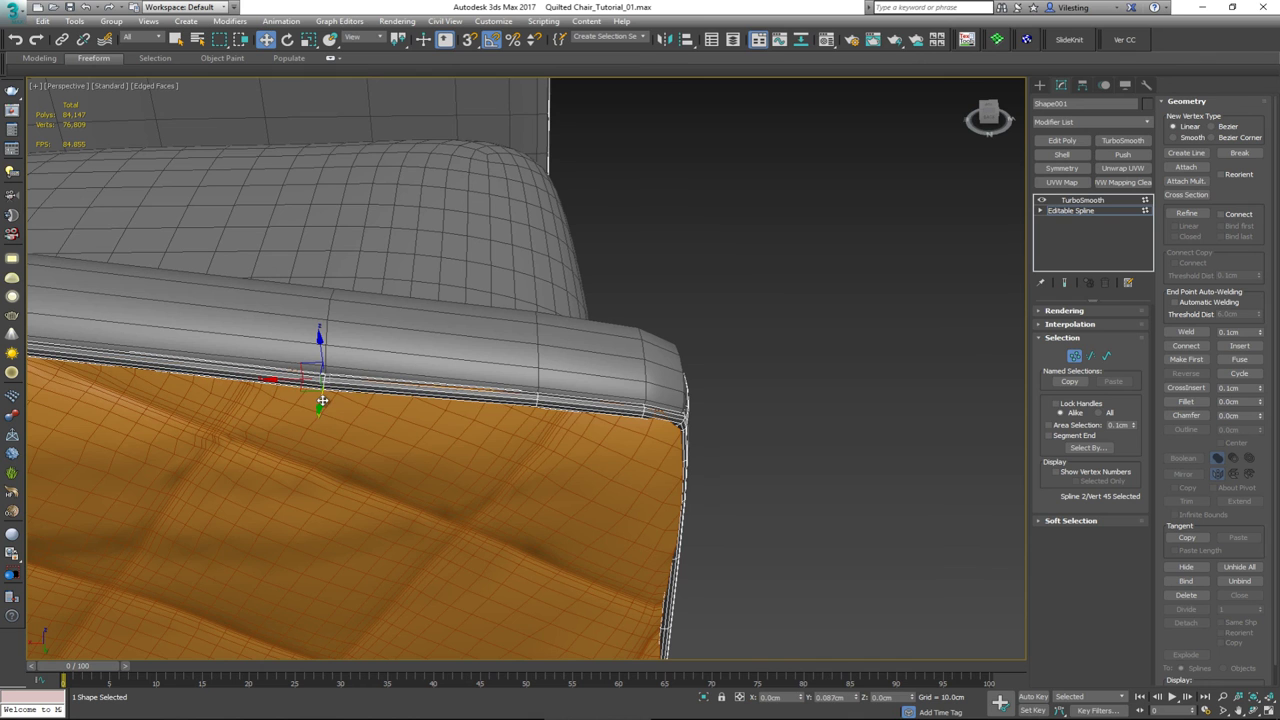
pyautogui.moveTo(322, 400); pyautogui.dragTo(320, 399)
pyautogui.moveTo(364, 388); pyautogui.dragTo(661, 395, button='middle')
pyautogui.scroll(2, 630, 394)
pyautogui.scroll(-4, 625, 394)
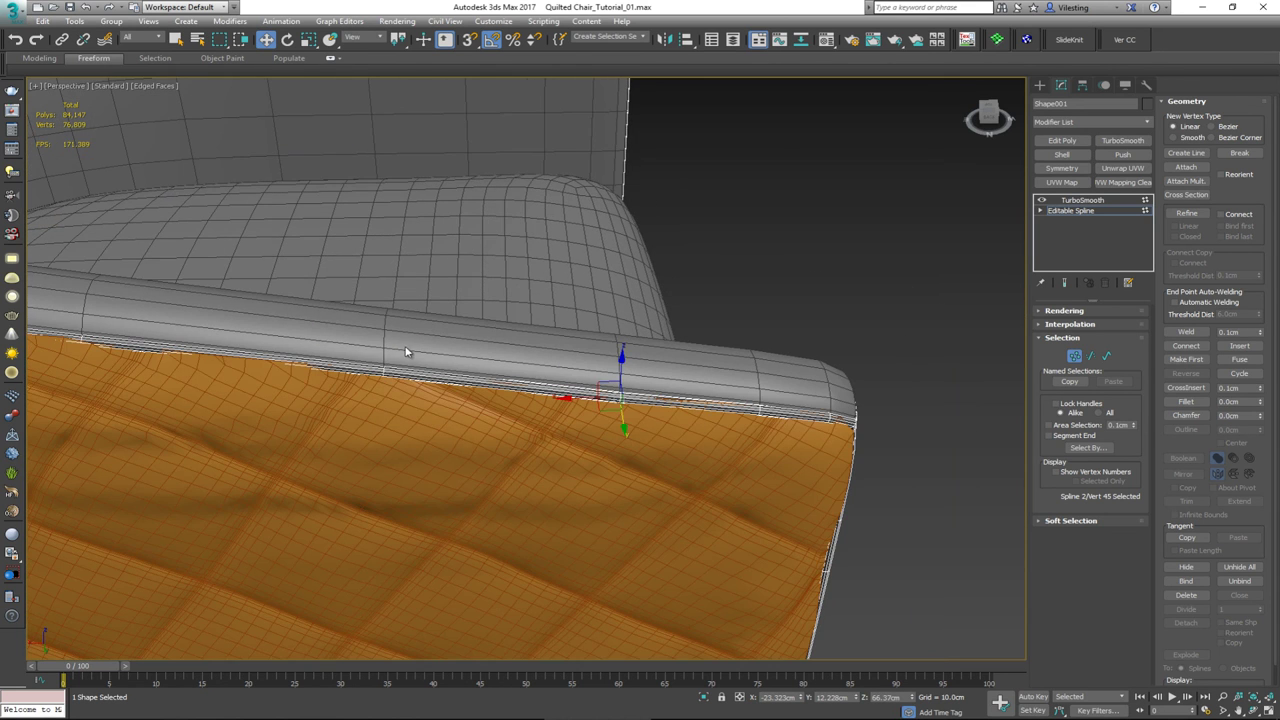
# - Nudge piping vertices 43 and 44 on the upper edge along Y to meet the quilt, and leave vertex editing
pyautogui.click(382, 376)
pyautogui.keyDown('alt'); pyautogui.moveTo(260, 343); pyautogui.dragTo(314, 334, button='middle'); pyautogui.keyUp('alt')
pyautogui.click(269, 360)
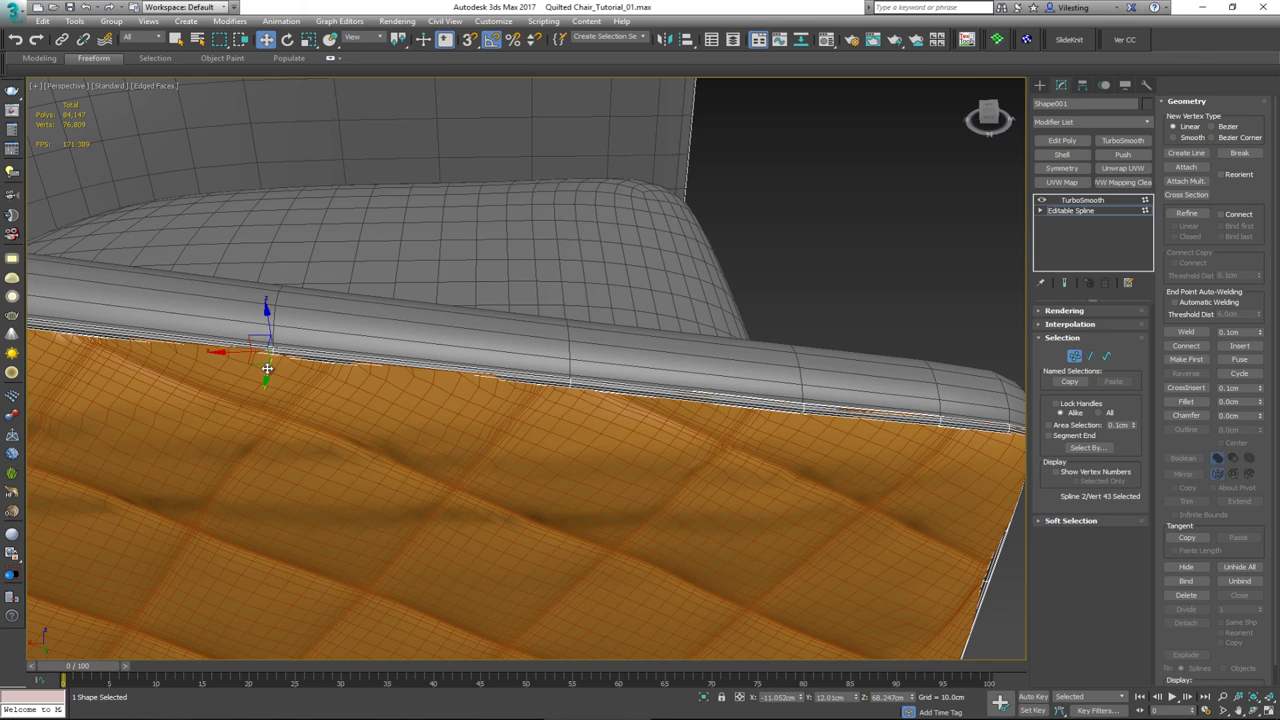
pyautogui.moveTo(267, 369); pyautogui.dragTo(457, 374)
pyautogui.click(571, 388)
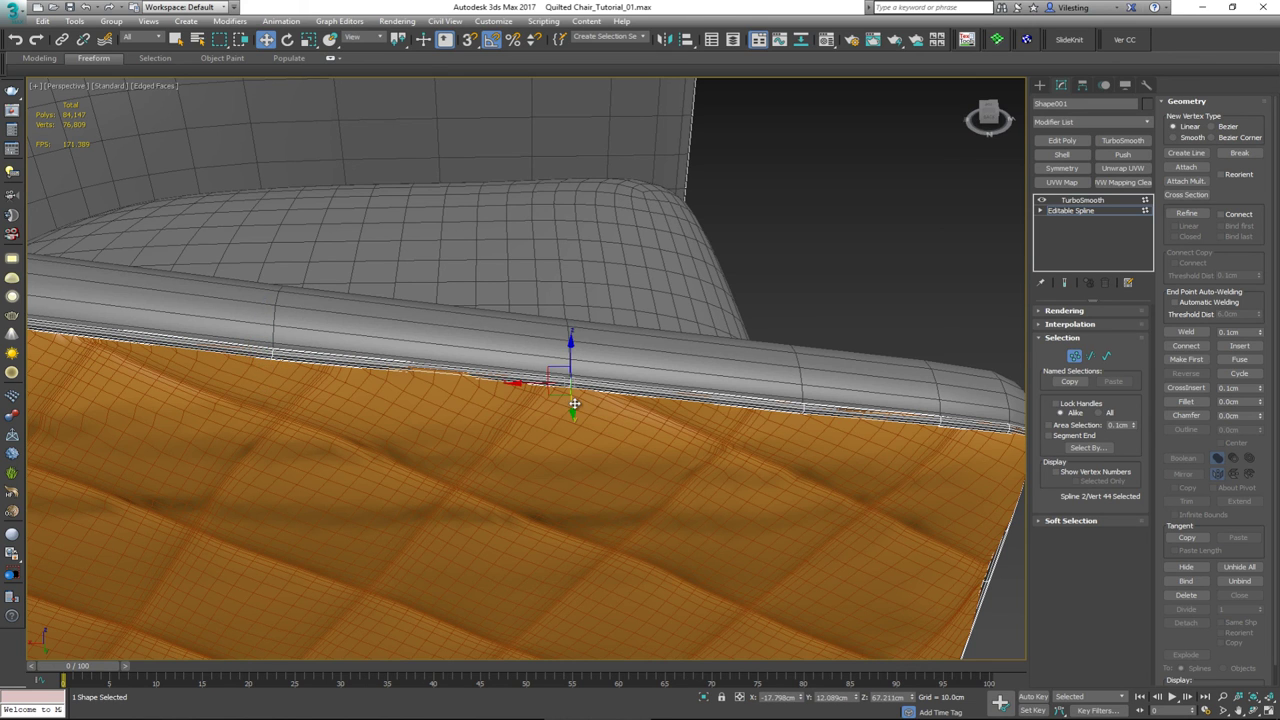
pyautogui.moveTo(512, 383); pyautogui.dragTo(654, 322, button='middle')
pyautogui.click(1075, 356)
# - Examine the quilt's surface and upper edge for wrinkles, with and without edged faces
pyautogui.scroll(-2, 654, 322)
pyautogui.press('F4')
pyautogui.scroll(-3, 525, 314)
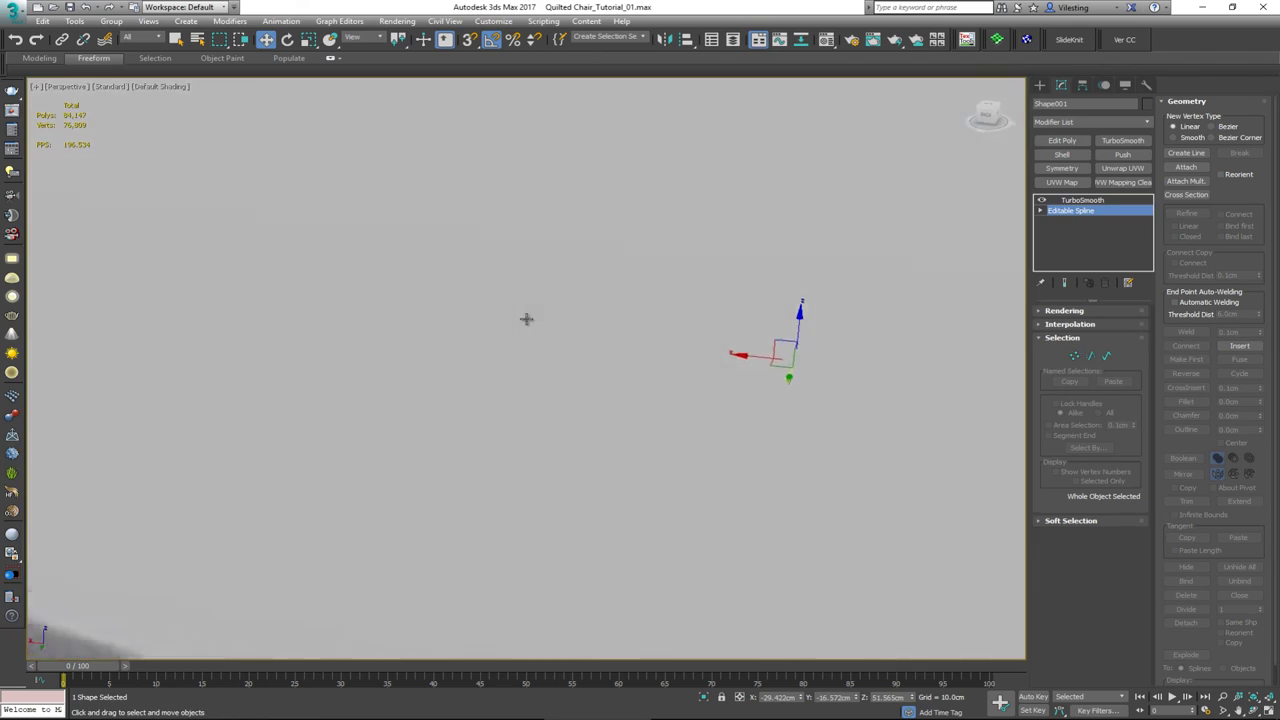
pyautogui.keyDown('alt'); pyautogui.moveTo(526, 320); pyautogui.dragTo(424, 244, button='middle'); pyautogui.keyUp('alt')
pyautogui.scroll(3, 397, 211)
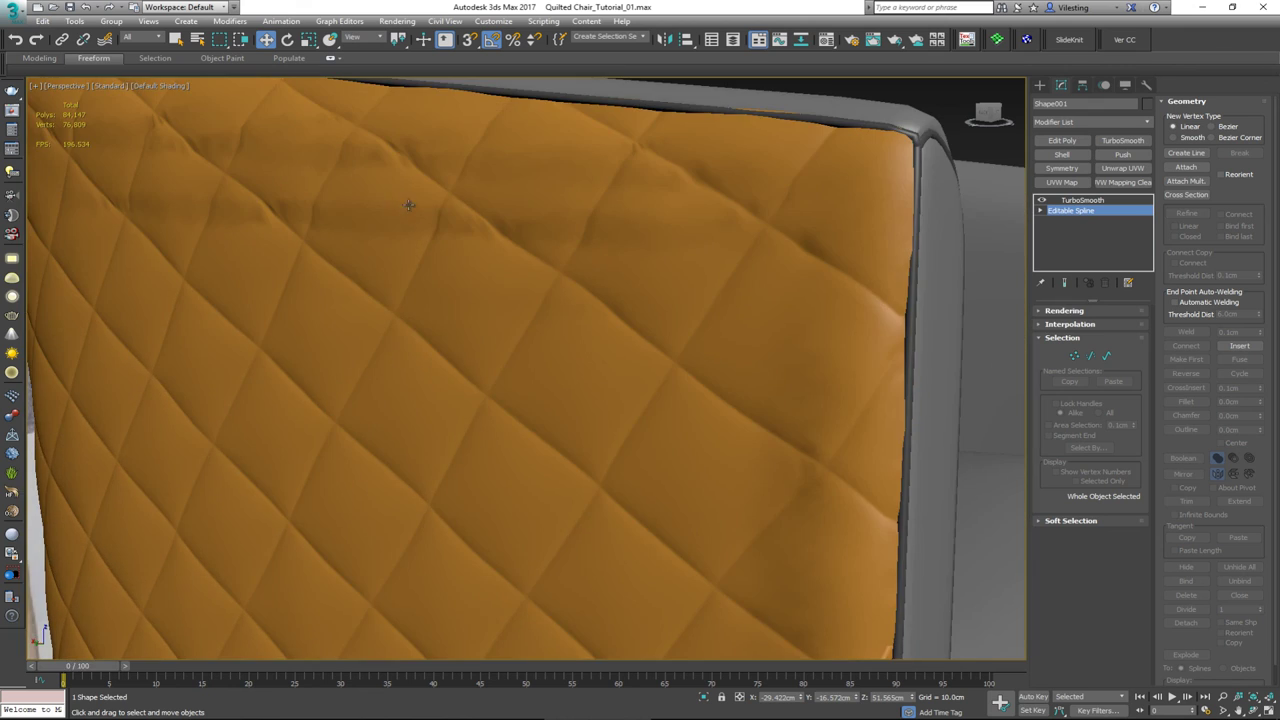
pyautogui.scroll(-2, 409, 203)
pyautogui.moveTo(409, 203); pyautogui.dragTo(500, 301, button='middle')
pyautogui.press('F4')
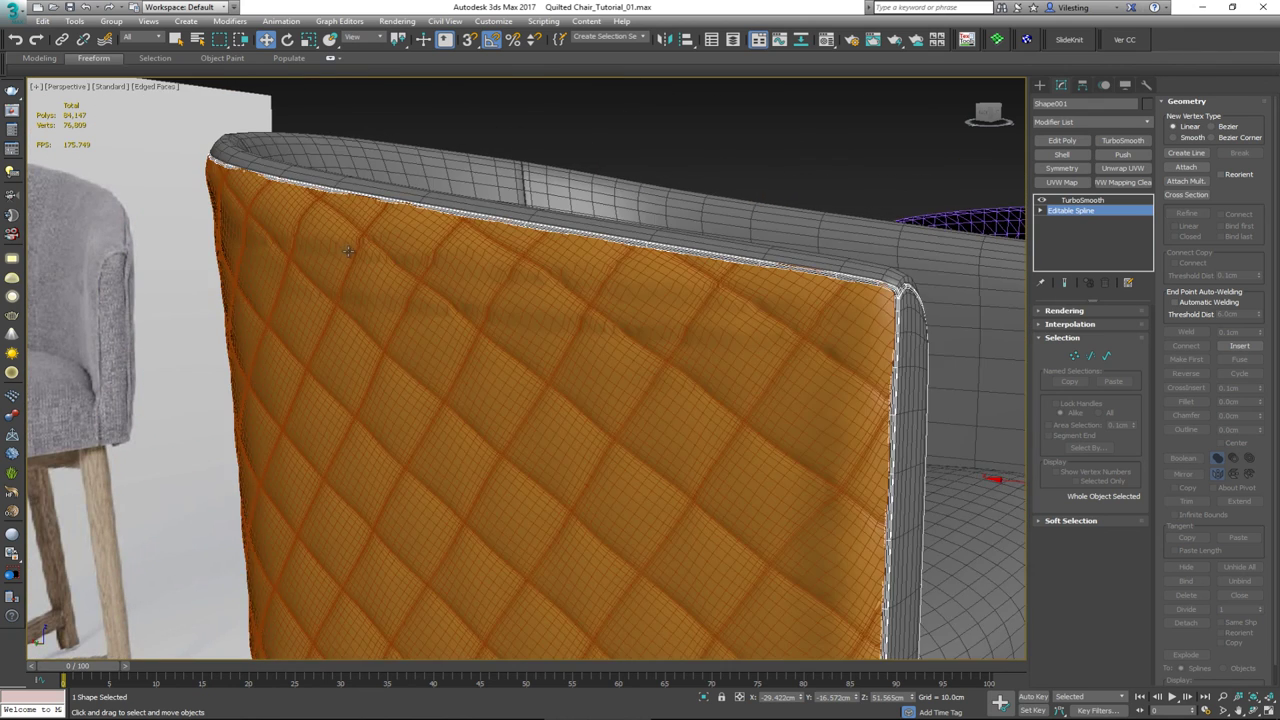
pyautogui.scroll(4, 310, 250)
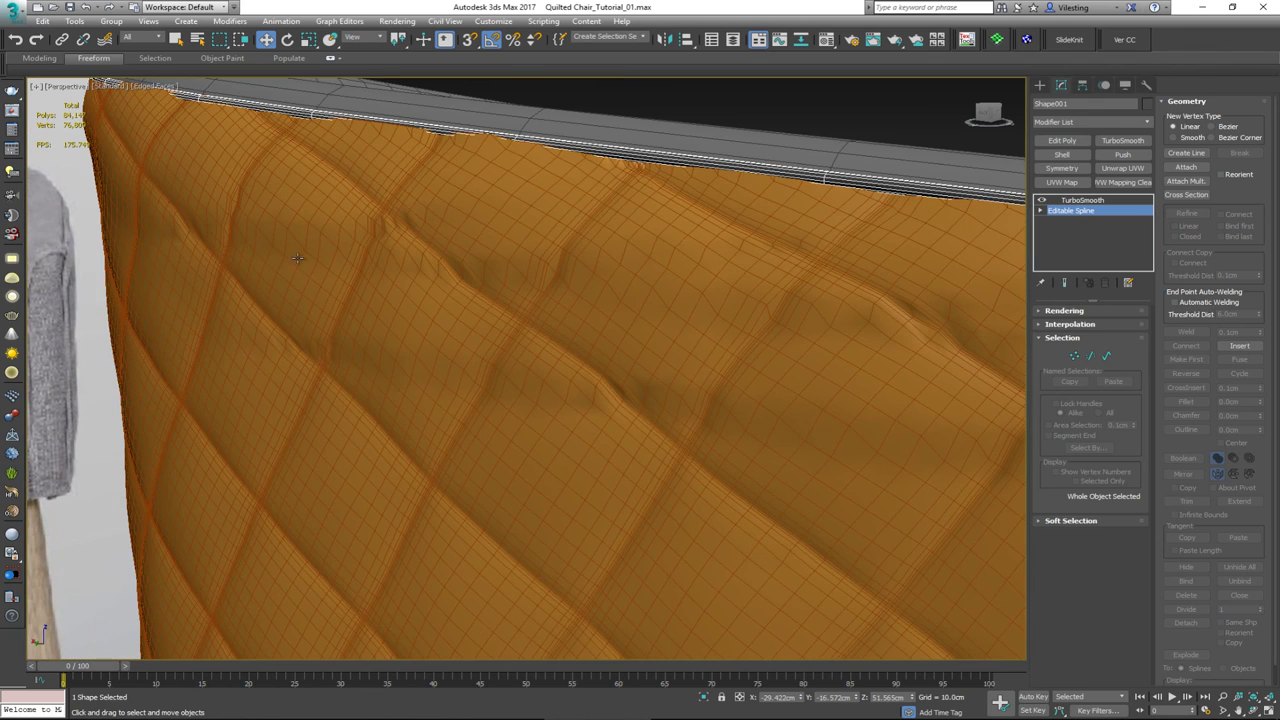
# - Select the quilted panel, isolate it, and show its edged faces near the wrinkled upper edge
pyautogui.click(410, 267)
pyautogui.press('F4')
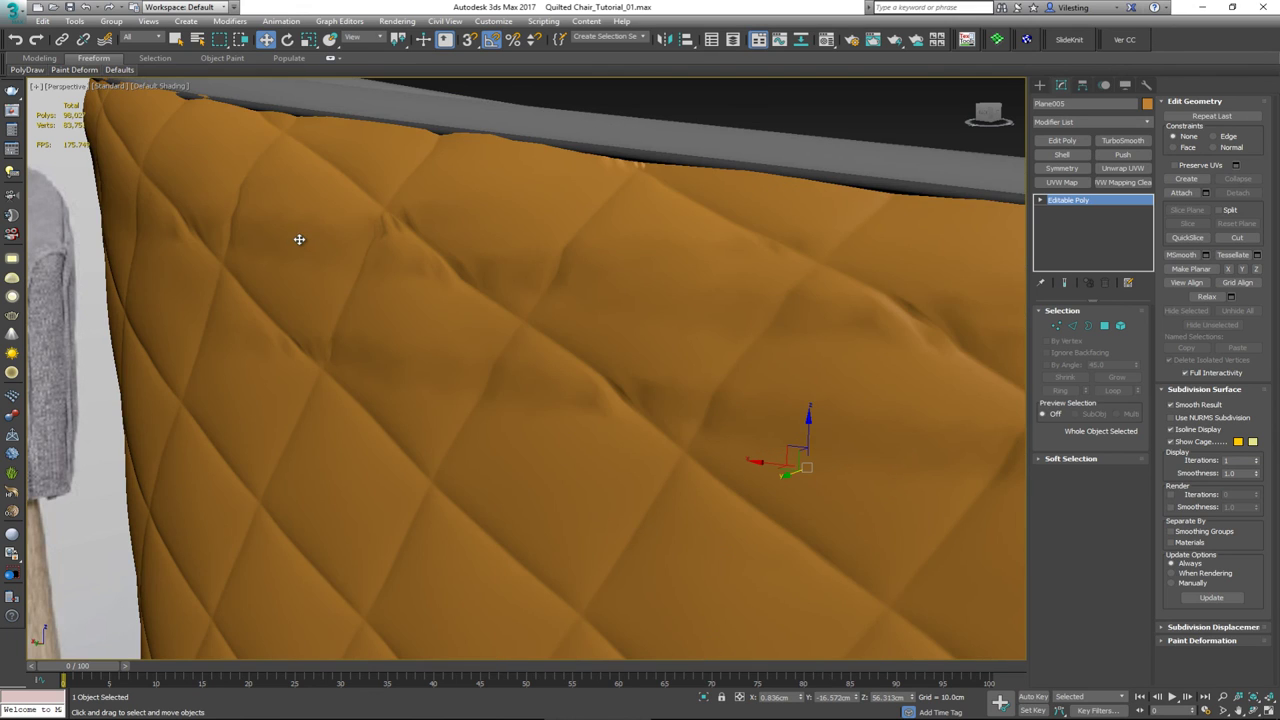
pyautogui.scroll(-5, 398, 247)
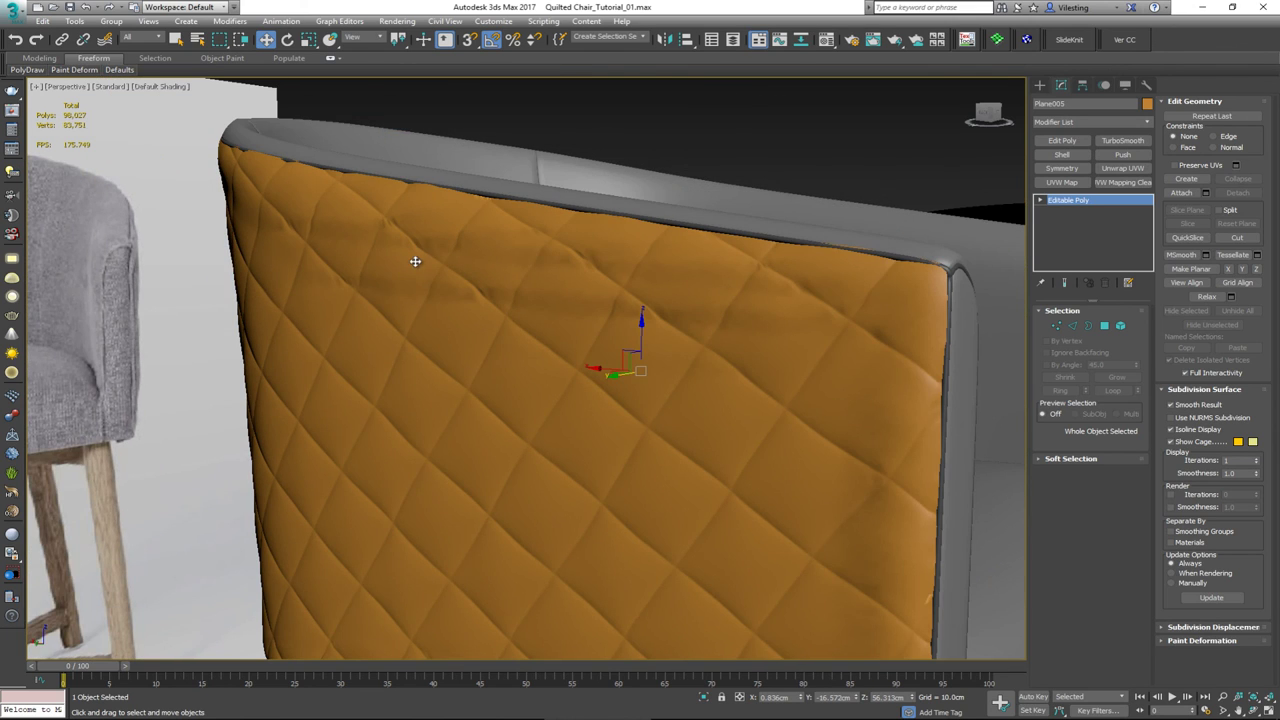
pyautogui.hotkey('alt', 'q')
pyautogui.keyDown('alt'); pyautogui.moveTo(416, 264); pyautogui.dragTo(489, 266, button='middle'); pyautogui.keyUp('alt')
pyautogui.scroll(6, 474, 323)
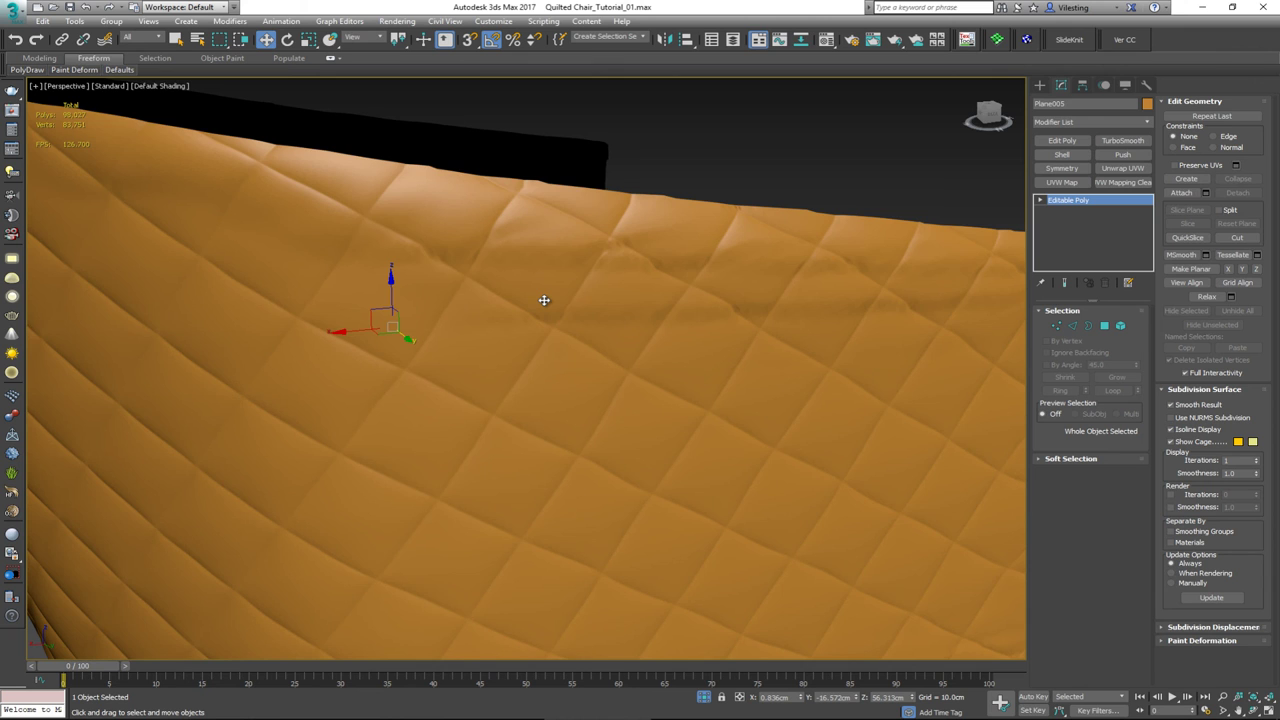
pyautogui.press('F4')
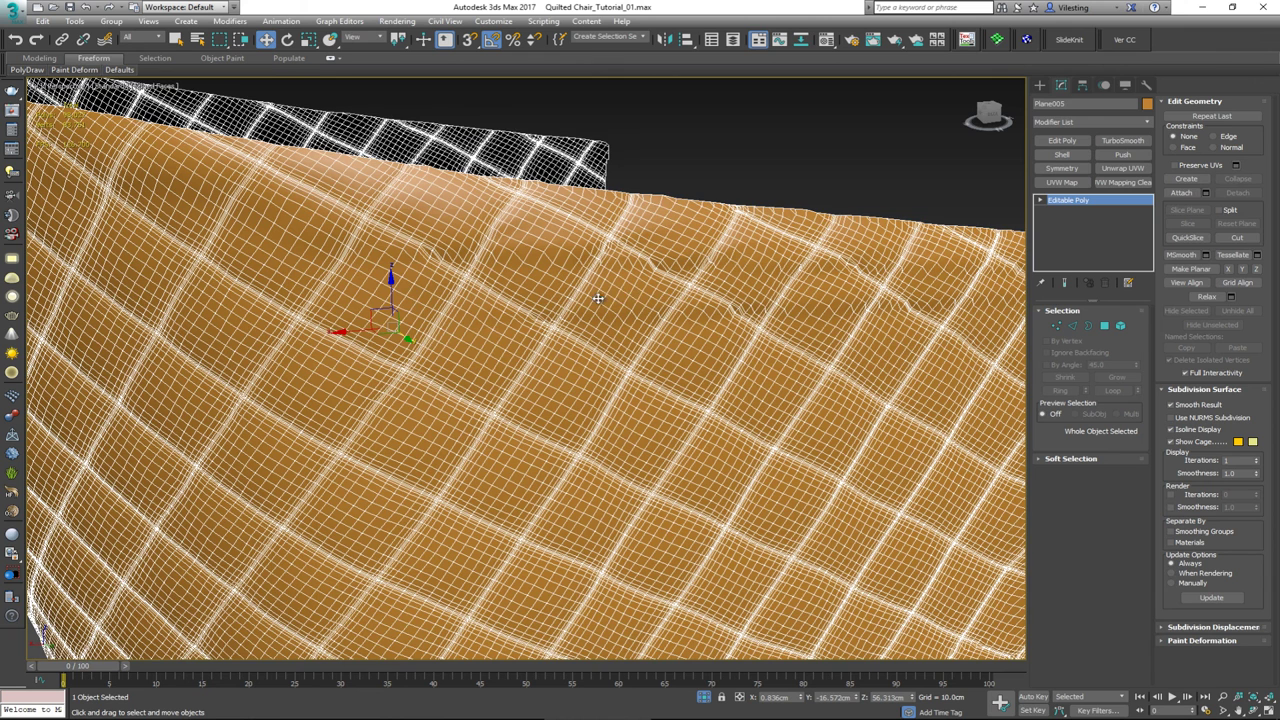
# - Activate the Relax brush in Paint Deformation with a brush size of 6.6 cm
pyautogui.click(1205, 627)
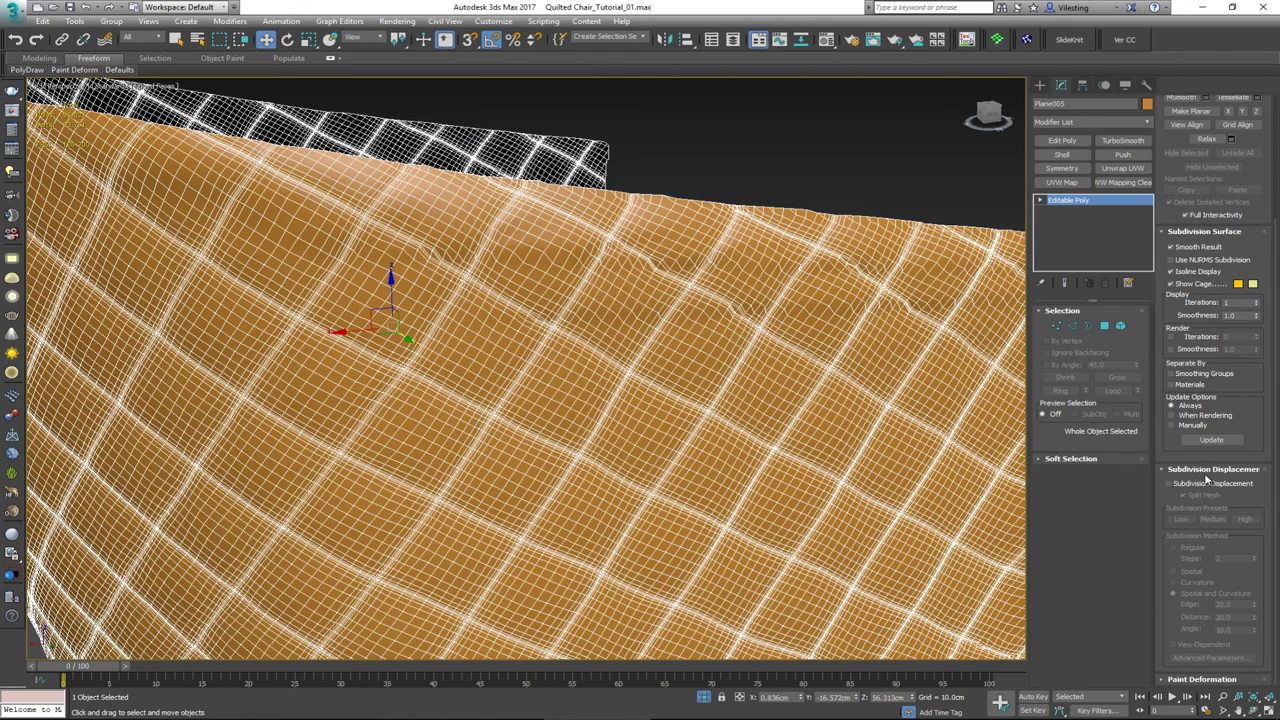
pyautogui.click(1206, 472)
pyautogui.click(1203, 640)
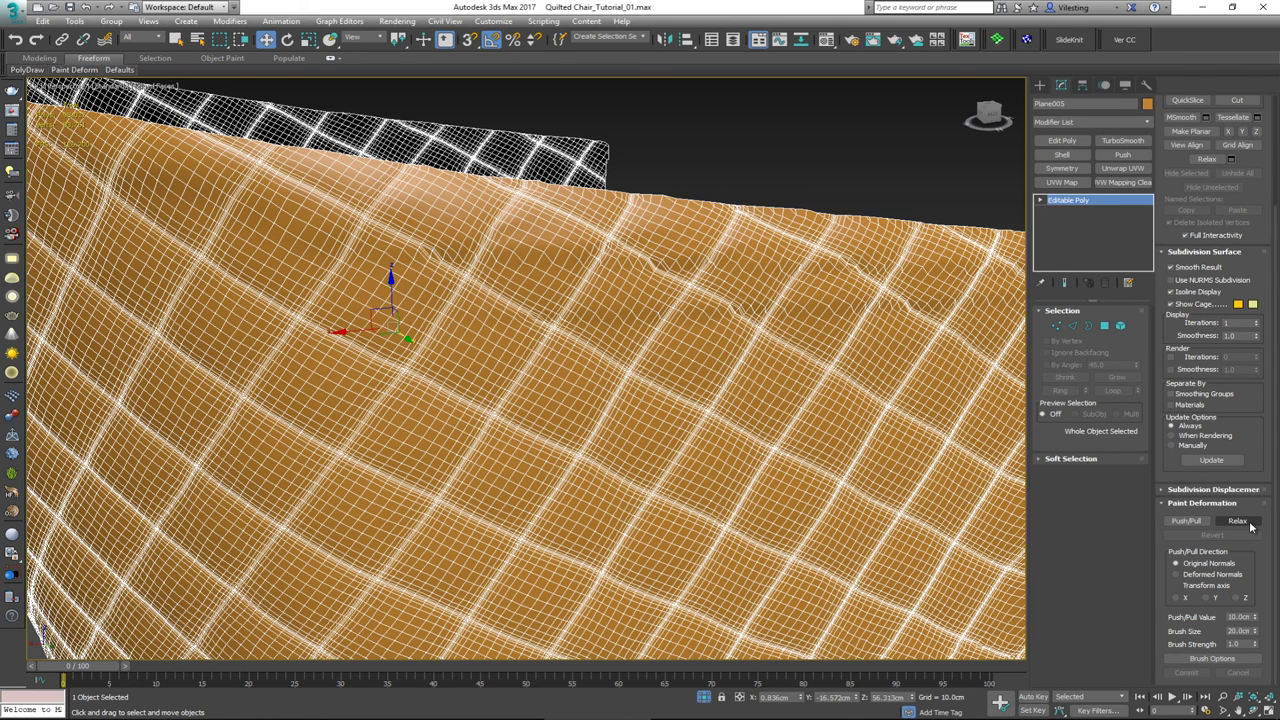
pyautogui.click(1249, 522)
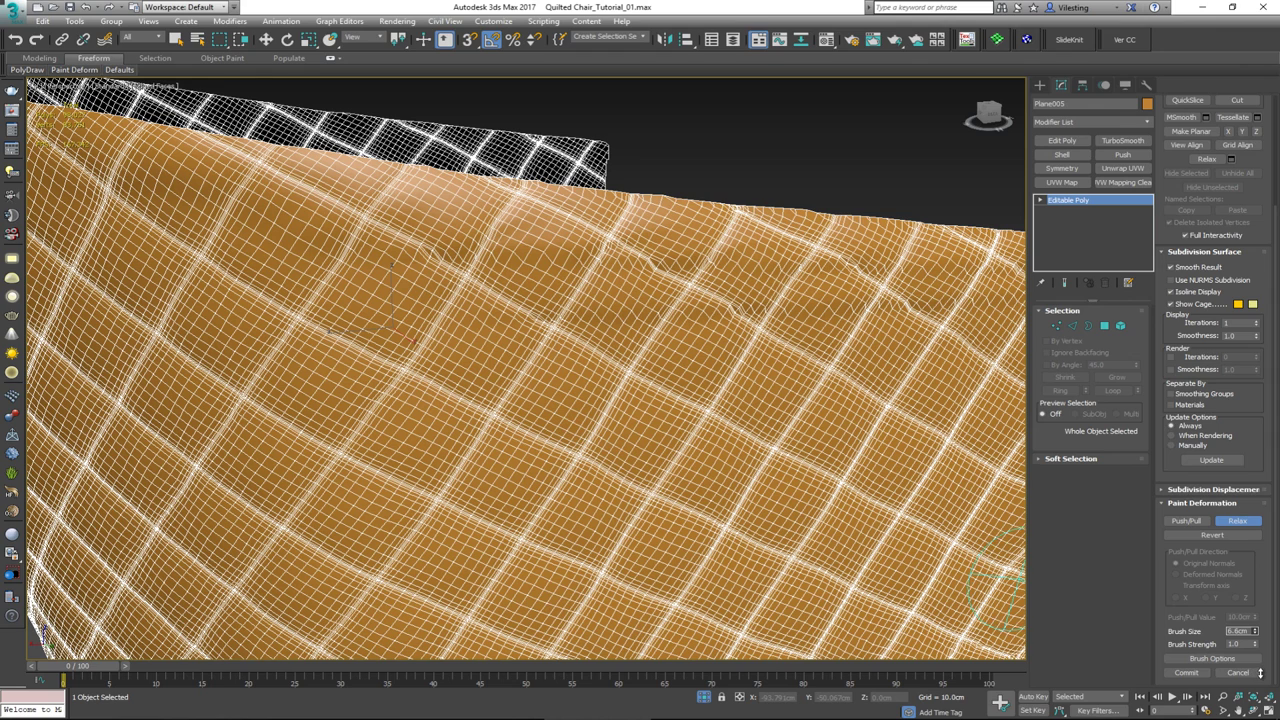
# - Brush over the wrinkles along the quilt's upper edge up to the front corner with Relax
pyautogui.moveTo(426, 254)
pyautogui.mouseDown()
pyautogui.moveTo(418, 247)
pyautogui.moveTo(591, 251)
pyautogui.moveTo(771, 300)
pyautogui.moveTo(690, 287)
pyautogui.mouseUp()
pyautogui.press('F4')
pyautogui.keyDown('alt'); pyautogui.moveTo(690, 287); pyautogui.dragTo(393, 304, button='middle'); pyautogui.keyUp('alt')
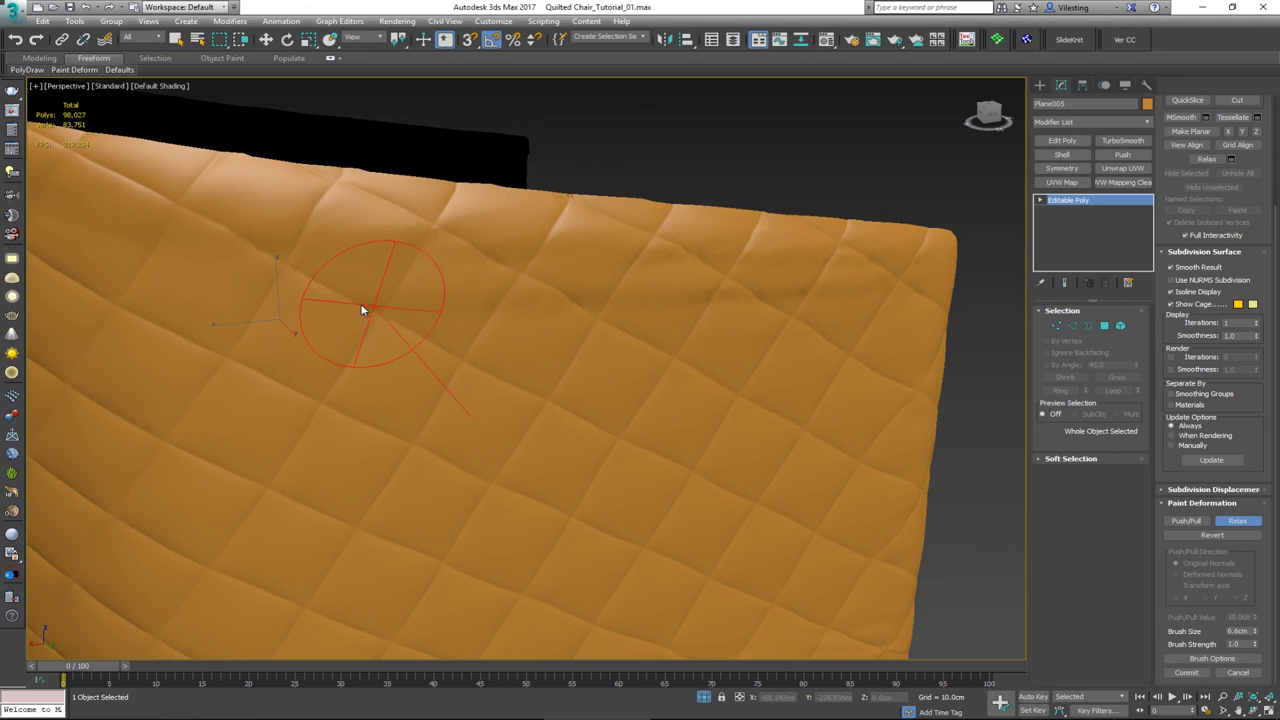
pyautogui.moveTo(361, 310)
pyautogui.mouseDown()
pyautogui.moveTo(249, 230)
pyautogui.moveTo(209, 234)
pyautogui.moveTo(779, 288)
pyautogui.moveTo(779, 277)
pyautogui.mouseUp()
pyautogui.moveTo(895, 280); pyautogui.dragTo(671, 263)
# - Relax the puckered quilting along the panel's lower edge, starting at the front corner
pyautogui.moveTo(686, 337)
pyautogui.mouseDown(button='middle')
pyautogui.moveTo(579, 226)
pyautogui.moveTo(580, 266)
pyautogui.moveTo(594, 277)
pyautogui.mouseUp(button='middle')
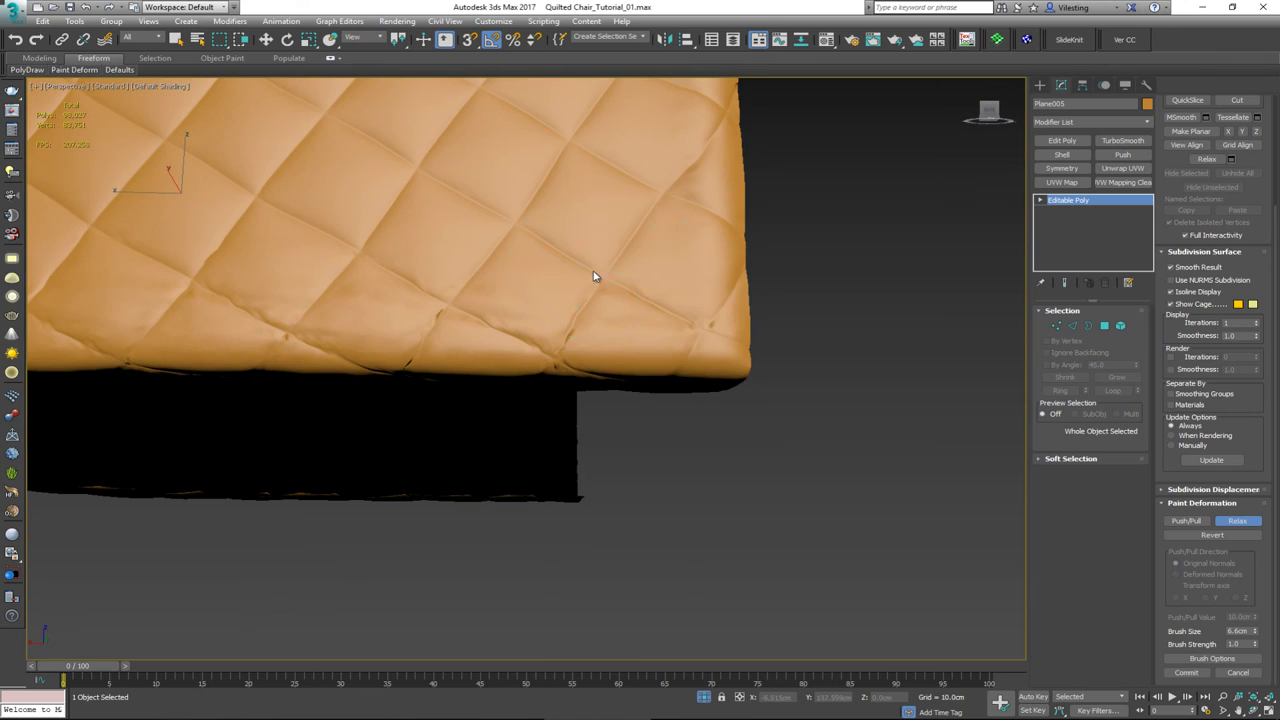
pyautogui.moveTo(640, 312)
pyautogui.mouseDown()
pyautogui.moveTo(697, 329)
pyautogui.moveTo(686, 309)
pyautogui.mouseUp()
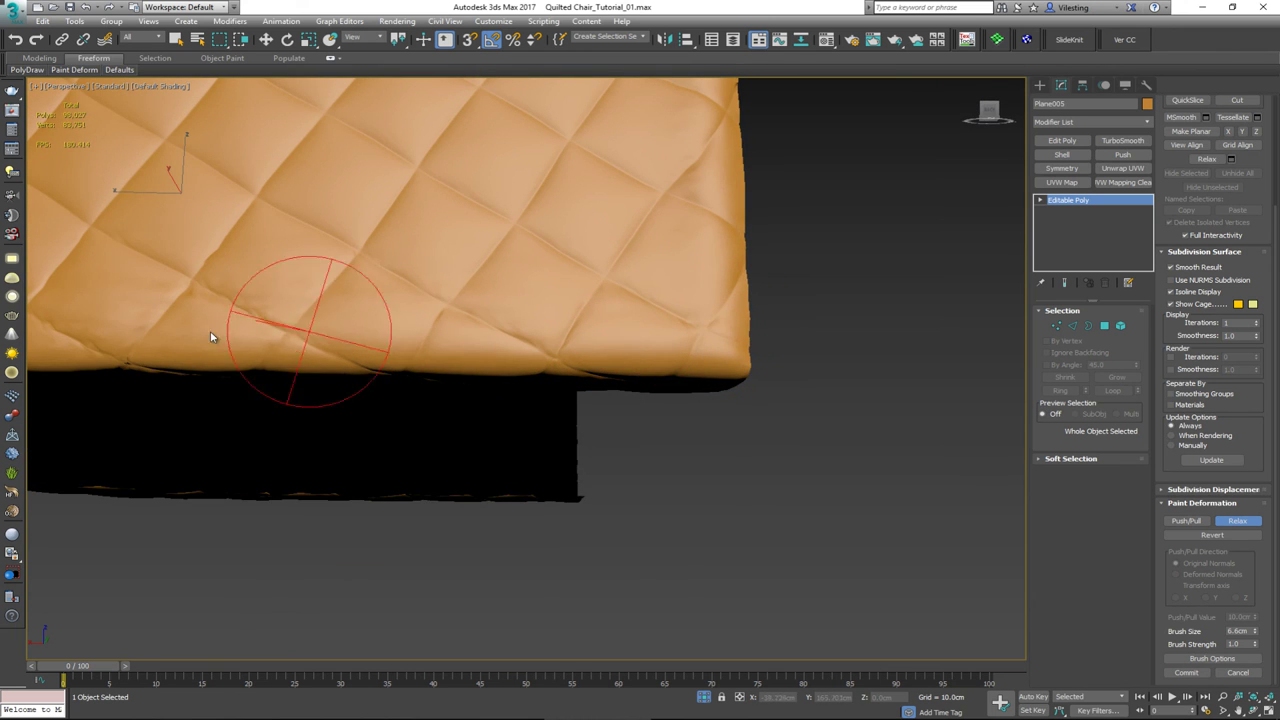
pyautogui.moveTo(390, 293); pyautogui.dragTo(800, 250, button='middle')
pyautogui.moveTo(516, 270)
pyautogui.mouseDown()
pyautogui.moveTo(334, 286)
pyautogui.moveTo(780, 294)
pyautogui.moveTo(820, 312)
pyautogui.mouseUp()
# - Continue the Relax brush around the quilt's lower rim and opposite side, and touch up the upper edge
pyautogui.moveTo(432, 220)
pyautogui.keyDown('alt'); pyautogui.mouseDown(button='middle')
pyautogui.moveTo(549, 277)
pyautogui.moveTo(586, 260)
pyautogui.mouseUp(button='middle'); pyautogui.keyUp('alt')
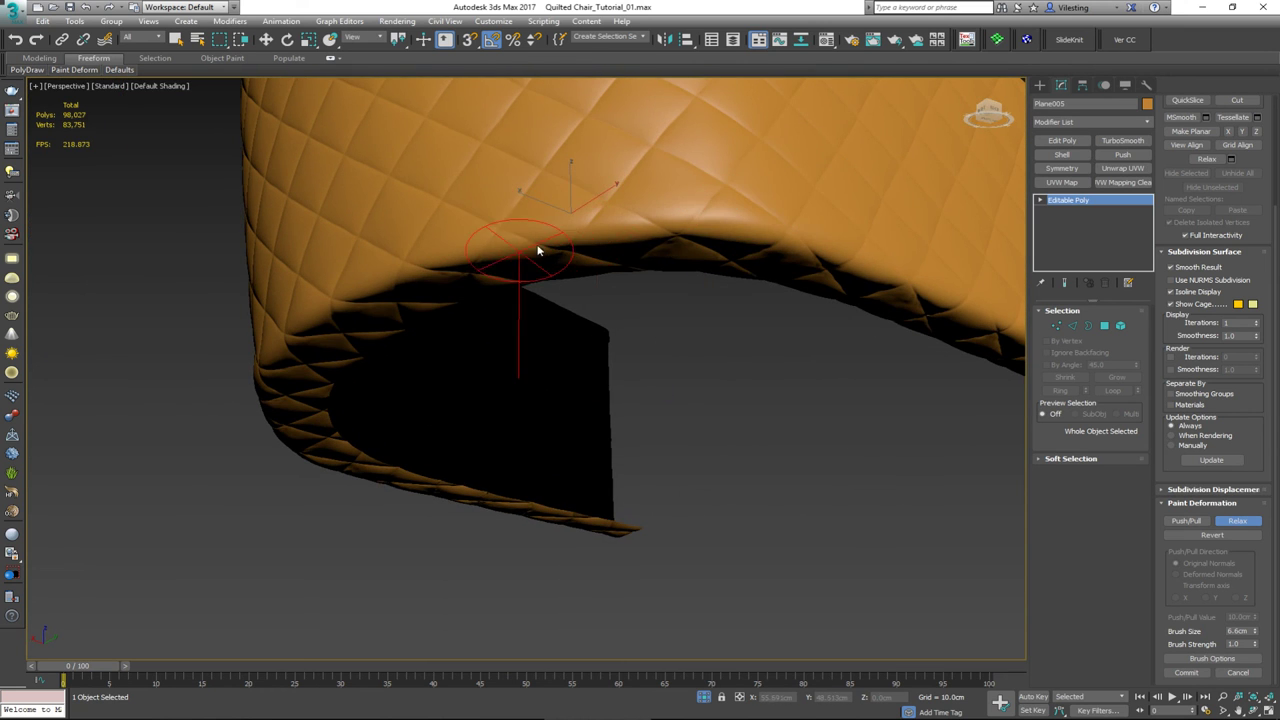
pyautogui.moveTo(330, 243)
pyautogui.keyDown('alt'); pyautogui.mouseDown(button='middle')
pyautogui.moveTo(562, 235)
pyautogui.moveTo(571, 223)
pyautogui.mouseUp(button='middle'); pyautogui.keyUp('alt')
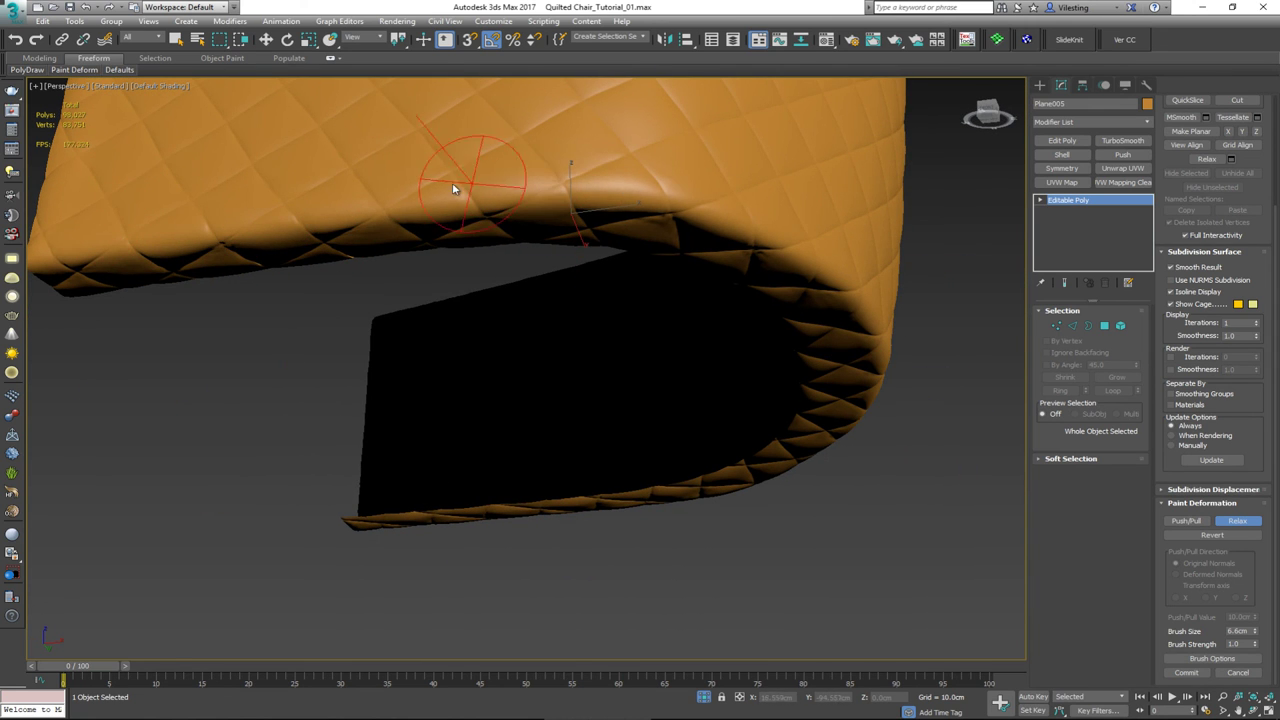
pyautogui.moveTo(452, 182)
pyautogui.keyDown('alt'); pyautogui.mouseDown(button='middle')
pyautogui.moveTo(529, 211)
pyautogui.moveTo(623, 320)
pyautogui.mouseUp(button='middle'); pyautogui.keyUp('alt')
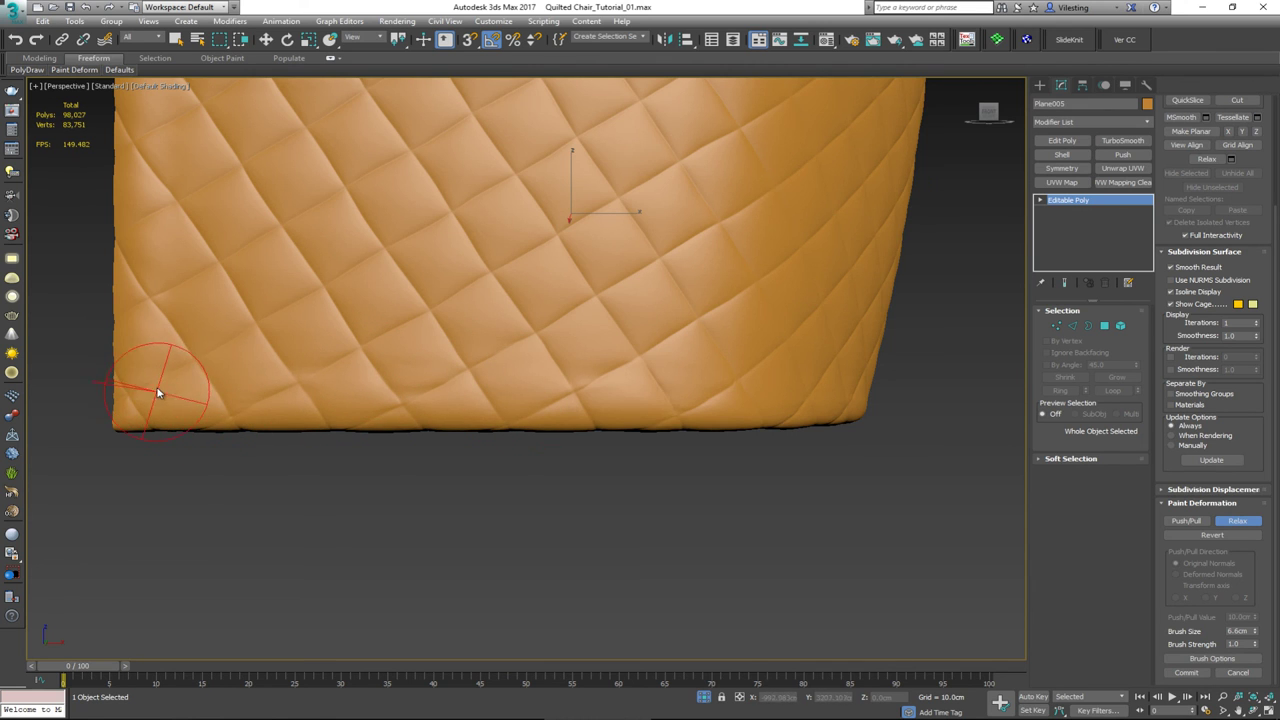
pyautogui.moveTo(200, 209)
pyautogui.keyDown('alt'); pyautogui.mouseDown(button='middle')
pyautogui.moveTo(277, 223)
pyautogui.moveTo(340, 200)
pyautogui.mouseUp(button='middle'); pyautogui.keyUp('alt')
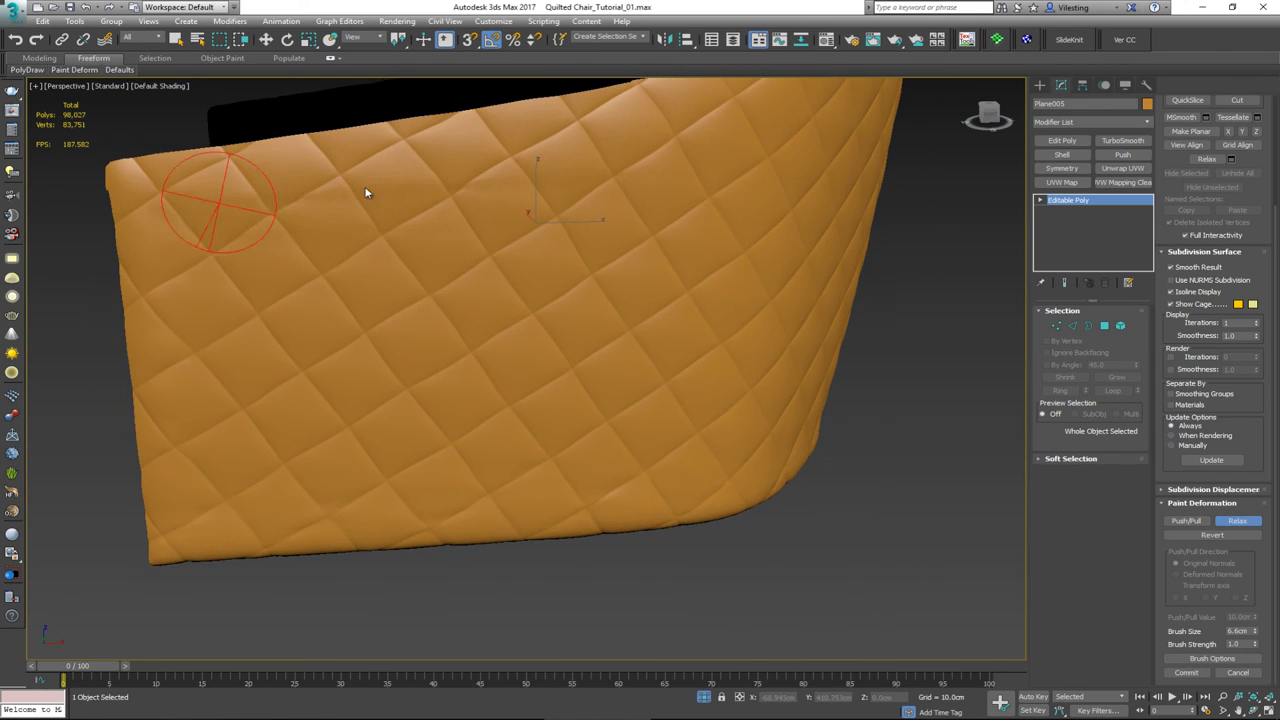
pyautogui.moveTo(456, 281)
pyautogui.keyDown('alt'); pyautogui.mouseDown(button='middle')
pyautogui.moveTo(440, 257)
pyautogui.moveTo(454, 289)
pyautogui.moveTo(217, 277)
pyautogui.moveTo(480, 200)
pyautogui.mouseUp(button='middle'); pyautogui.keyUp('alt')
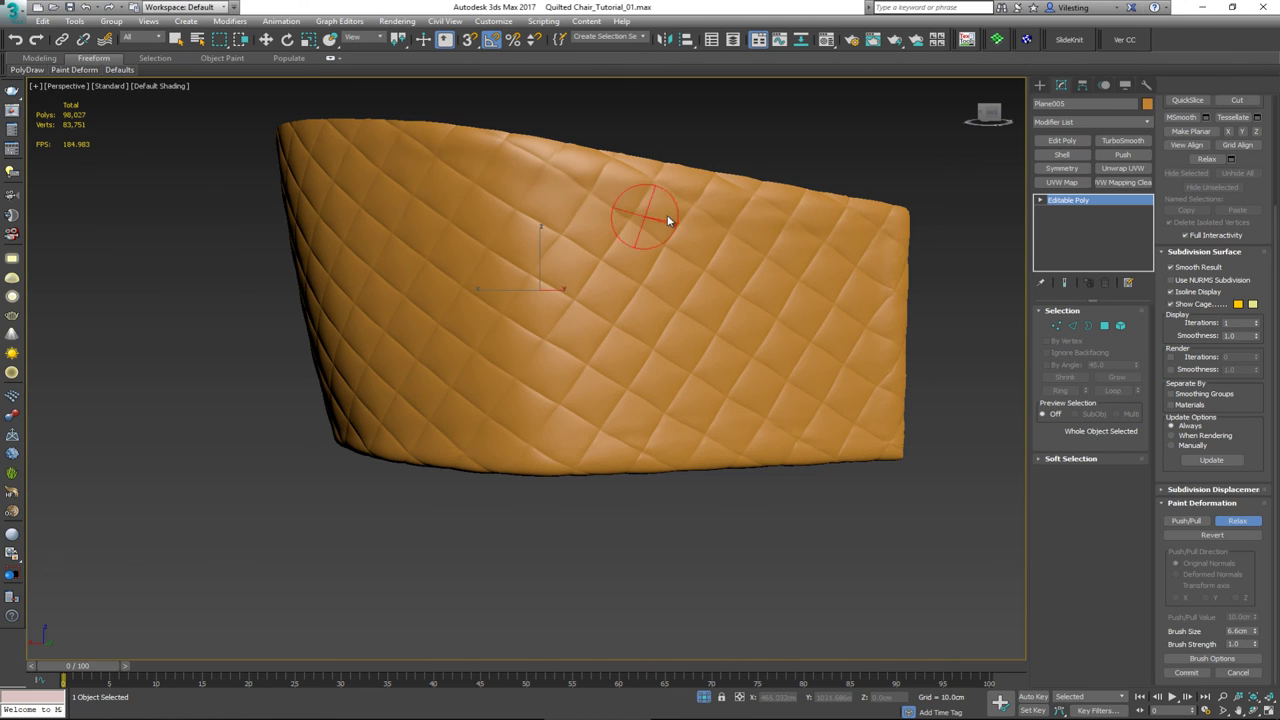
pyautogui.moveTo(674, 251)
pyautogui.keyDown('alt'); pyautogui.mouseDown(button='middle')
pyautogui.moveTo(649, 260)
pyautogui.moveTo(661, 270)
pyautogui.mouseUp(button='middle'); pyautogui.keyUp('alt')
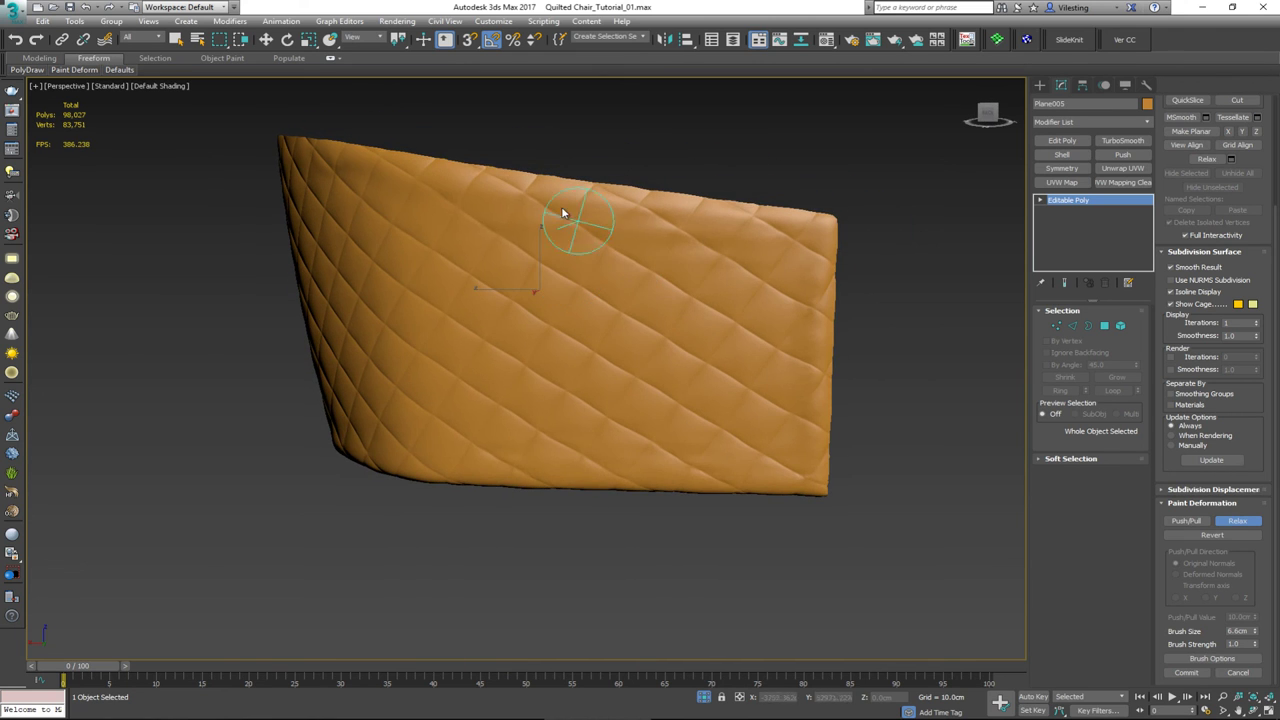
pyautogui.moveTo(561, 213)
pyautogui.mouseDown()
pyautogui.moveTo(480, 200)
pyautogui.moveTo(825, 252)
pyautogui.mouseUp()
# - Leave the Relax brush and end the quilted panel's isolation to show the whole chair
pyautogui.press('w')
pyautogui.moveTo(798, 329)
pyautogui.keyDown('alt'); pyautogui.mouseDown(button='middle')
pyautogui.moveTo(737, 303)
pyautogui.moveTo(600, 292)
pyautogui.mouseUp(button='middle'); pyautogui.keyUp('alt')
pyautogui.rightClick(583, 290)
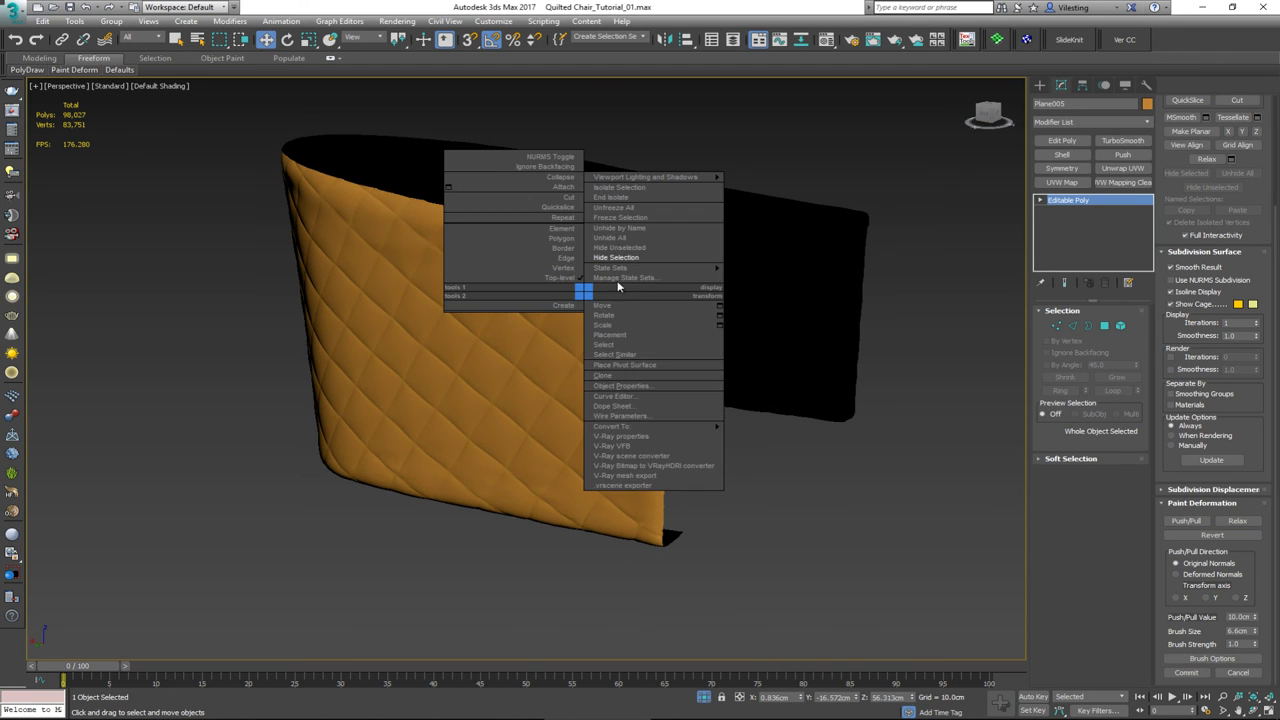
pyautogui.click(617, 198)
pyautogui.keyDown('alt'); pyautogui.moveTo(606, 212); pyautogui.dragTo(560, 350, button='middle'); pyautogui.keyUp('alt')
pyautogui.press('1')
pyautogui.keyDown('alt'); pyautogui.moveTo(546, 268); pyautogui.dragTo(532, 352, button='middle'); pyautogui.keyUp('alt')
pyautogui.scroll(2, 610, 215)
pyautogui.moveTo(602, 222); pyautogui.dragTo(466, 336, button='middle')
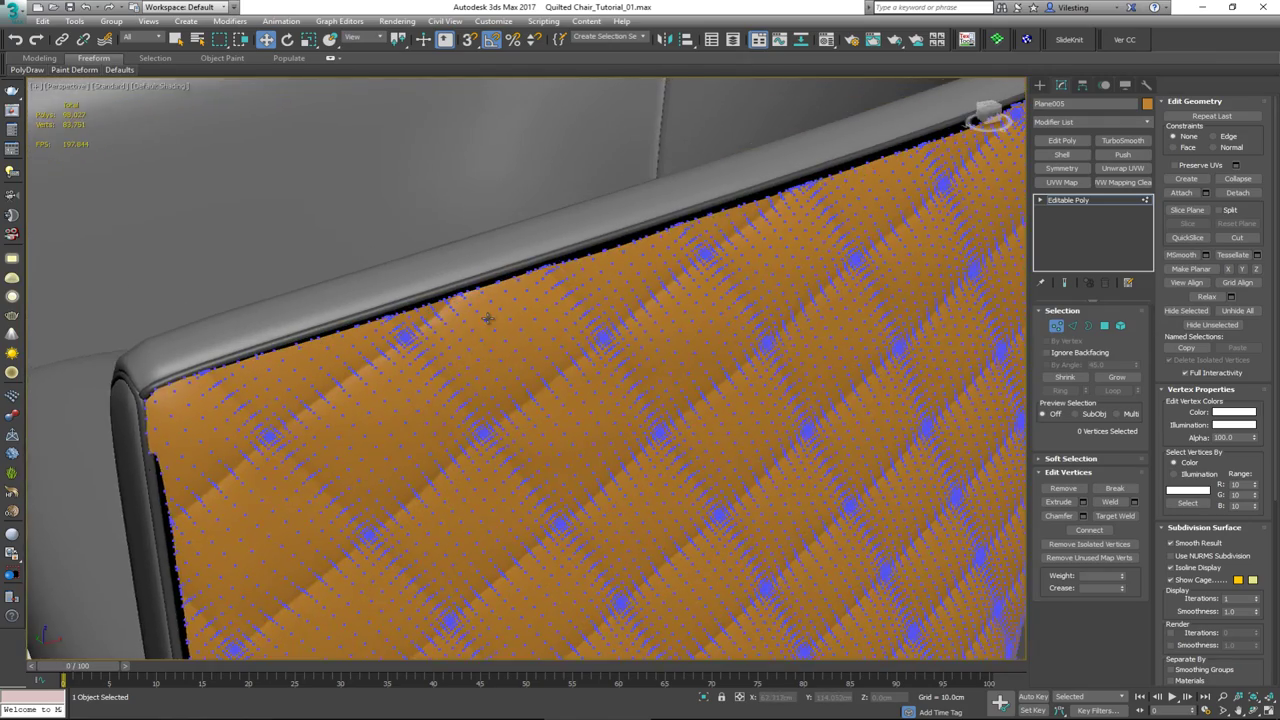
pyautogui.scroll(2, 486, 317)
pyautogui.press('F4')
pyautogui.press('F4')
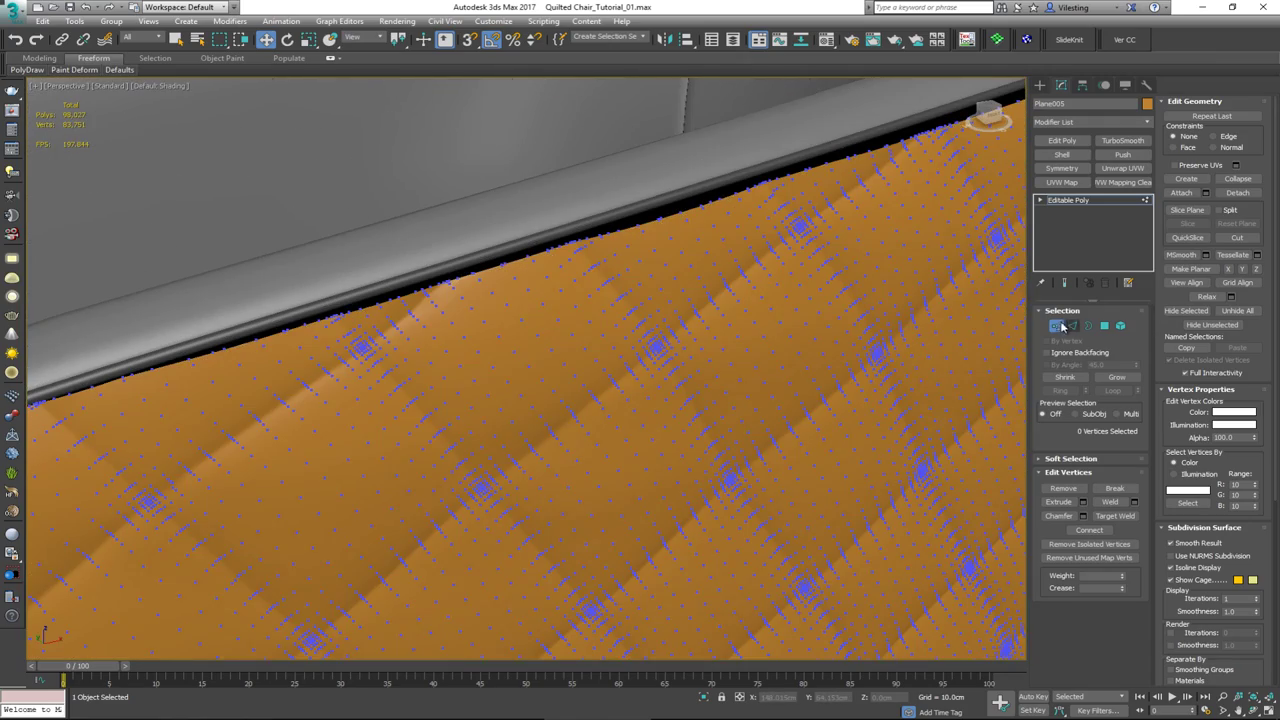
pyautogui.click(1059, 326)
# - Check the gap along the quilt's upper edge, then select the piping and switch to its Editable Spline level
pyautogui.scroll(-4, 511, 294)
pyautogui.keyDown('alt'); pyautogui.moveTo(737, 369); pyautogui.dragTo(654, 410, button='middle'); pyautogui.keyUp('alt')
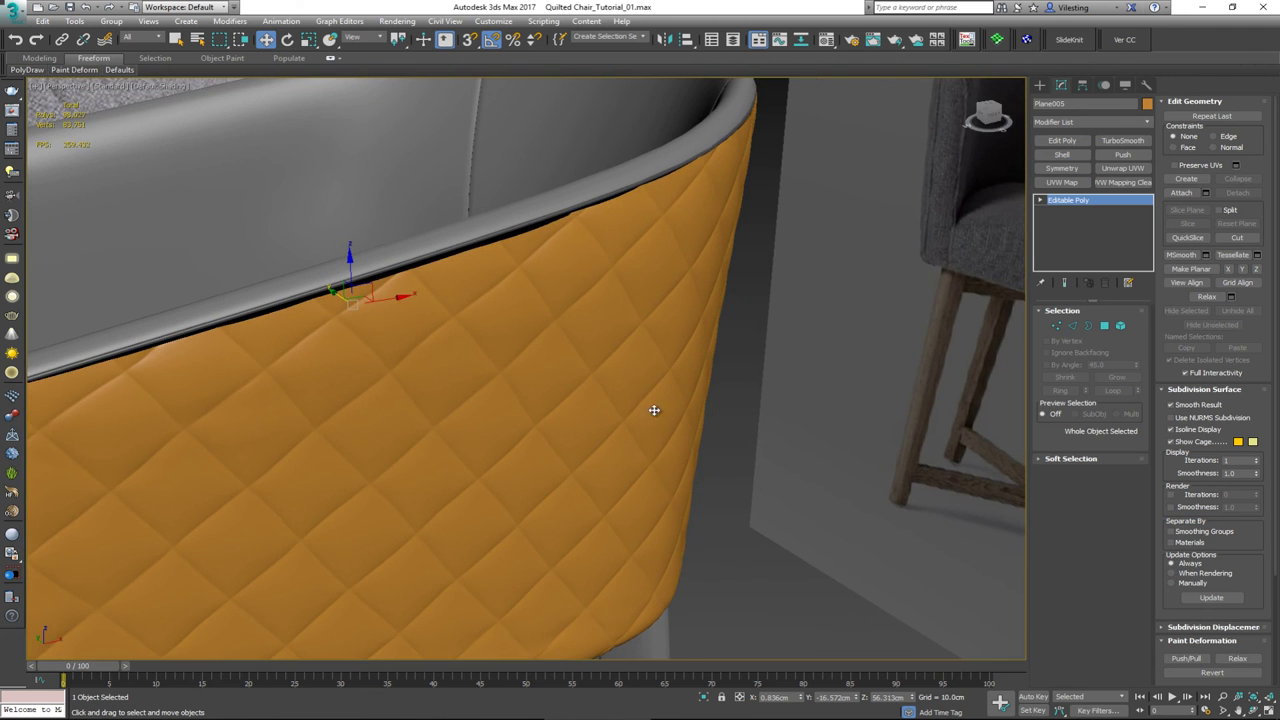
pyautogui.keyDown('alt'); pyautogui.moveTo(643, 306); pyautogui.dragTo(608, 148, button='middle'); pyautogui.keyUp('alt')
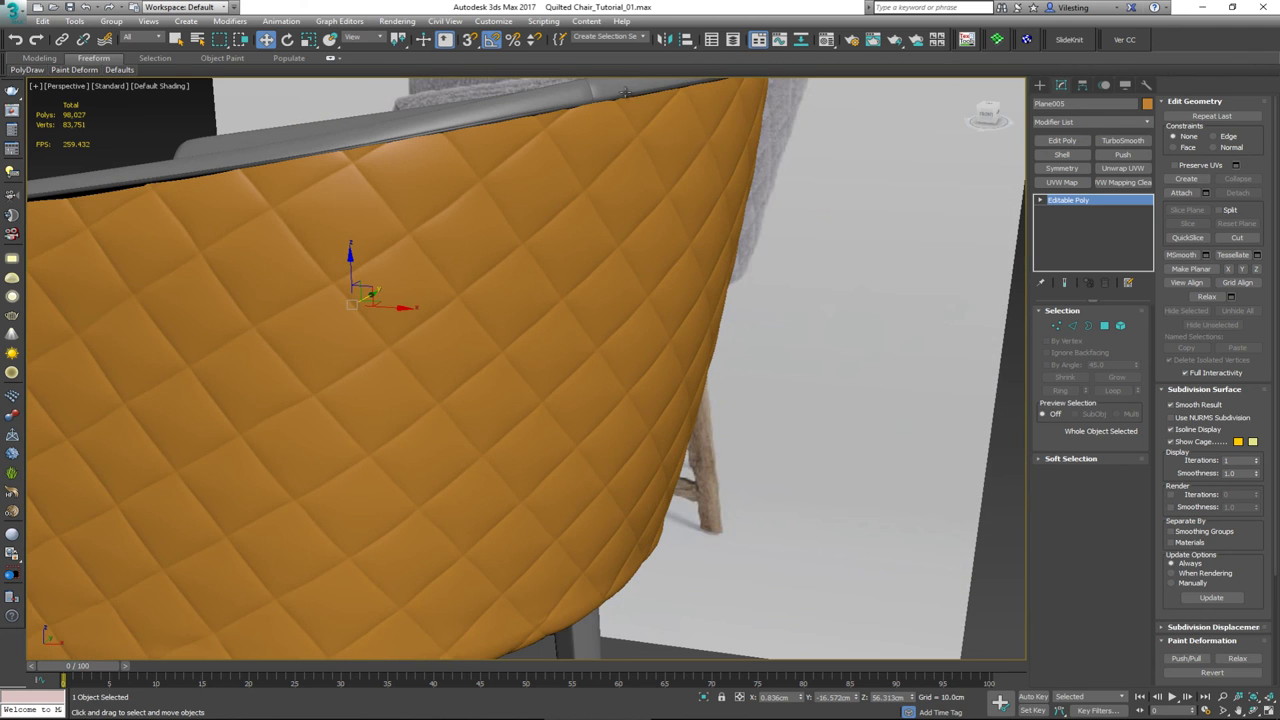
pyautogui.keyDown('alt'); pyautogui.moveTo(624, 92); pyautogui.dragTo(500, 181, button='middle'); pyautogui.keyUp('alt')
pyautogui.keyDown('alt'); pyautogui.moveTo(455, 218); pyautogui.dragTo(600, 202, button='middle'); pyautogui.keyUp('alt')
pyautogui.scroll(4, 446, 123)
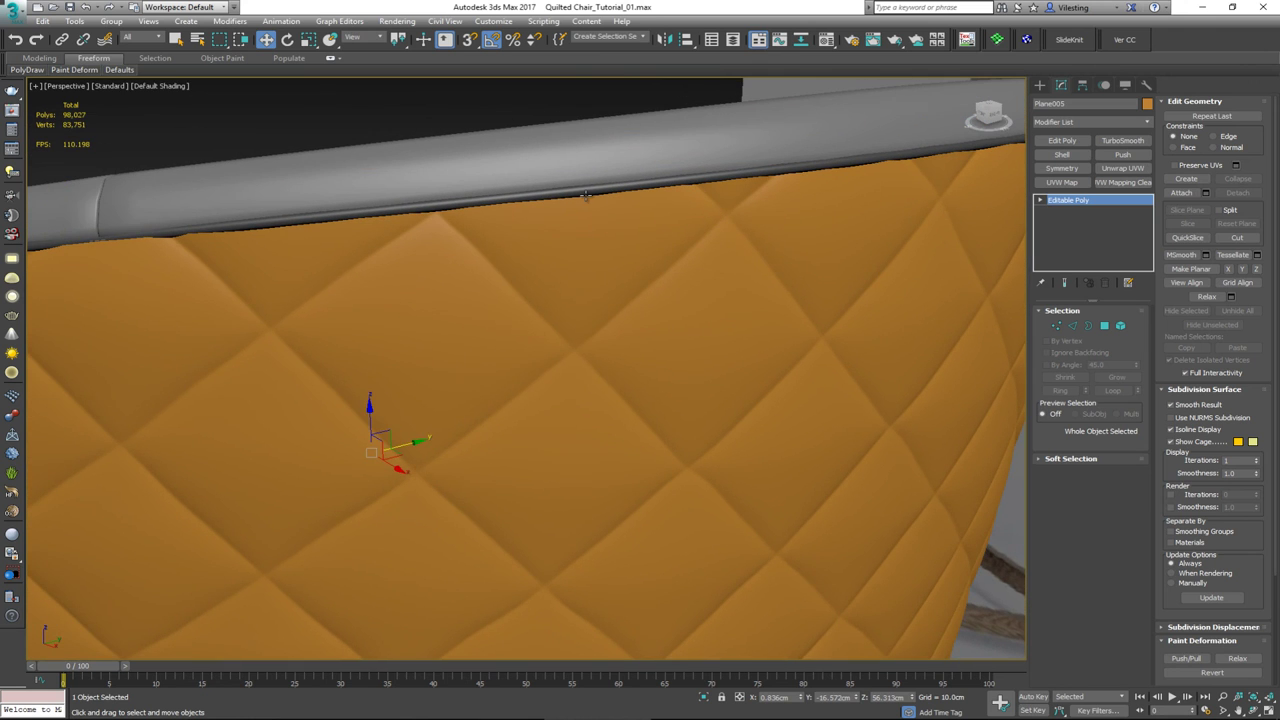
pyautogui.click(580, 192)
pyautogui.moveTo(531, 241); pyautogui.dragTo(826, 244, button='middle')
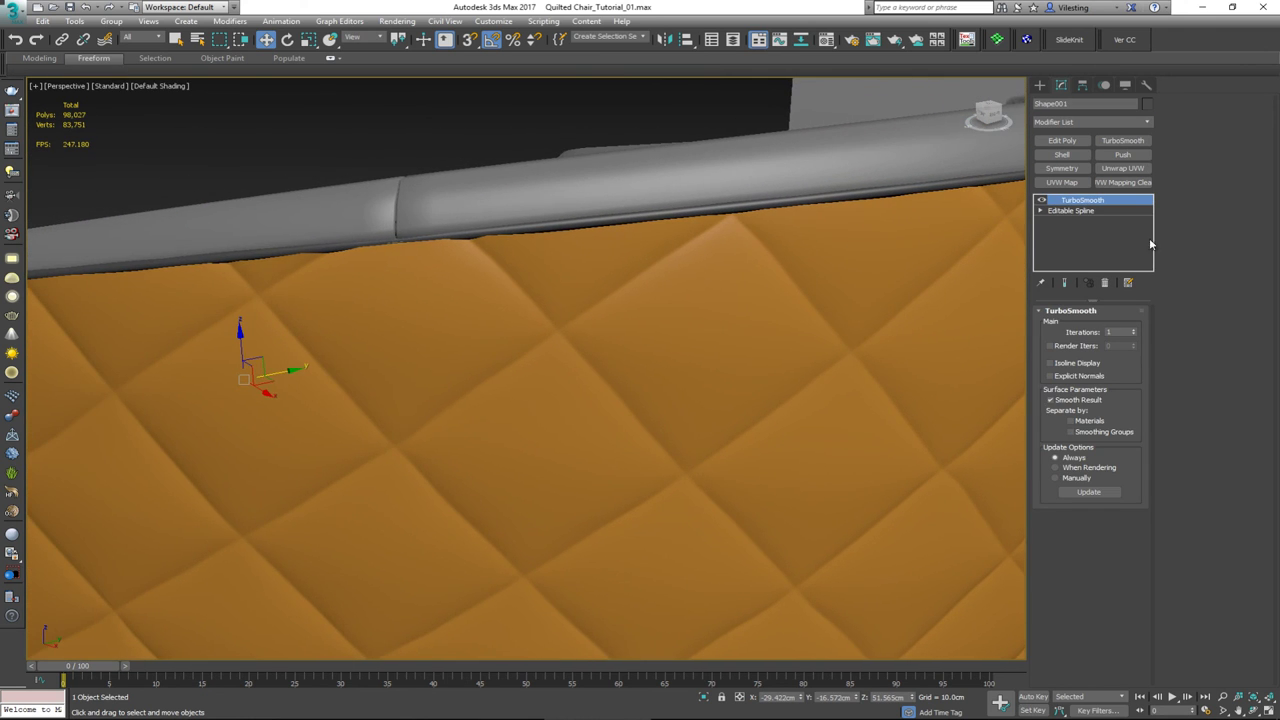
pyautogui.click(1089, 213)
# - Set the piping's radial rendering thickness to 0.4 cm and check it against the quilt around the back
pyautogui.keyDown('alt'); pyautogui.moveTo(812, 337); pyautogui.dragTo(671, 234, button='middle'); pyautogui.keyUp('alt')
pyautogui.scroll(3, 561, 347)
pyautogui.scroll(-5, 671, 234)
pyautogui.keyDown('alt'); pyautogui.moveTo(666, 351); pyautogui.dragTo(649, 384, button='middle'); pyautogui.keyUp('alt')
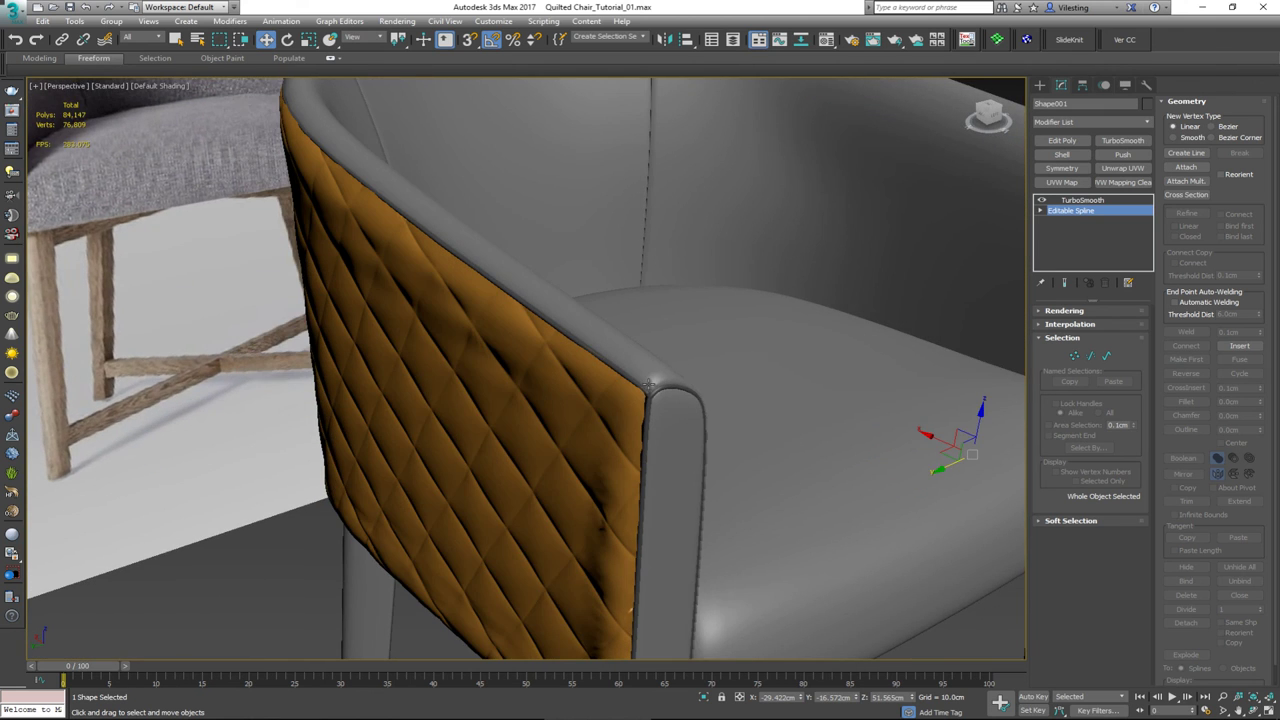
pyautogui.scroll(3, 649, 397)
pyautogui.click(1080, 312)
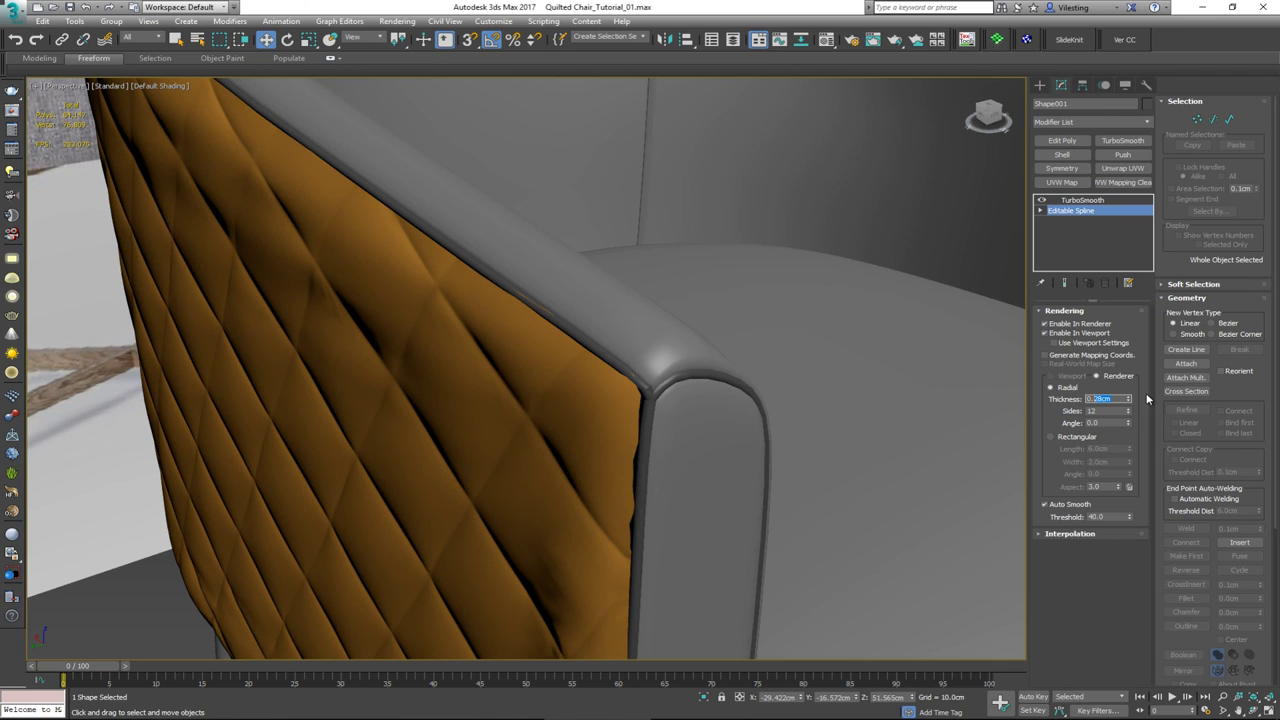
pyautogui.press('Return')
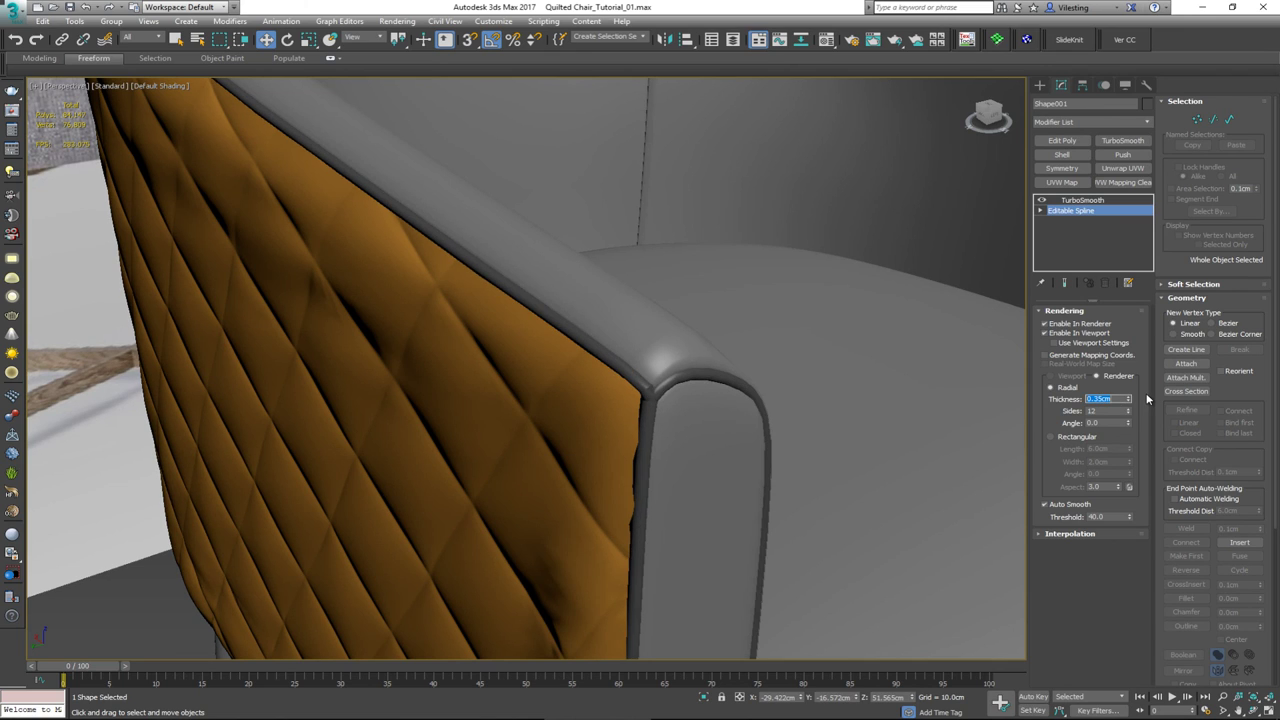
pyautogui.press('Return')
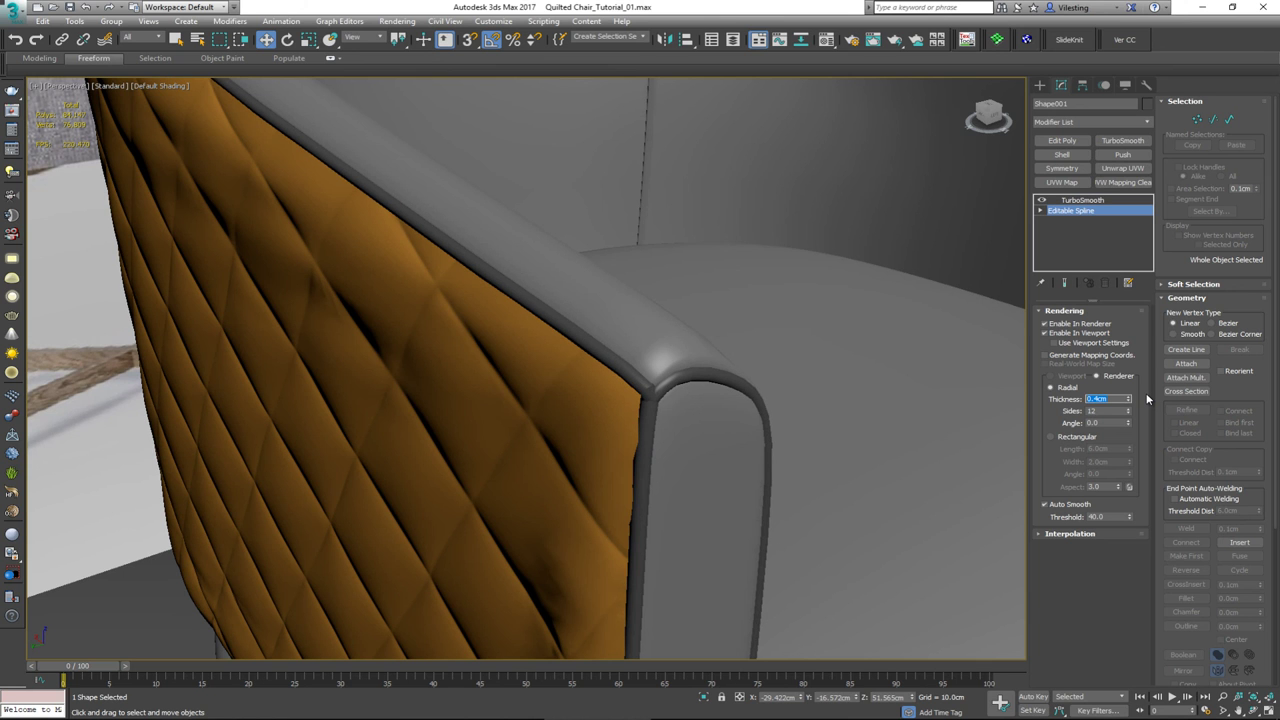
pyautogui.scroll(-5, 694, 283)
pyautogui.keyDown('alt'); pyautogui.moveTo(640, 270); pyautogui.dragTo(746, 257, button='middle'); pyautogui.keyUp('alt')
pyautogui.scroll(3, 794, 212)
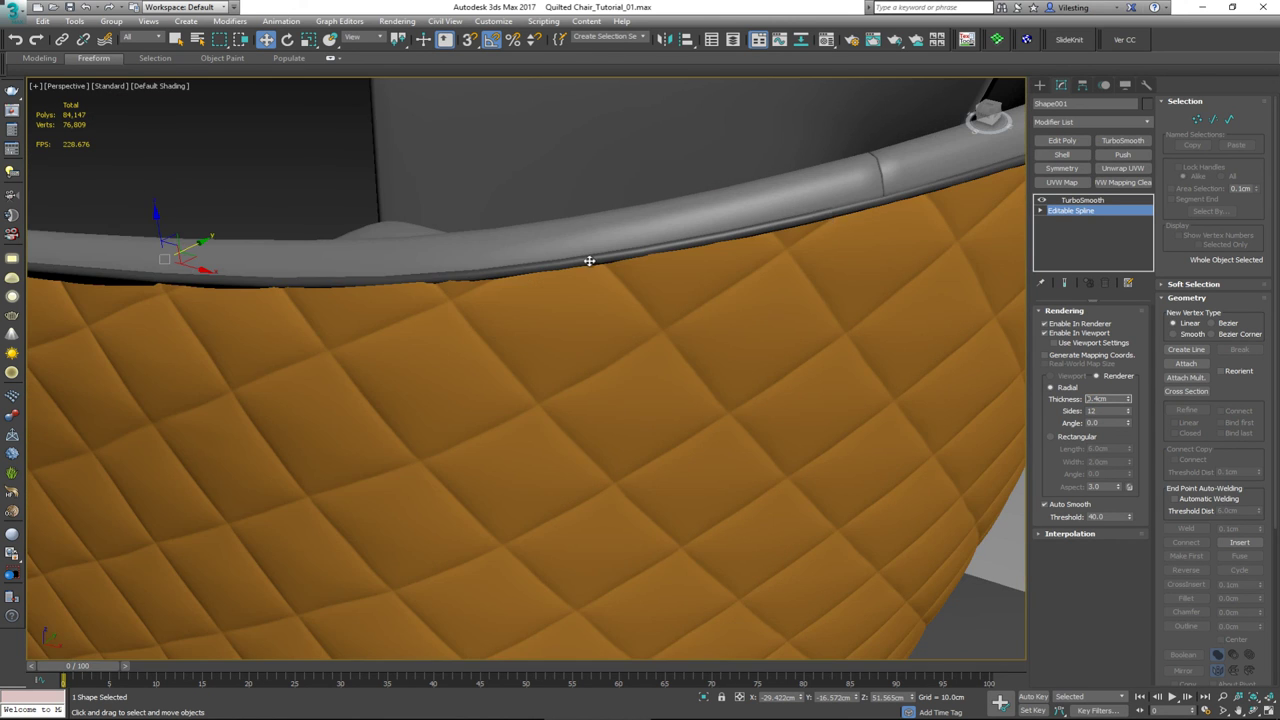
pyautogui.keyDown('alt'); pyautogui.moveTo(589, 261); pyautogui.dragTo(642, 282, button='middle'); pyautogui.keyUp('alt')
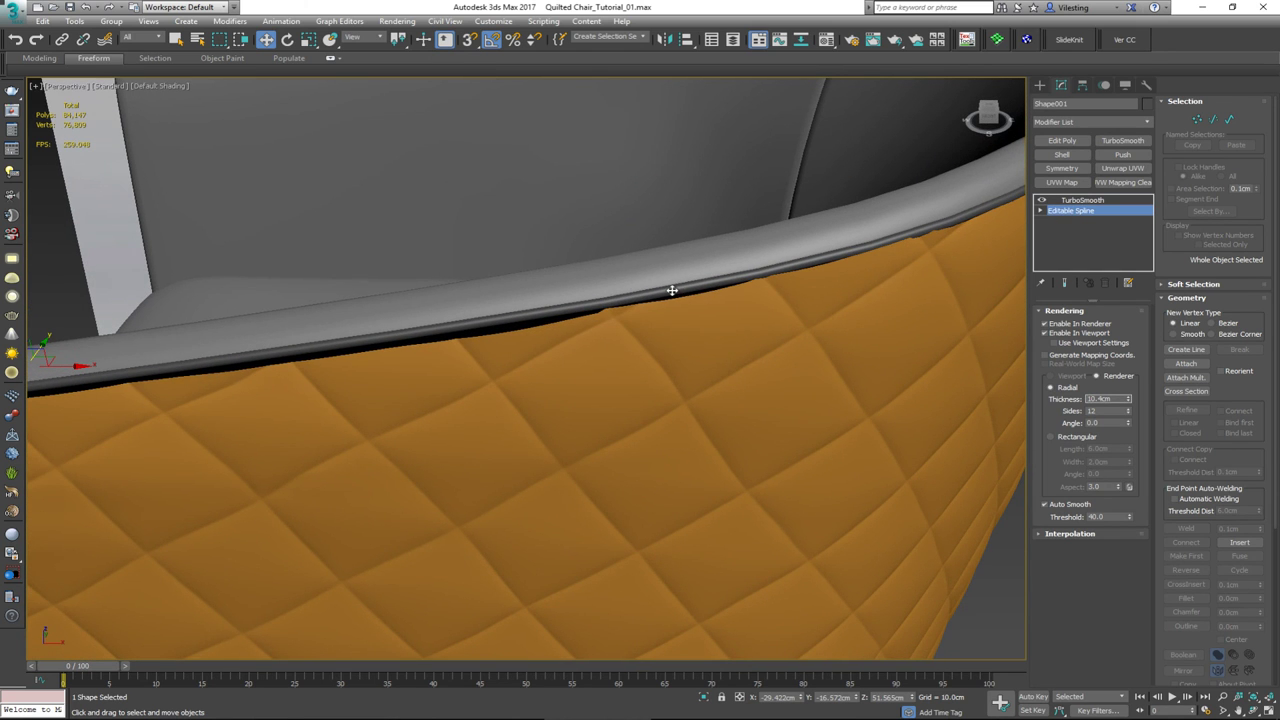
# - Restore the piping's radial rendering thickness to 0.4 cm and compare it closely with the quilt's upper edge
pyautogui.scroll(-6, 647, 298)
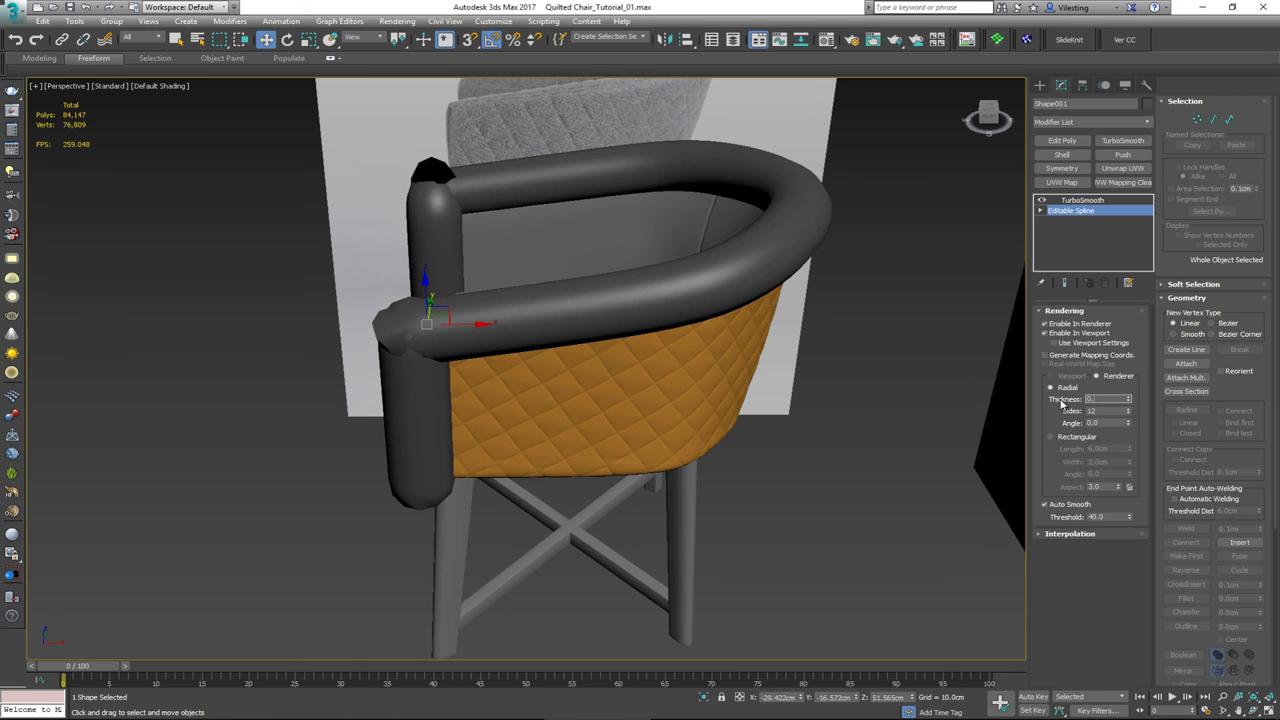
pyautogui.press('Return')
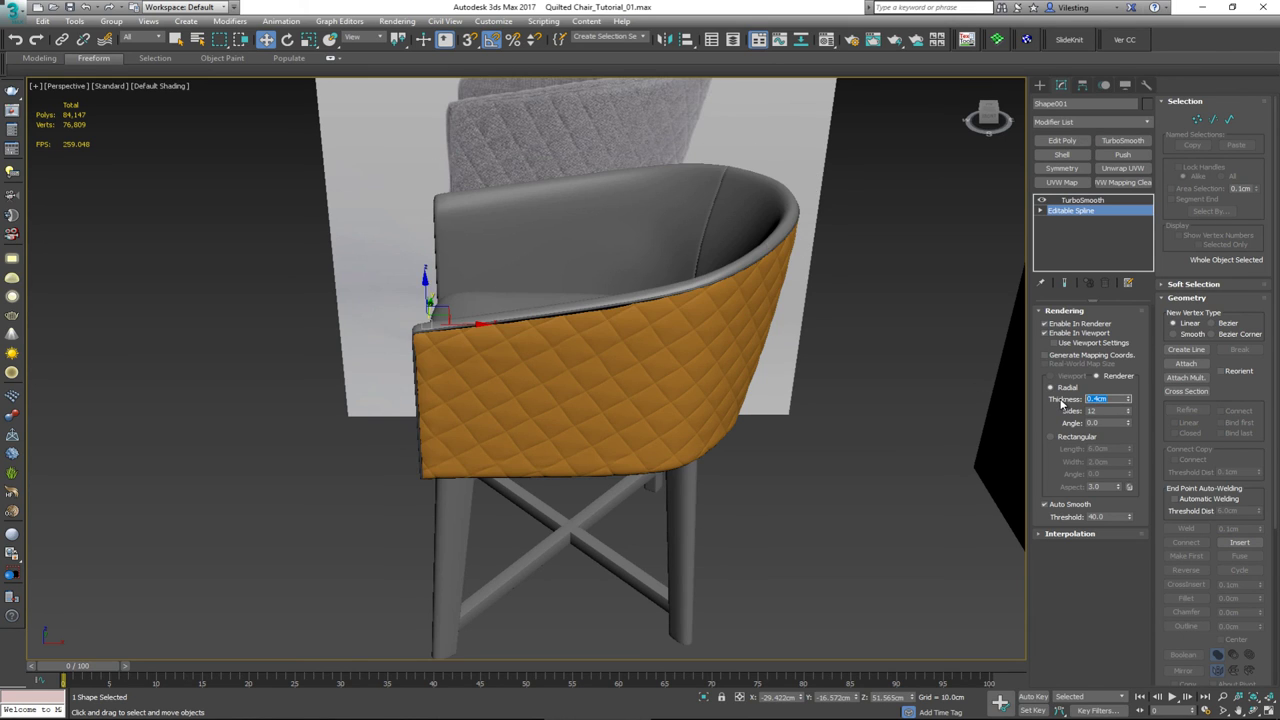
pyautogui.scroll(6, 650, 300)
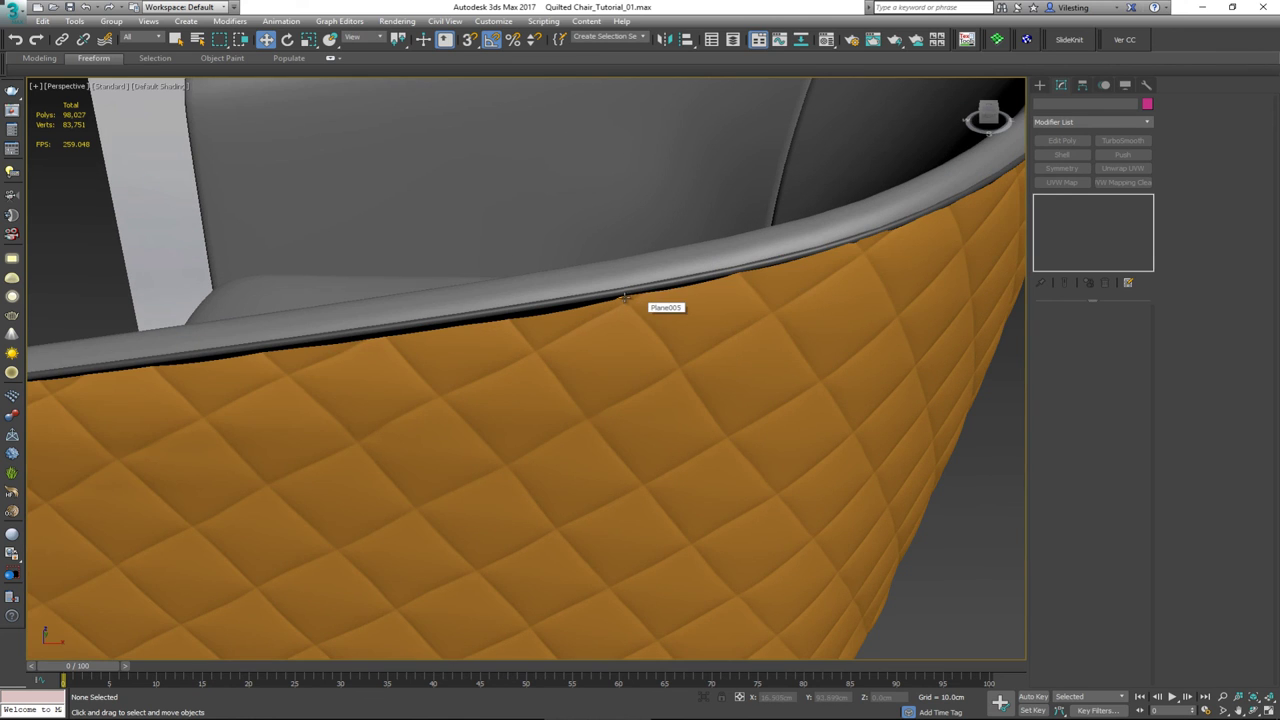
pyautogui.press('F4')
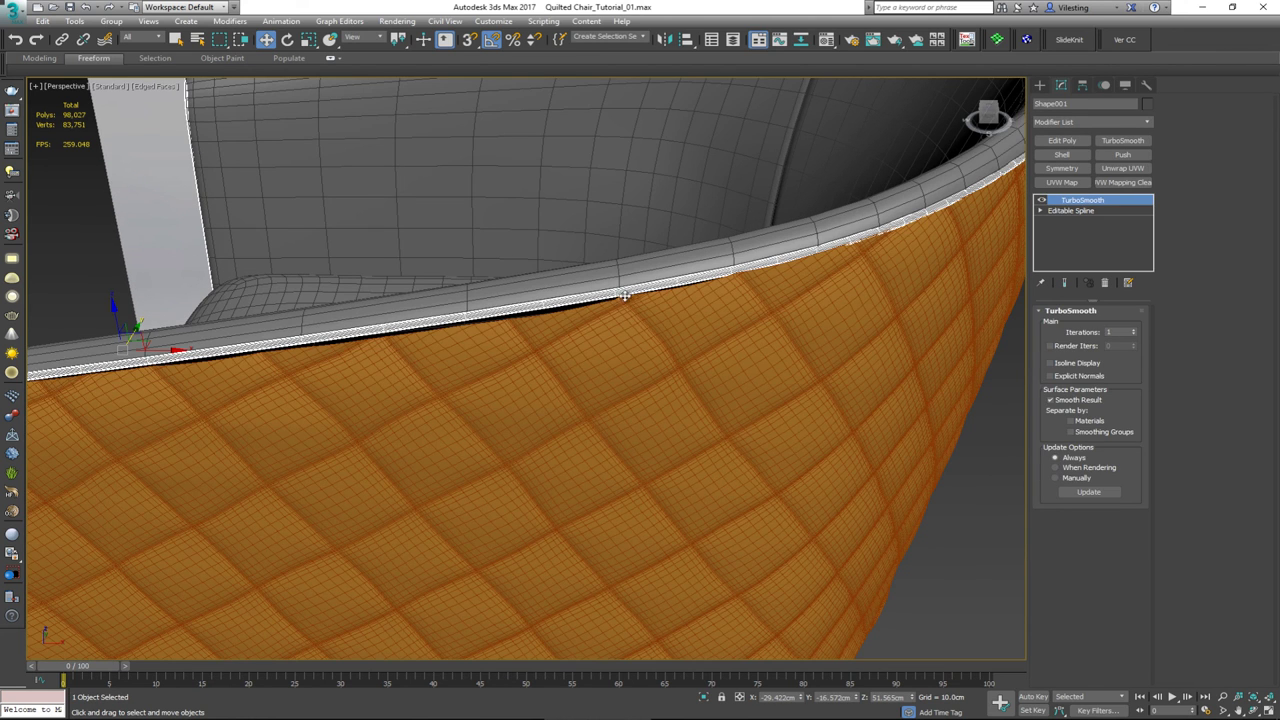
pyautogui.click(1079, 212)
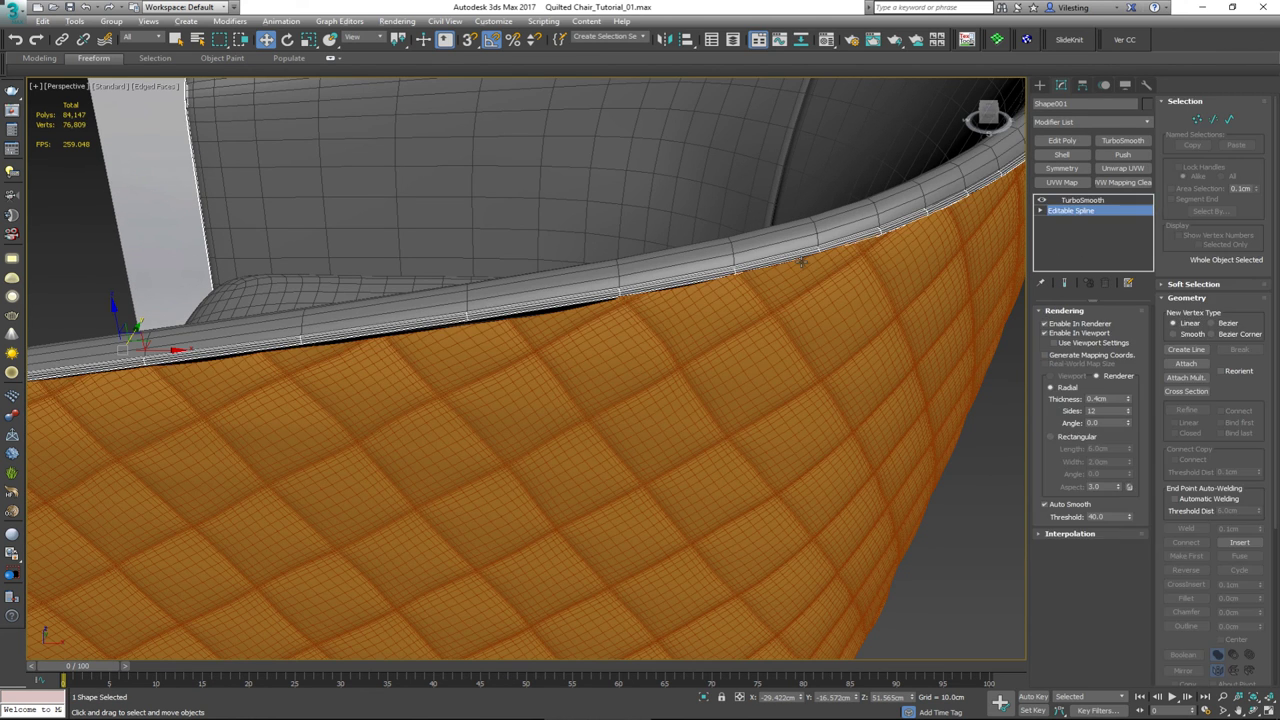
pyautogui.press('1')
pyautogui.moveTo(686, 282)
pyautogui.keyDown('alt'); pyautogui.mouseDown(button='middle')
pyautogui.moveTo(706, 303)
pyautogui.moveTo(666, 337)
pyautogui.moveTo(666, 309)
pyautogui.moveTo(648, 316)
pyautogui.moveTo(679, 298)
pyautogui.mouseUp(button='middle'); pyautogui.keyUp('alt')
pyautogui.click(650, 330)
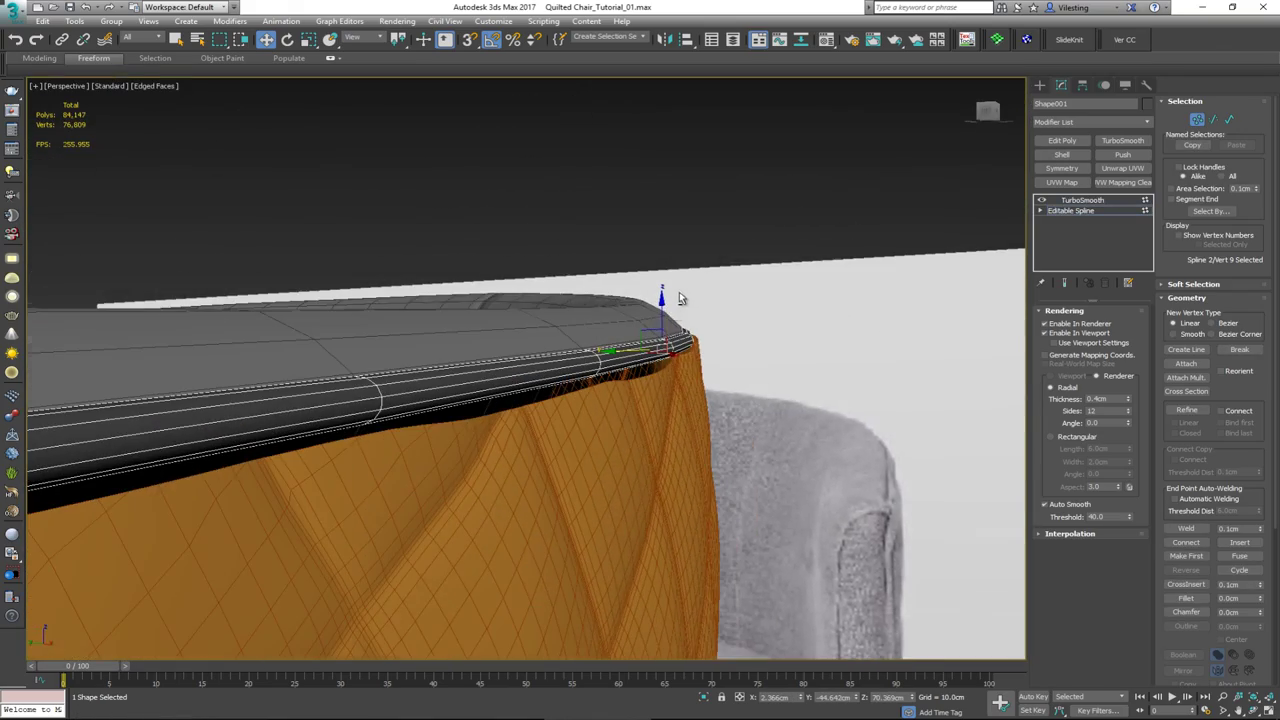
pyautogui.click(1071, 210)
# - Select the quilted panel and use the Shift brush to pull its front corner and upper edge against the piping
pyautogui.click(645, 436)
pyautogui.scroll(-3, 694, 386)
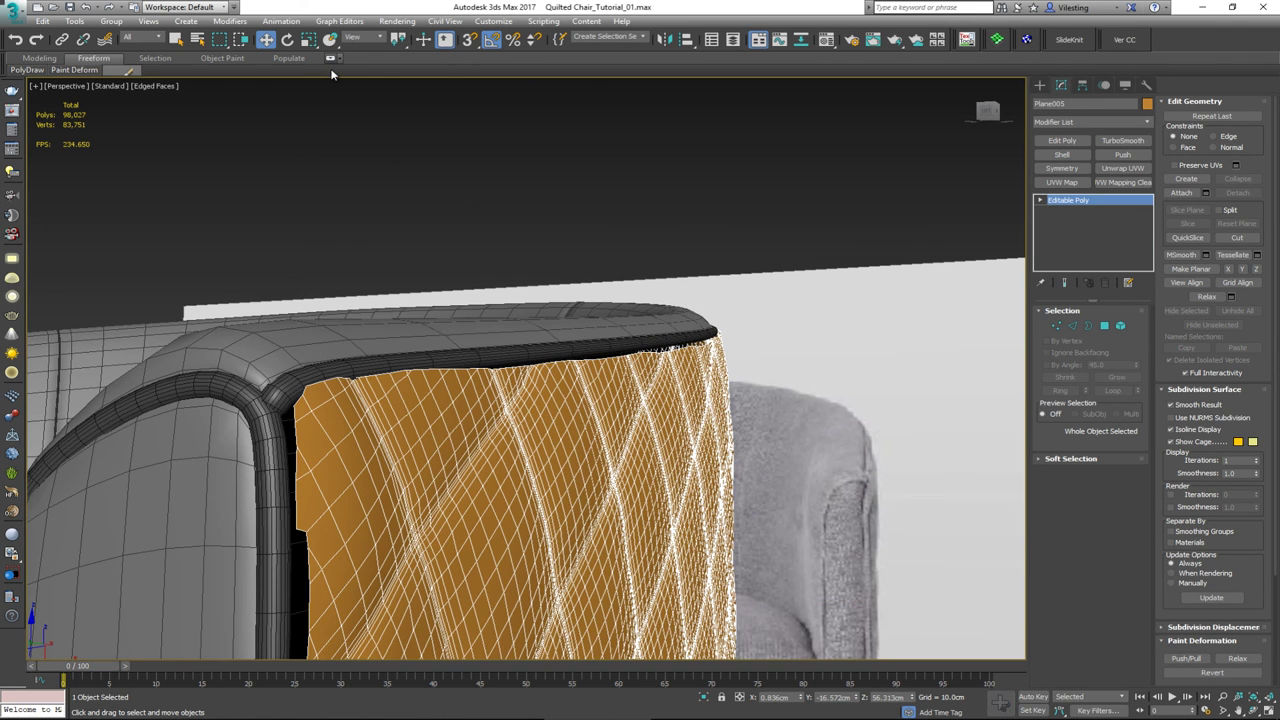
pyautogui.click(330, 62)
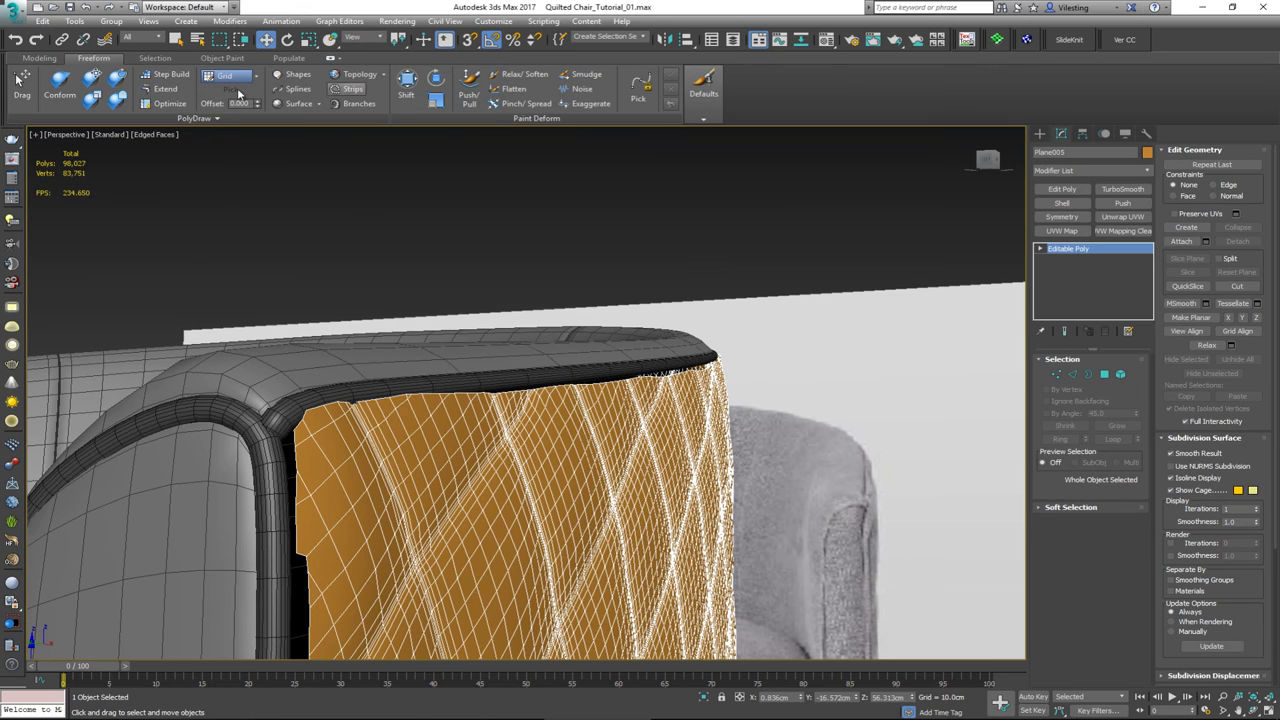
pyautogui.click(405, 88)
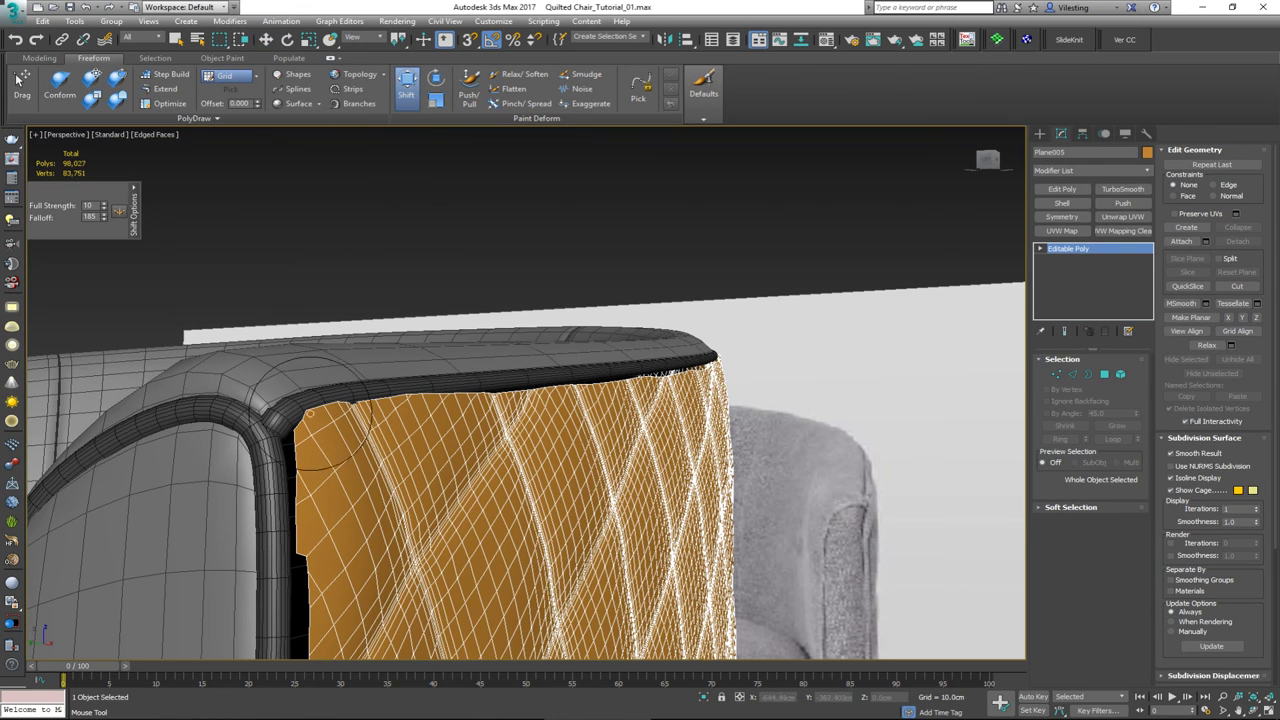
pyautogui.moveTo(305, 415); pyautogui.dragTo(285, 431)
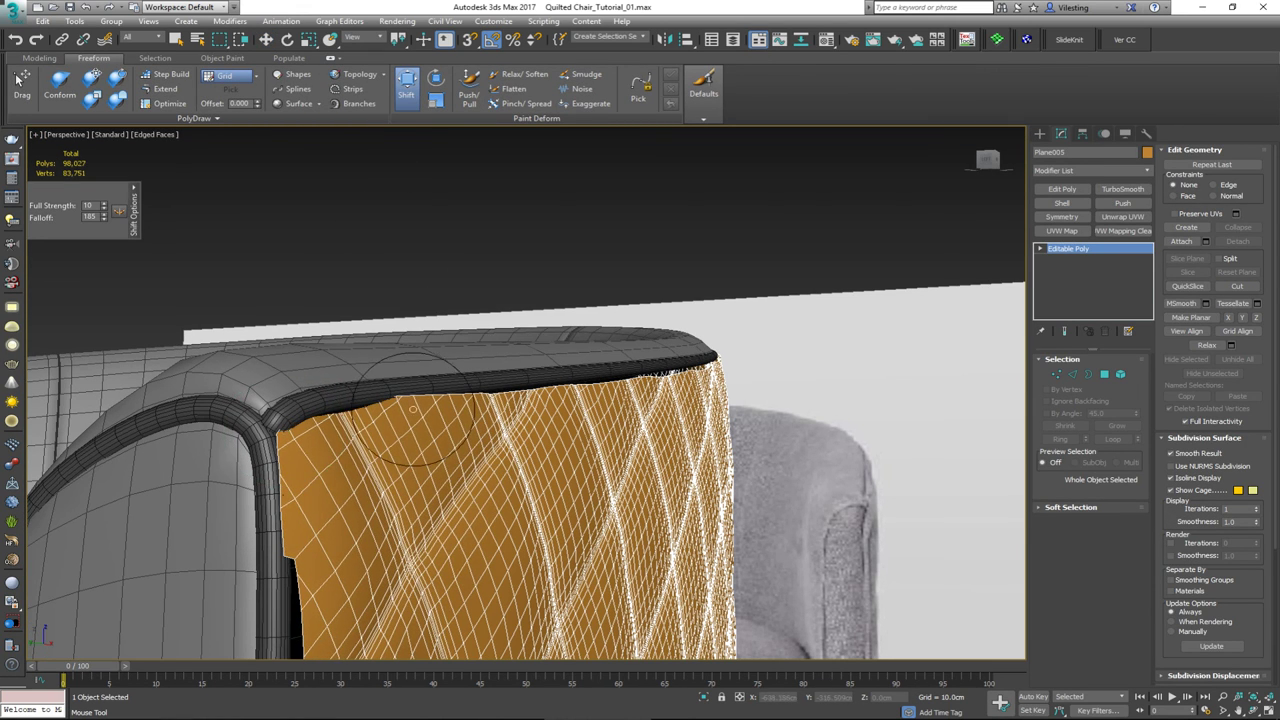
pyautogui.moveTo(474, 392); pyautogui.dragTo(419, 394)
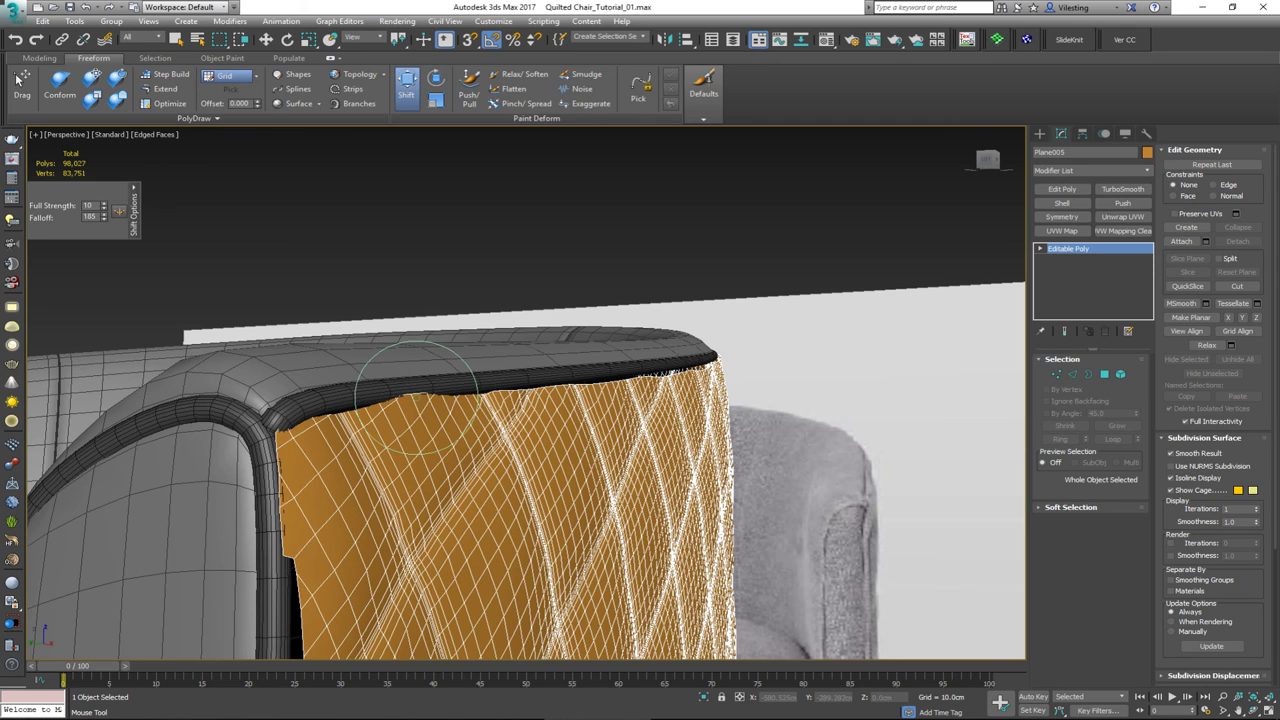
pyautogui.moveTo(548, 386); pyautogui.dragTo(654, 378)
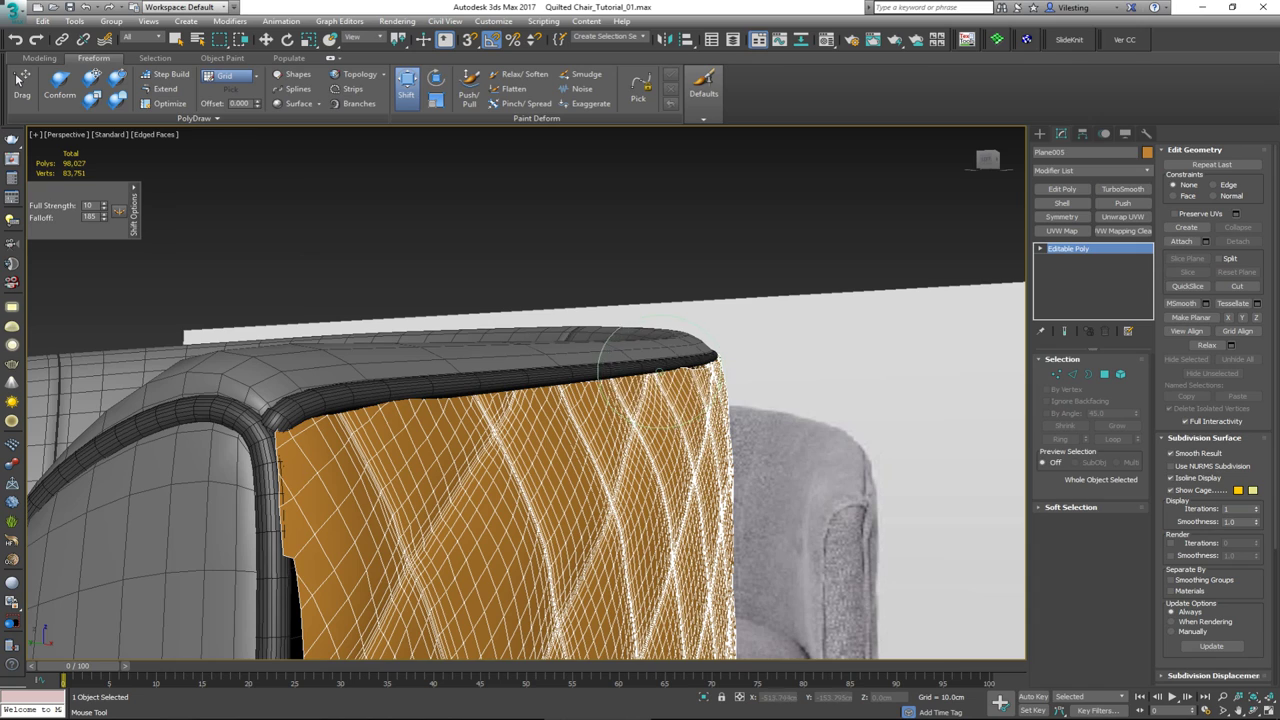
# - Continue the Shift brush along the quilt's upper edge around the back curve, closing the remaining gaps under the piping
pyautogui.keyDown('alt'); pyautogui.moveTo(697, 374); pyautogui.dragTo(600, 360, button='middle'); pyautogui.keyUp('alt')
pyautogui.moveTo(604, 363); pyautogui.dragTo(600, 362)
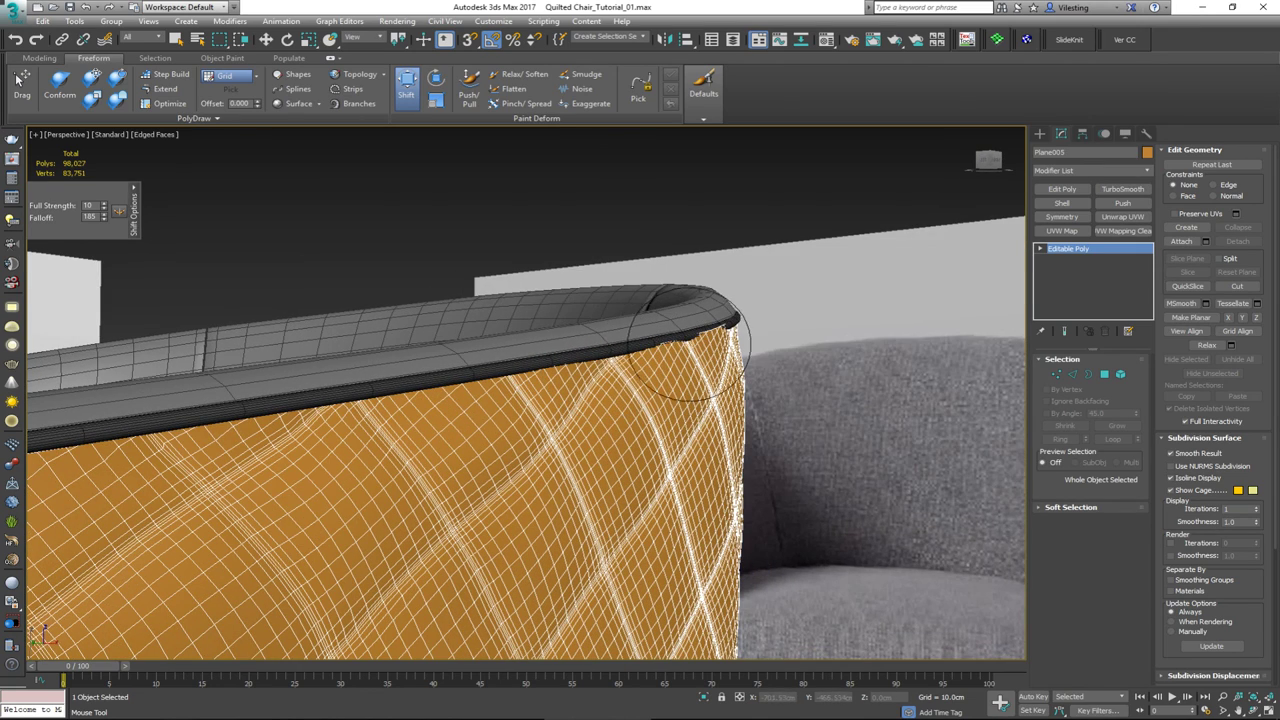
pyautogui.moveTo(691, 344); pyautogui.dragTo(684, 340)
pyautogui.keyDown('alt'); pyautogui.moveTo(712, 335); pyautogui.dragTo(672, 290, button='middle'); pyautogui.keyUp('alt')
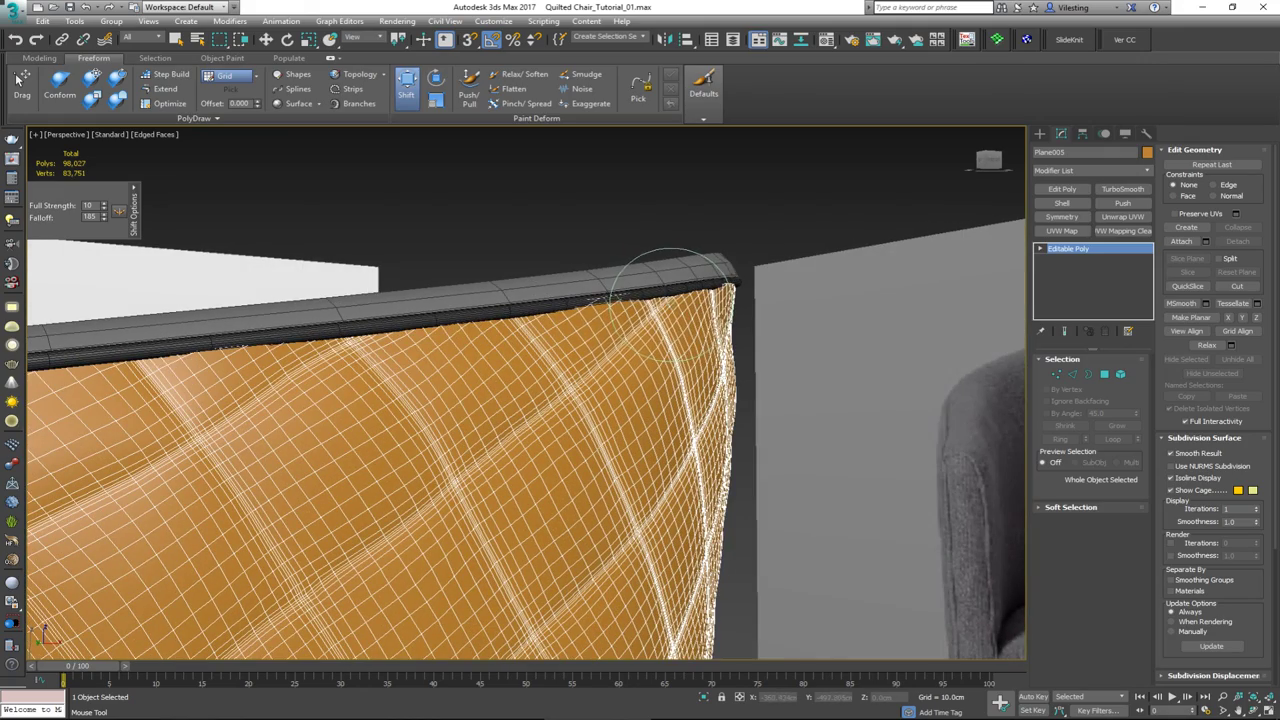
pyautogui.moveTo(672, 290)
pyautogui.keyDown('alt'); pyautogui.mouseDown(button='middle')
pyautogui.moveTo(665, 310)
pyautogui.moveTo(610, 262)
pyautogui.moveTo(523, 337)
pyautogui.moveTo(569, 363)
pyautogui.moveTo(648, 331)
pyautogui.mouseUp(button='middle'); pyautogui.keyUp('alt')
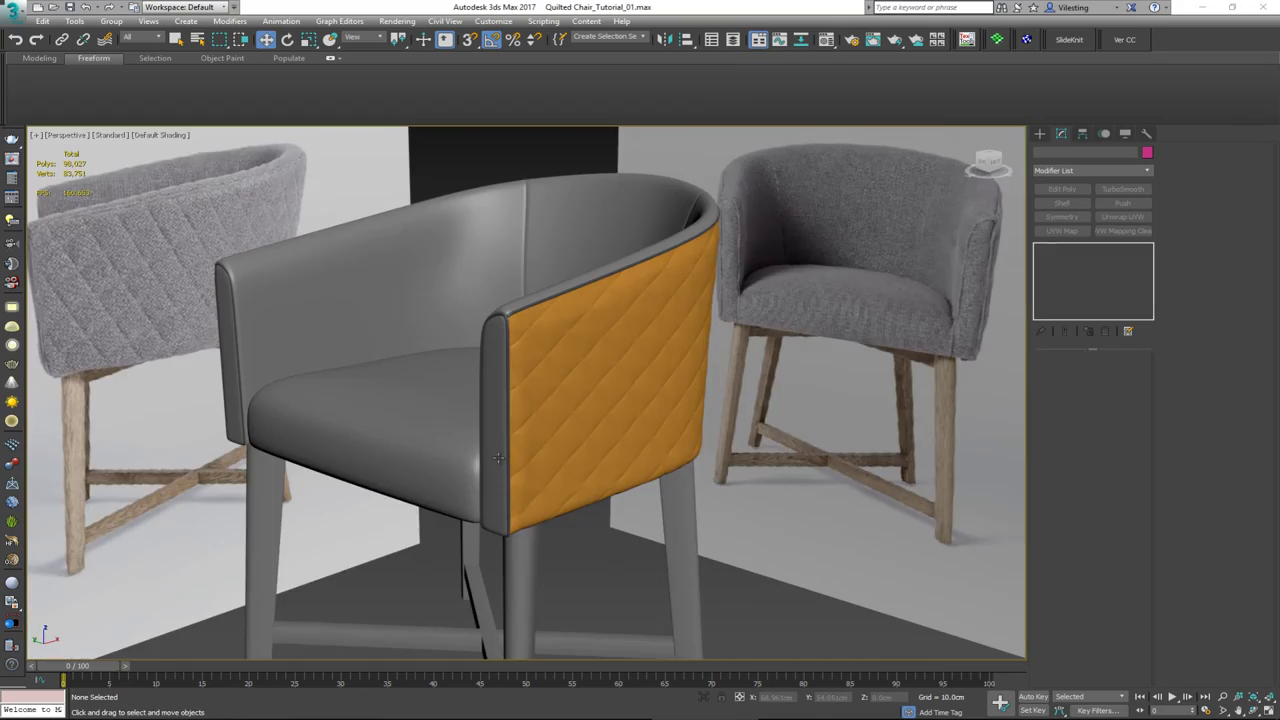
# - Minimize the modeling ribbon and examine the quilt's front and lower edges for gaps along the piping
pyautogui.keyDown('alt'); pyautogui.moveTo(486, 455); pyautogui.dragTo(413, 197, button='middle'); pyautogui.keyUp('alt')
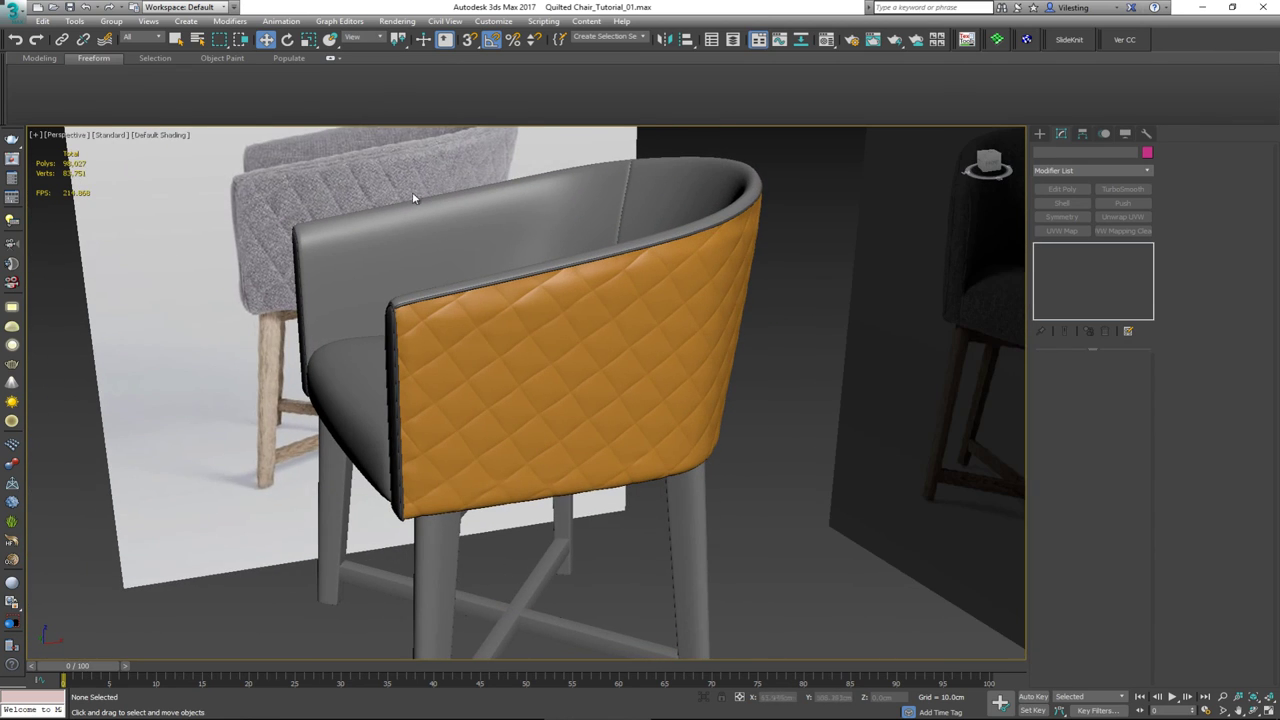
pyautogui.click(566, 459)
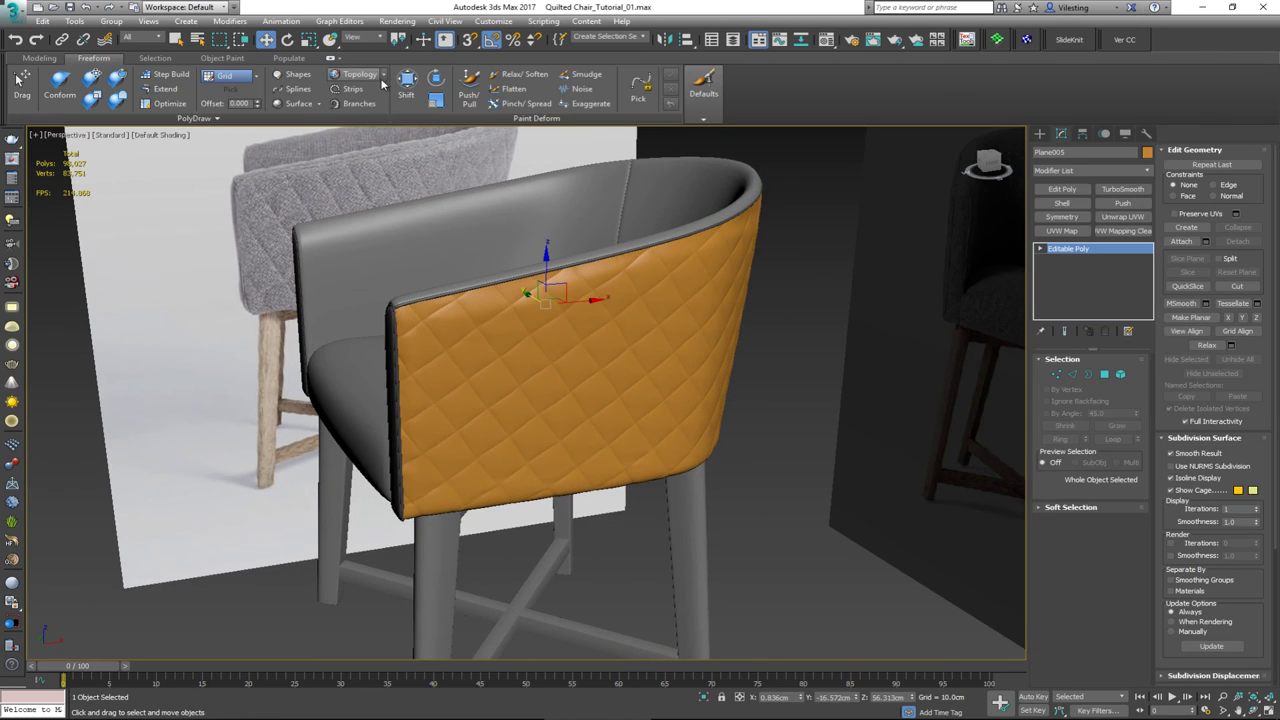
pyautogui.click(330, 57)
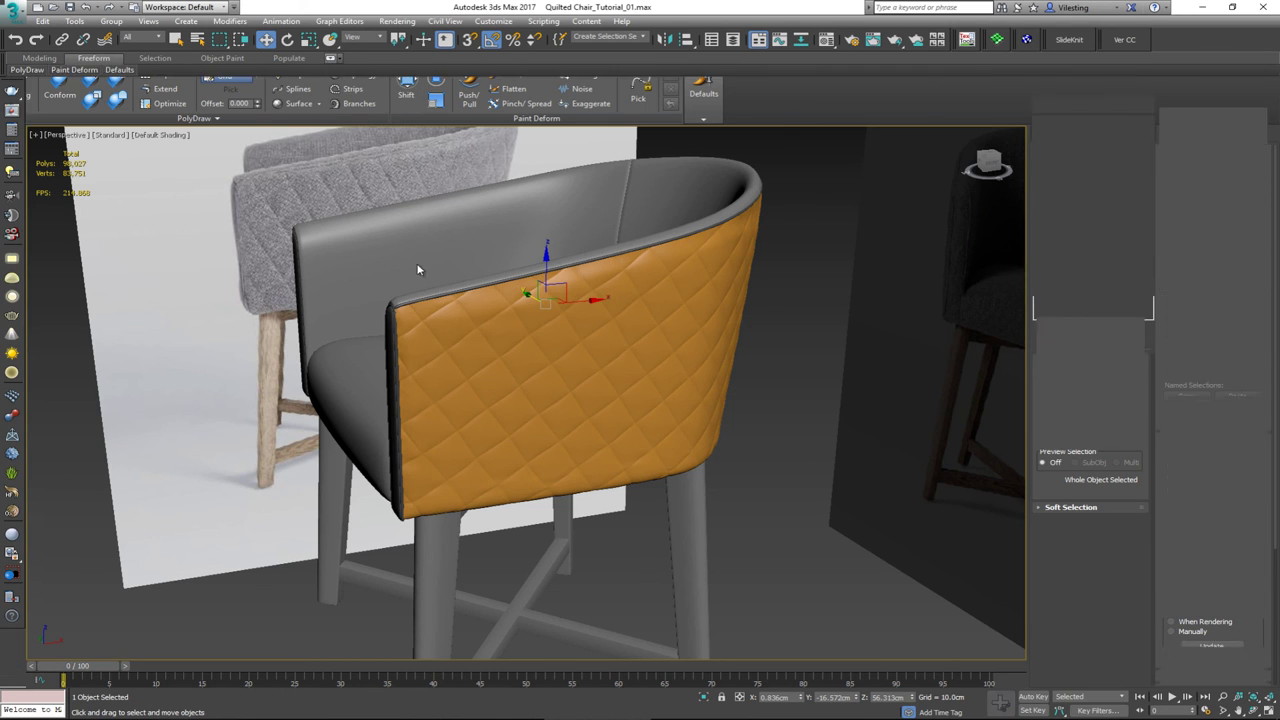
pyautogui.scroll(5, 405, 285)
pyautogui.moveTo(437, 357); pyautogui.dragTo(405, 258, button='middle')
pyautogui.click(785, 563)
pyautogui.moveTo(383, 394); pyautogui.dragTo(383, 503, button='middle')
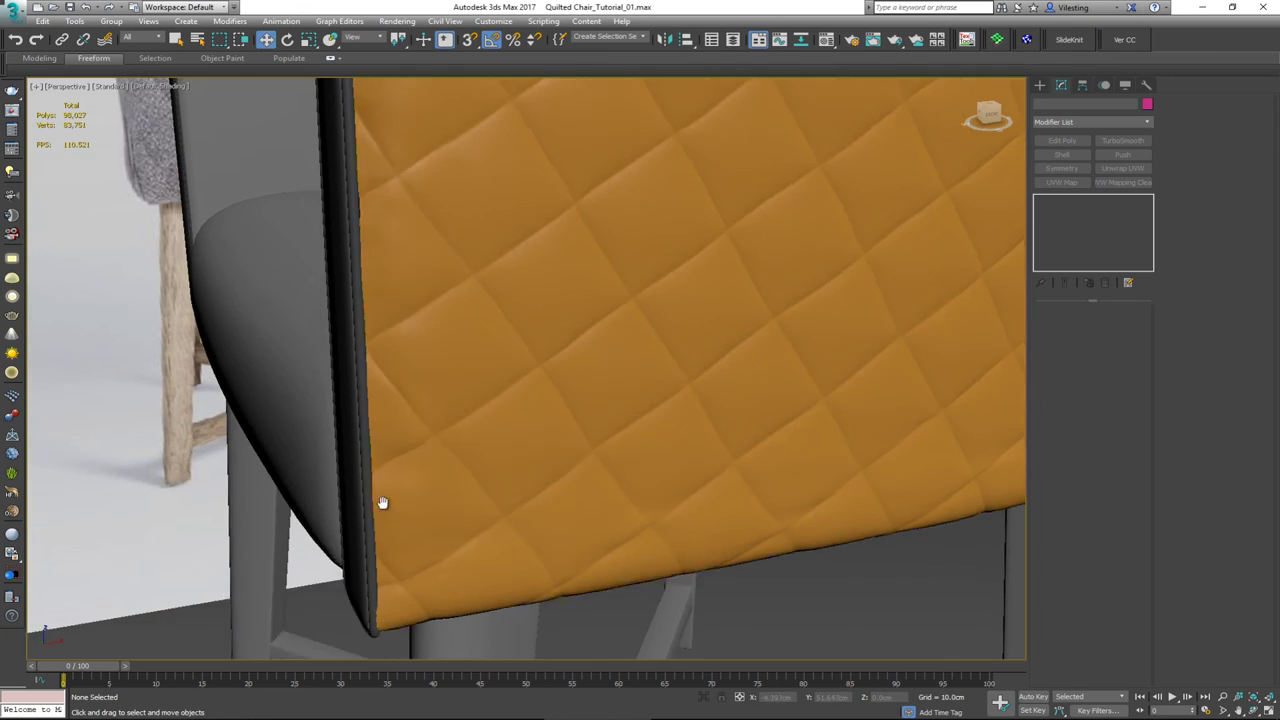
pyautogui.scroll(-4, 389, 525)
pyautogui.moveTo(506, 360); pyautogui.dragTo(480, 425, button='middle')
pyautogui.keyDown('alt'); pyautogui.moveTo(580, 352); pyautogui.dragTo(649, 340, button='middle'); pyautogui.keyUp('alt')
# - Turn on edged faces and examine the mesh of the seat, back, piping and quilt from several sides
pyautogui.click(670, 345)
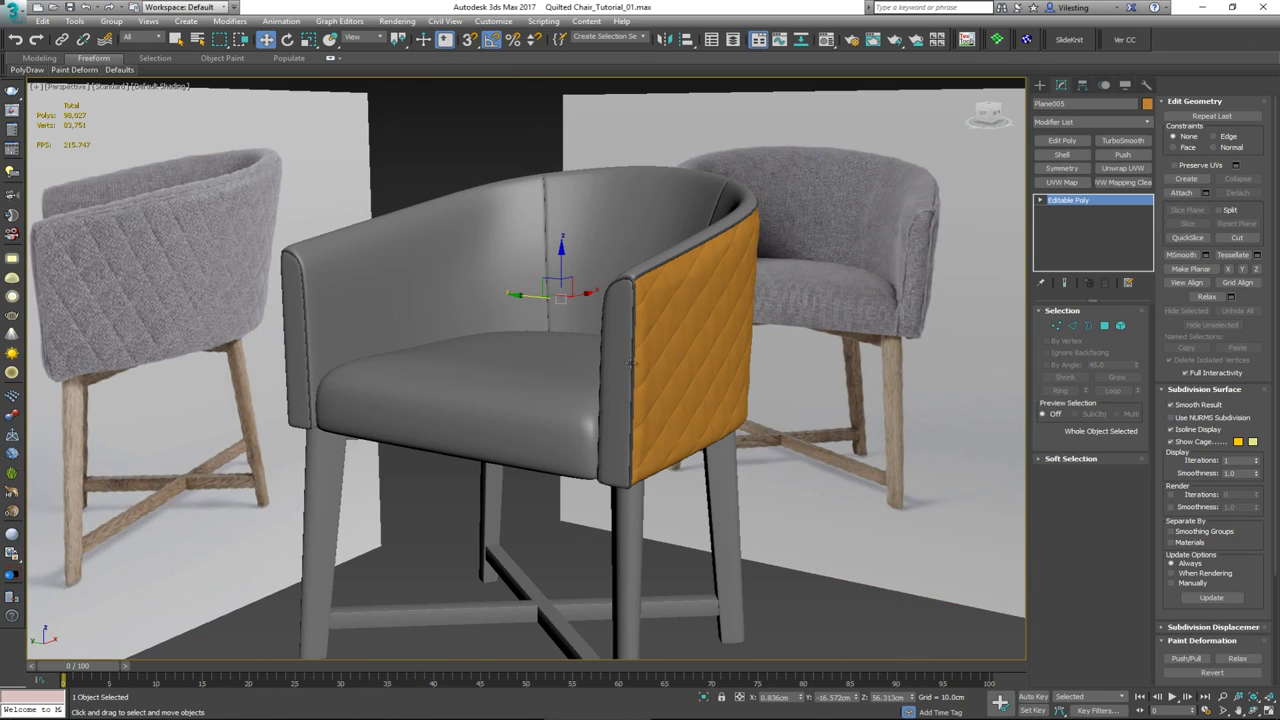
pyautogui.press('F4')
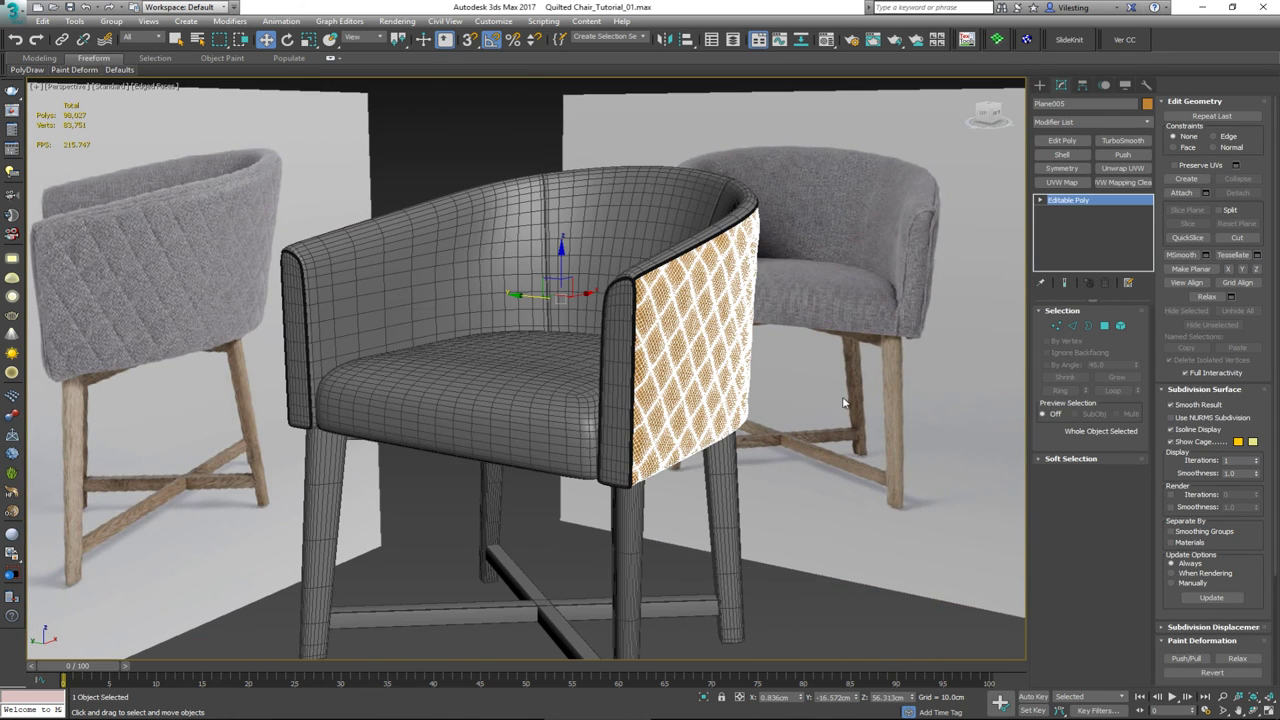
pyautogui.click(824, 460)
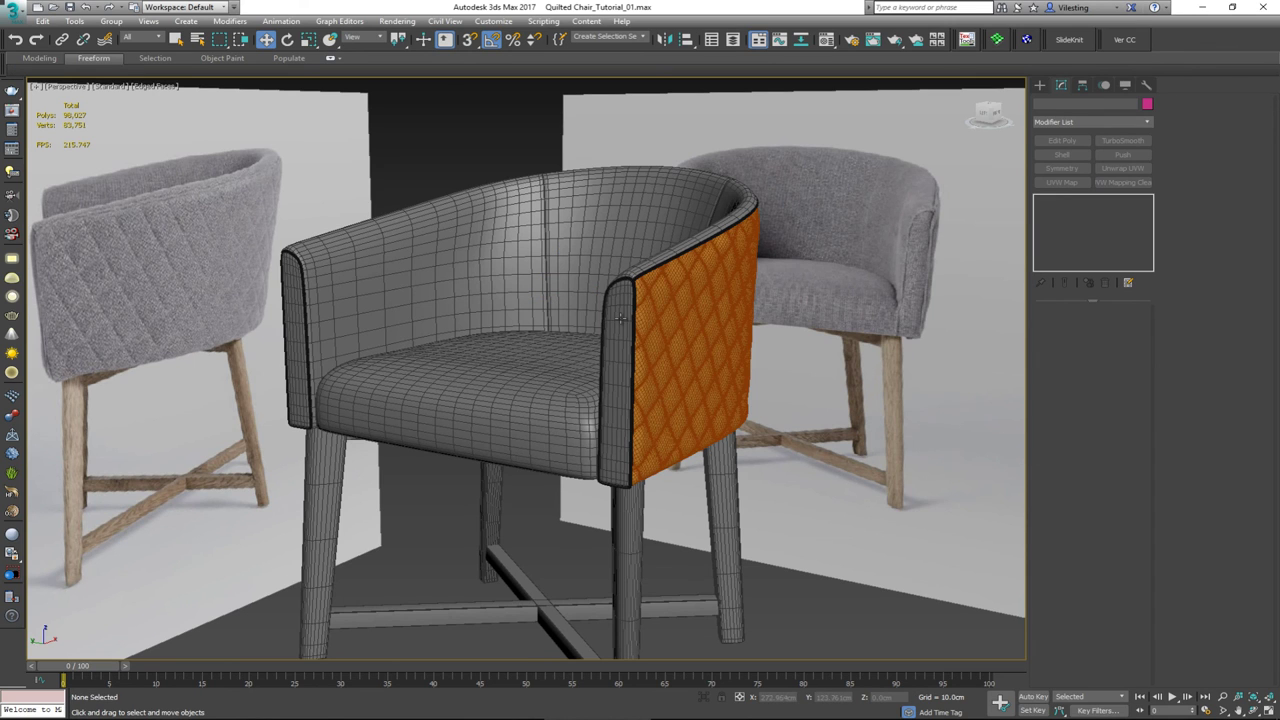
pyautogui.keyDown('alt'); pyautogui.moveTo(642, 321); pyautogui.dragTo(670, 359, button='middle'); pyautogui.keyUp('alt')
pyautogui.moveTo(594, 262); pyautogui.dragTo(590, 440, button='middle')
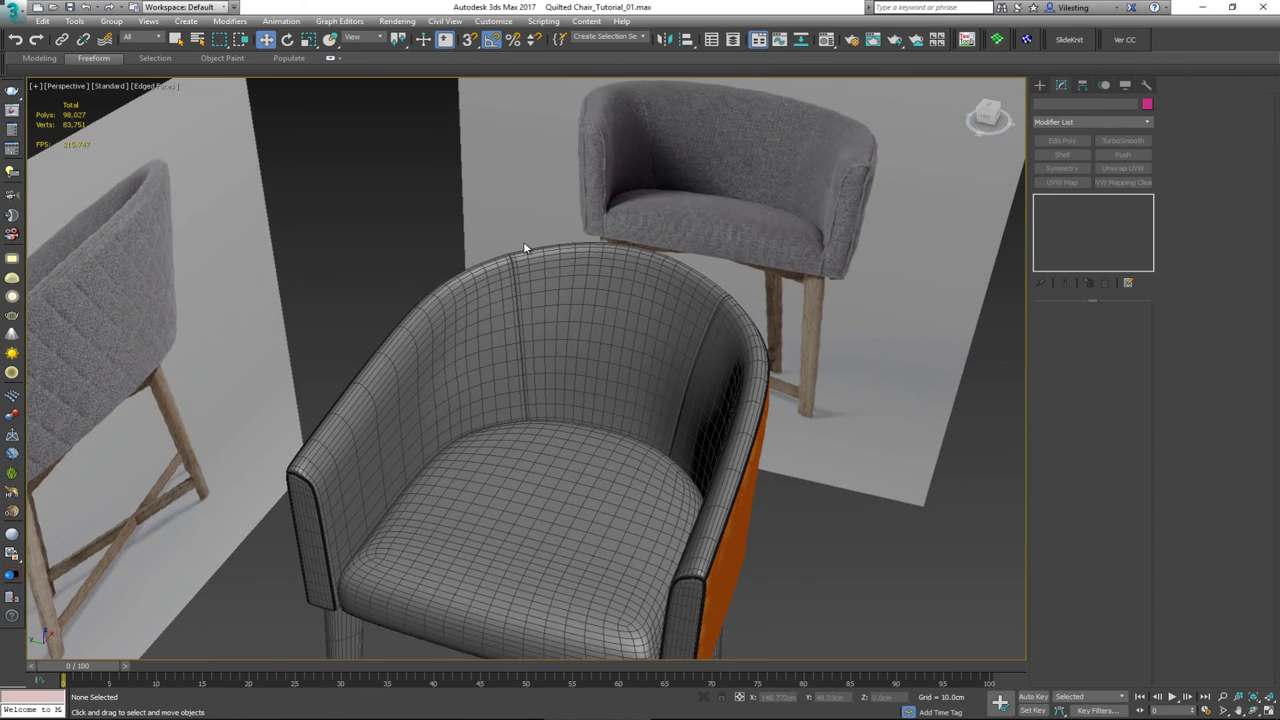
pyautogui.scroll(5, 523, 241)
pyautogui.moveTo(514, 332); pyautogui.dragTo(585, 273, button='middle')
pyautogui.scroll(-5, 529, 257)
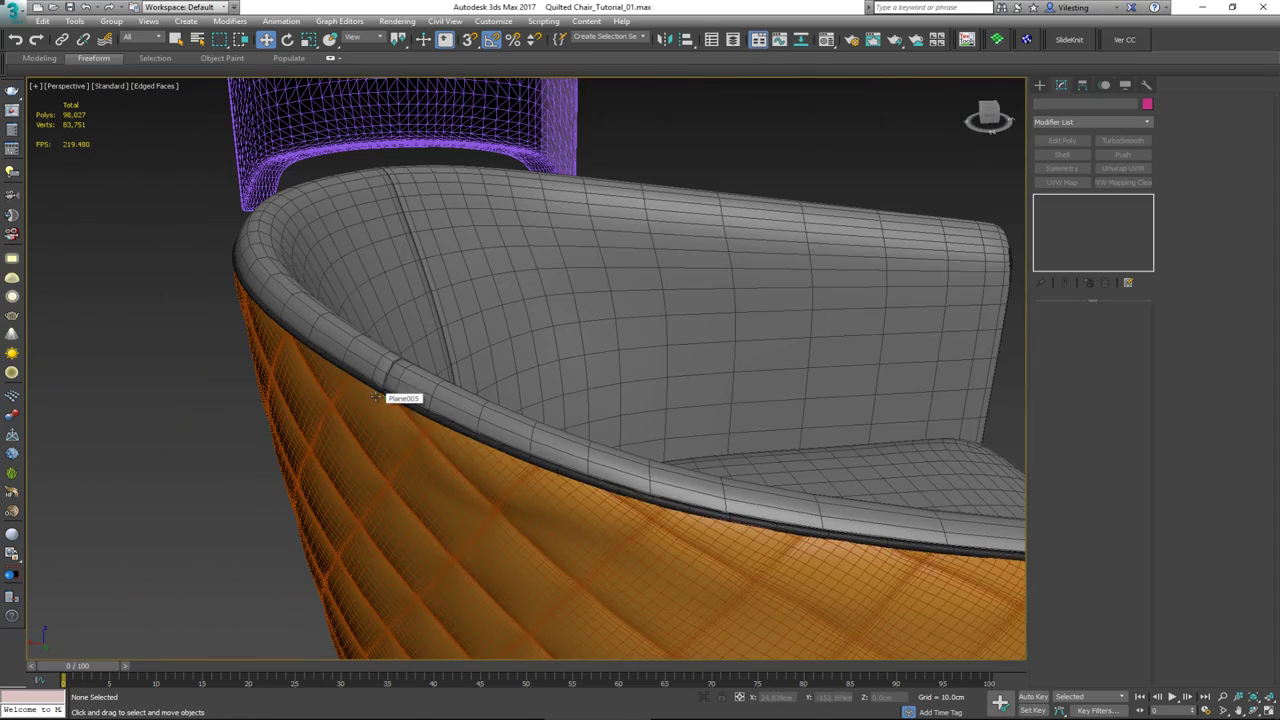
pyautogui.keyDown('alt'); pyautogui.moveTo(440, 400); pyautogui.dragTo(400, 284, button='middle'); pyautogui.keyUp('alt')
pyautogui.scroll(-3, 399, 283)
pyautogui.keyDown('alt'); pyautogui.moveTo(454, 366); pyautogui.dragTo(399, 545, button='middle'); pyautogui.keyUp('alt')
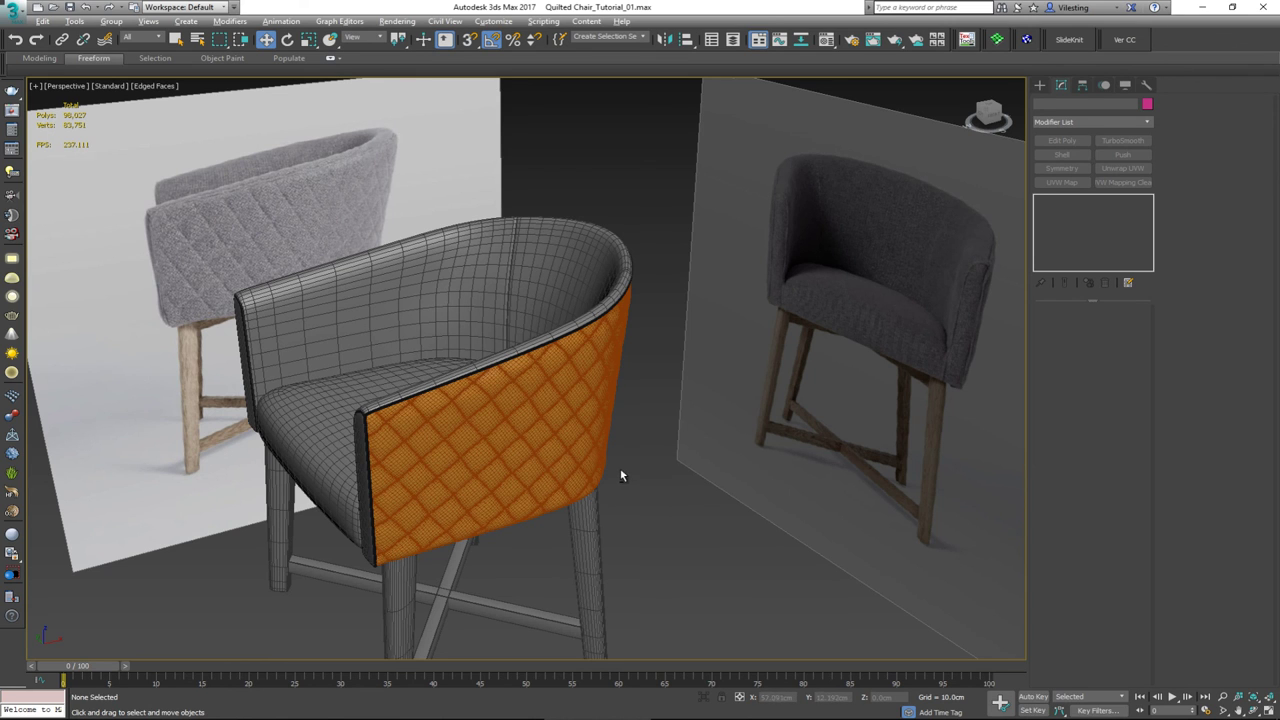
pyautogui.moveTo(620, 469)
pyautogui.keyDown('alt'); pyautogui.mouseDown(button='middle')
pyautogui.moveTo(588, 434)
pyautogui.moveTo(659, 430)
pyautogui.moveTo(689, 443)
pyautogui.moveTo(626, 465)
pyautogui.mouseUp(button='middle'); pyautogui.keyUp('alt')
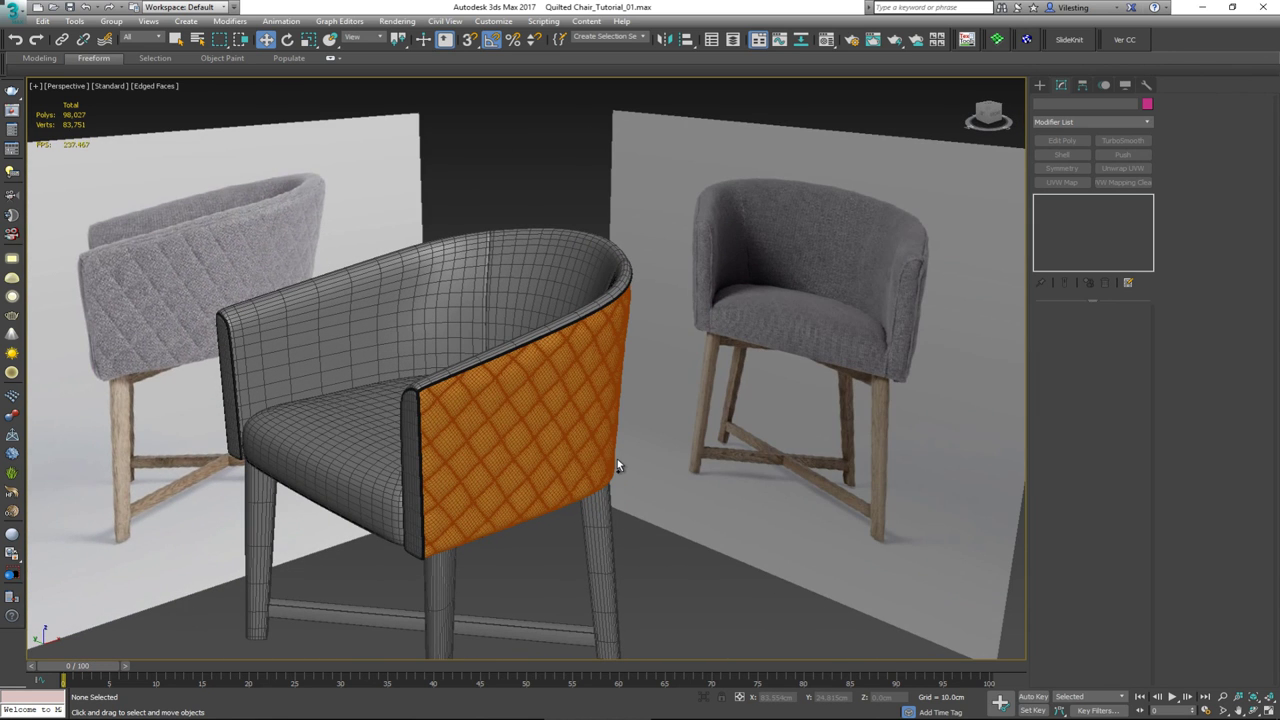
# - Change the quilted panel's object color to dark grey, turn off edged faces and review the whole chair against the references
pyautogui.click(531, 446)
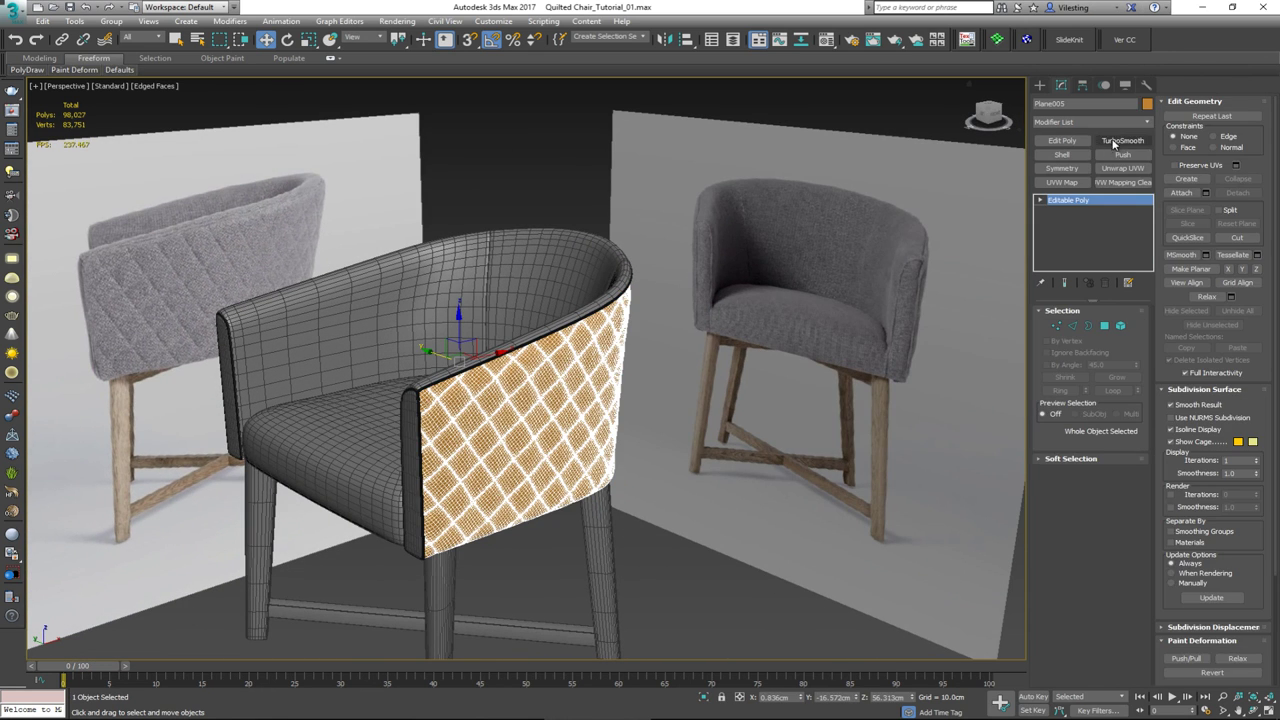
pyautogui.click(1147, 104)
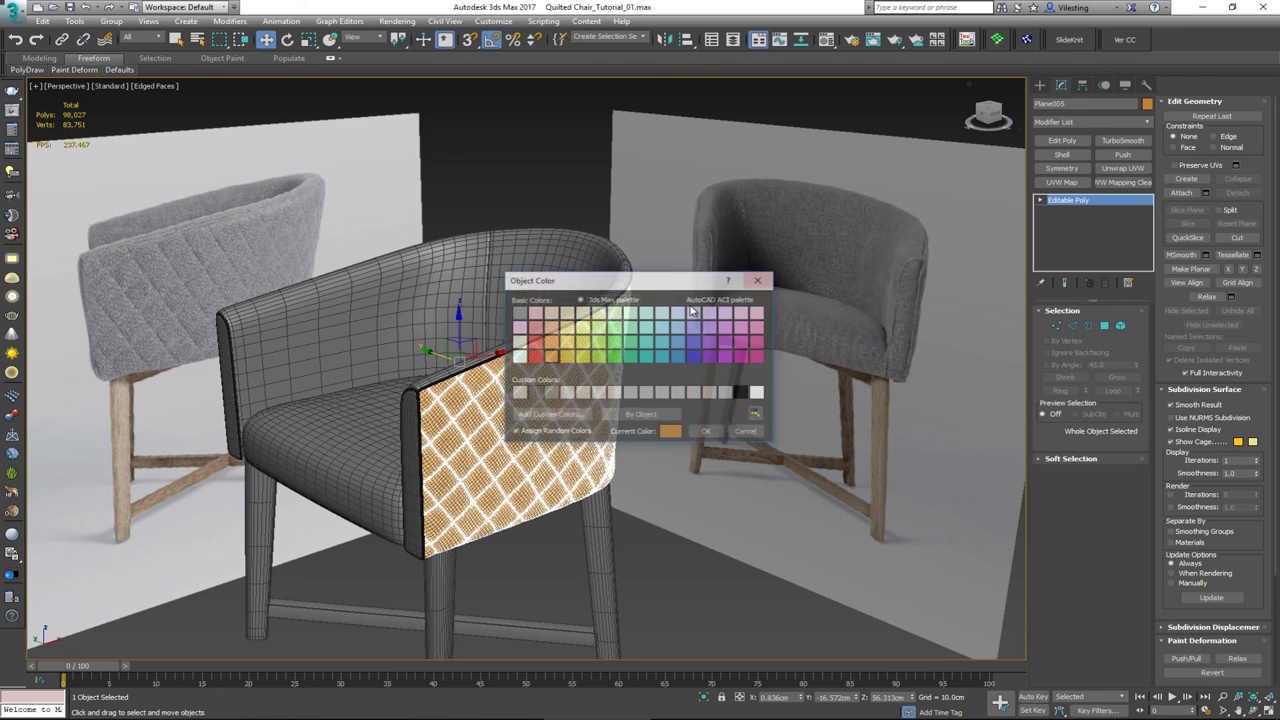
pyautogui.click(538, 397)
pyautogui.click(707, 432)
pyautogui.click(630, 440)
pyautogui.press('F4')
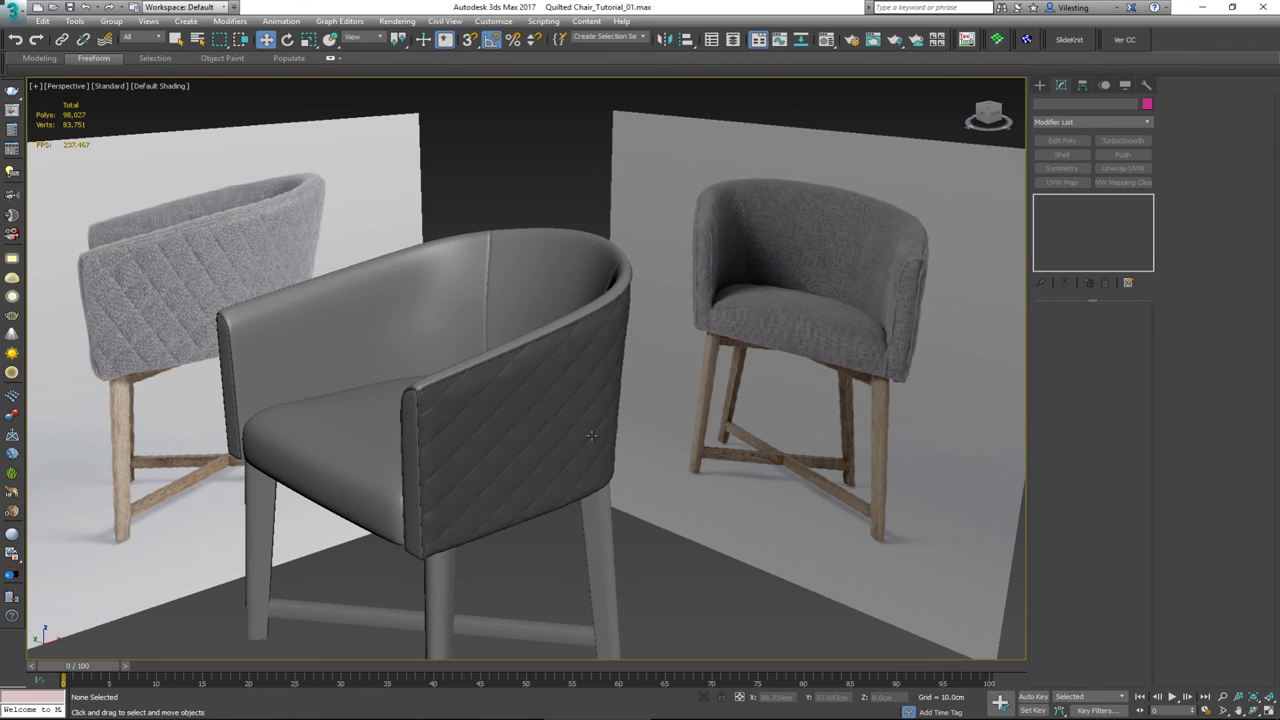
pyautogui.keyDown('alt'); pyautogui.moveTo(547, 411); pyautogui.dragTo(711, 275, button='middle'); pyautogui.keyUp('alt')
pyautogui.keyDown('alt'); pyautogui.moveTo(492, 346); pyautogui.dragTo(550, 365, button='middle'); pyautogui.keyUp('alt')
pyautogui.scroll(-3, 550, 365)
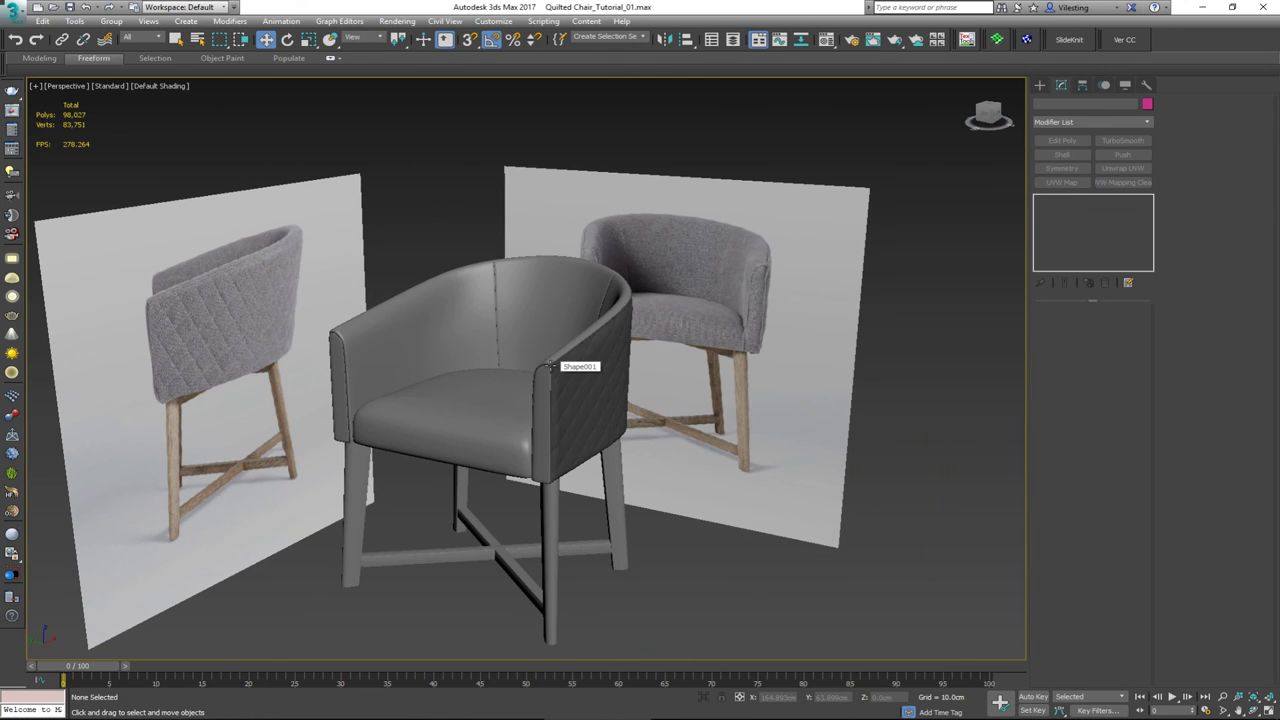